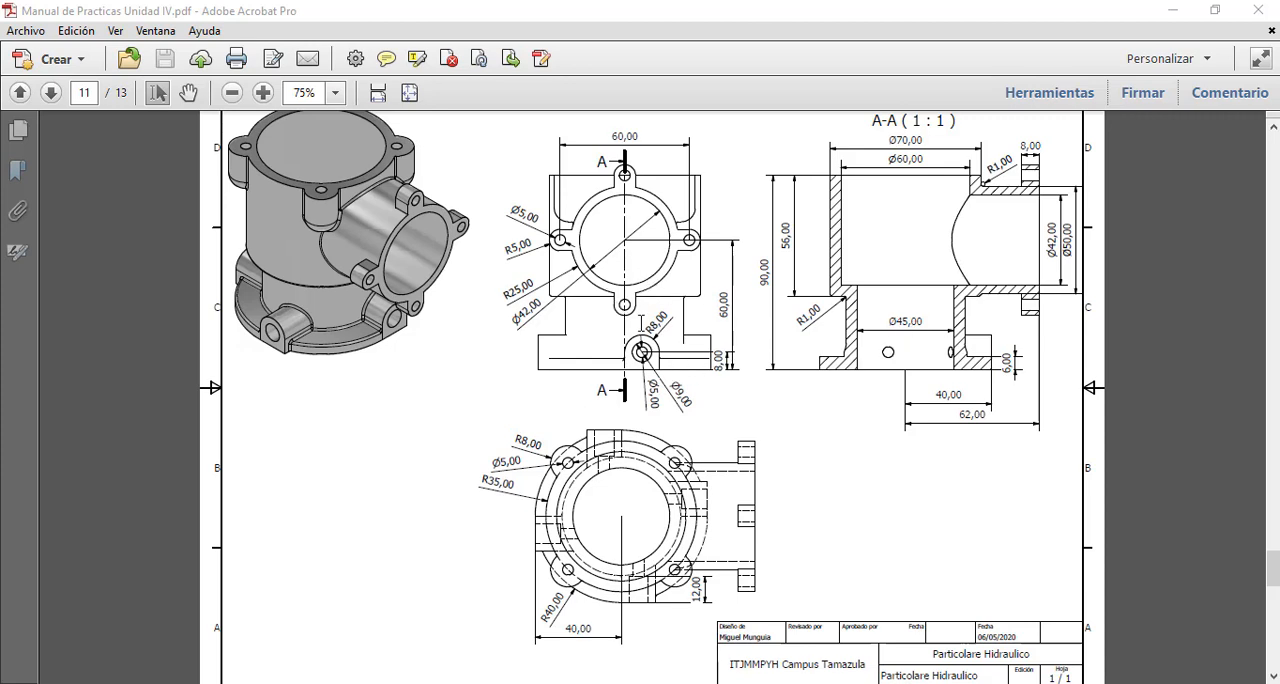
Step: Examine the front, top and A-A section views of the hydraulic part on page 11, enlarged to 125%
scroll(641, 323, "up", 1)
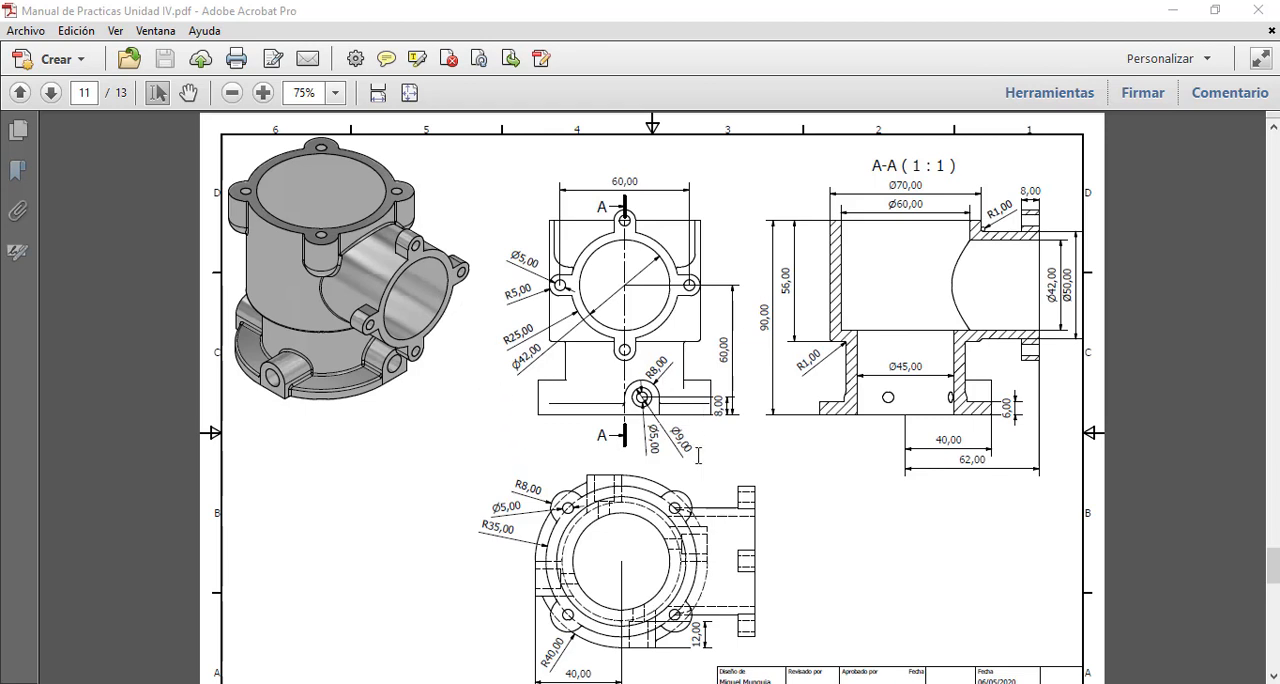
scroll(705, 470, "down", 2)
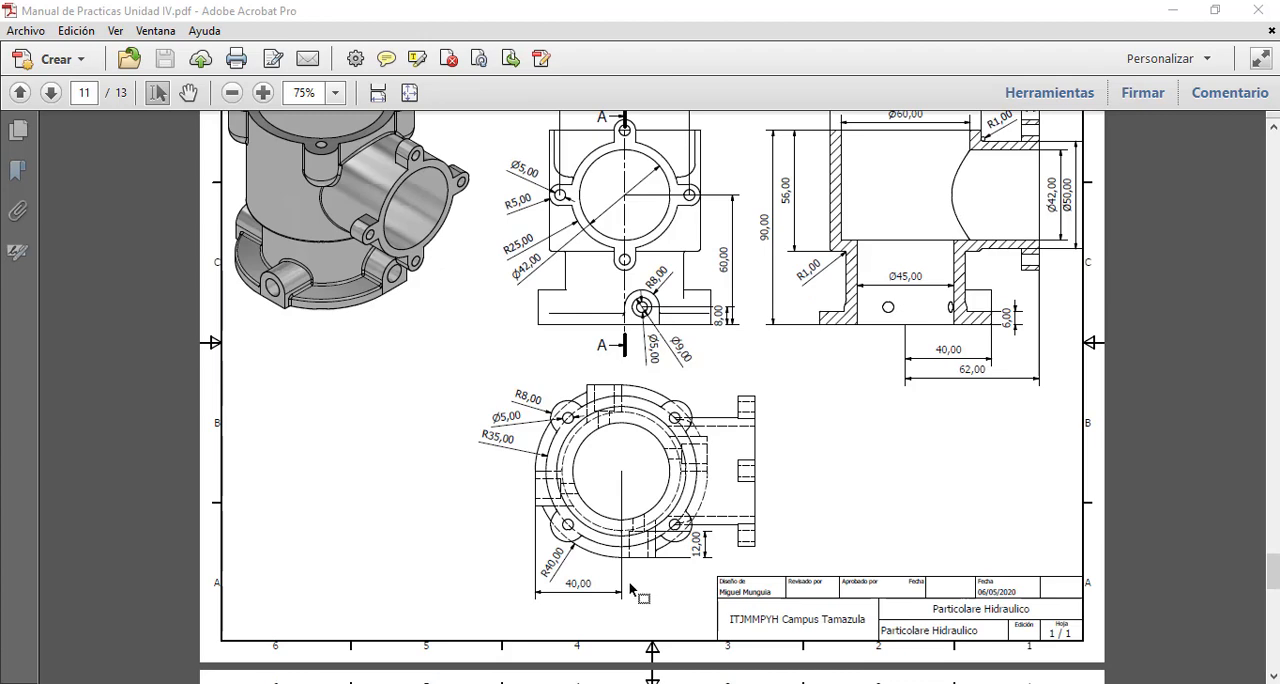
left_click(263, 92)
left_click(263, 92)
scroll(401, 201, "down", 3)
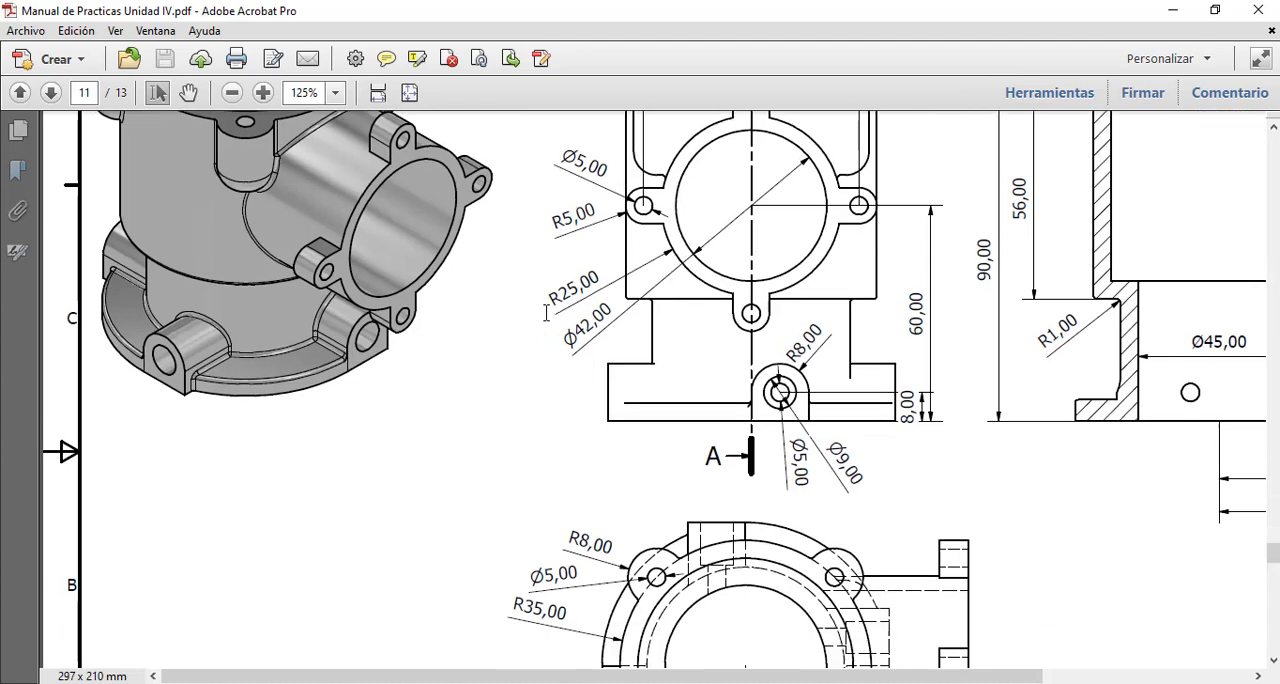
scroll(559, 379, "down", 1)
scroll(400, 350, "up", 2)
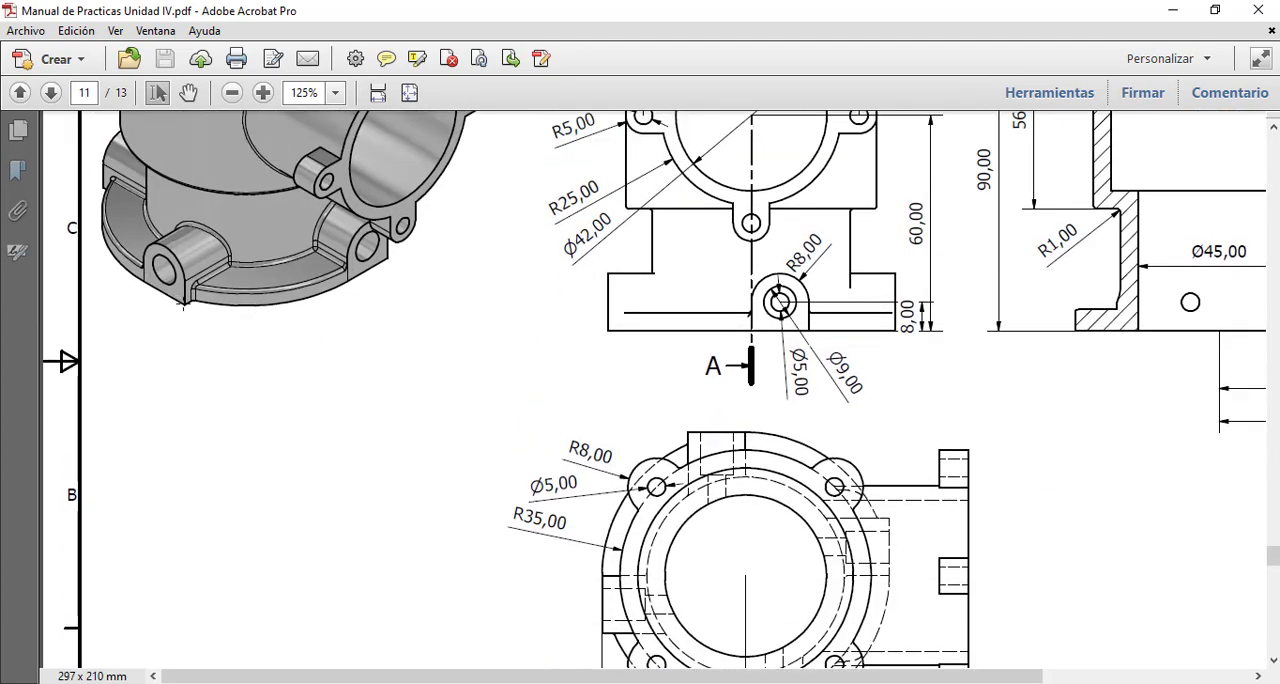
scroll(335, 318, "down", 2)
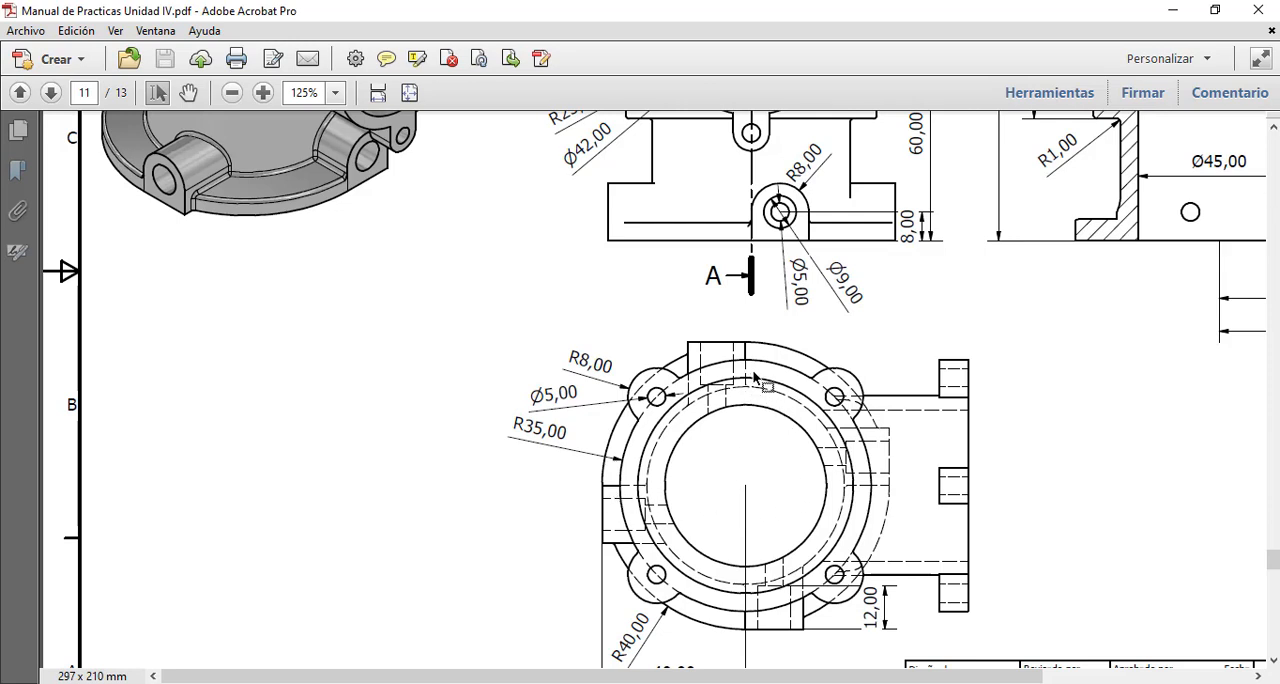
scroll(750, 360, "up", 4)
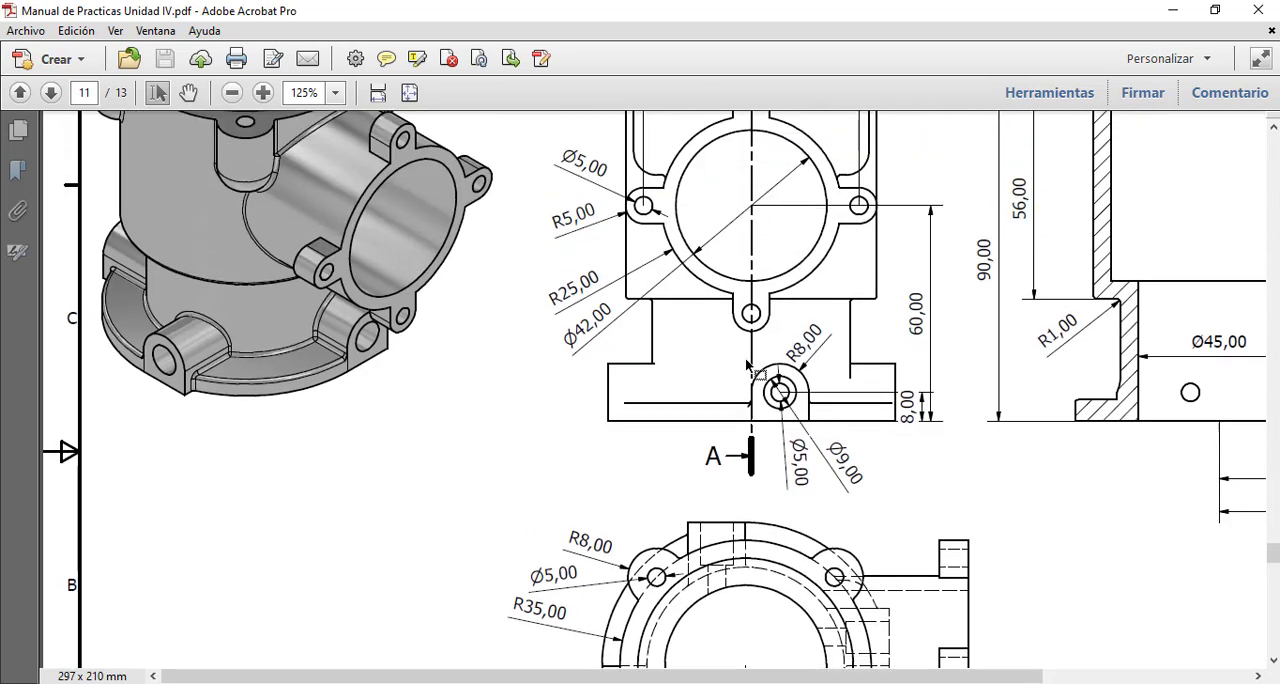
scroll(748, 366, "down", 1)
left_click_drag(716, 676, 925, 678)
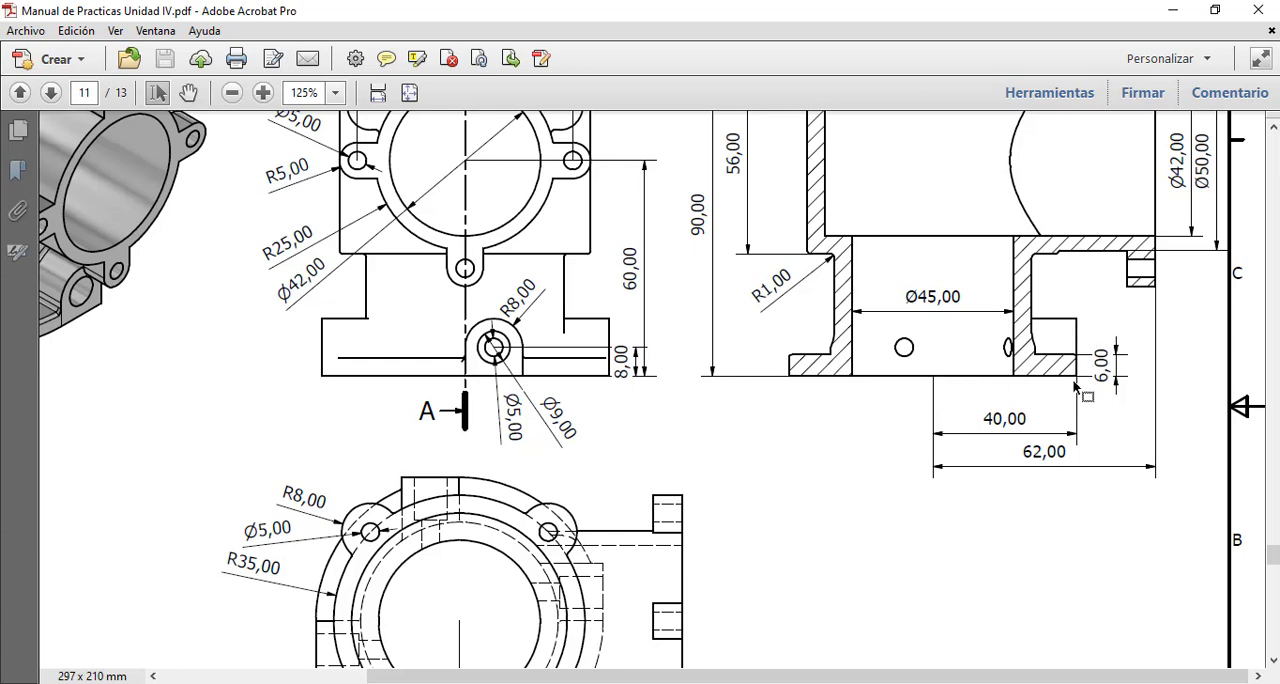
left_click_drag(794, 676, 606, 675)
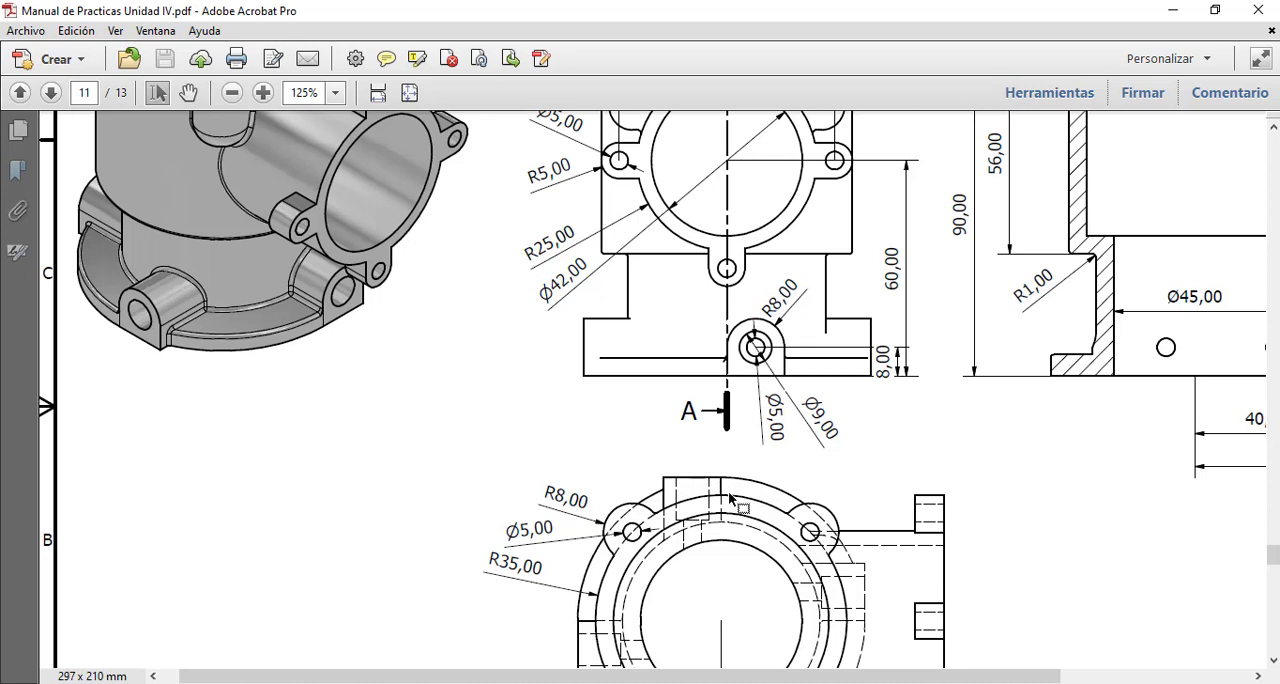
Step: Compare the base flange, body and side port dimensions between the views, then fit the drawing sheet to the page width
scroll(730, 498, "down", 1)
scroll(730, 498, "up", 1)
scroll(757, 378, "up", 1)
scroll(755, 390, "down", 1)
scroll(755, 390, "up", 1)
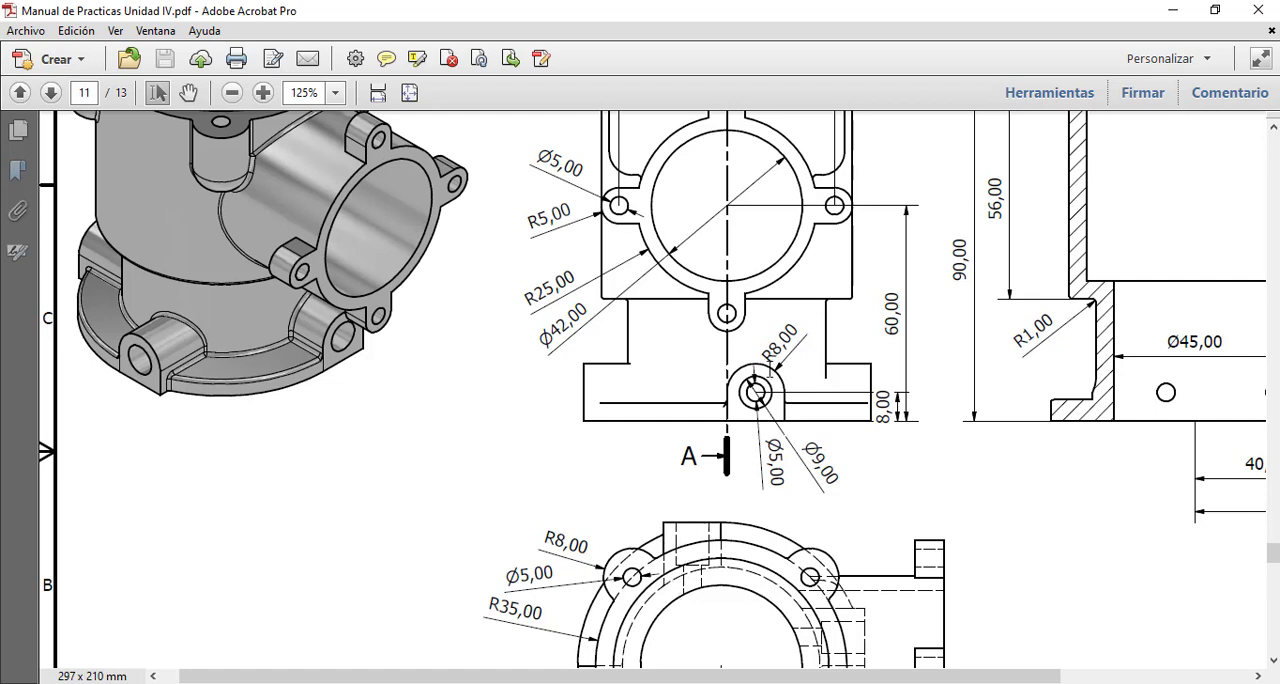
scroll(768, 488, "up", 1)
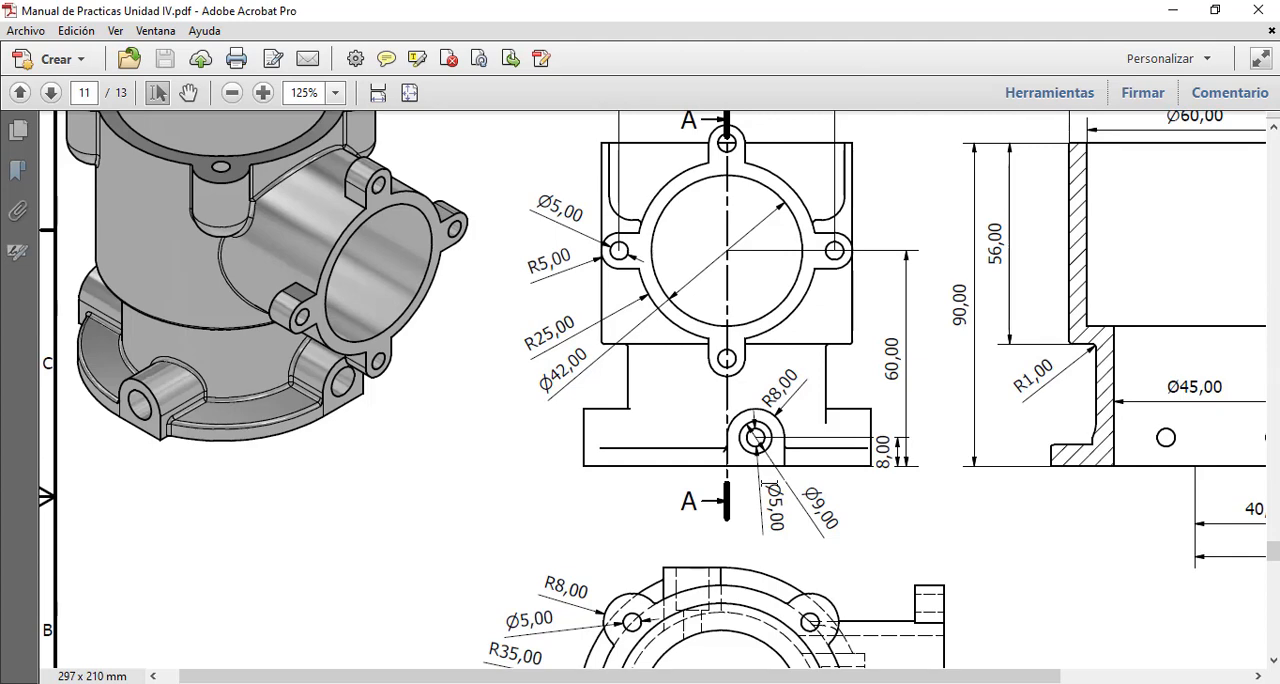
scroll(762, 470, "down", 3)
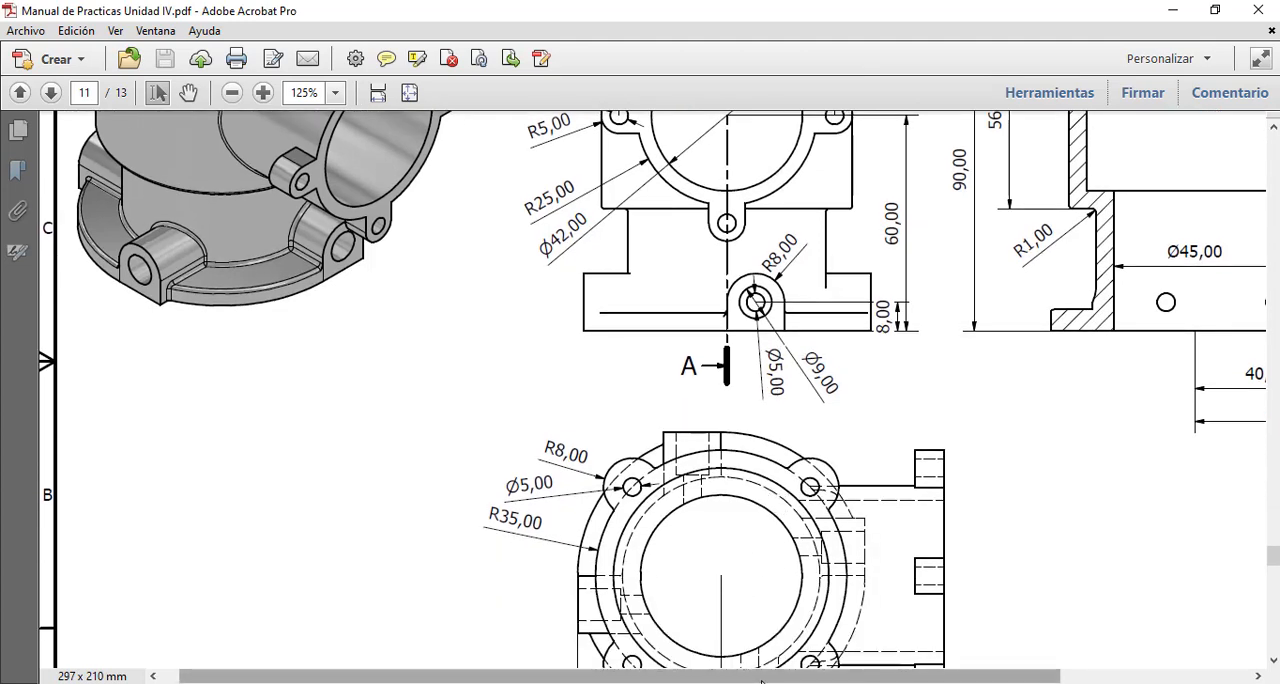
mouse_move(762, 677)
left_mouse_down()
mouse_move(930, 677)
mouse_move(818, 677)
left_mouse_up()
scroll(901, 516, "up", 2)
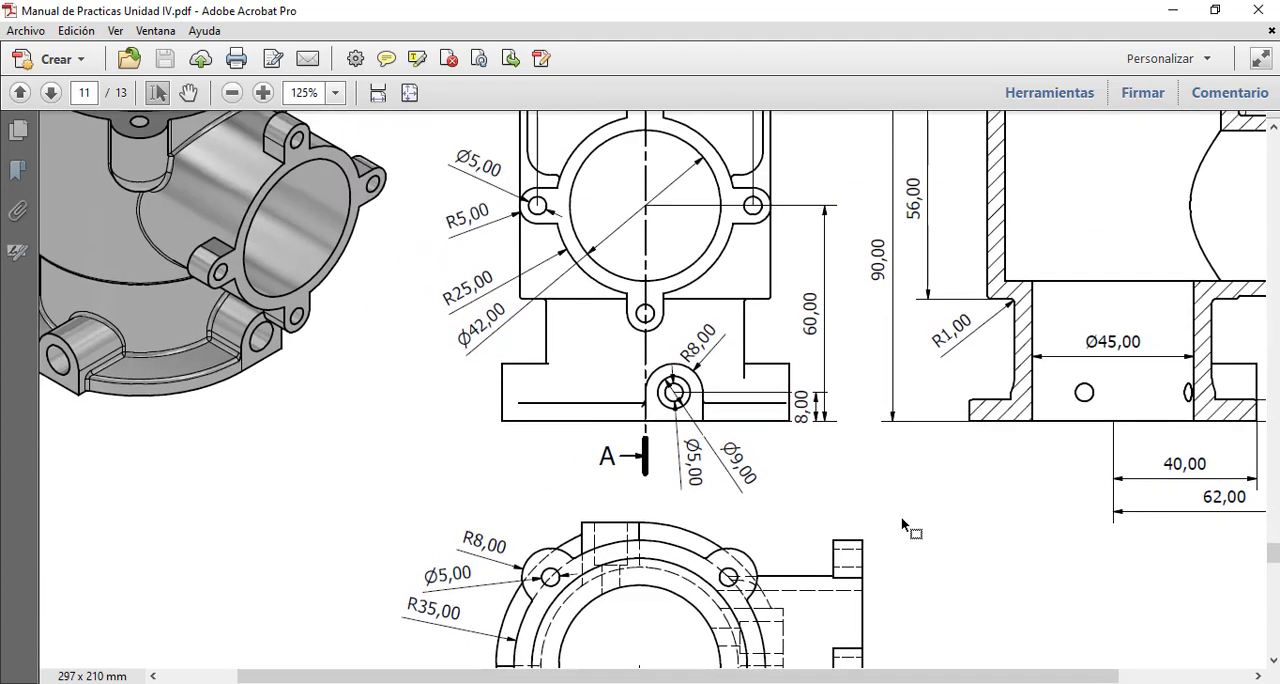
scroll(901, 516, "up", 2)
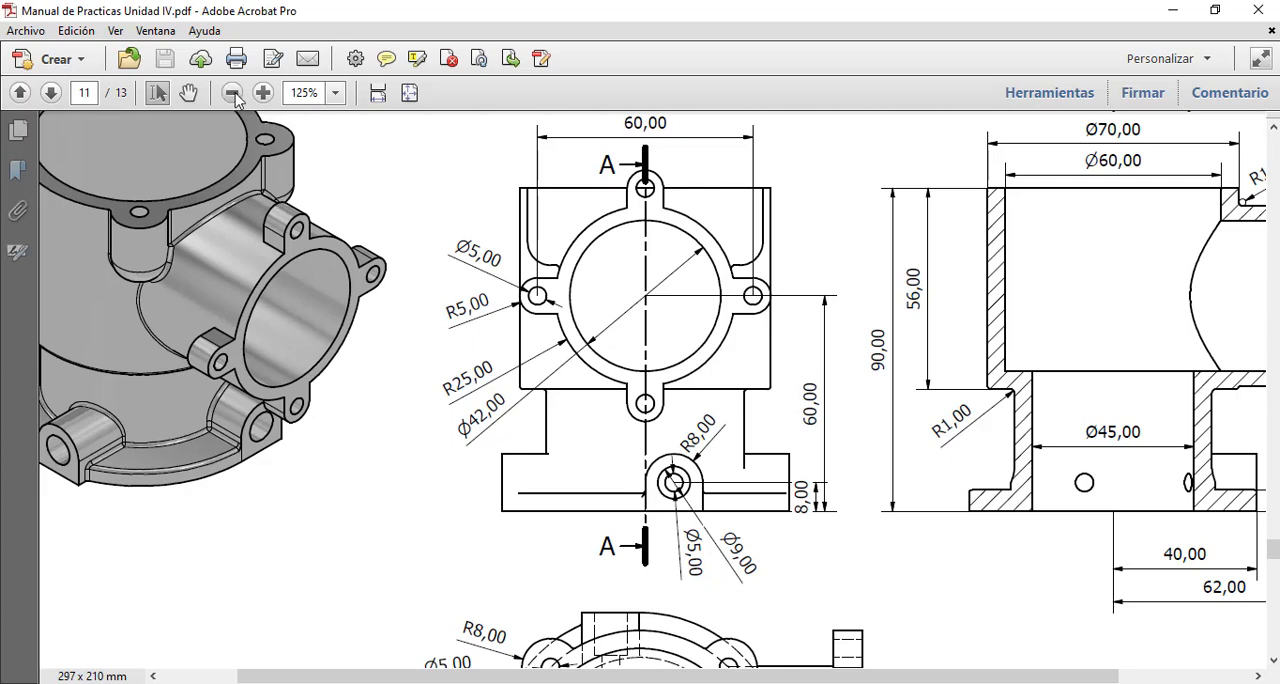
left_click(232, 92)
left_click(232, 92)
scroll(600, 340, "up", 3)
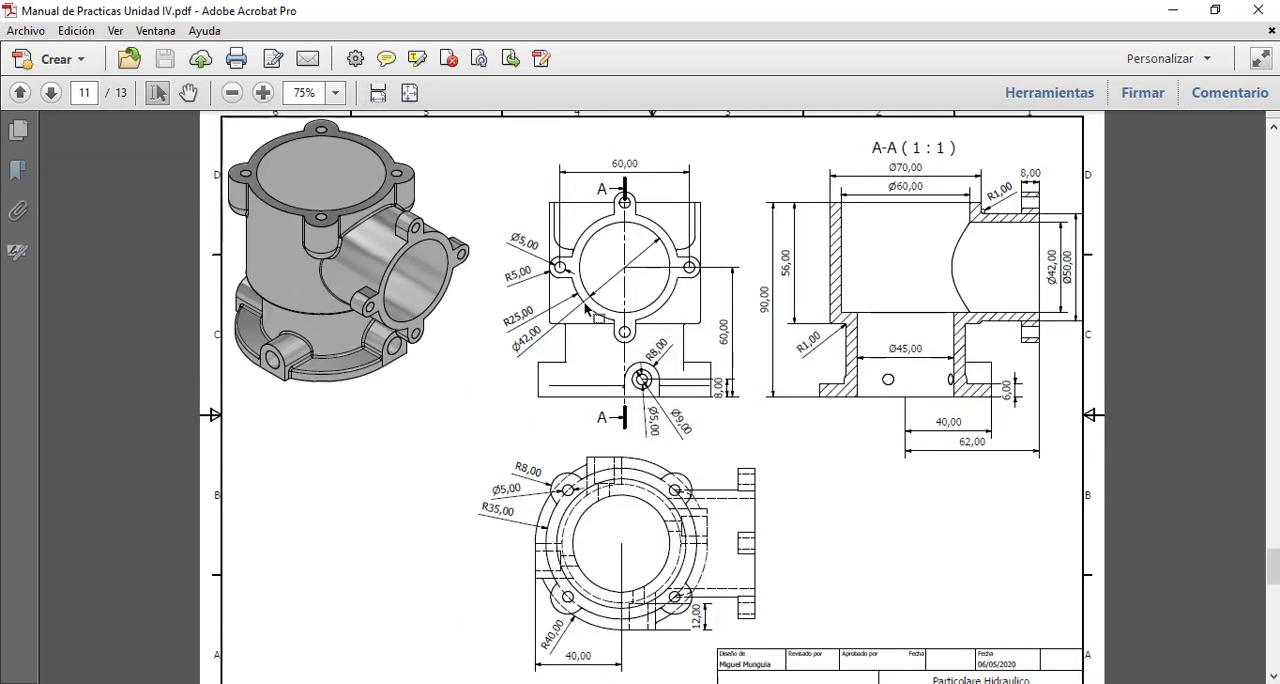
left_click(263, 92)
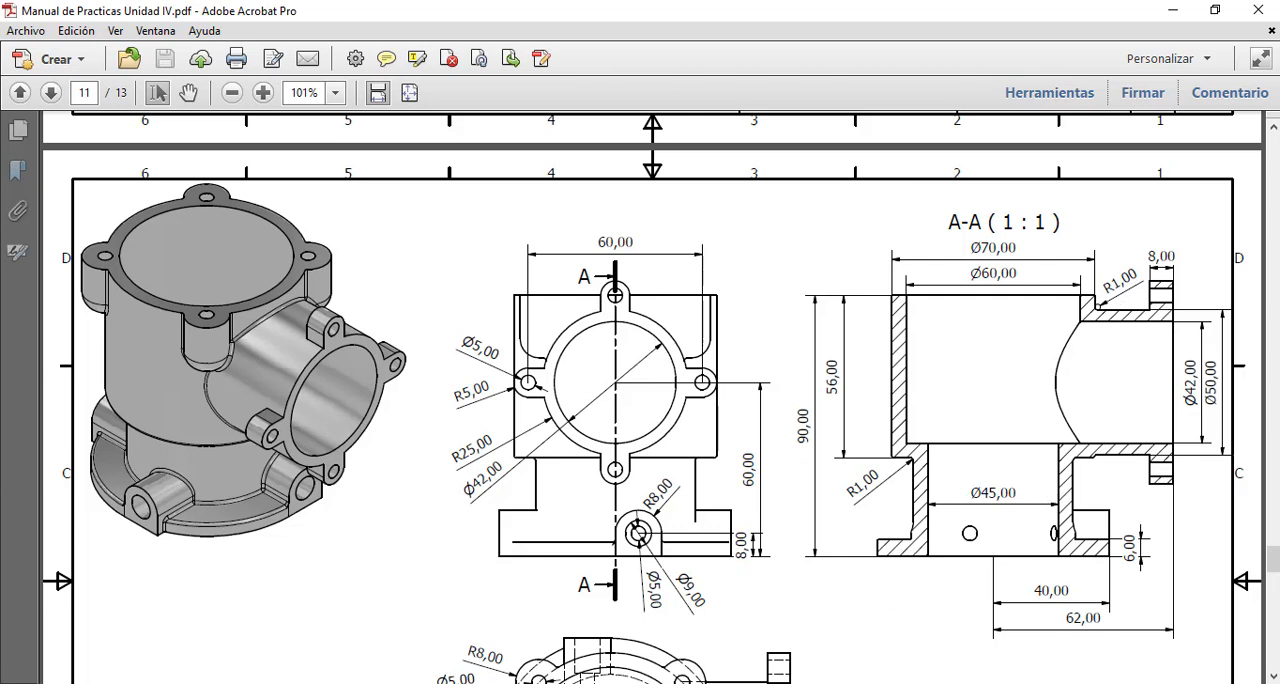
Step: Switch to Onshape and create a new document named "Particolare Hidraulico", matching the drawing's title block
mouse_move(678, 680)
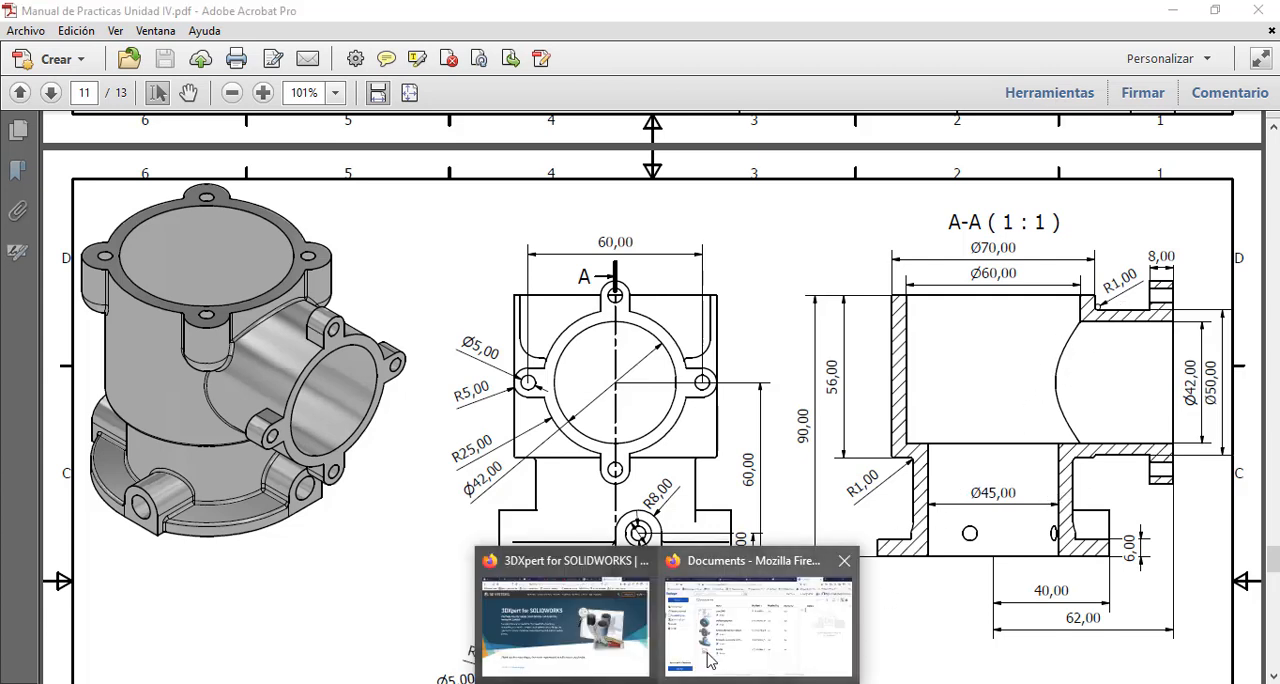
left_click(800, 628)
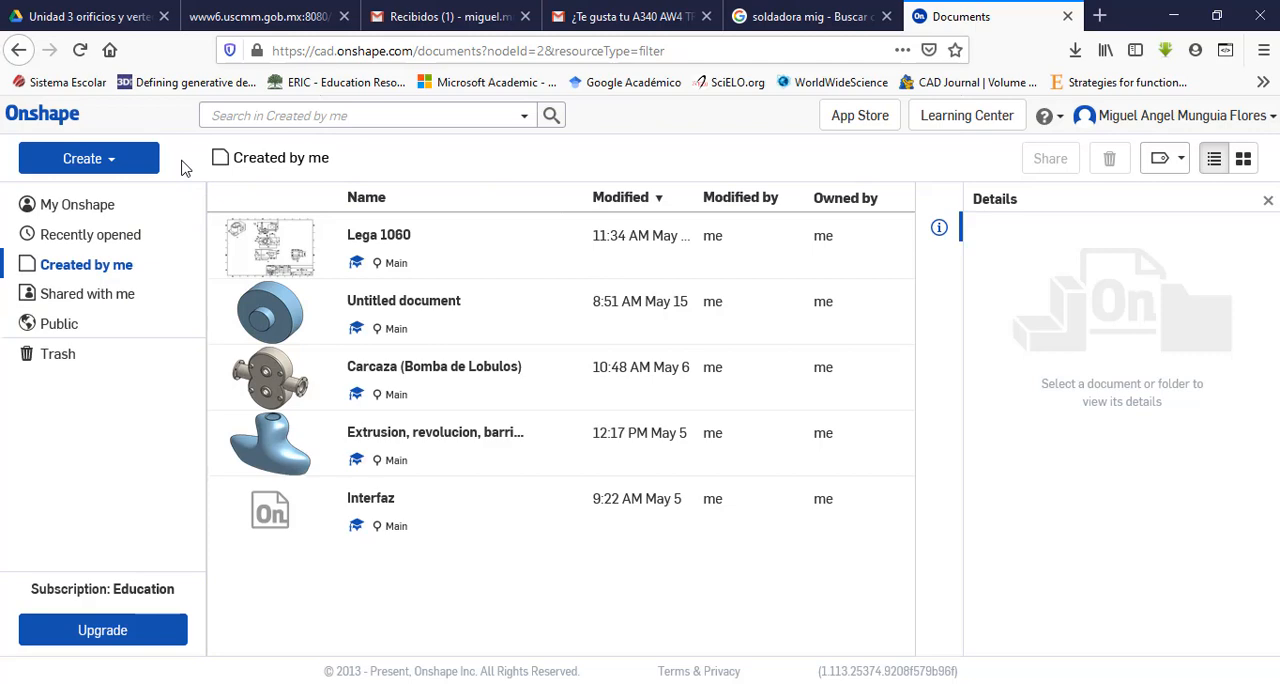
left_click(122, 162)
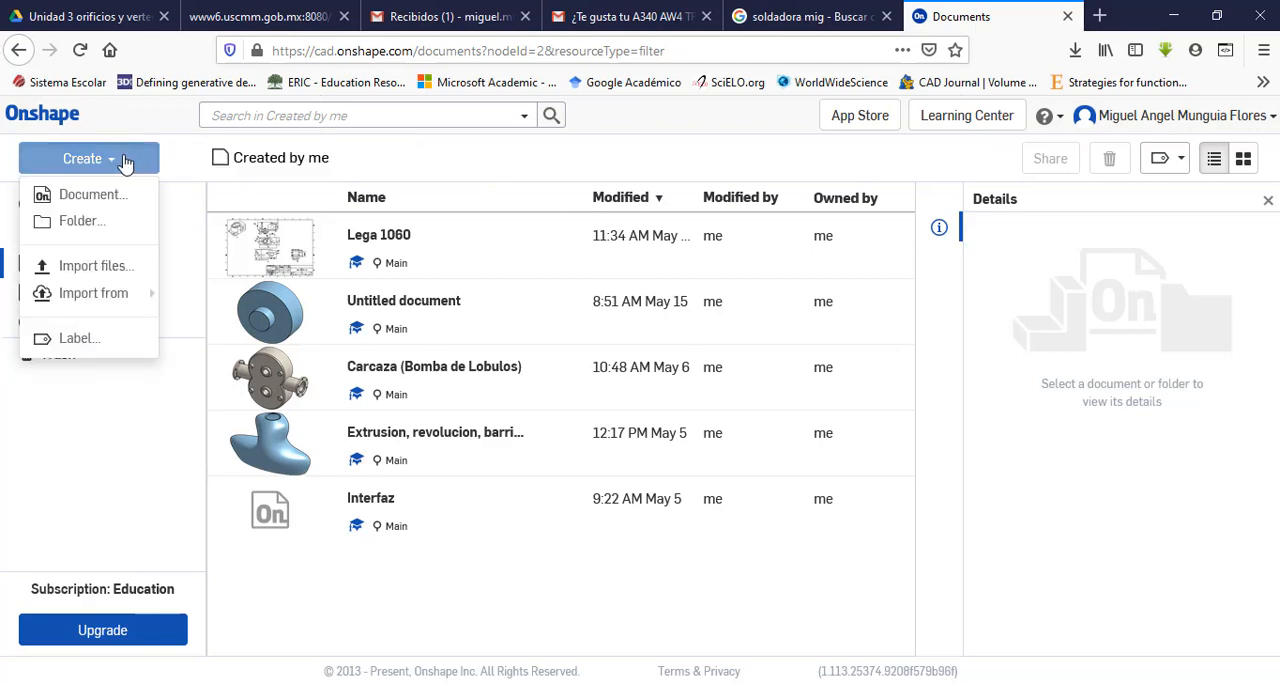
left_click(88, 198)
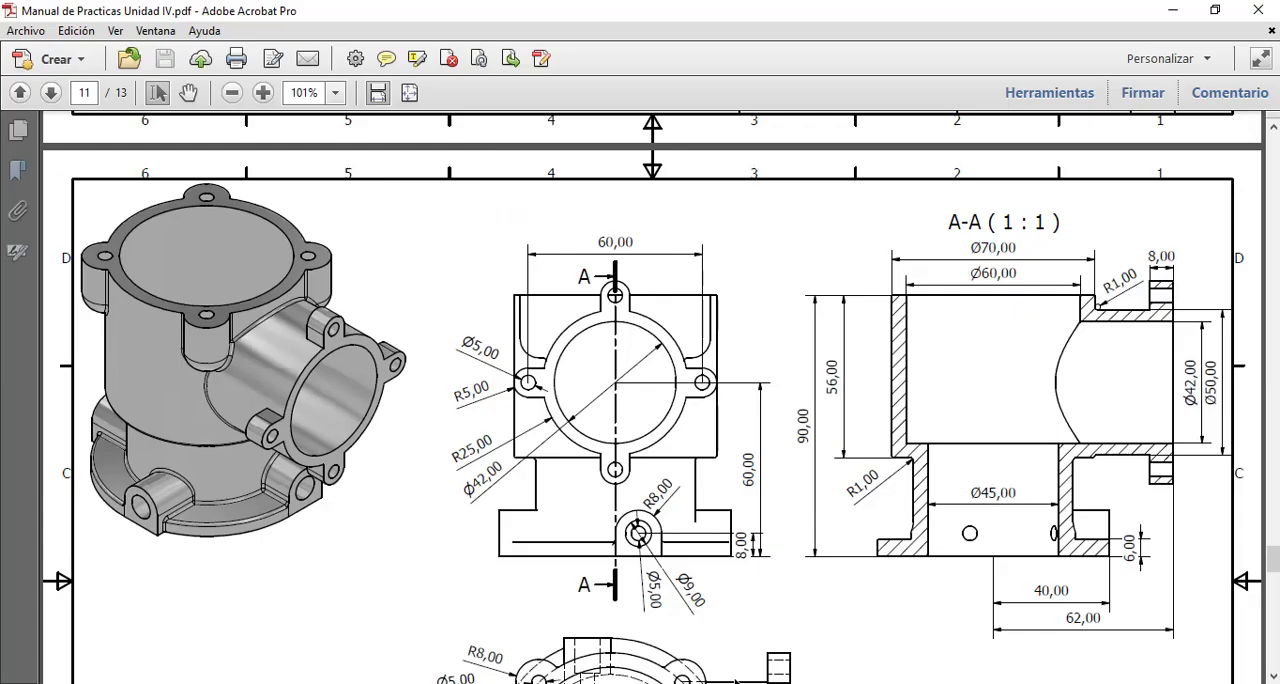
scroll(858, 566, "down", 5)
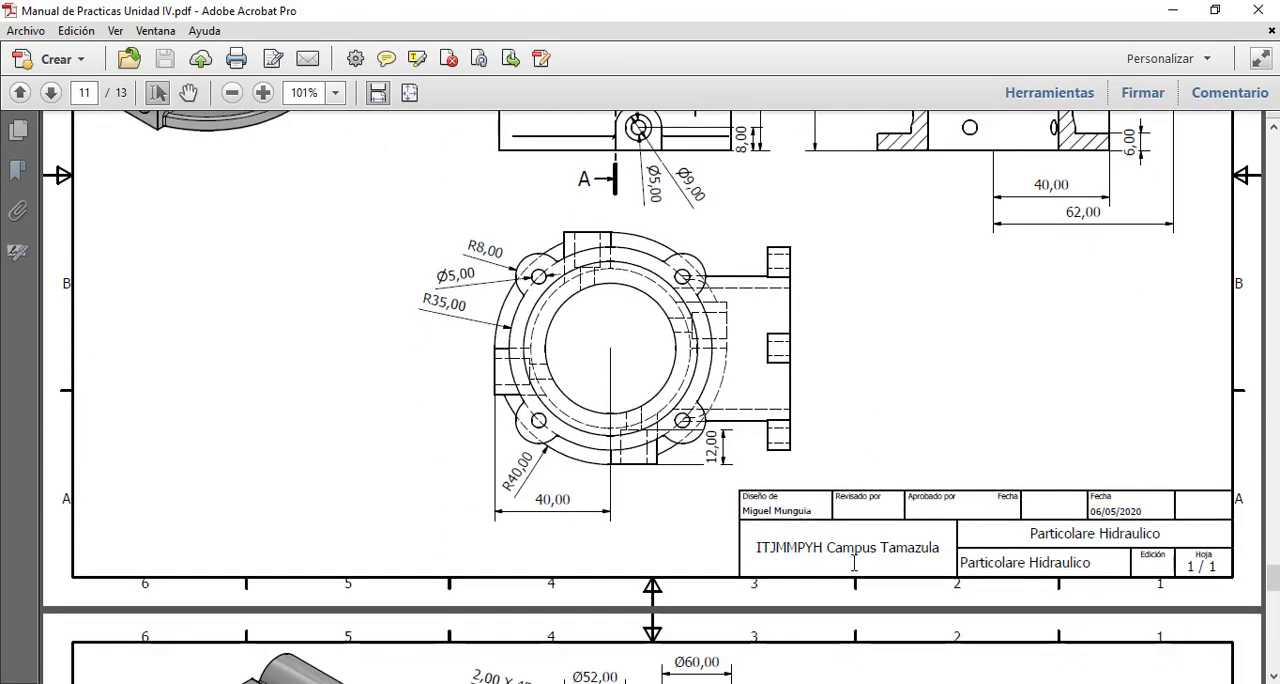
scroll(858, 566, "down", 5)
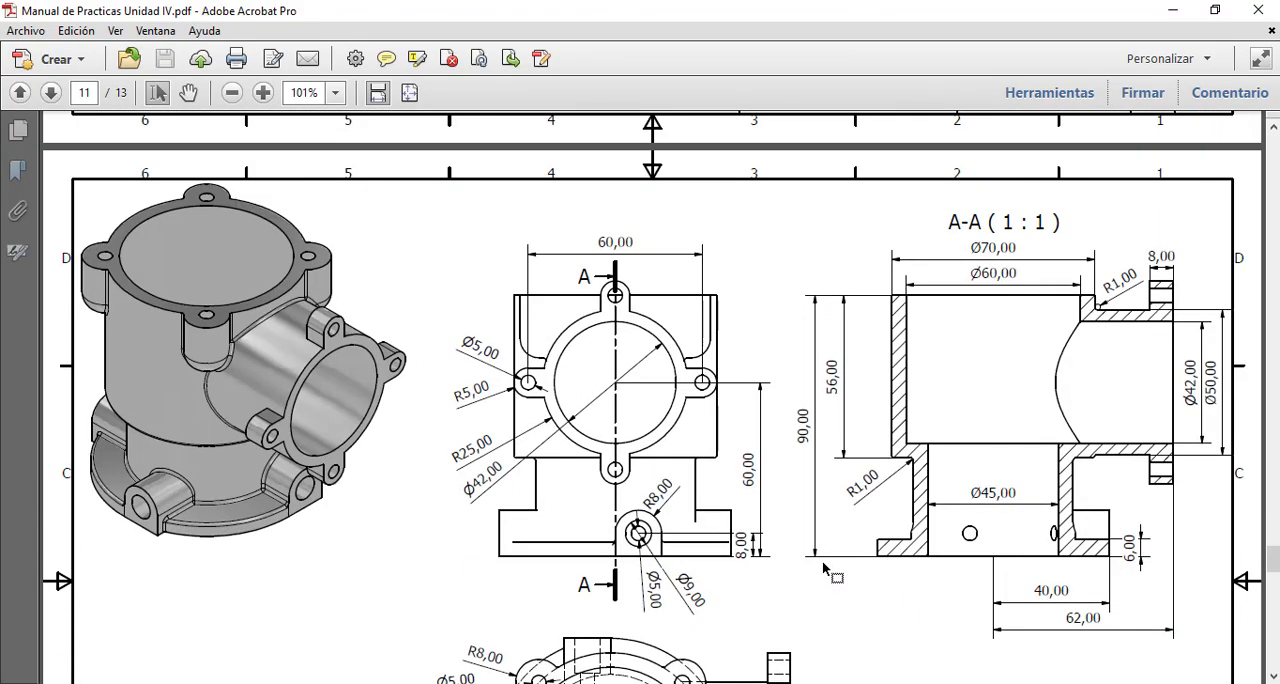
key("alt+Tab")
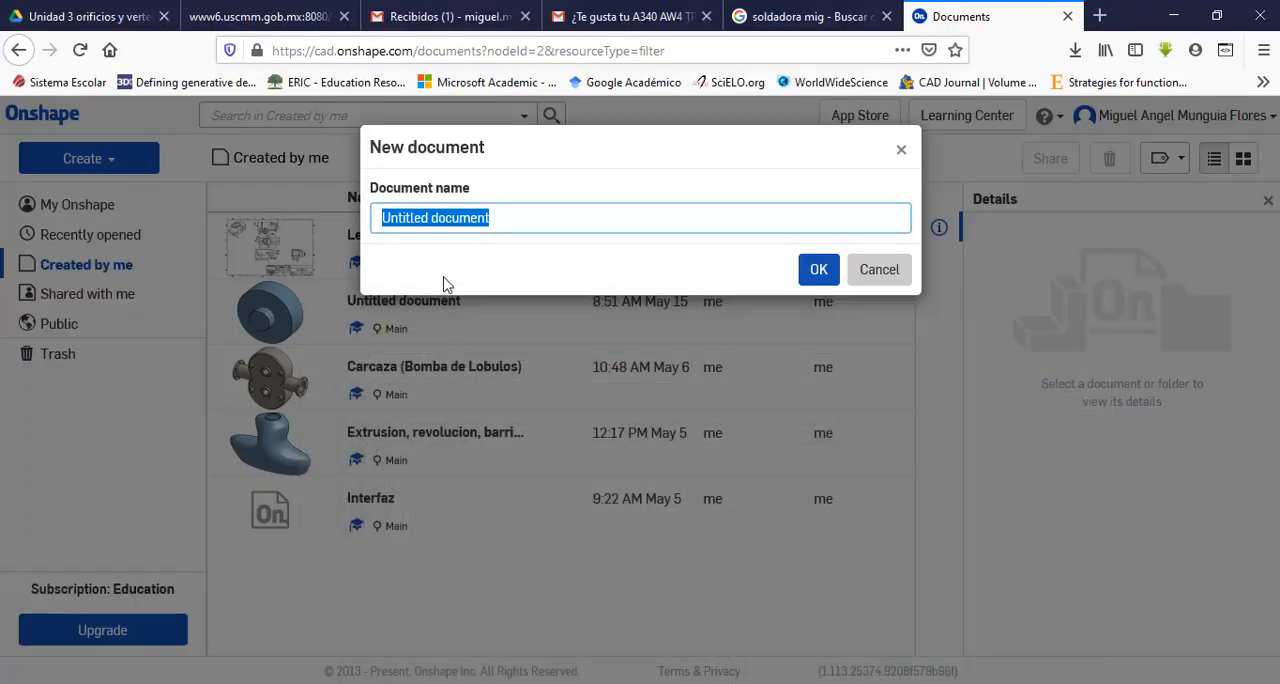
type("Particolare Hidraulico")
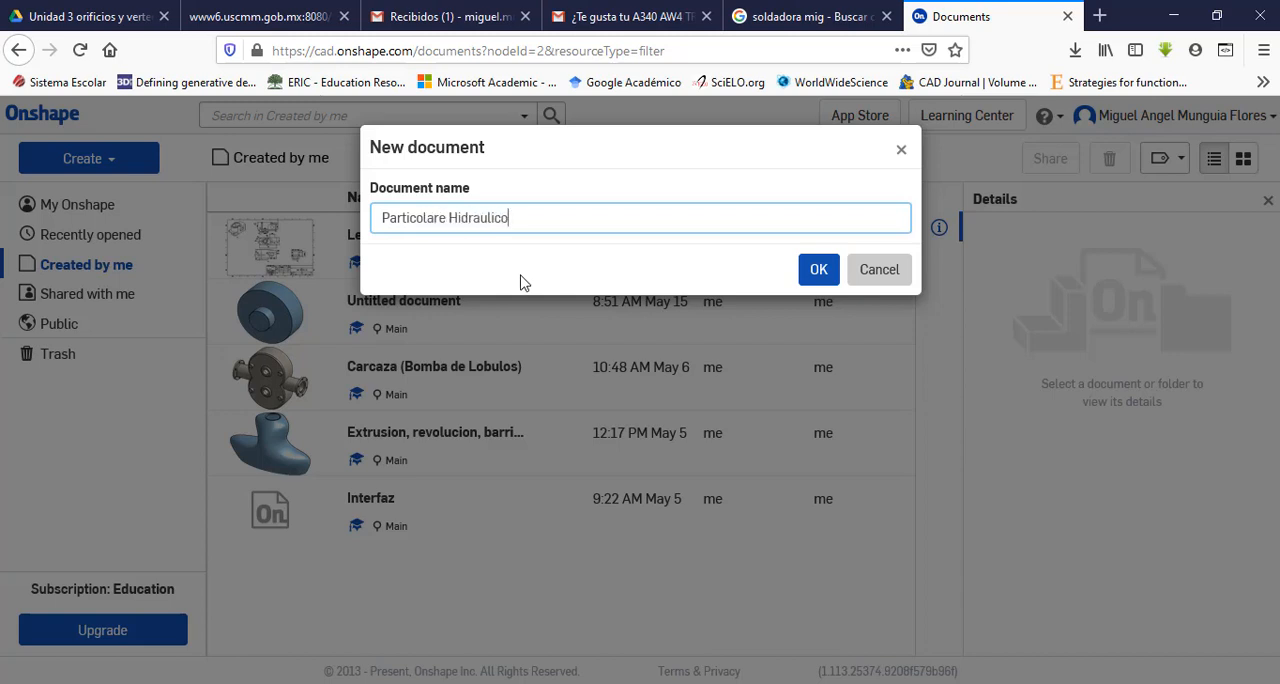
left_click(828, 268)
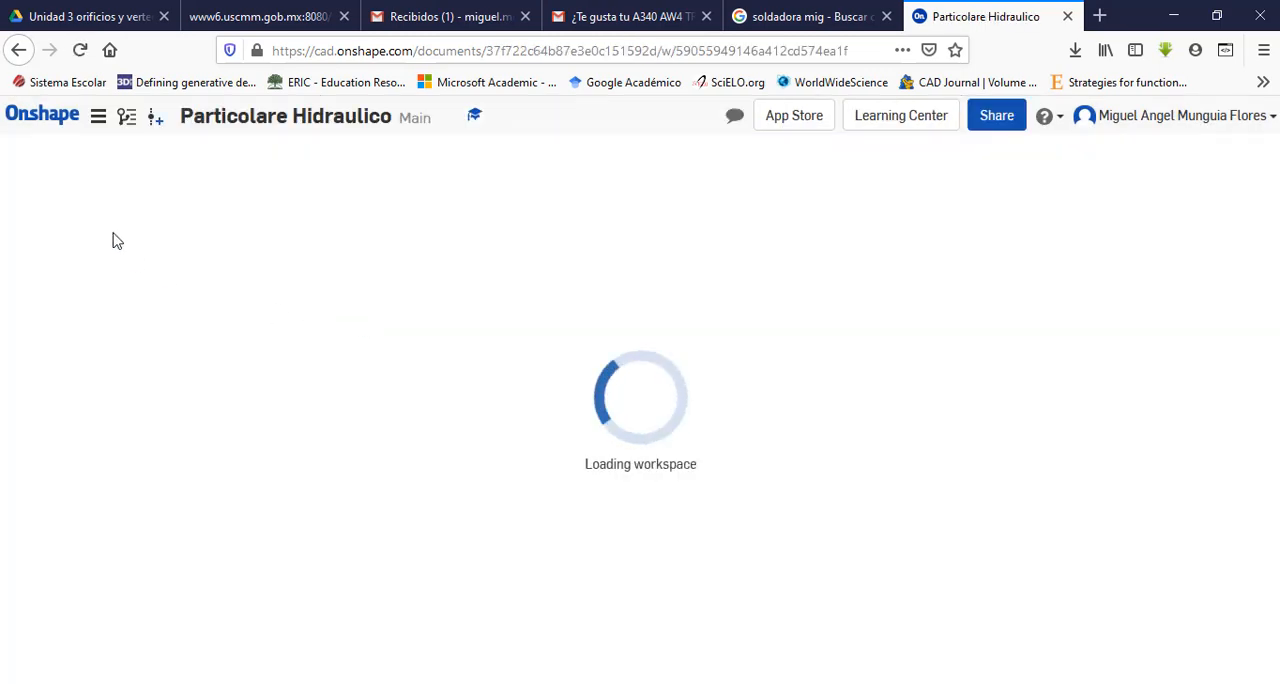
Step: Set the workspace's default length unit to Millimeter and its default mass unit to Kilogram
left_click(99, 118)
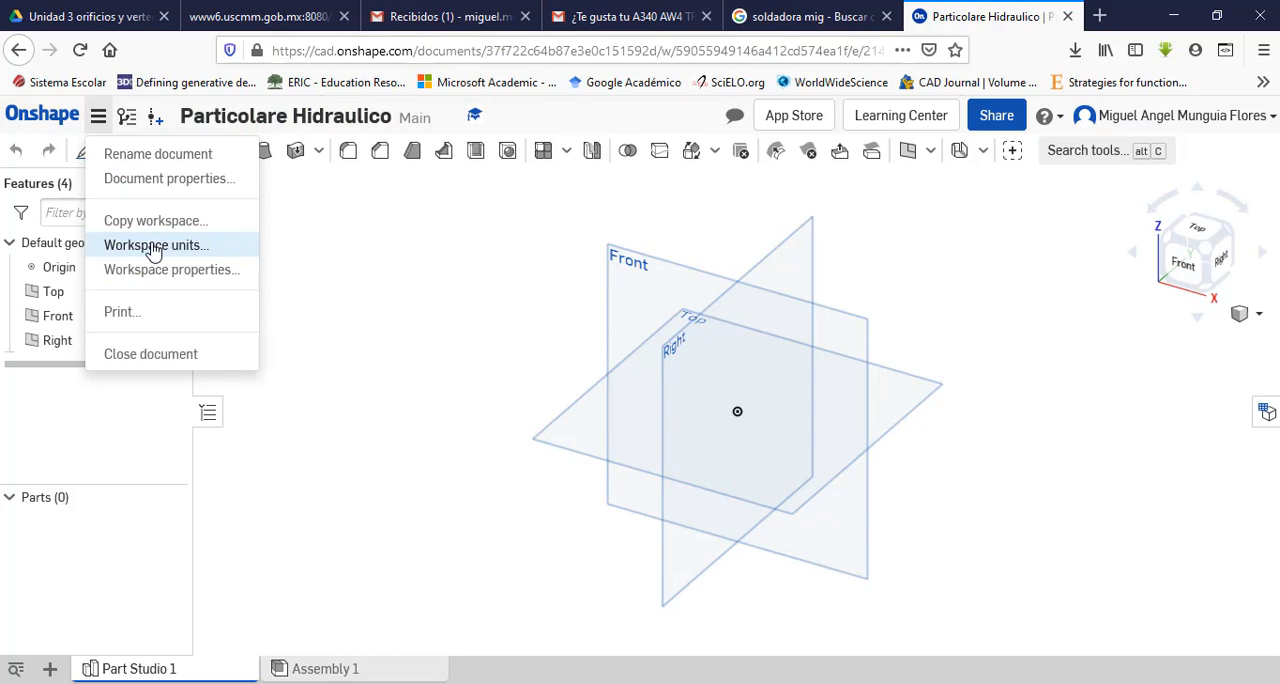
left_click(155, 247)
left_click(333, 308)
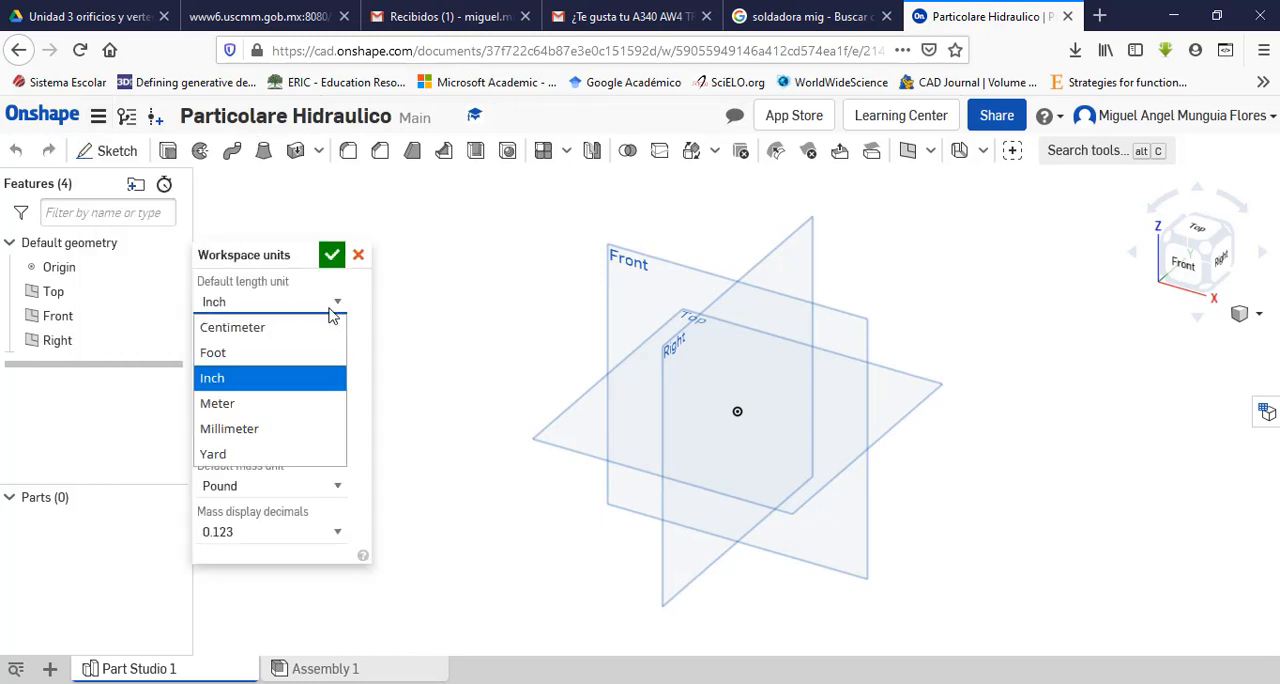
left_click(277, 430)
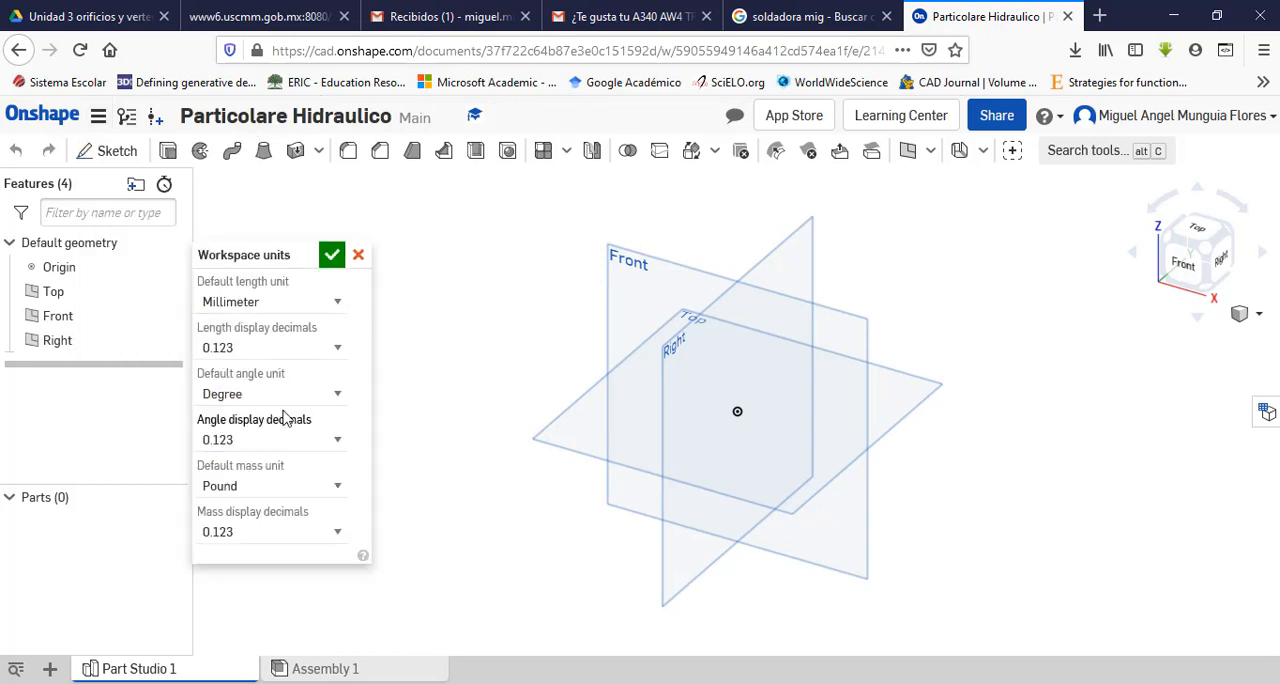
left_click(335, 488)
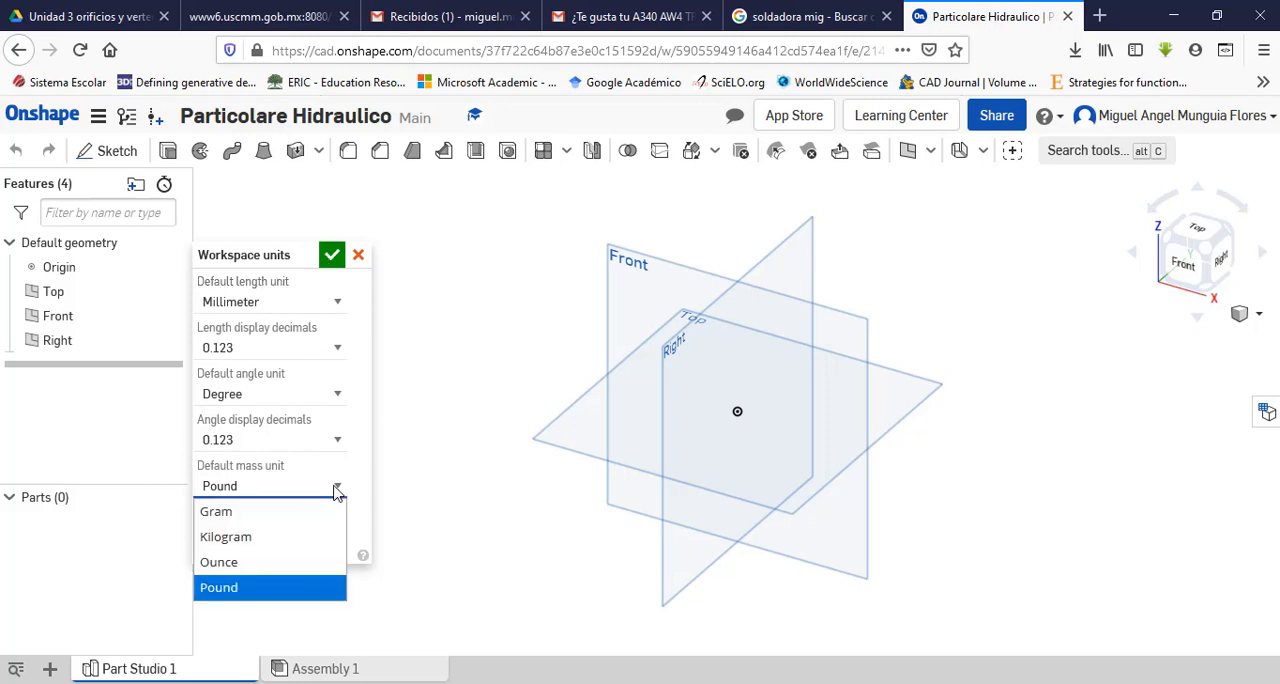
left_click(288, 540)
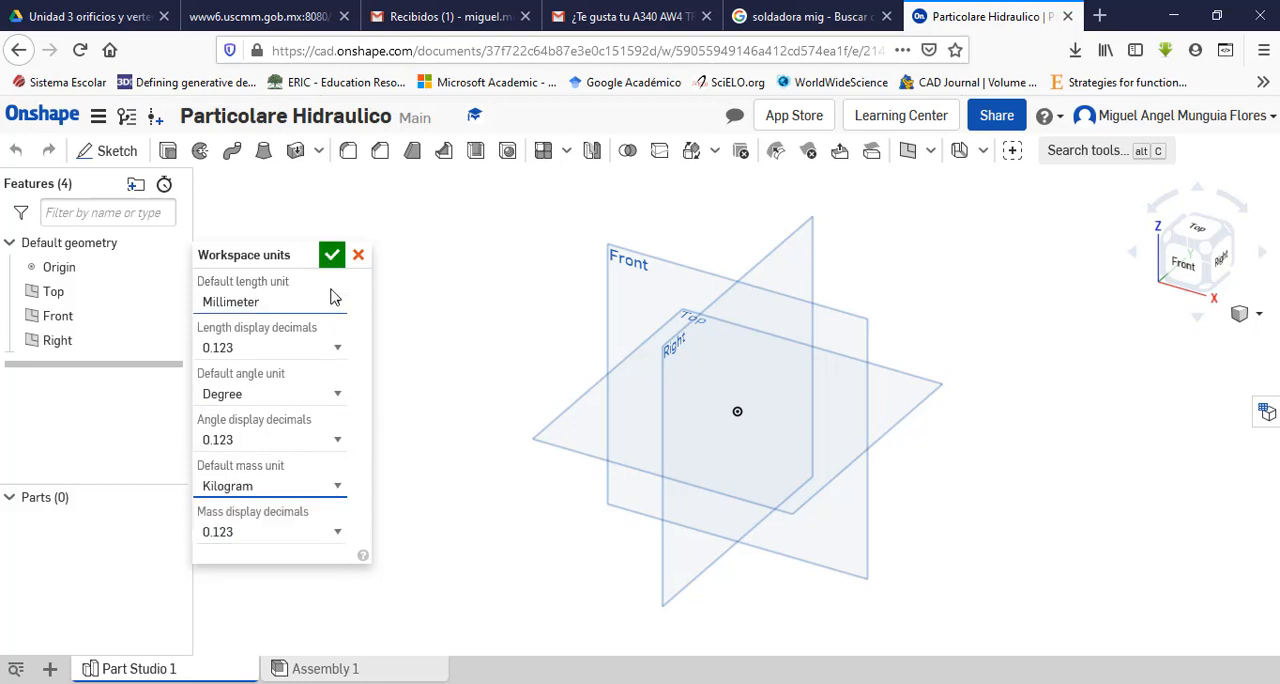
left_click(331, 255)
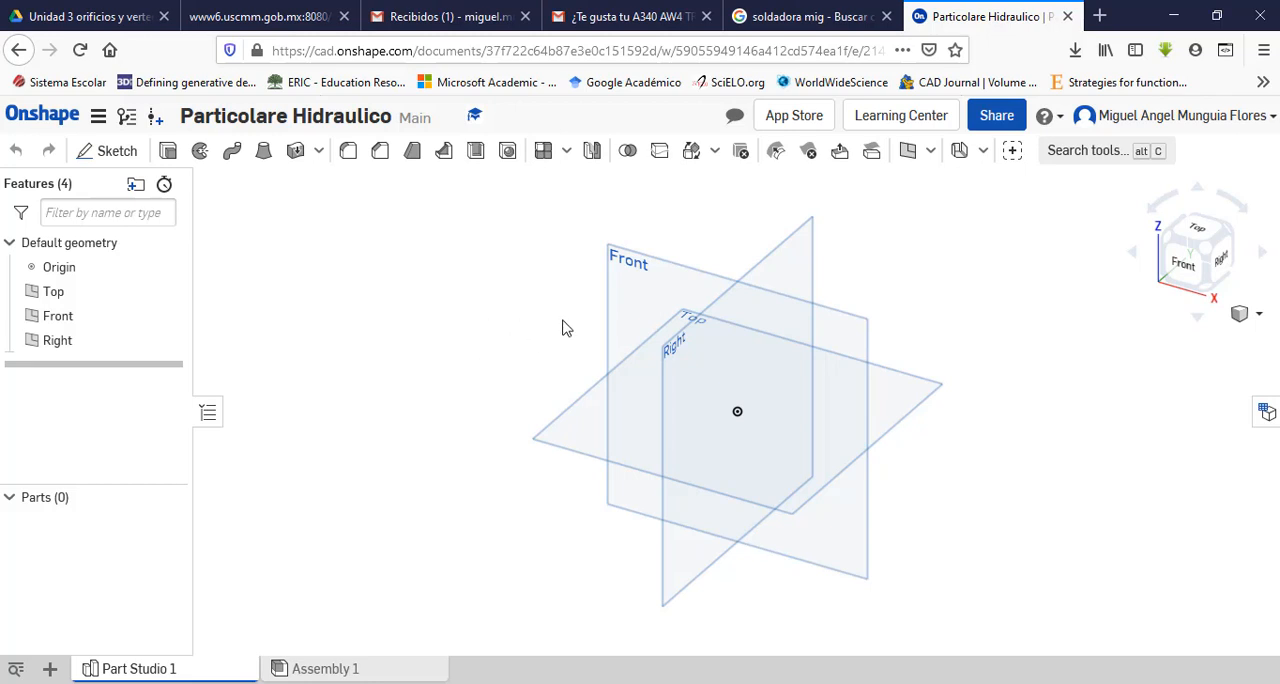
Step: Start a sketch on the Front plane and draw a vertical line about 61 mm long upward from the origin
left_click(632, 304)
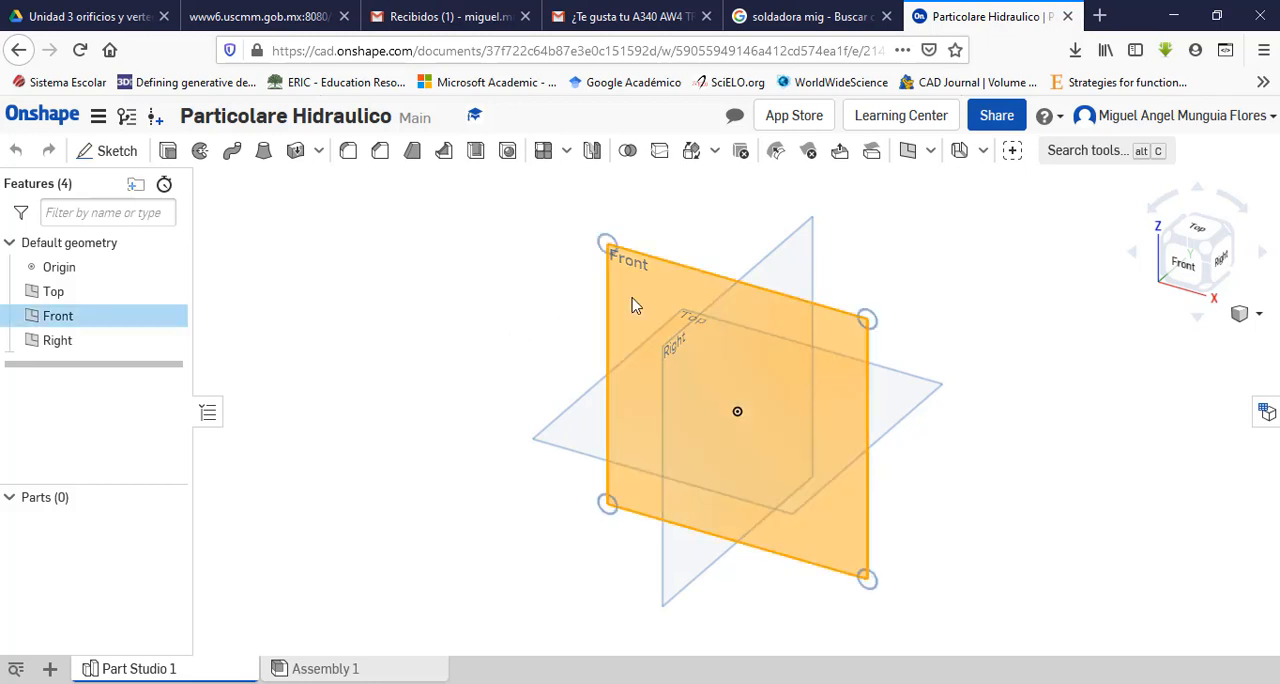
left_click(105, 151)
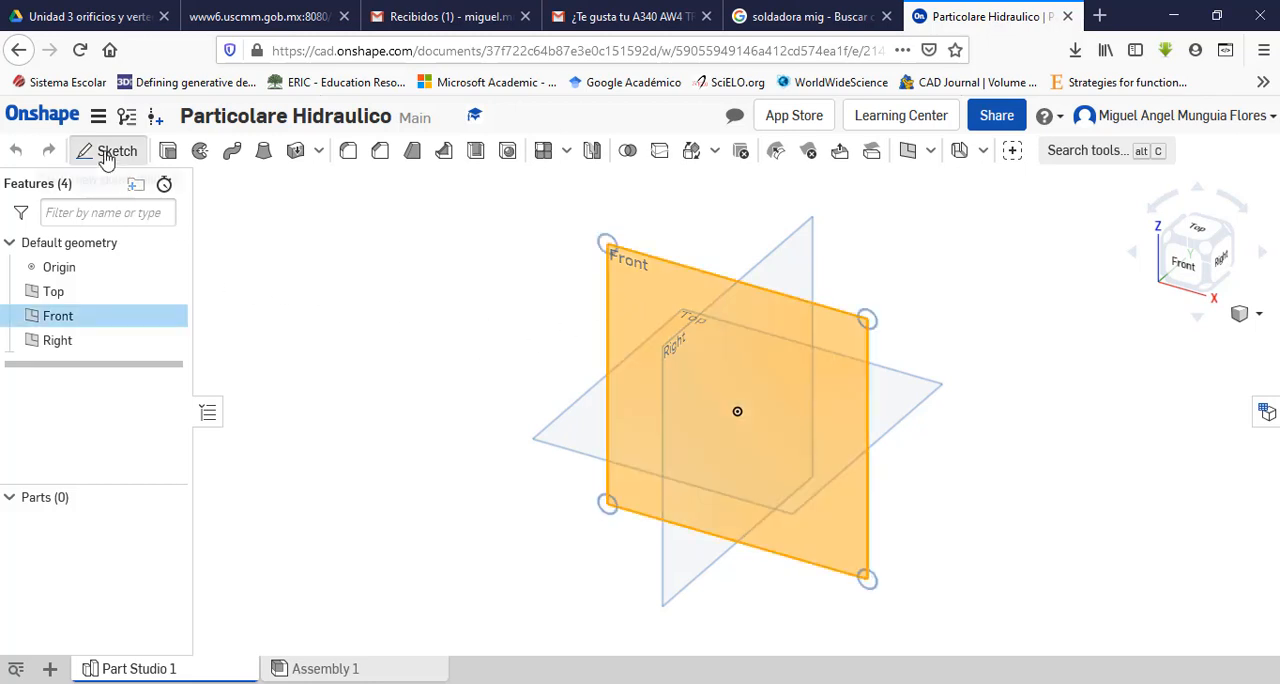
left_click(1190, 268)
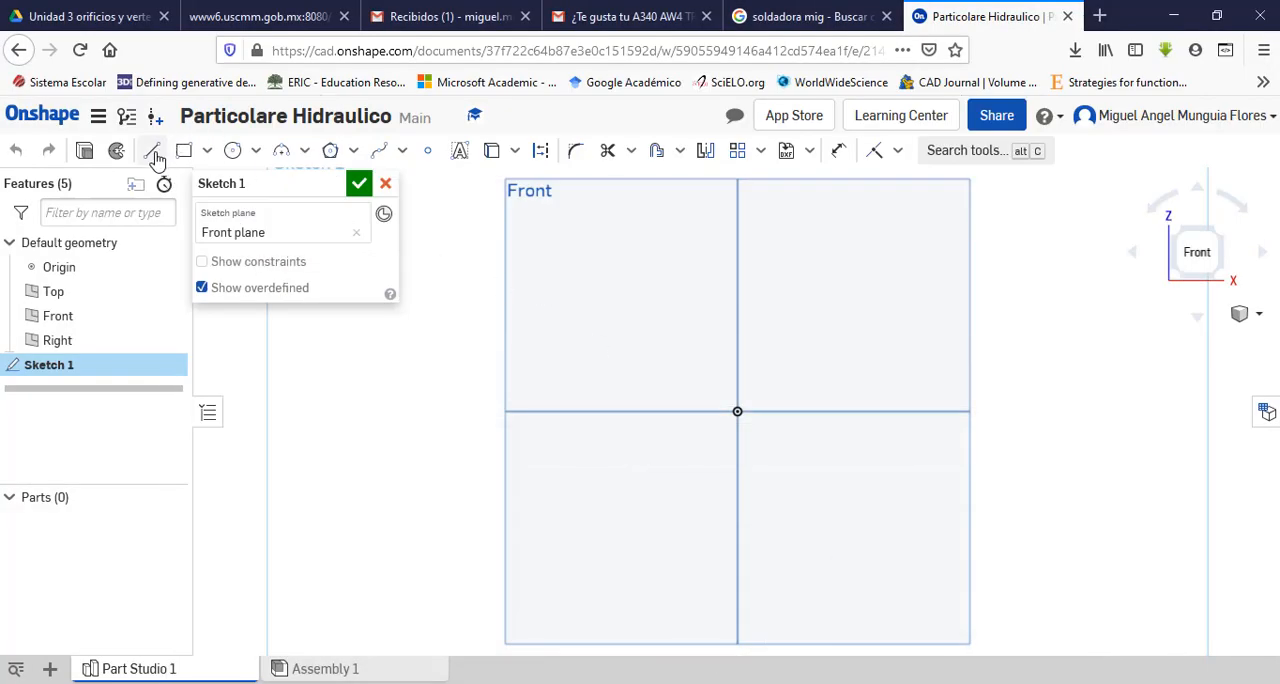
left_click(153, 153)
left_click(736, 410)
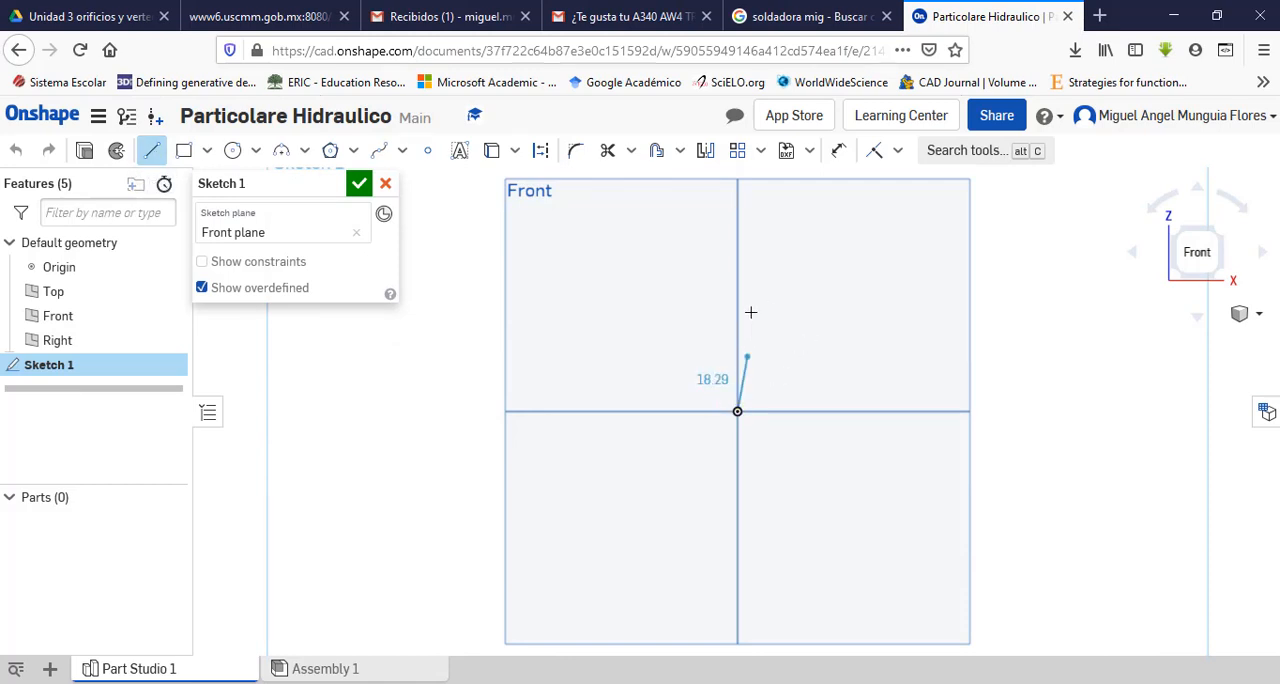
left_click(737, 225)
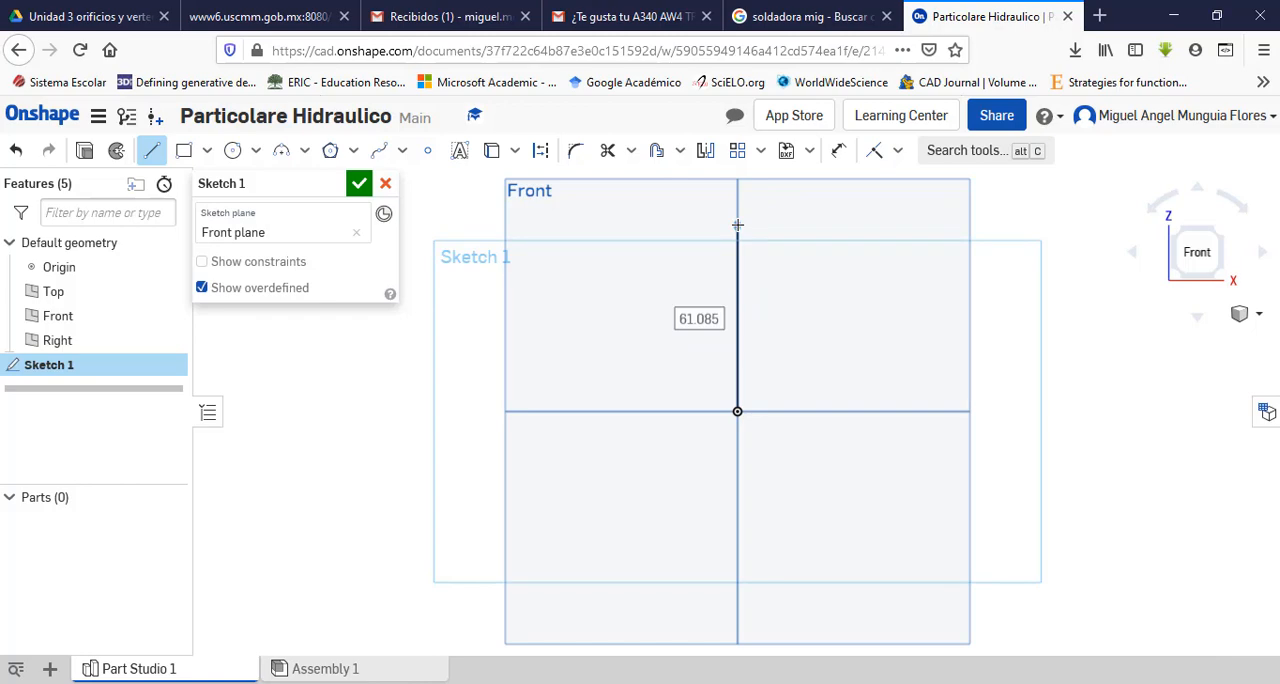
Step: Set the vertical line's length to 90 mm, matching the overall height in the PDF drawing, and end the Line command
type("90")
key("Return")
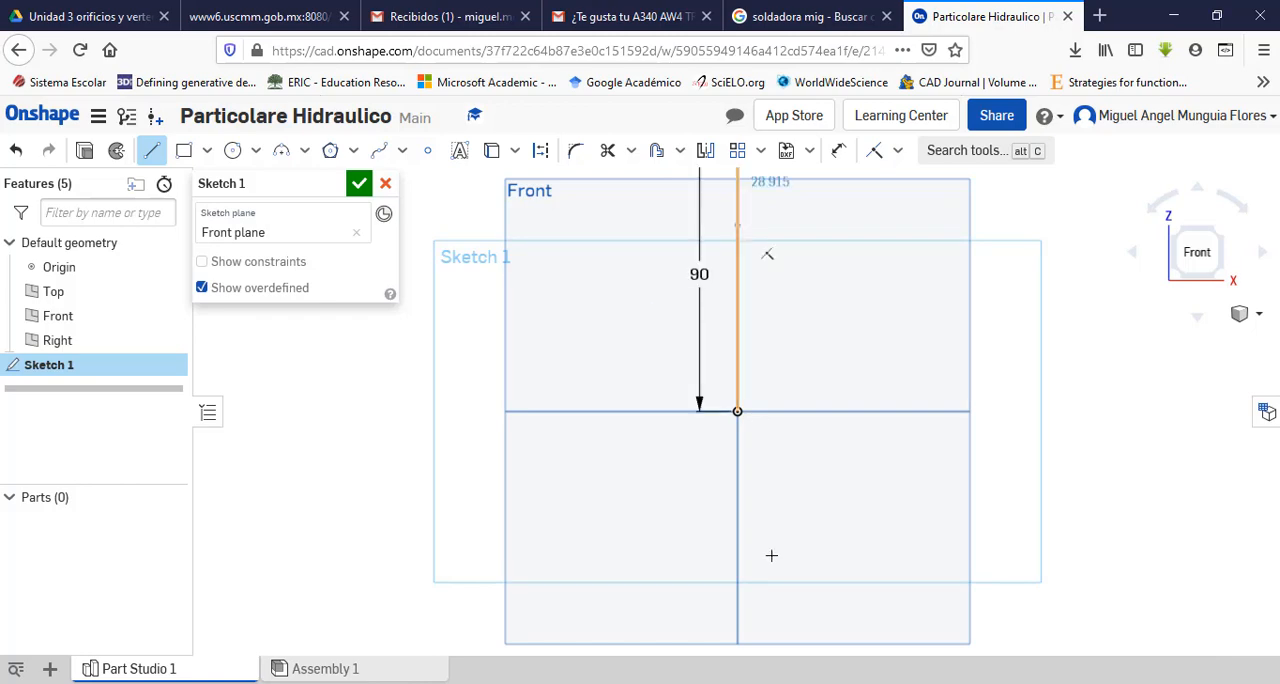
key("alt+Tab")
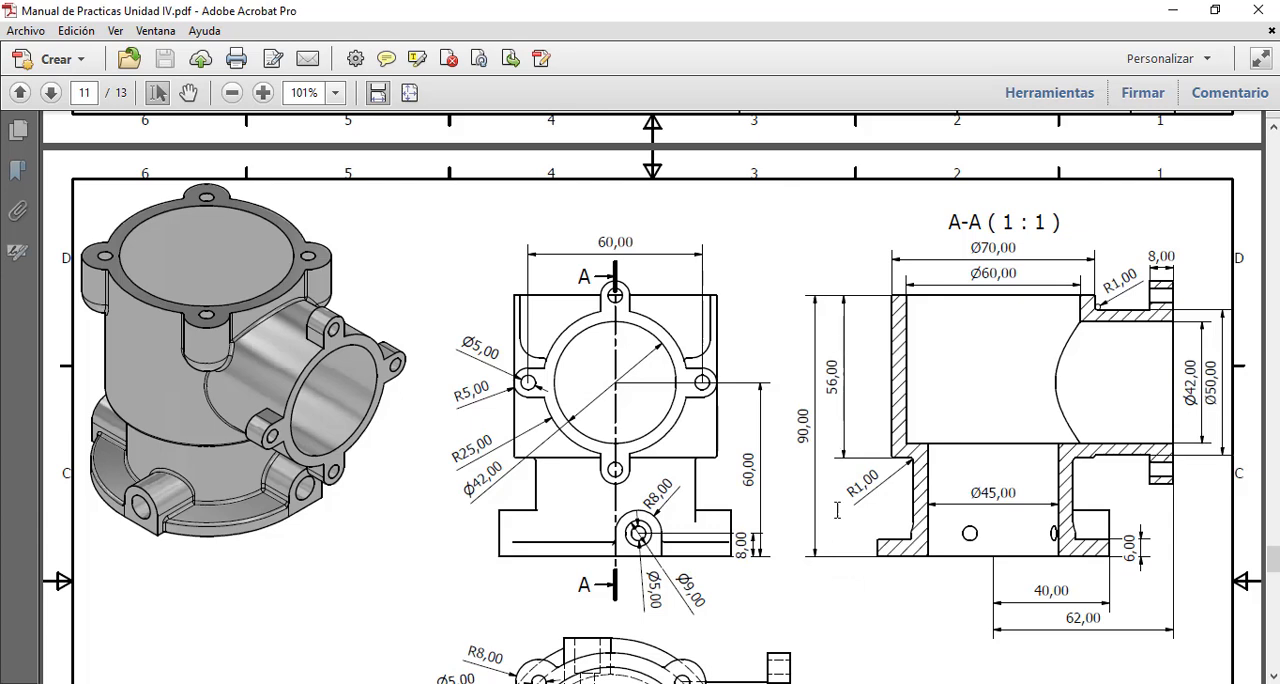
key("alt+Tab")
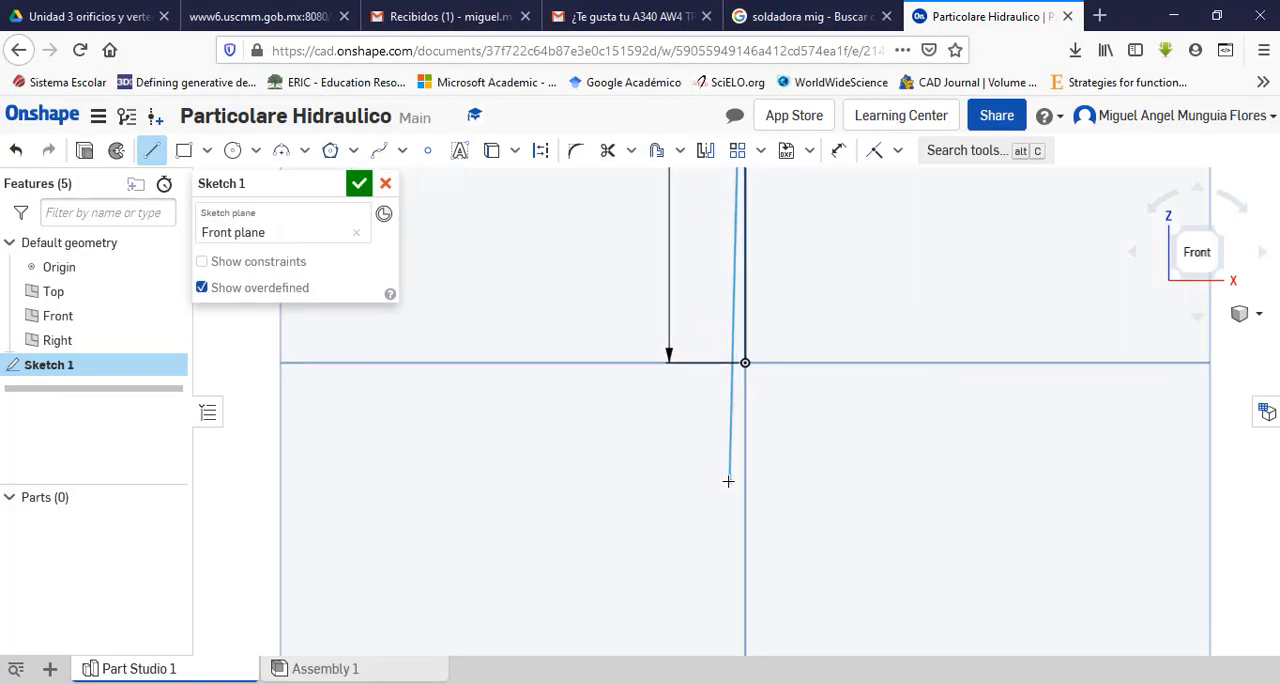
scroll(729, 481, "down", 1)
scroll(788, 210, "down", 2)
scroll(755, 470, "up", 5)
scroll(757, 457, "down", 3)
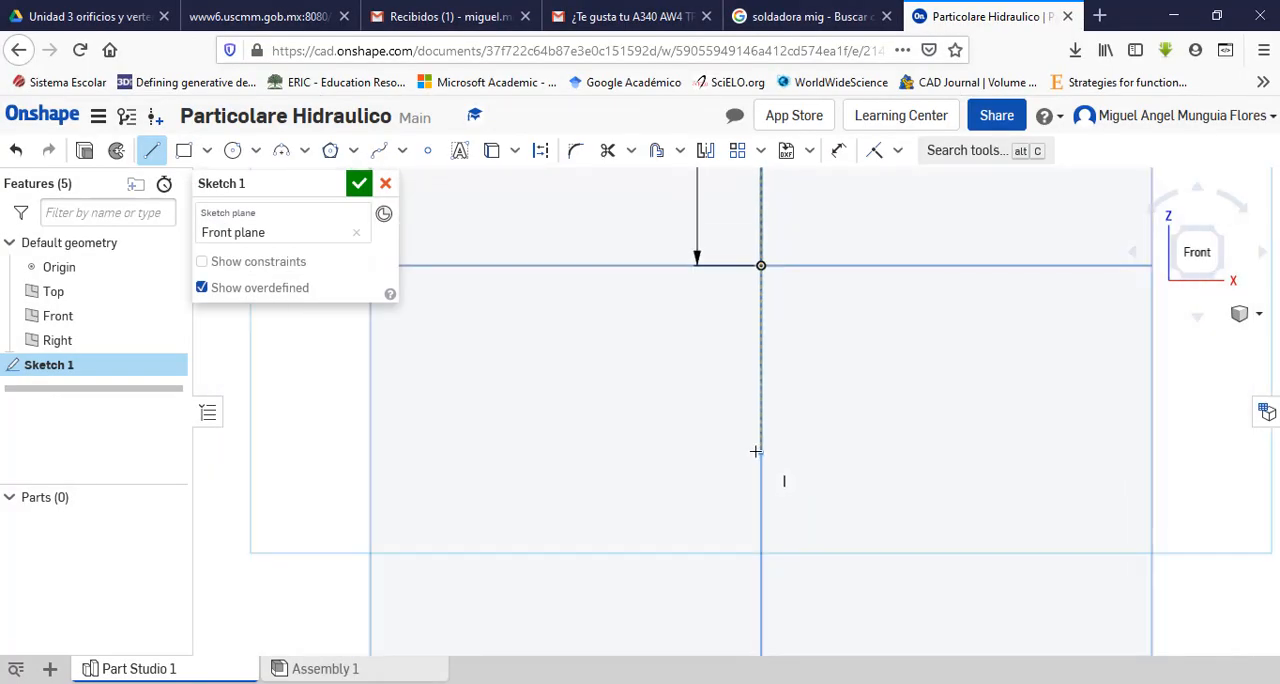
scroll(758, 430, "down", 5)
scroll(765, 385, "up", 1)
key("Escape")
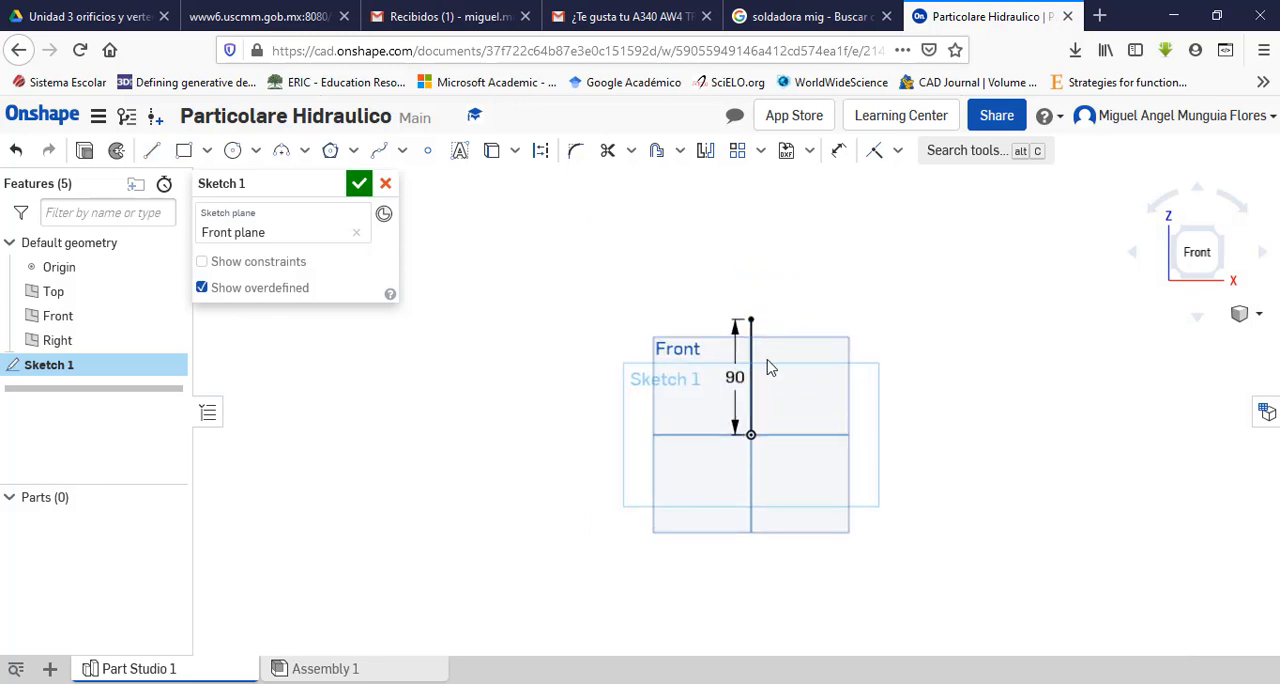
Step: Place the 90 mm dimension on the other side of the vertical line and convert that line to construction geometry
scroll(760, 380, "up", 4)
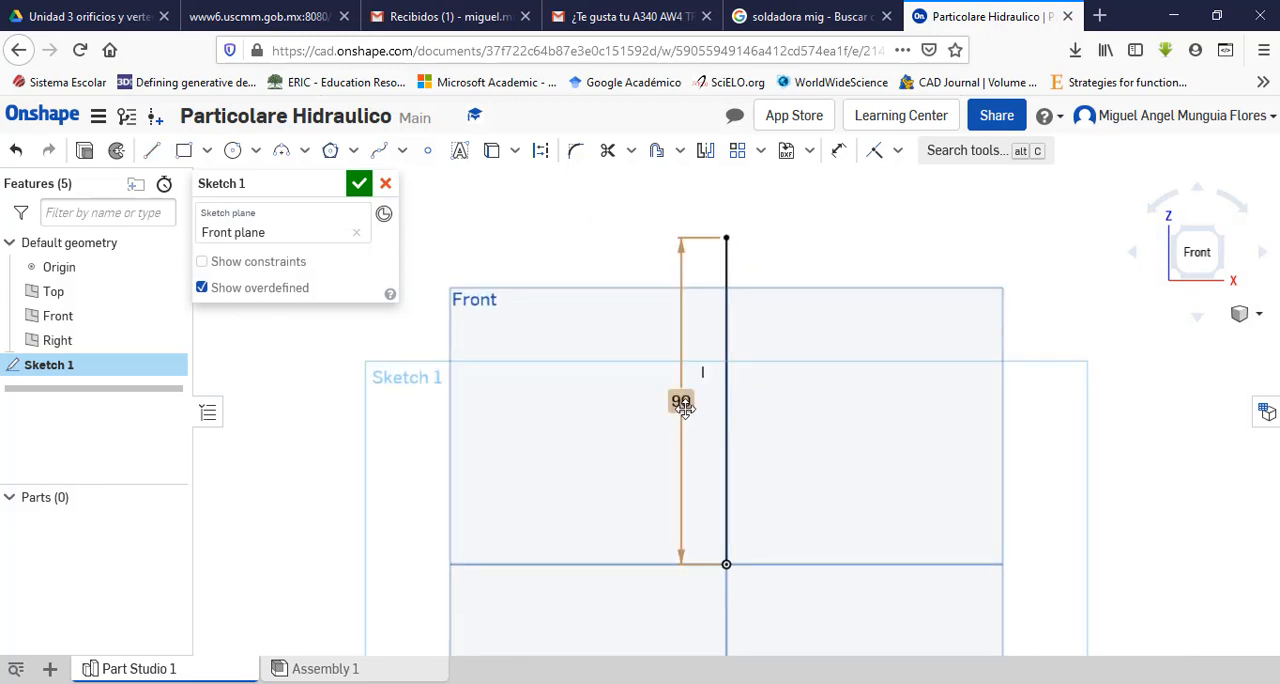
left_click_drag(683, 404, 814, 409)
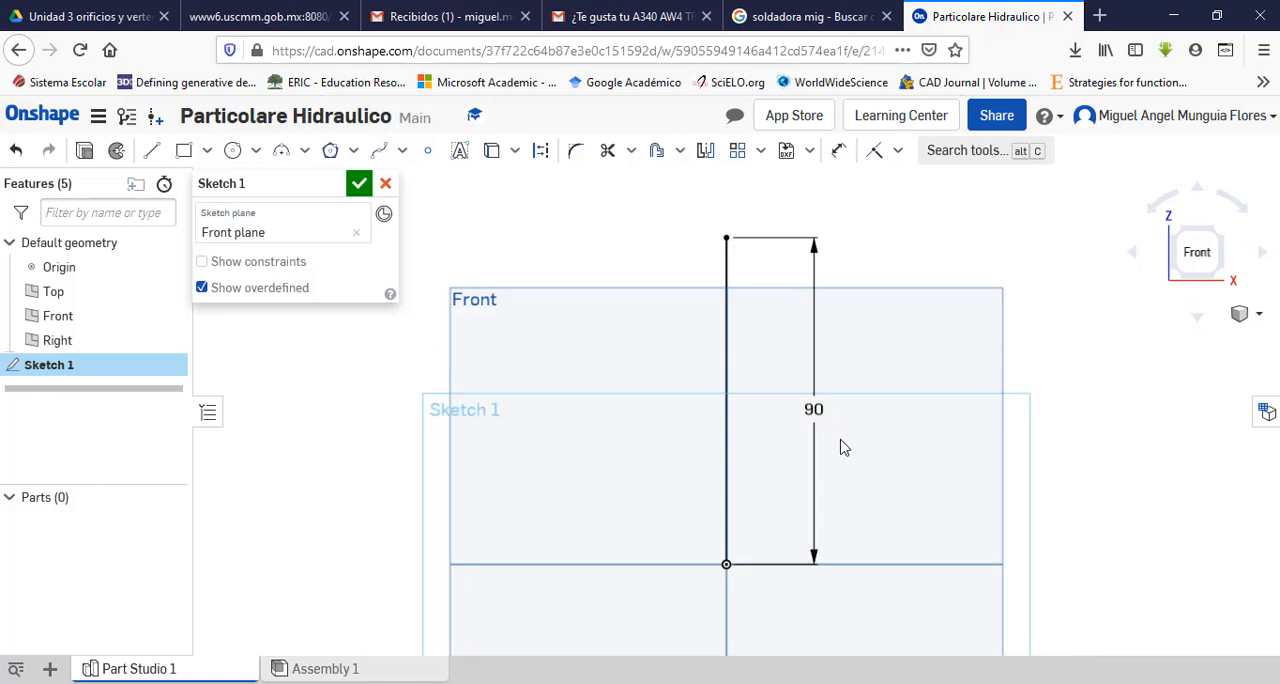
left_click(726, 409)
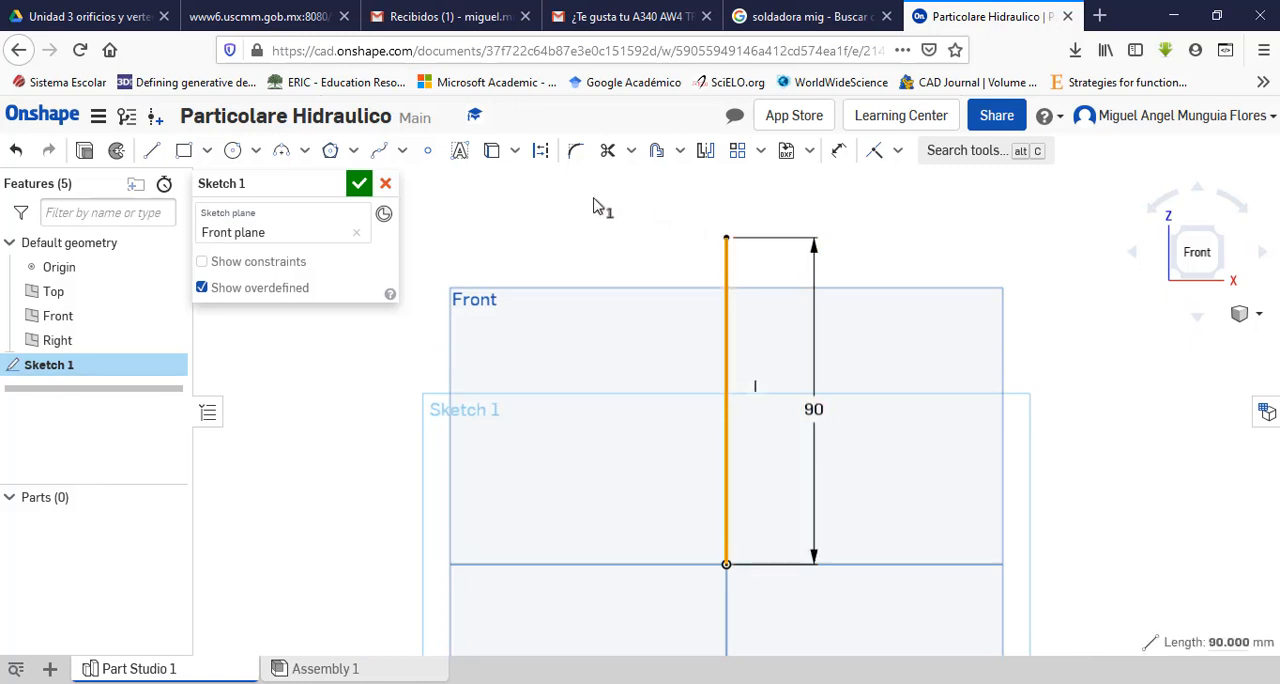
left_click(540, 150)
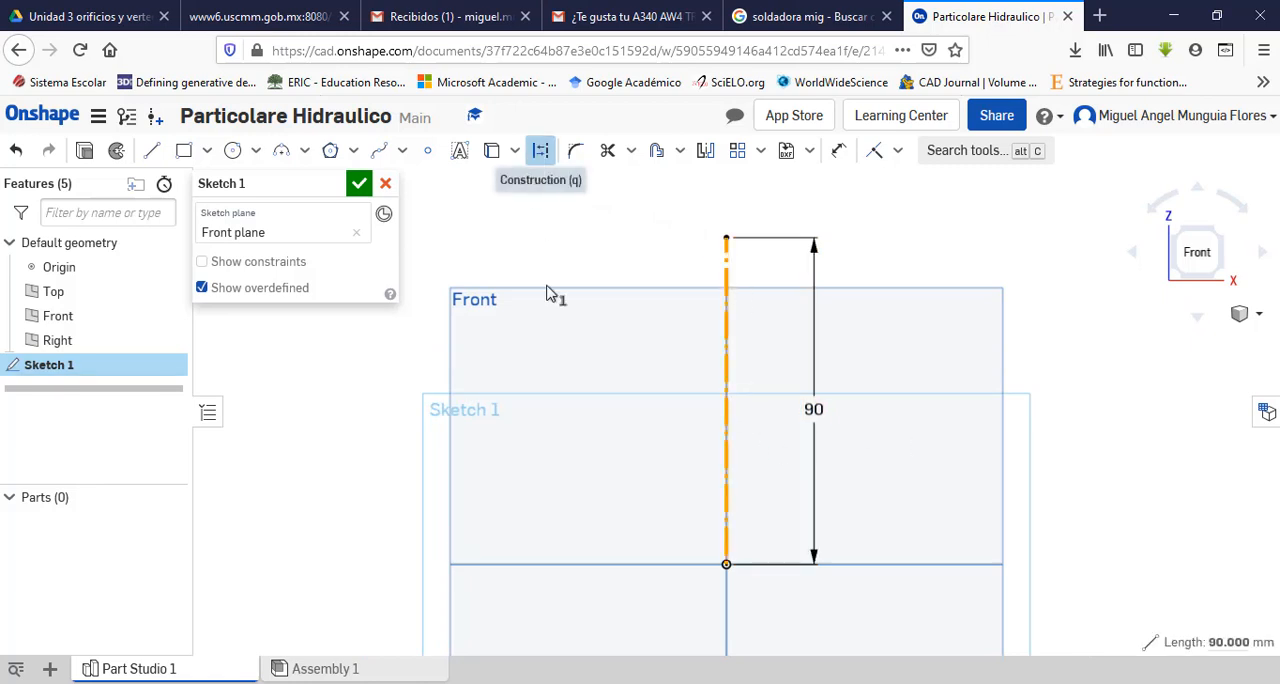
left_click(1068, 405)
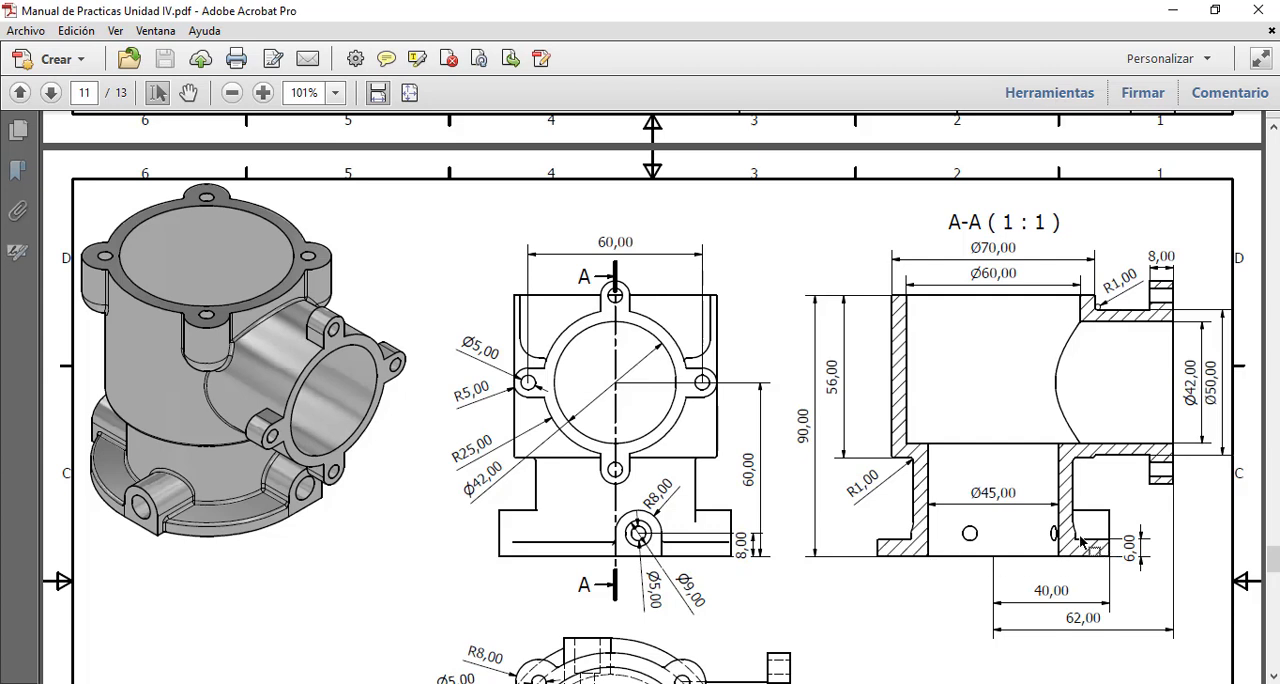
Step: Enlarge the PDF drawing in Adobe Acrobat Pro to 150%, examine the front view and section A-A profile dimensions, then return to Onshape
left_click(263, 93)
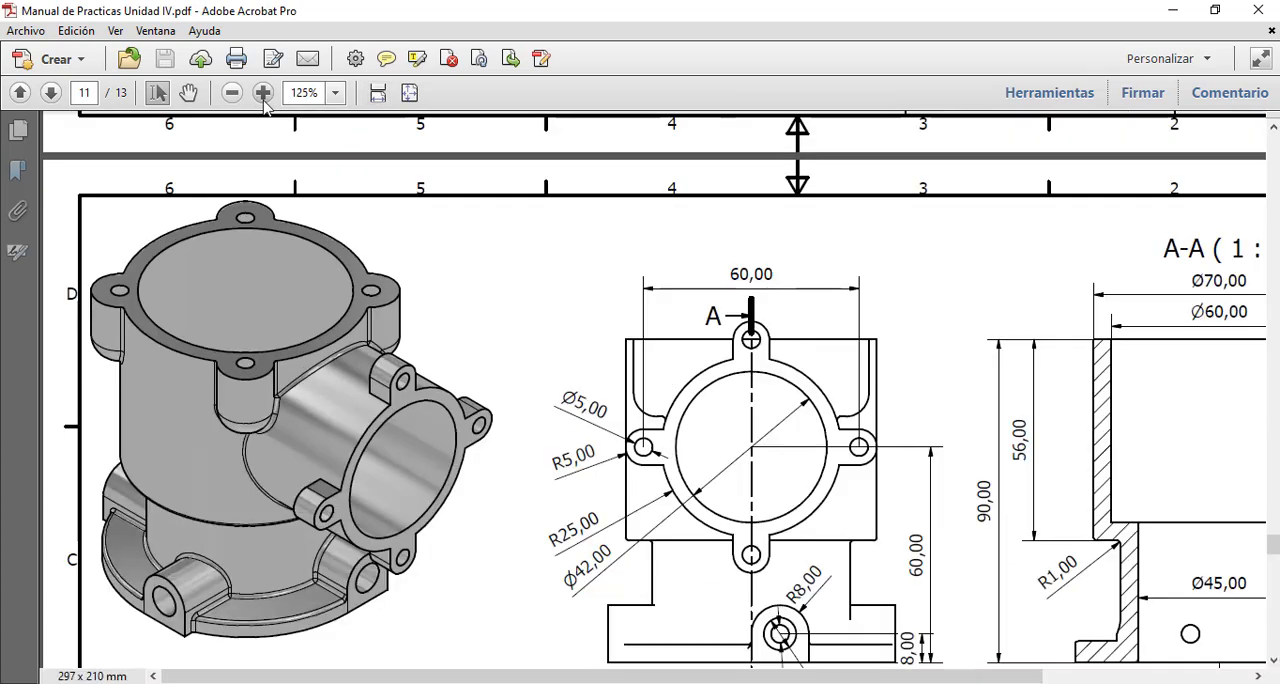
left_click(263, 93)
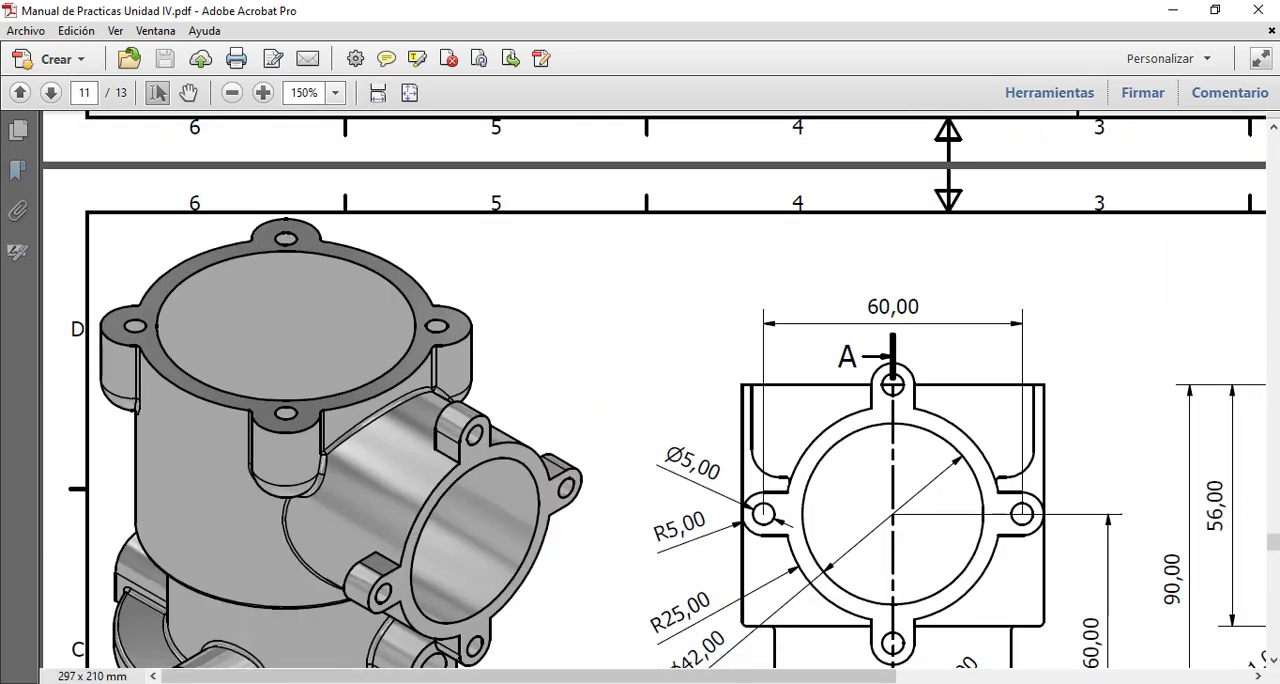
left_click_drag(668, 677, 1008, 680)
scroll(1015, 570, "down", 5)
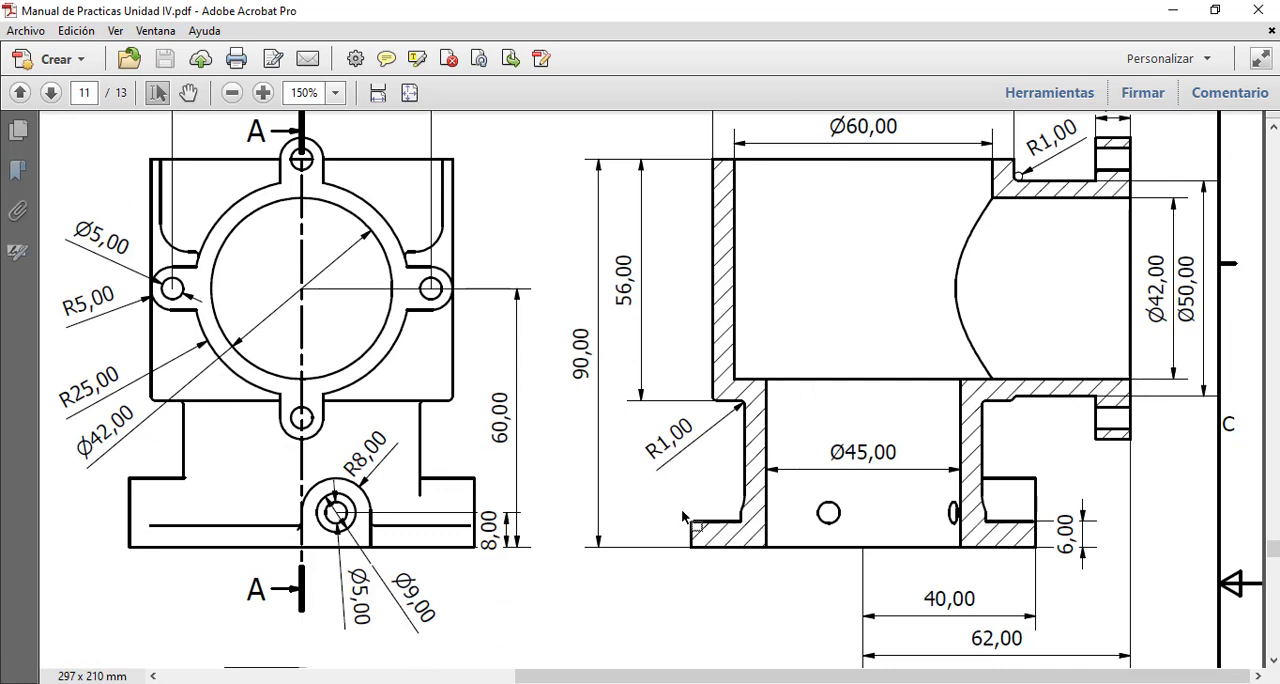
scroll(530, 525, "up", 5)
scroll(548, 590, "down", 2)
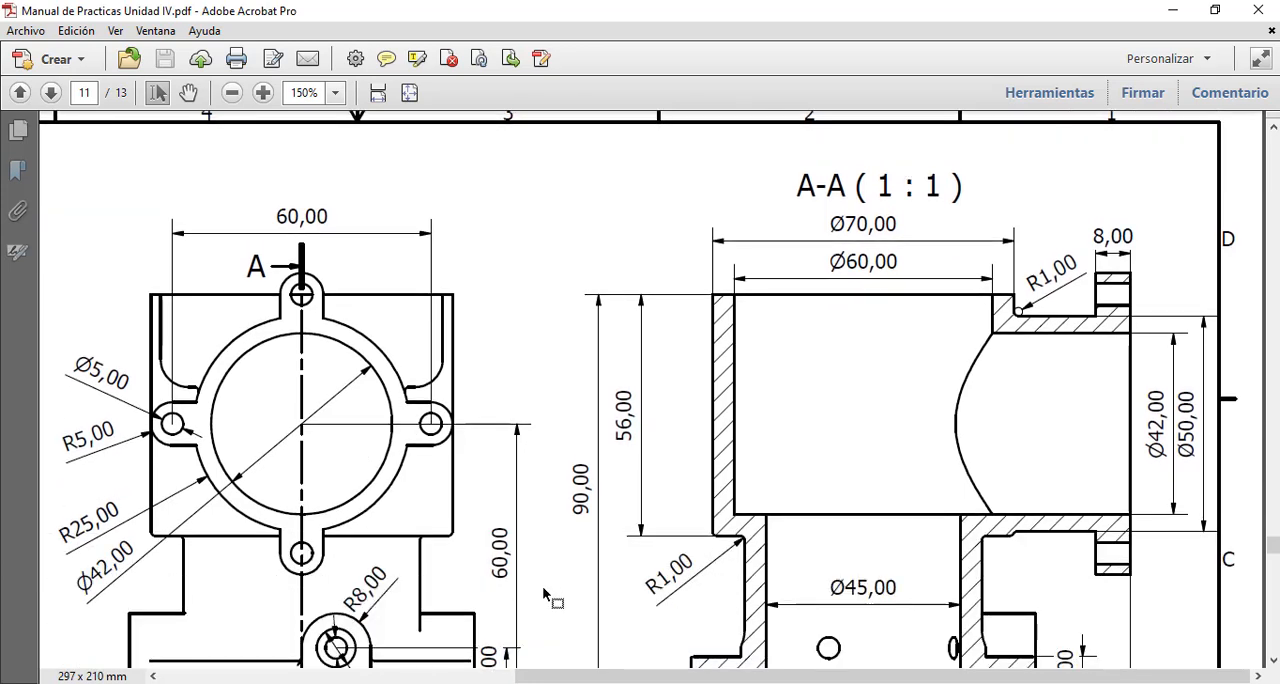
left_click_drag(566, 676, 289, 680)
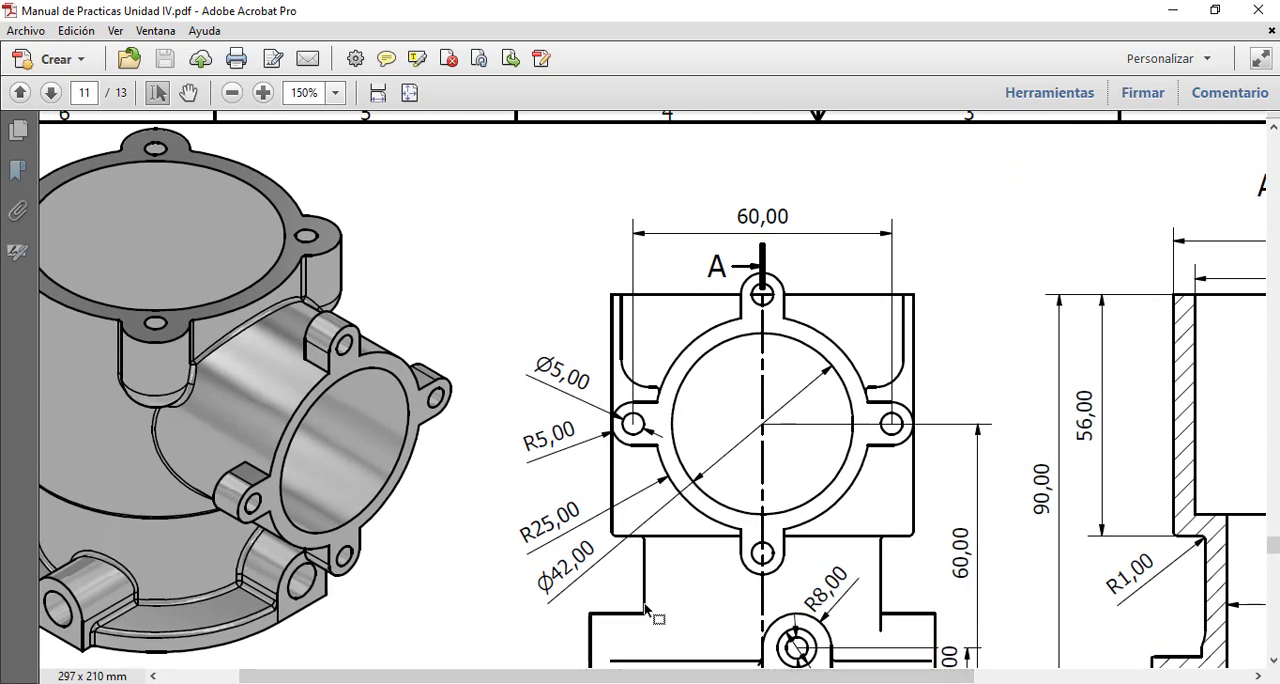
scroll(646, 608, "down", 1)
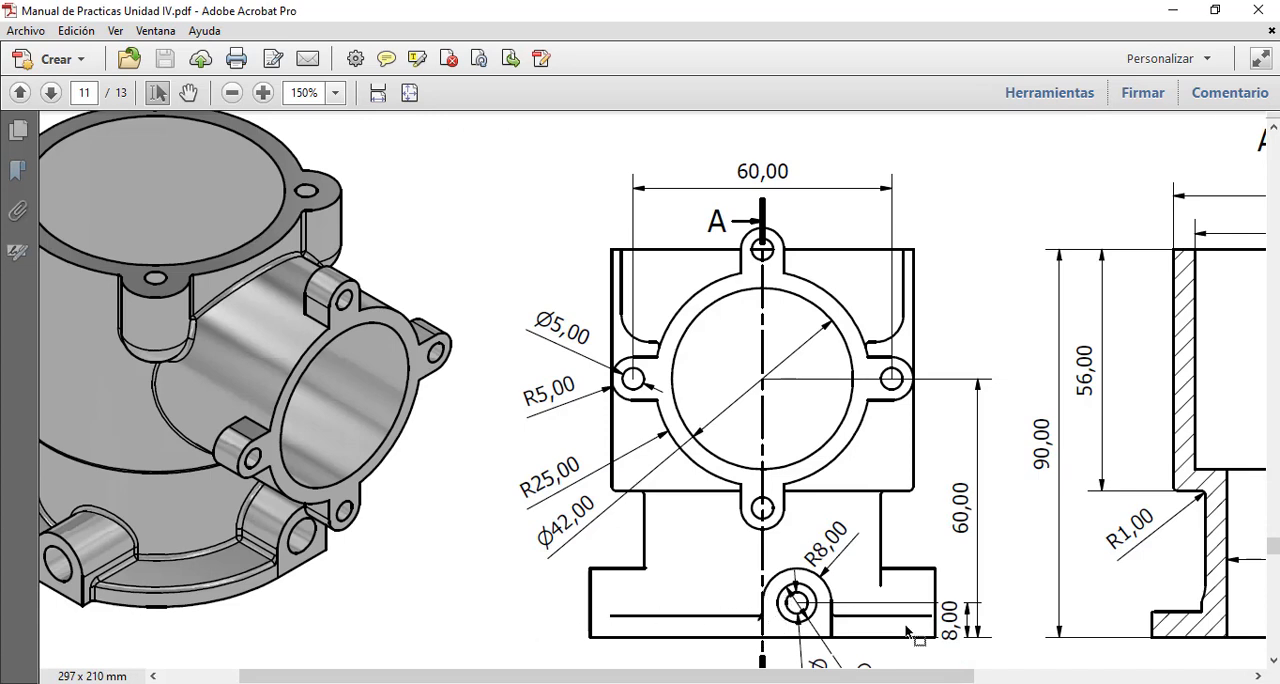
left_click_drag(801, 675, 990, 675)
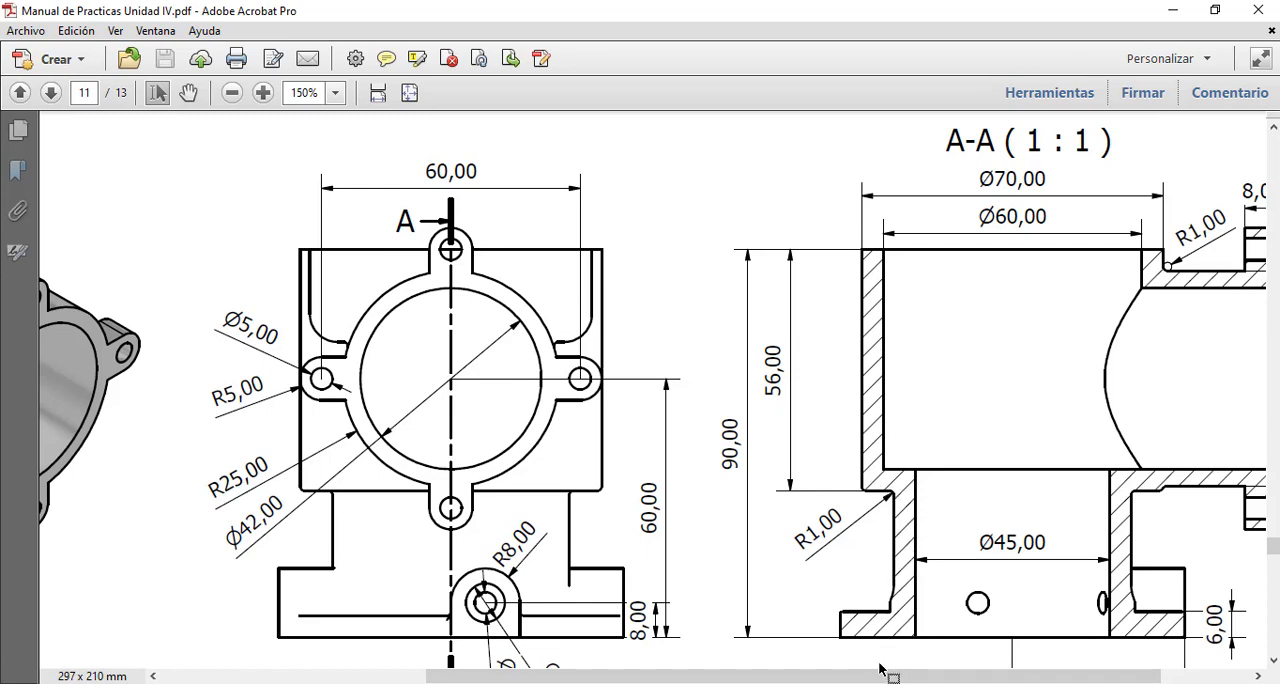
scroll(859, 494, "down", 2)
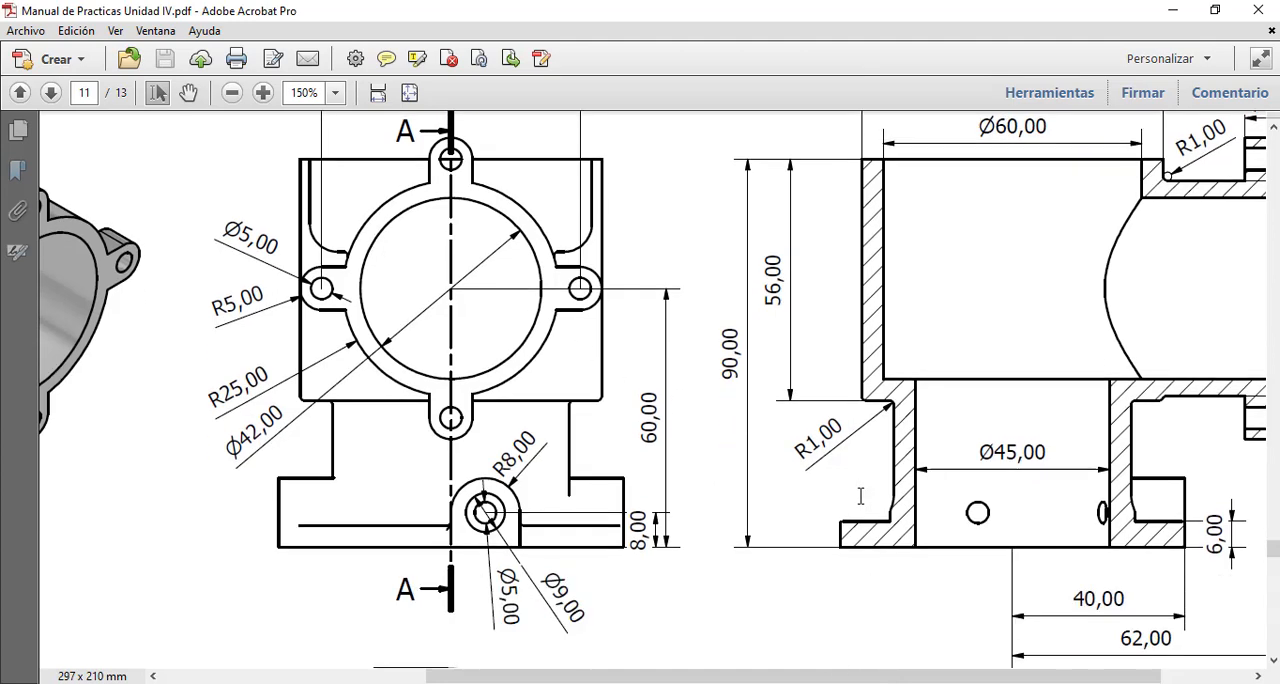
scroll(859, 494, "up", 1)
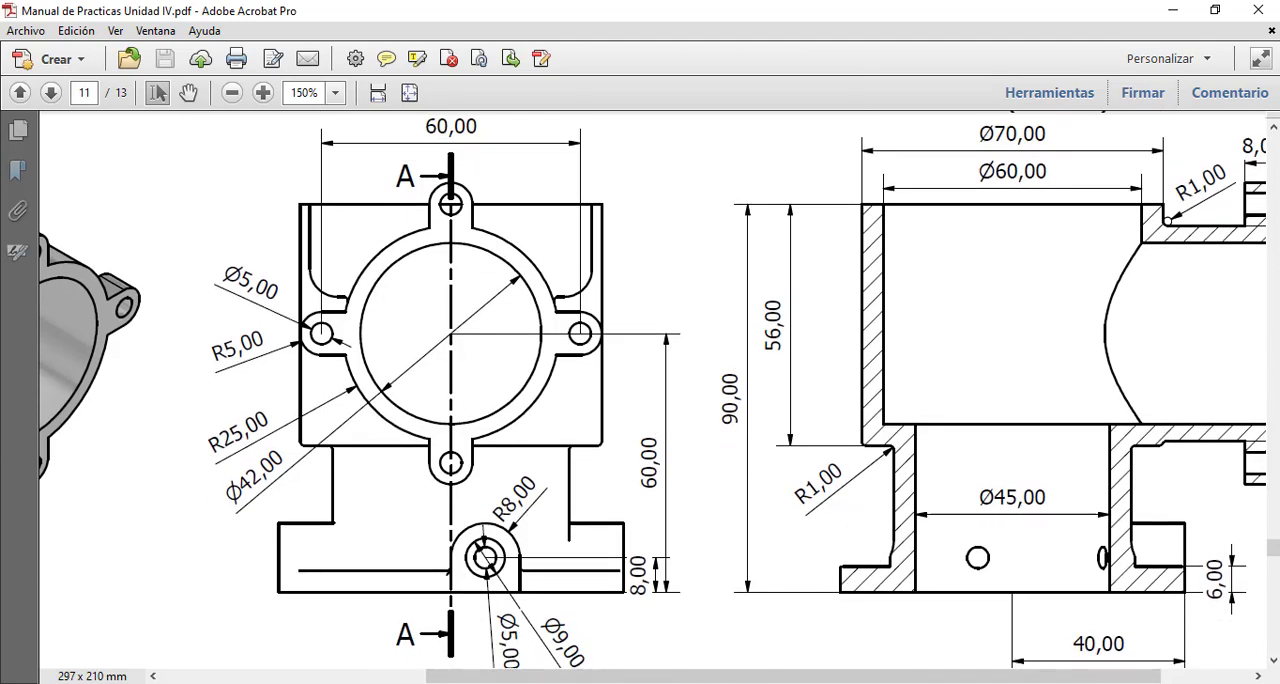
left_click(757, 683)
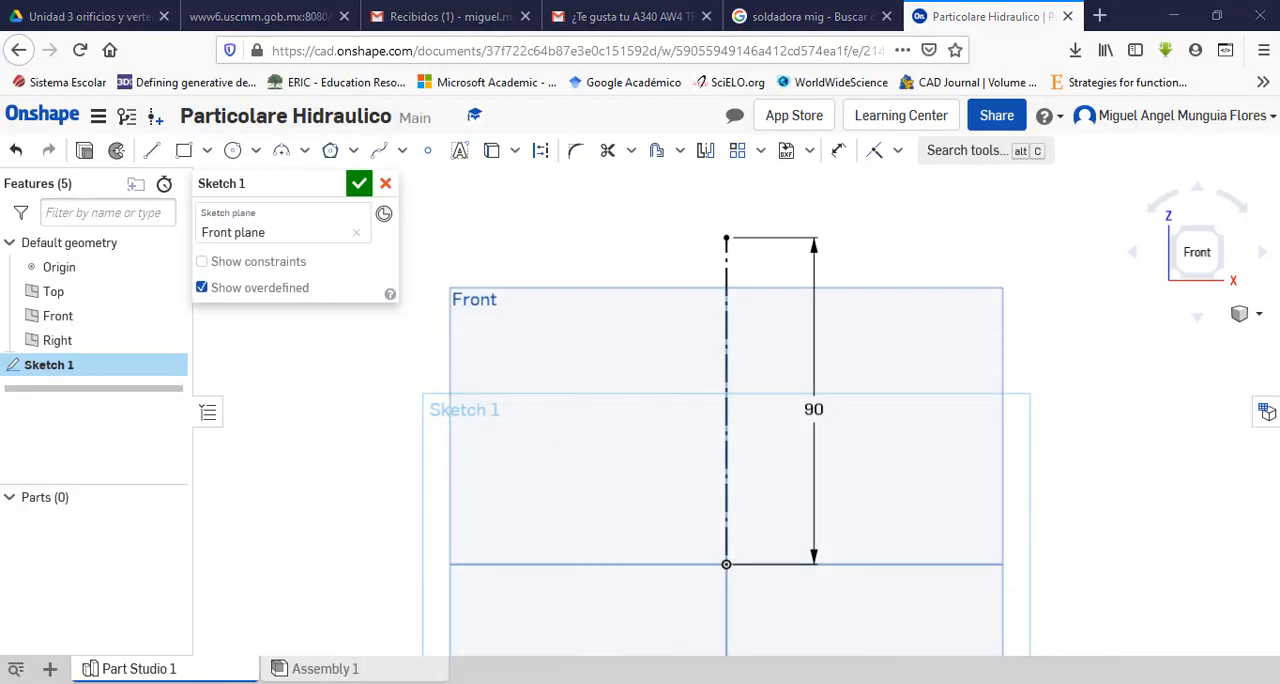
key("alt+Tab")
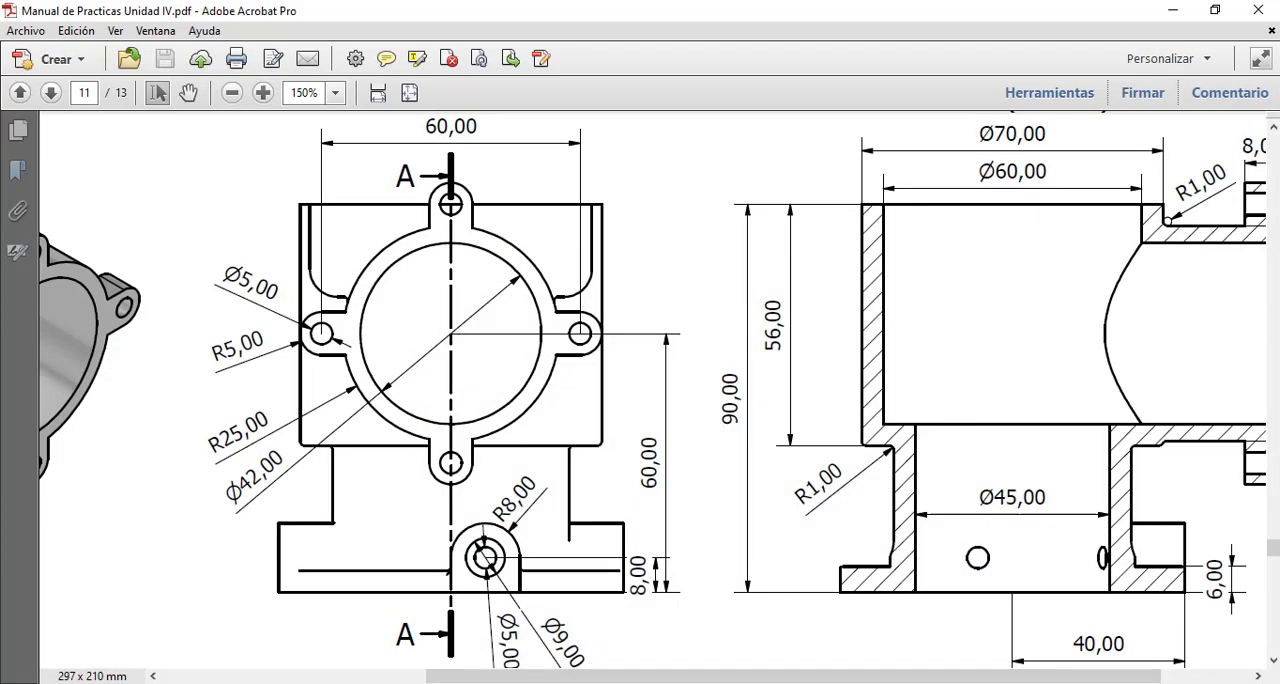
key("alt+Tab")
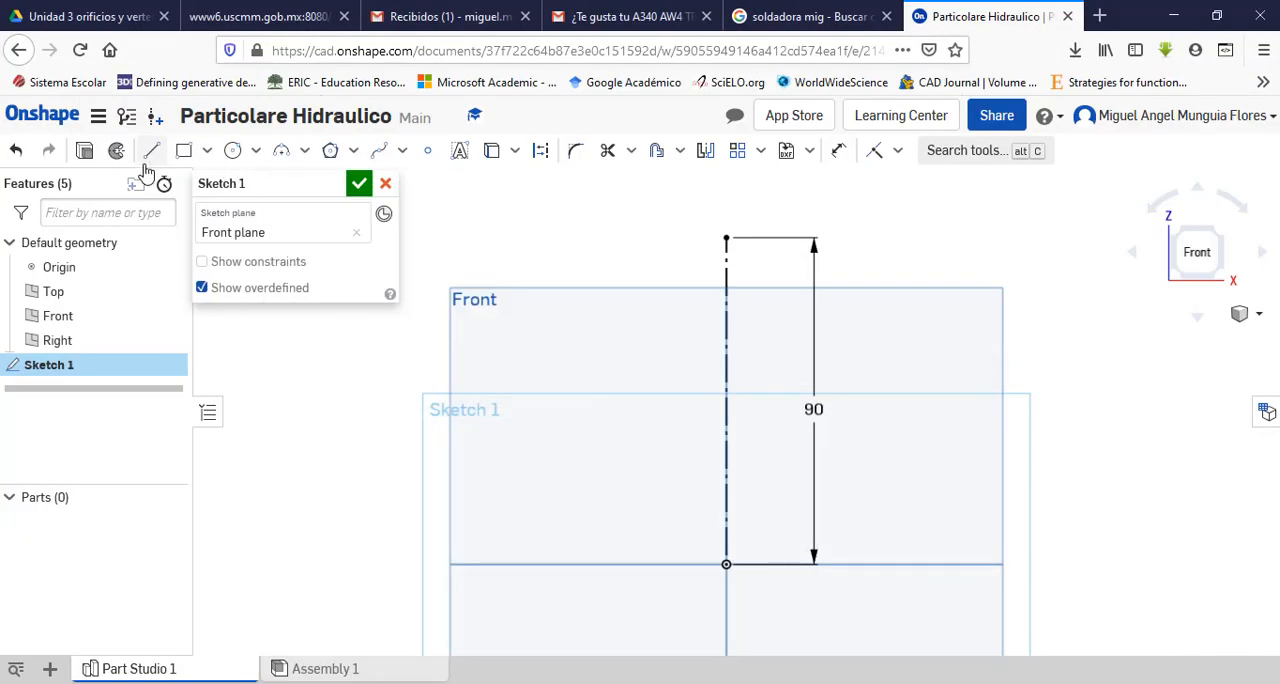
Step: Sketch the stepped inner wall beside the axis: about 33 mm up from the base, 13 mm outward and 57 mm up, level with the axis end
left_click(154, 155)
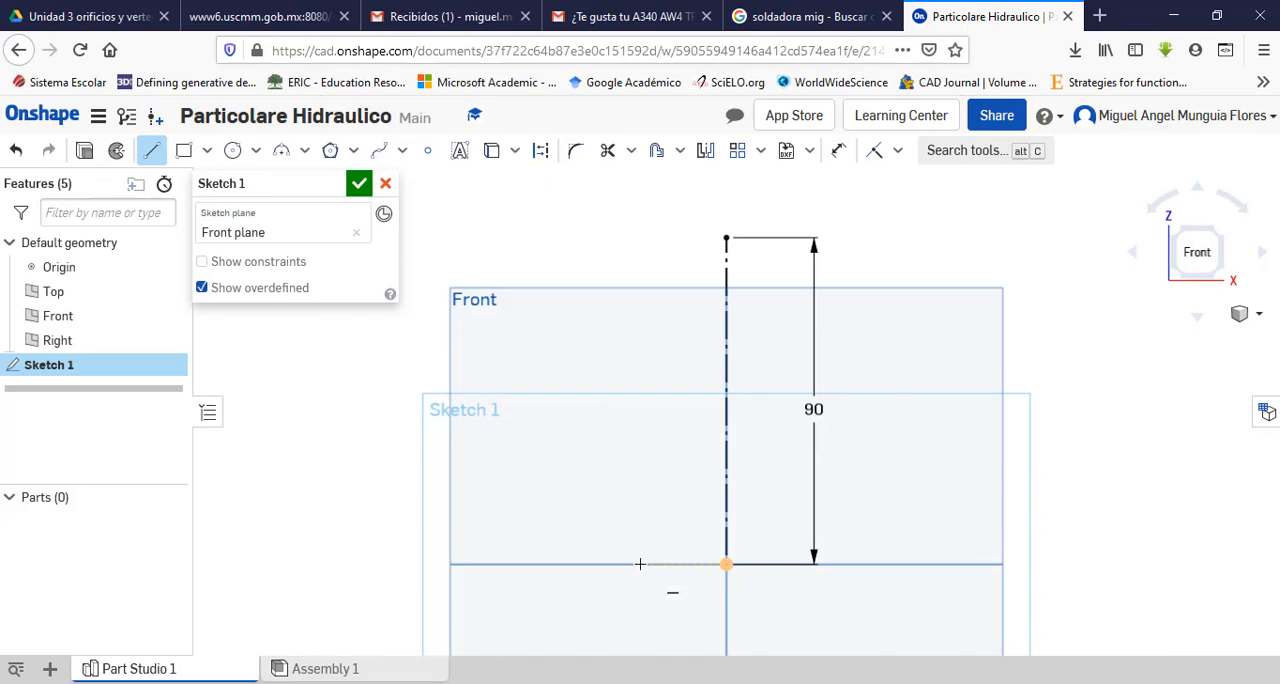
left_click(632, 563)
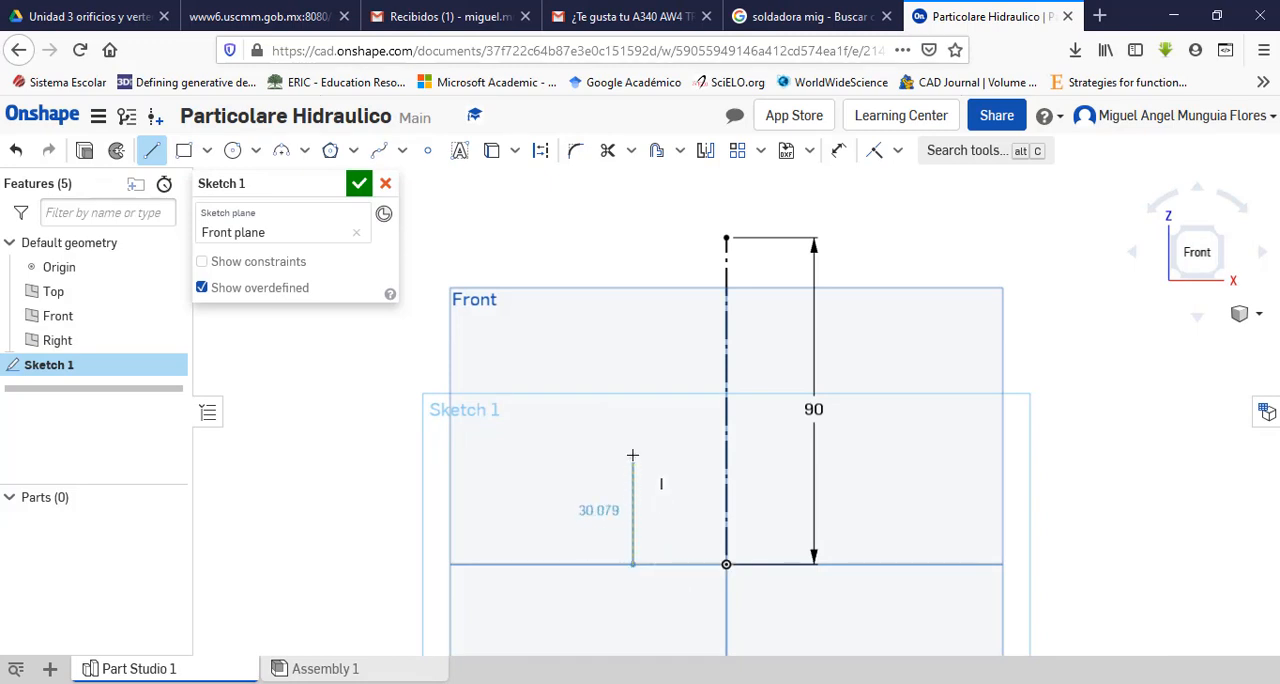
left_click(632, 443)
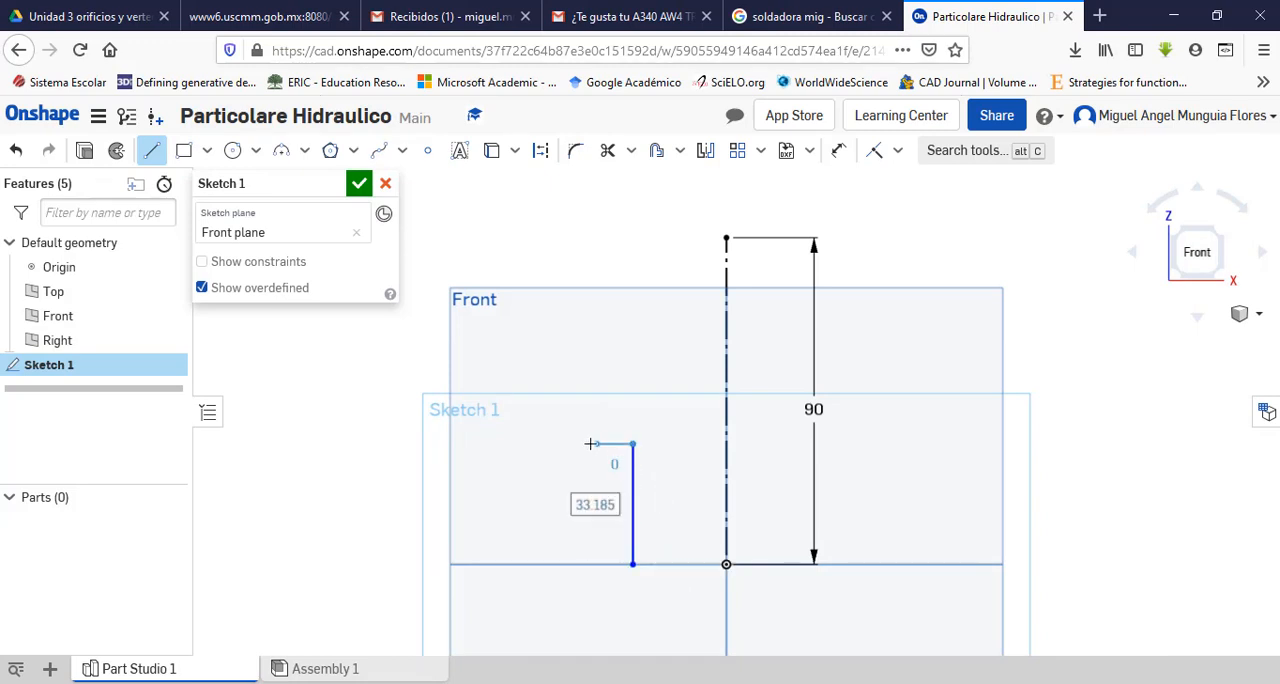
left_click(586, 443)
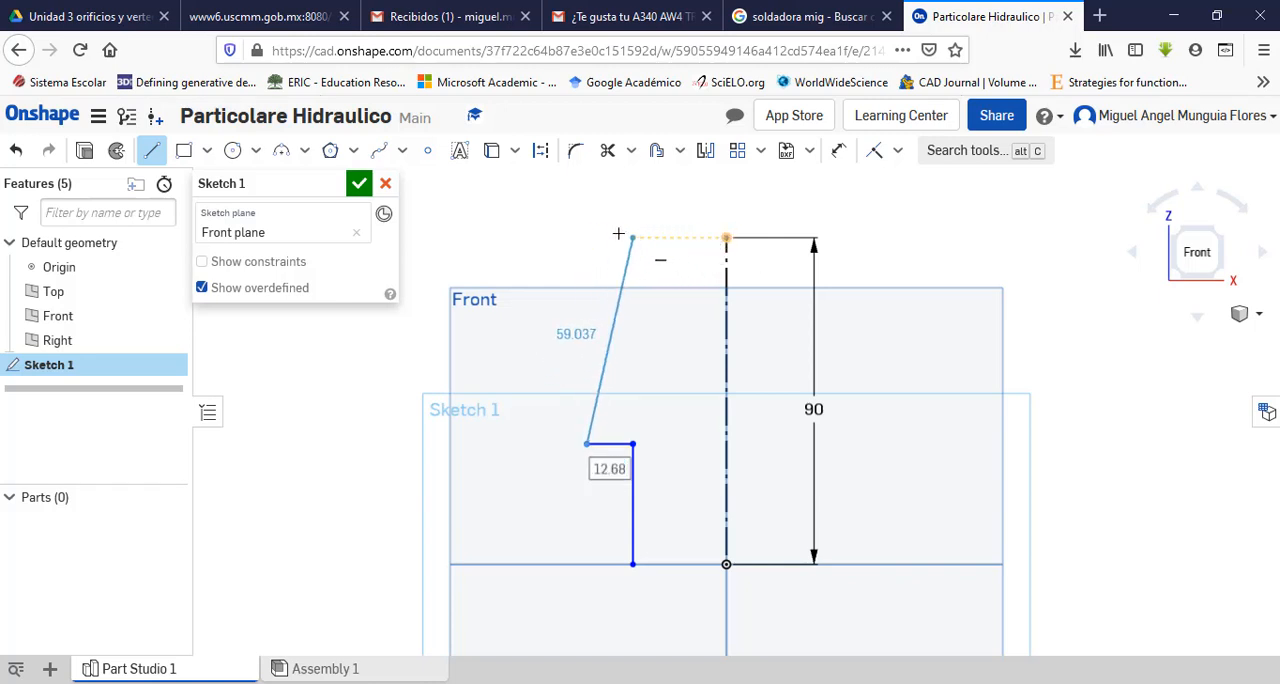
left_click(587, 238)
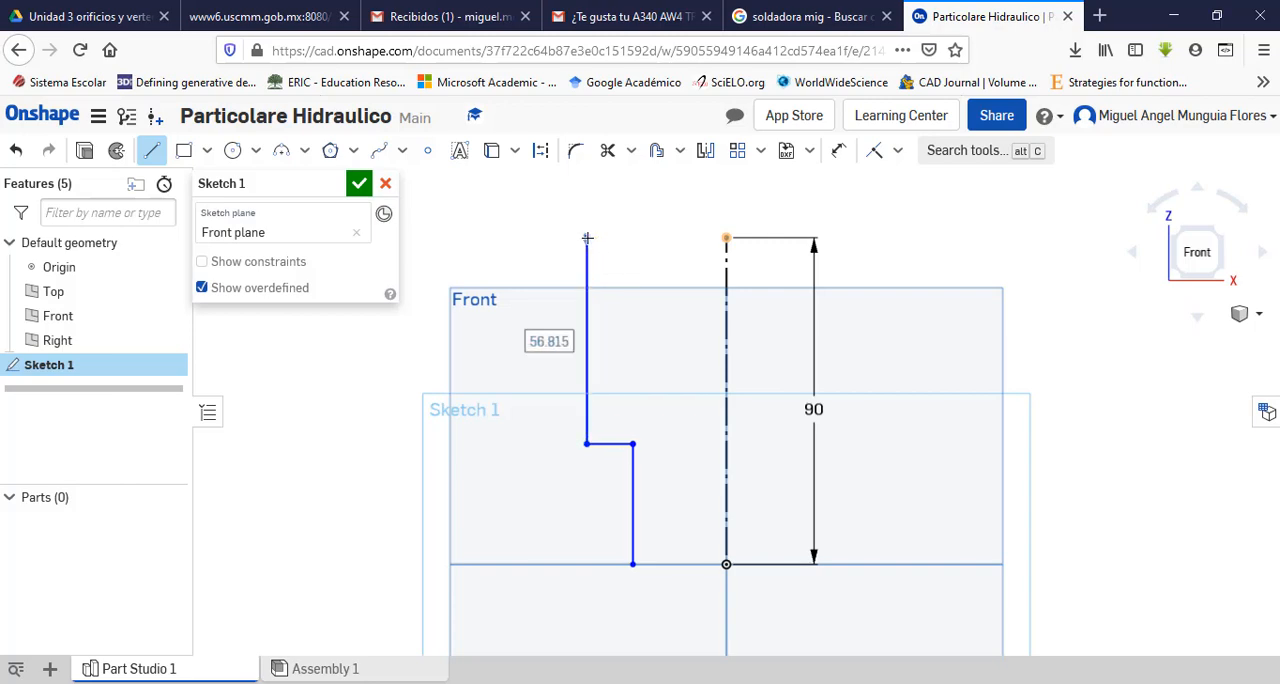
Step: Continue the profile with a top rim edge about 8 mm wide and an outer wall about 61 mm downward, following section A-A
key("alt+Tab")
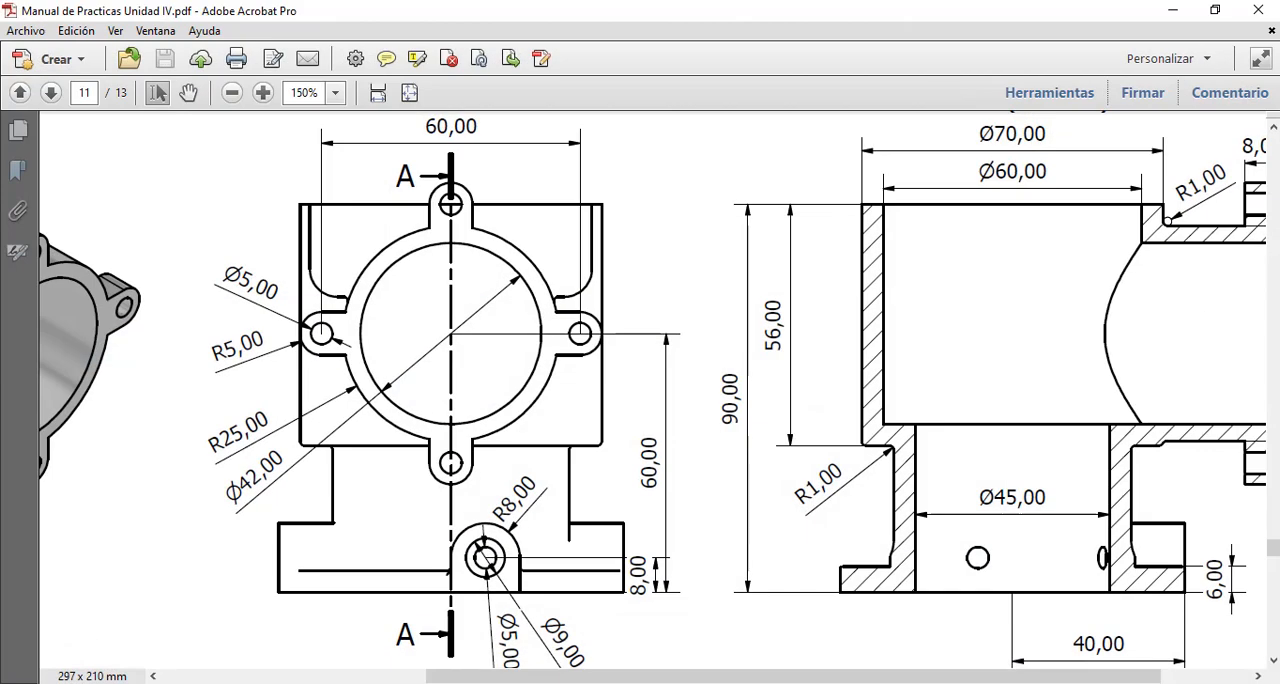
key("alt+Tab")
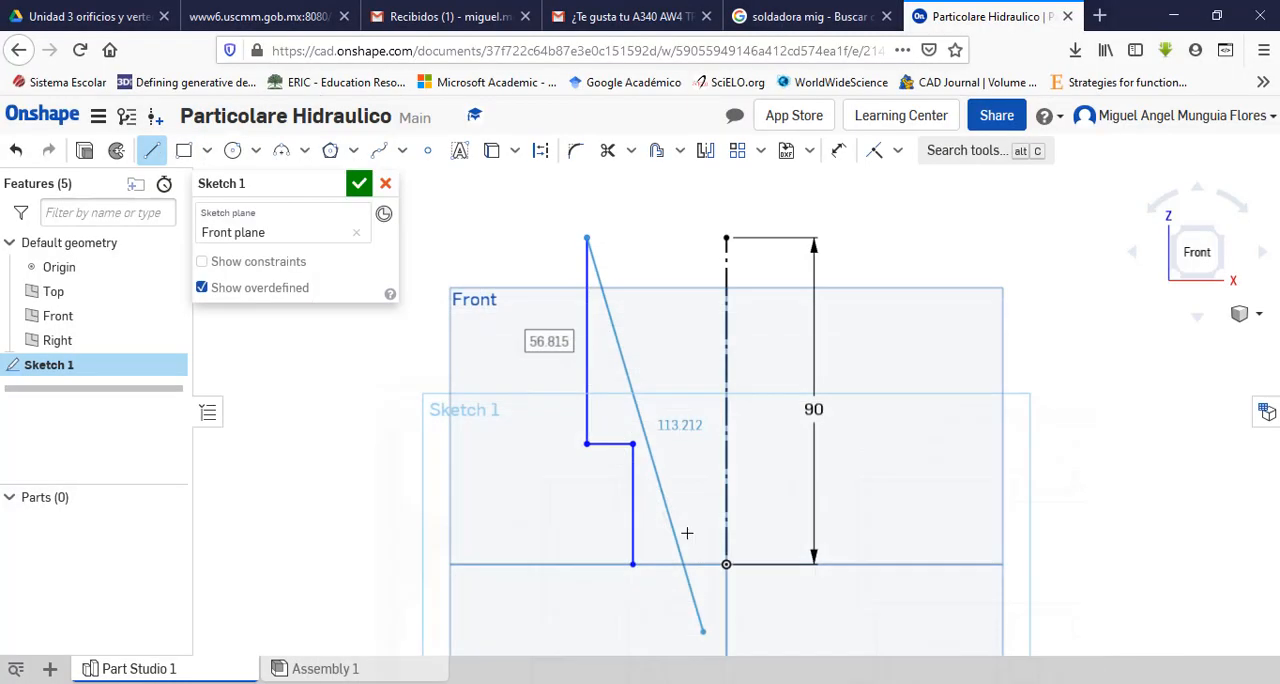
left_click(557, 239)
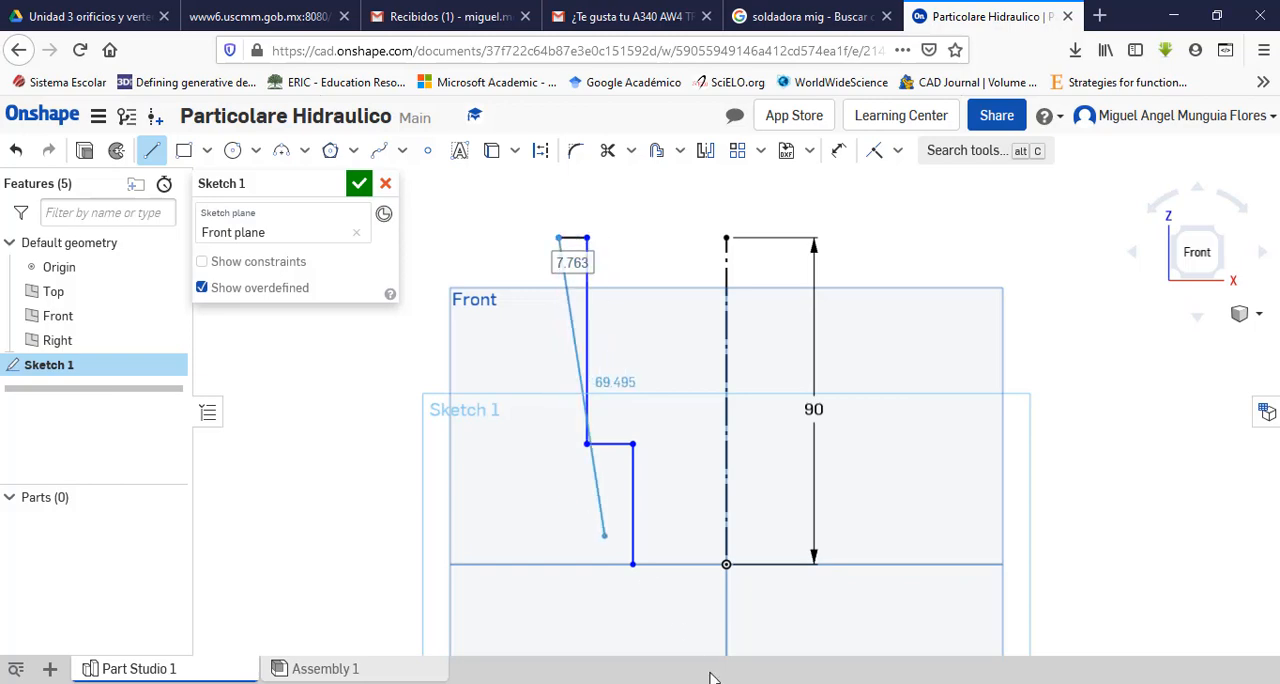
key("alt+Tab")
key("alt+Tab")
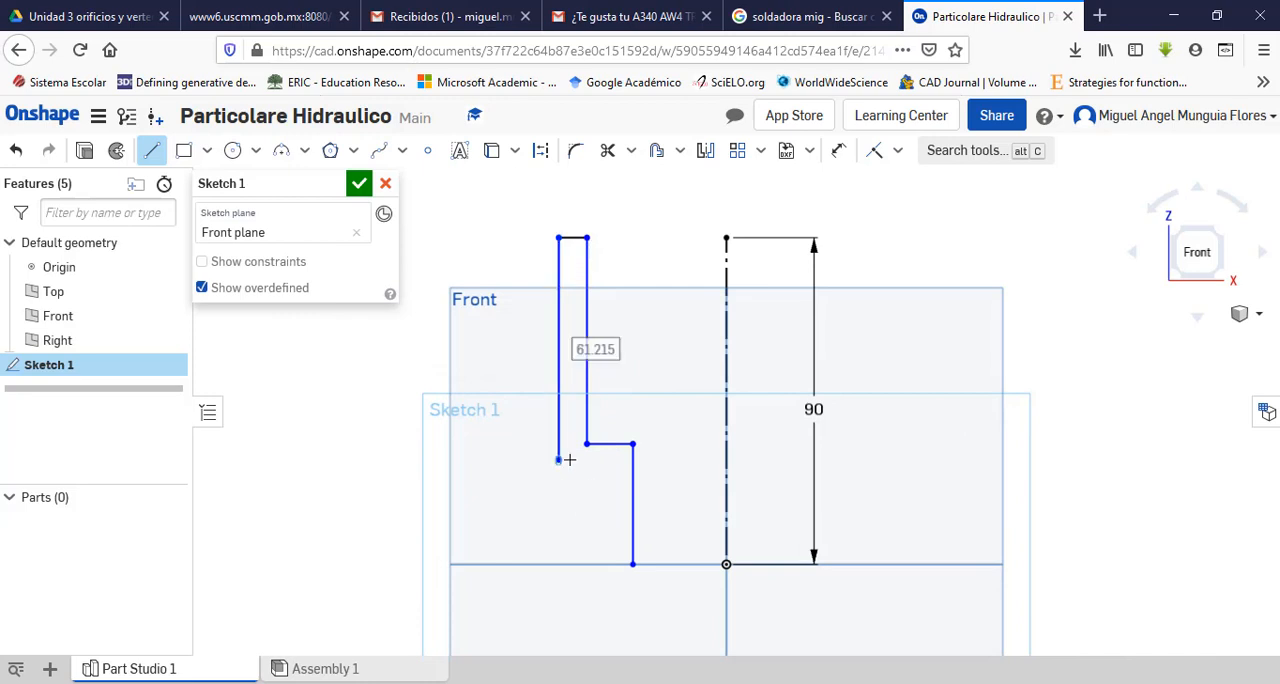
left_click(557, 460)
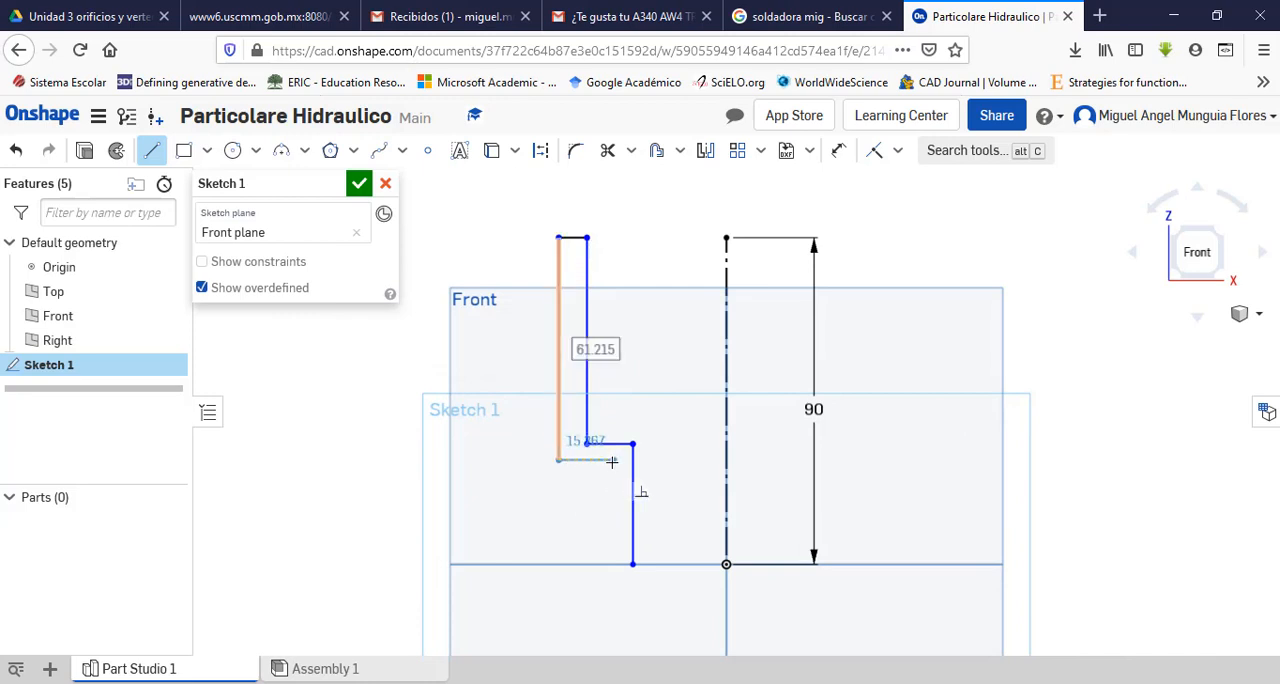
Step: Close the wall profile with edges about 15 mm inward, 21 mm down, 21 mm outward, 7 mm down to the base and 27 mm back inward
left_click(613, 460)
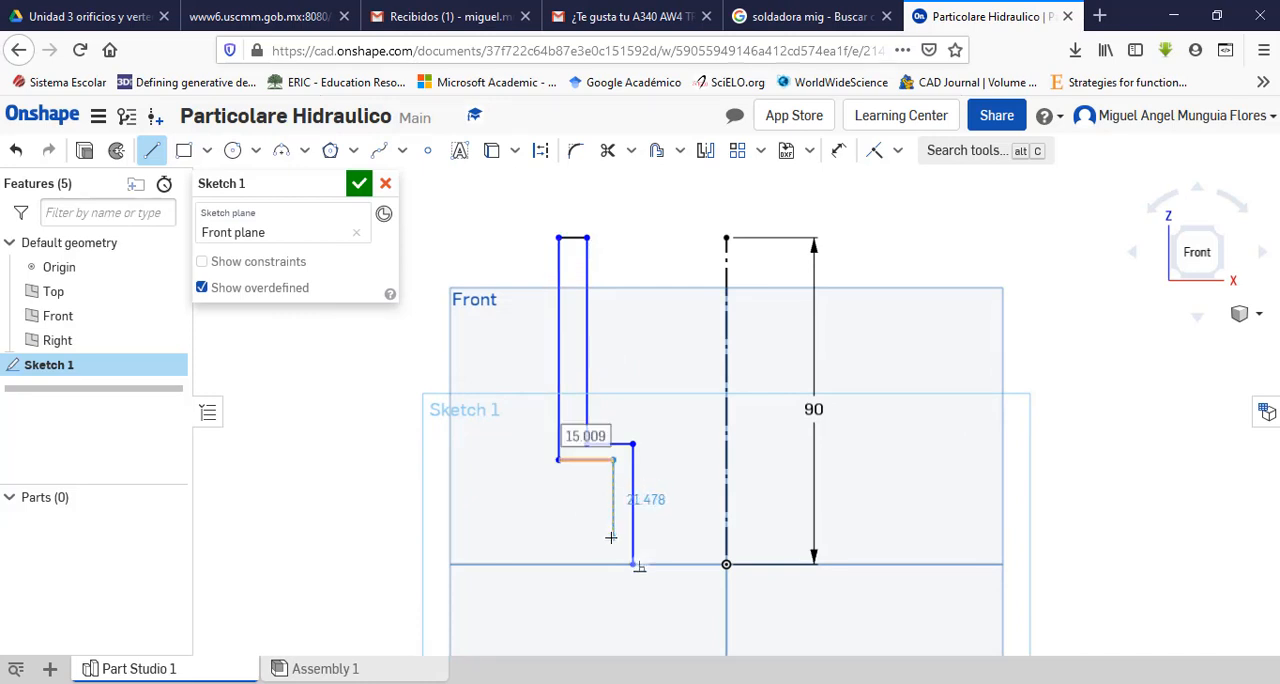
left_click(612, 537)
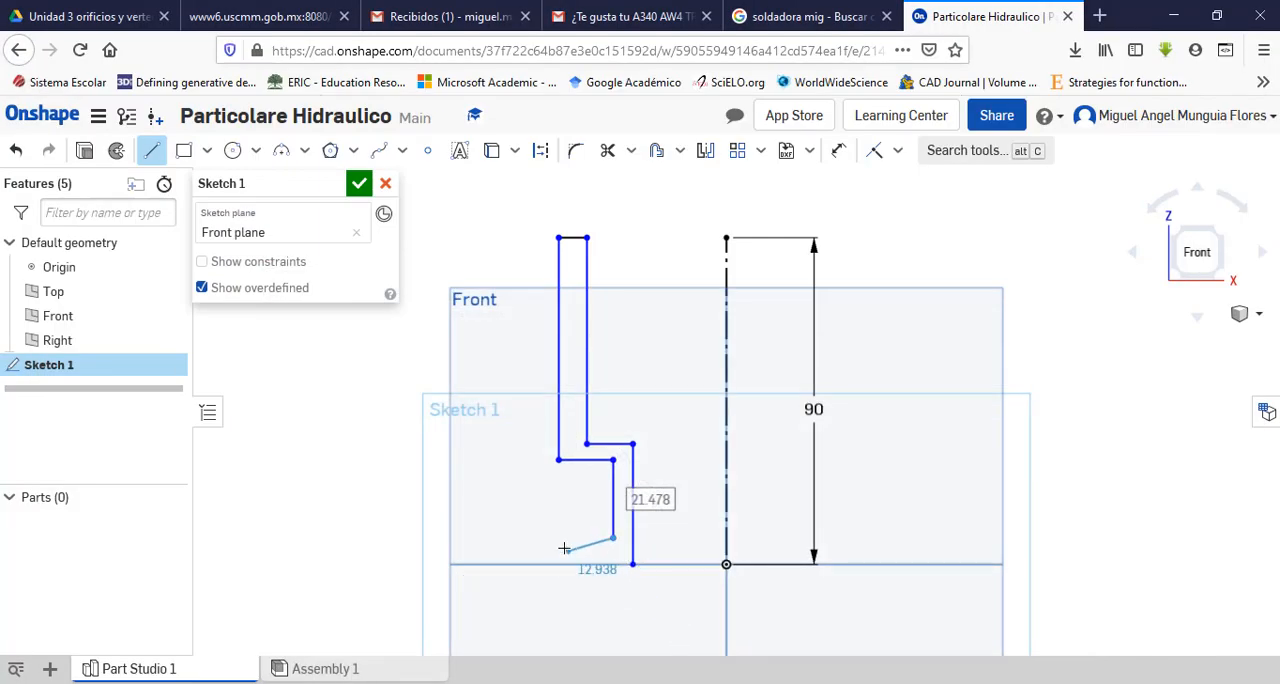
left_click(535, 538)
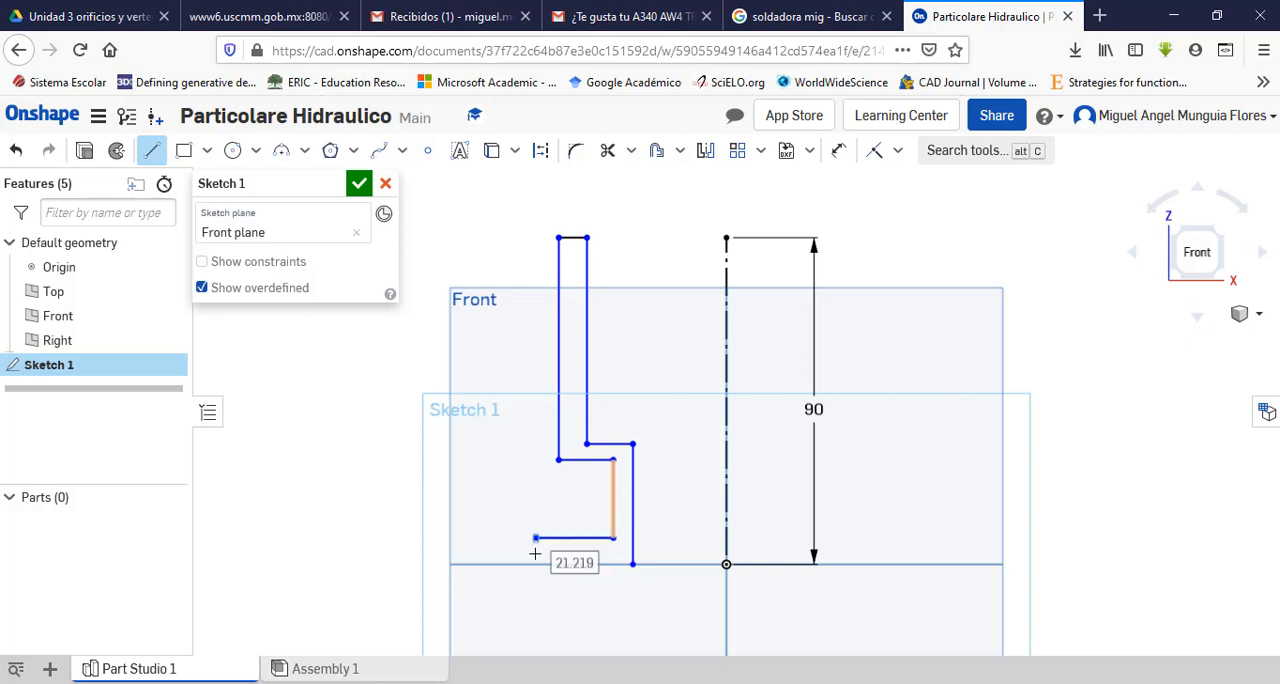
left_click(535, 564)
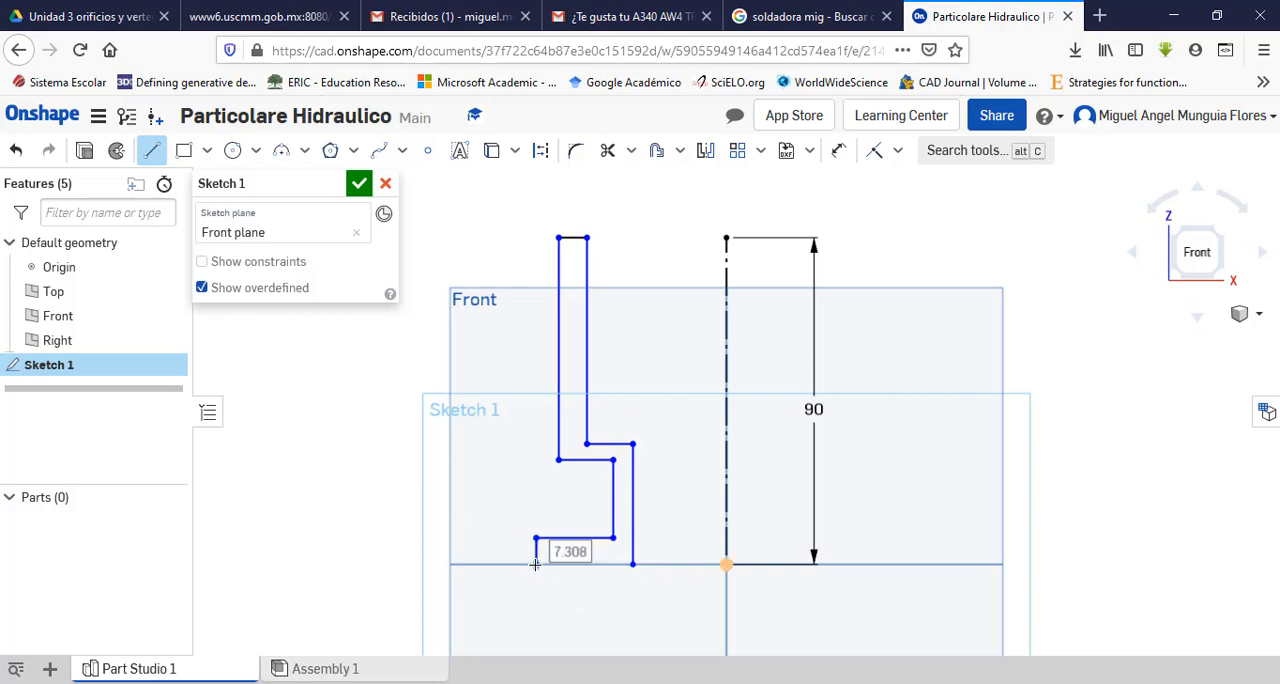
left_click(632, 564)
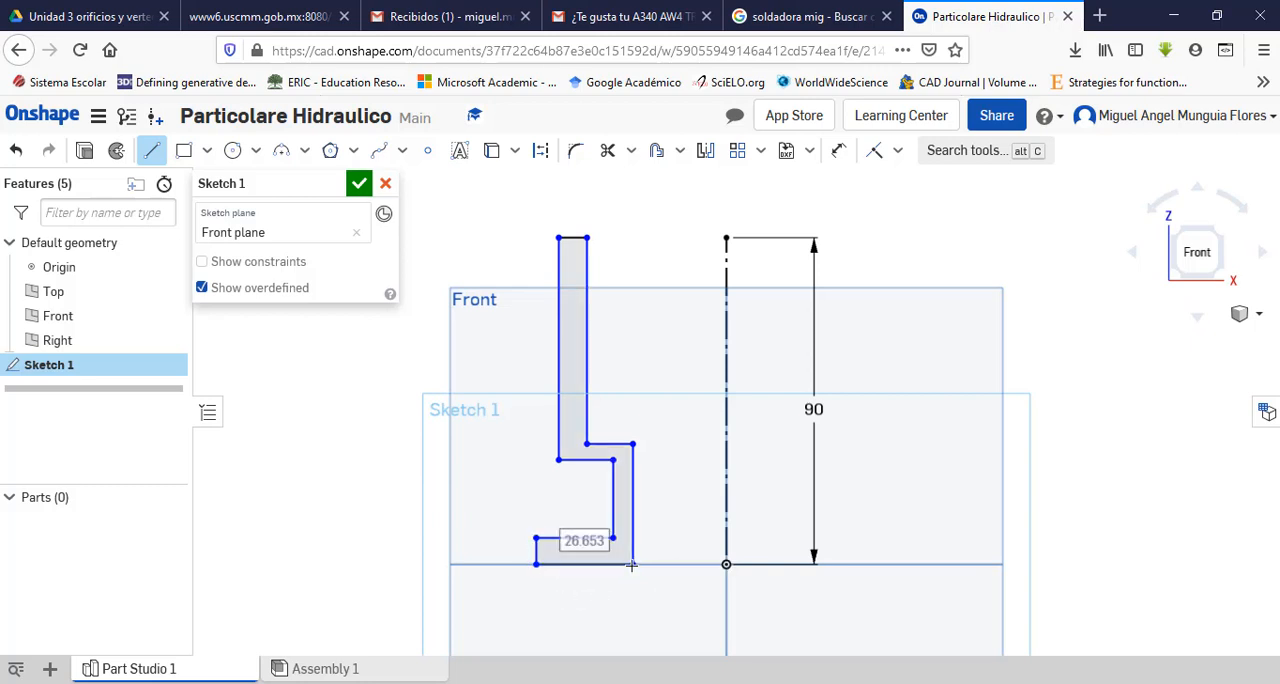
key("Escape")
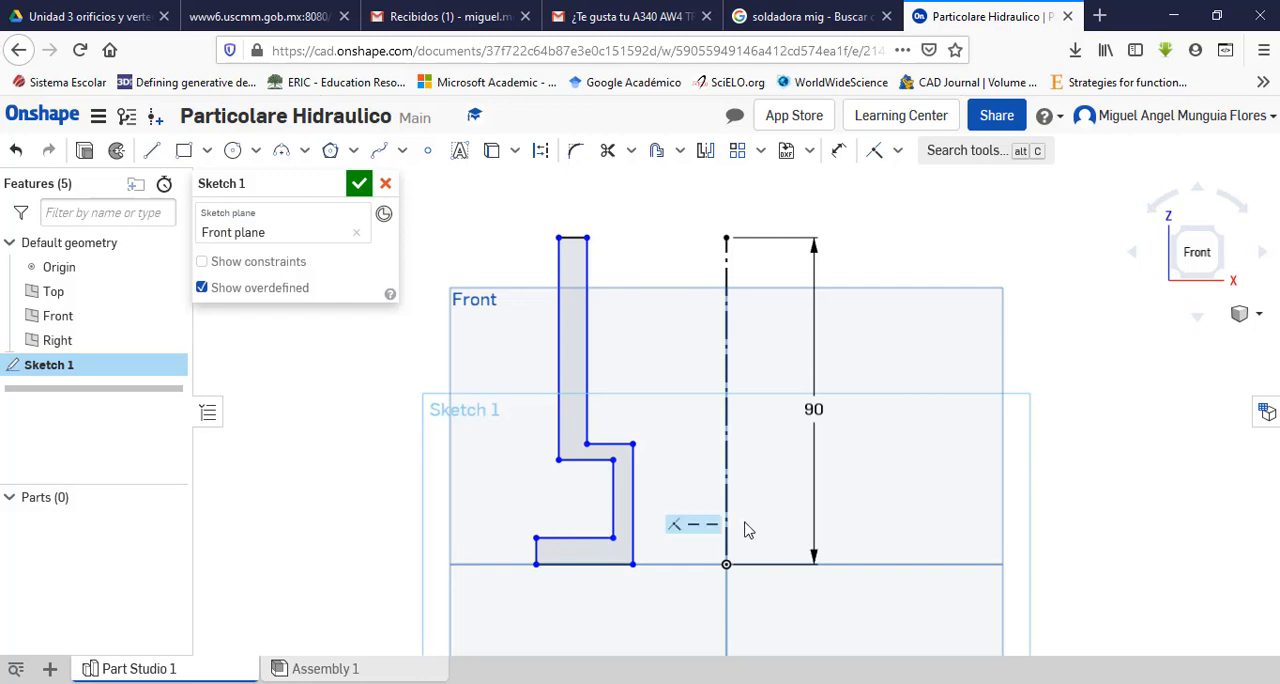
Step: Check section A-A's diameters in the Adobe Acrobat Pro drawing, then return to Onshape and dimension the upper inner wall 30 mm from the axis
scroll(748, 528, "up", 2)
scroll(748, 528, "down", 4)
scroll(704, 527, "up", 2)
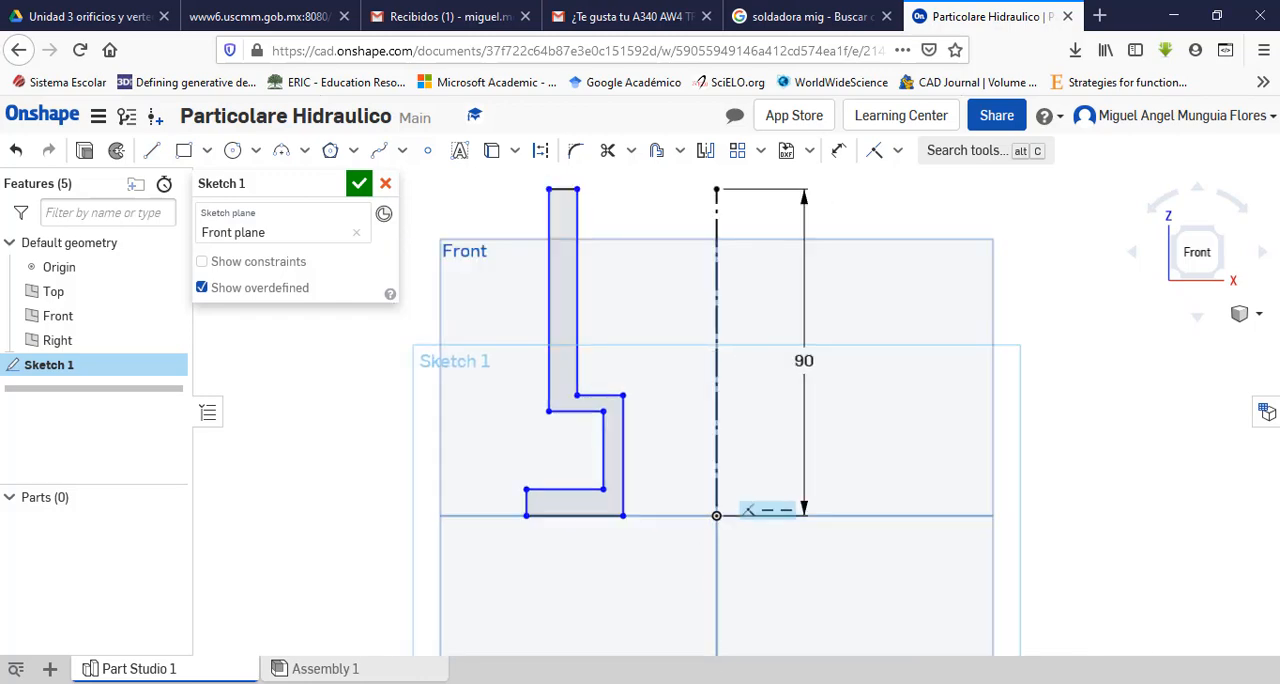
key("alt+Tab")
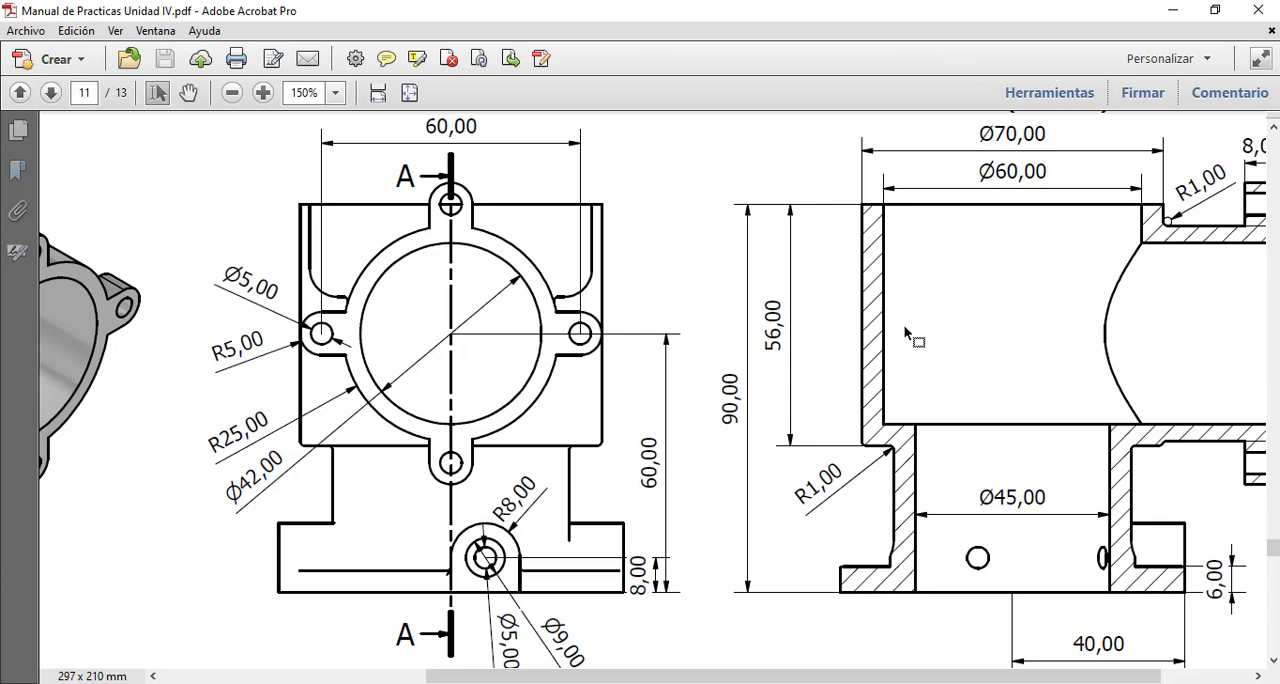
scroll(880, 450, "up", 1)
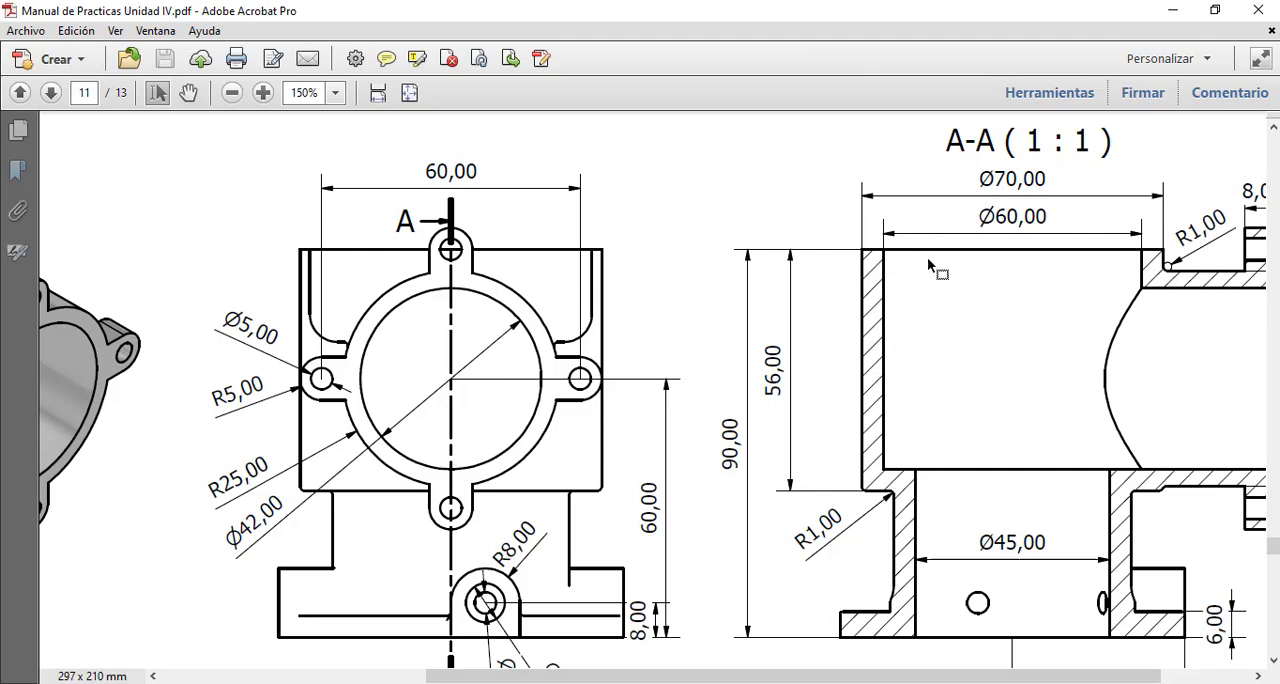
left_click(340, 683)
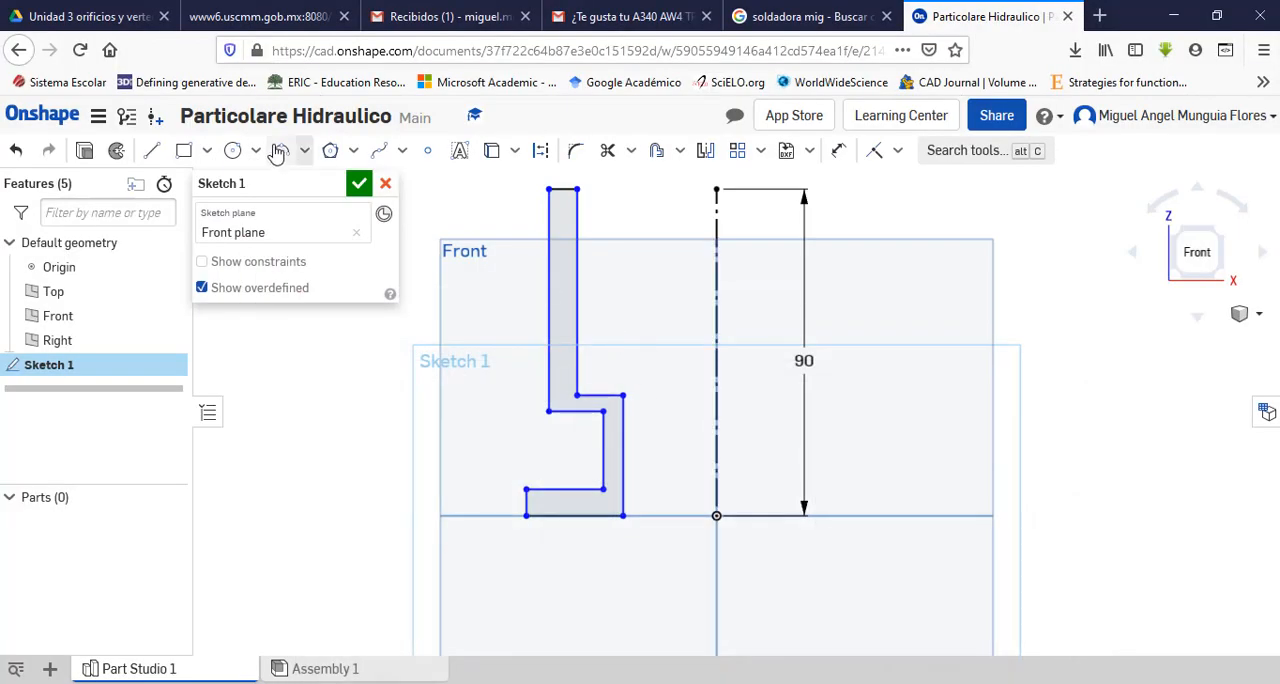
left_click(839, 155)
left_click(715, 226)
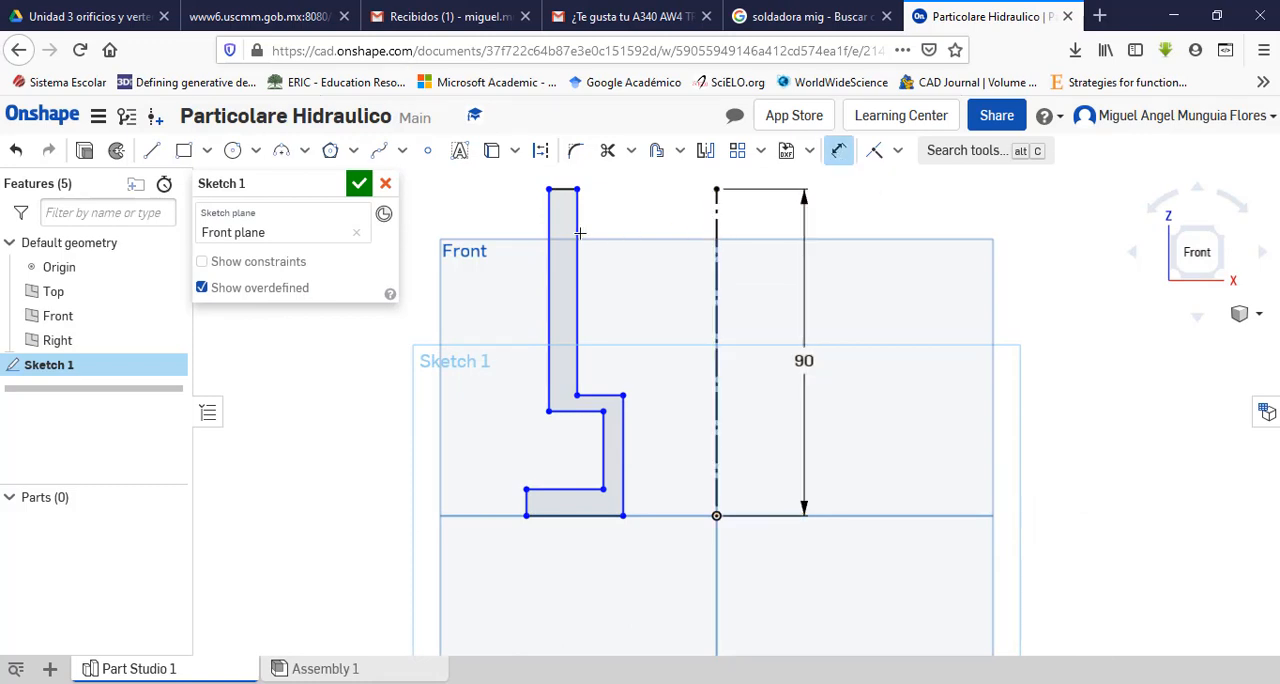
left_click(574, 230)
left_click(642, 221)
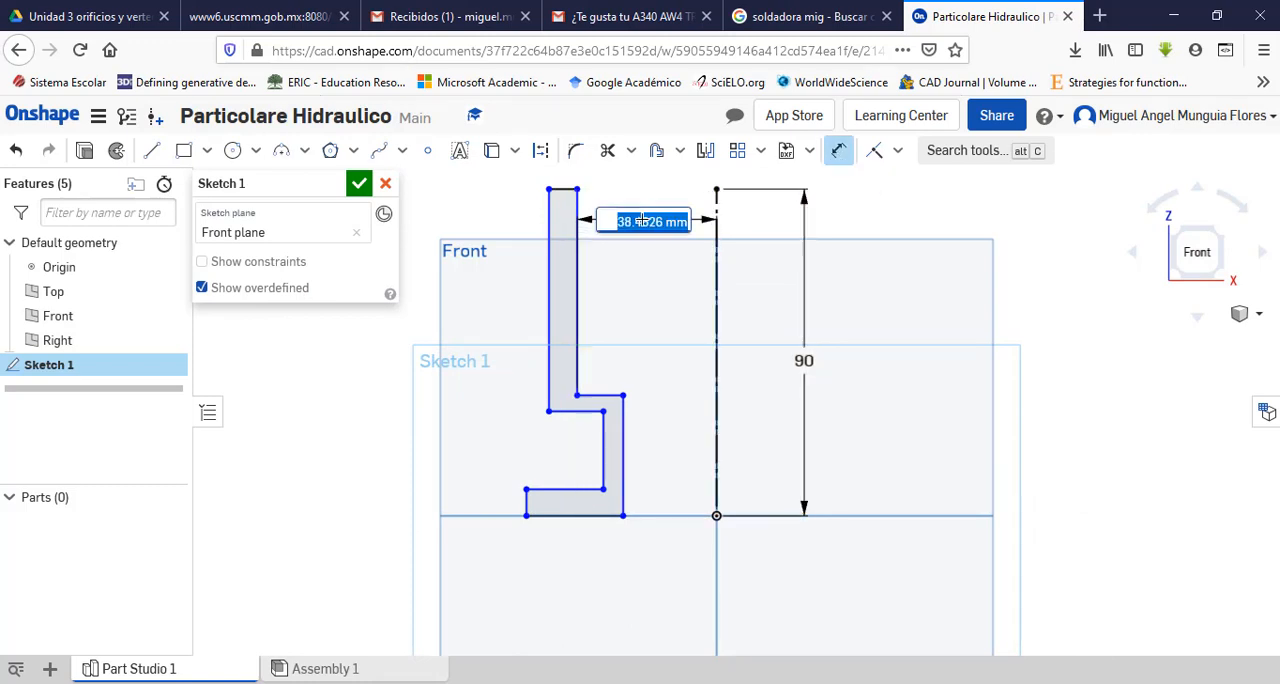
type("30")
key("Return")
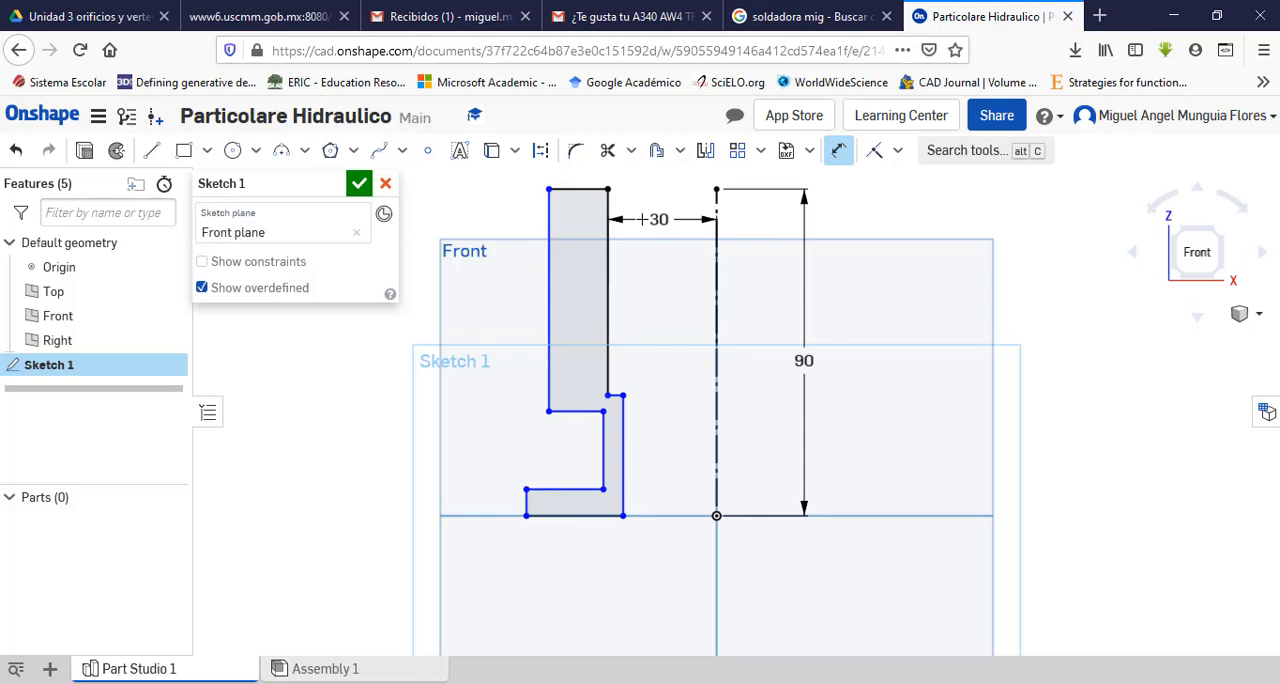
key("Escape")
Step: Dimension the upper outer wall 35 mm from the construction axis, consulting the PDF drawing
scroll(637, 333, "up", 2)
scroll(637, 333, "down", 3)
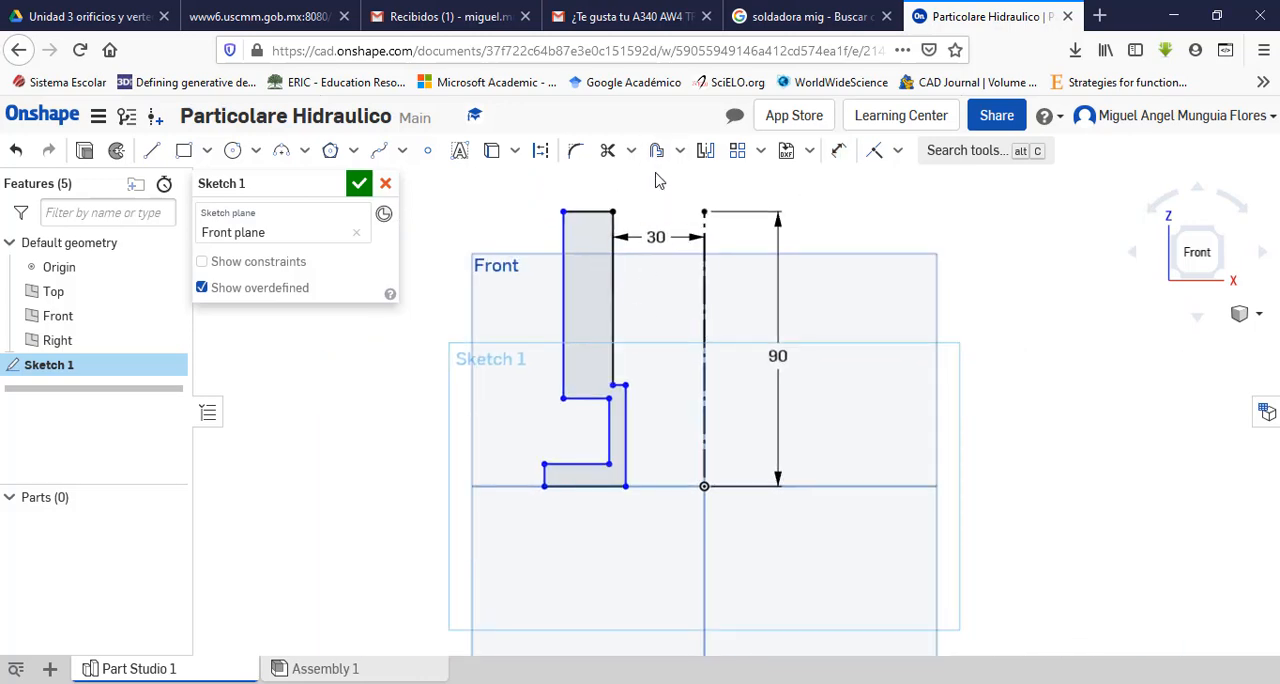
scroll(656, 180, "up", 1)
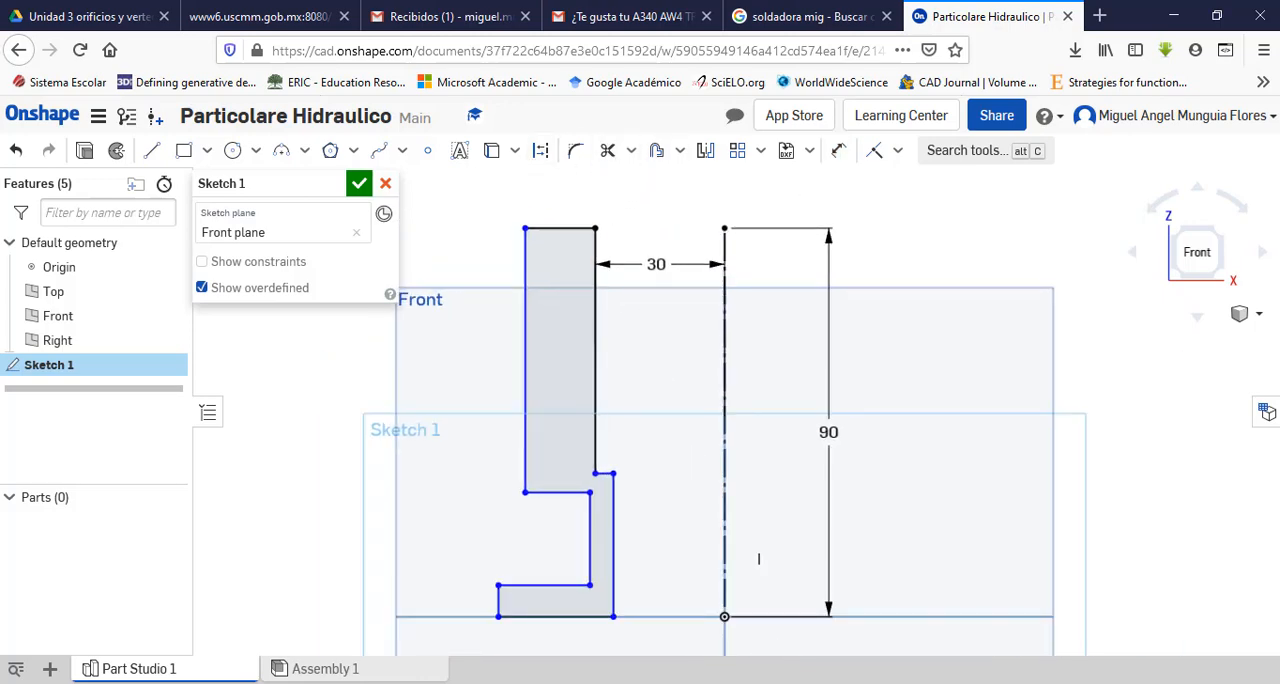
key("alt+Tab")
key("alt+Tab")
left_click(838, 150)
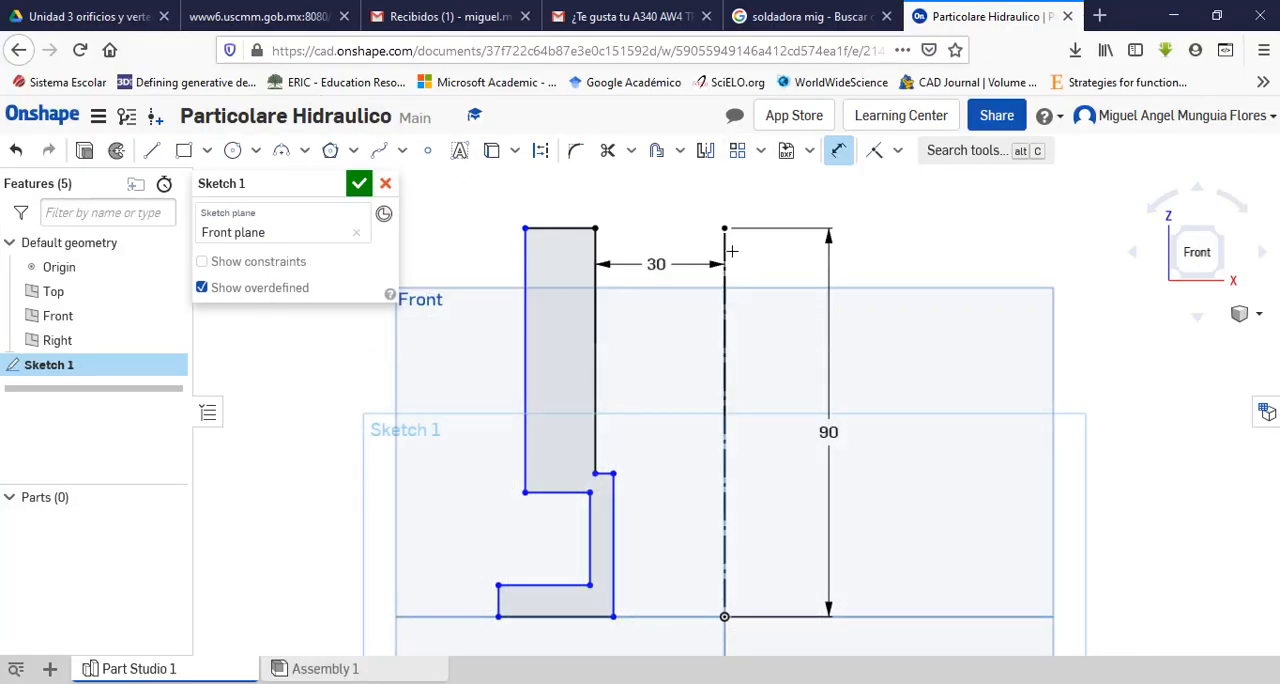
left_click(726, 252)
left_click(526, 256)
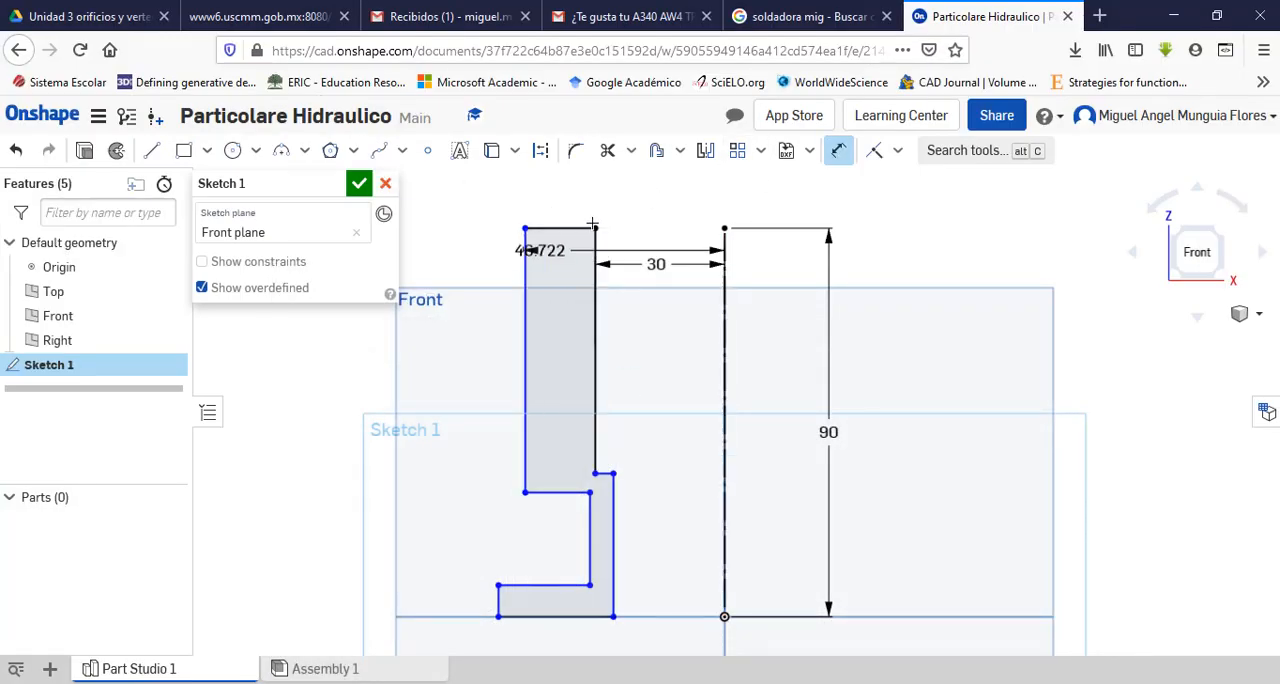
left_click(618, 194)
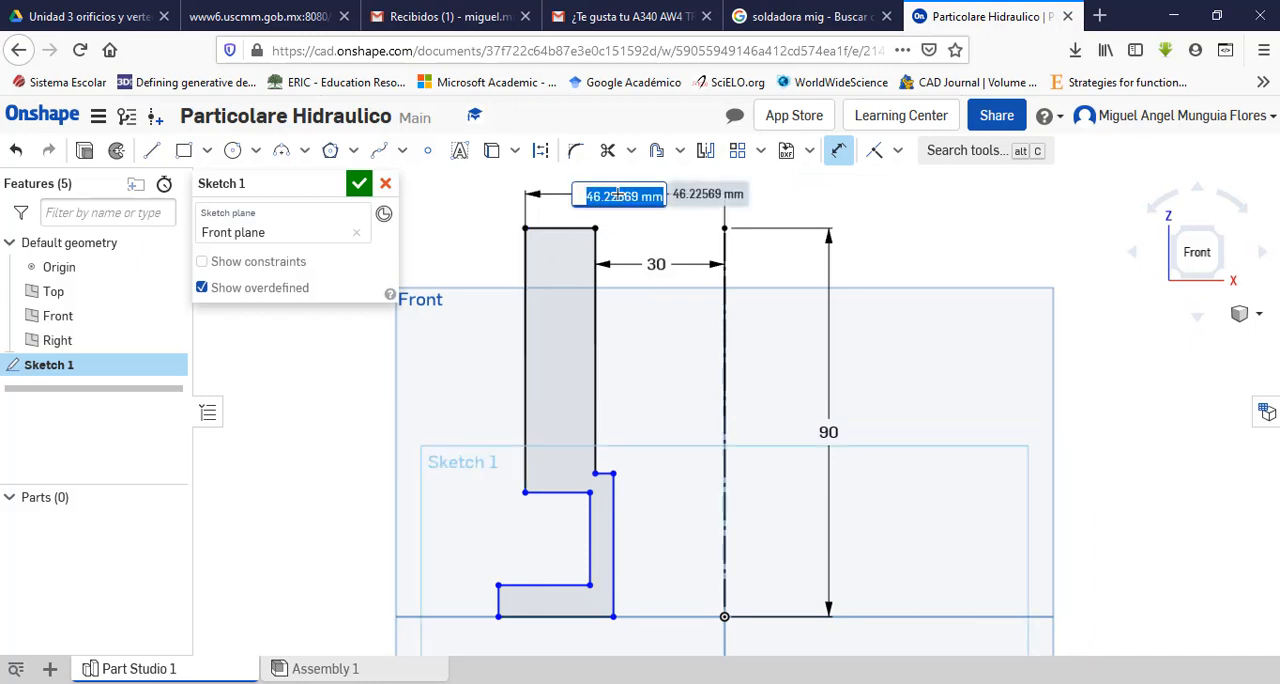
type("35")
key("Return")
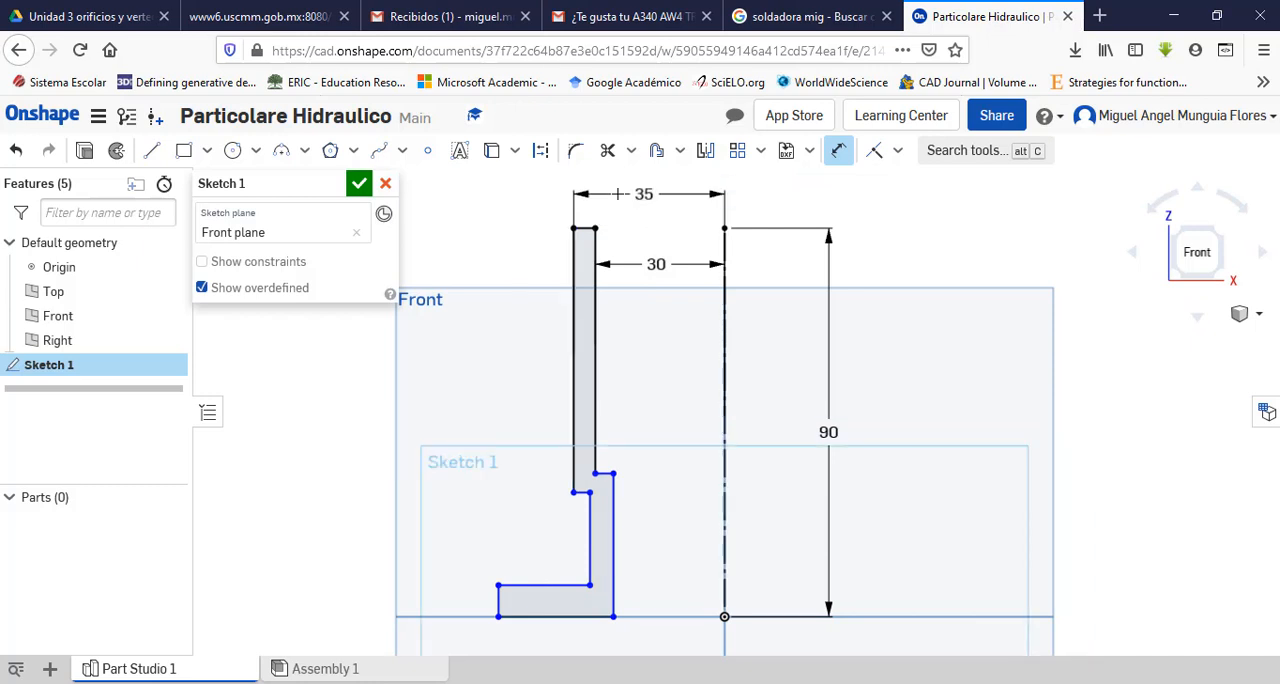
key("Escape")
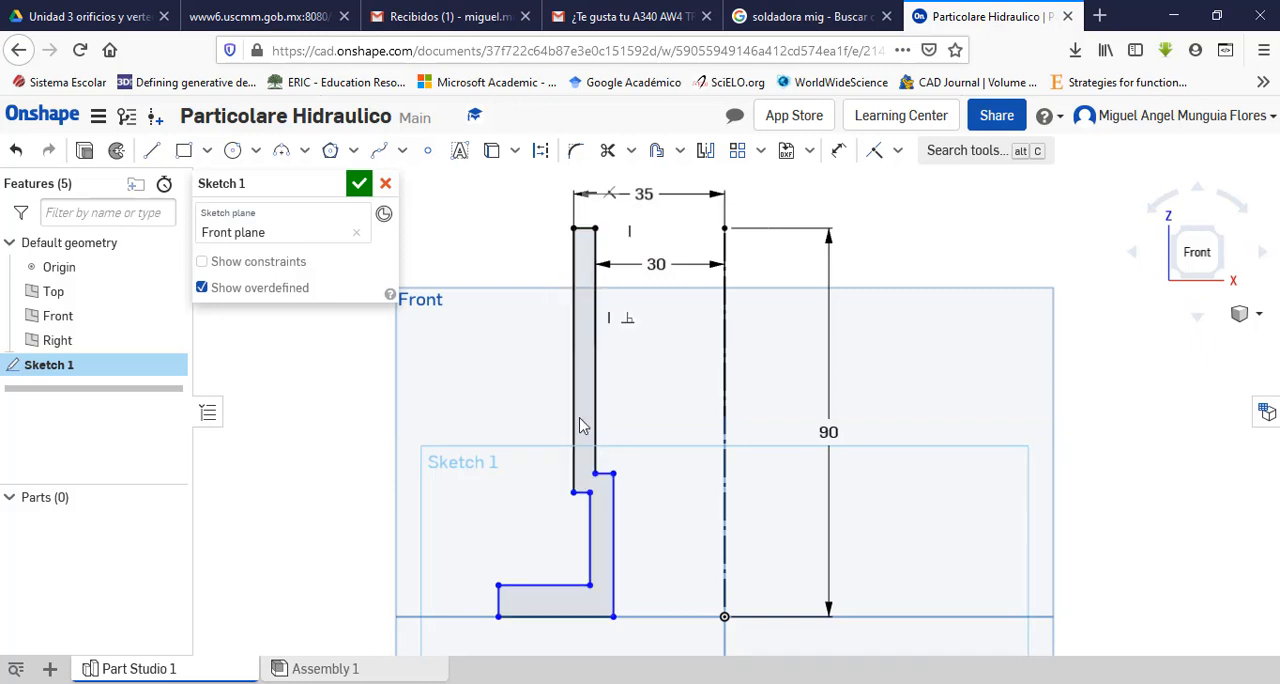
Step: Dimension the lower inner wall of the profile 22.5 mm from the construction axis
scroll(643, 328, "up", 3)
scroll(660, 537, "down", 5)
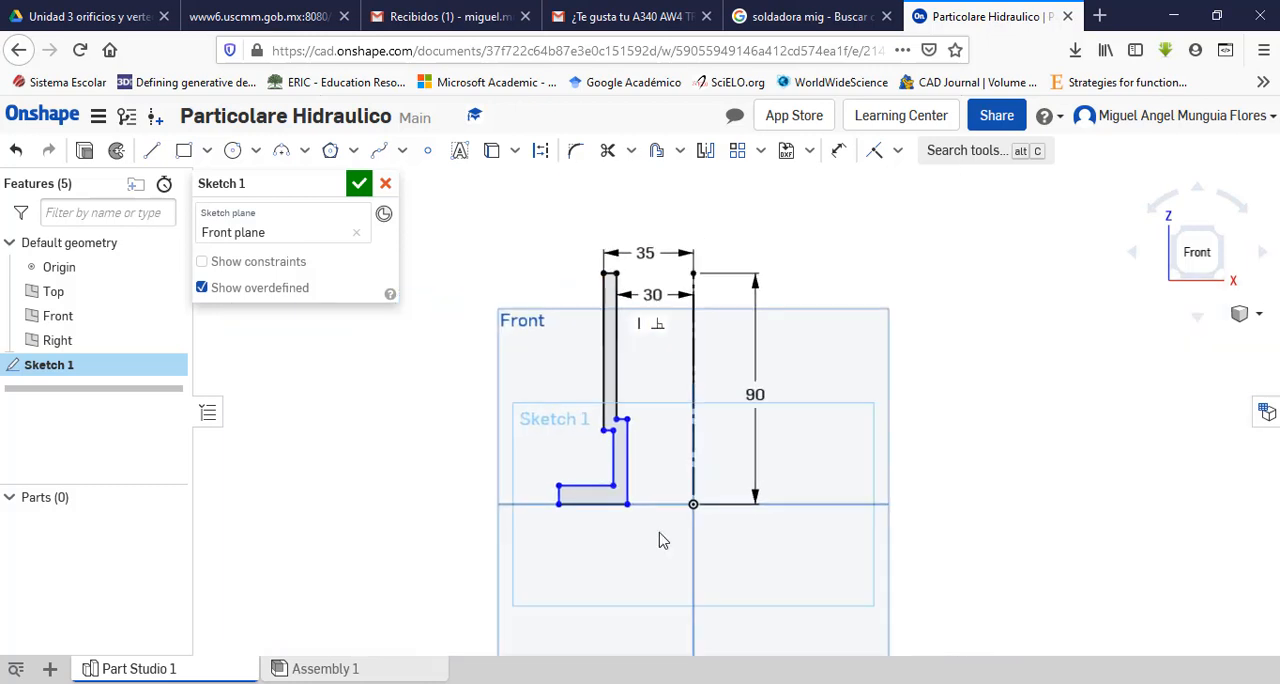
scroll(670, 550, "up", 4)
scroll(663, 478, "down", 1)
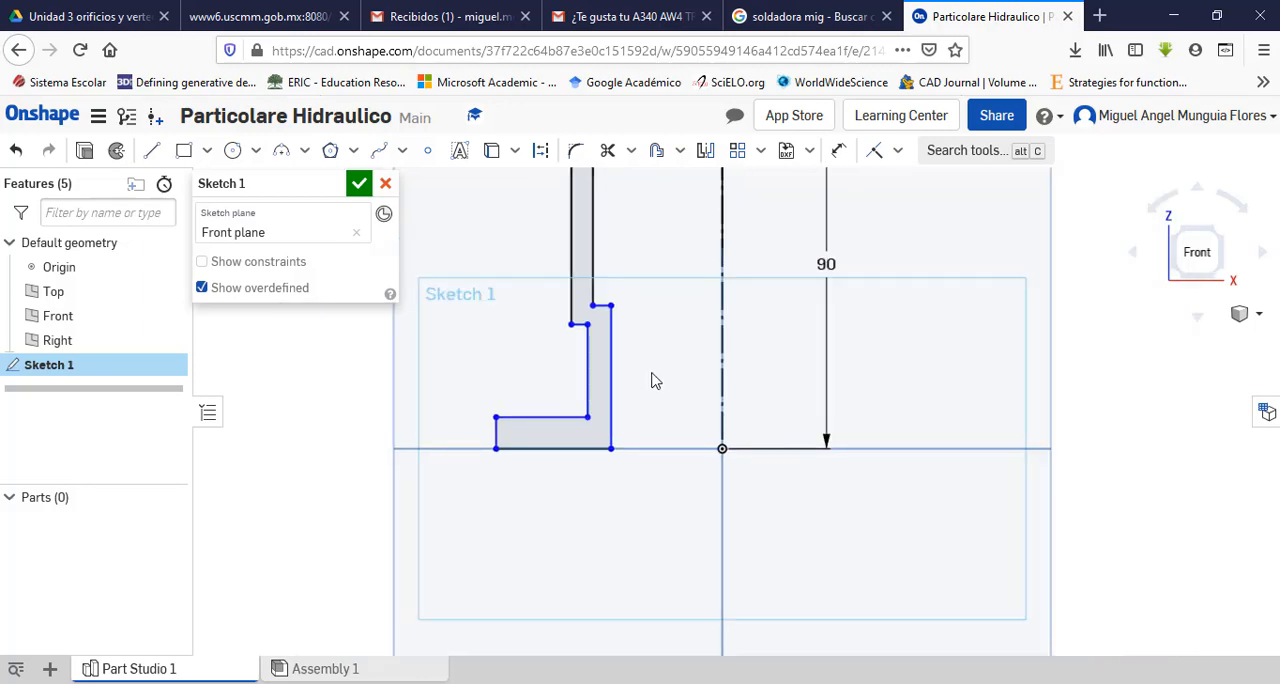
scroll(651, 377, "up", 1)
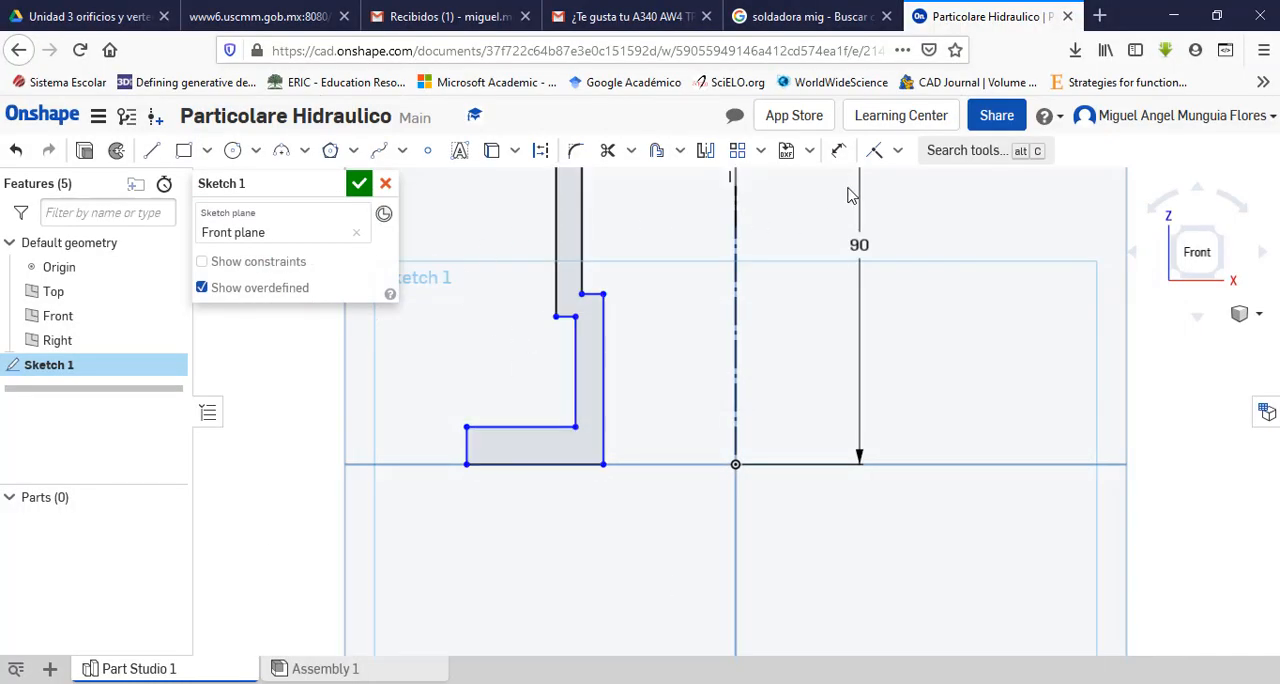
left_click(838, 150)
left_click(737, 378)
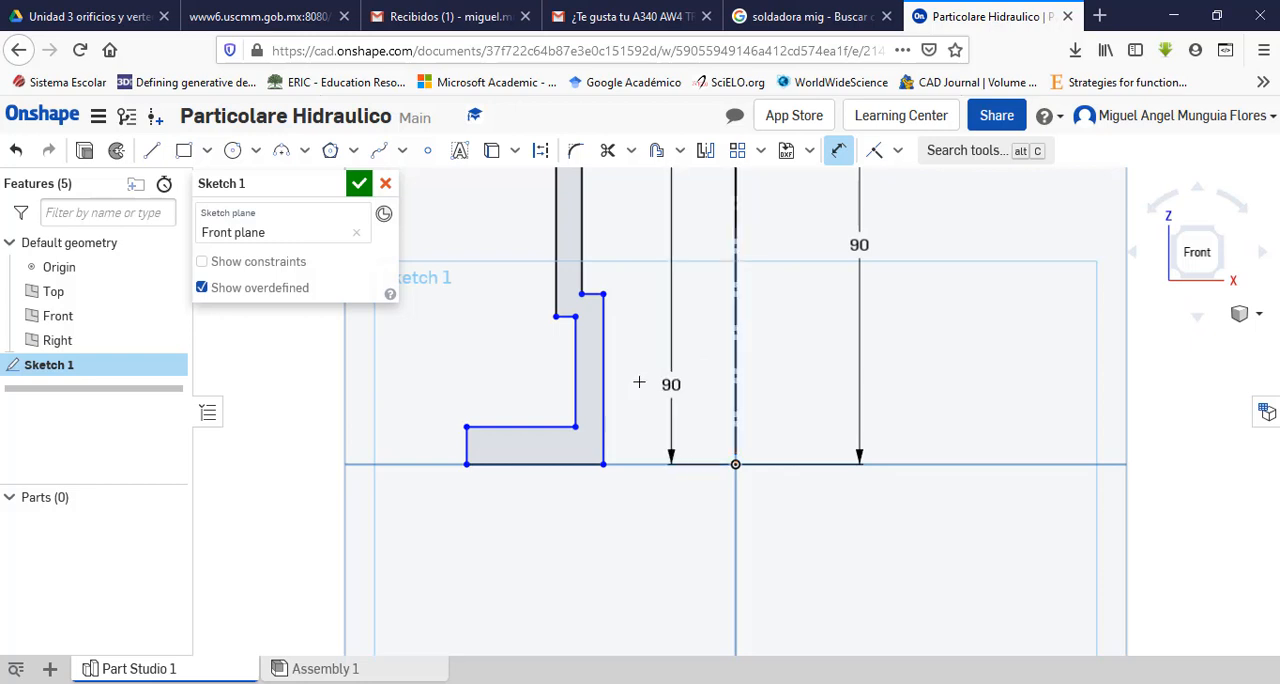
left_click(603, 380)
left_click(655, 384)
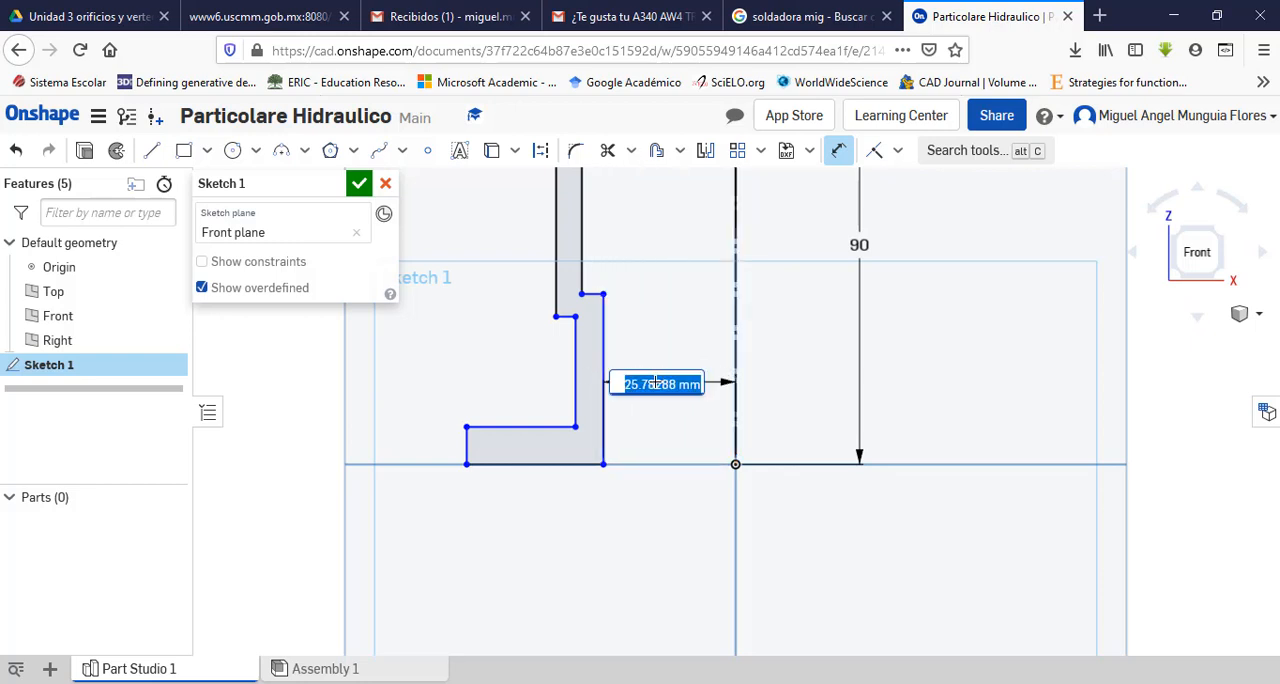
type("22.5")
key("Return")
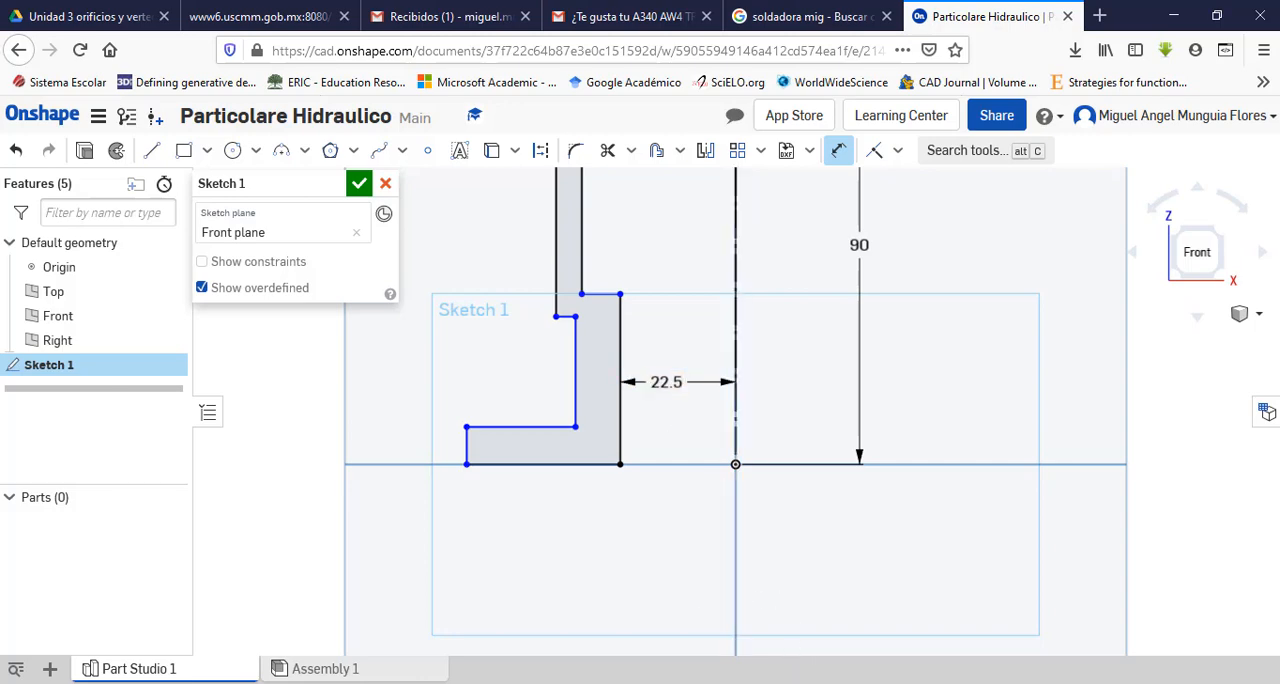
Step: Check the outer wall height in the Adobe Acrobat Pro drawing, then return to Onshape and dimension the upper outer wall's length as 56 mm
key("alt+Tab")
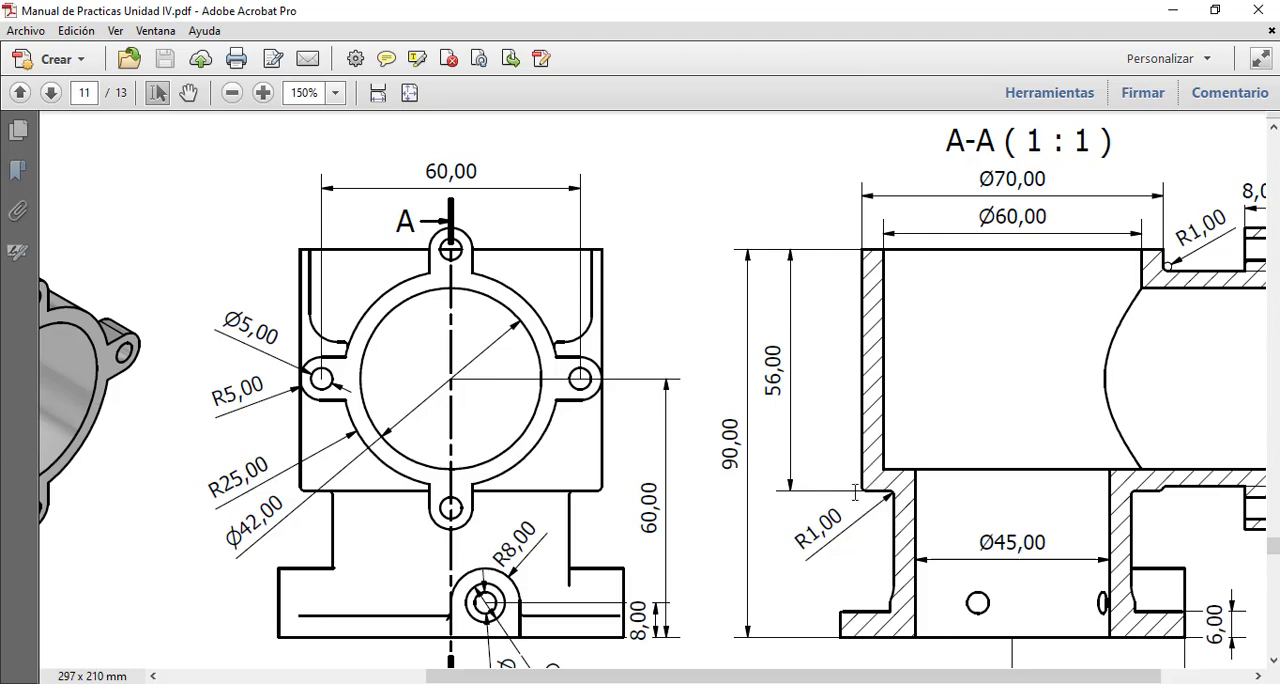
left_click(770, 683)
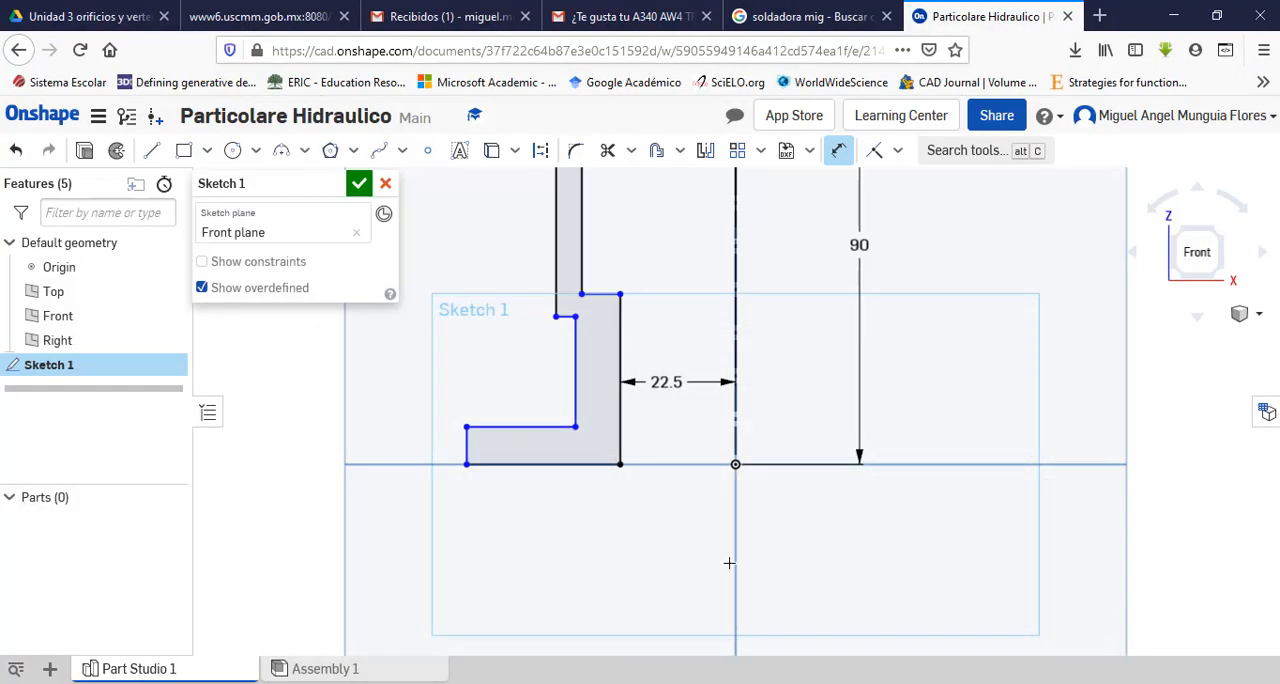
scroll(706, 498, "up", 4)
scroll(706, 518, "down", 4)
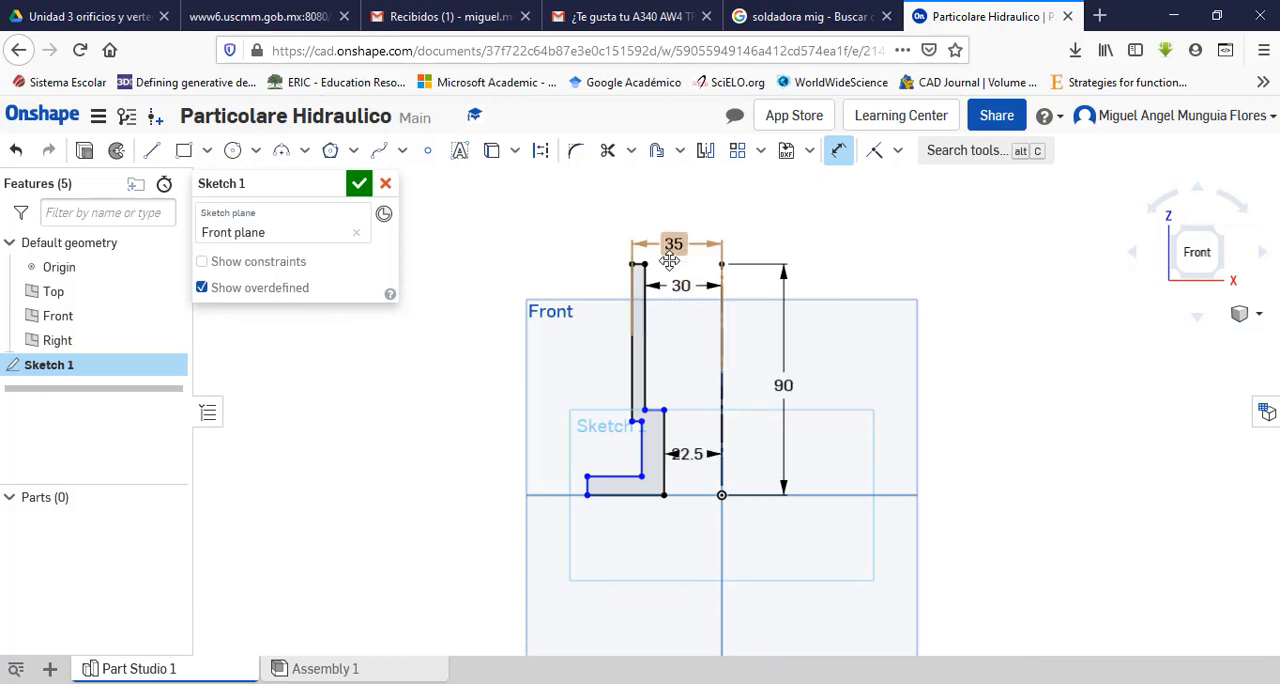
left_click(622, 408)
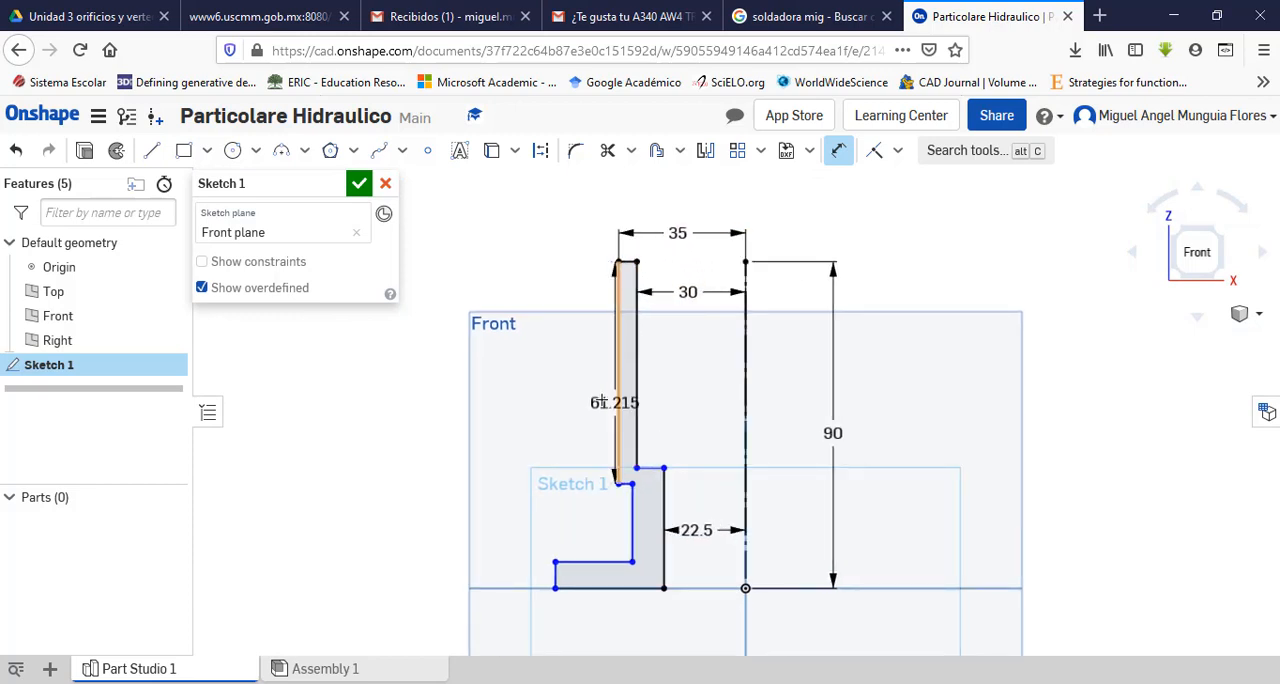
left_click(554, 392)
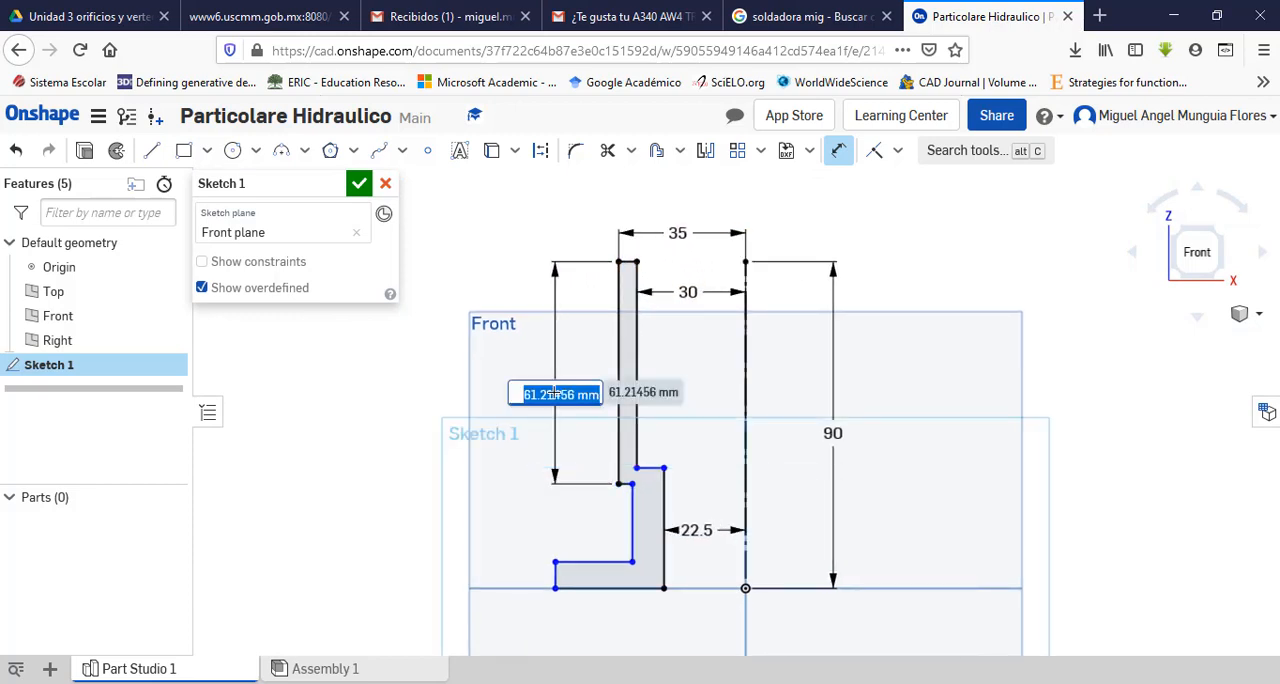
key("Return")
type("56")
key("Return")
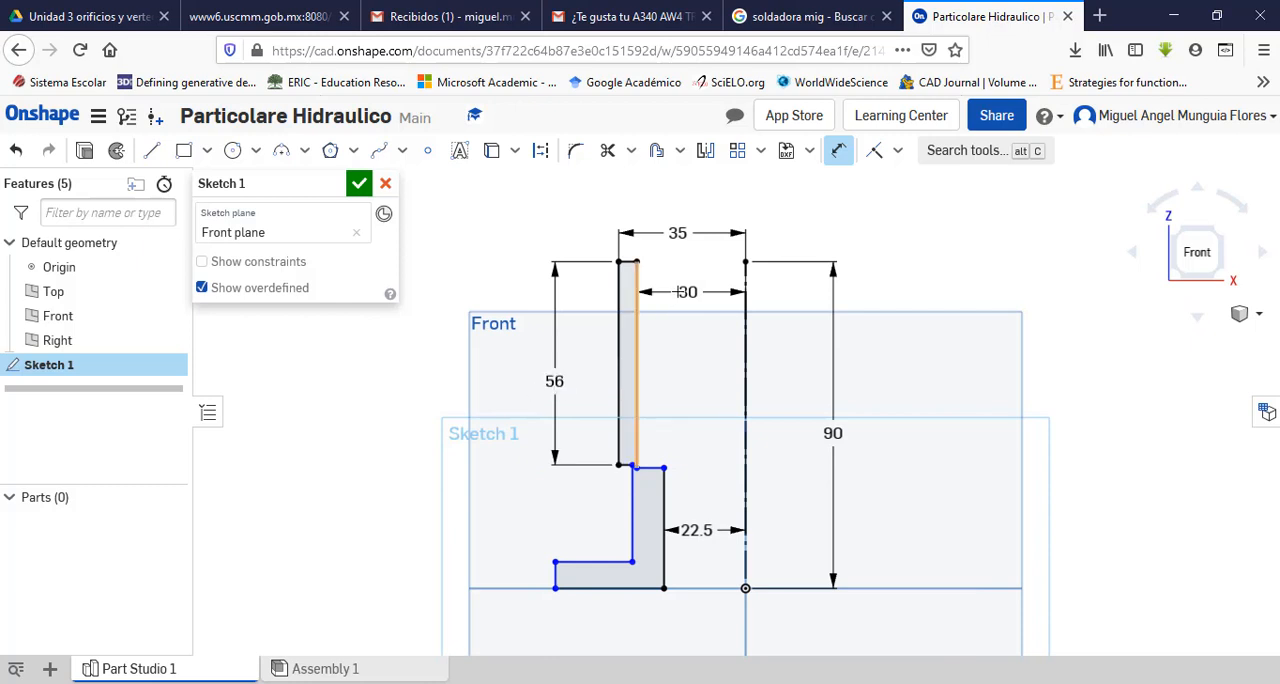
Step: Move the inner step's horizontal edge upward so it sits above the outer shoulder, as in section A-A
scroll(672, 366, "down", 2)
scroll(667, 366, "up", 5)
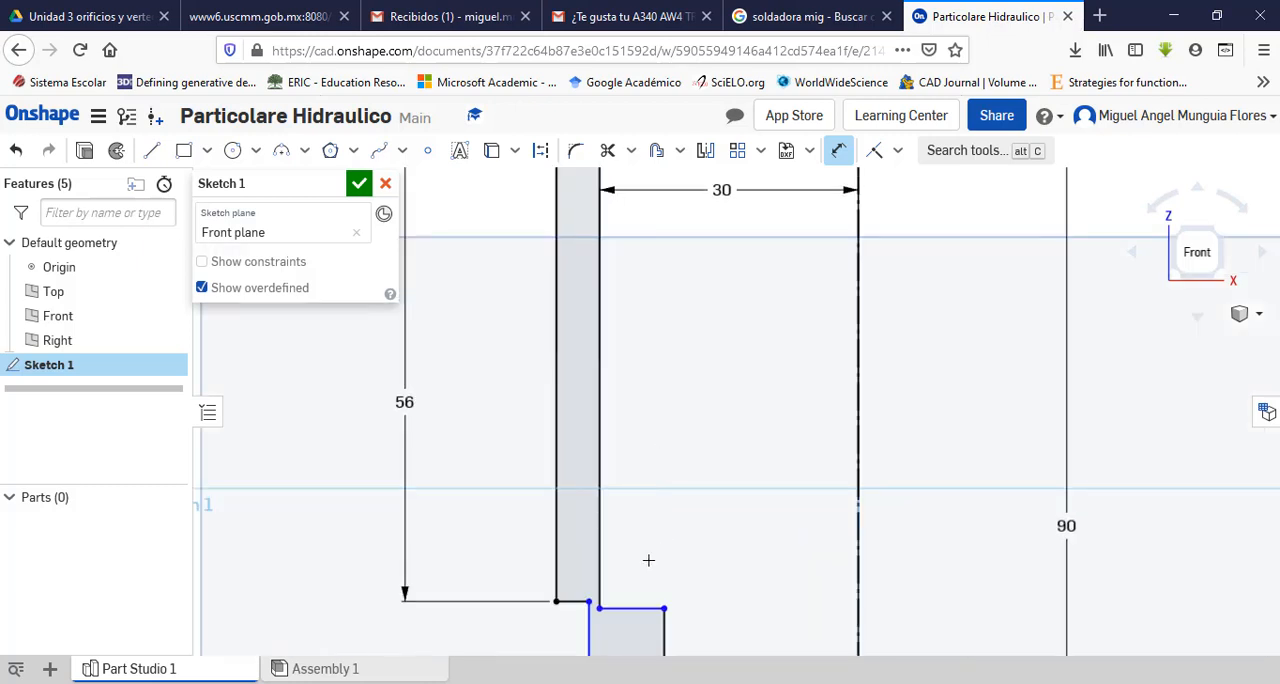
key("Escape")
left_click_drag(640, 617, 642, 537)
scroll(740, 548, "down", 5)
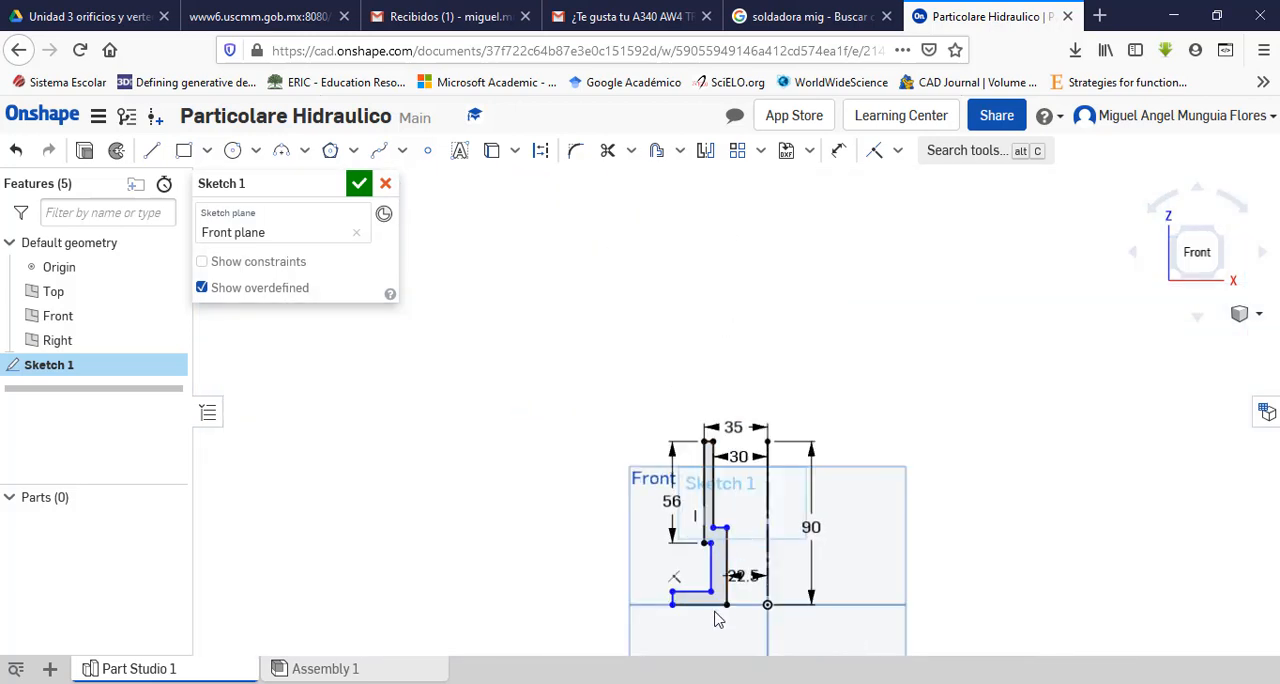
scroll(716, 608, "up", 5)
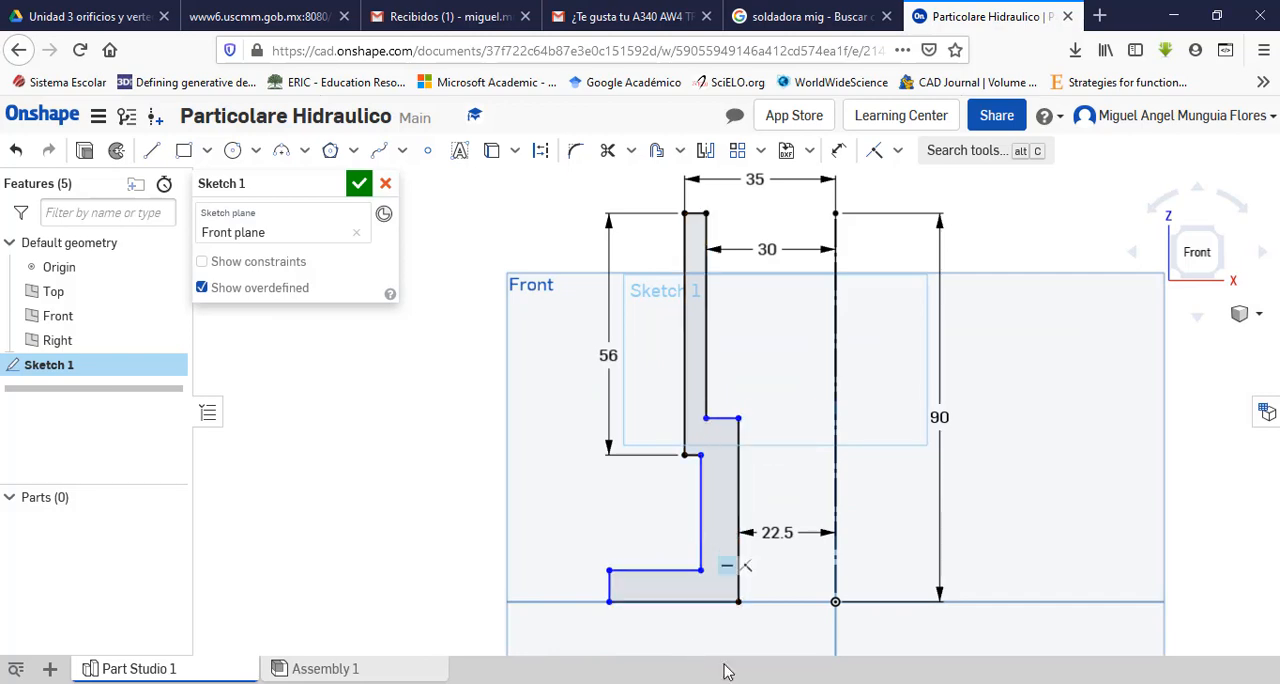
Step: Check the base flange's radius in the bottom view of the Adobe Acrobat Pro drawing and return to Onshape
key("alt+Tab")
scroll(730, 560, "down", 10)
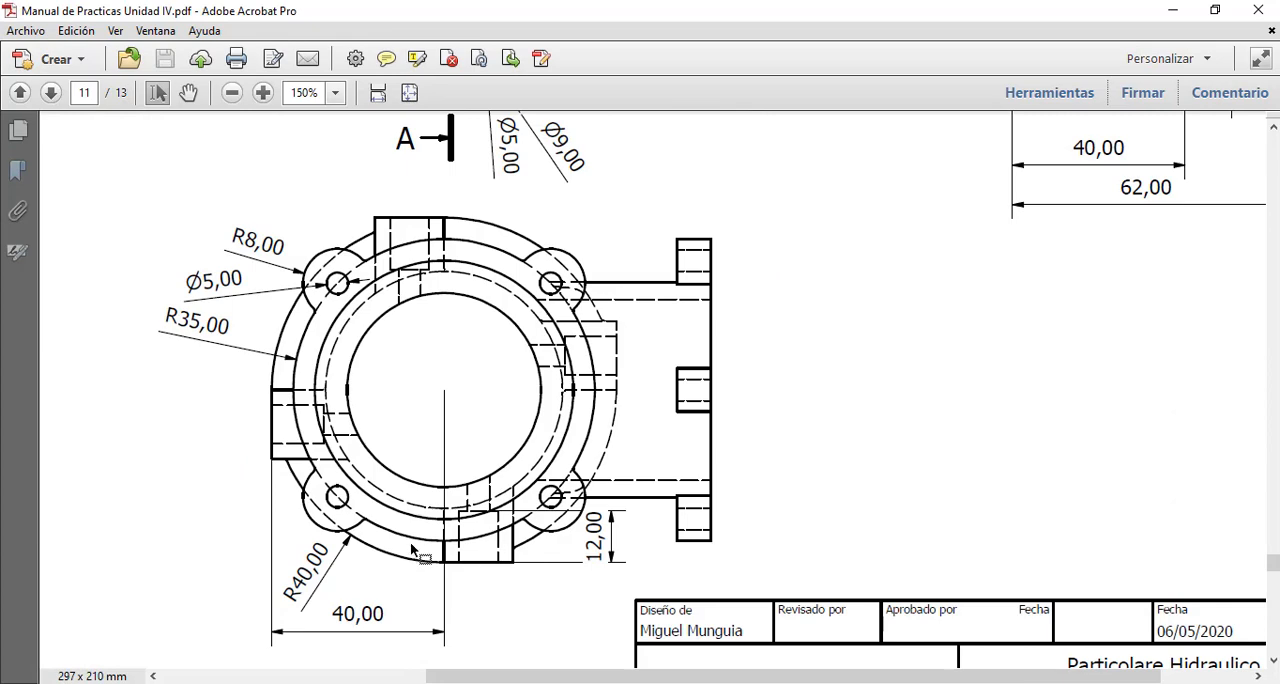
scroll(382, 550, "up", 7)
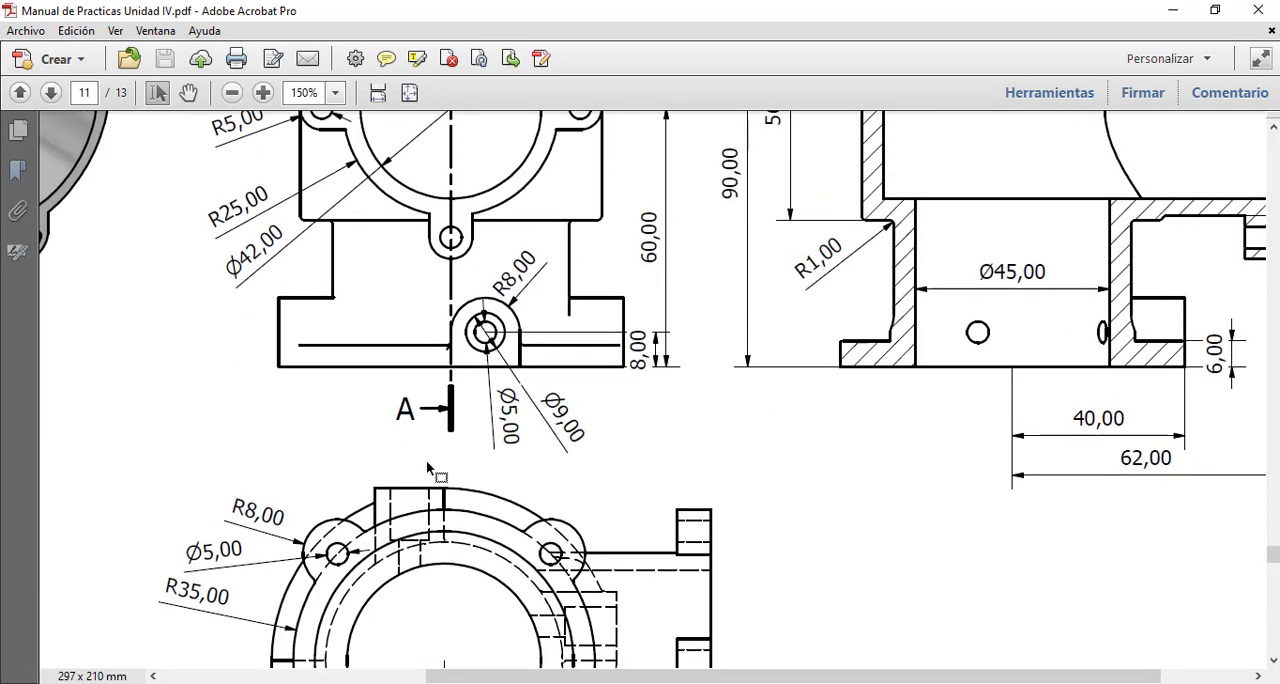
scroll(483, 383, "down", 4)
scroll(300, 590, "down", 3)
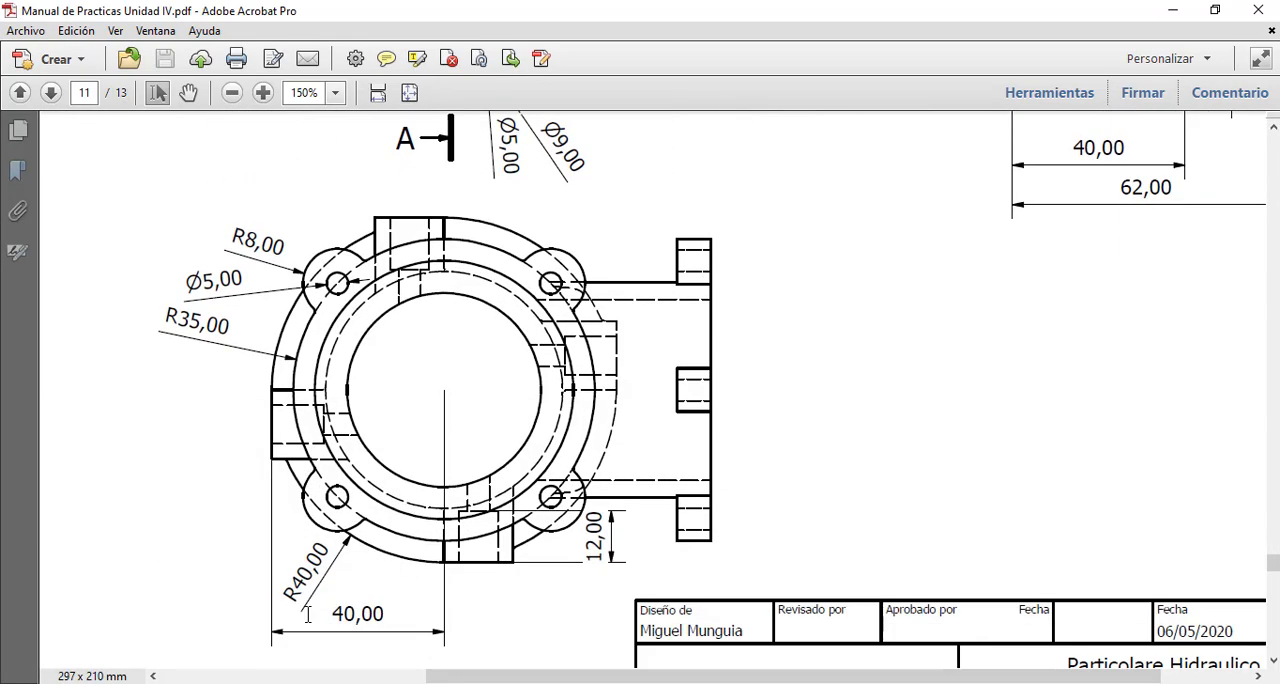
key("alt+Tab")
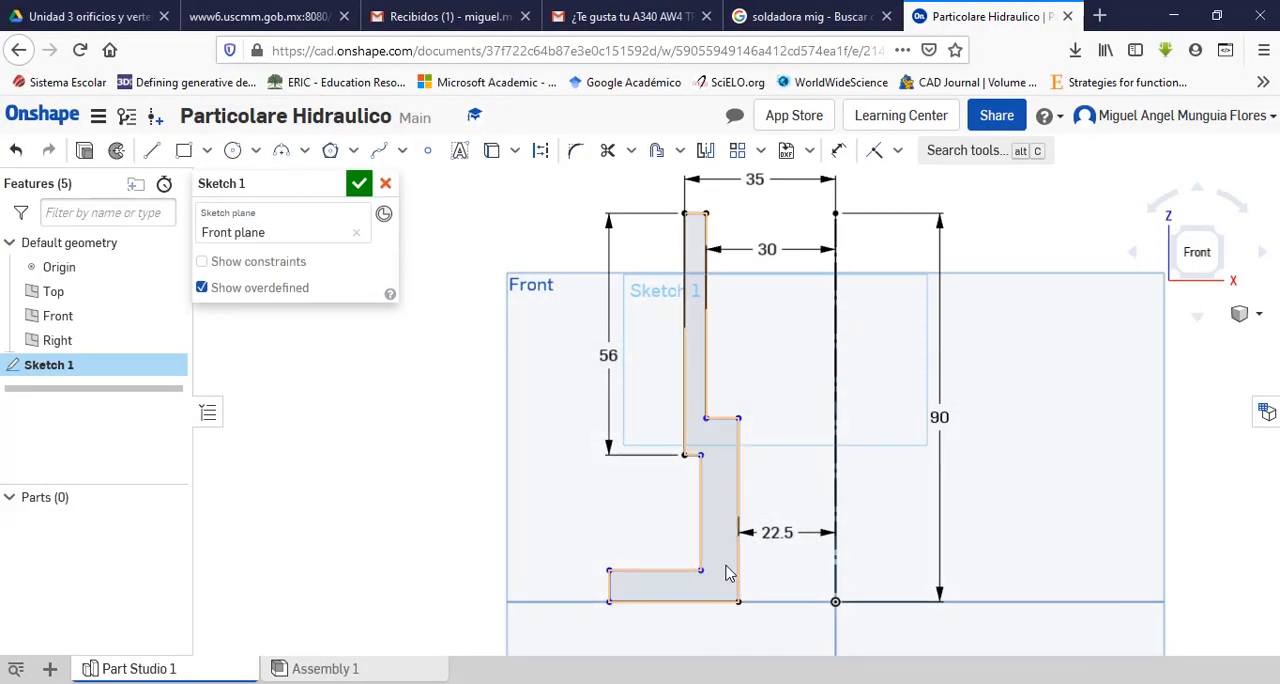
Step: Dimension the base flange's outer edge 40 mm from the construction axis and move the lower outer wall back outside the inner wall
scroll(726, 571, "up", 1)
scroll(726, 571, "down", 2)
scroll(795, 660, "up", 2)
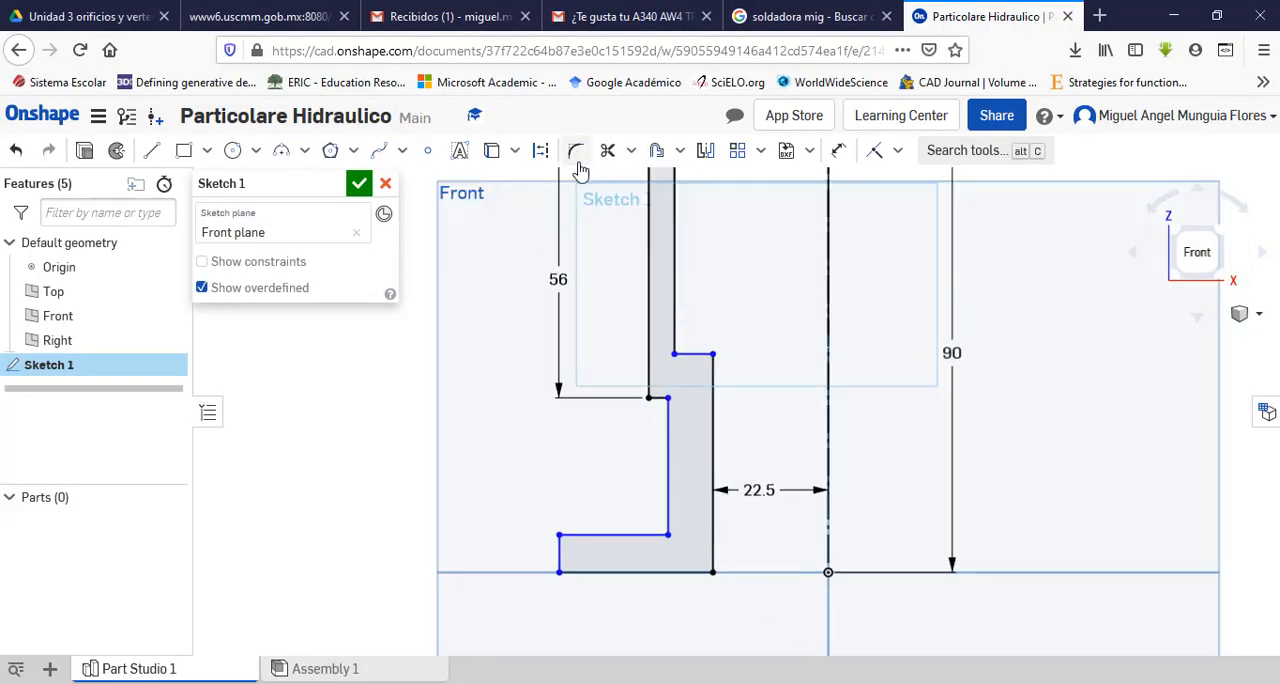
left_click(838, 150)
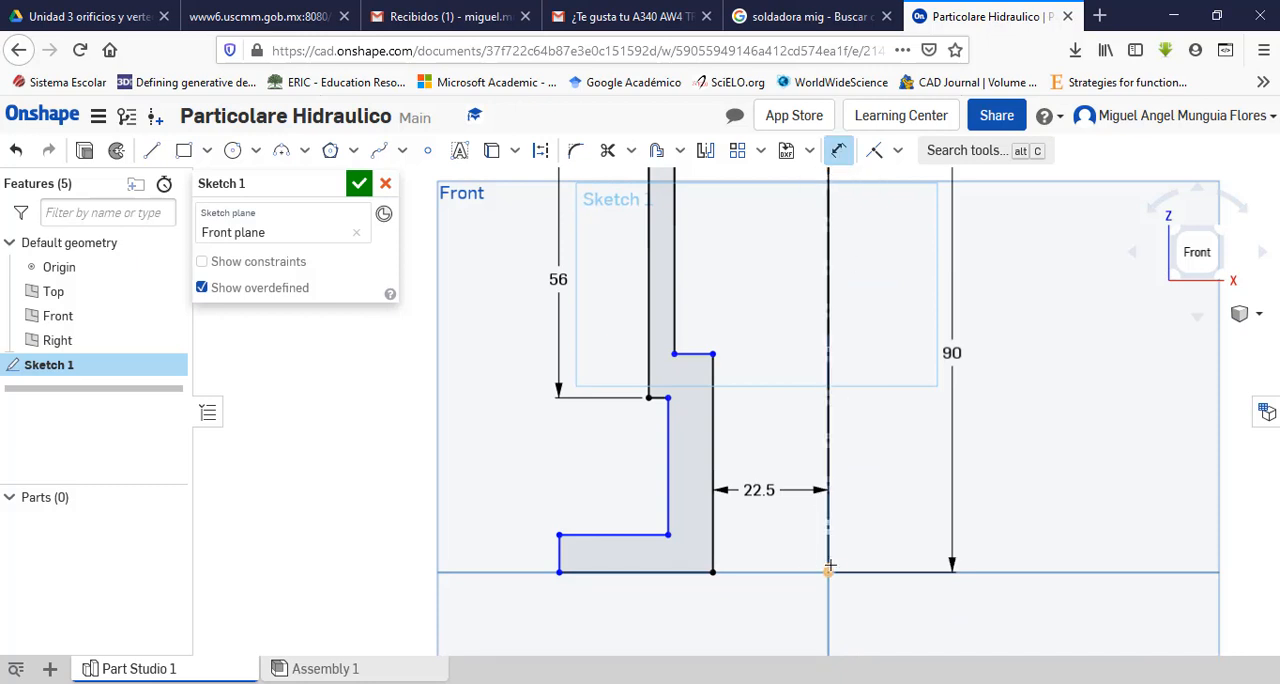
left_click(556, 557)
left_click(653, 637)
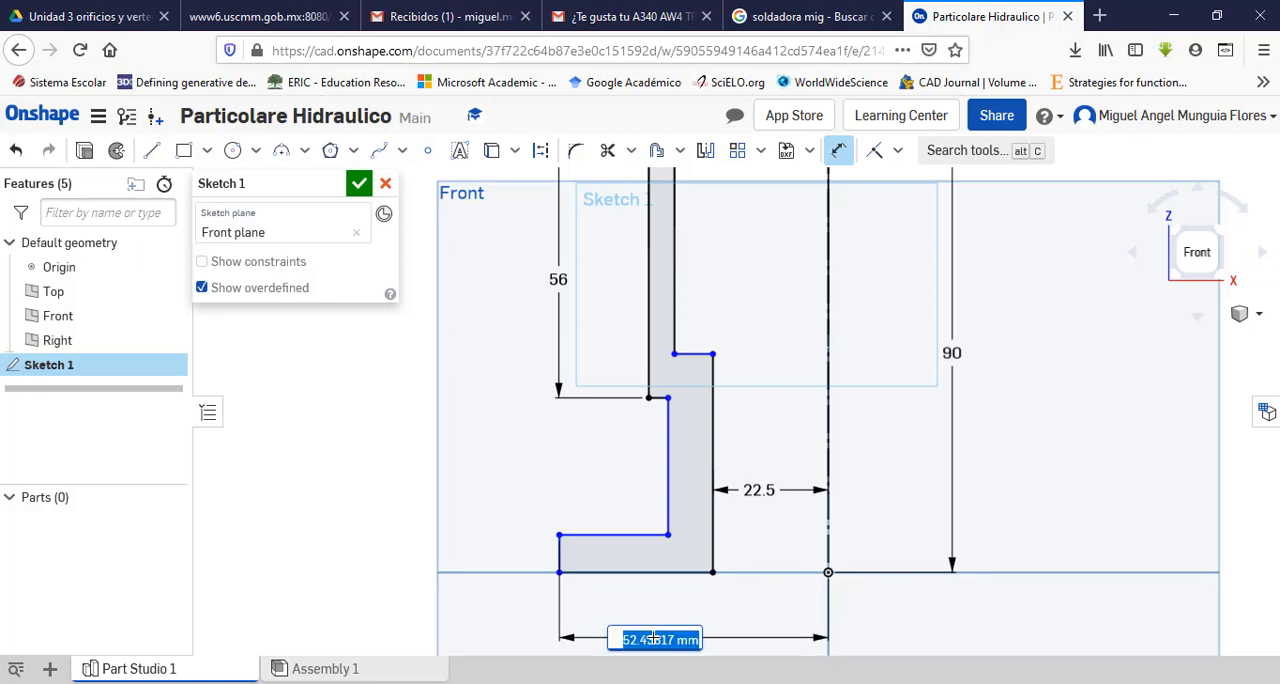
type("40")
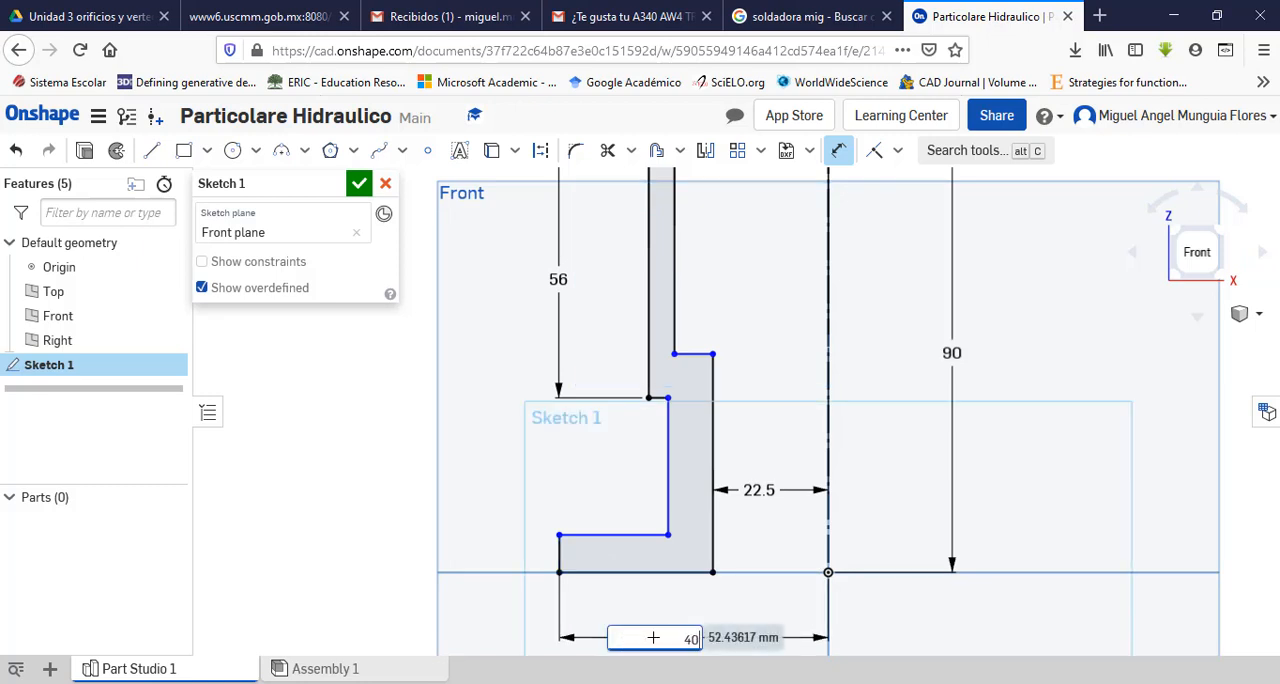
key("Return")
key("Escape")
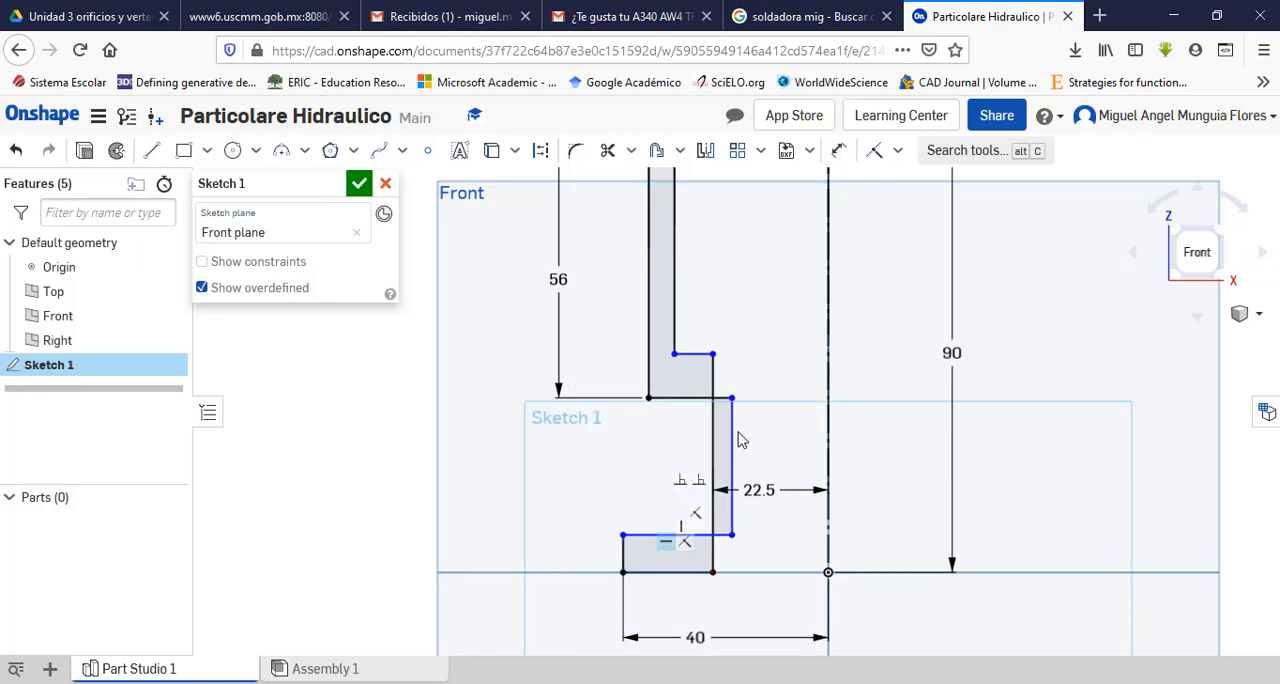
left_click_drag(735, 457, 684, 460)
Step: Examine section A-A and the bottom view in the Adobe Acrobat Pro drawing for wall thickness, and compare with the profile in Onshape
key("alt+Tab")
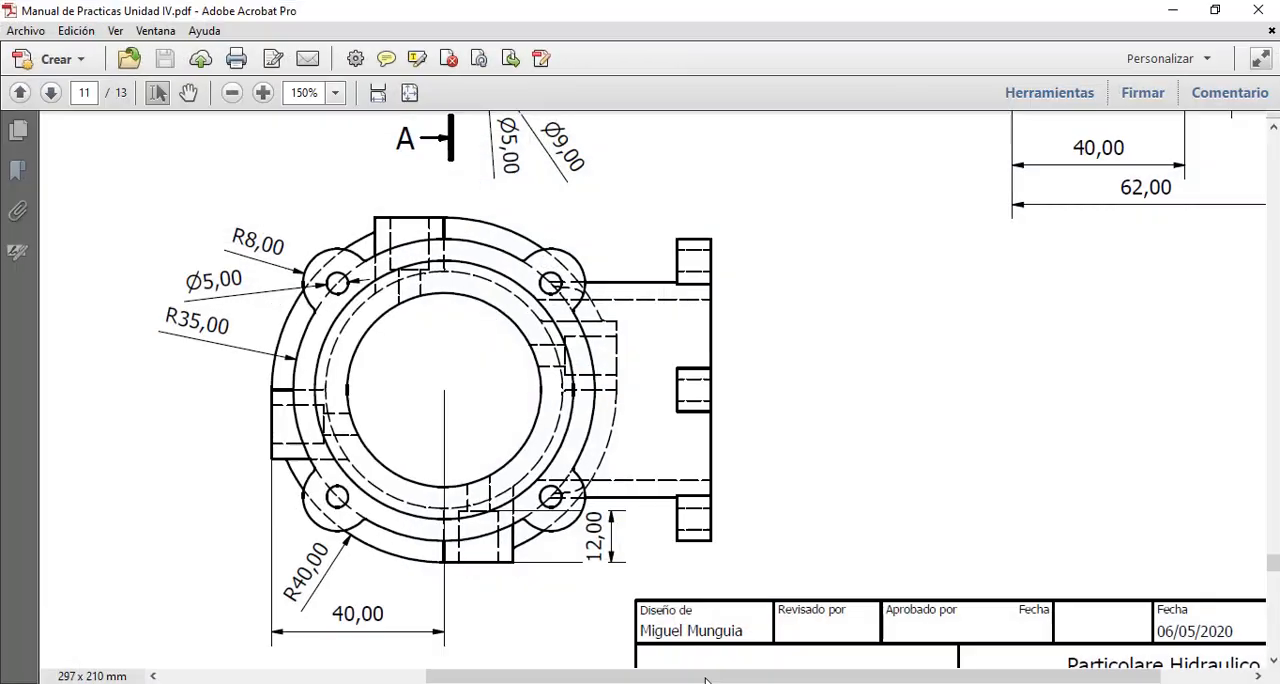
scroll(687, 510, "up", 5)
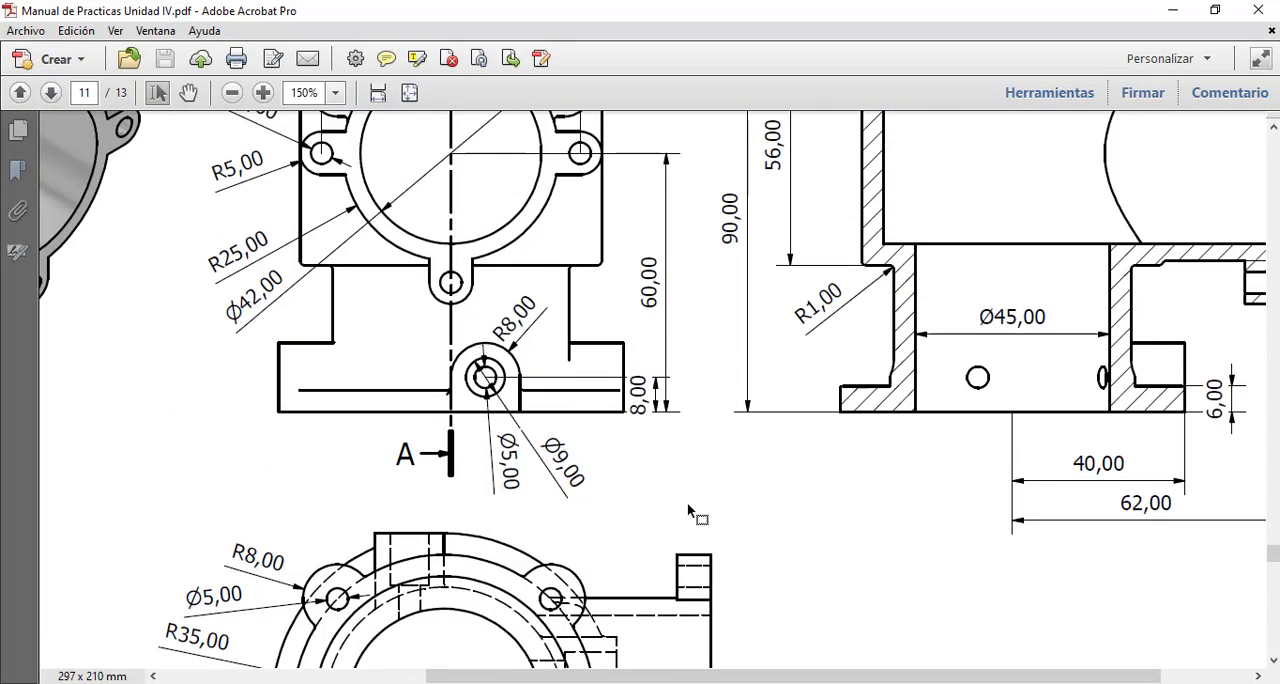
scroll(688, 507, "up", 1)
scroll(687, 512, "up", 2)
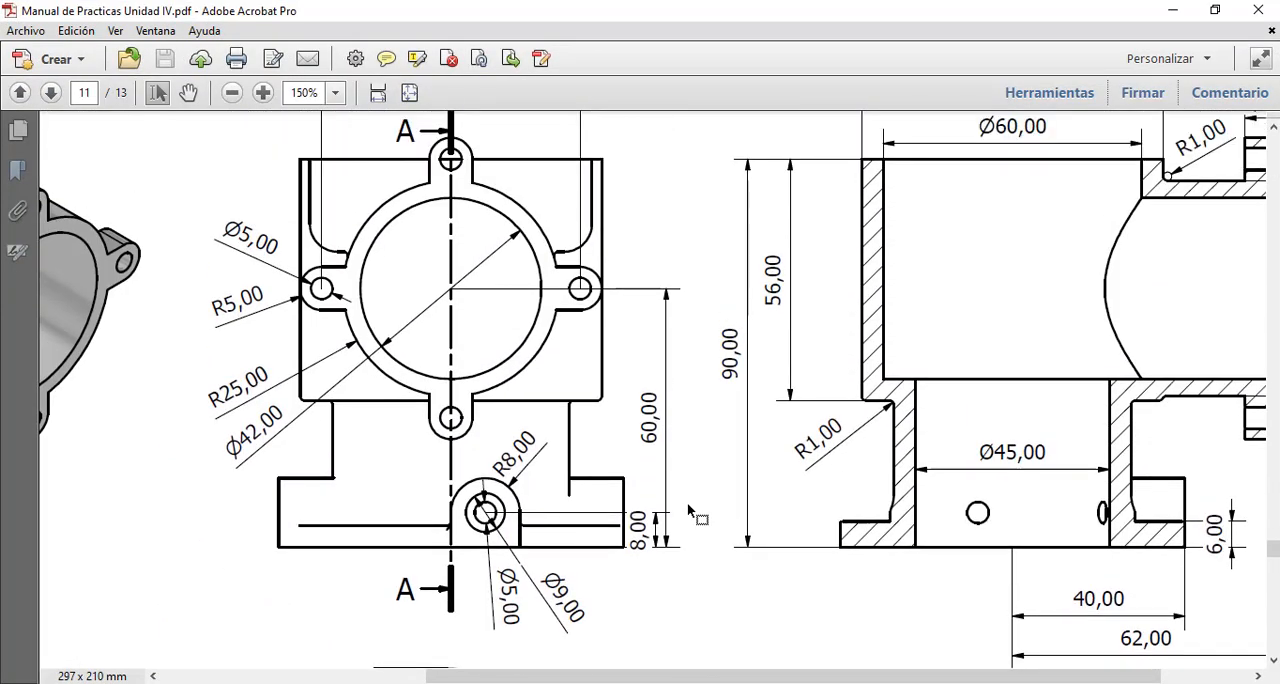
scroll(687, 510, "down", 13)
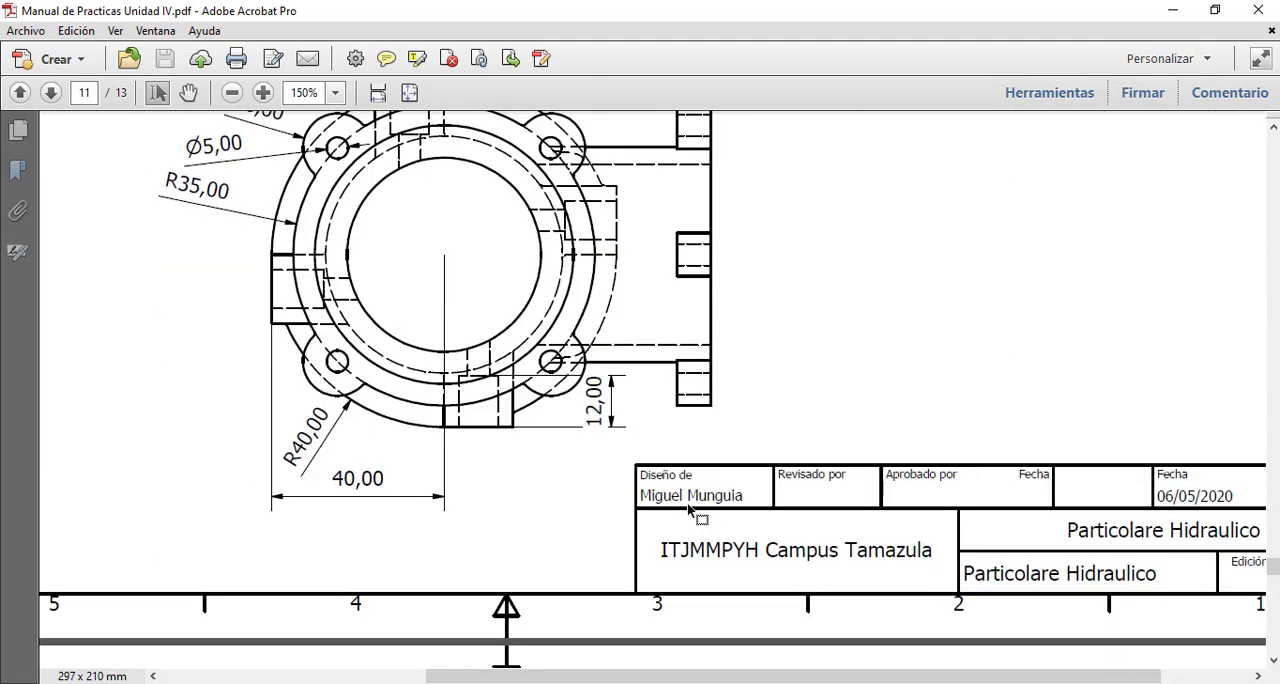
scroll(688, 508, "up", 1)
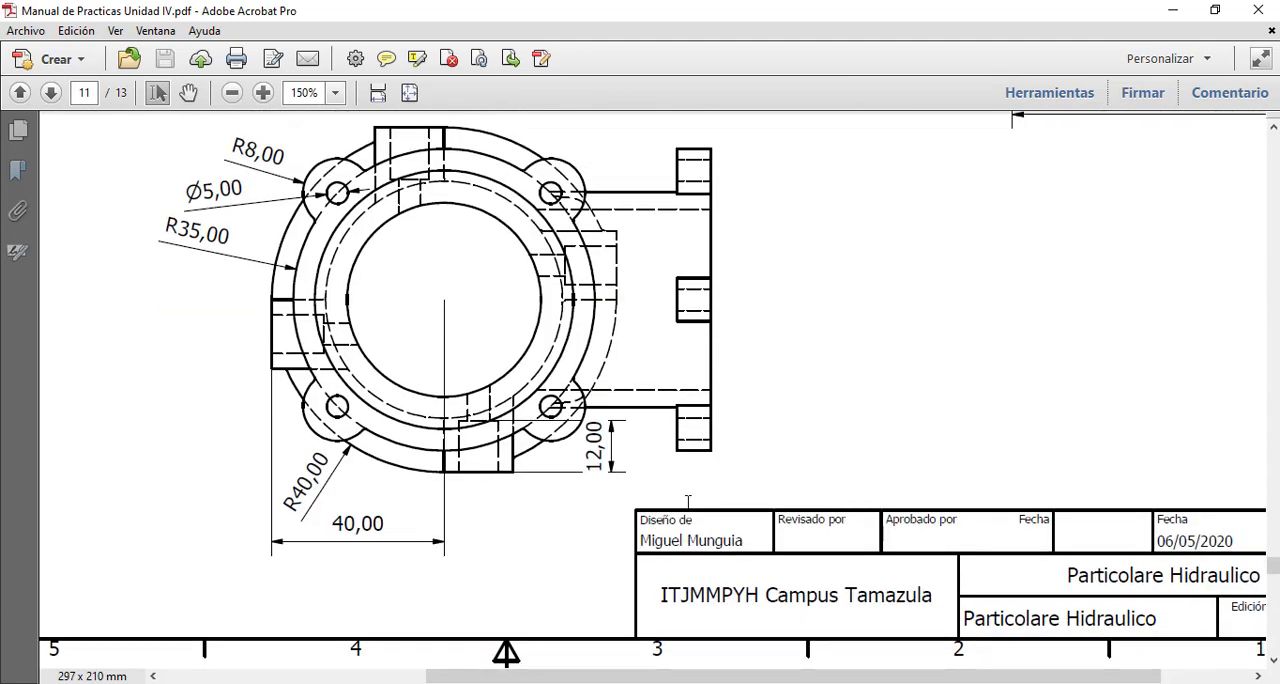
scroll(687, 502, "up", 14)
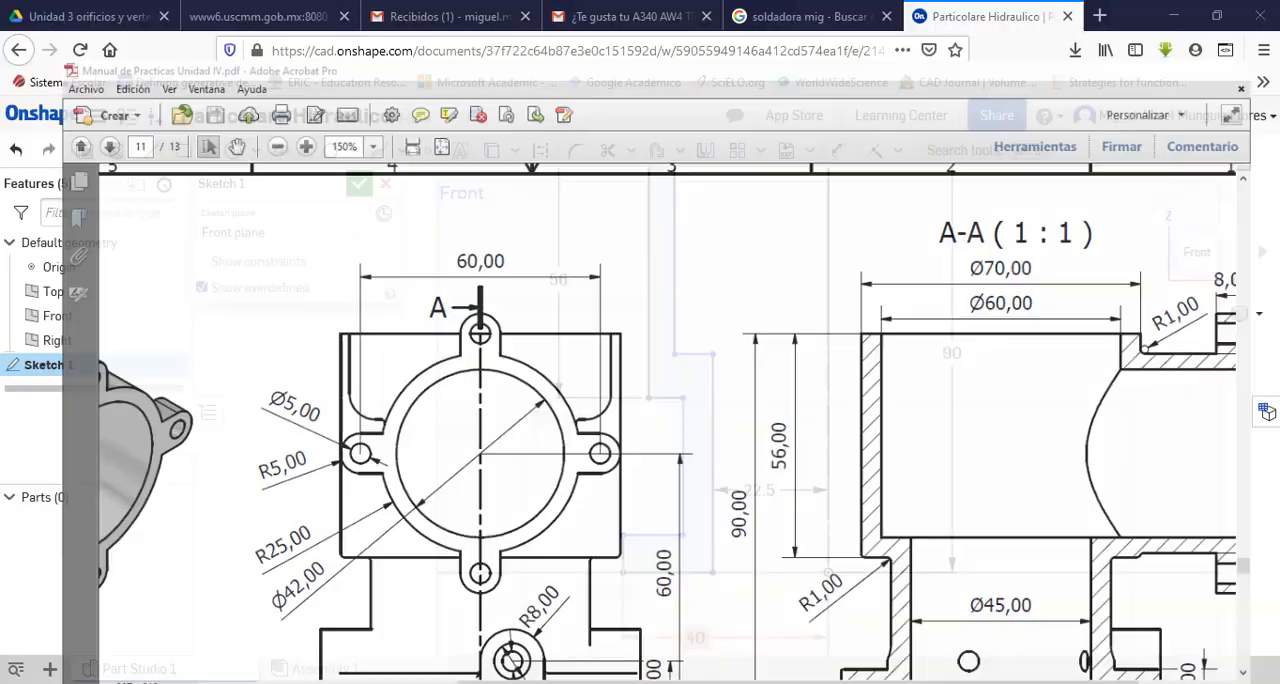
scroll(770, 457, "up", 4)
scroll(771, 380, "down", 3)
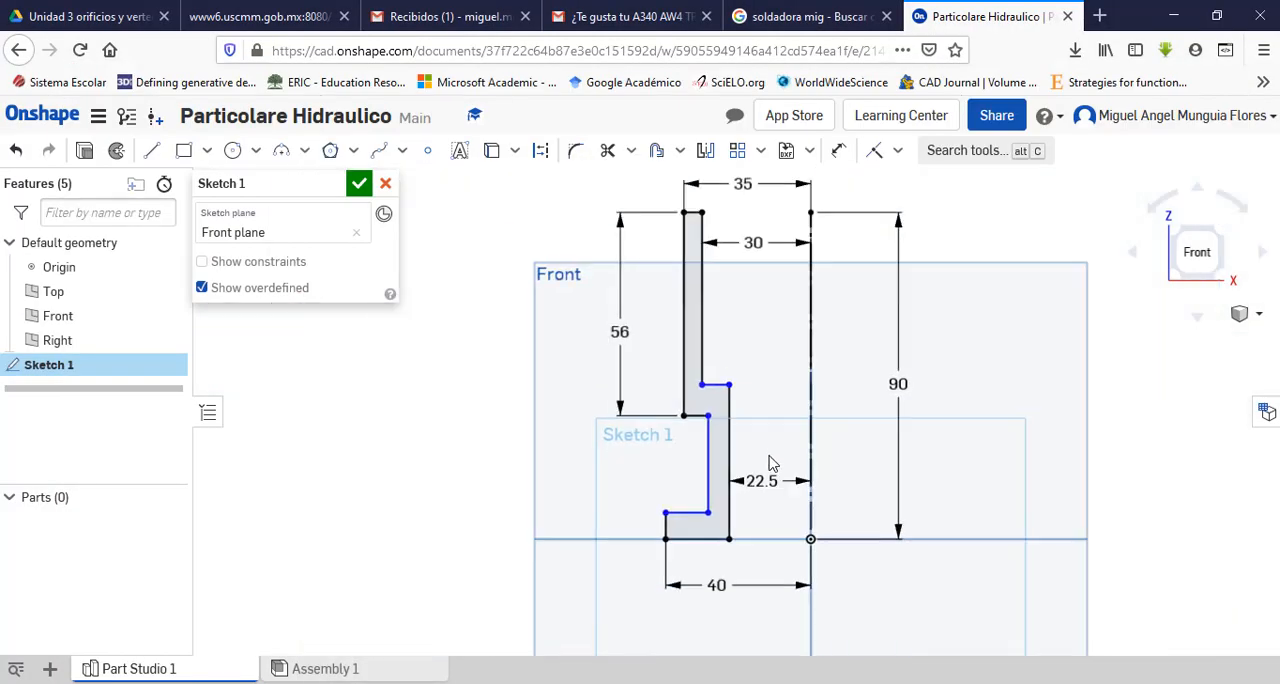
scroll(757, 277, "up", 3)
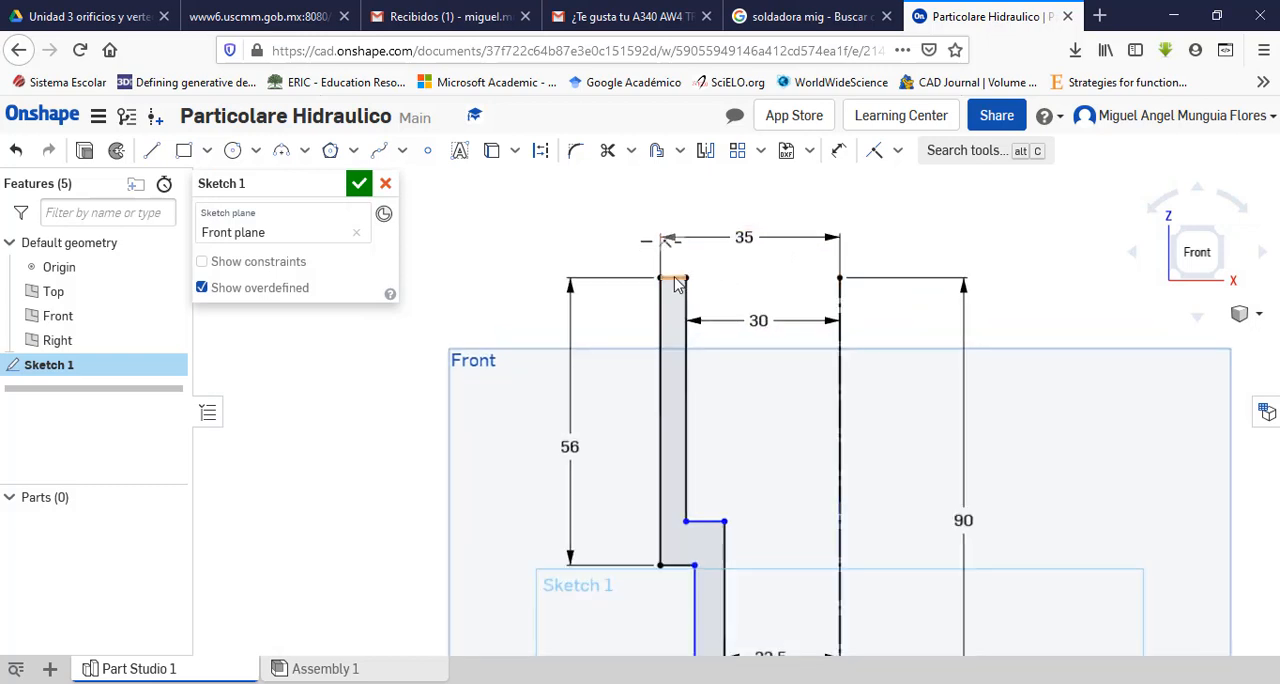
scroll(731, 378, "up", 5)
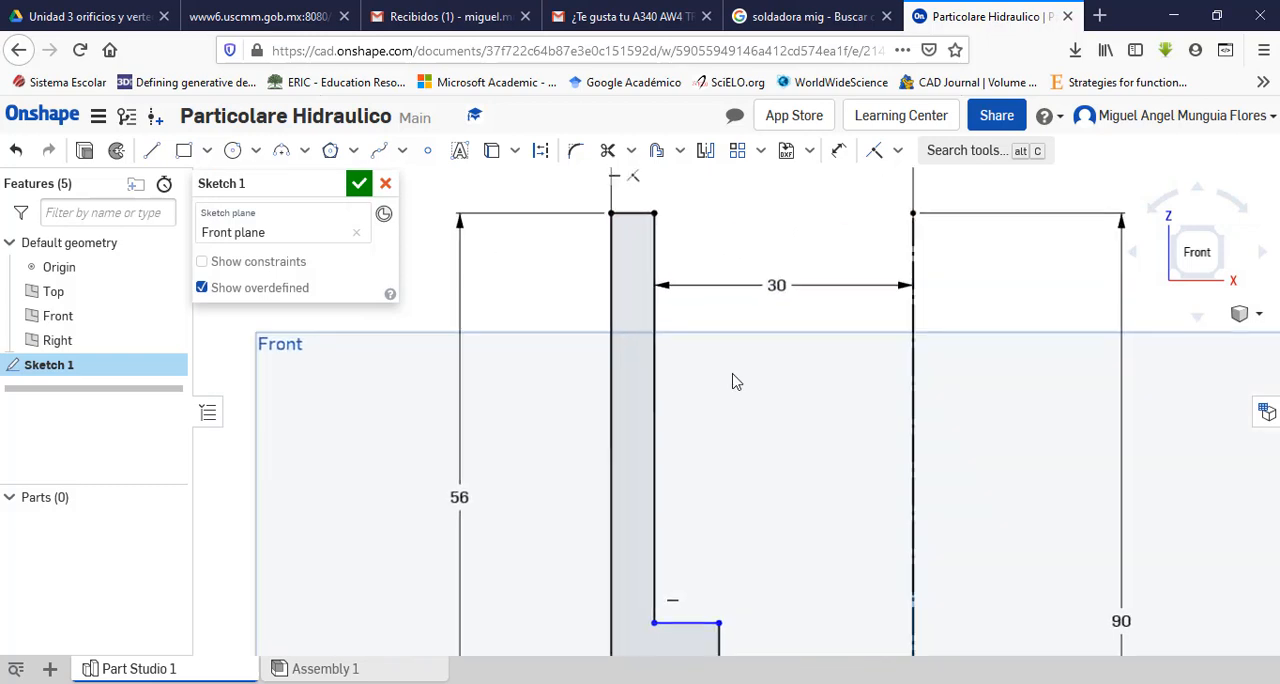
scroll(737, 400, "down", 8)
scroll(743, 535, "up", 4)
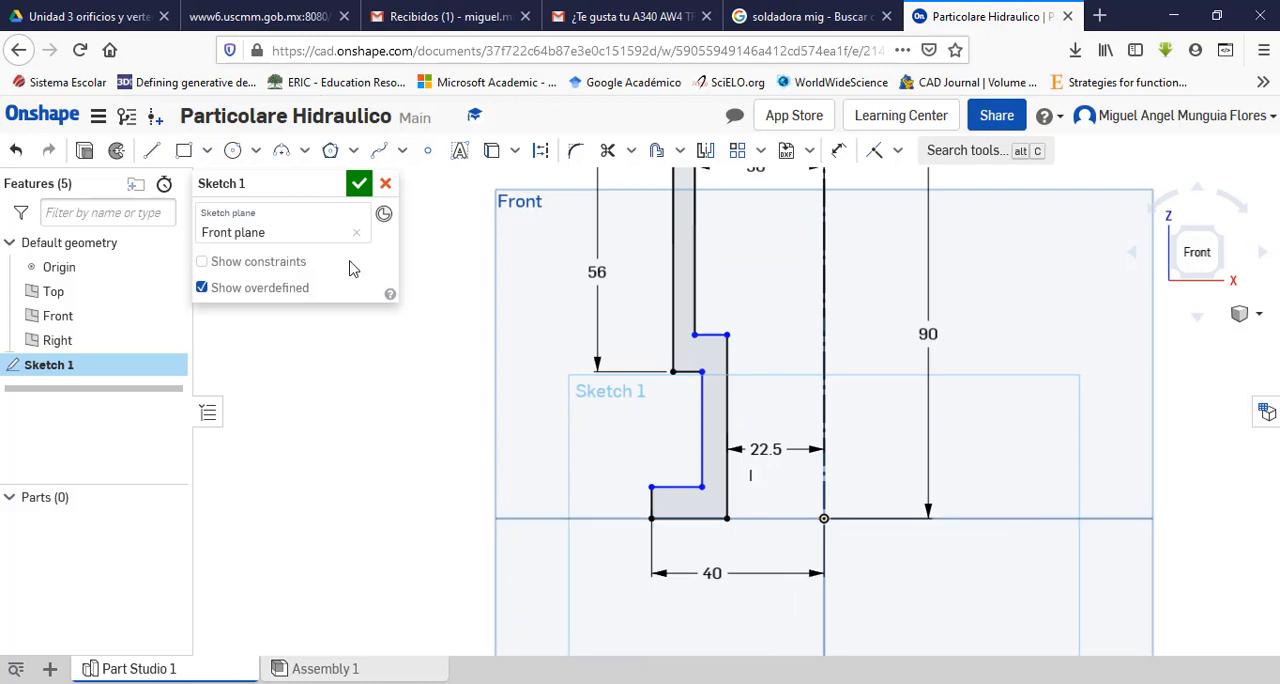
Step: Dimension the lower wall's thickness between its inner and outer vertical lines as 5 mm
left_click(840, 153)
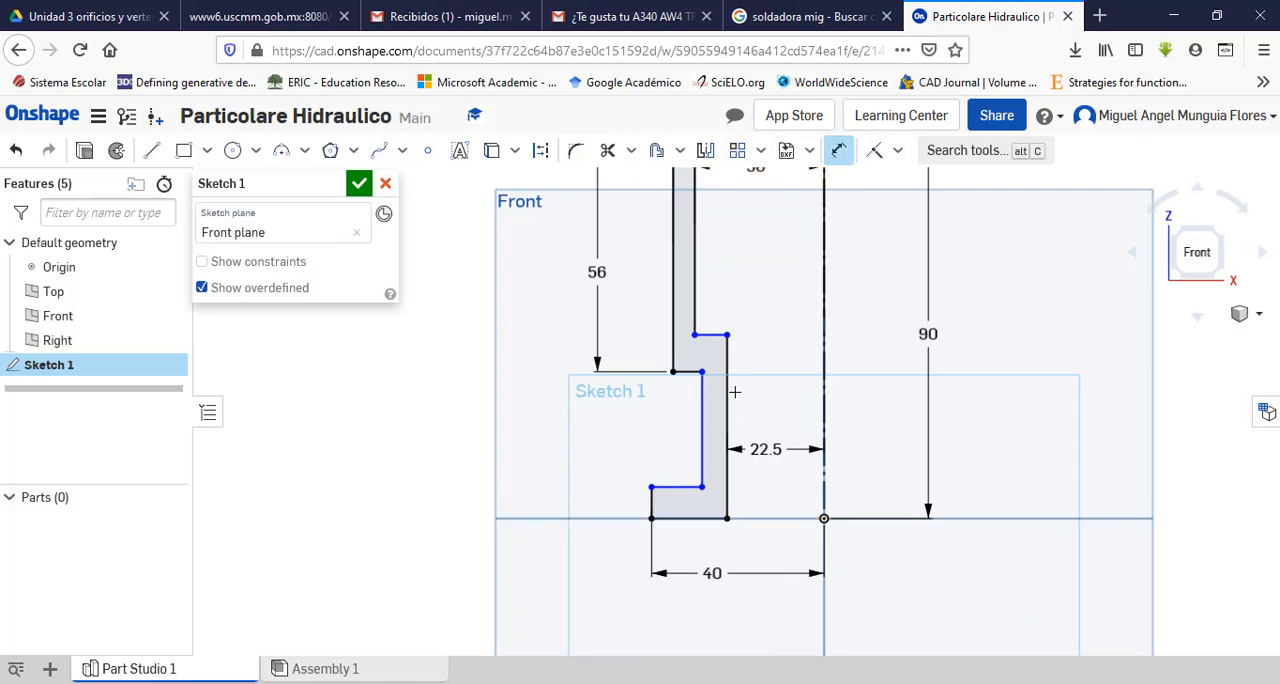
left_click(725, 467)
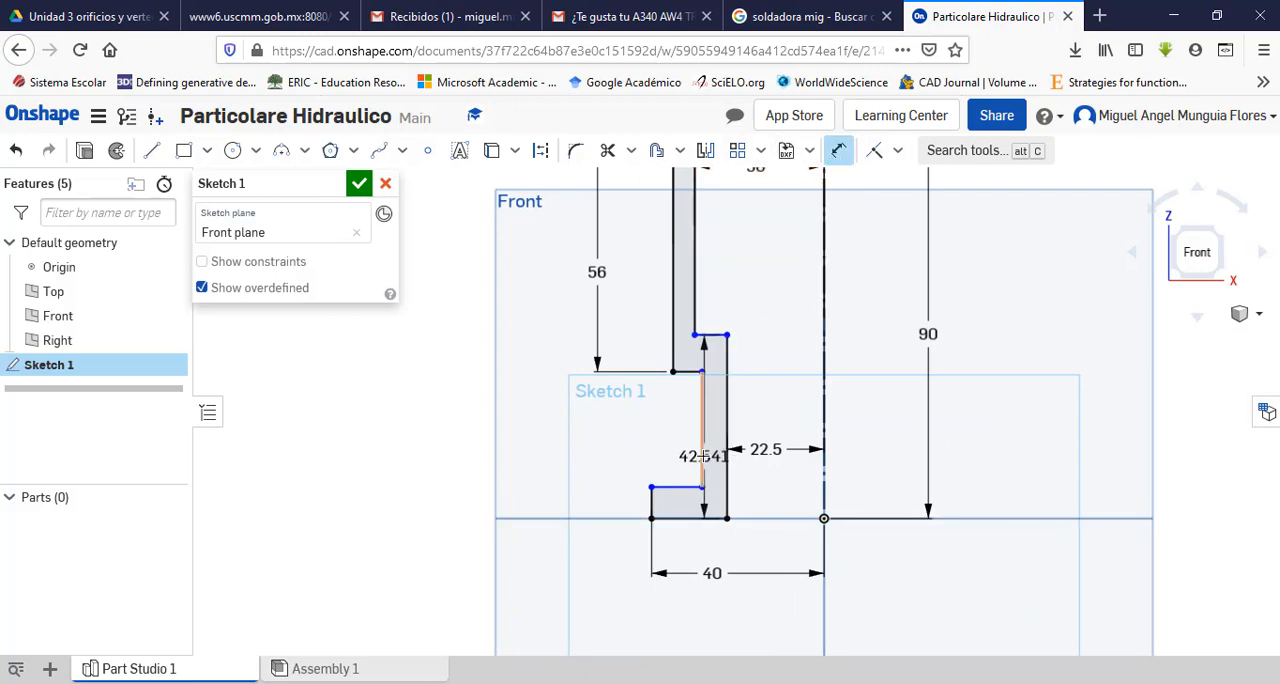
left_click(703, 455)
left_click(660, 440)
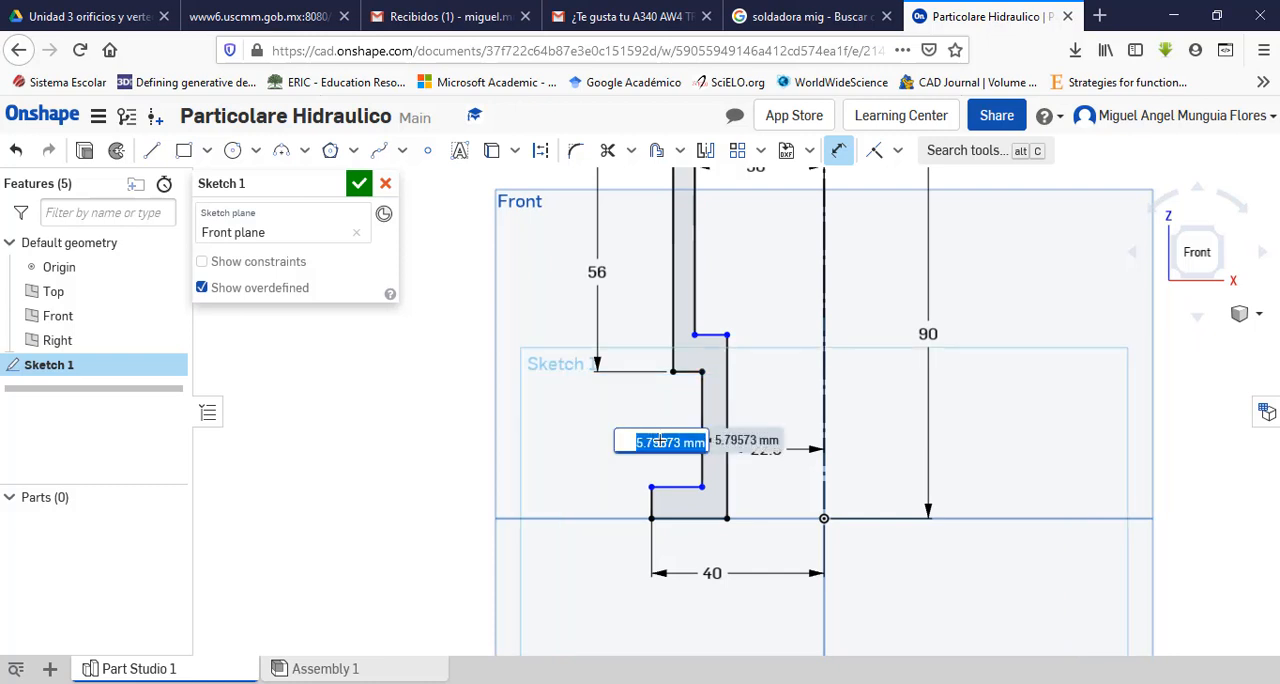
type("5")
key("Return")
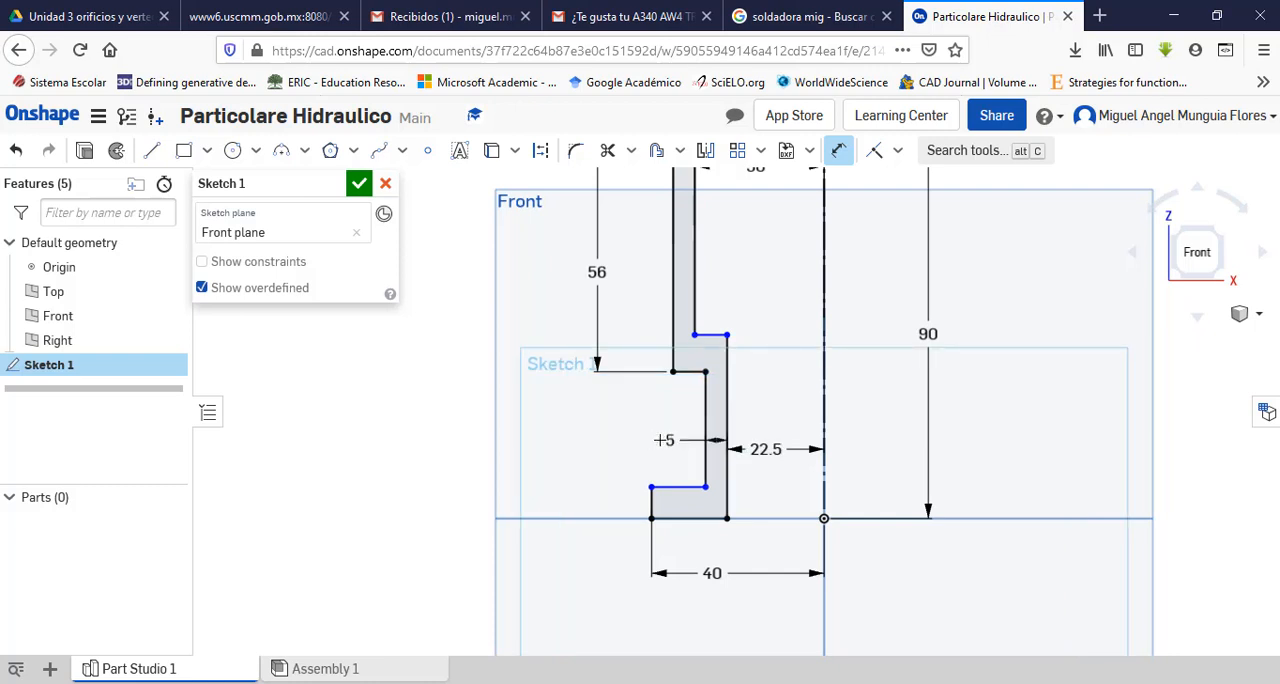
Step: Dimension the vertical distance between the inner step edge and the outer shoulder edge as 5 mm
left_click(705, 335)
left_click(699, 371)
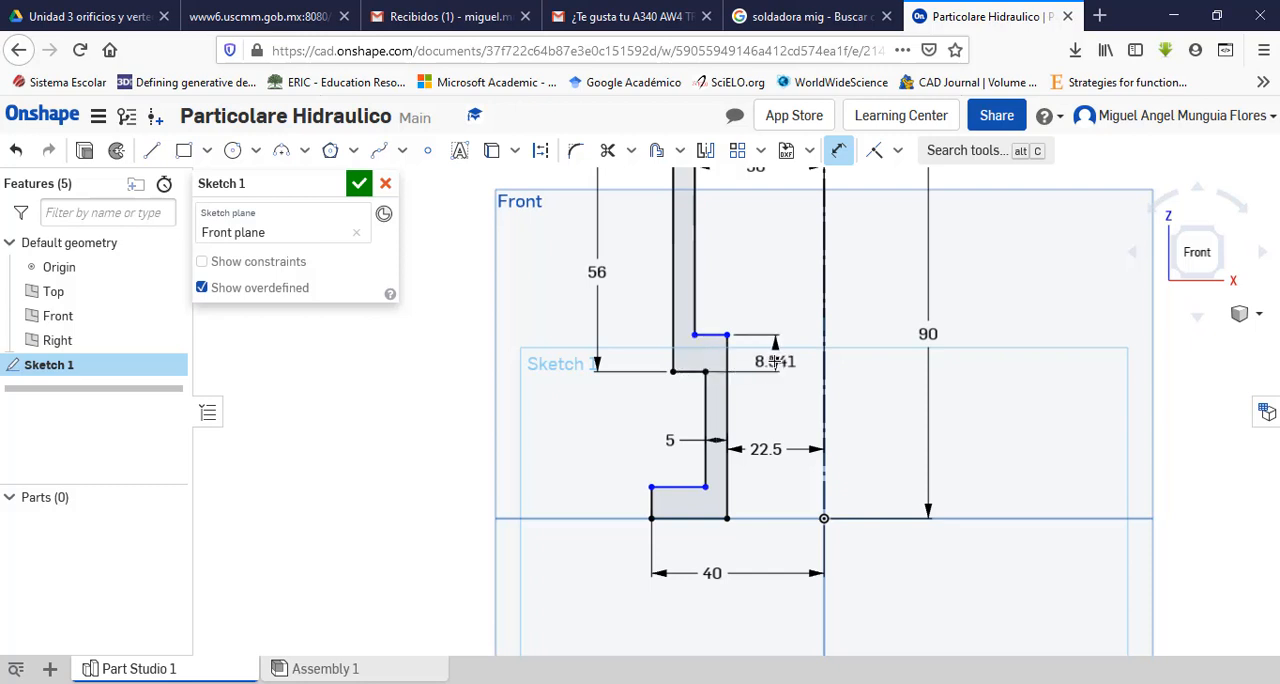
left_click(775, 362)
key("Return")
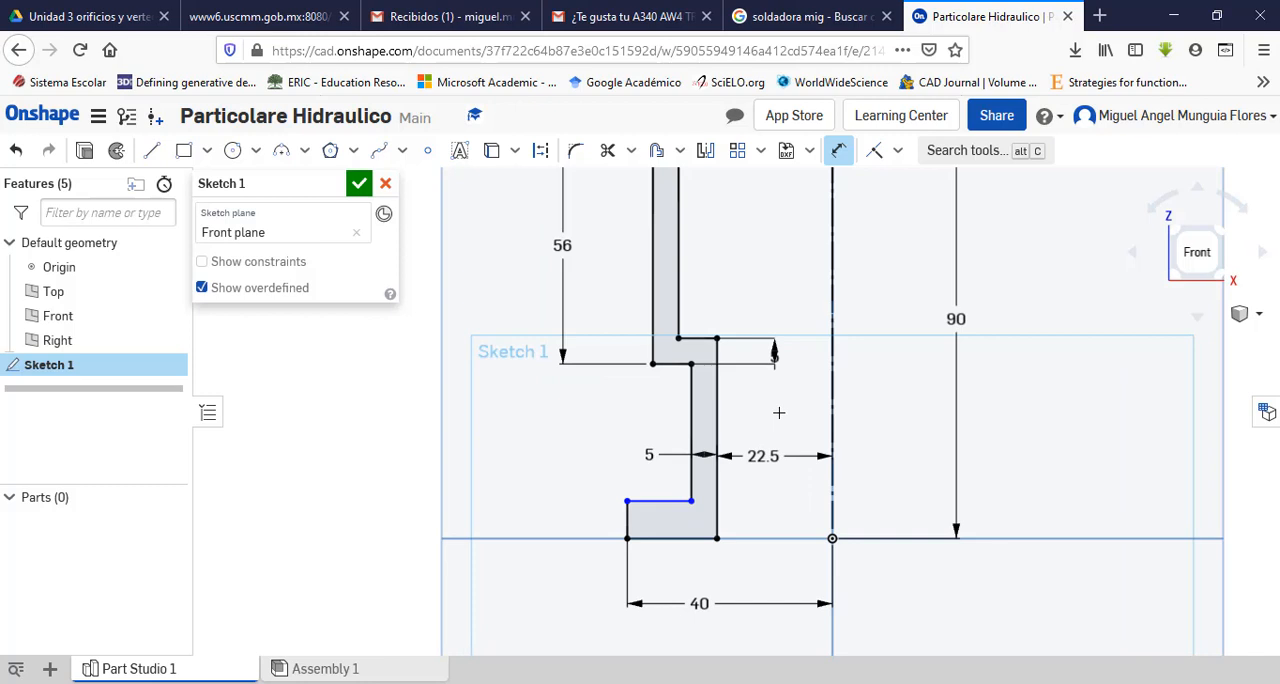
Step: Check the flange height in the Adobe Acrobat Pro drawing and dimension the base flange's outer vertical edge as 6 mm in Onshape
scroll(777, 412, "down", 3)
scroll(780, 430, "up", 3)
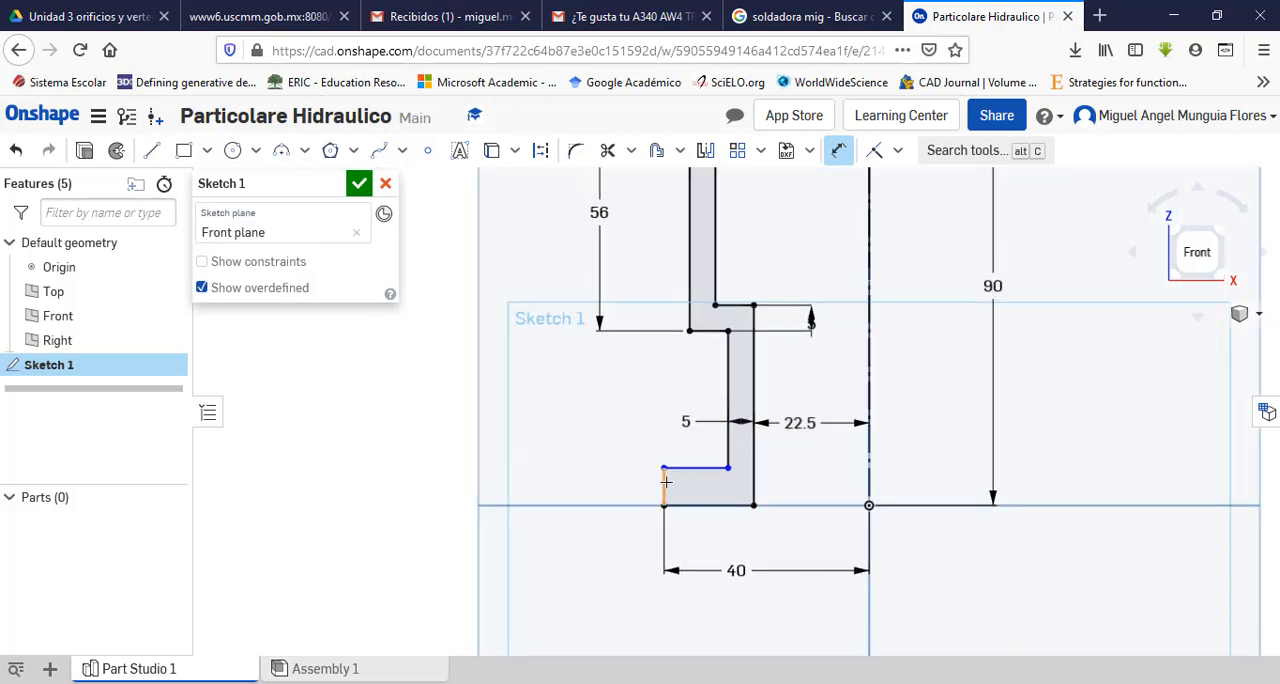
key("alt+Tab")
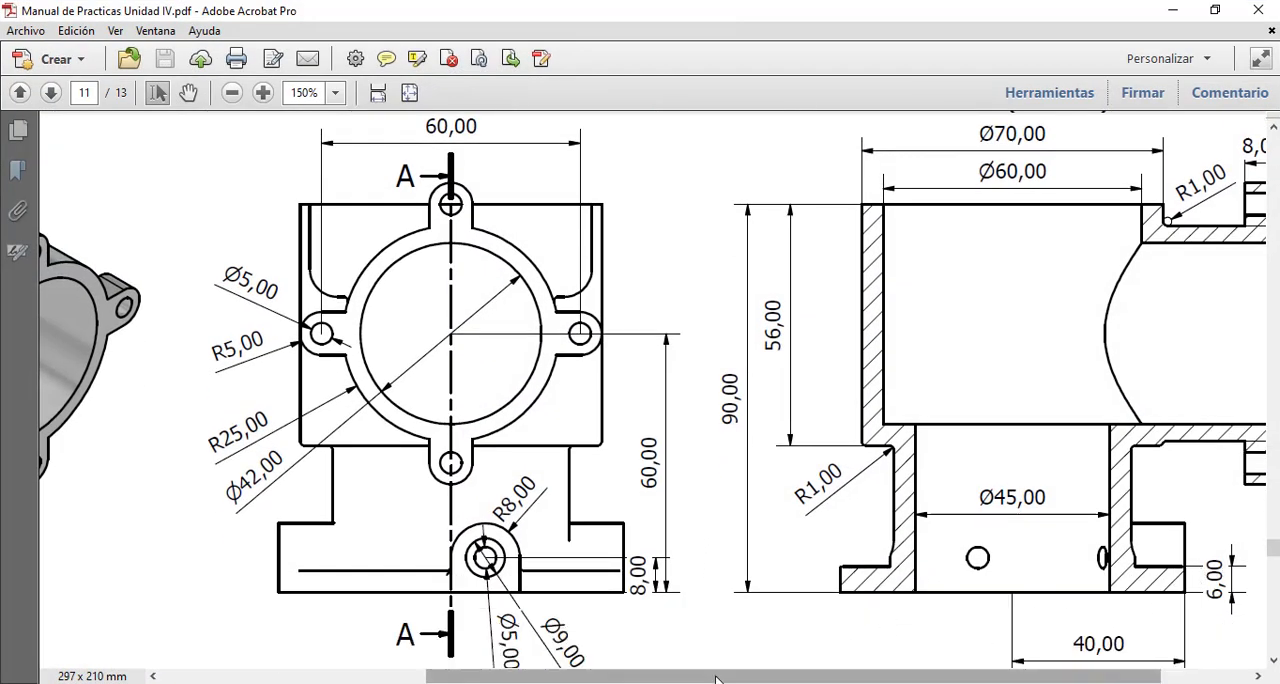
key("alt+Tab")
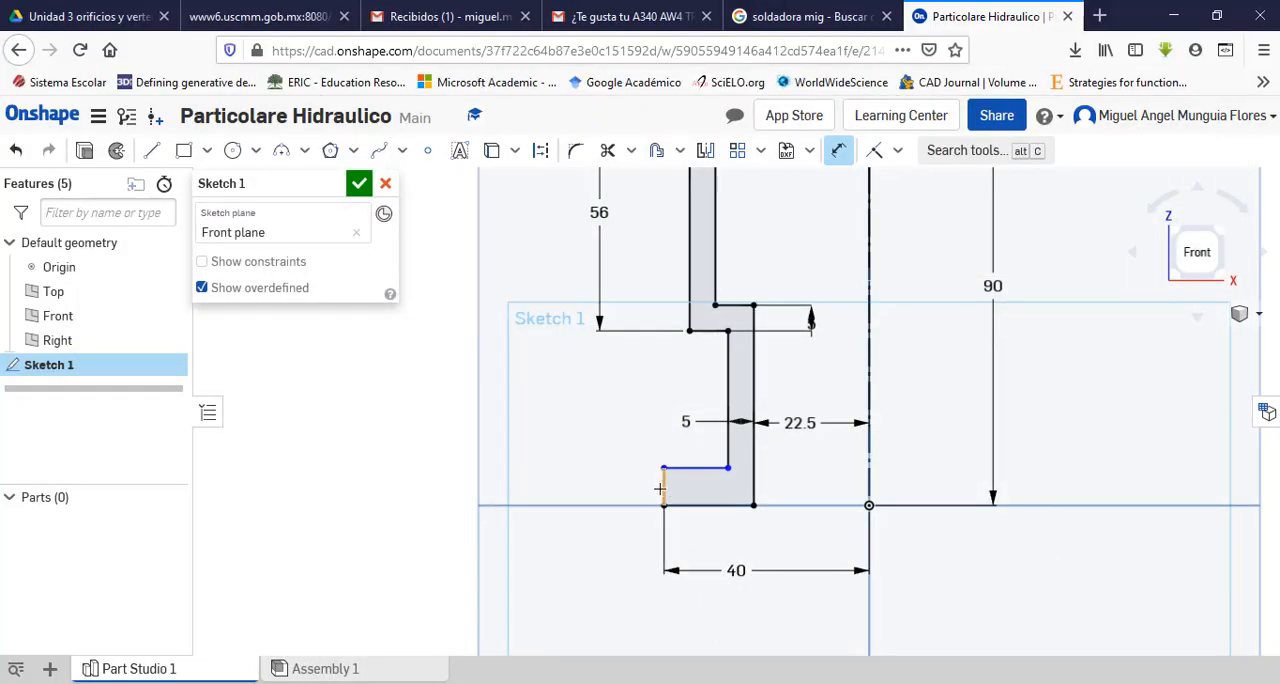
left_click(660, 488)
left_click(615, 488)
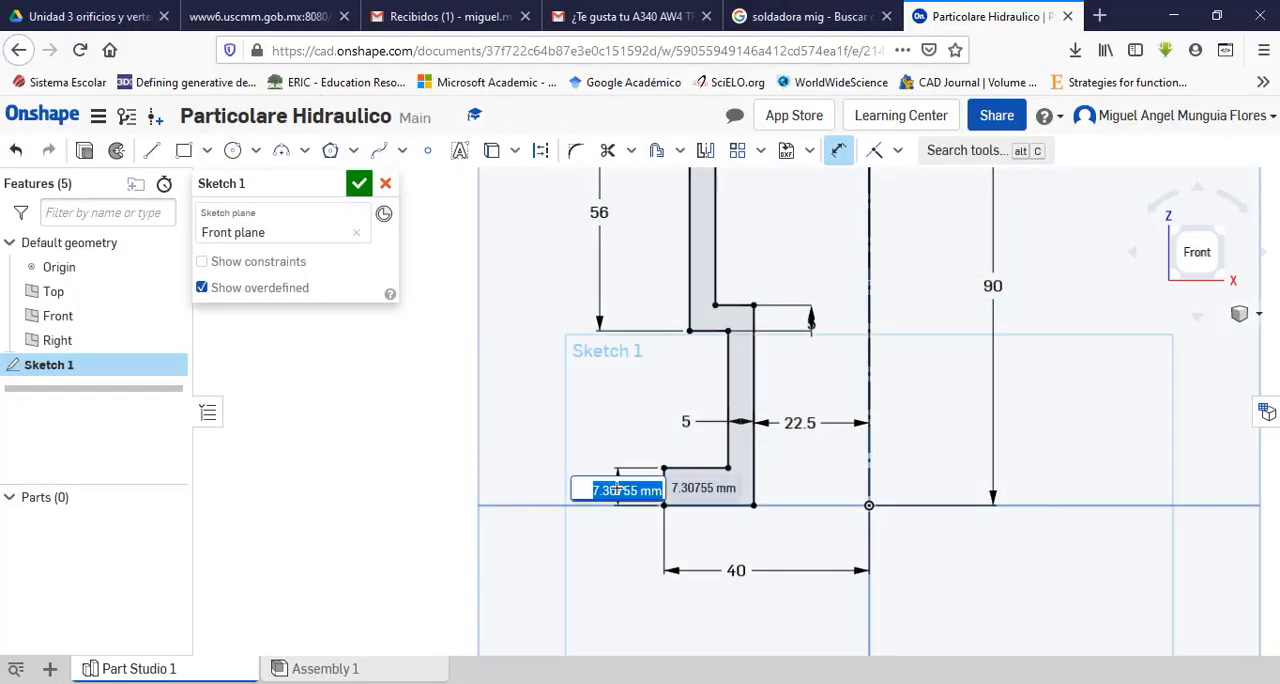
type("6")
key("Return")
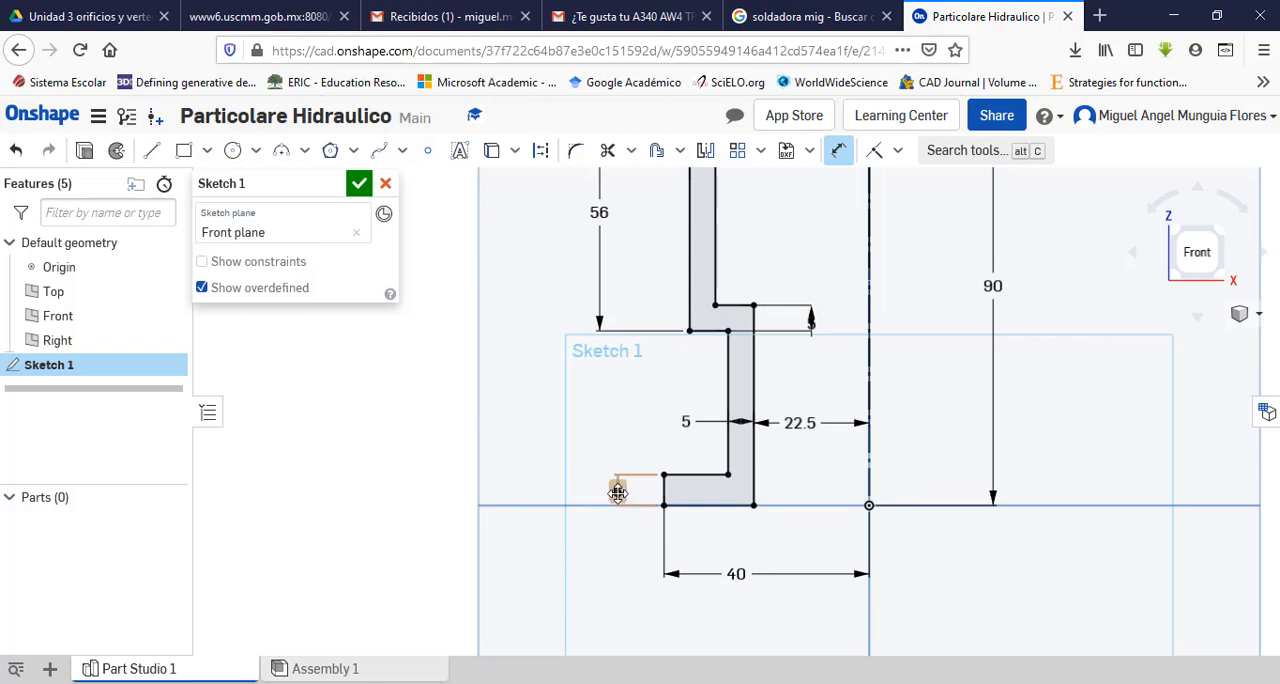
key("Escape")
Step: Check the corner fillet radii of section A-A in the Adobe Acrobat Pro drawing against the wall profile in Onshape
scroll(614, 546, "up", 5)
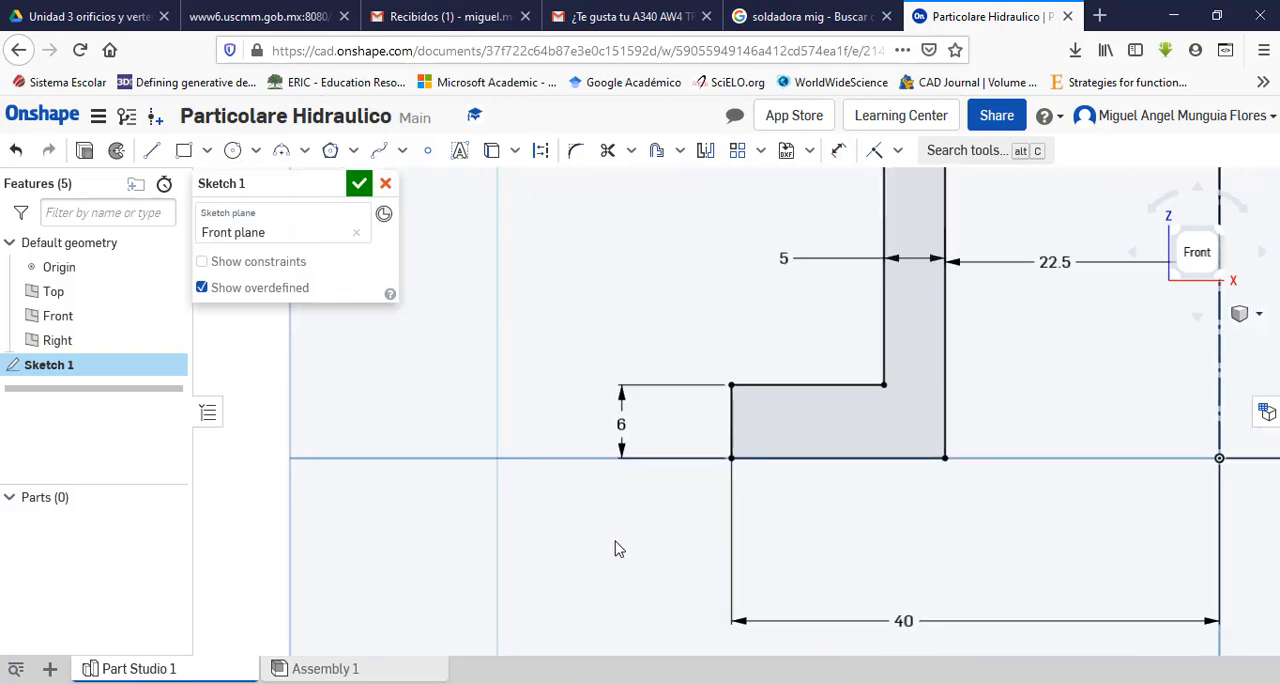
scroll(614, 548, "down", 5)
scroll(740, 243, "down", 2)
scroll(734, 263, "up", 3)
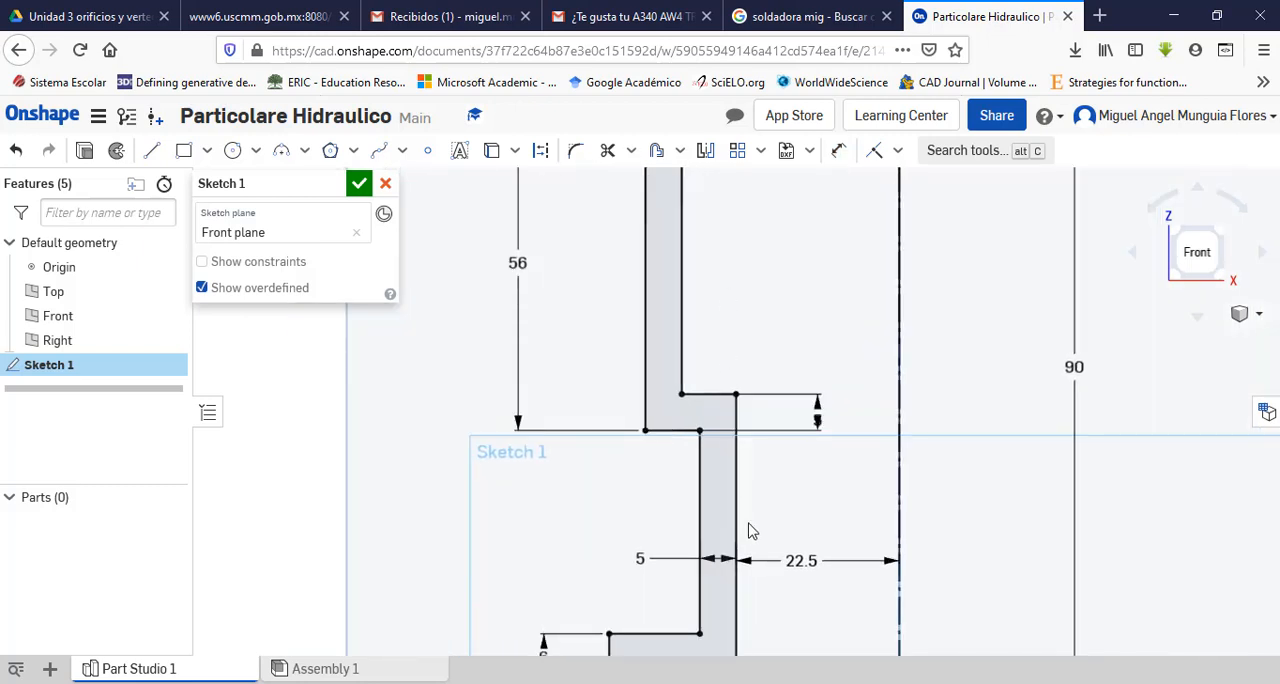
key("alt+Tab")
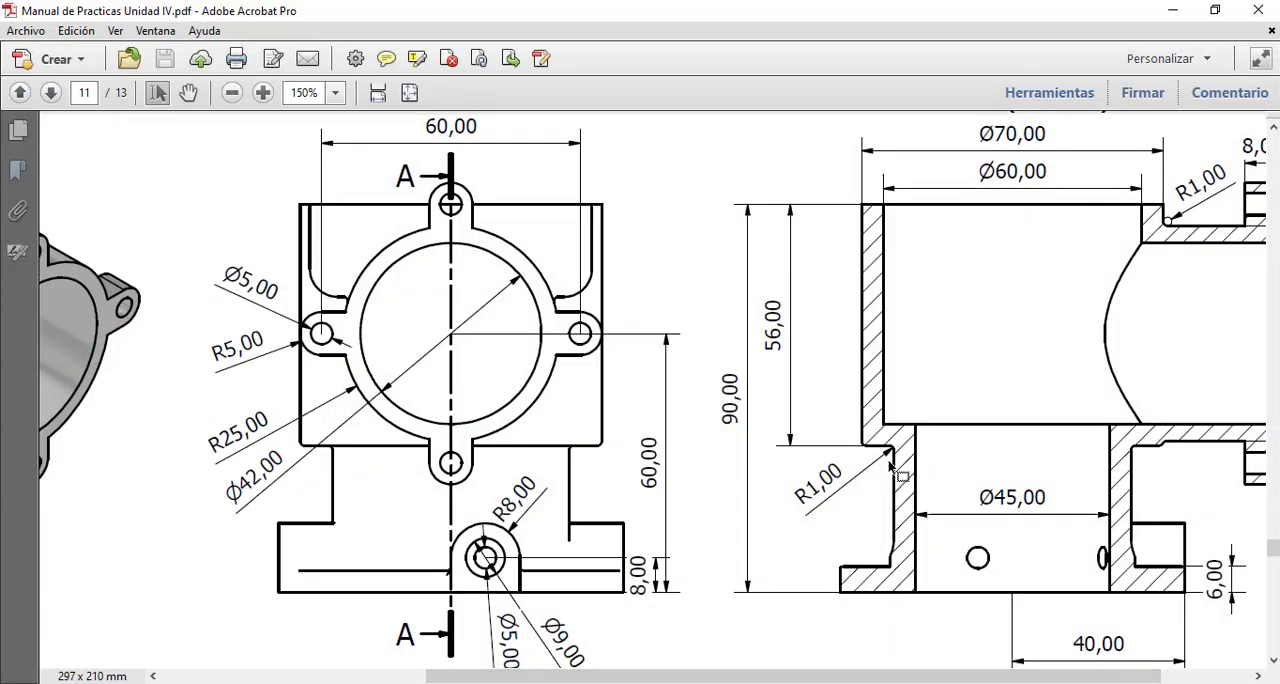
left_click_drag(552, 672, 762, 650)
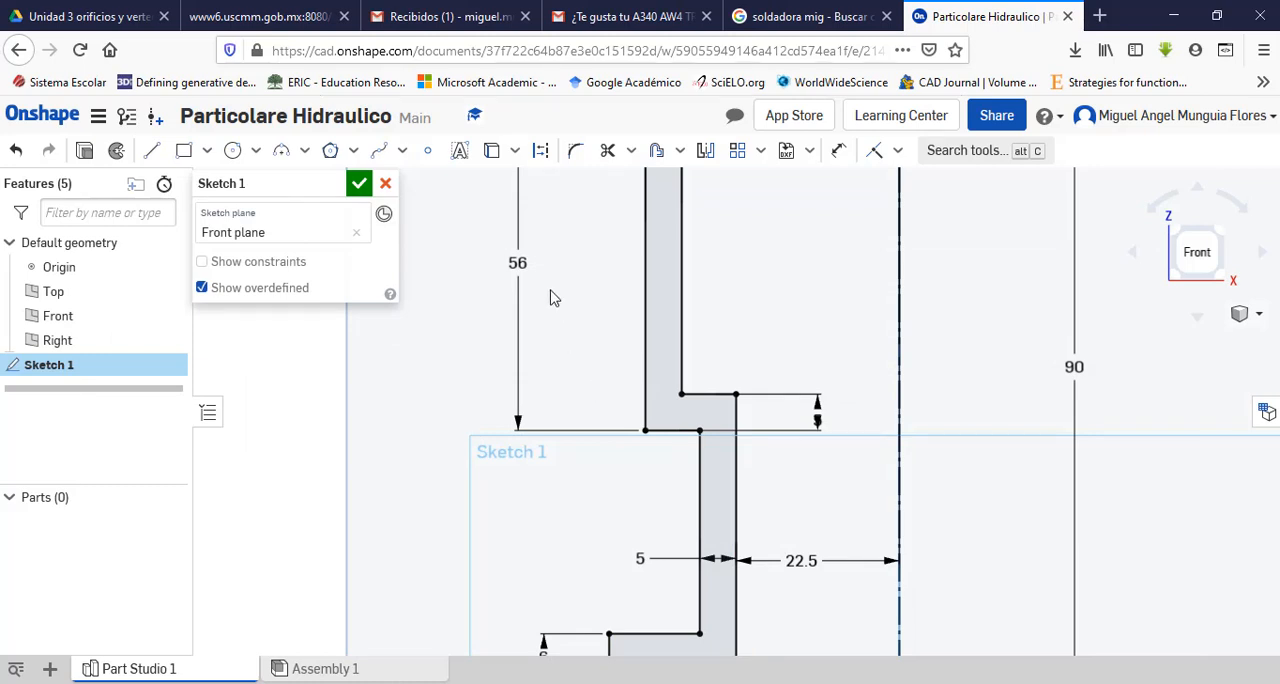
Step: Fillet the inside corner where the outer shoulder meets the lower wall with a 1 mm radius, and move its radius label clear of the arc
left_click(576, 150)
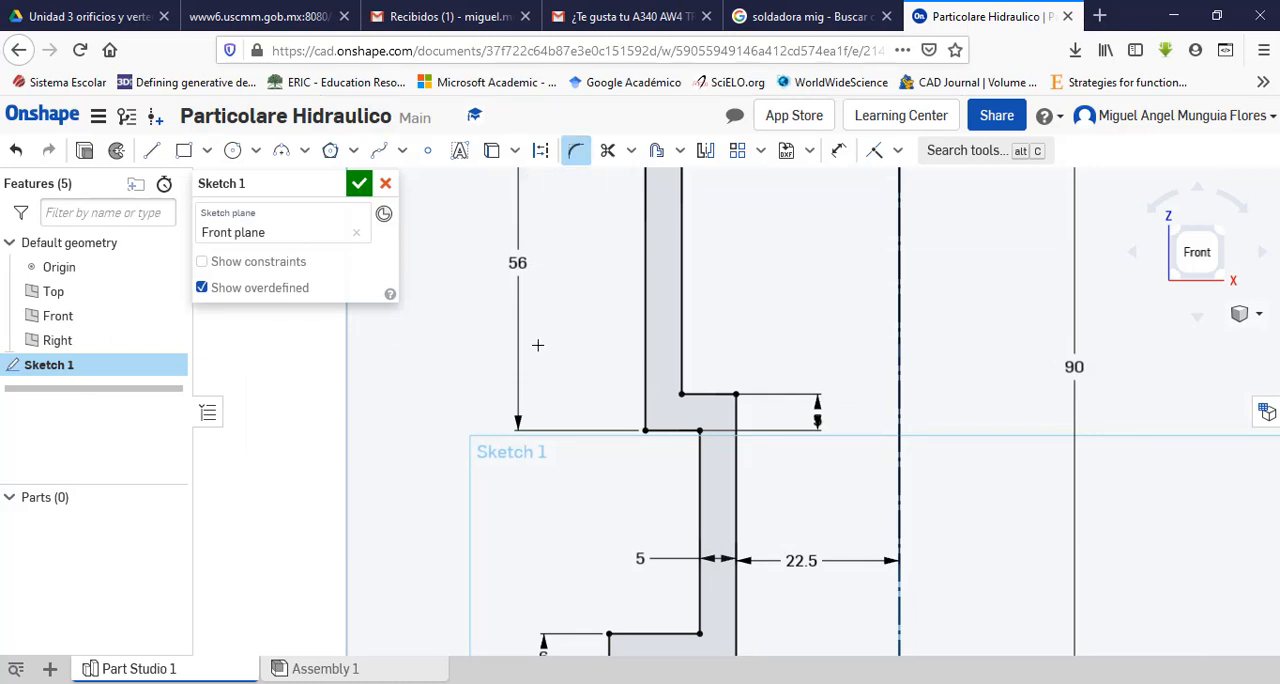
left_click(688, 455)
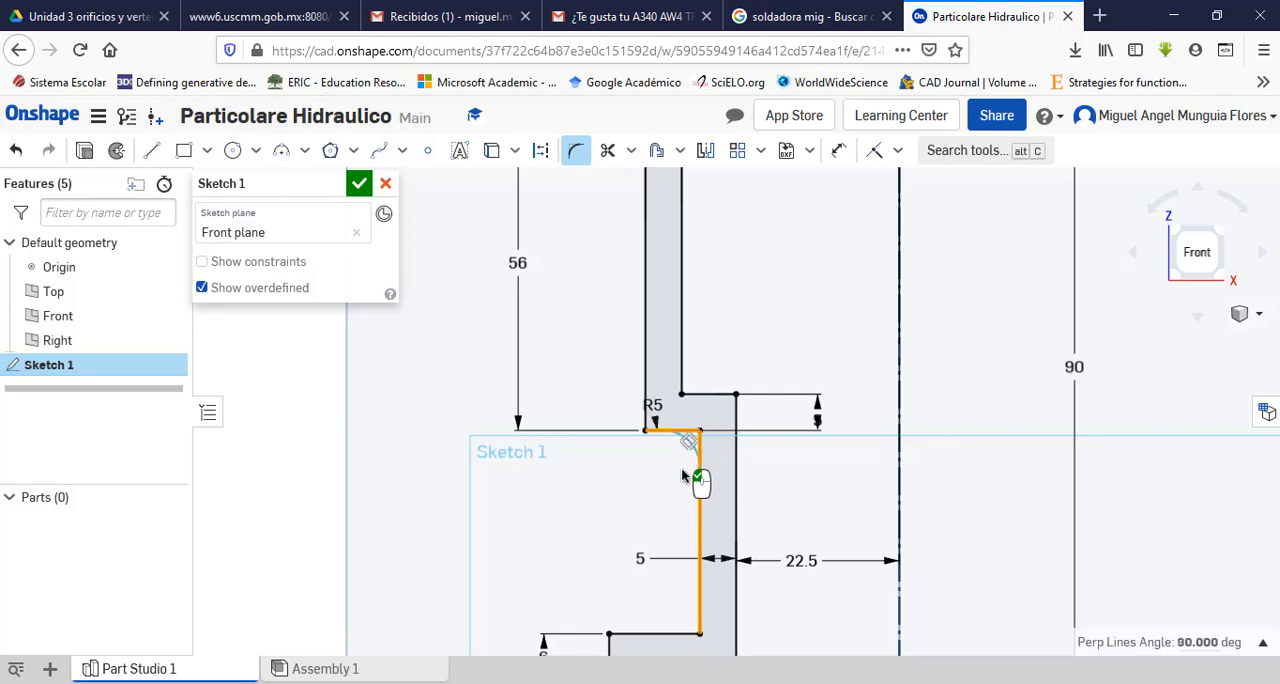
right_click(682, 472)
left_click(660, 411)
left_click(657, 404)
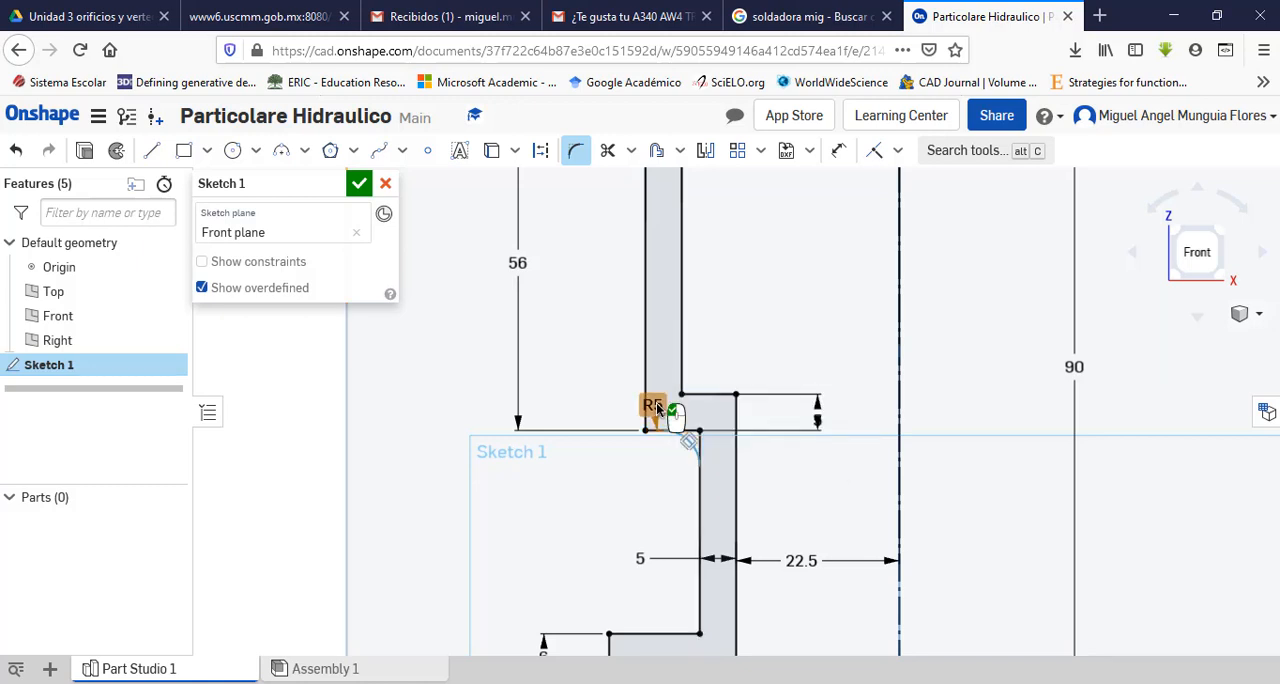
double_click(657, 404)
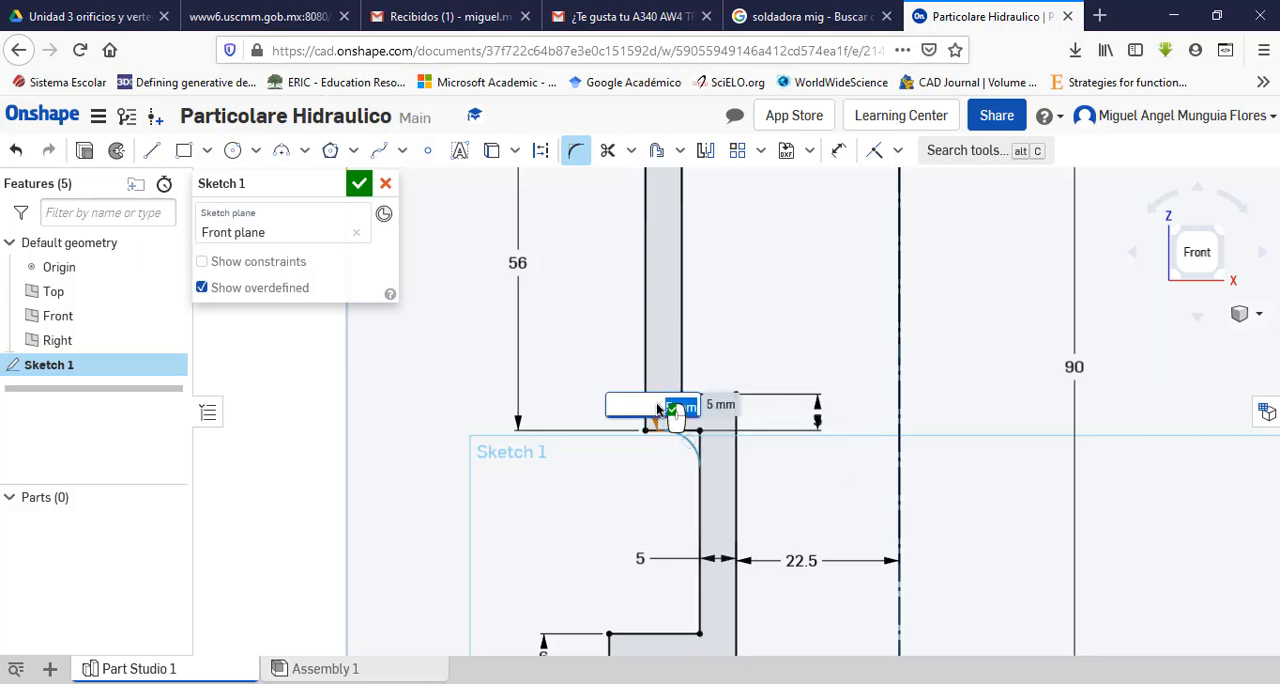
type("1")
key("Return")
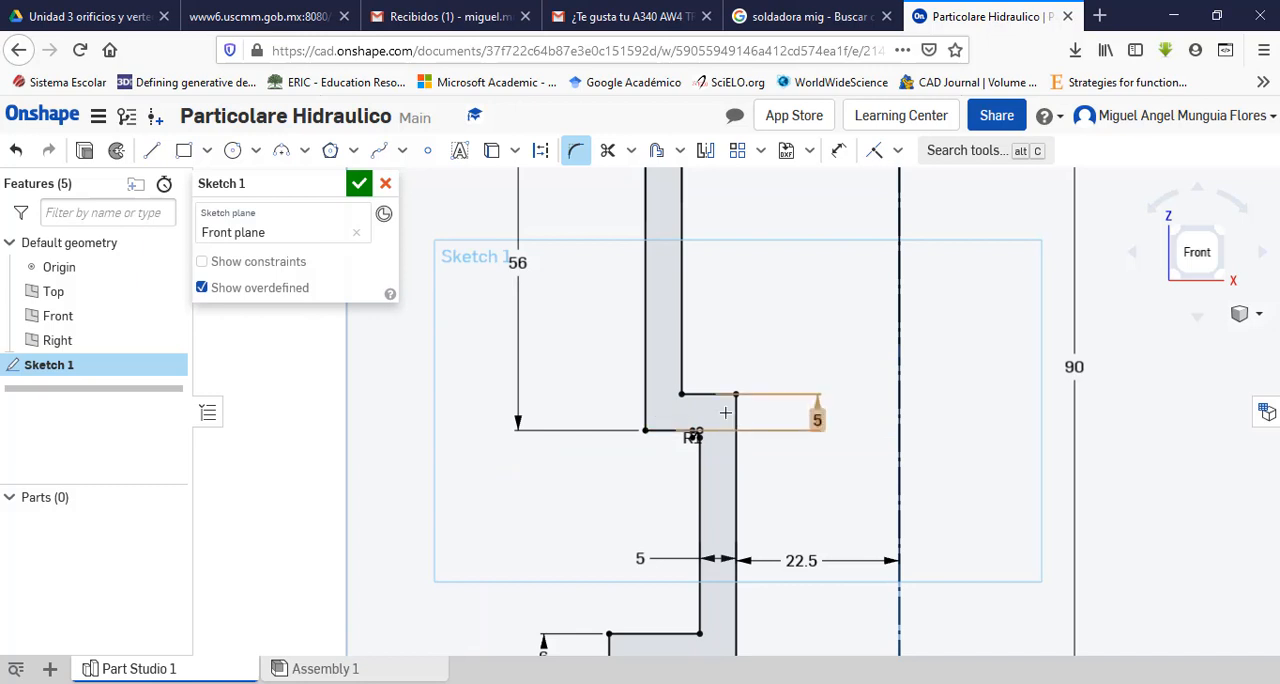
scroll(700, 412, "up", 3)
scroll(720, 395, "down", 6)
key("Escape")
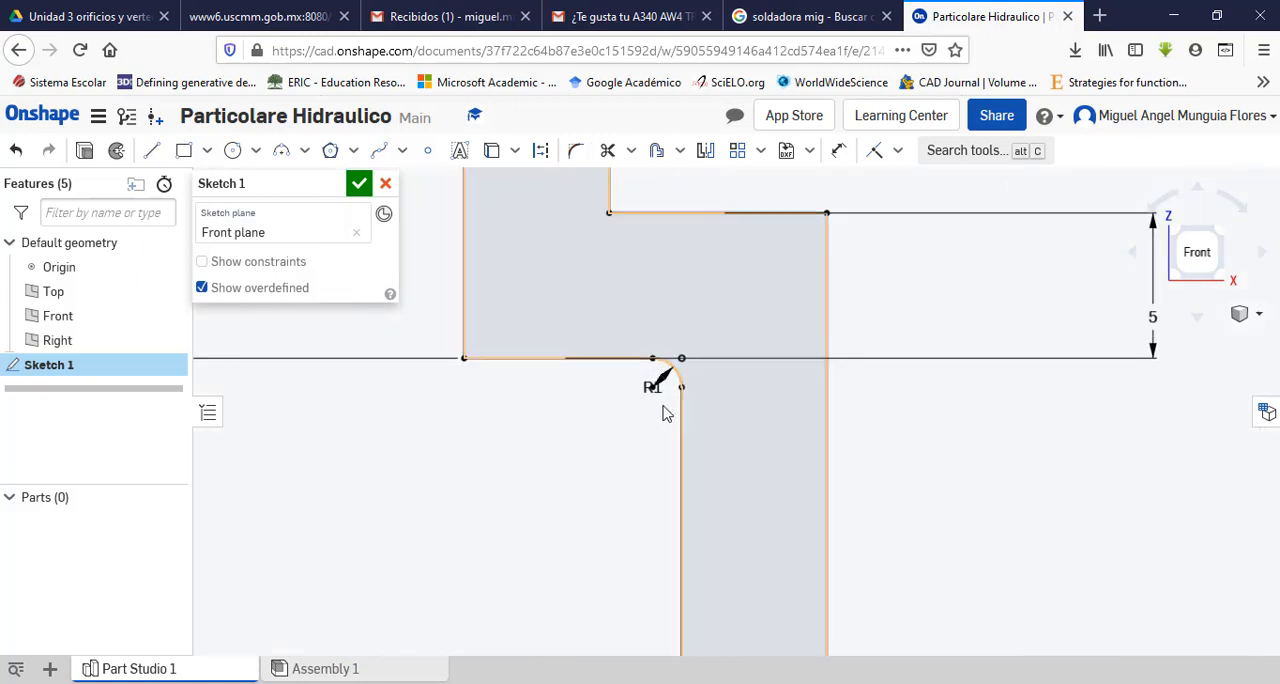
left_click_drag(654, 380, 628, 438)
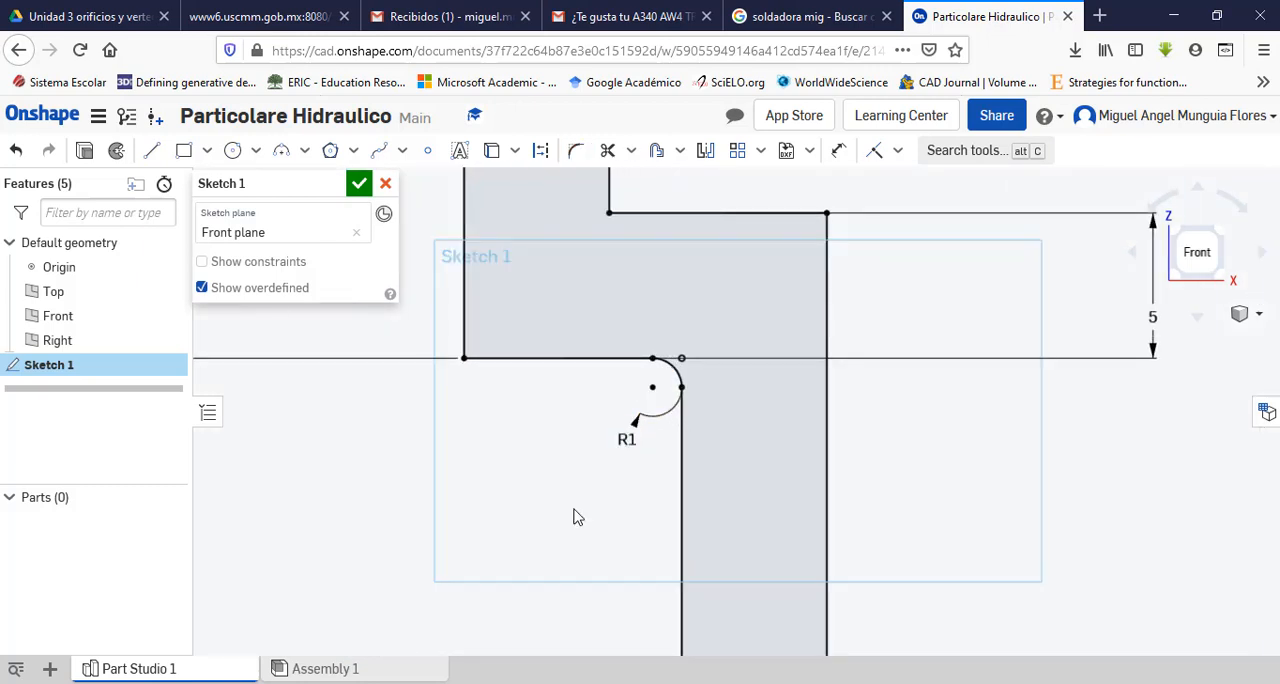
Step: Fillet the lower outer corner of the upper wall with a 1 mm radius and finish the sketch
left_click(575, 150)
left_click(463, 328)
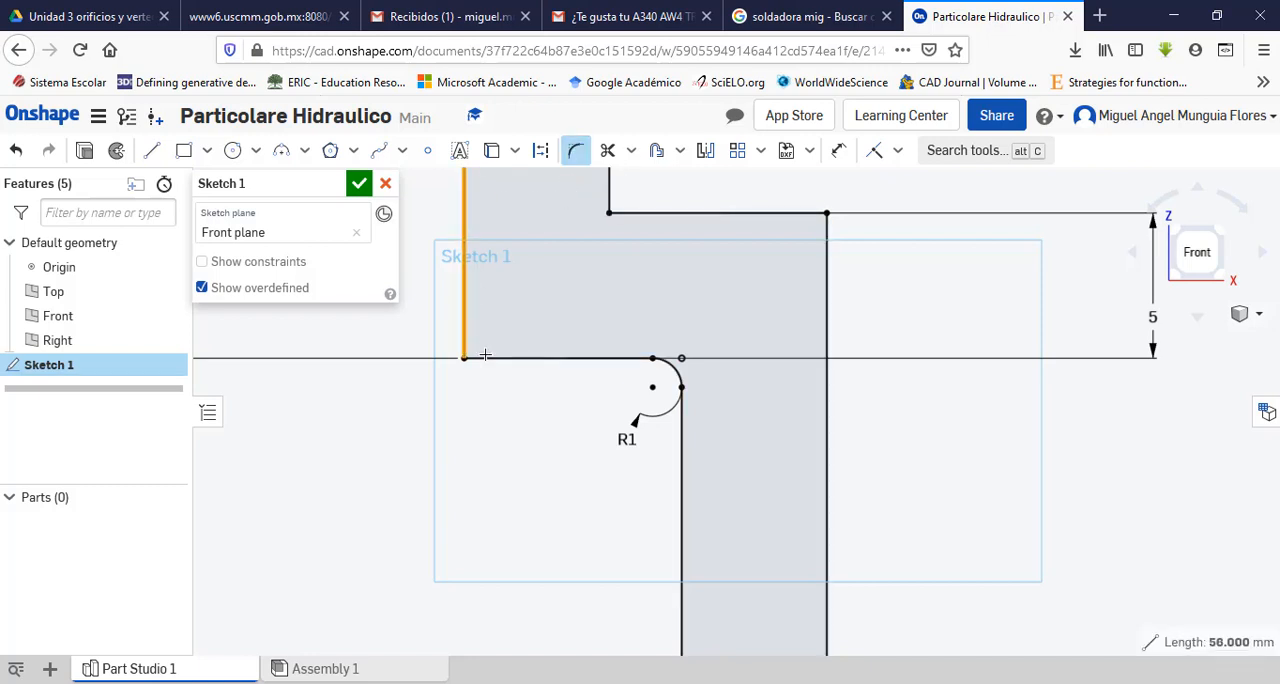
left_click(482, 357)
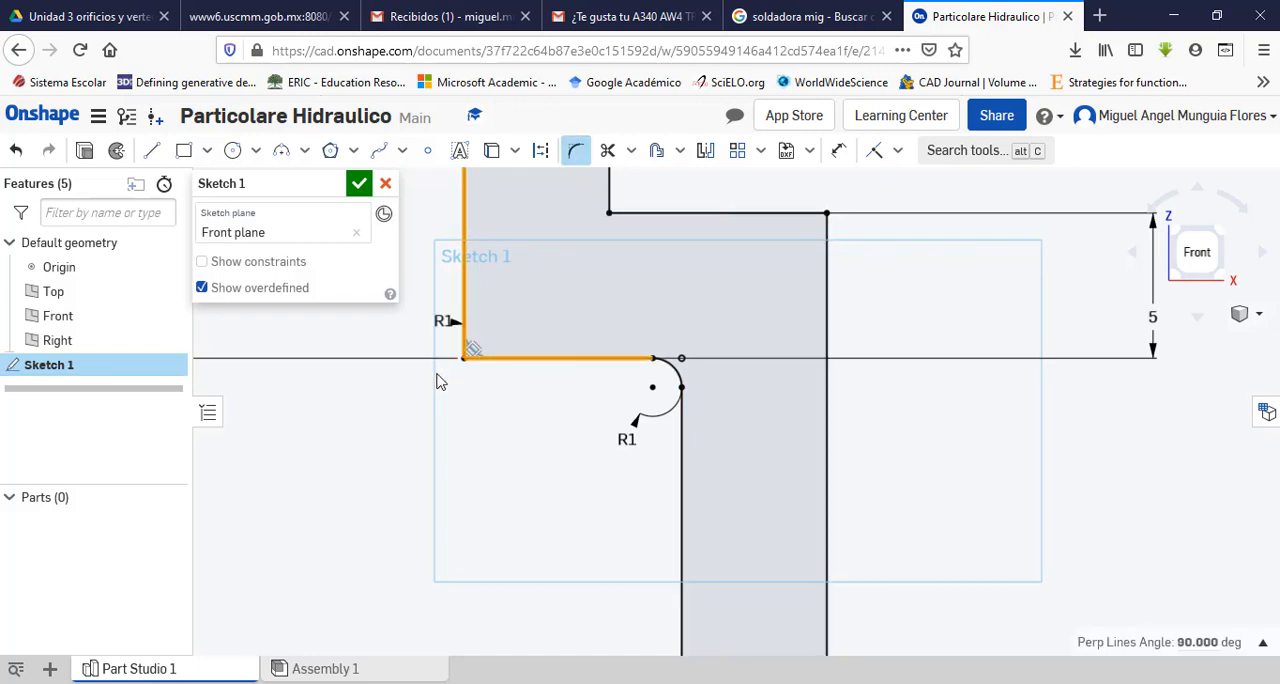
left_click(396, 393)
key("Return")
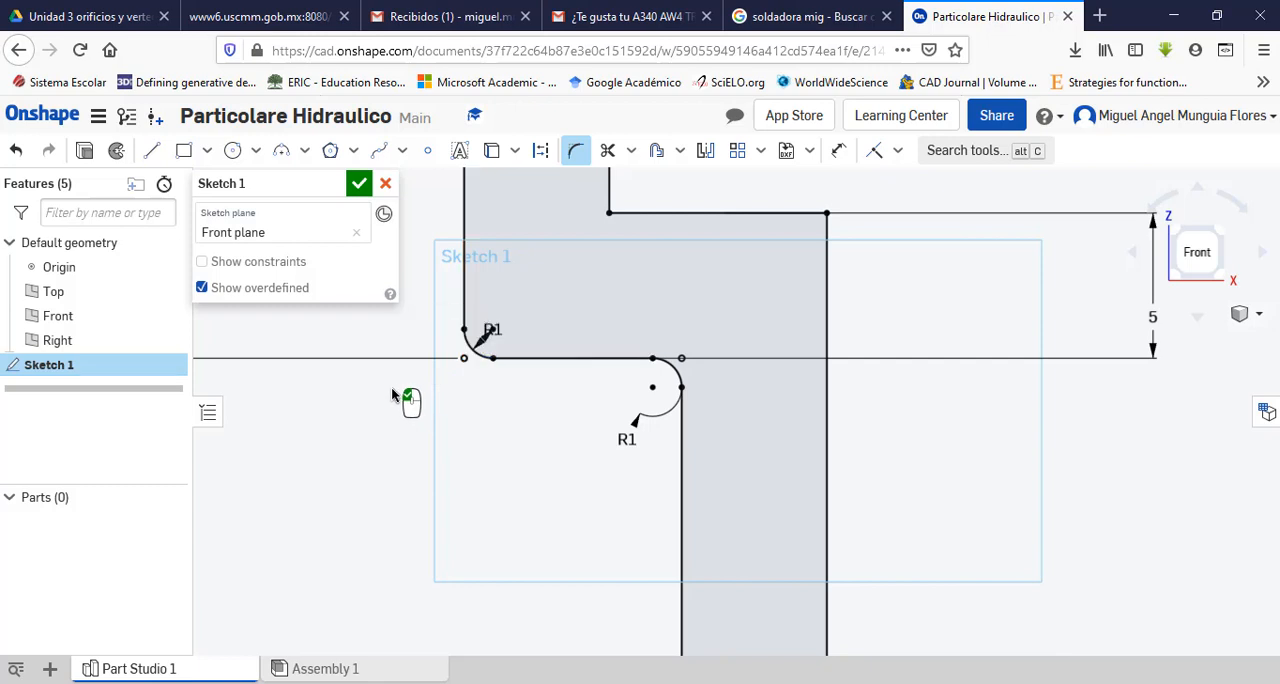
key("Escape")
scroll(489, 457, "down", 6)
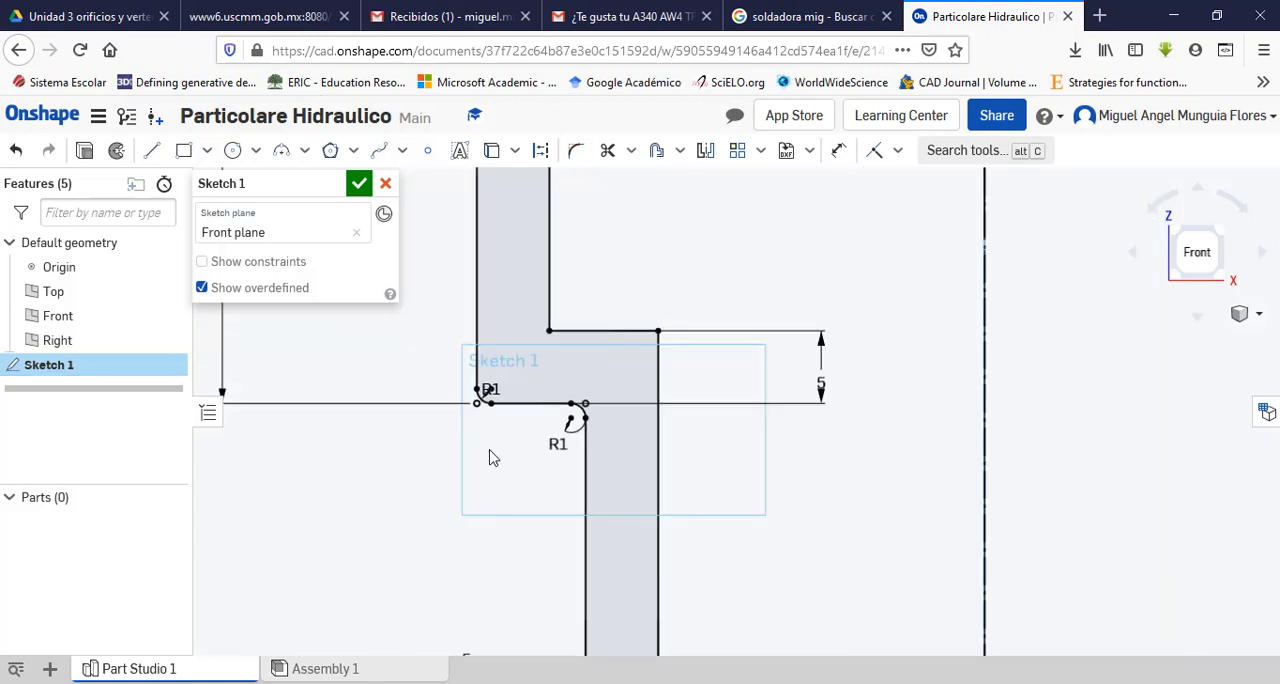
scroll(489, 457, "down", 5)
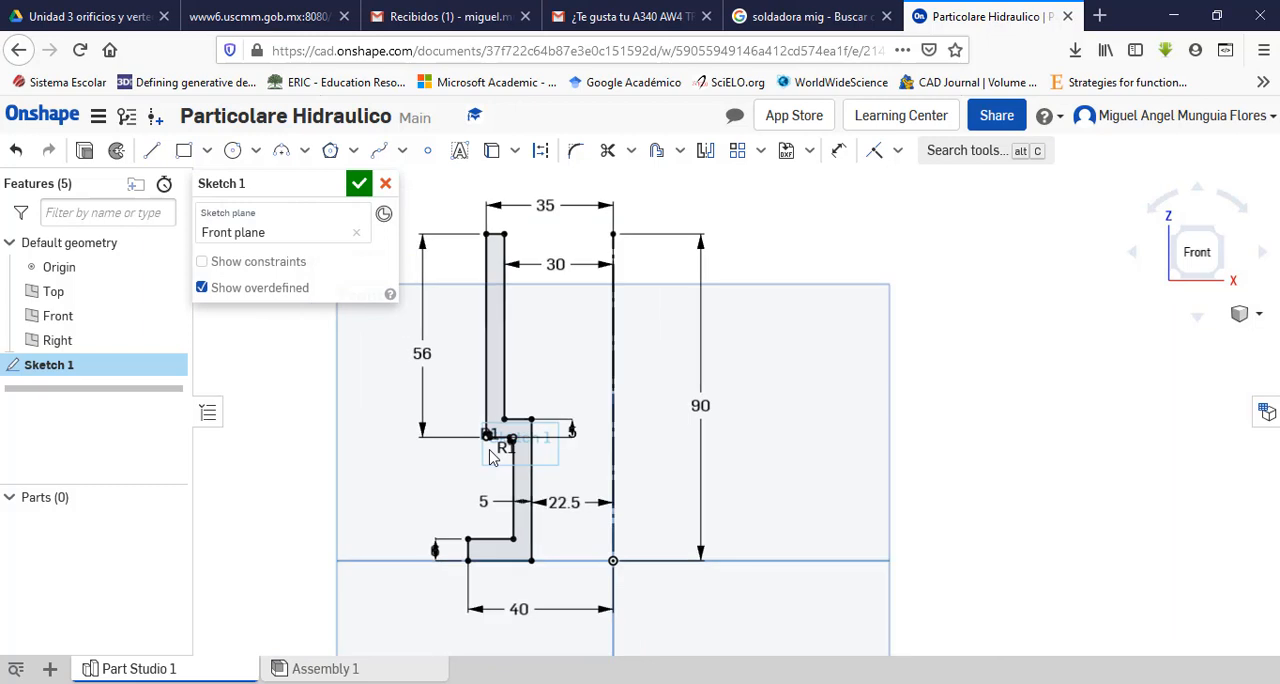
scroll(420, 472, "up", 3)
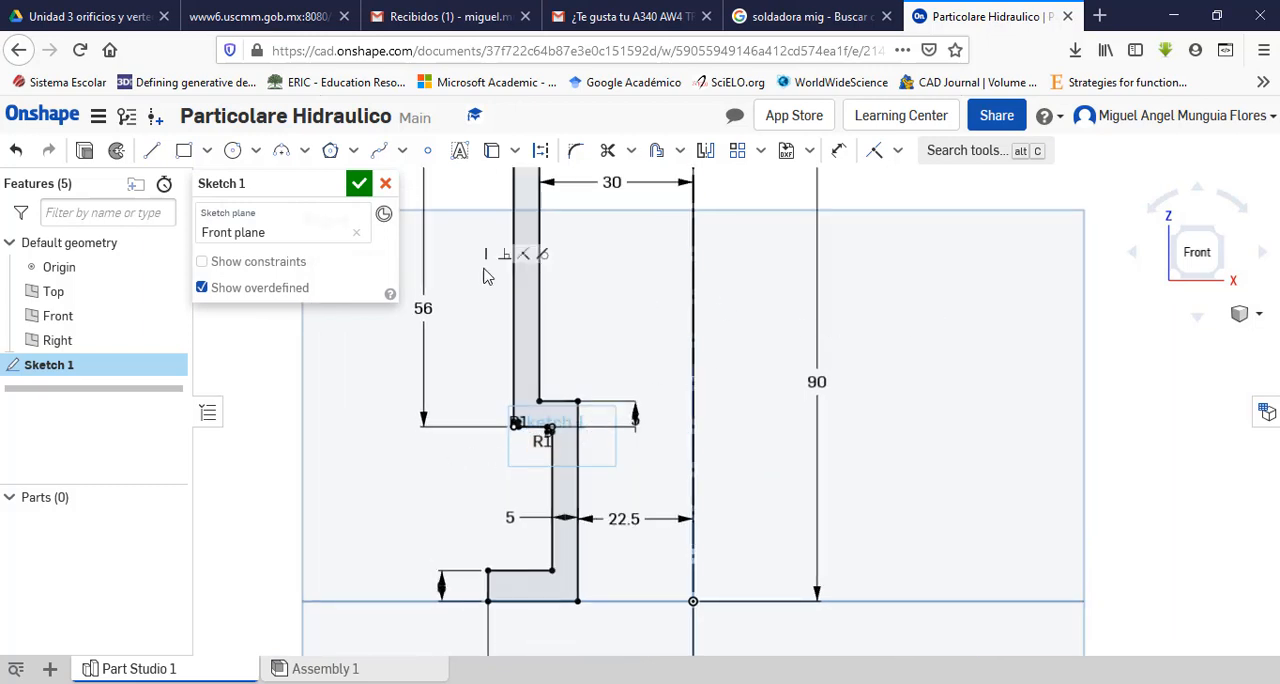
left_click(359, 183)
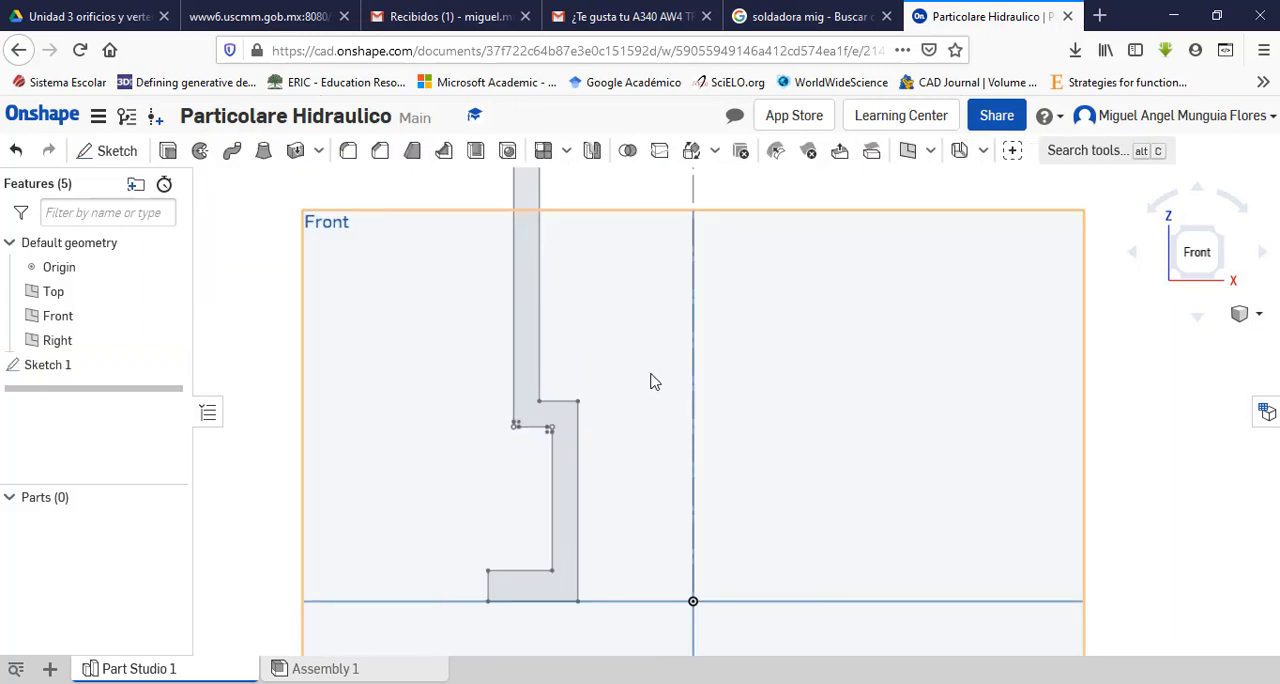
scroll(650, 382, "up", 1)
scroll(650, 382, "down", 3)
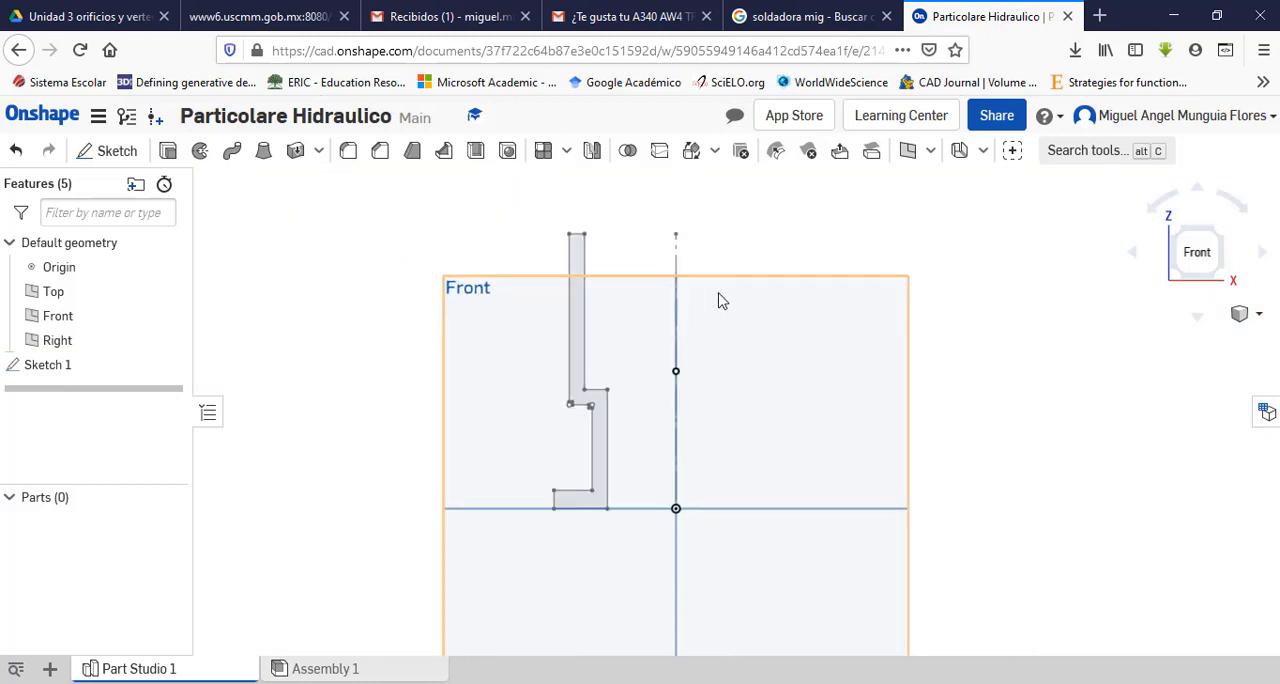
Step: Revolve the wall profile a full turn about the vertical centreline as a new solid
left_click(200, 150)
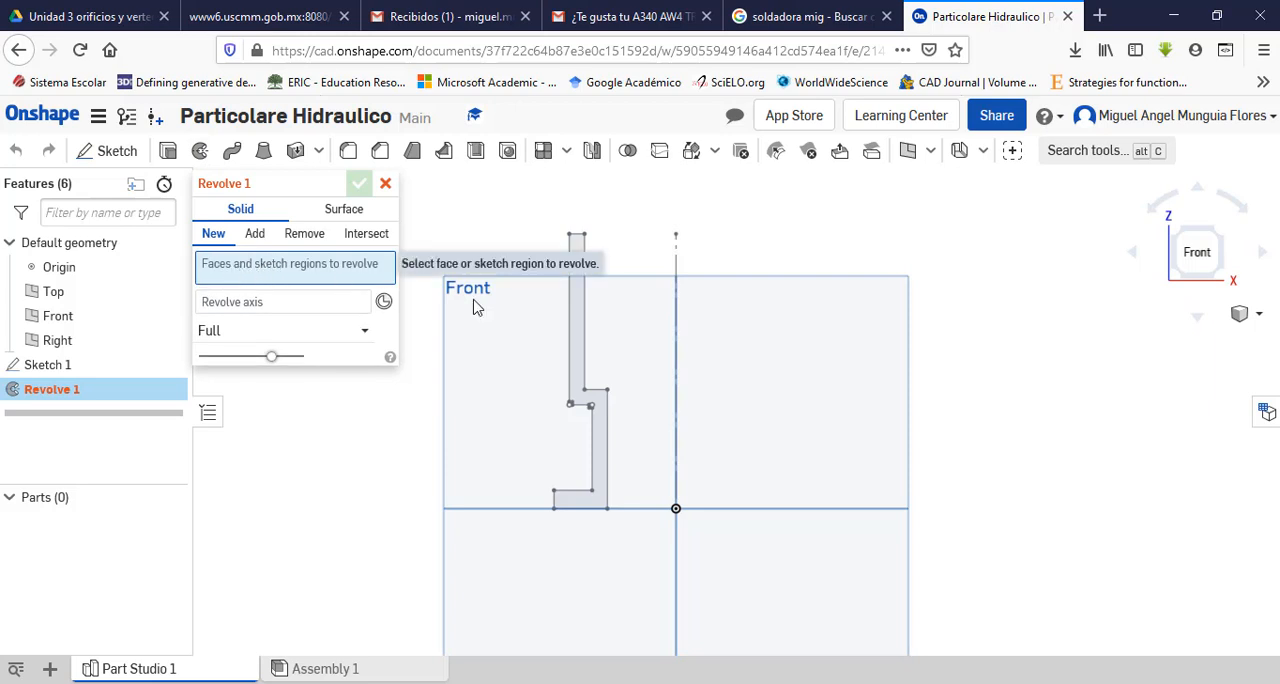
left_click(583, 334)
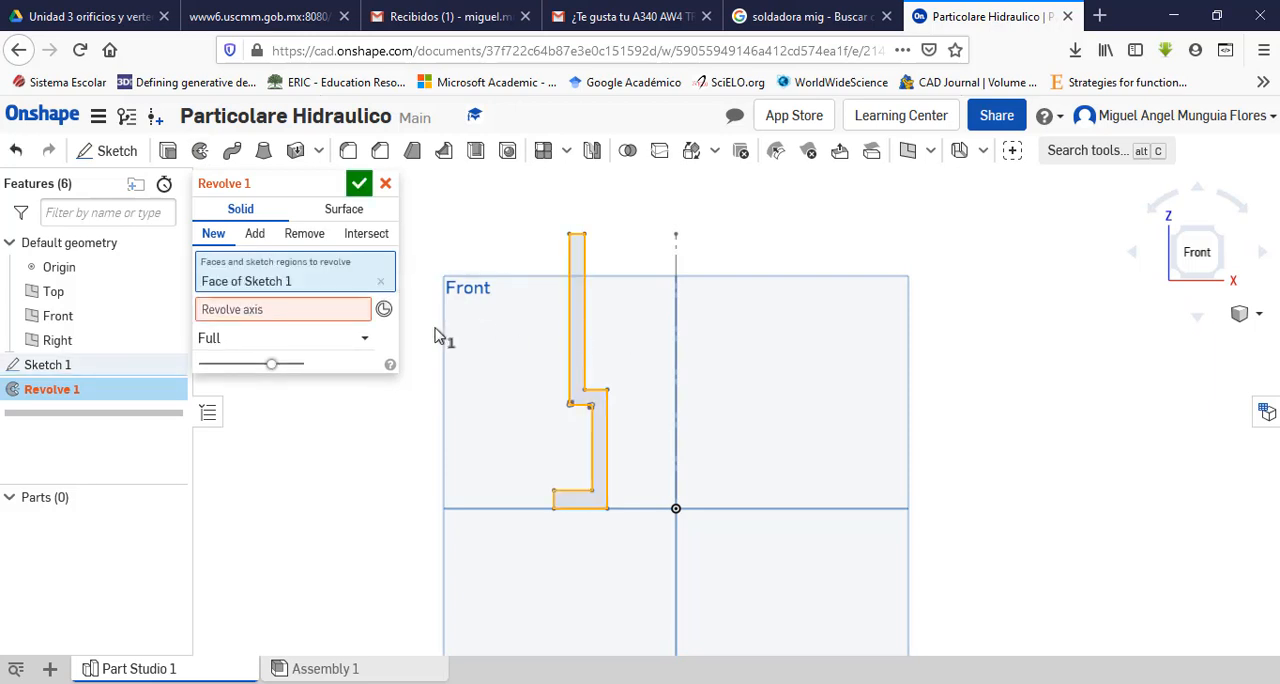
left_click(247, 315)
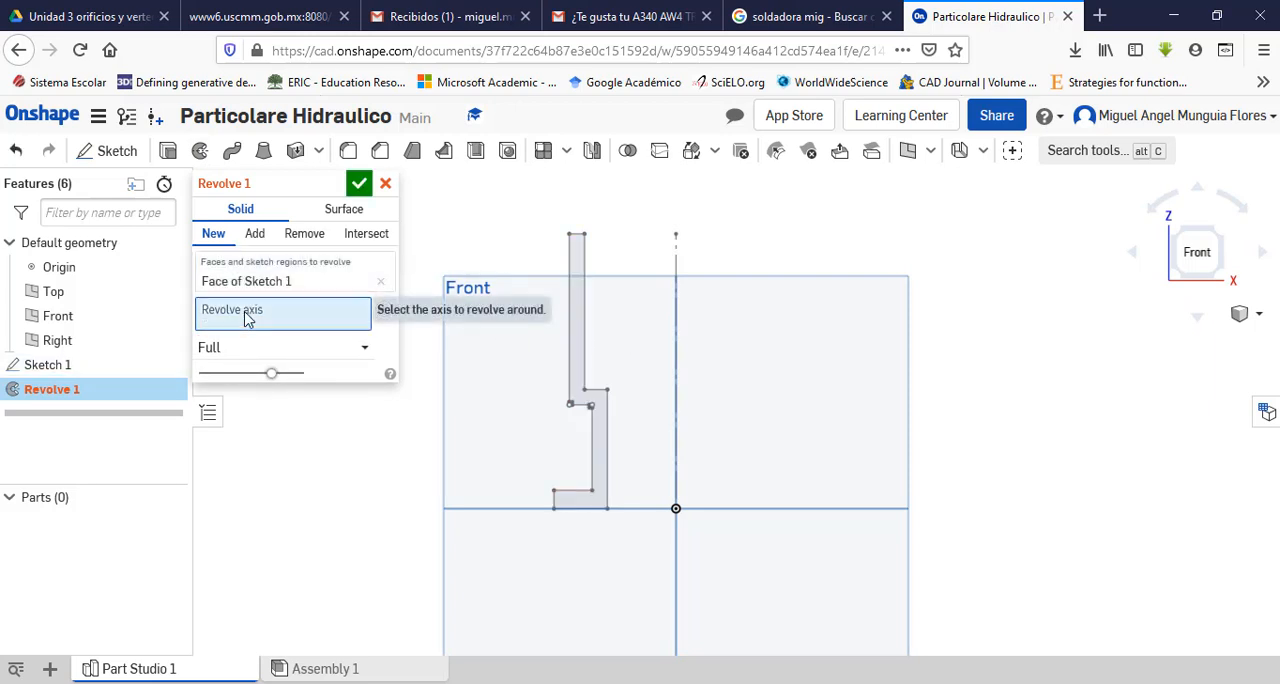
left_click(675, 360)
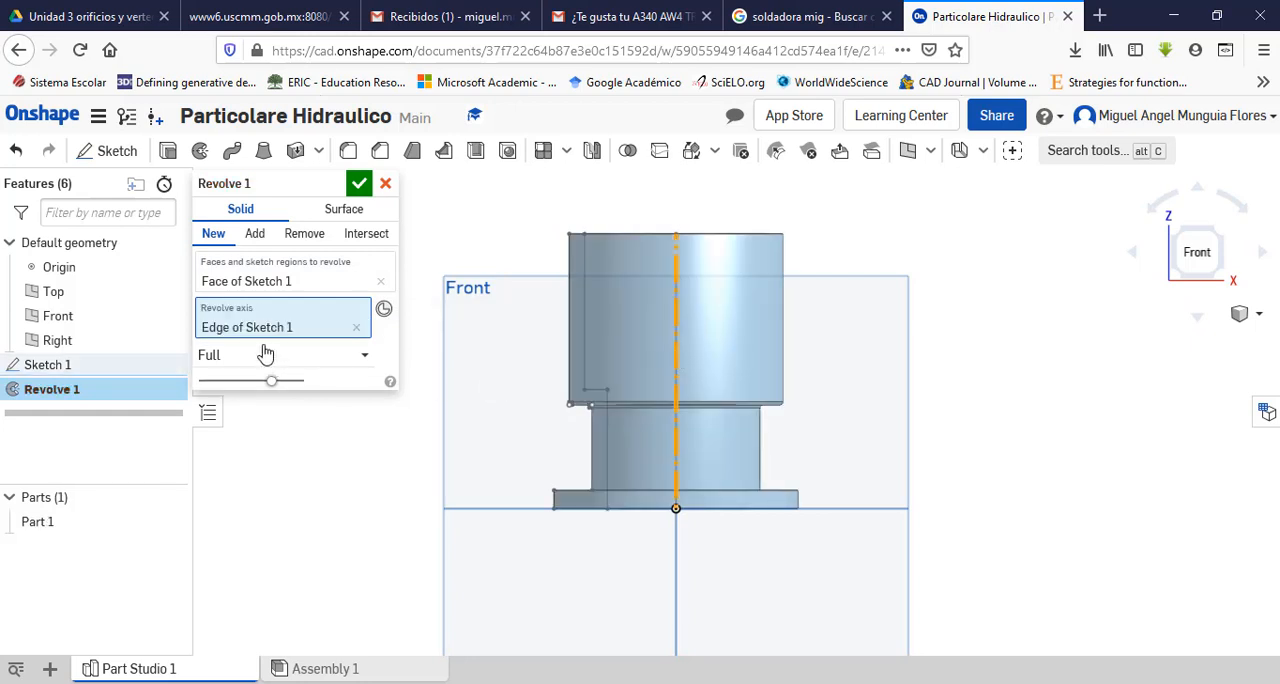
left_click(357, 190)
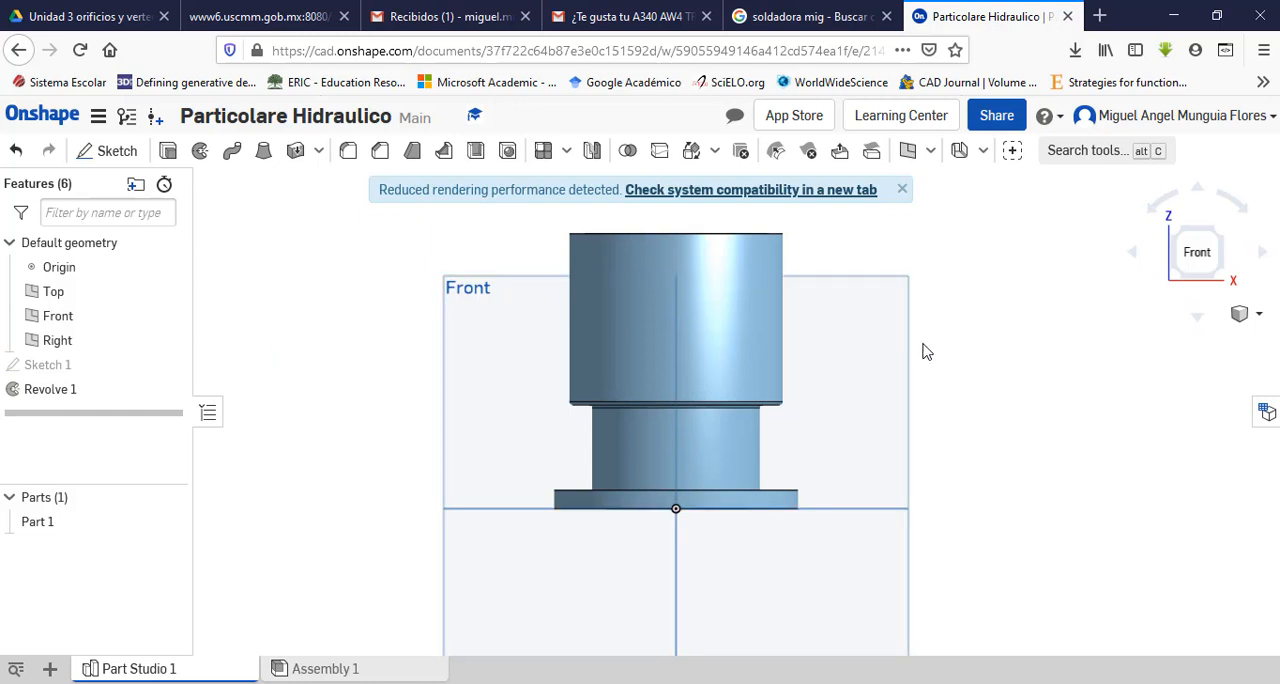
Step: Inspect the revolved body's open top, shoulder and base flange from an angled view, and dismiss the rendering performance notice
middle_click_drag(923, 343, 884, 393)
right_click_drag(944, 367, 915, 398)
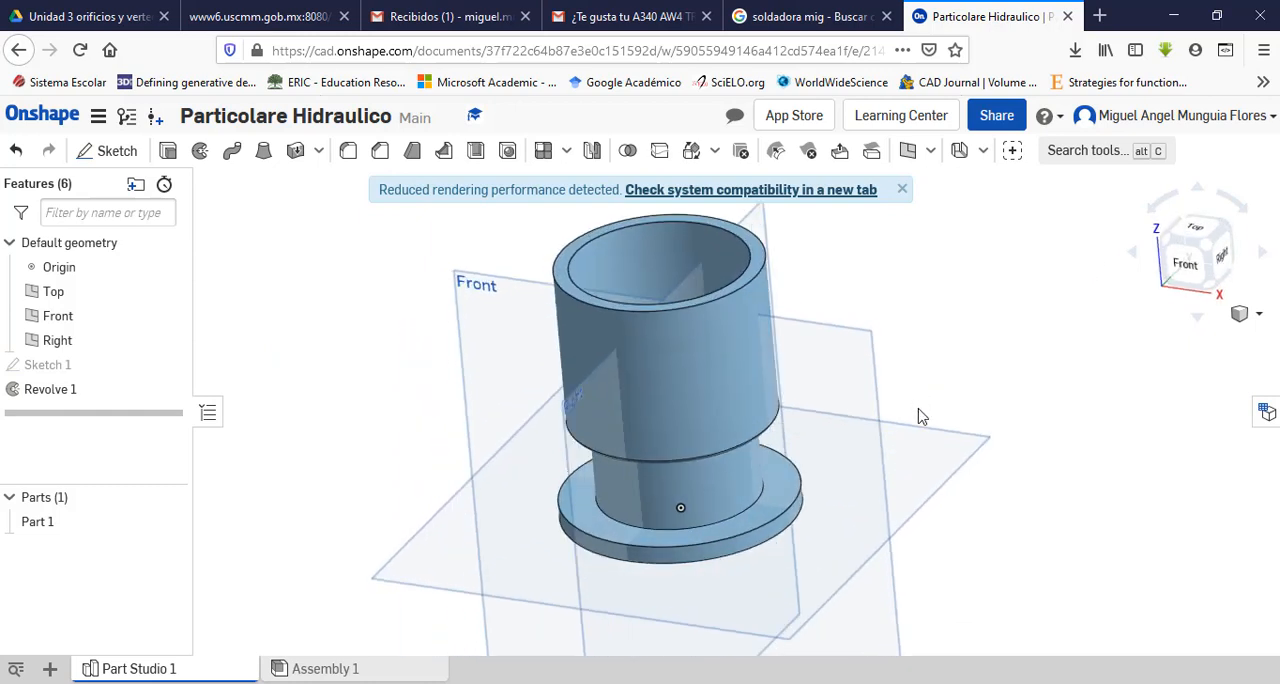
scroll(922, 418, "up", 3)
scroll(922, 418, "down", 3)
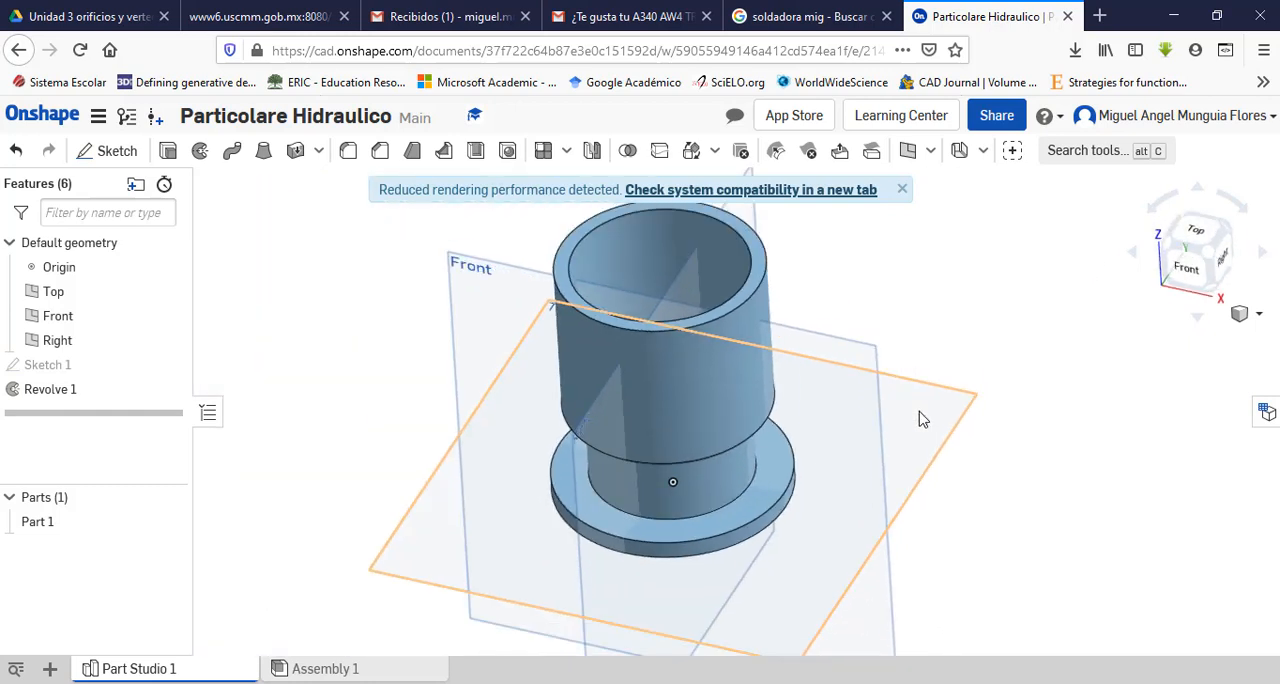
left_click(904, 193)
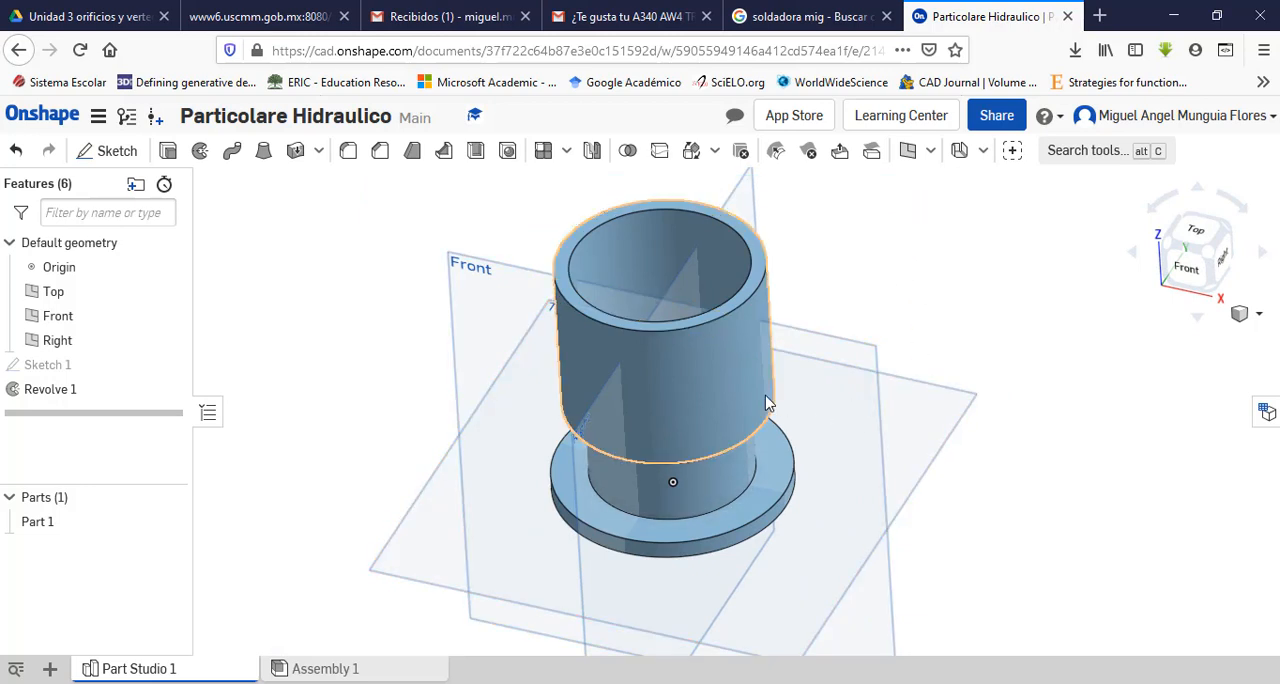
scroll(758, 460, "up", 3)
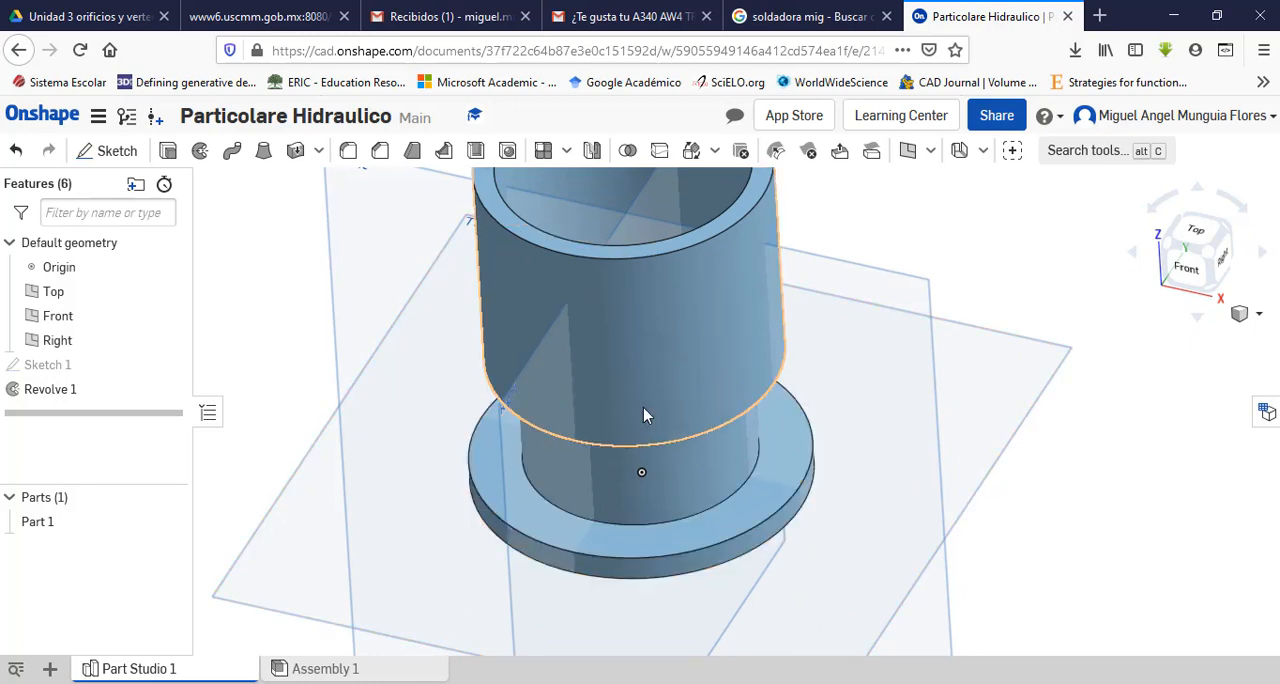
scroll(681, 406, "up", 3)
scroll(681, 406, "down", 4)
scroll(681, 413, "down", 2)
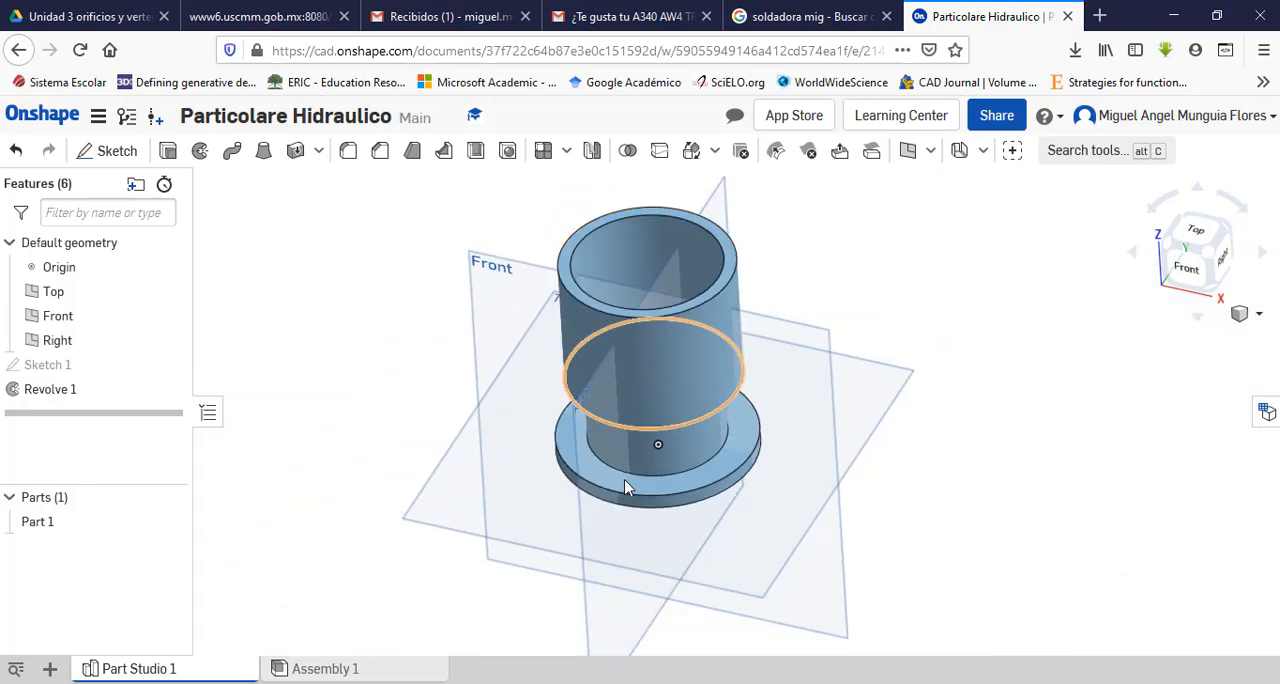
Step: Create a reference plane offset 40 mm from the Front plane, in front of the revolved body
left_click(930, 150)
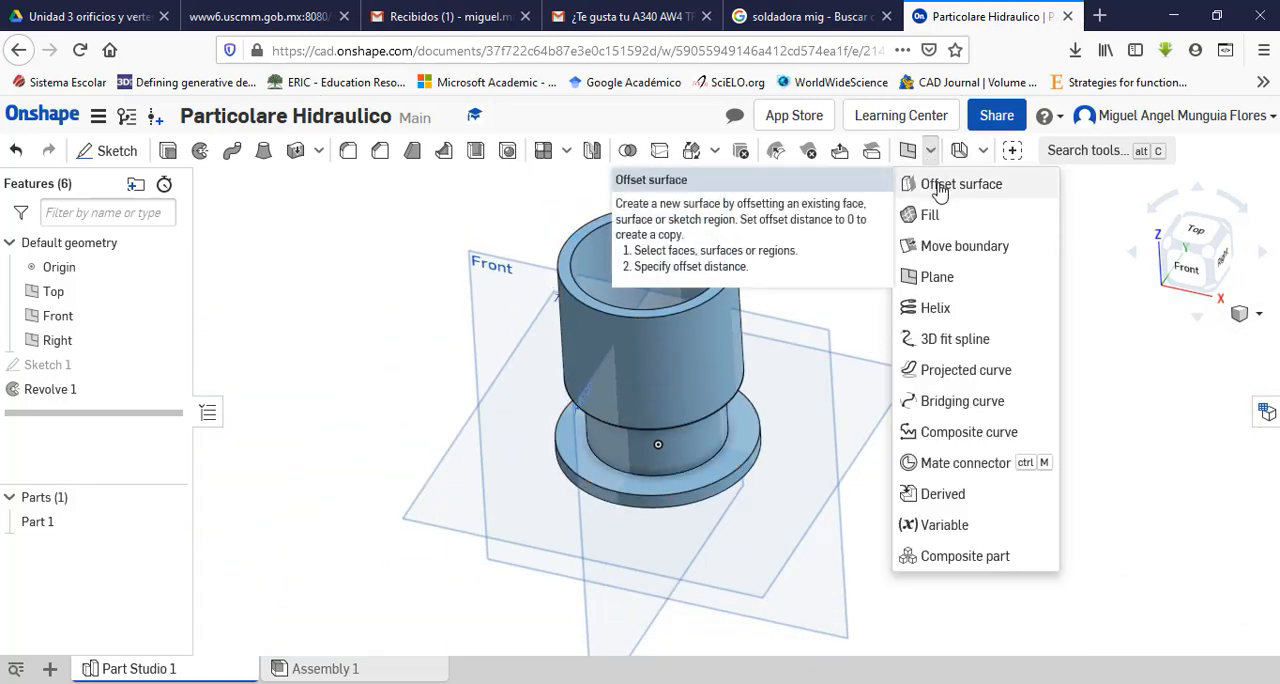
left_click(935, 280)
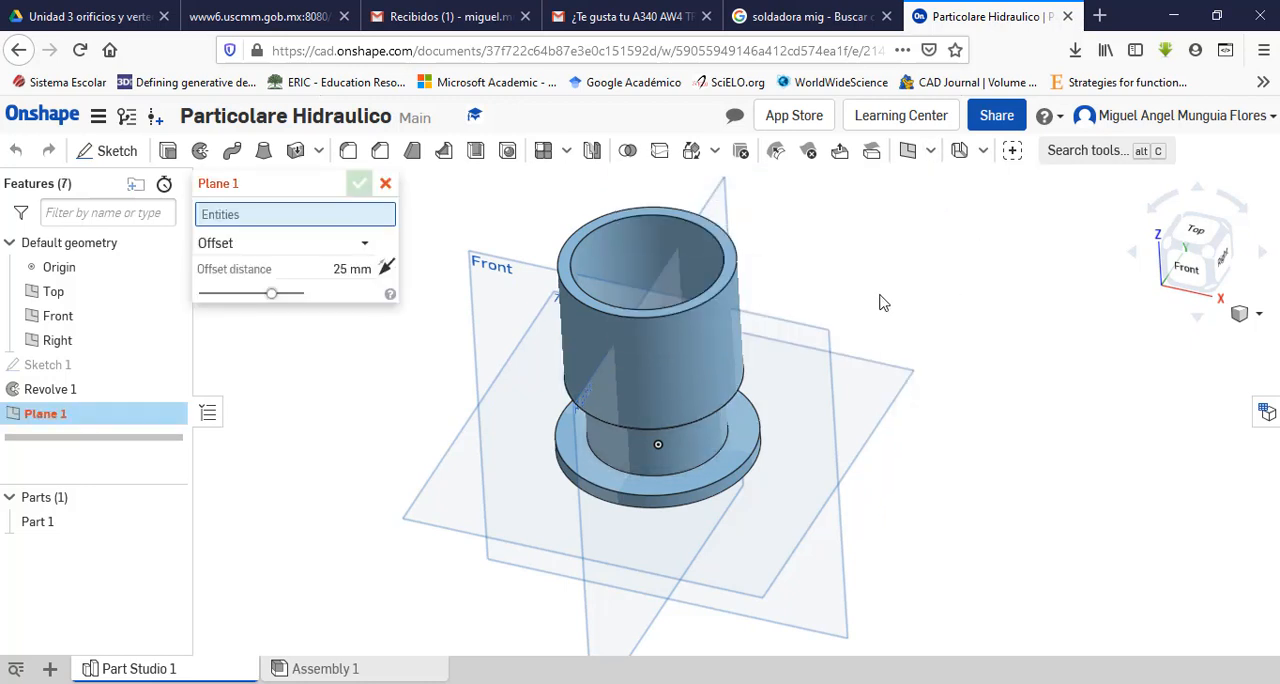
left_click(815, 343)
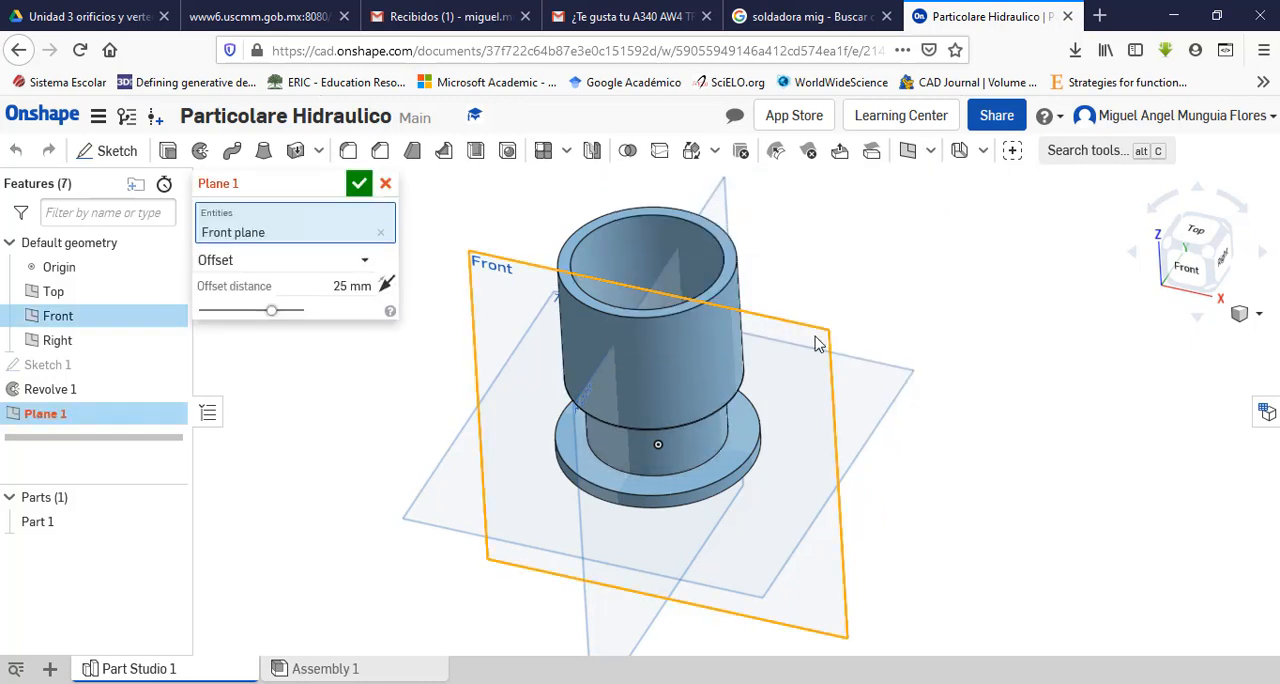
left_click(353, 288)
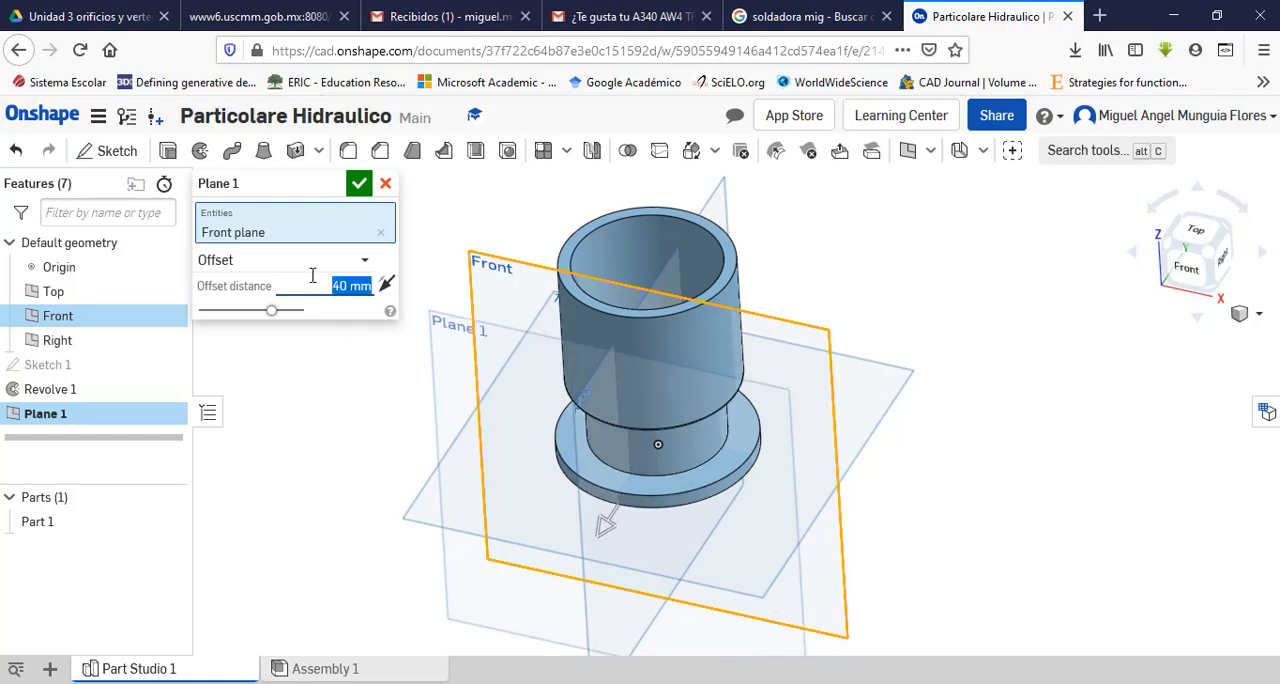
left_click(358, 186)
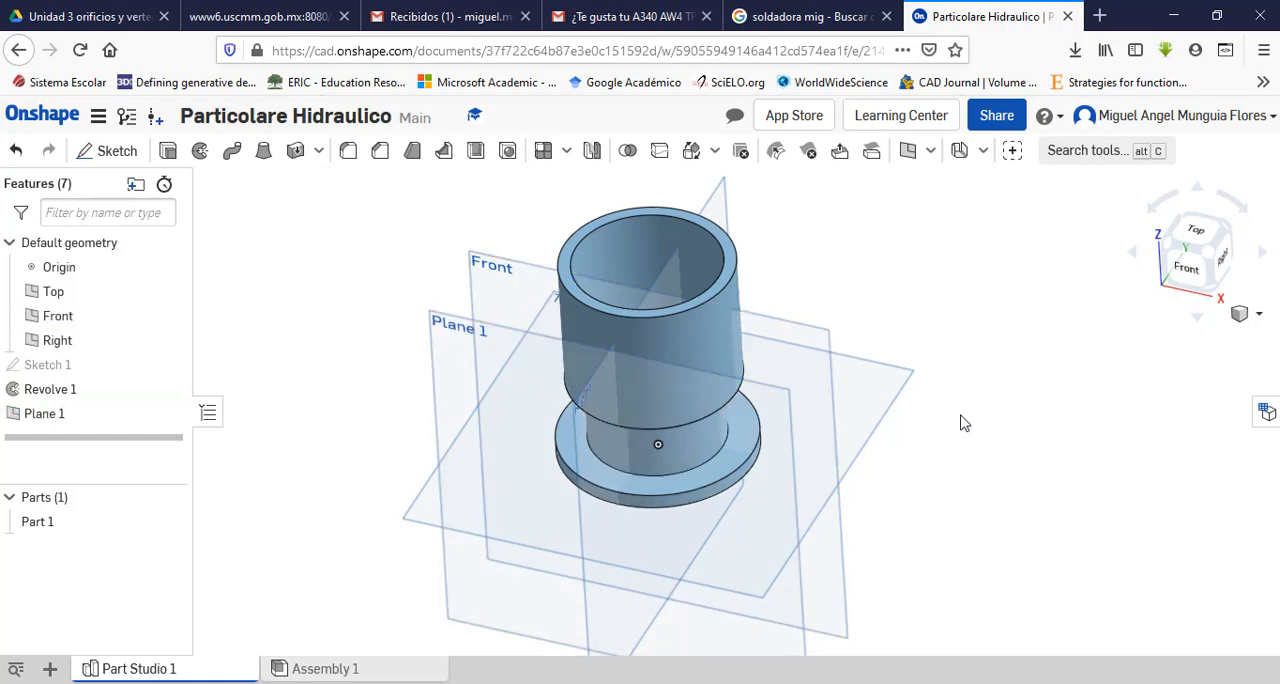
middle_click_drag(997, 437, 1003, 376)
right_click_drag(1003, 376, 912, 362)
scroll(571, 434, "down", 5)
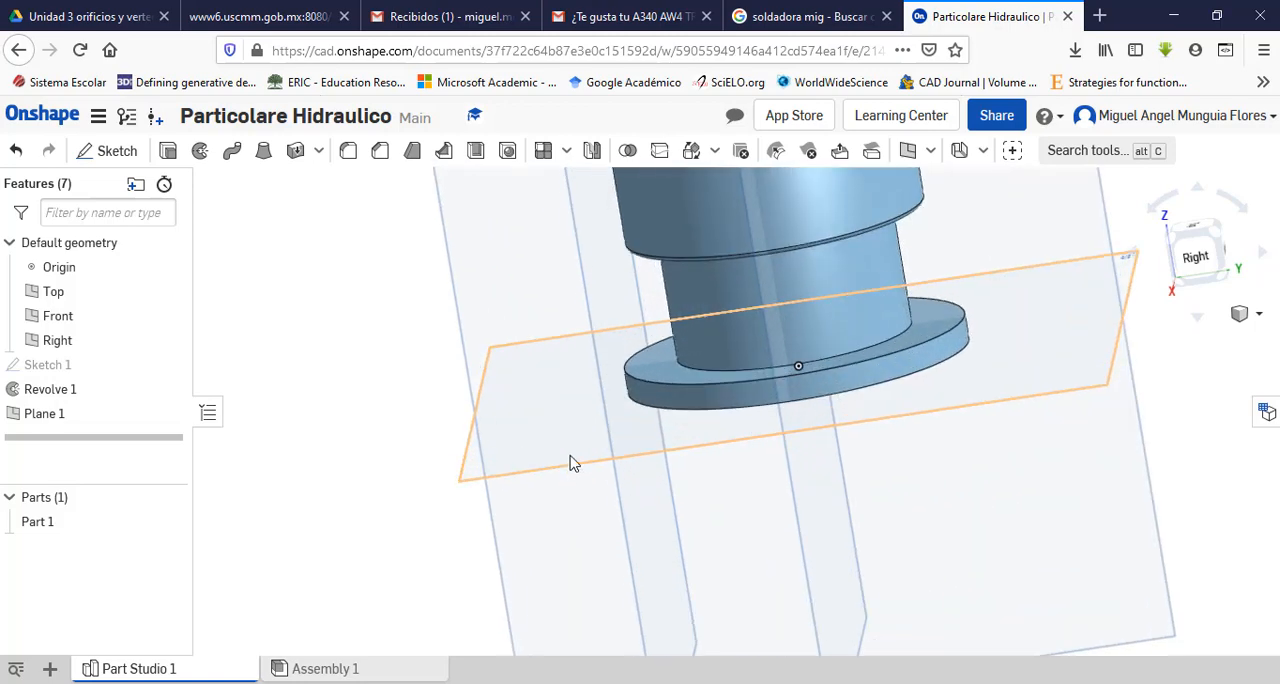
Step: Start a new sketch on the 40 mm offset plane and view it straight from the front
right_click_drag(577, 383, 679, 363)
scroll(689, 401, "up", 5)
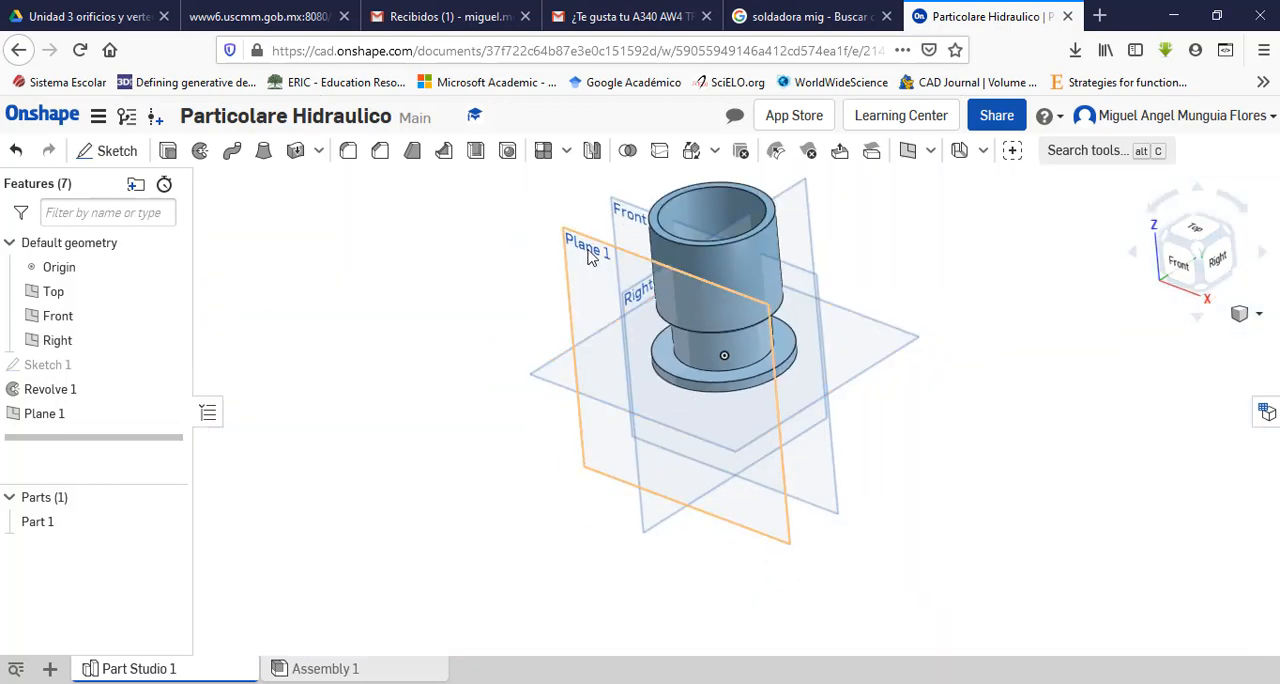
left_click(594, 258)
left_click(117, 151)
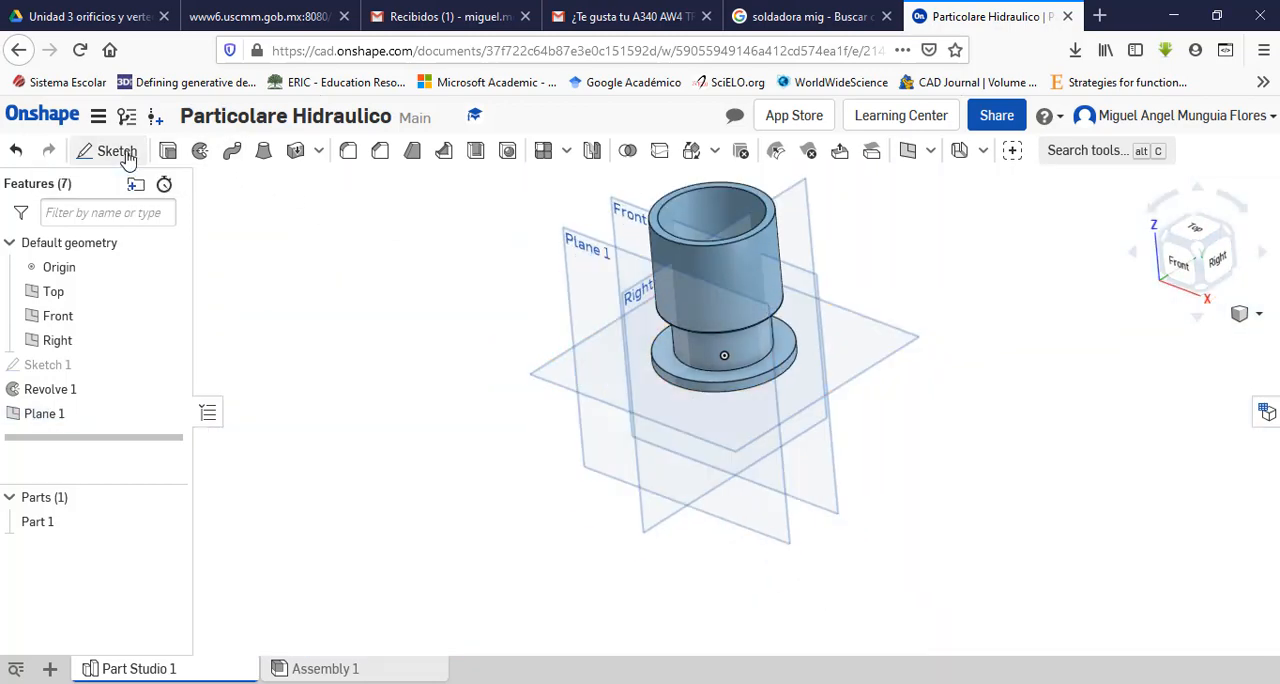
left_click(1186, 268)
scroll(790, 416, "up", 8)
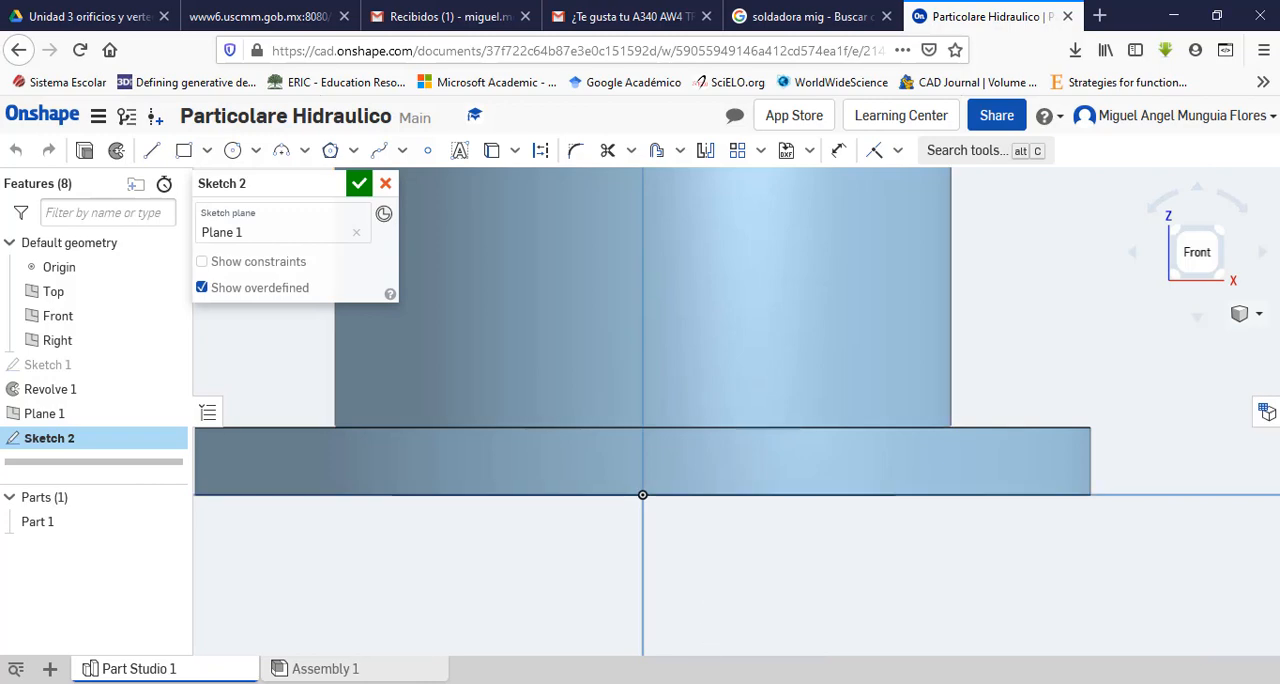
Step: Check the lower boss in the PDF drawing and sketch a circle about 7.7 mm in diameter beside the vertical axis, on its +X side
key("alt+Tab")
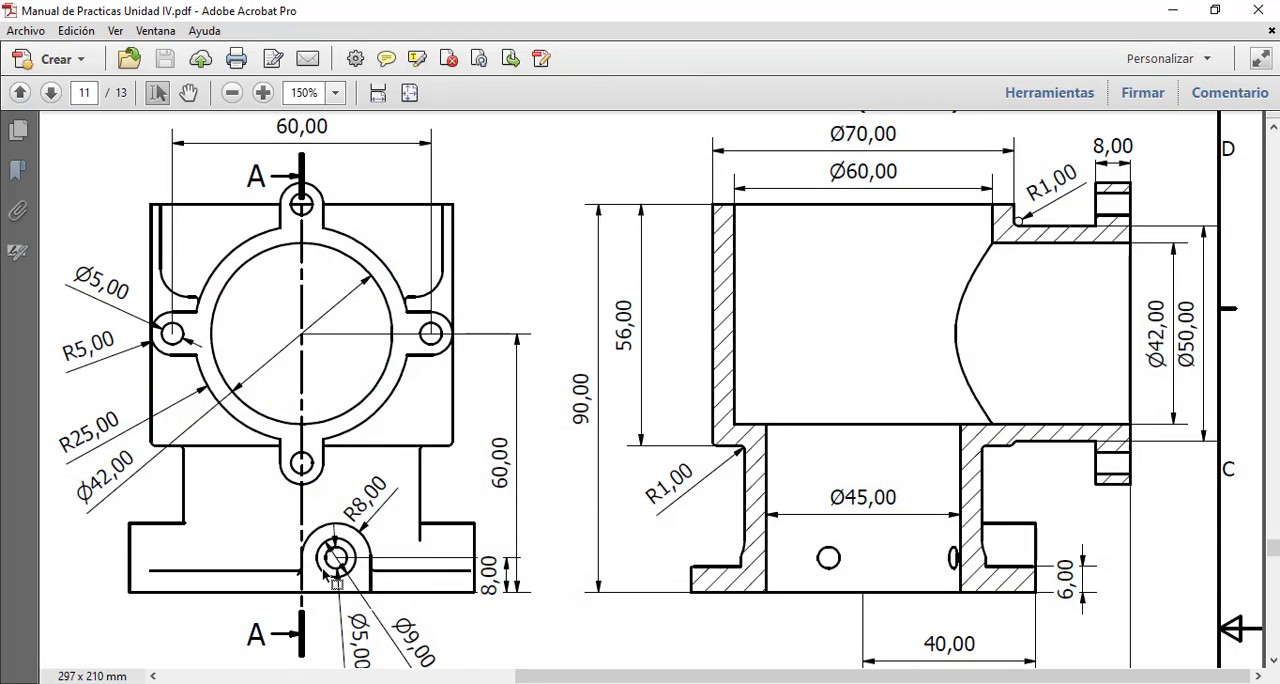
scroll(755, 584, "down", 6)
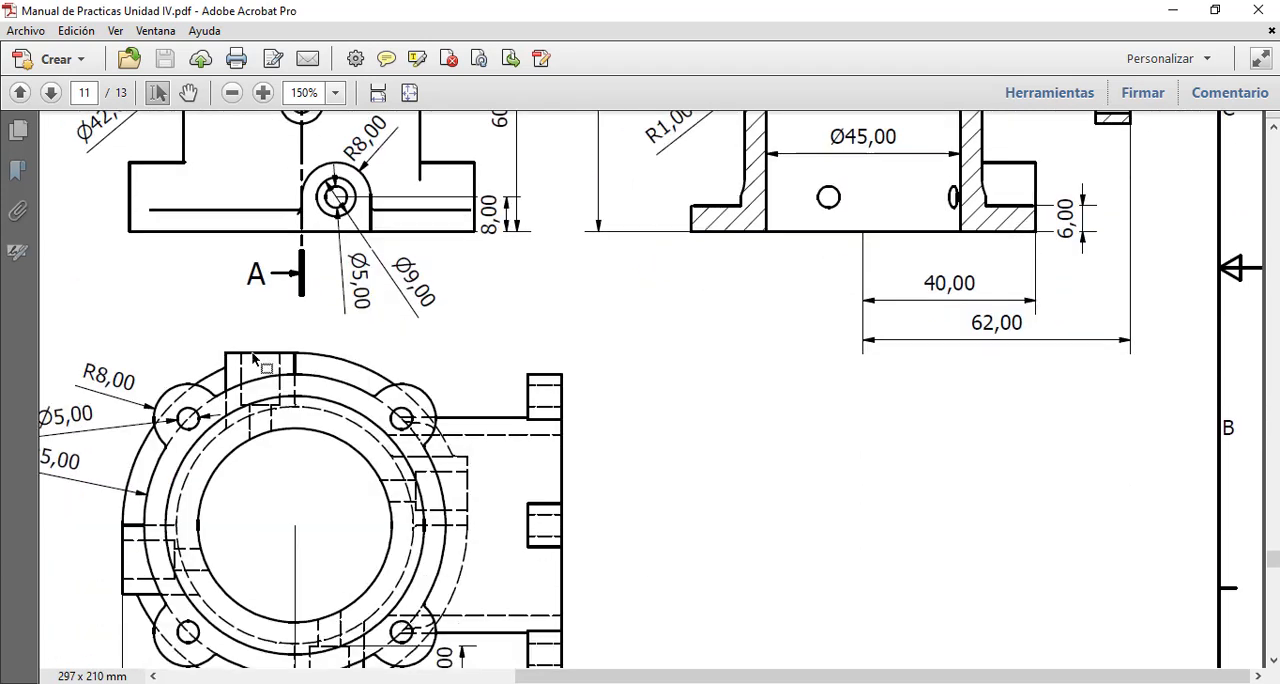
scroll(393, 370, "up", 5)
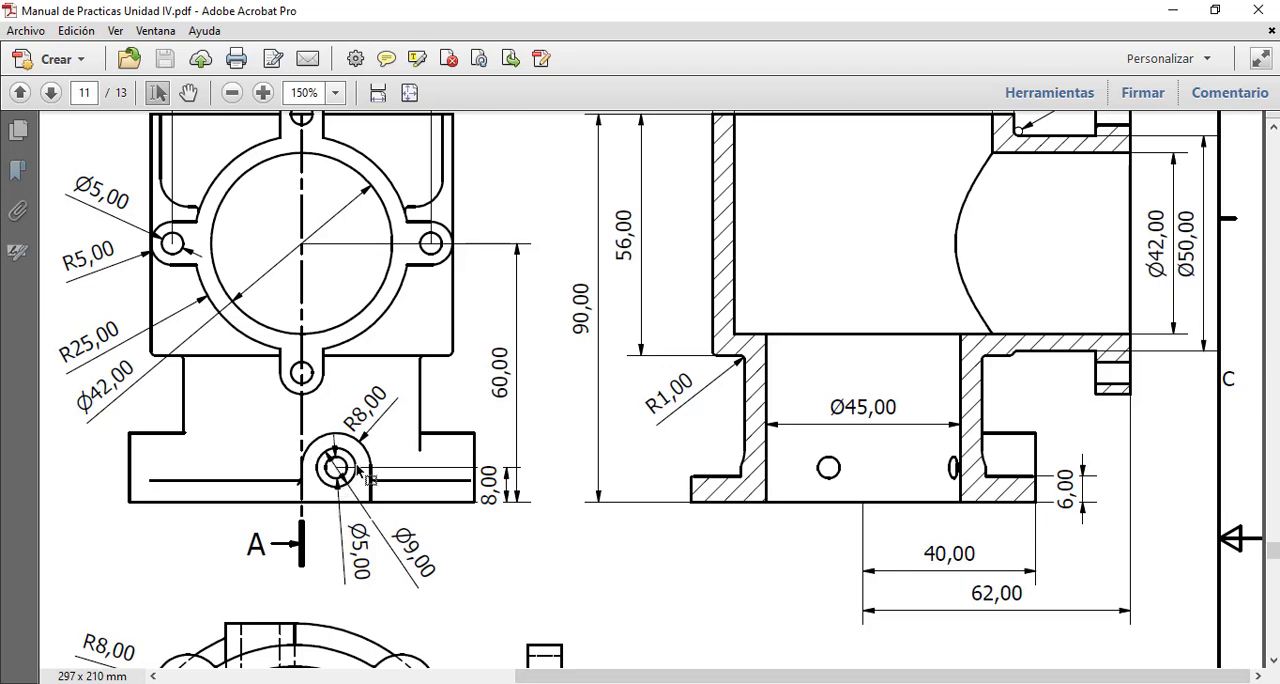
key("alt+Tab")
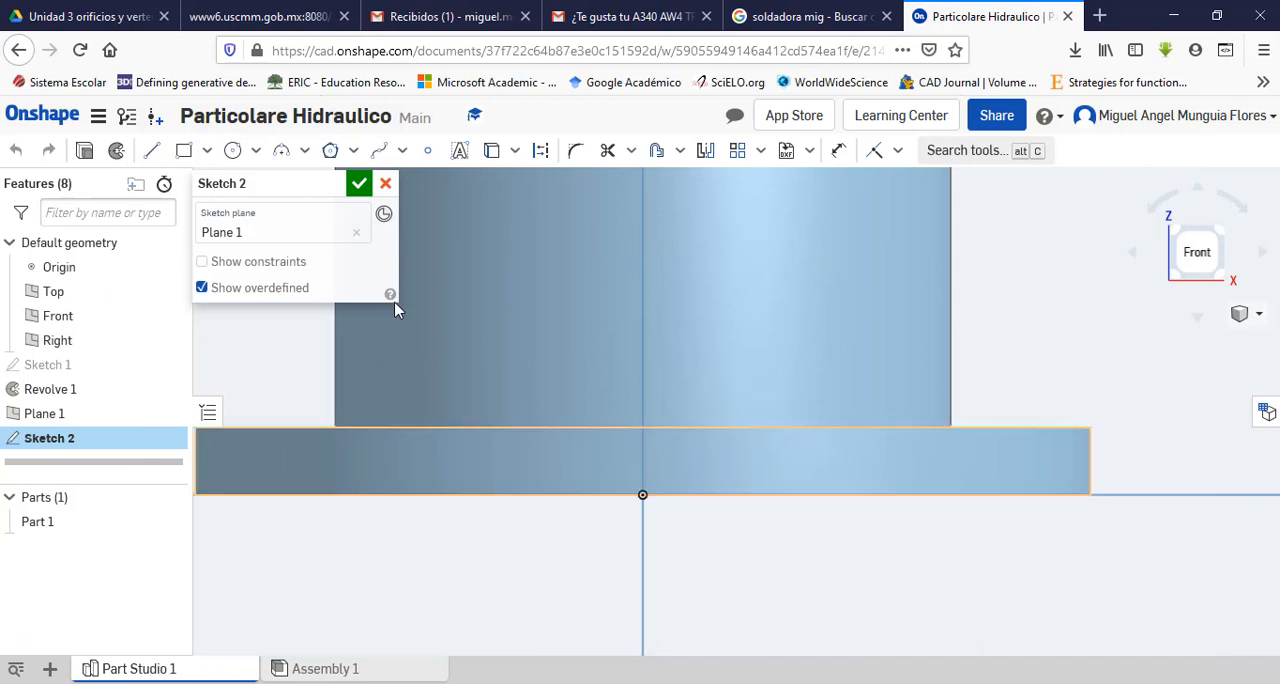
left_click(232, 150)
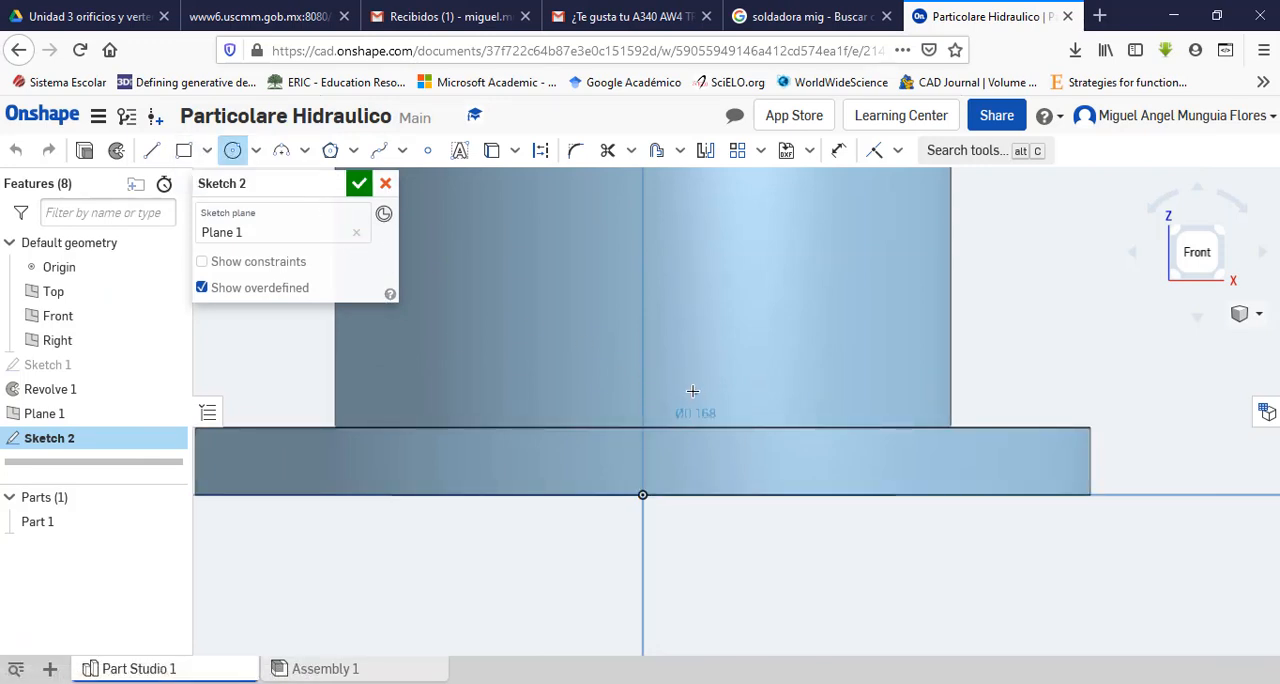
left_click(694, 391)
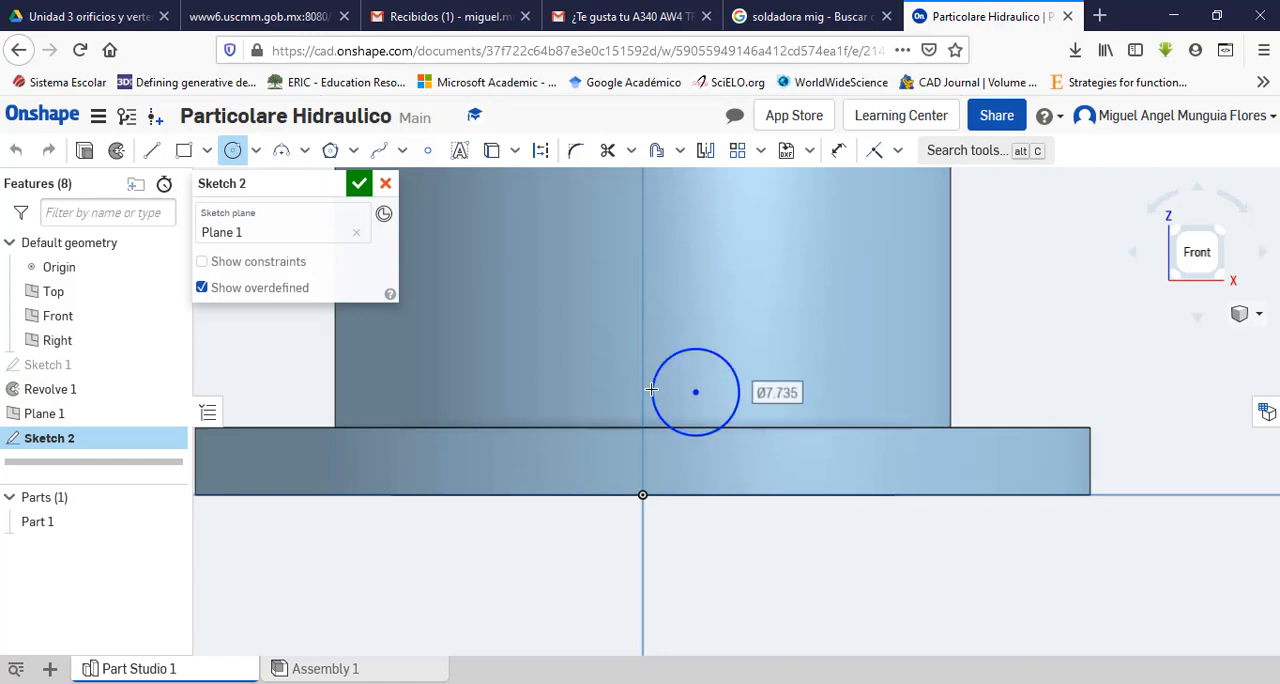
left_click(651, 389)
key("Escape")
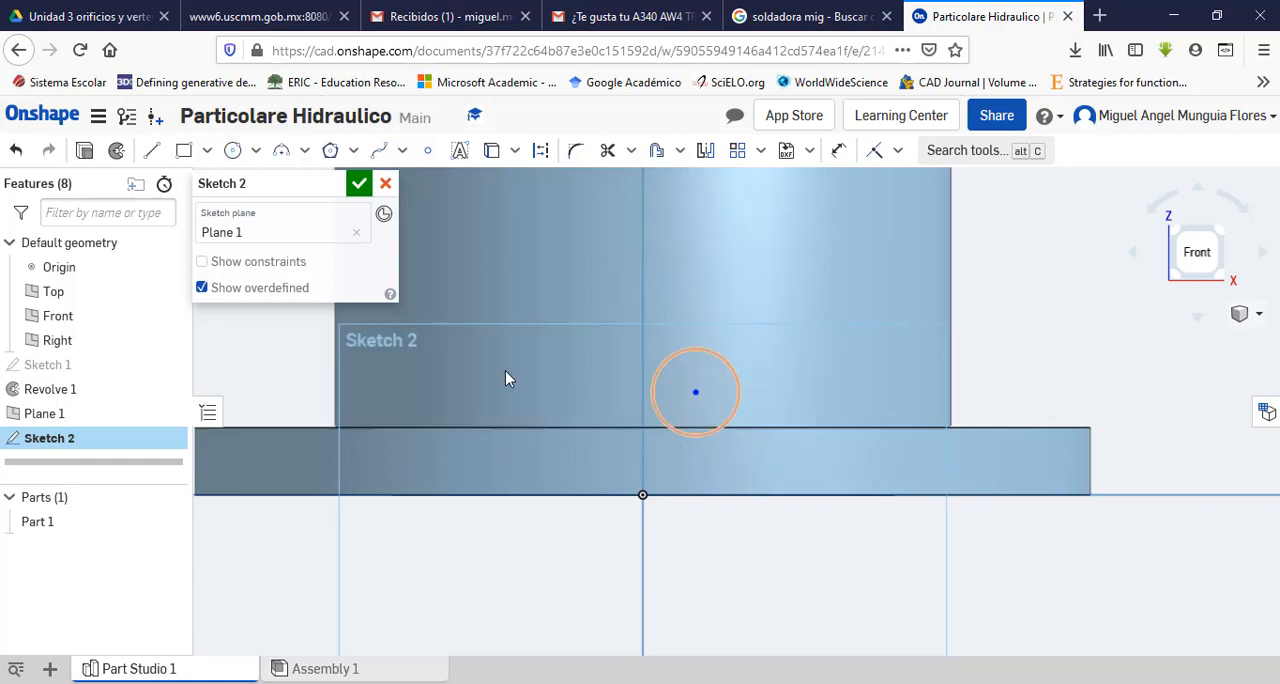
Step: Sketch a vertical line about 9.2 mm long from the origin up to the height of the circle's centre
left_click(151, 150)
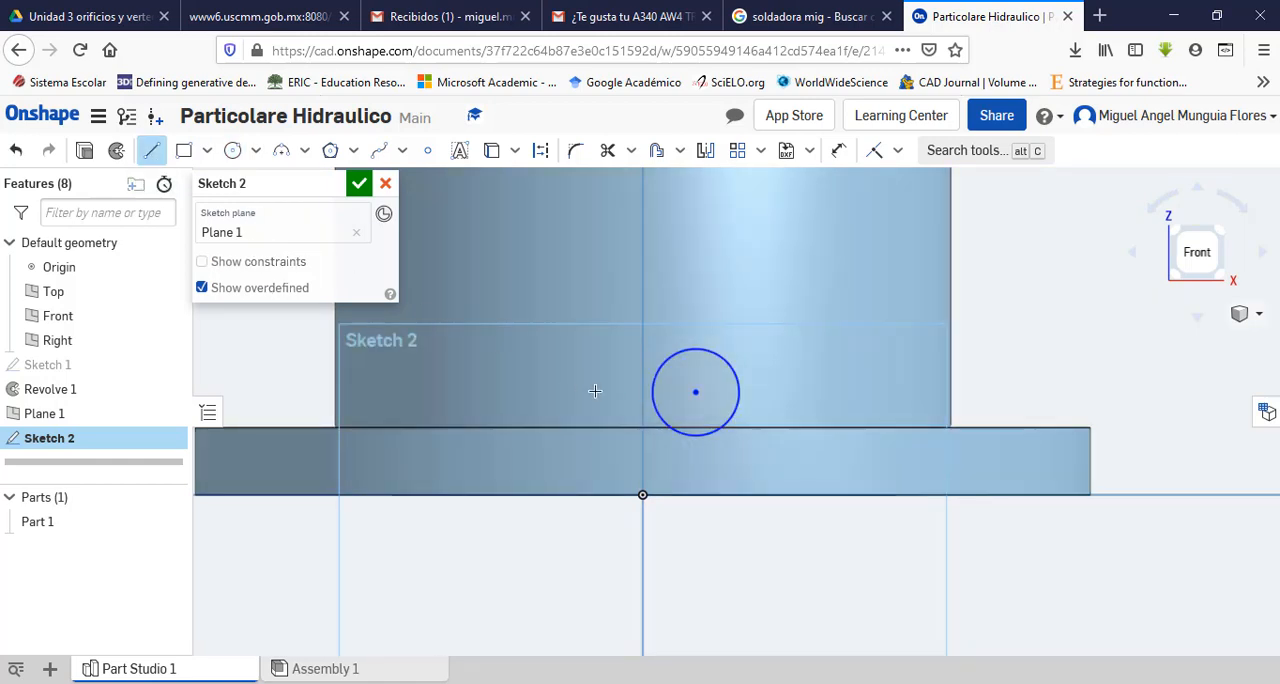
left_click(642, 496)
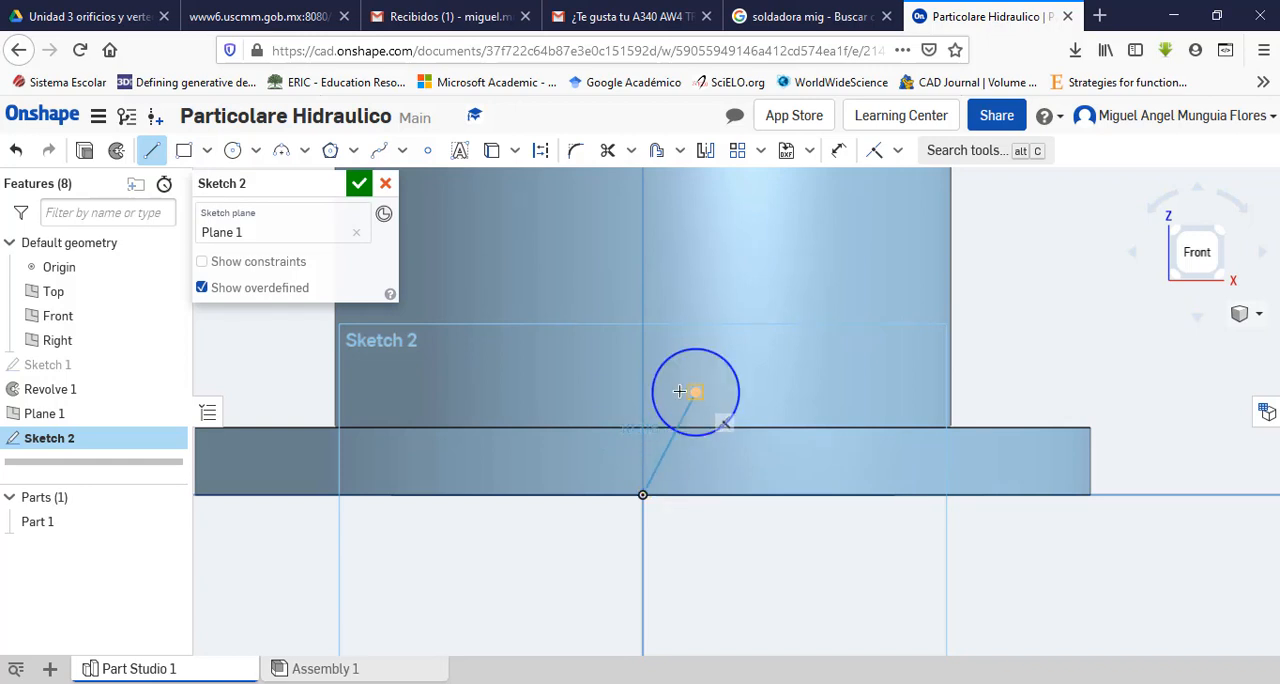
left_click(641, 389)
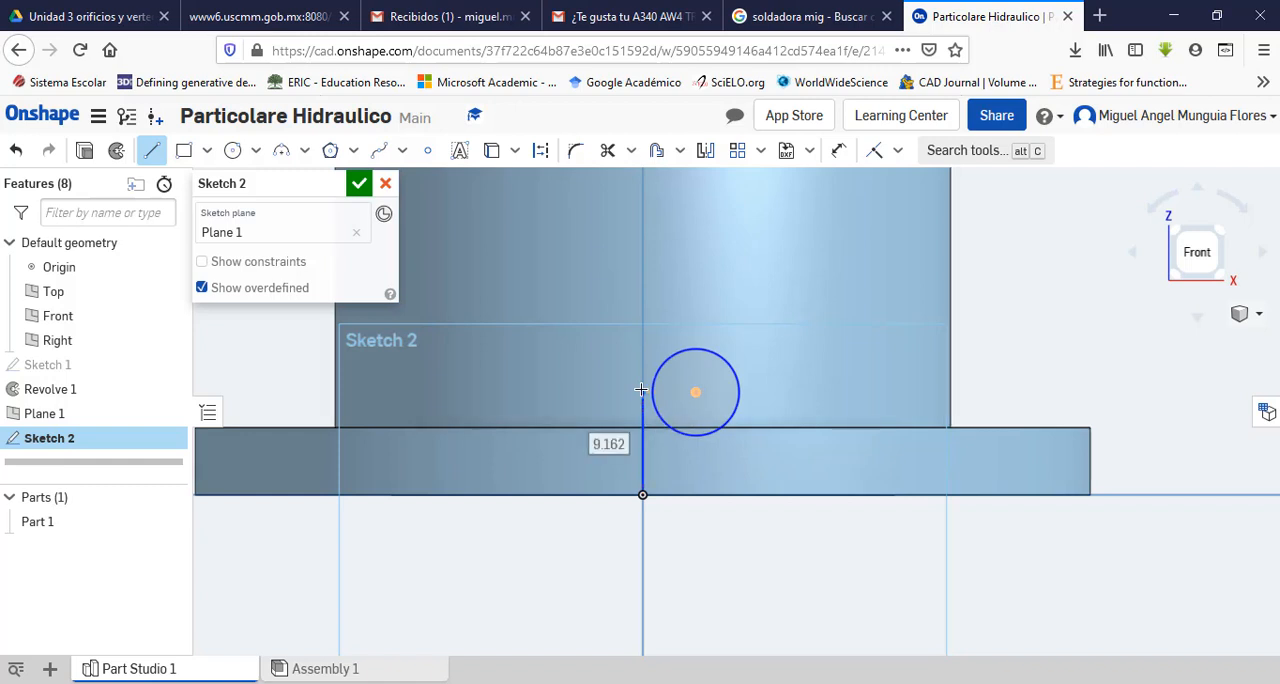
key("Escape")
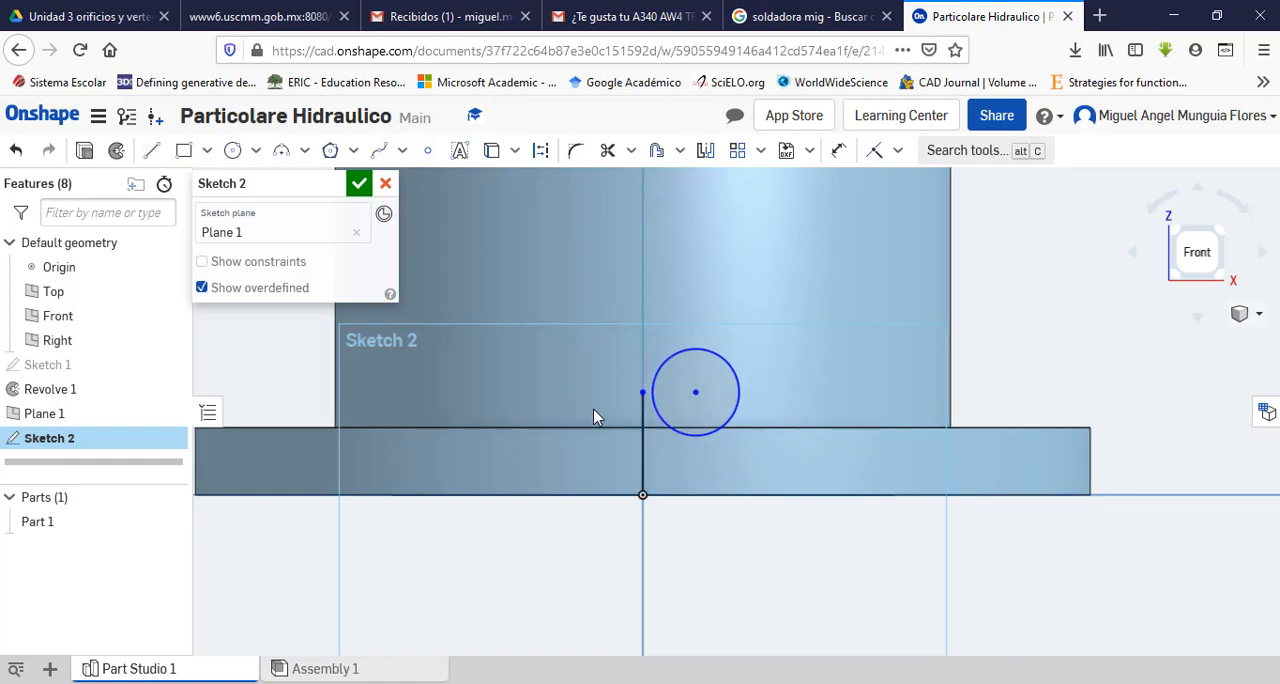
Step: Make the circle tangent to the vertical line rising from the origin
scroll(689, 353, "down", 3)
scroll(689, 353, "up", 3)
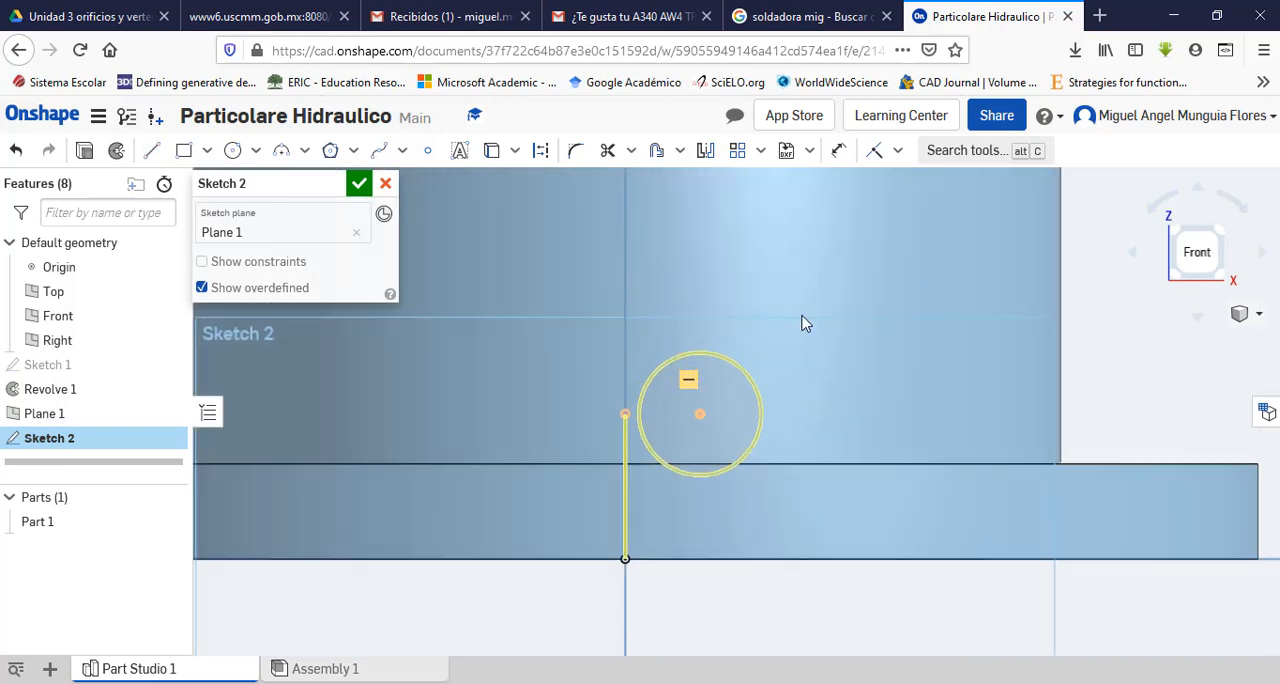
left_click(896, 151)
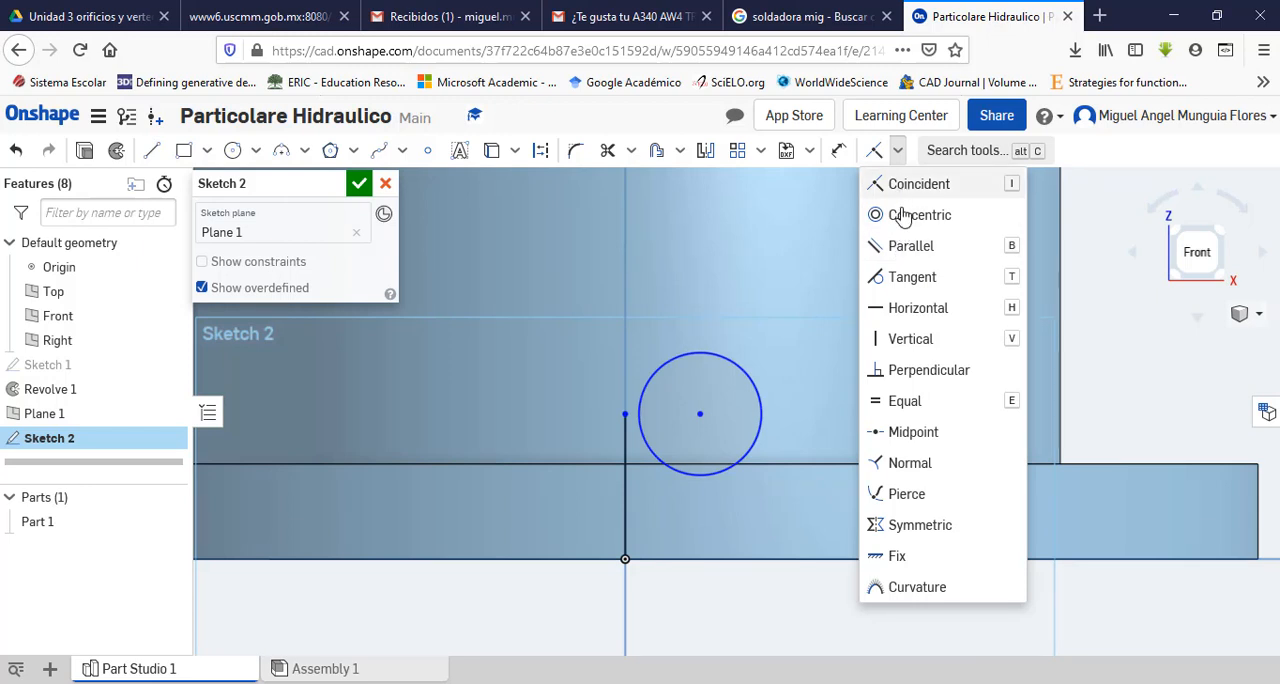
left_click(910, 277)
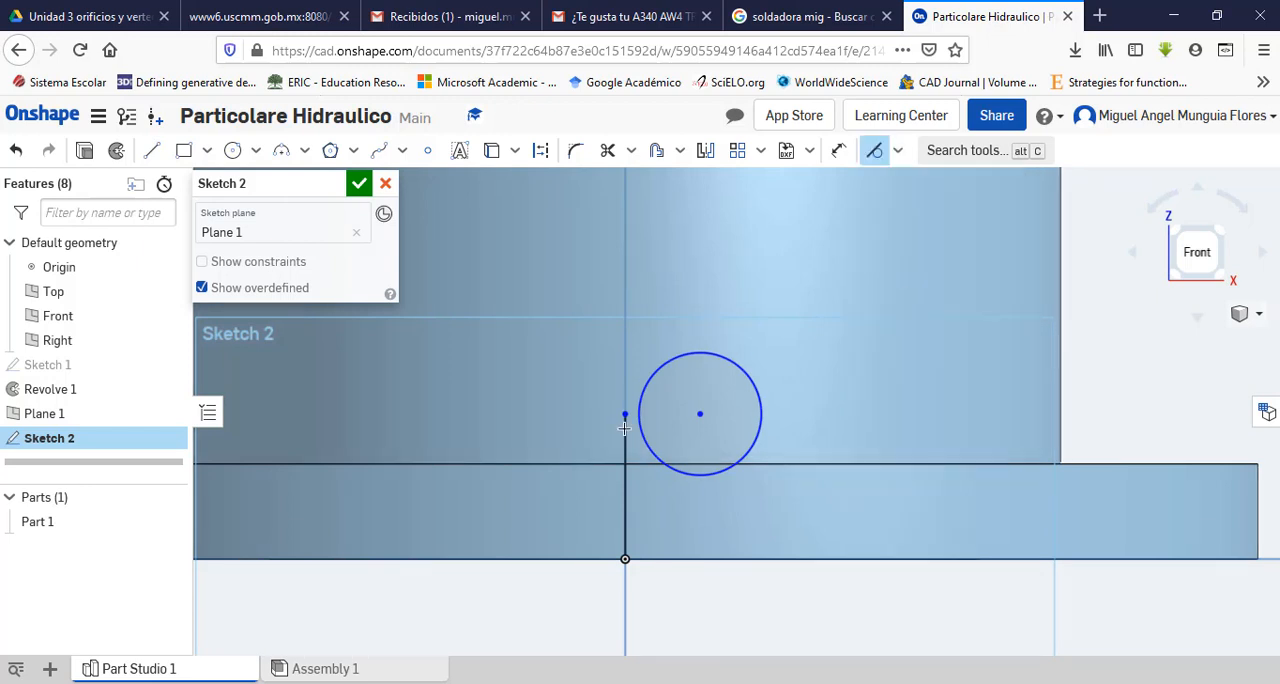
left_click(636, 420)
left_click(626, 430)
key("Escape")
scroll(566, 554, "up", 2)
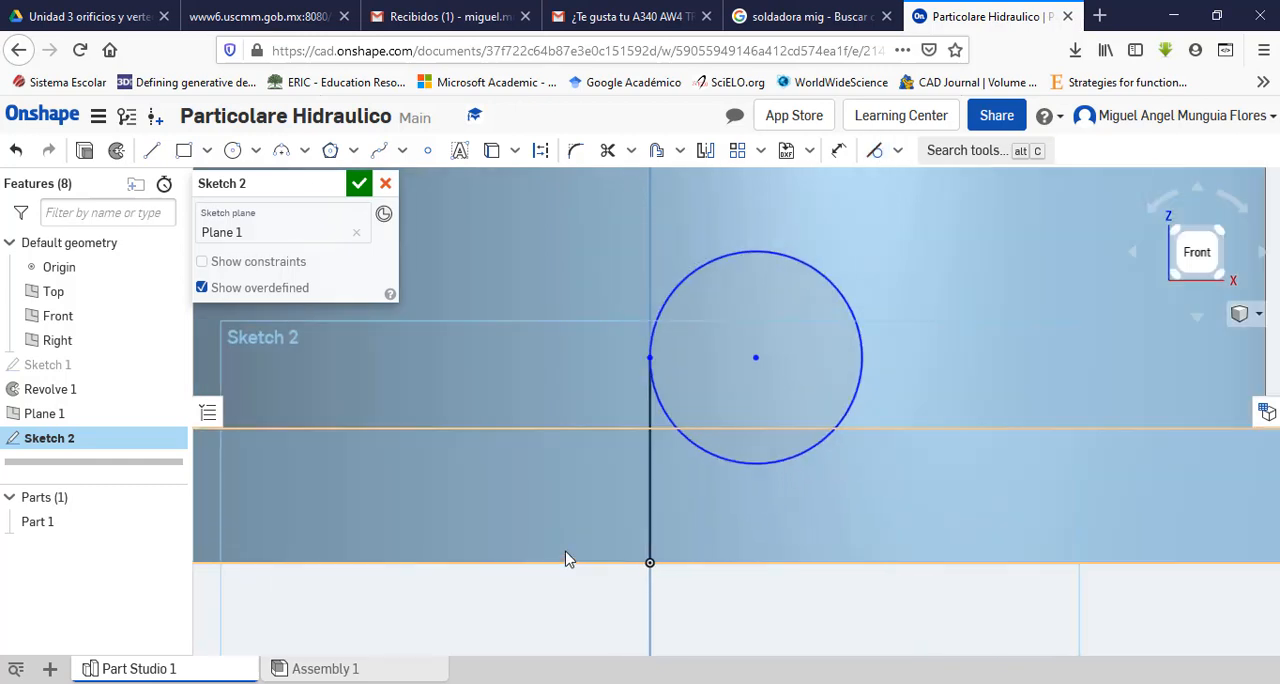
scroll(566, 553, "down", 3)
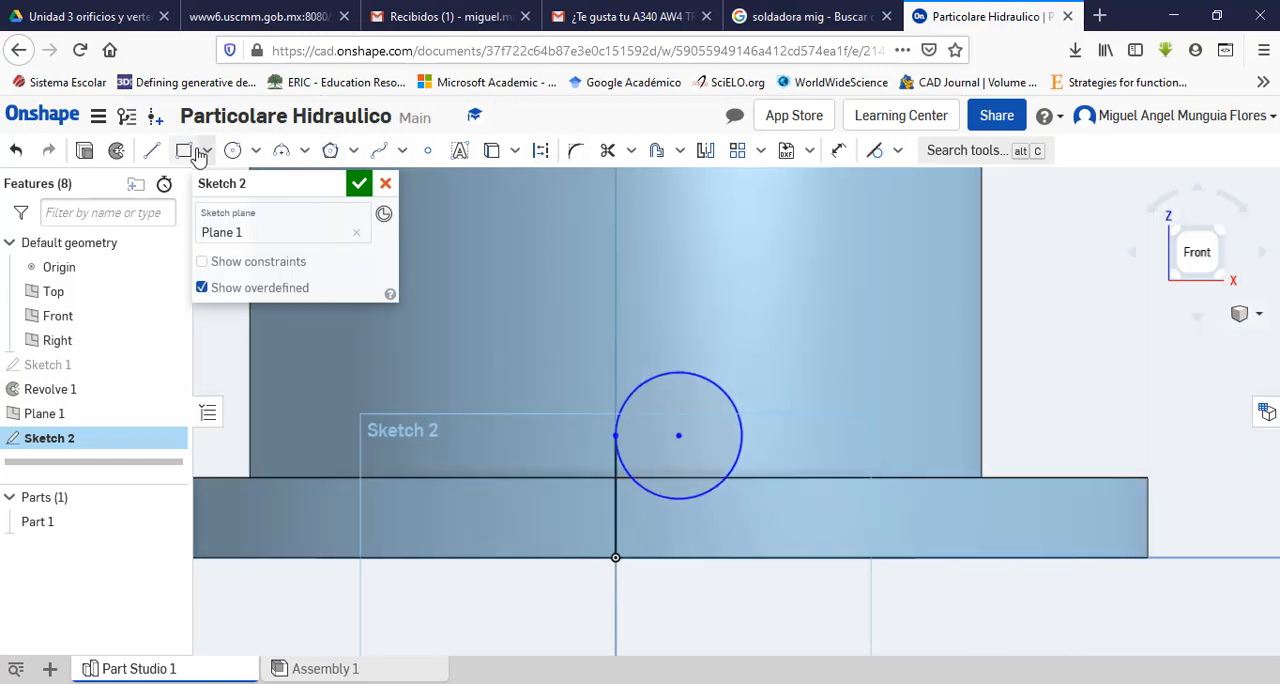
Step: Draw a vertical line about 9.2 mm long from the circle's outer side to the base and close the outline back to the origin
left_click(151, 150)
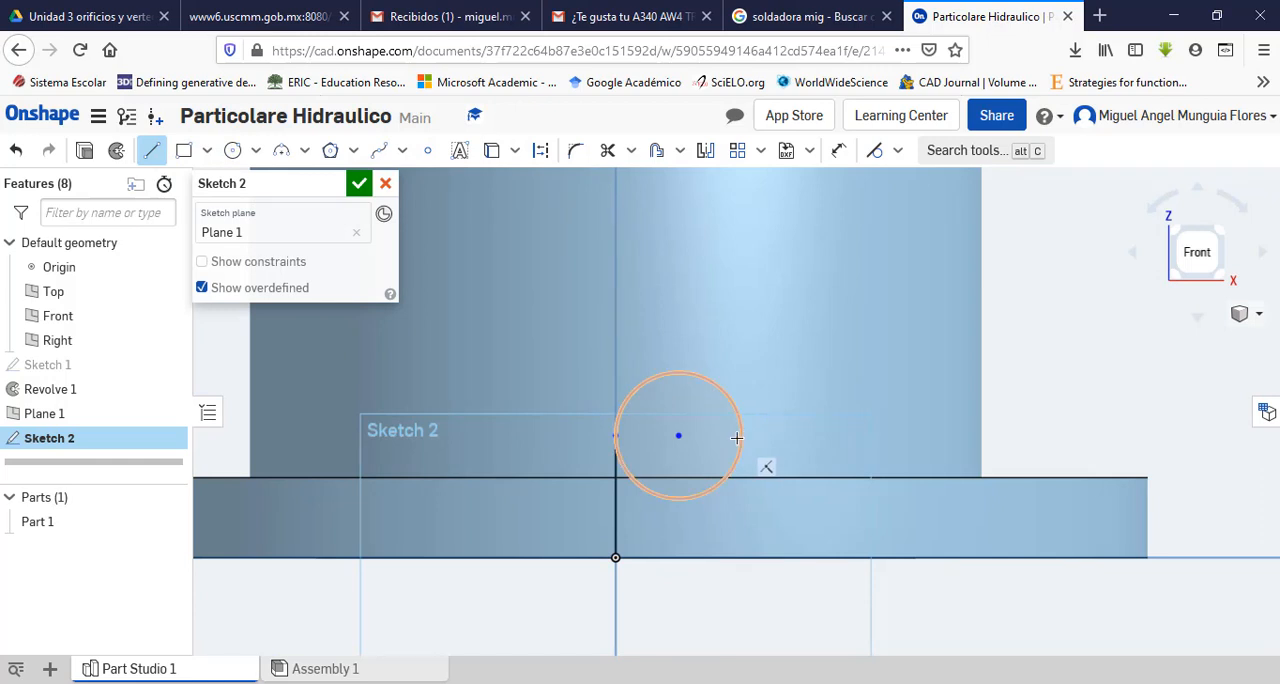
left_click(698, 435)
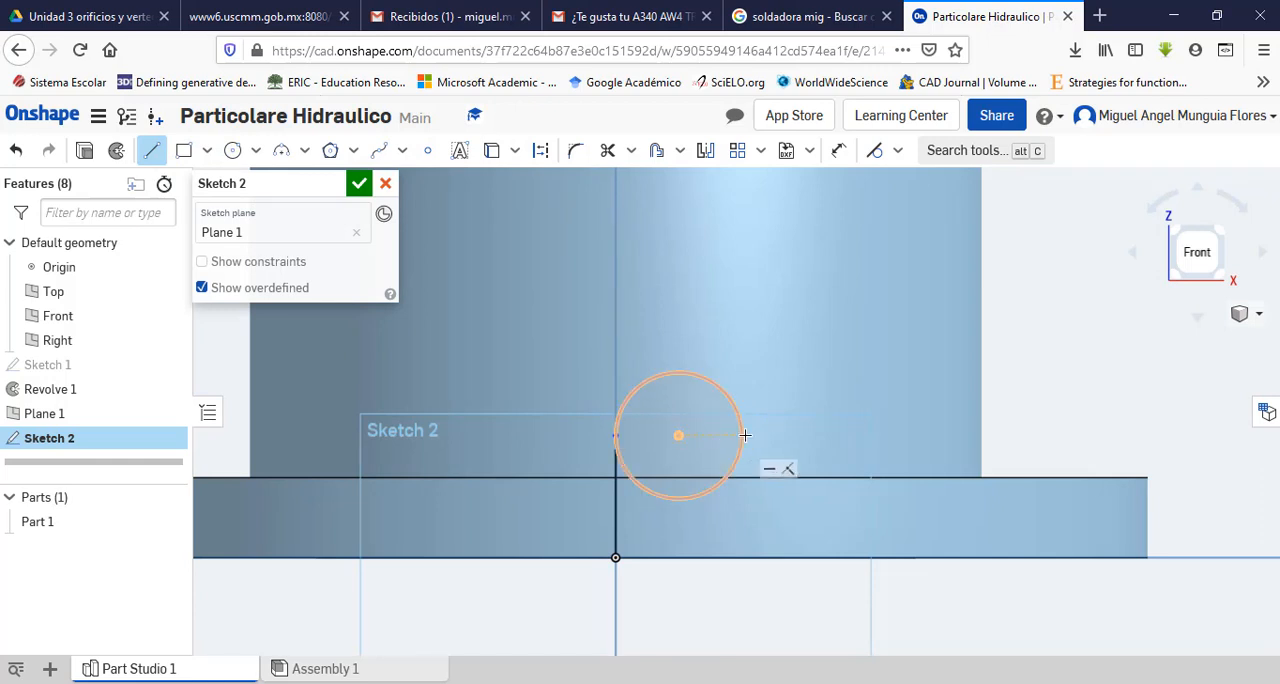
left_click(740, 557)
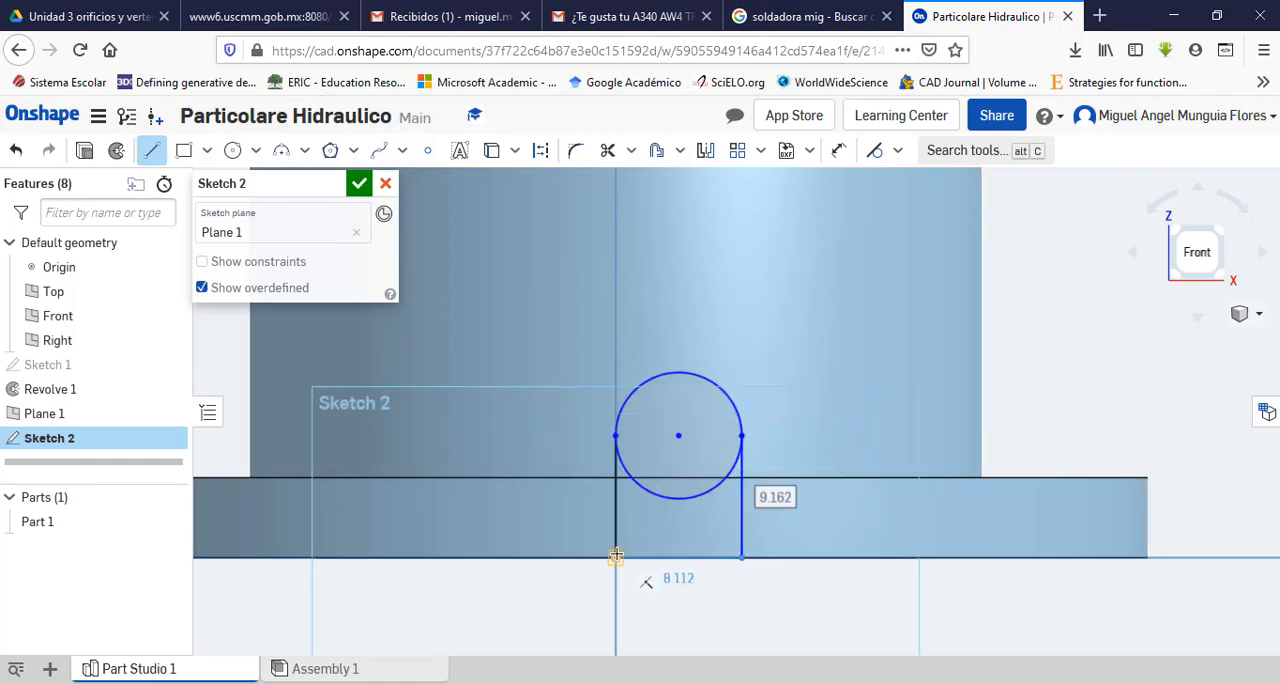
left_click(615, 557)
key("Escape")
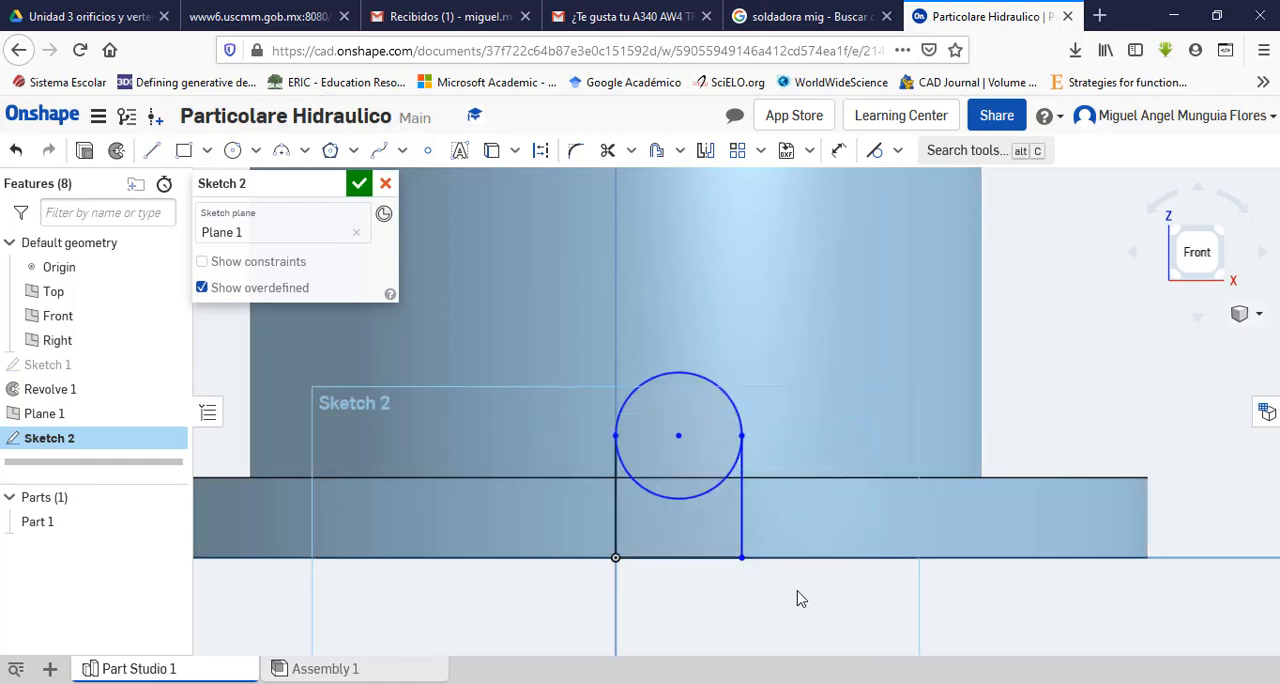
Step: Trim away the circle's lower half inside the outline, leaving a round-topped profile
left_click(608, 152)
left_click(676, 498)
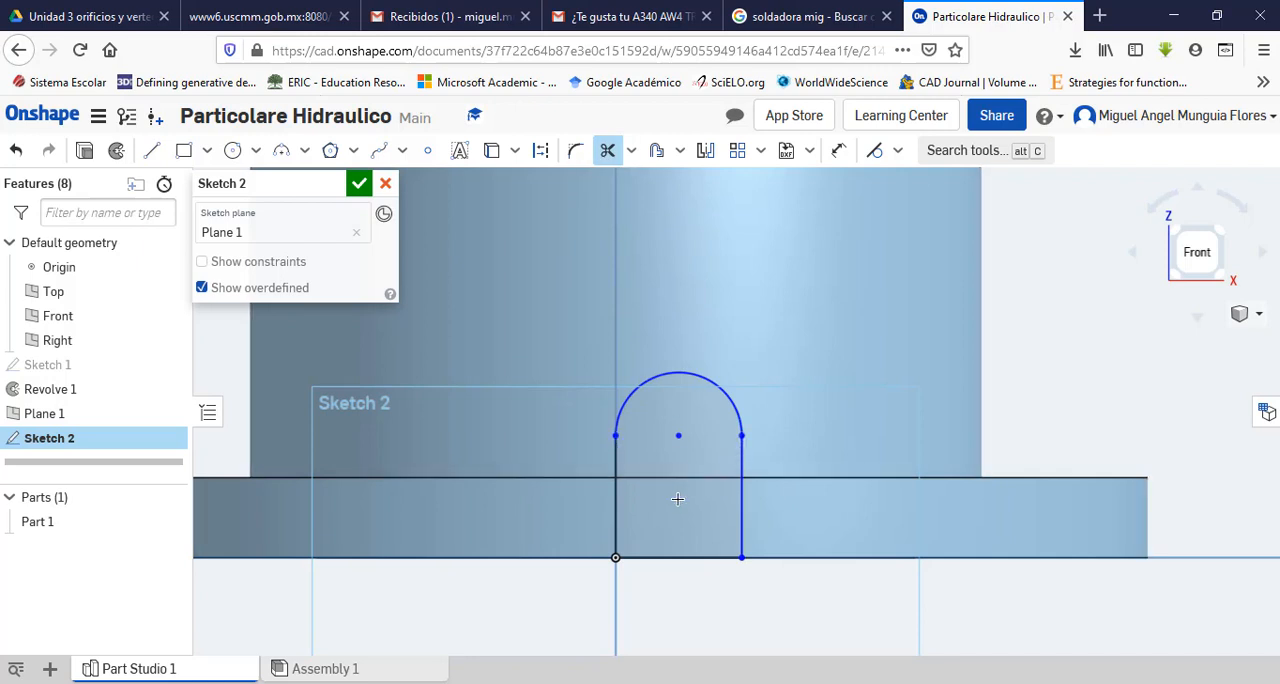
key("Escape")
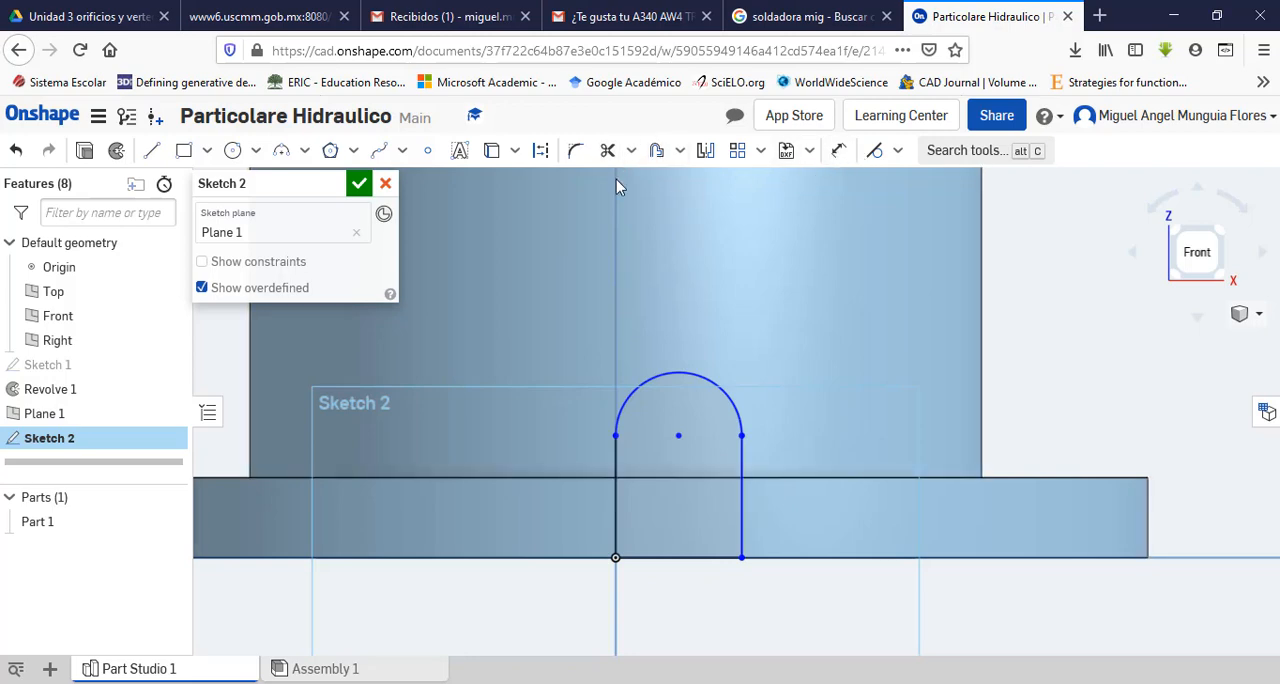
Step: Check the boss height in the PDF drawing and dimension the arc's centre 8 mm above the profile's base line
left_click(838, 150)
left_click(680, 683)
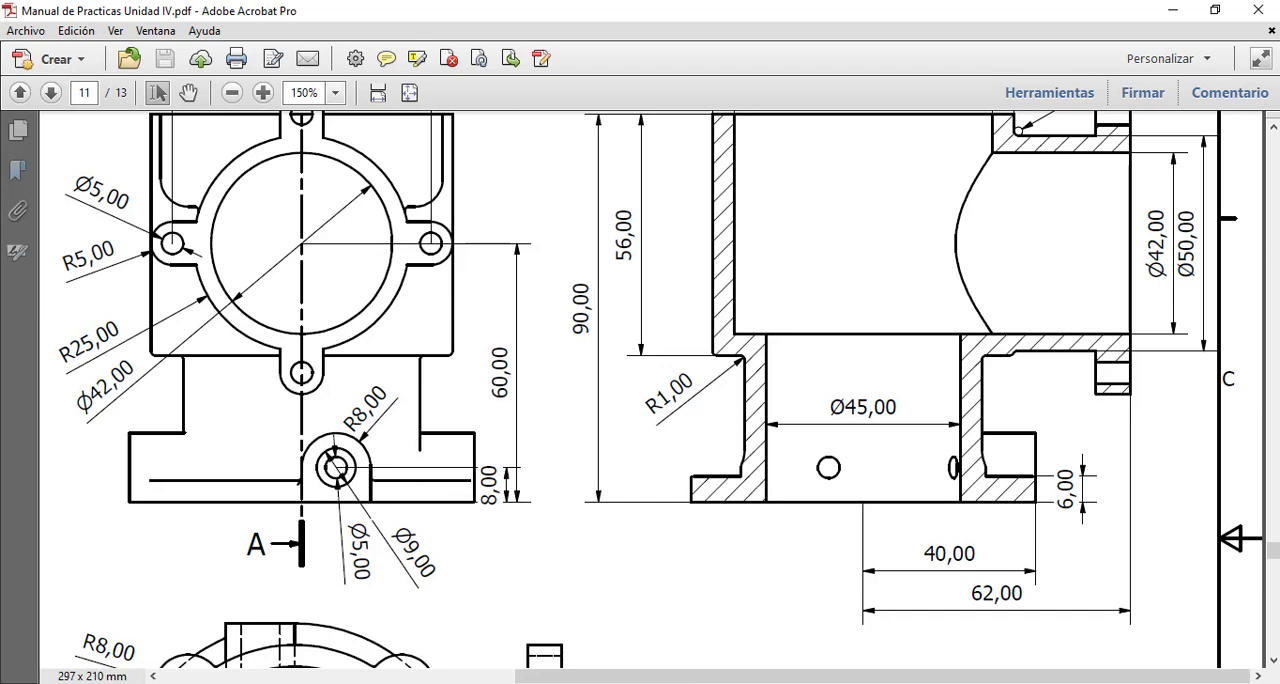
key("alt+Tab")
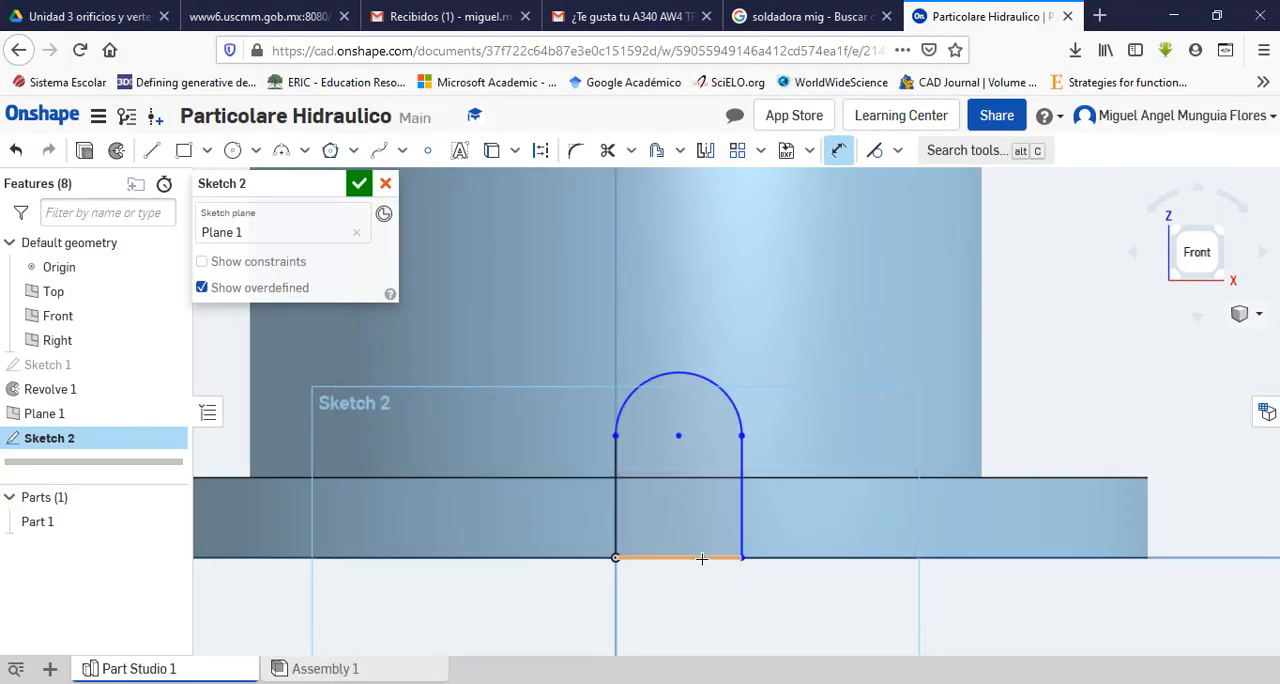
left_click(705, 557)
left_click(678, 436)
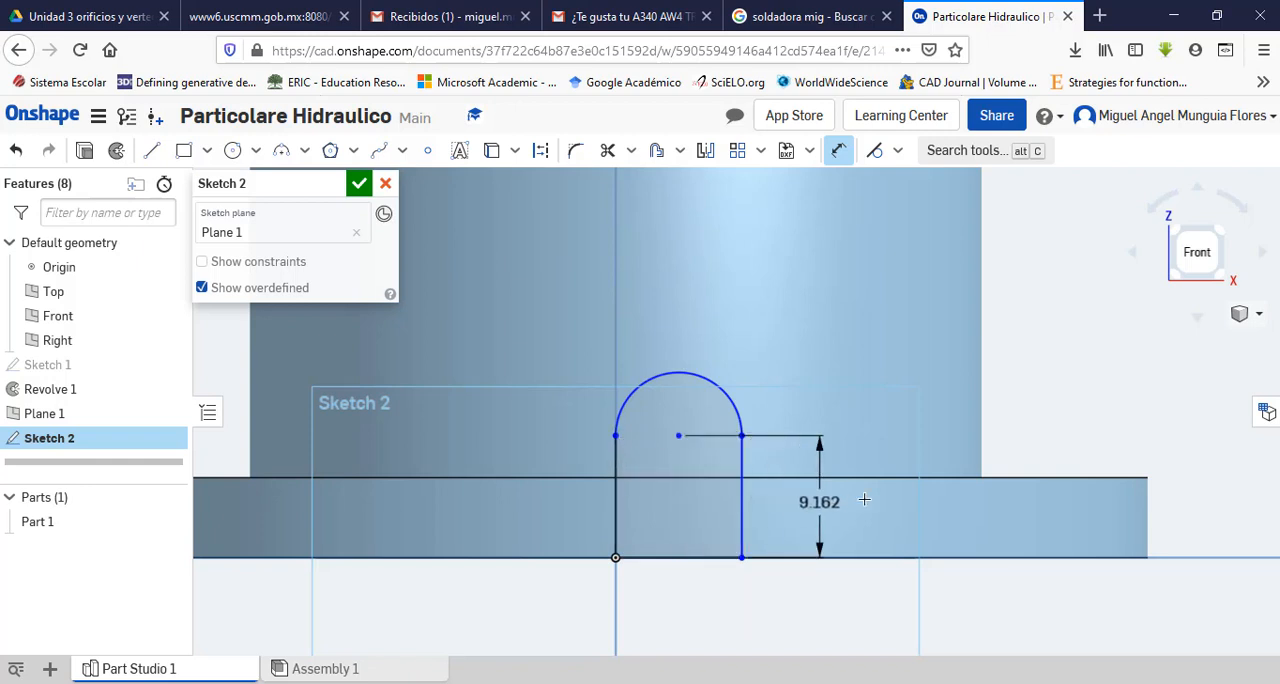
left_click(869, 497)
type("8")
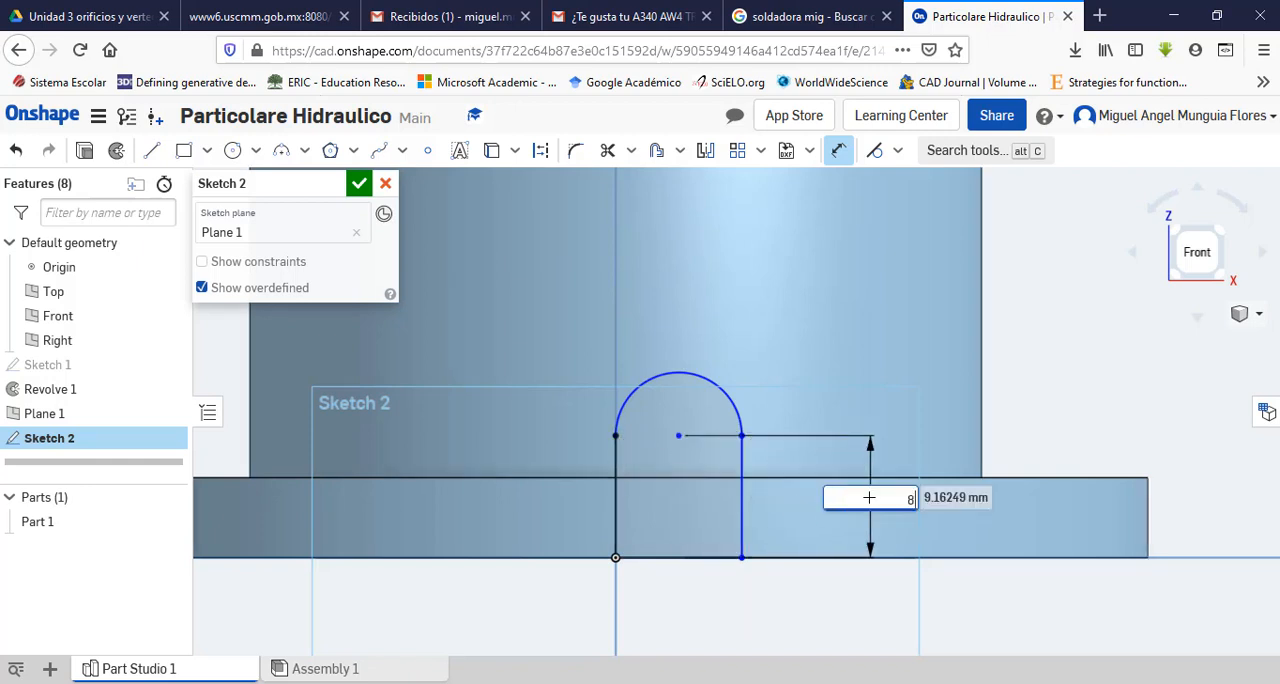
key("Return")
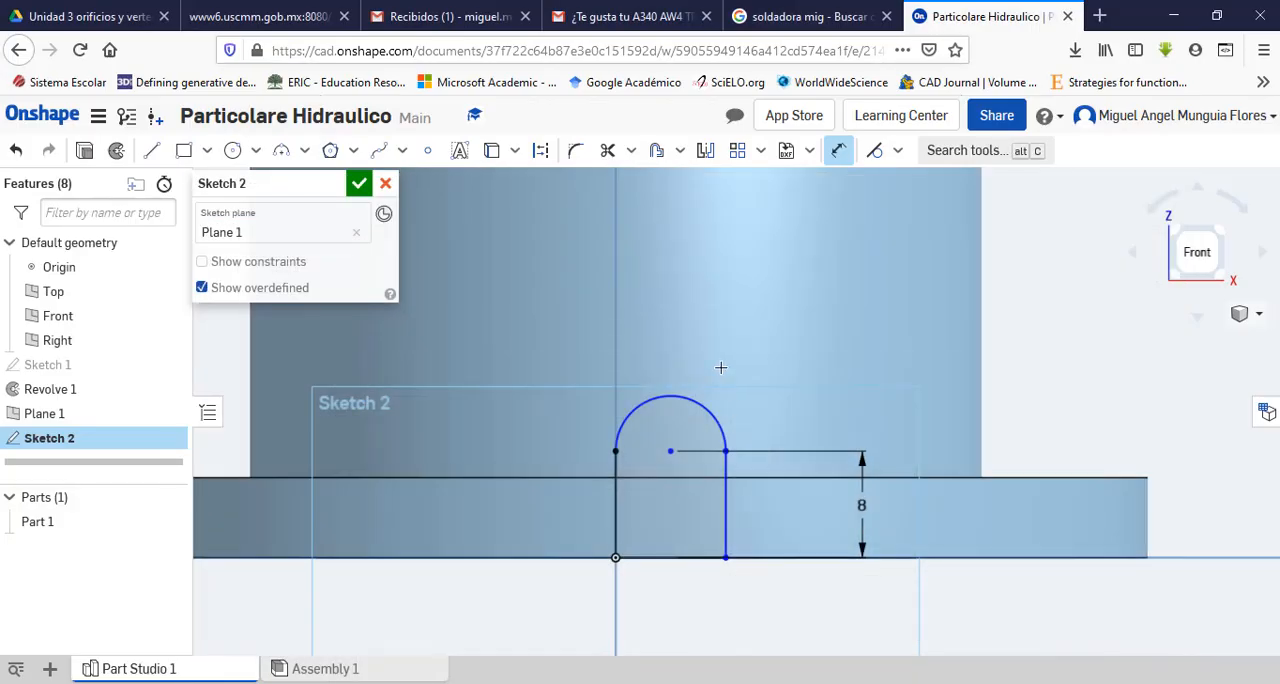
Step: Set the radius of the profile's top arc to 8 mm and switch back to the PDF drawing
left_click(700, 405)
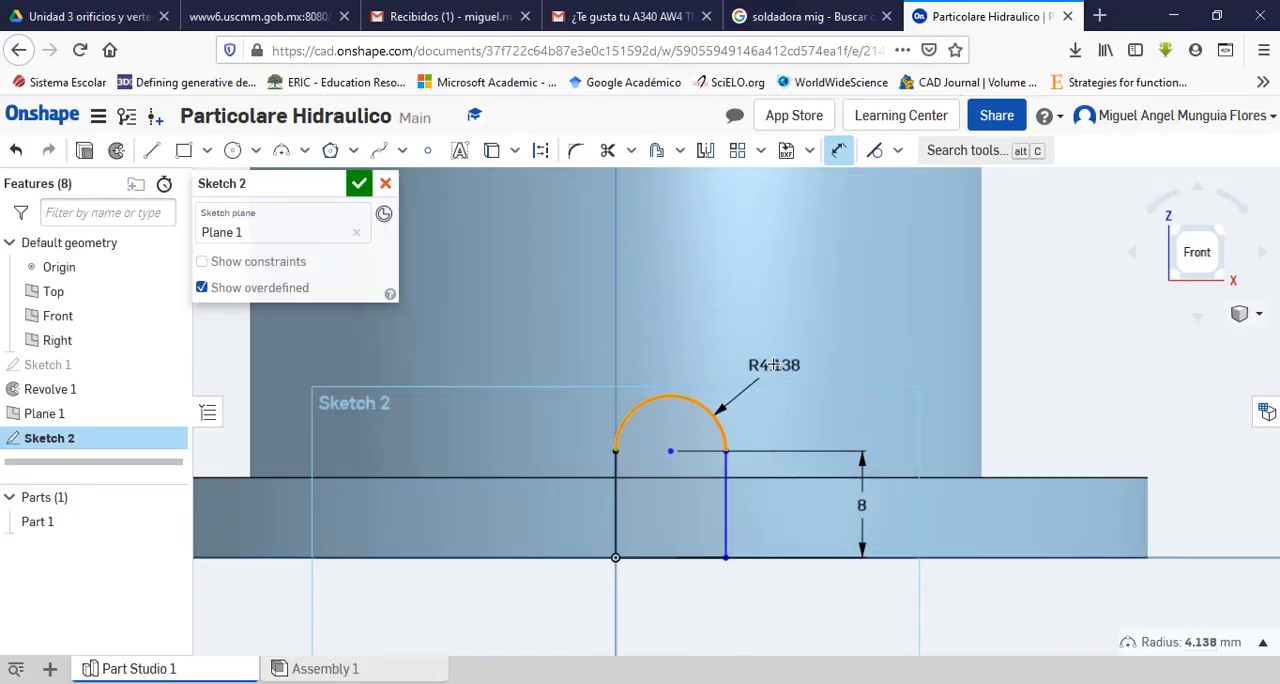
left_click(775, 366)
type("8")
key("Return")
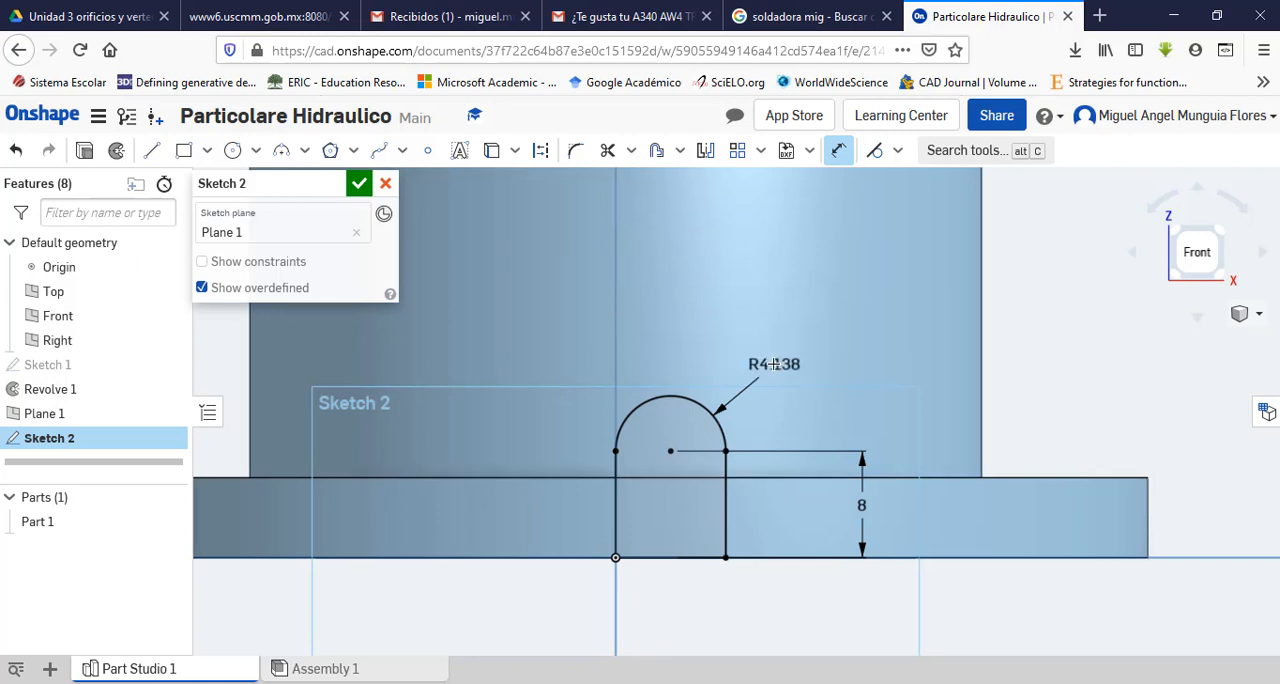
key("Escape")
scroll(823, 620, "up", 2)
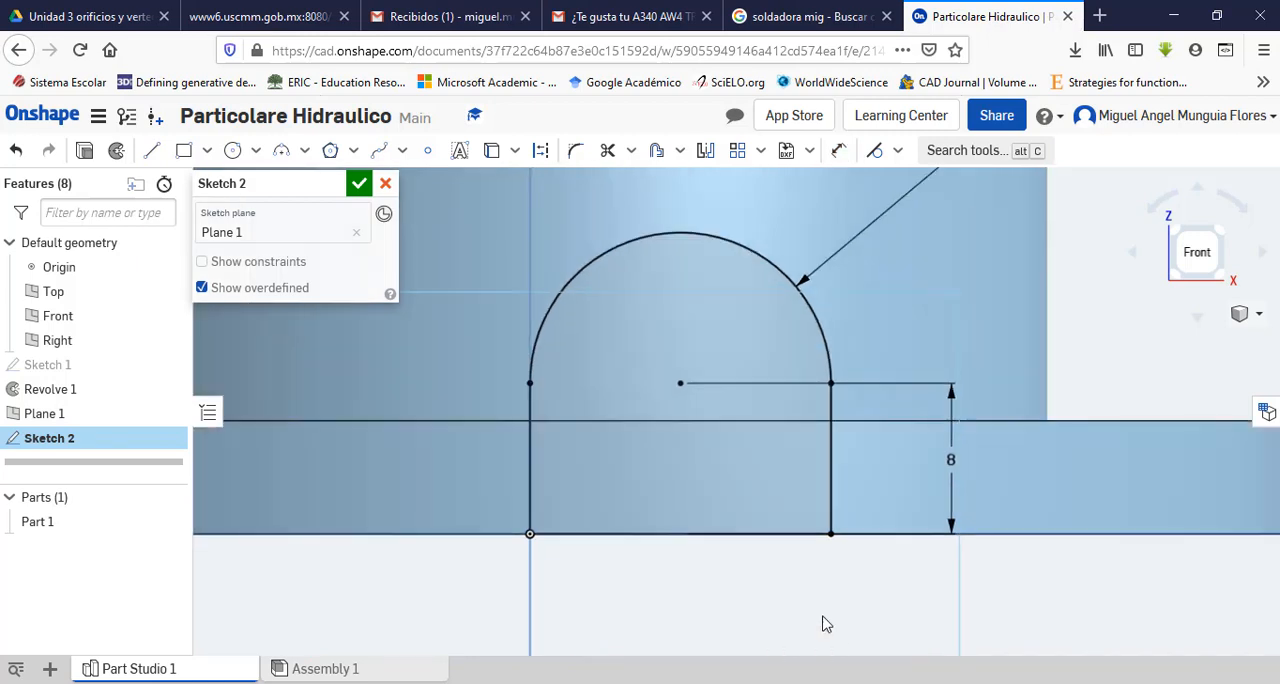
scroll(826, 624, "down", 1)
scroll(826, 624, "down", 2)
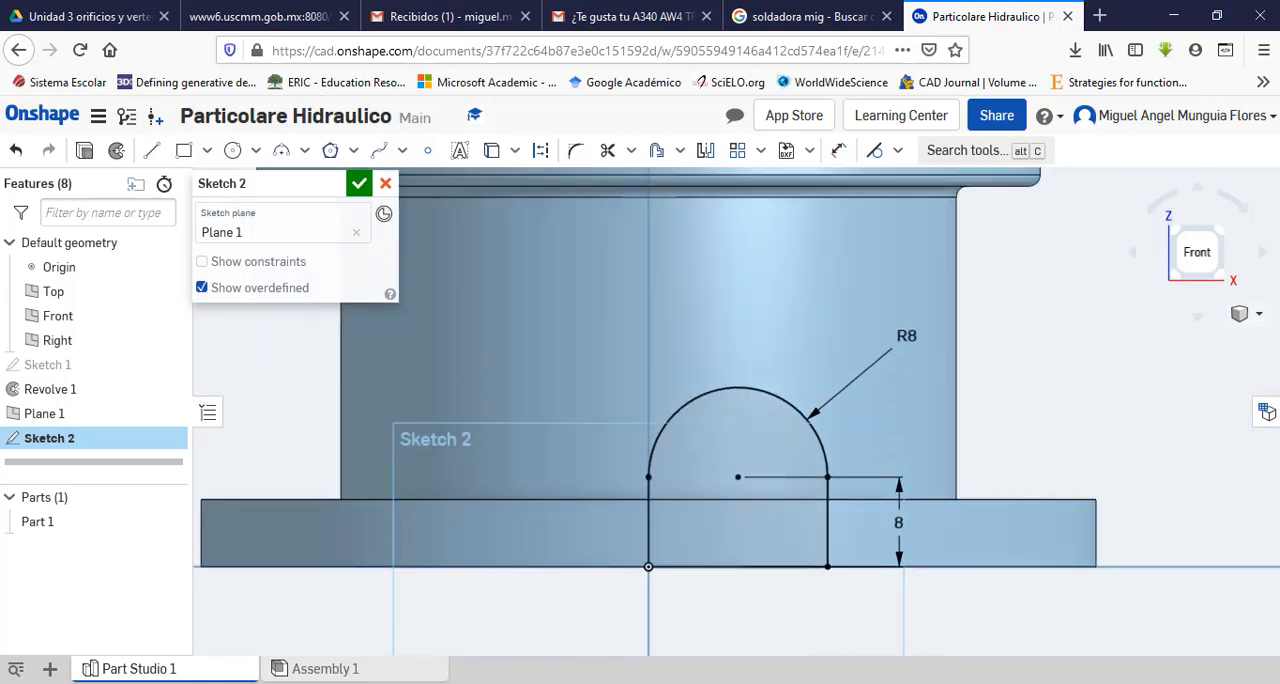
left_click(712, 682)
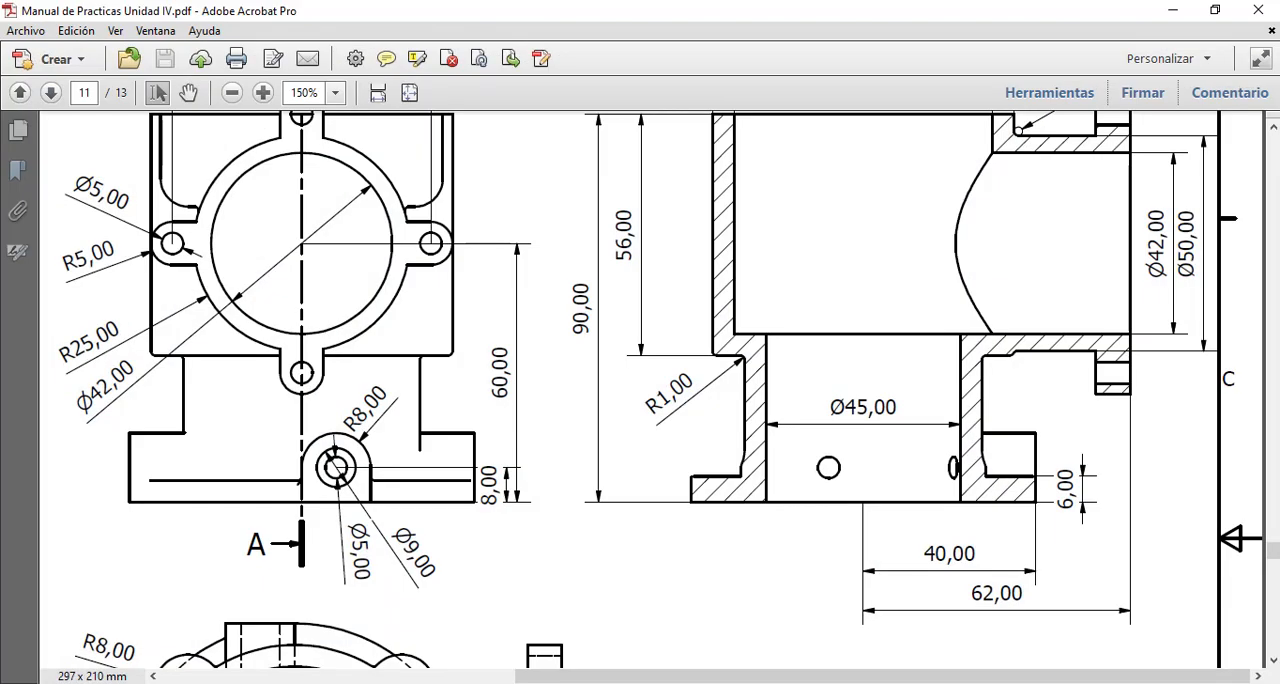
Step: Review the side bosses in the drawing's front and top views, and finish the round-topped profile sketch in Onshape
scroll(620, 549, "down", 6)
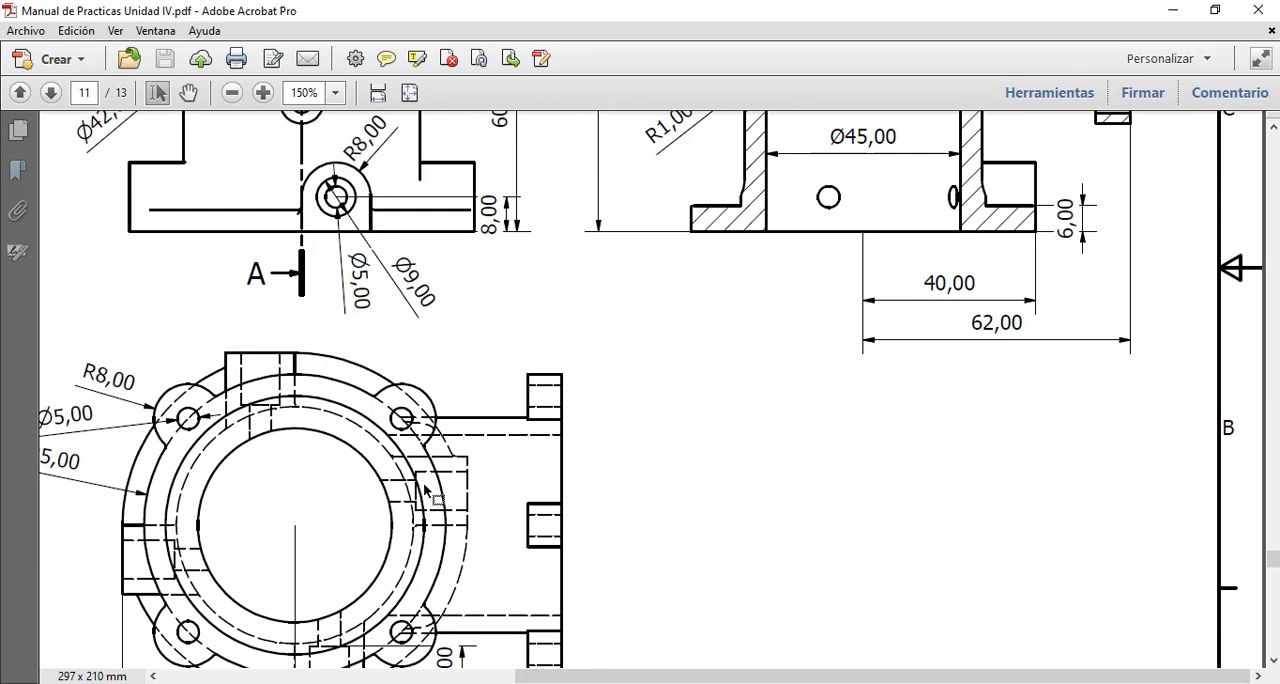
scroll(424, 489, "up", 1)
scroll(402, 400, "down", 4)
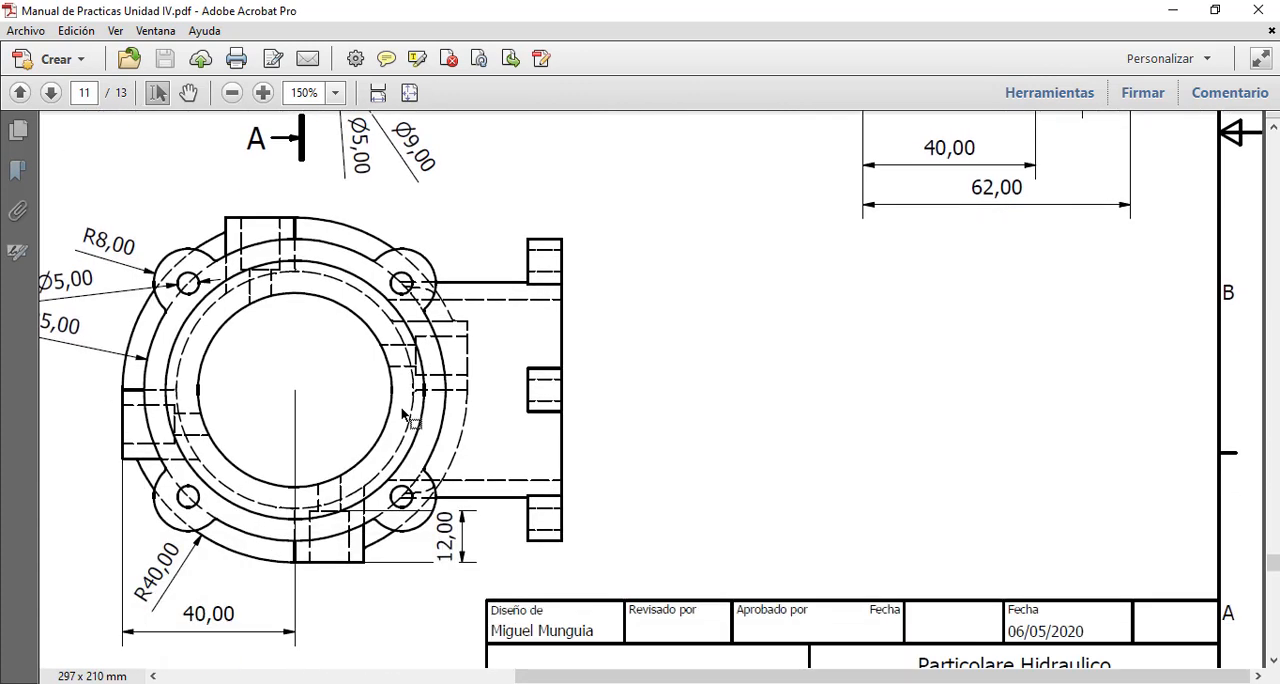
scroll(405, 416, "up", 2)
scroll(405, 418, "up", 3)
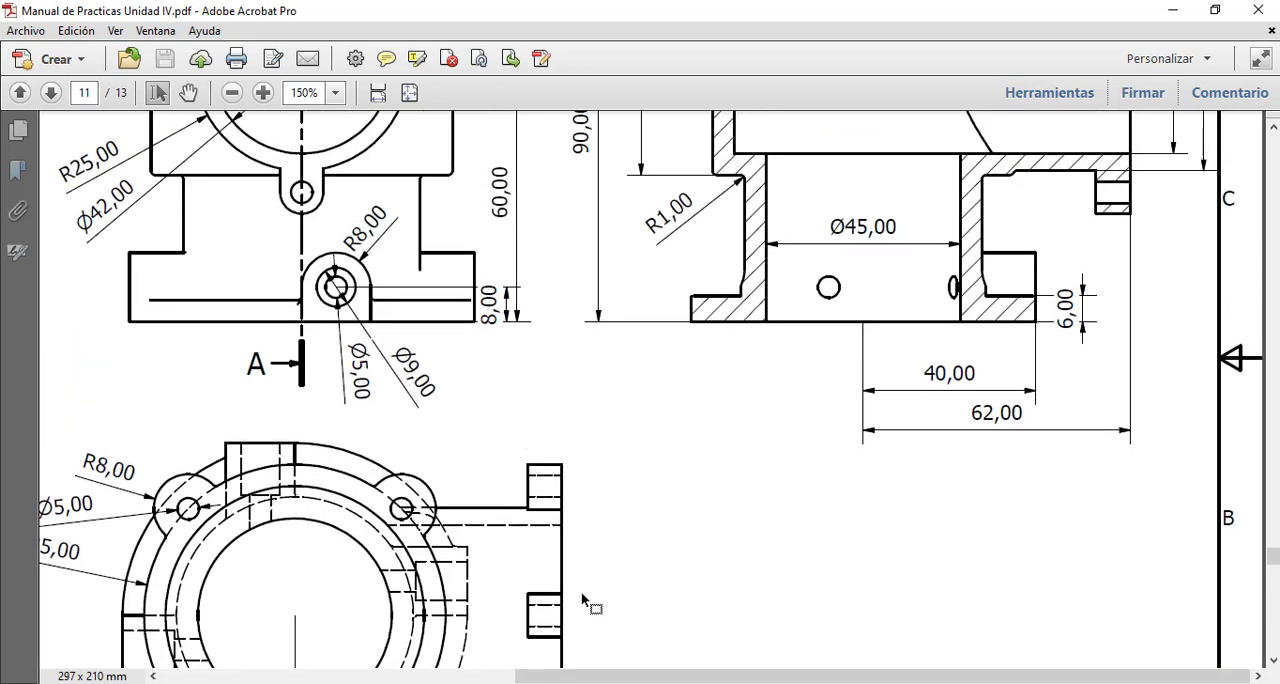
left_click(694, 682)
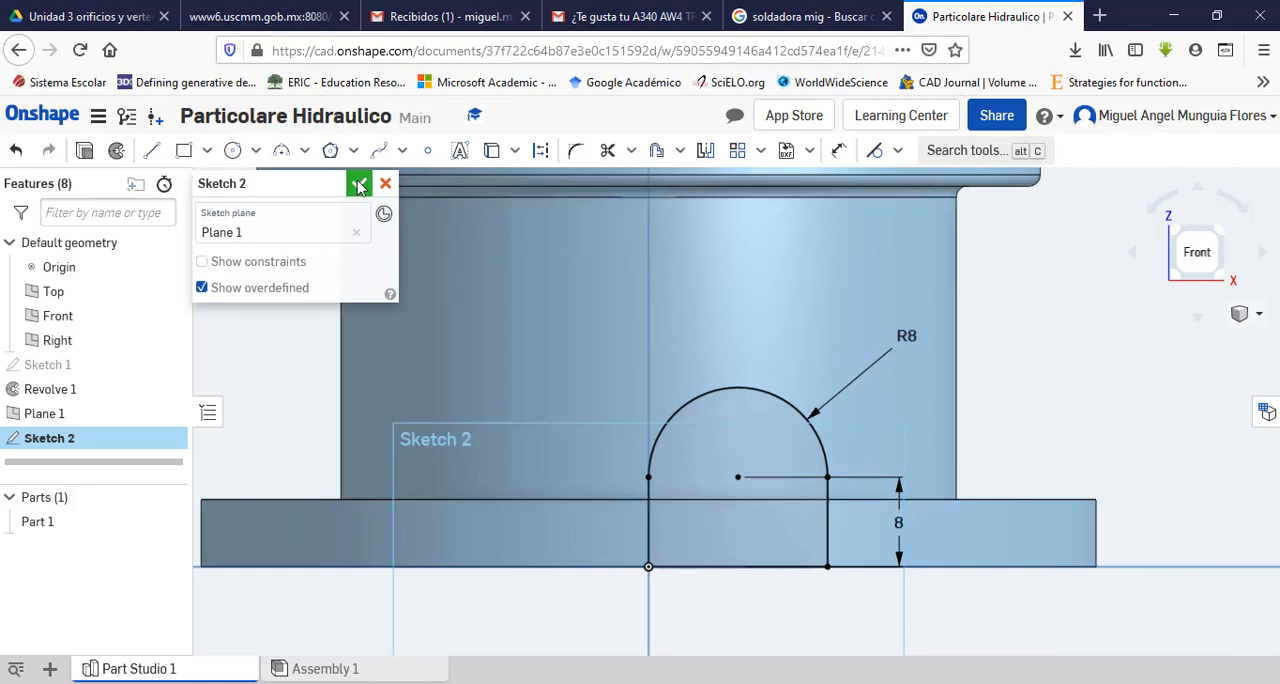
left_click(360, 186)
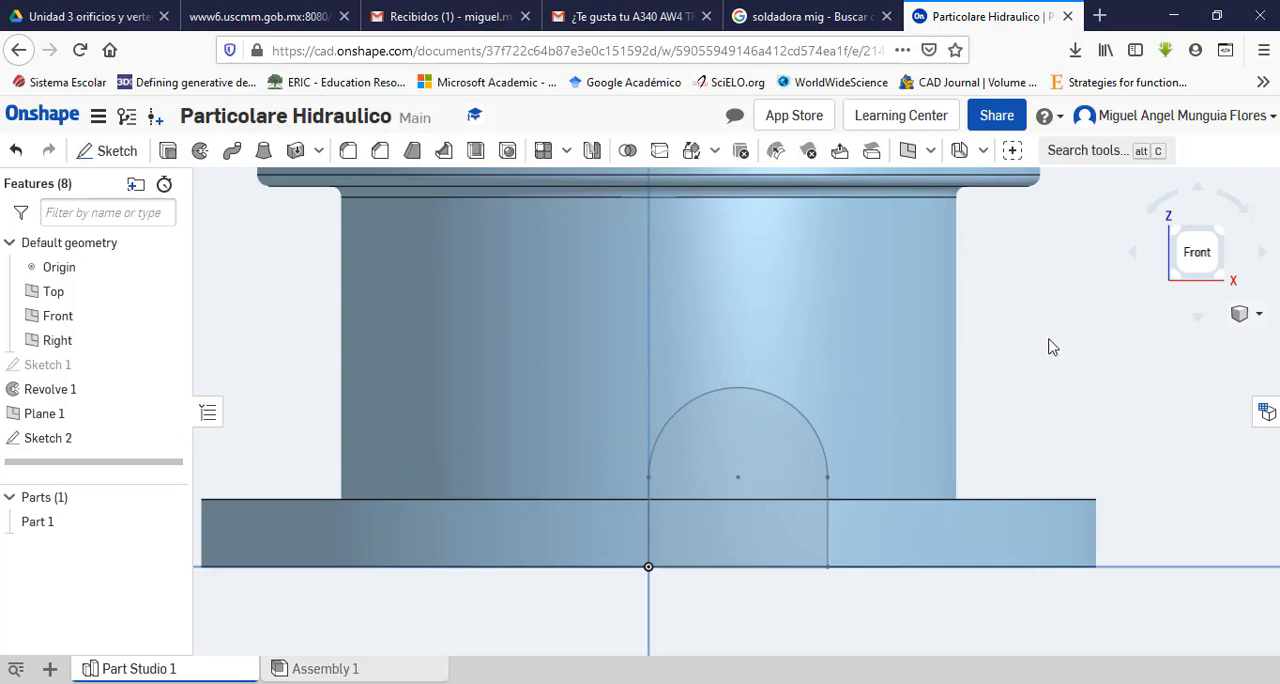
Step: Extrude the round-topped profile with the Up to face end type, targeting the cylindrical face of the body's lower neck
middle_click_drag(1050, 341, 1002, 370)
right_click_drag(1002, 339, 968, 396)
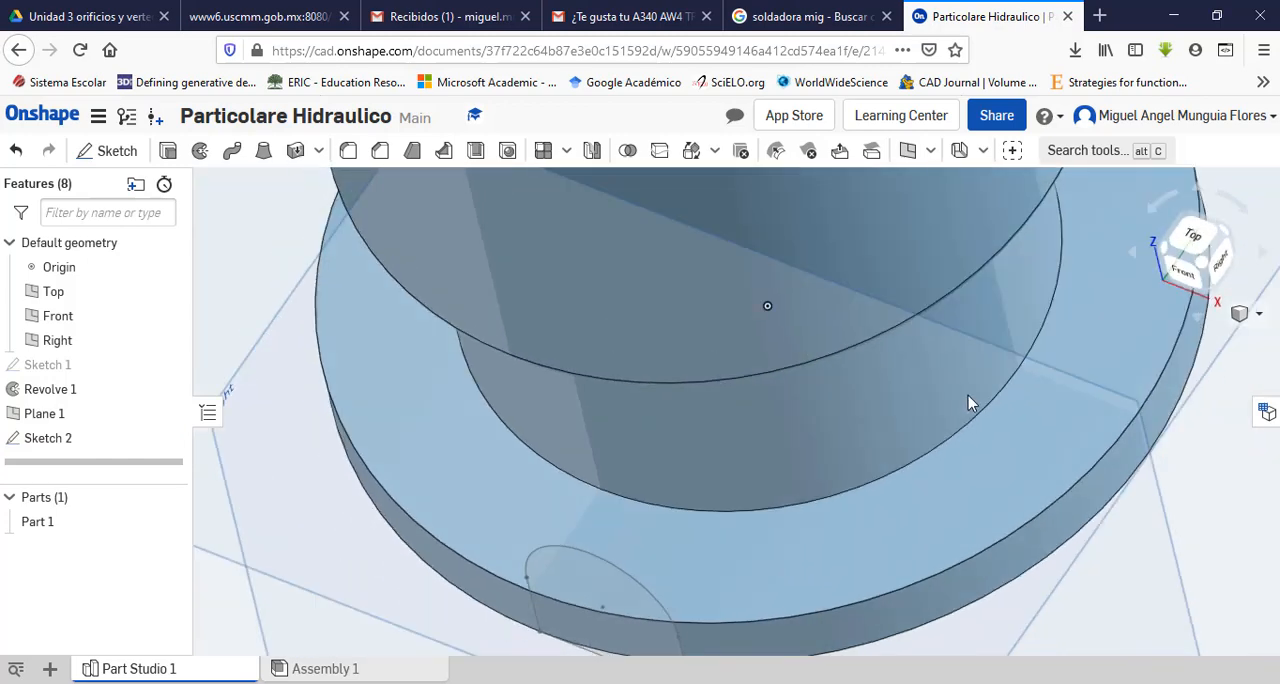
scroll(806, 543, "down", 5)
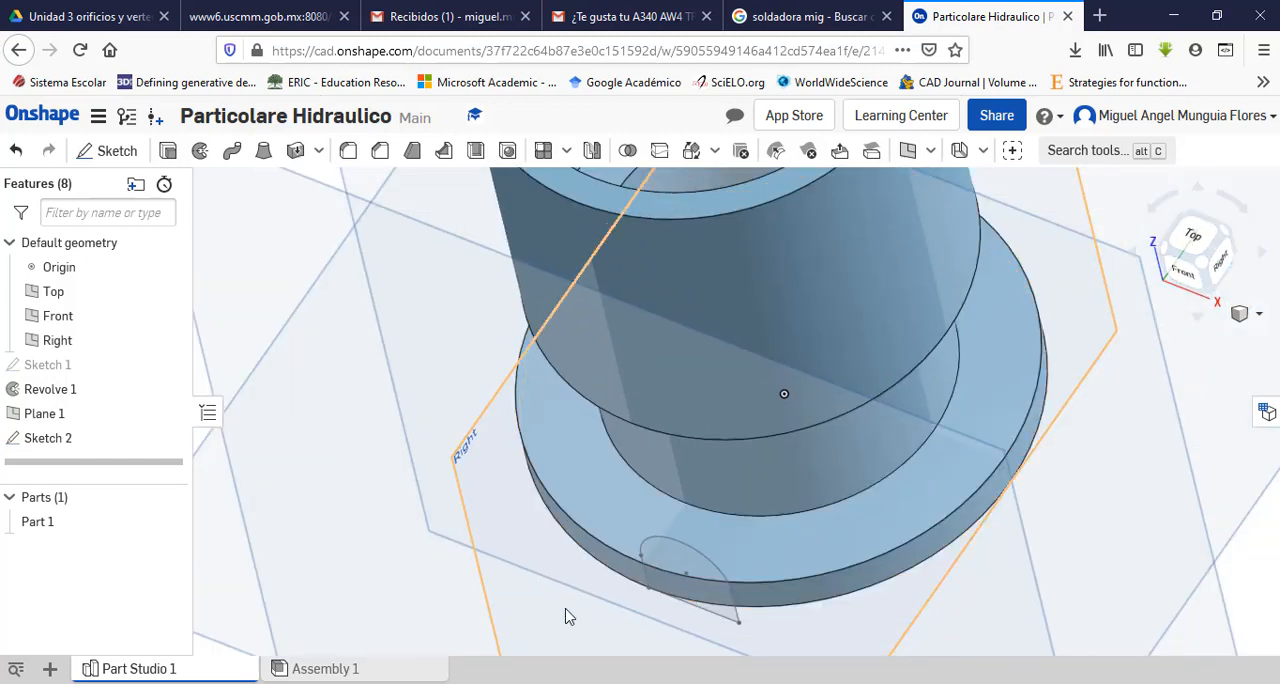
right_click_drag(565, 615, 565, 574)
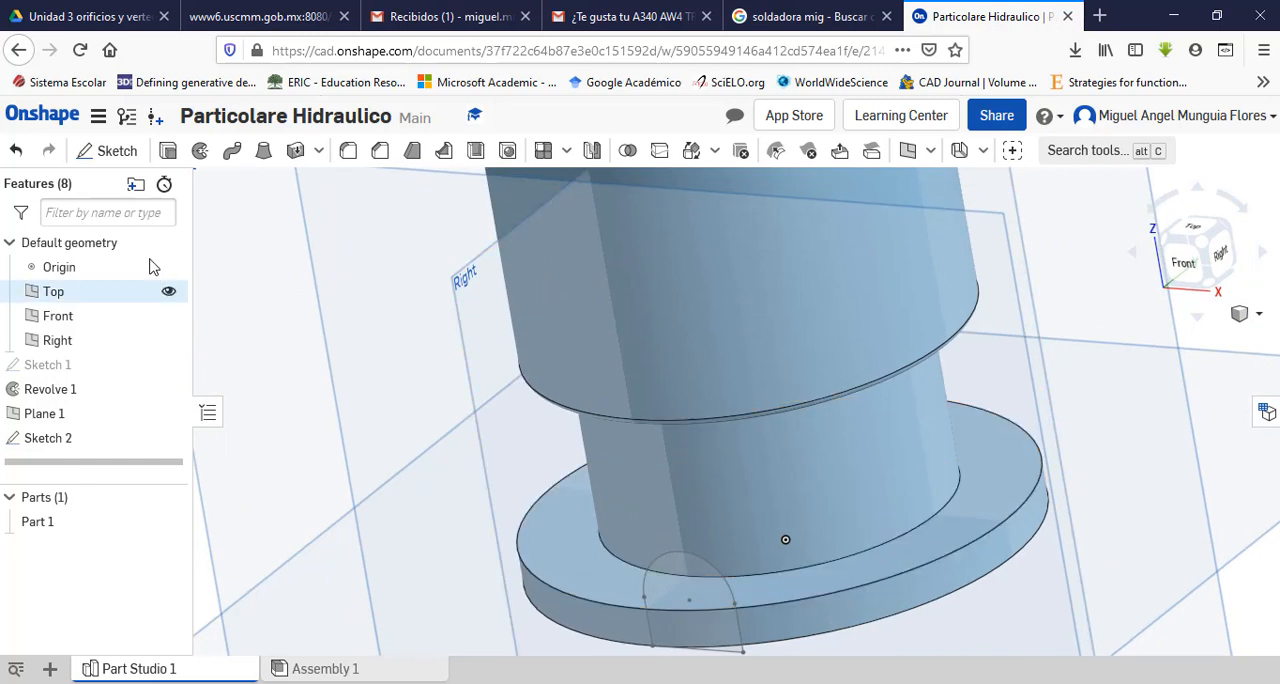
left_click(168, 150)
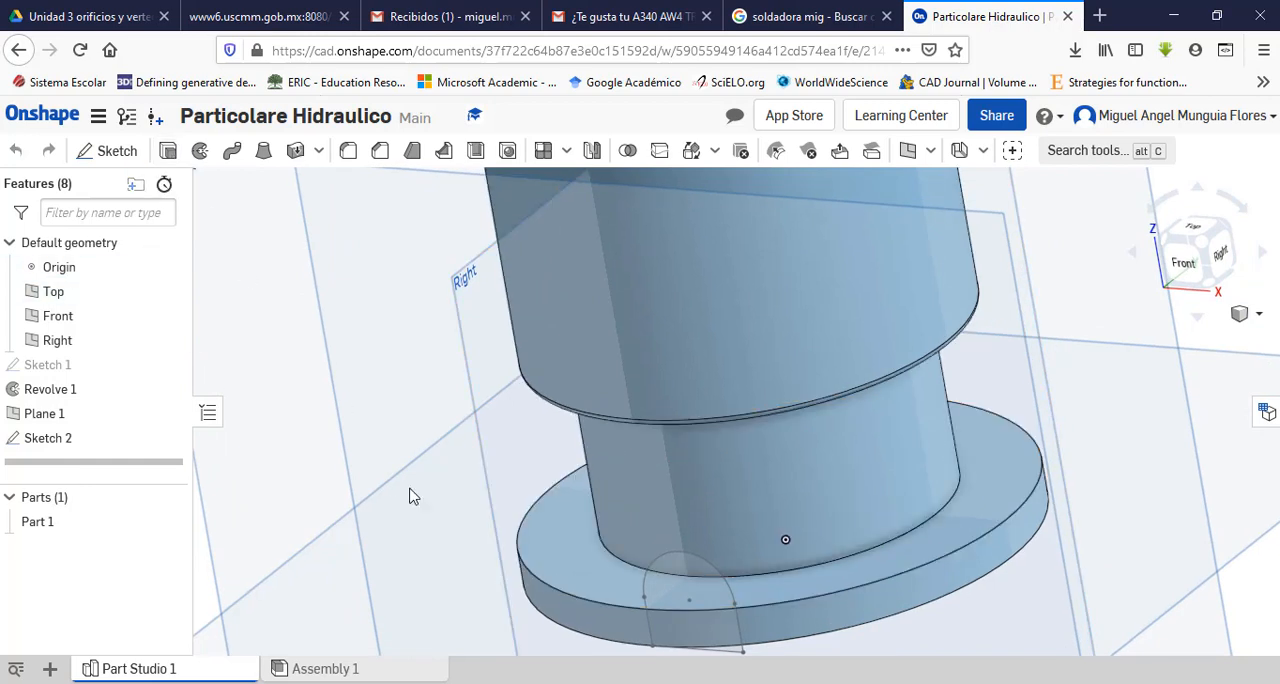
left_click(691, 623)
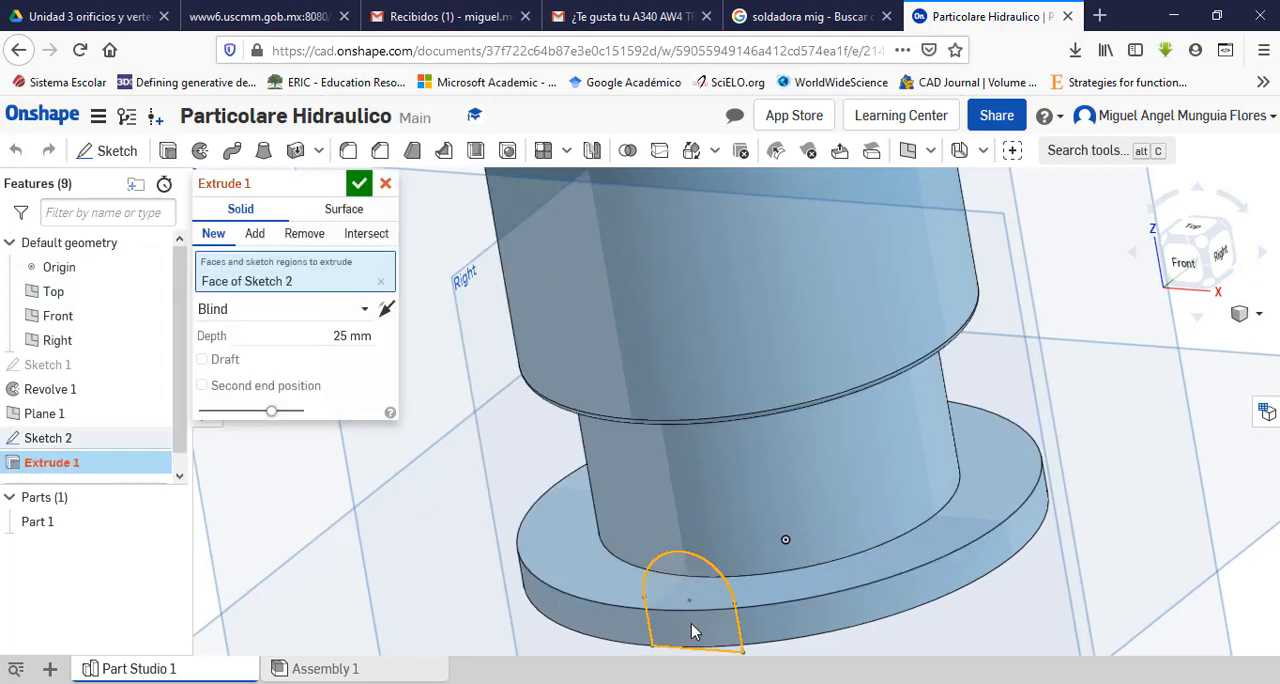
left_click(357, 314)
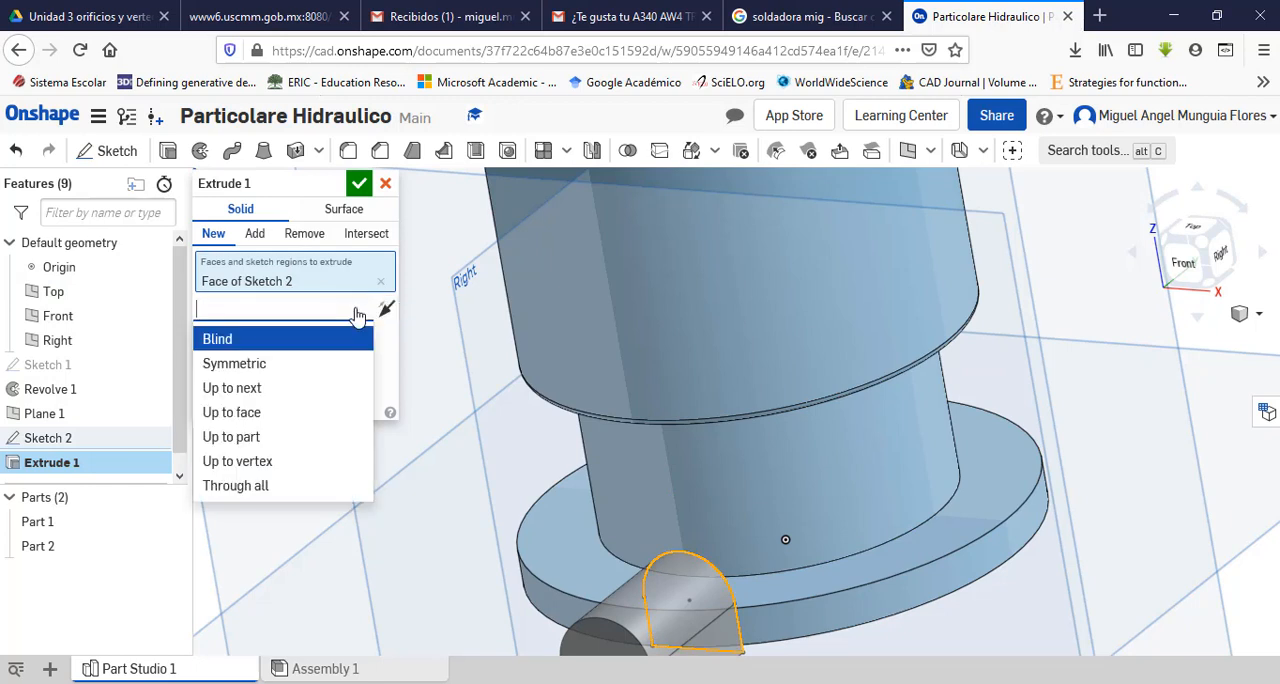
left_click(288, 414)
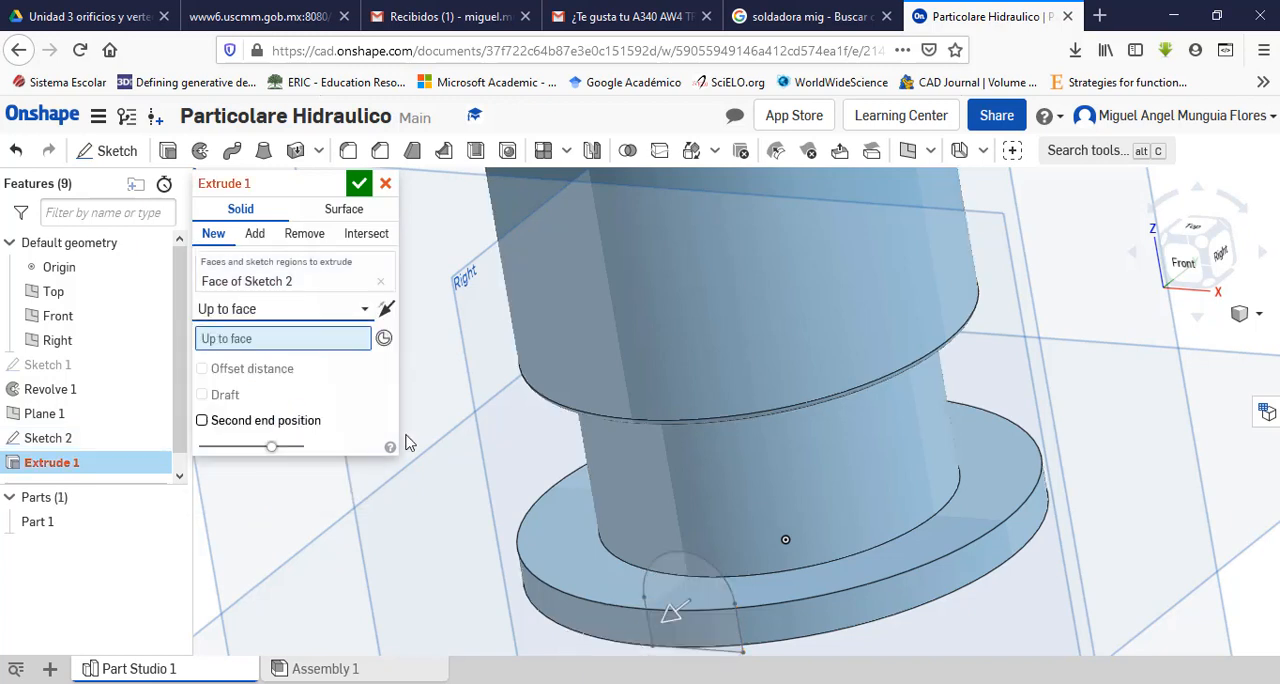
left_click(712, 528)
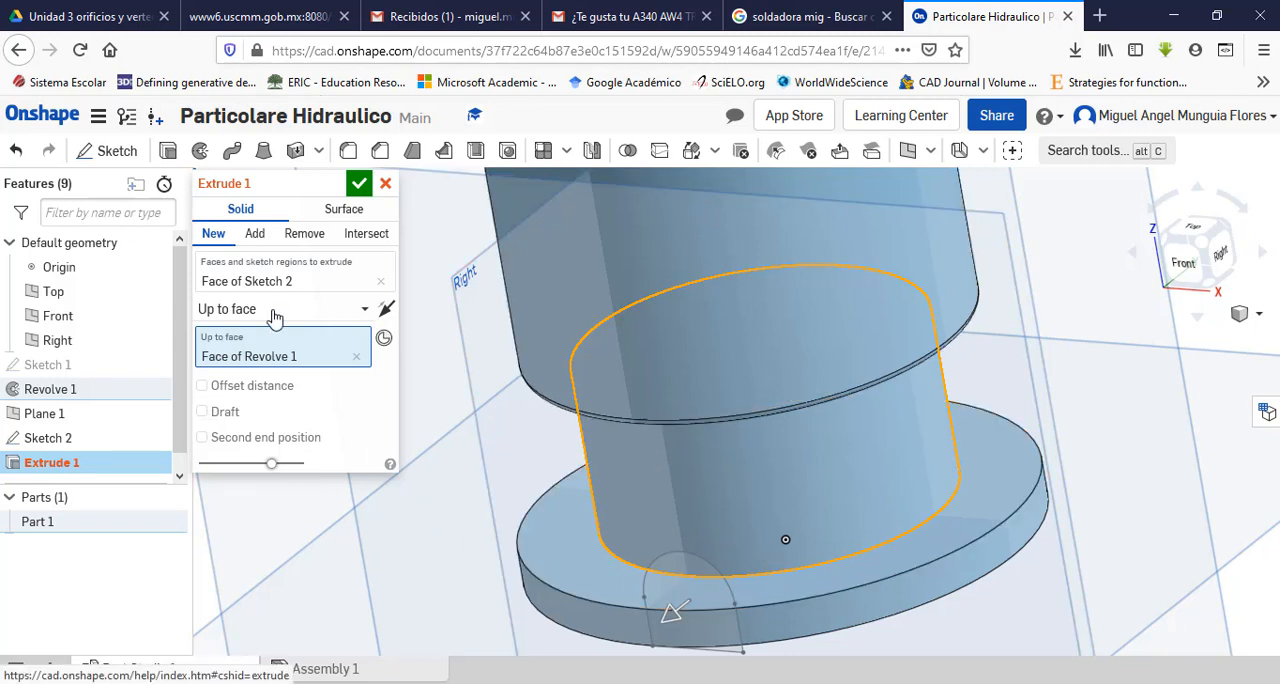
Step: Make the boss extrusion add to the main part in the opposite direction, and accept it
left_click(255, 234)
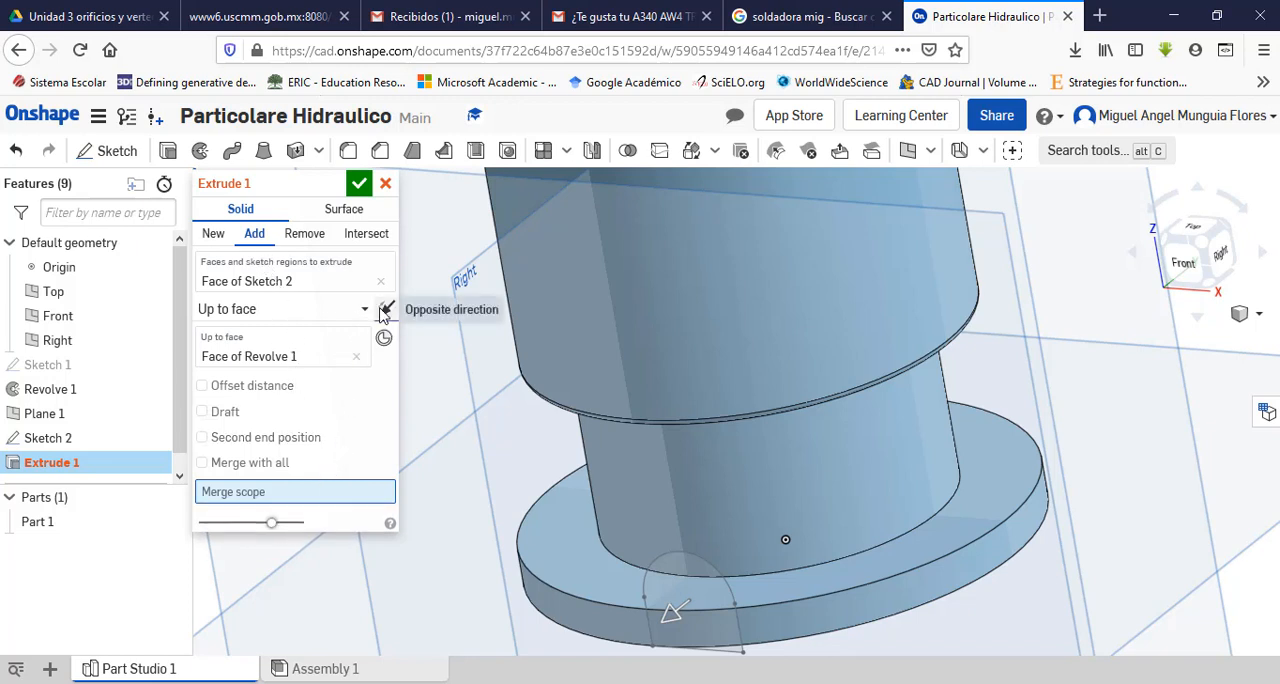
left_click(385, 310)
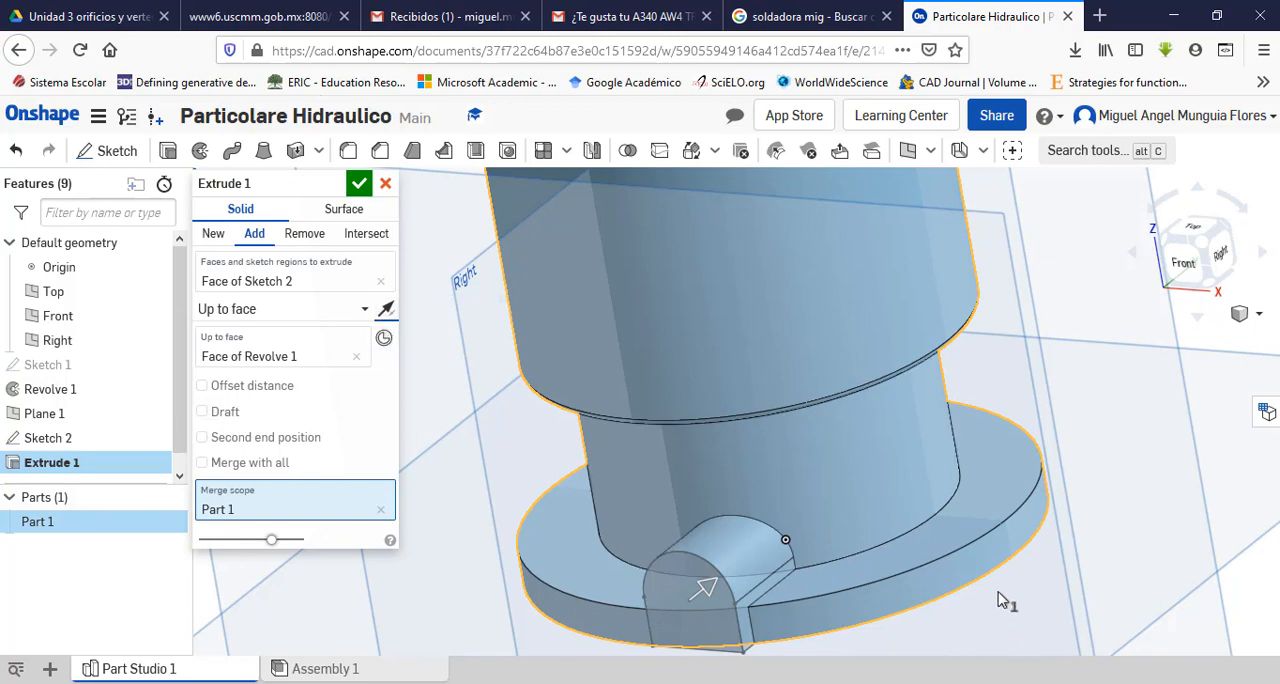
right_click_drag(997, 598, 975, 566)
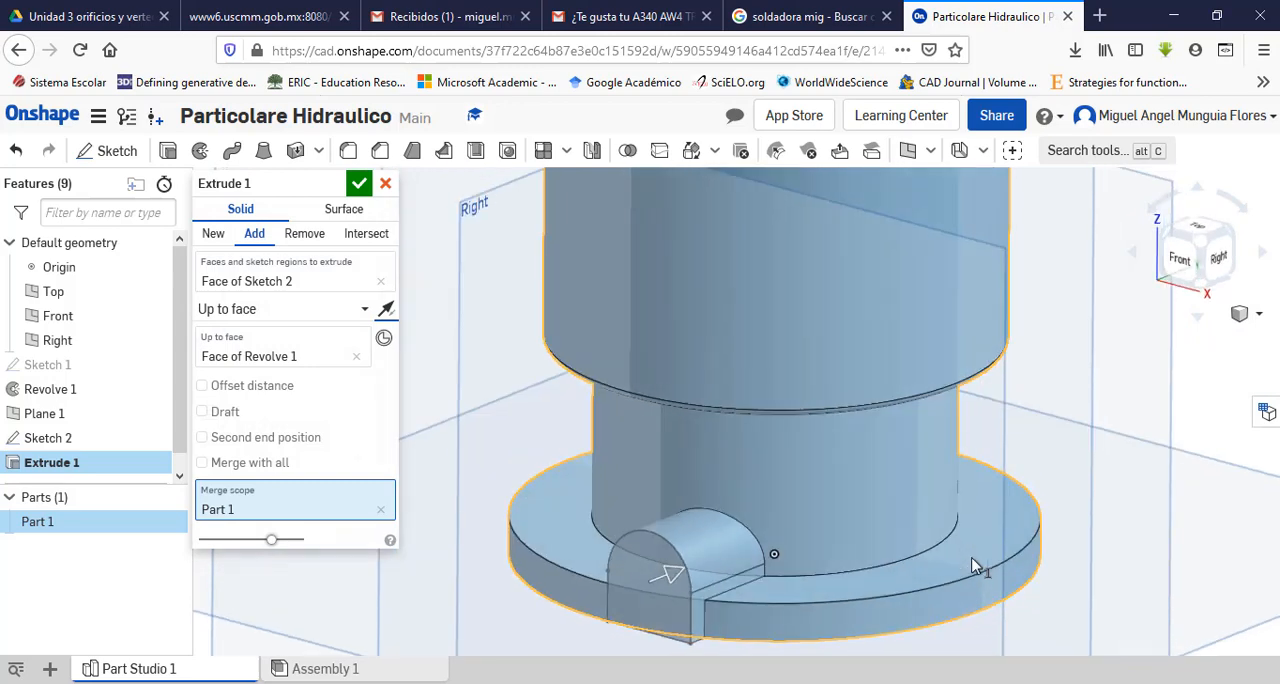
left_click(360, 184)
key("f")
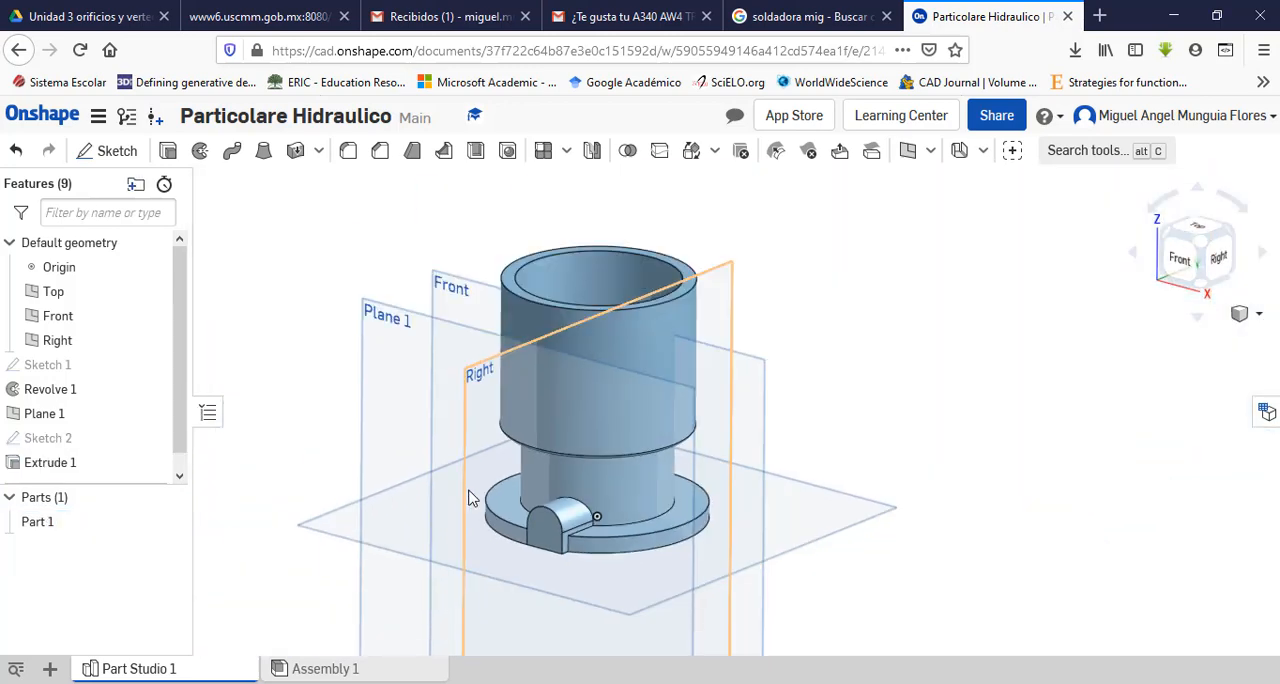
Step: Create a circular feature pattern of the boss extrusion with 4 equally spaced instances over 360° about the base flange's outer cylindrical face
right_click_drag(728, 531, 760, 538)
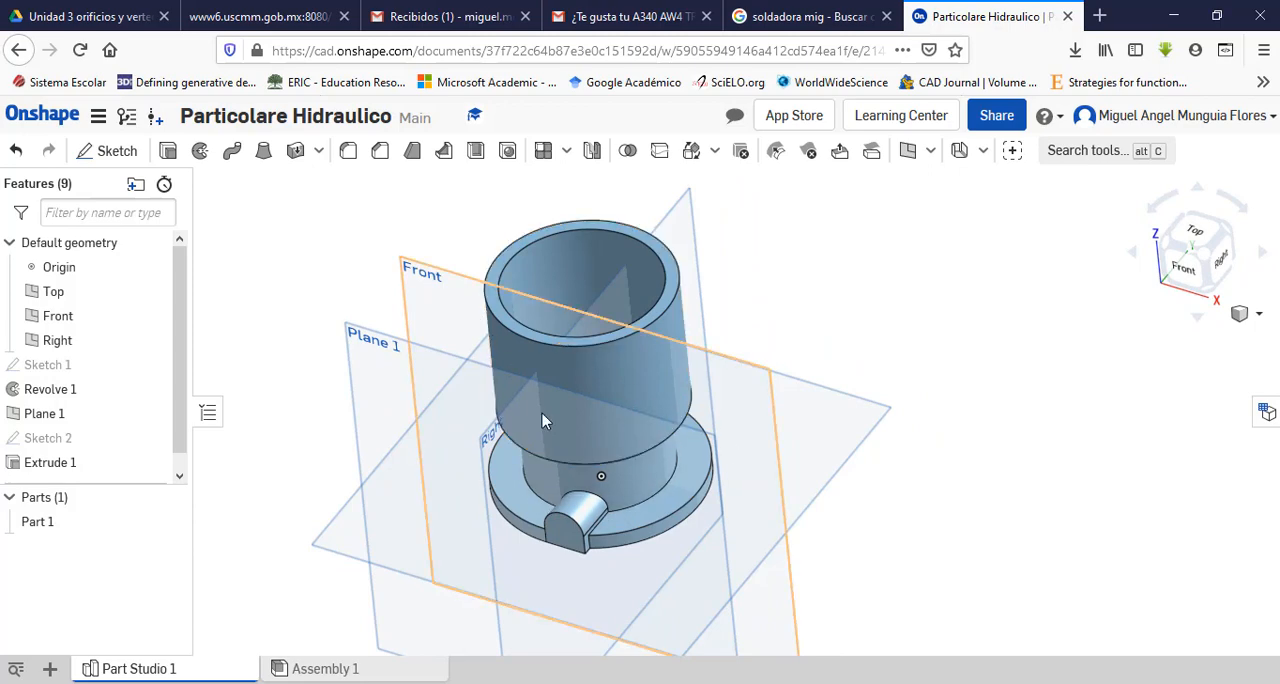
scroll(541, 519, "up", 5)
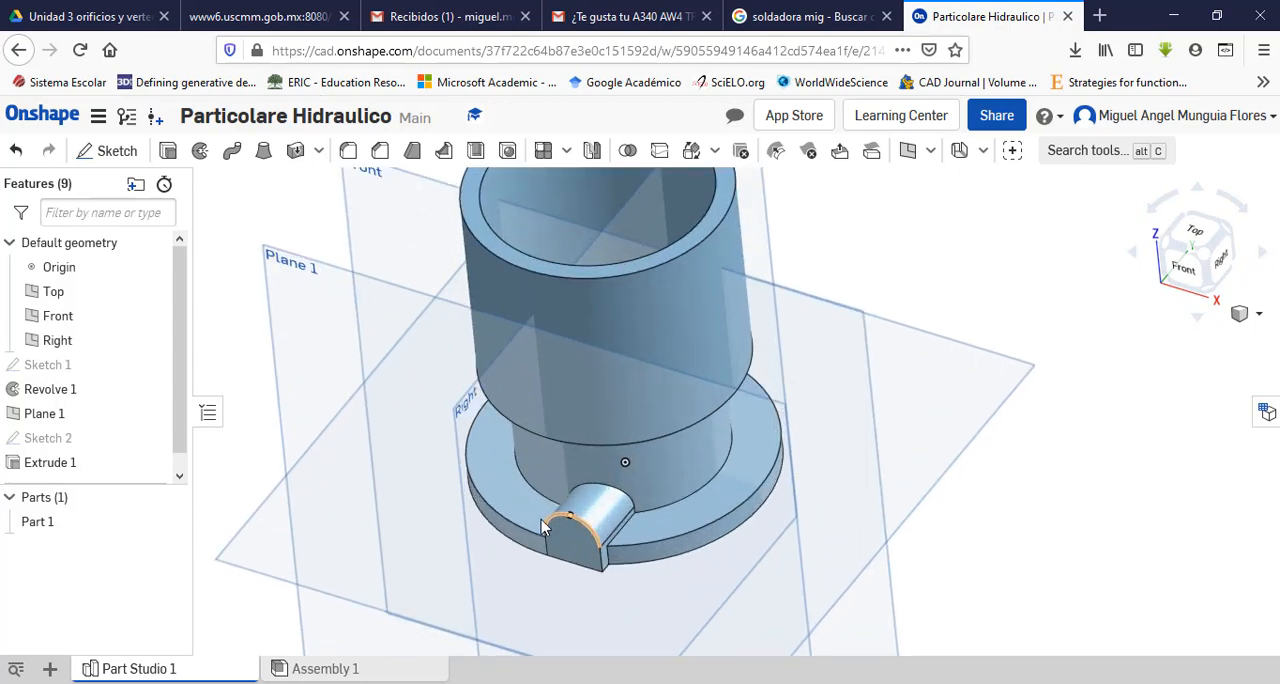
right_click_drag(452, 563, 423, 533)
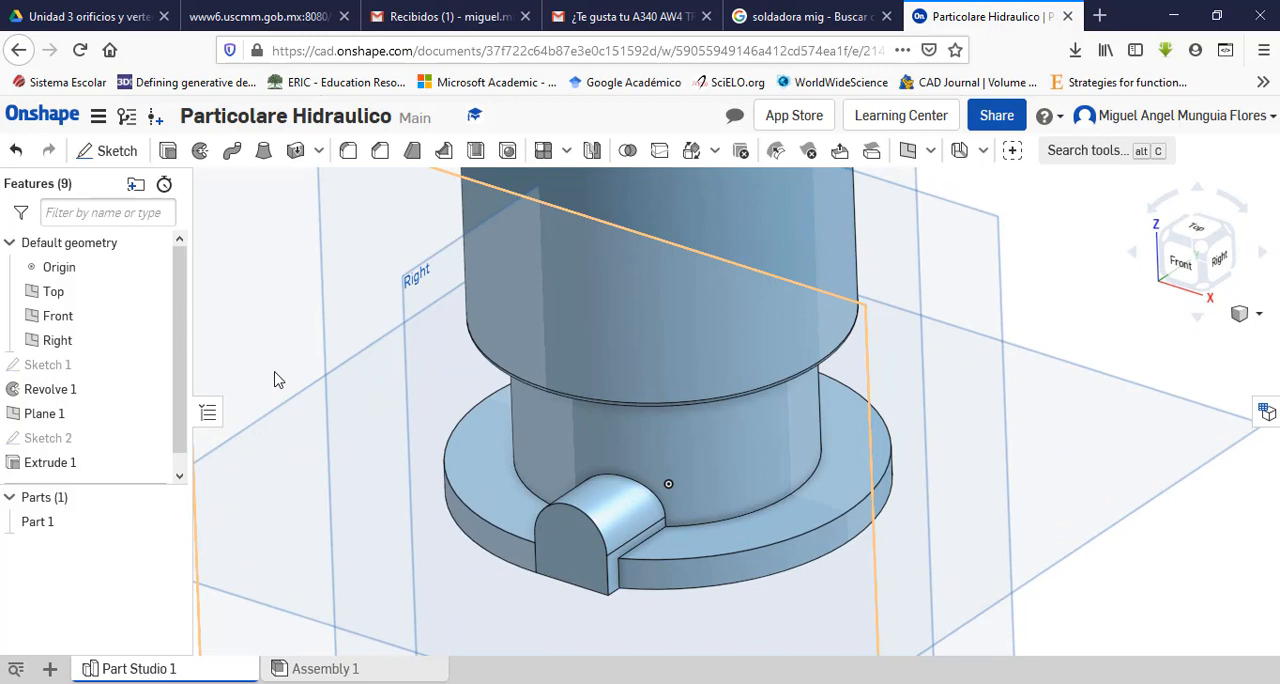
left_click(566, 152)
left_click(574, 216)
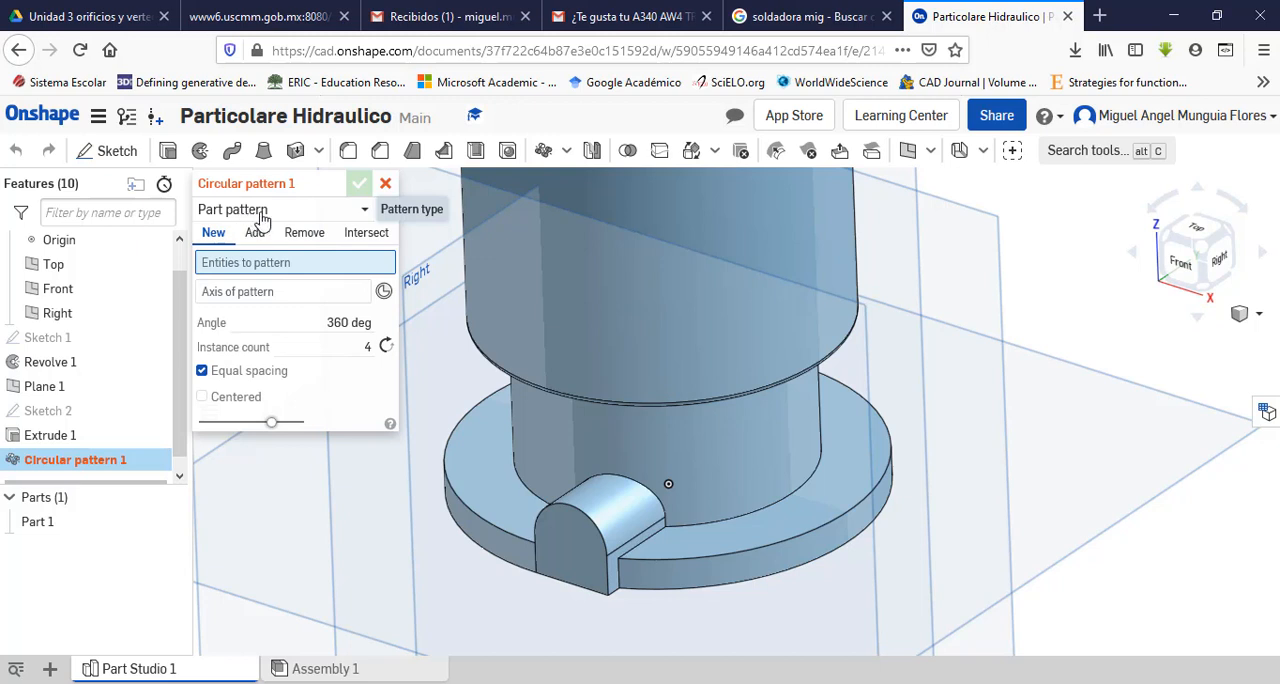
left_click(354, 212)
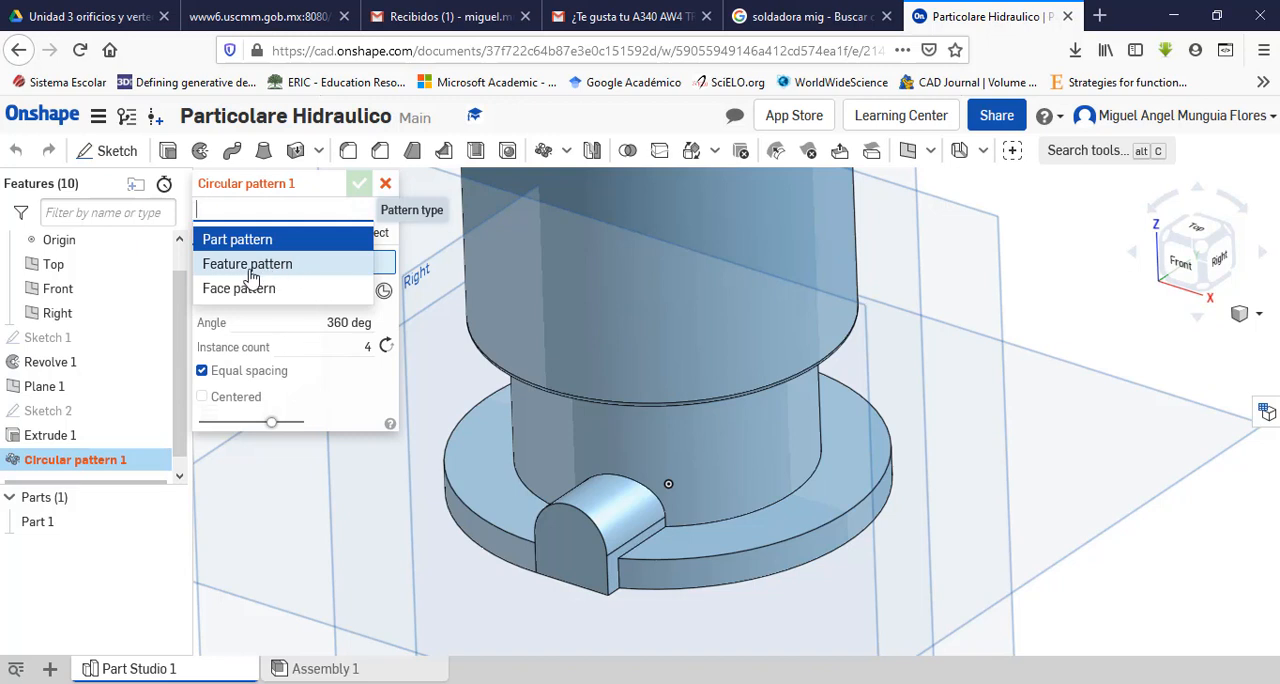
left_click(250, 276)
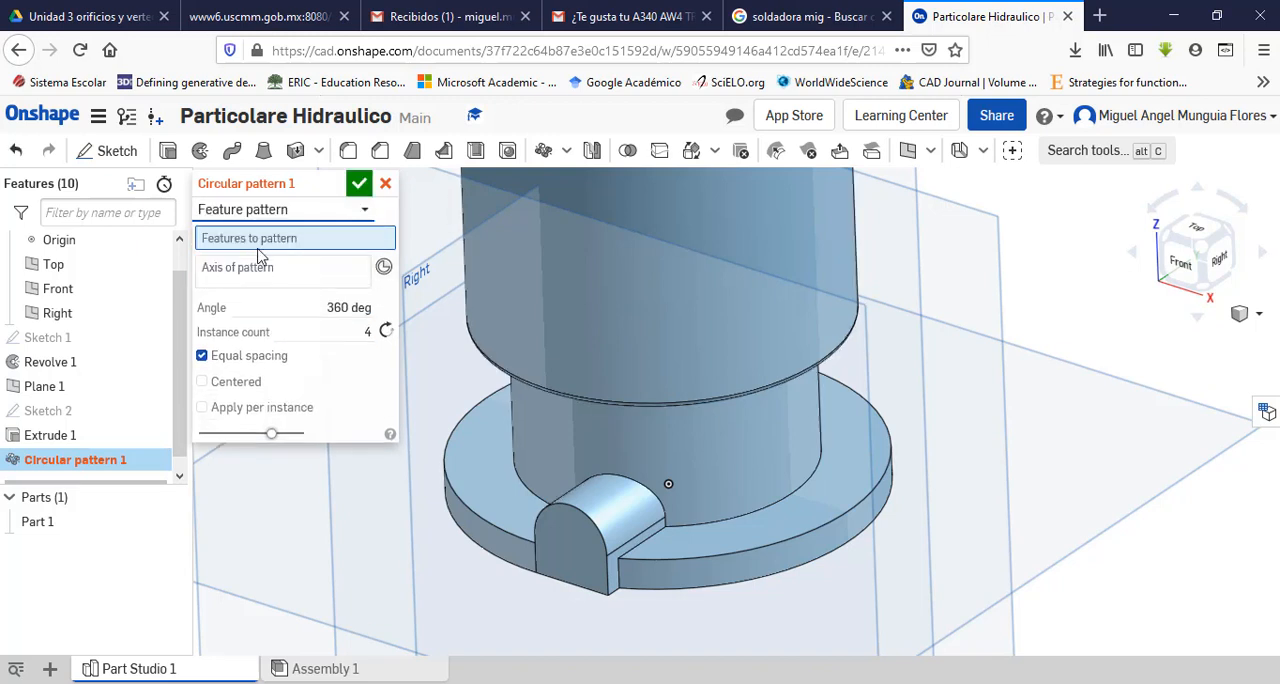
left_click(577, 553)
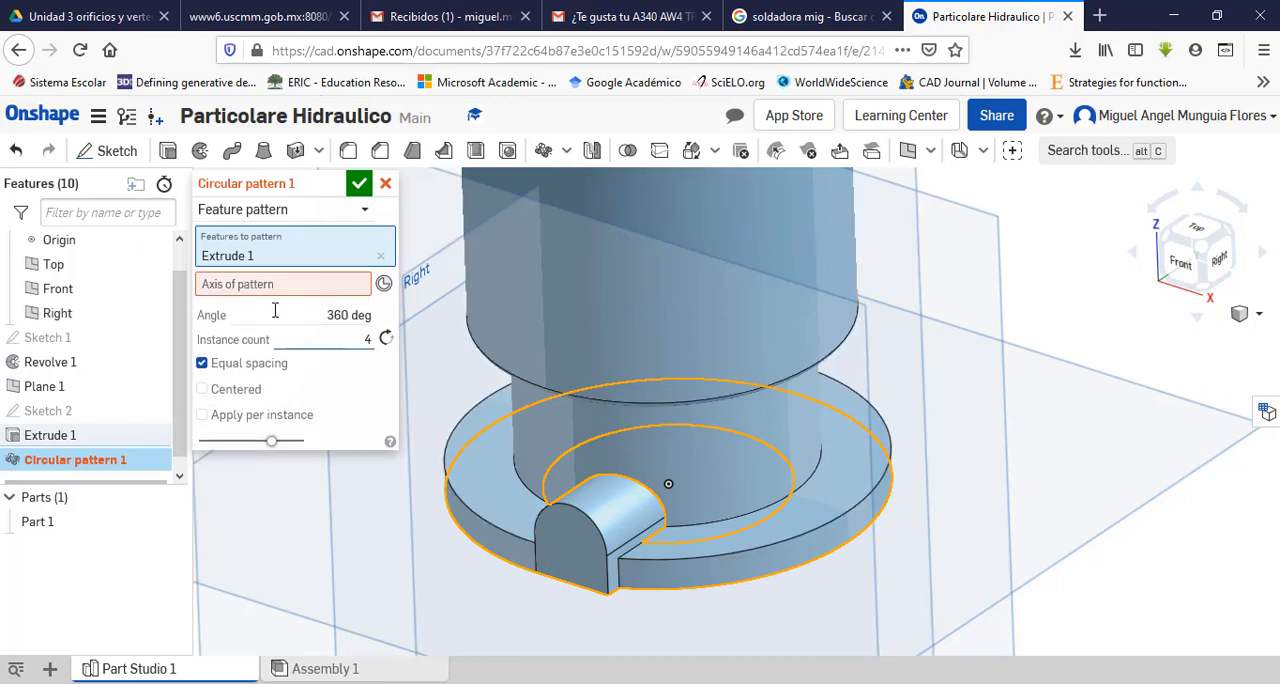
left_click(249, 289)
left_click(249, 287)
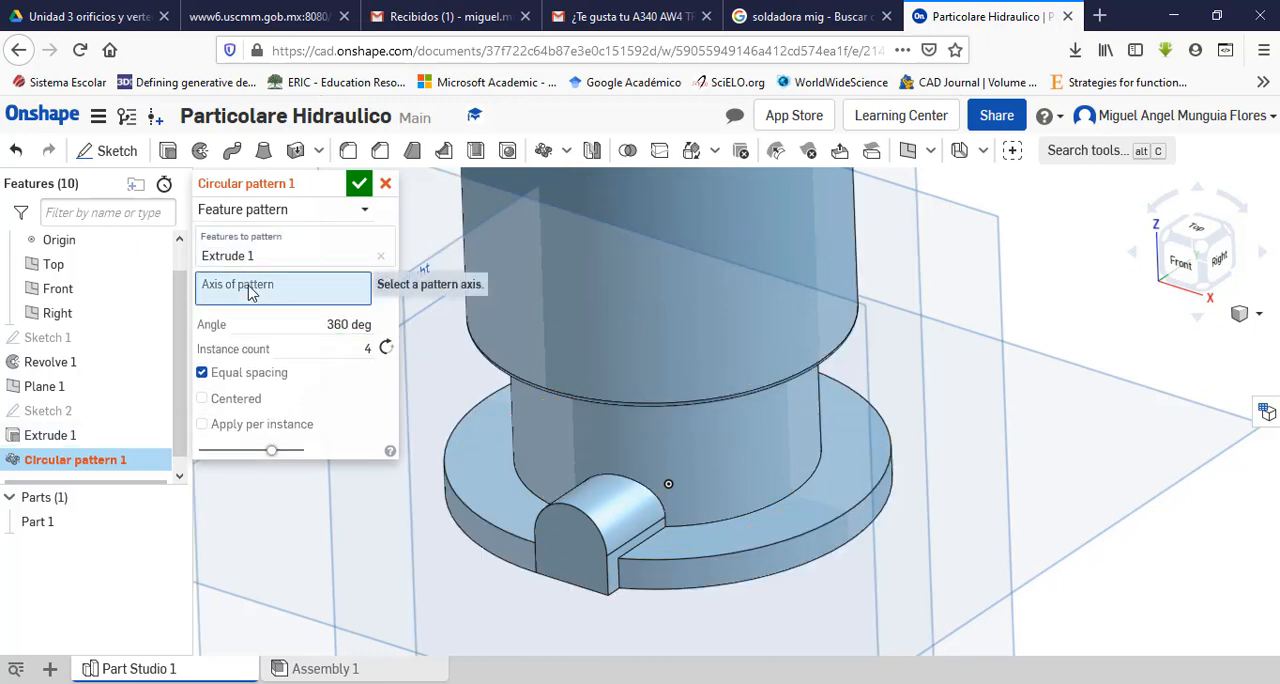
left_click(803, 558)
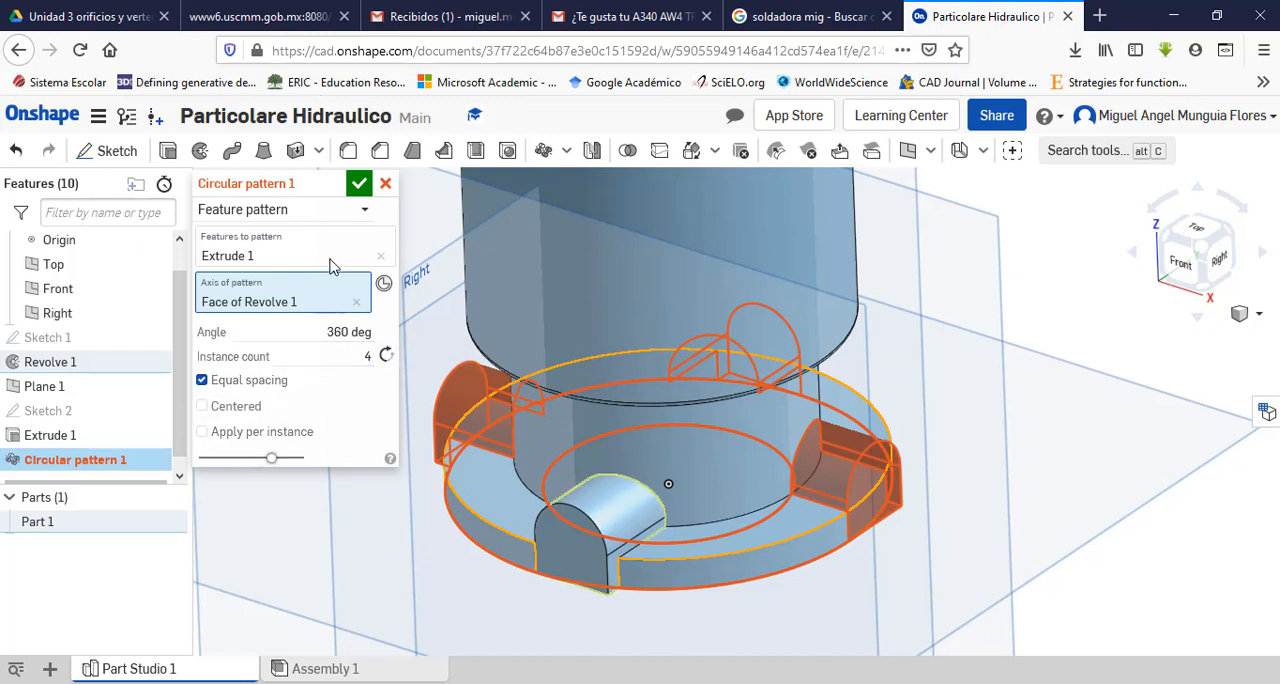
left_click(359, 185)
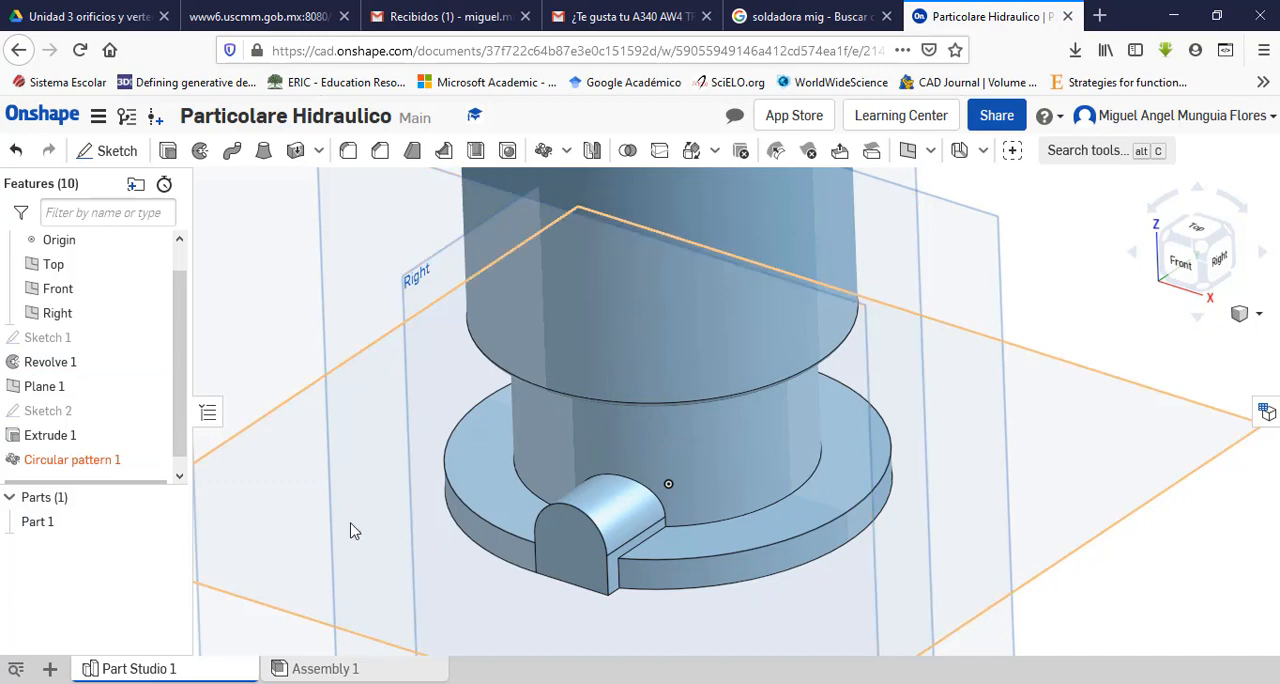
Step: Edit the circular pattern of the boss to use the Apply per instance option
left_click(80, 467)
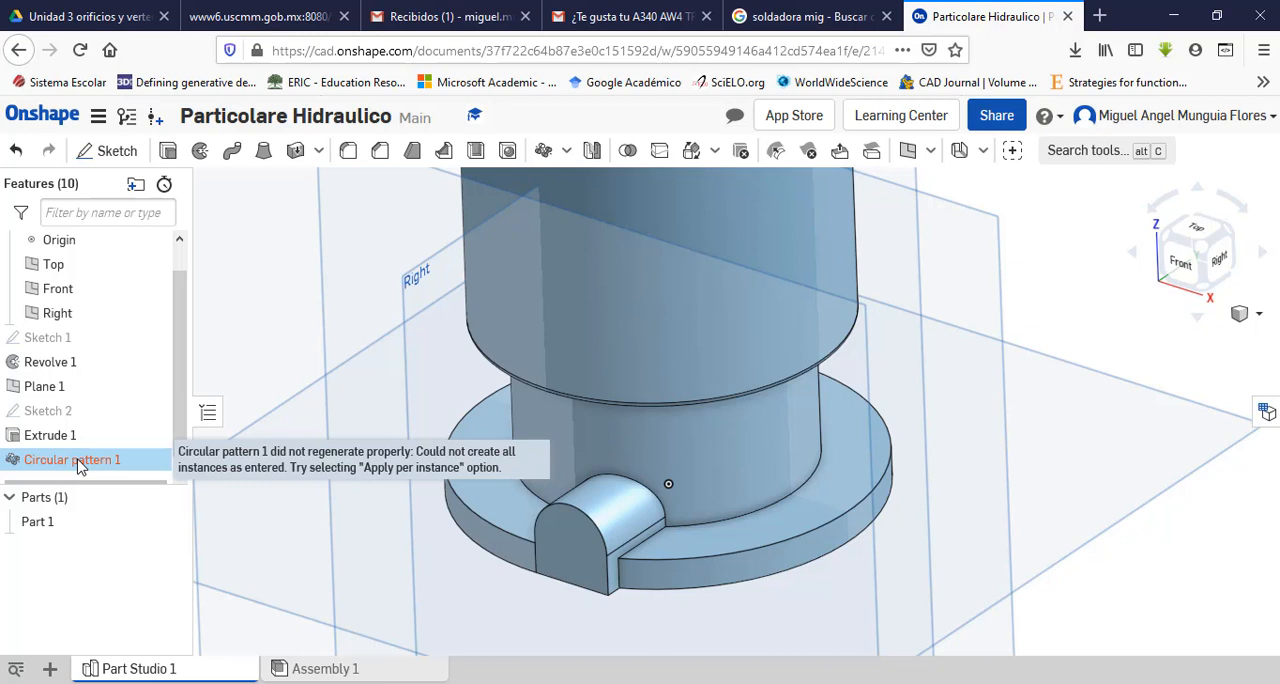
right_click(80, 467)
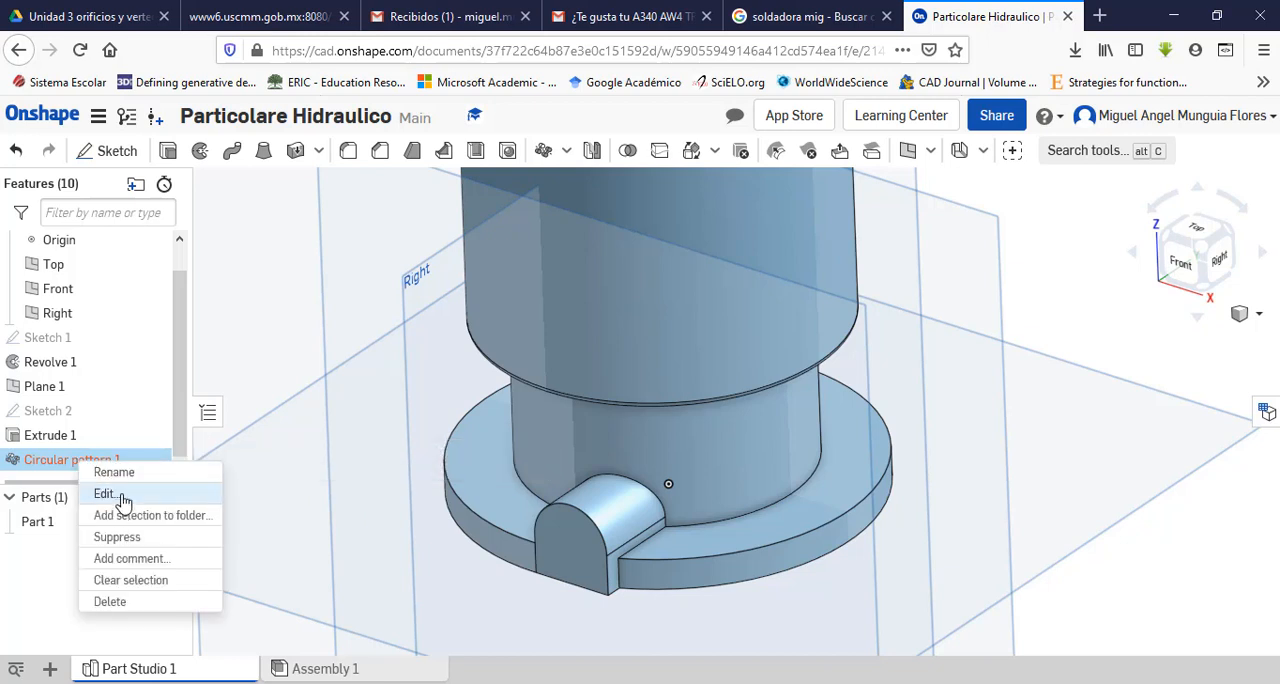
left_click(104, 494)
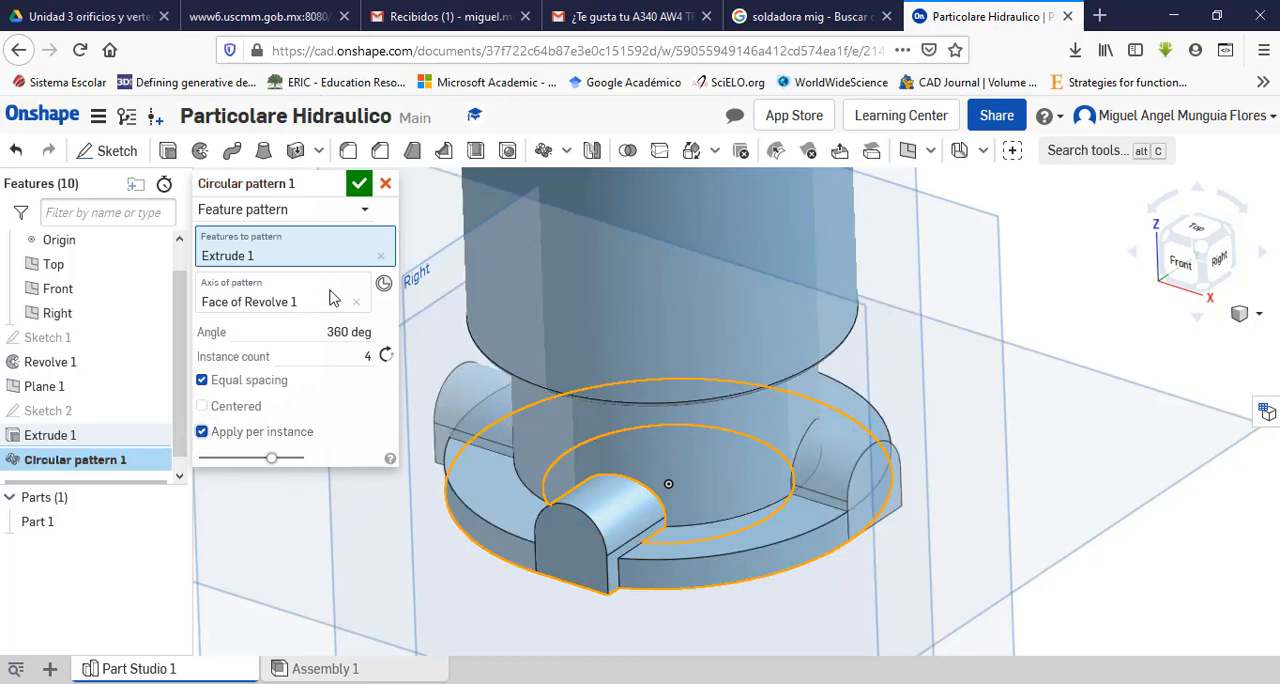
left_click(361, 185)
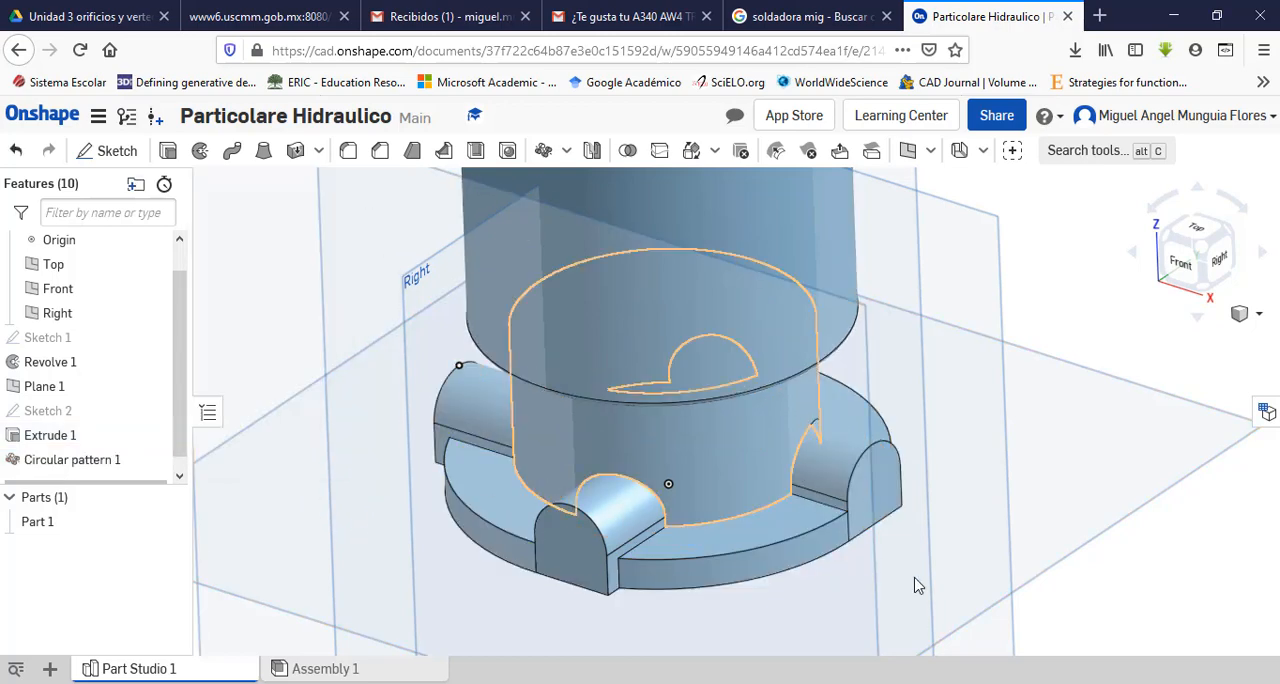
Step: Examine the patterned bosses around the base flange and the open top of the body from several angles
left_click(1060, 545)
left_click(1092, 576)
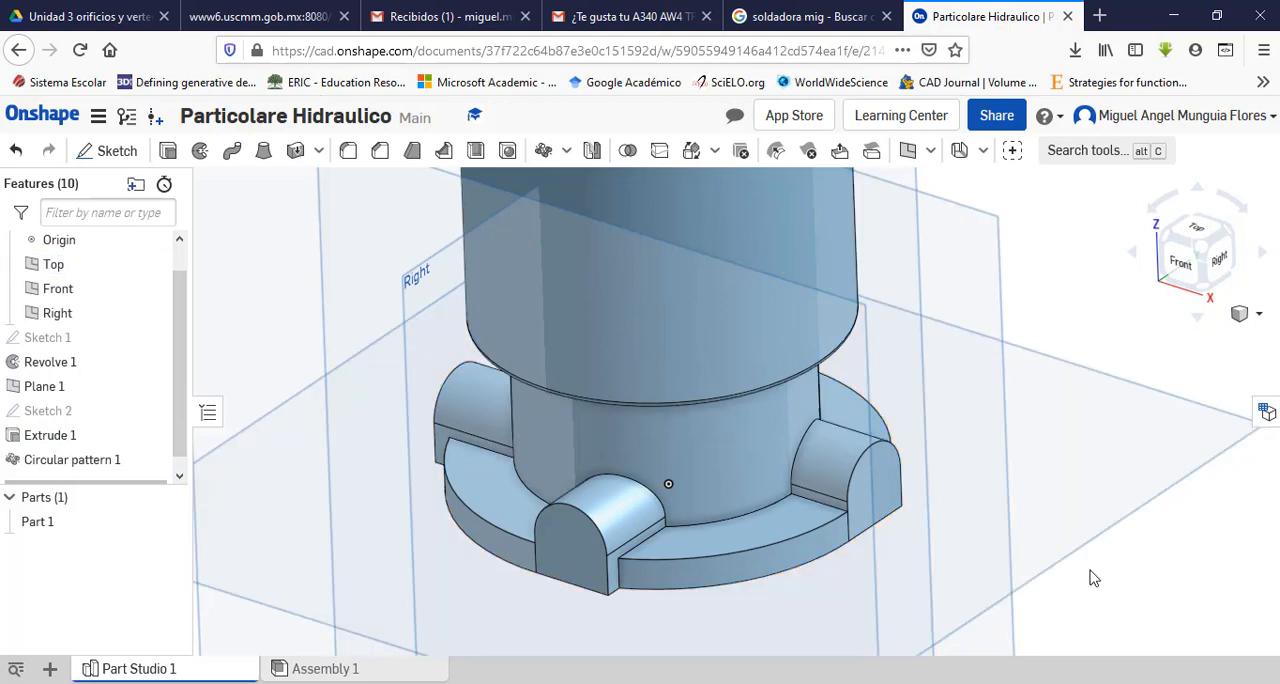
right_click_drag(1034, 509, 817, 418)
right_click_drag(815, 425, 943, 457)
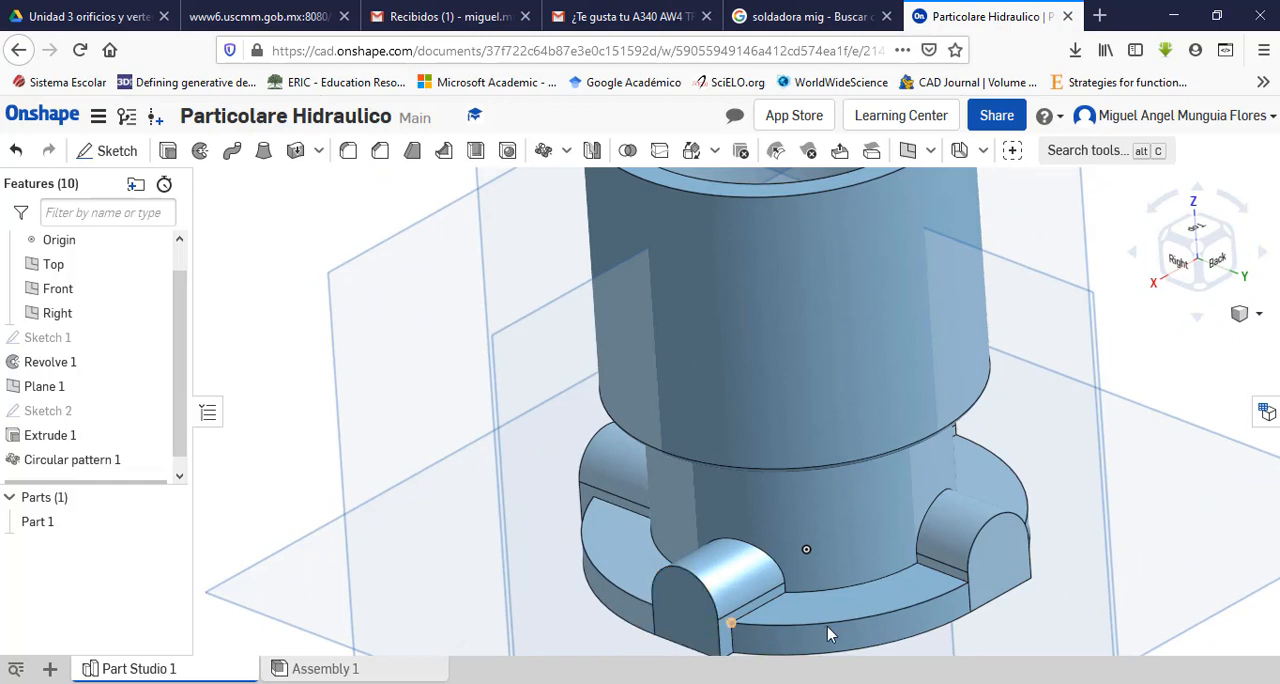
right_click_drag(1003, 474, 1066, 503)
scroll(1050, 520, "up", 3)
scroll(1050, 520, "down", 4)
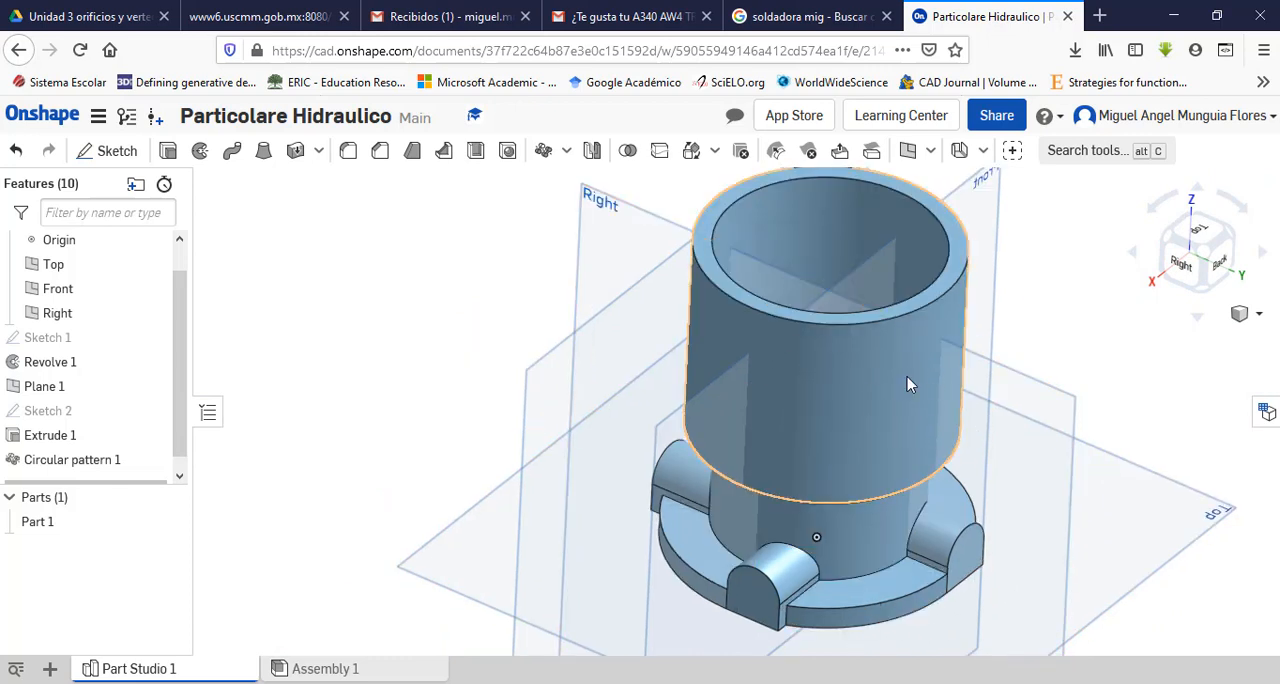
scroll(840, 428, "up", 2)
scroll(837, 456, "down", 2)
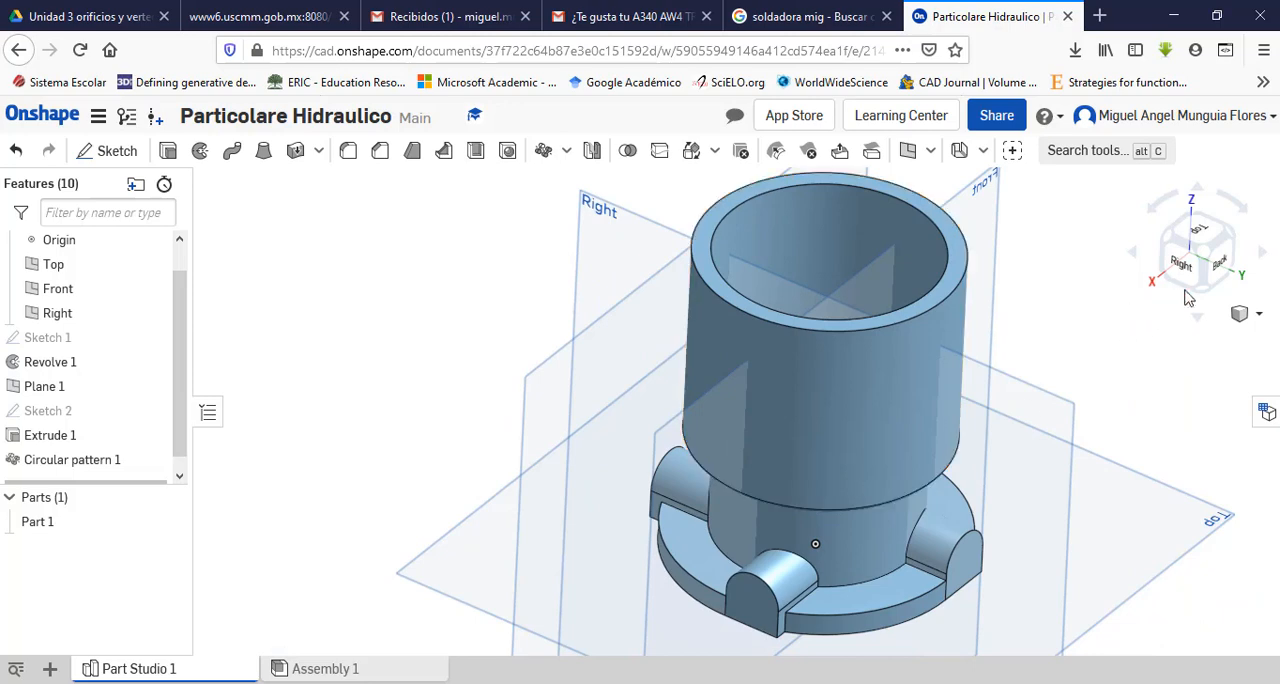
Step: Examine the model from the front and the side port's dimensions in the front and A-A section views of the PDF drawing
right_click_drag(1100, 368, 887, 366)
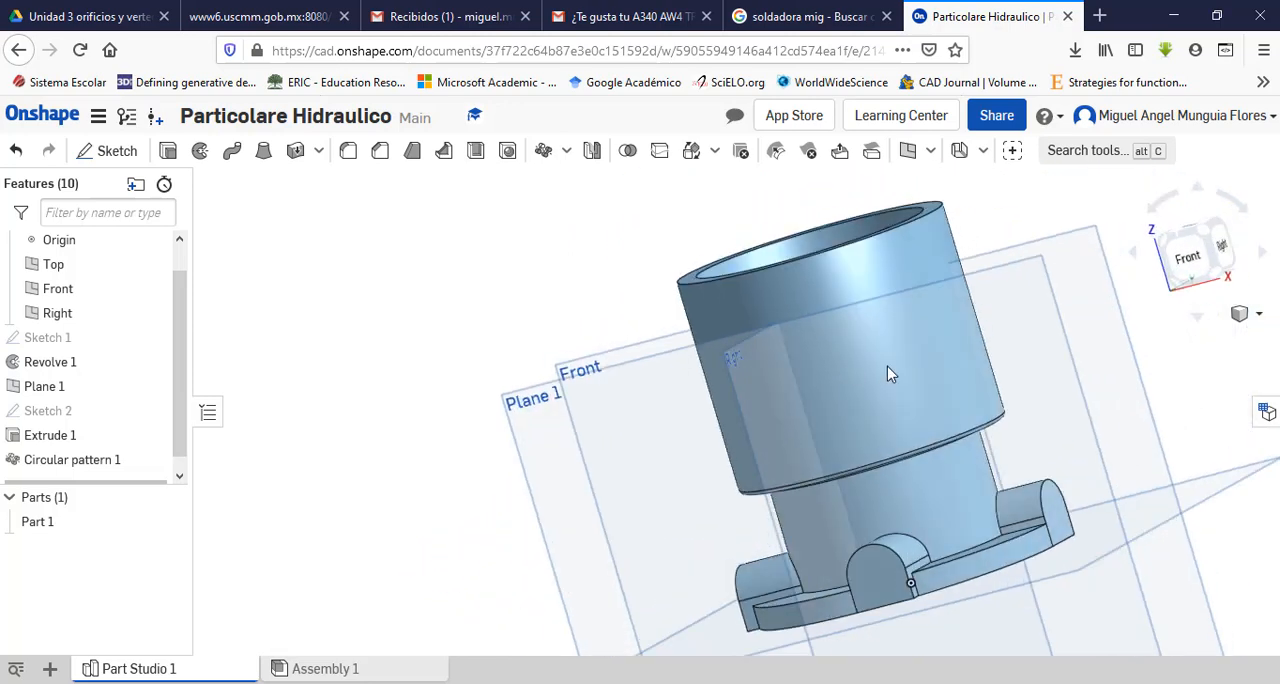
left_click(1194, 258)
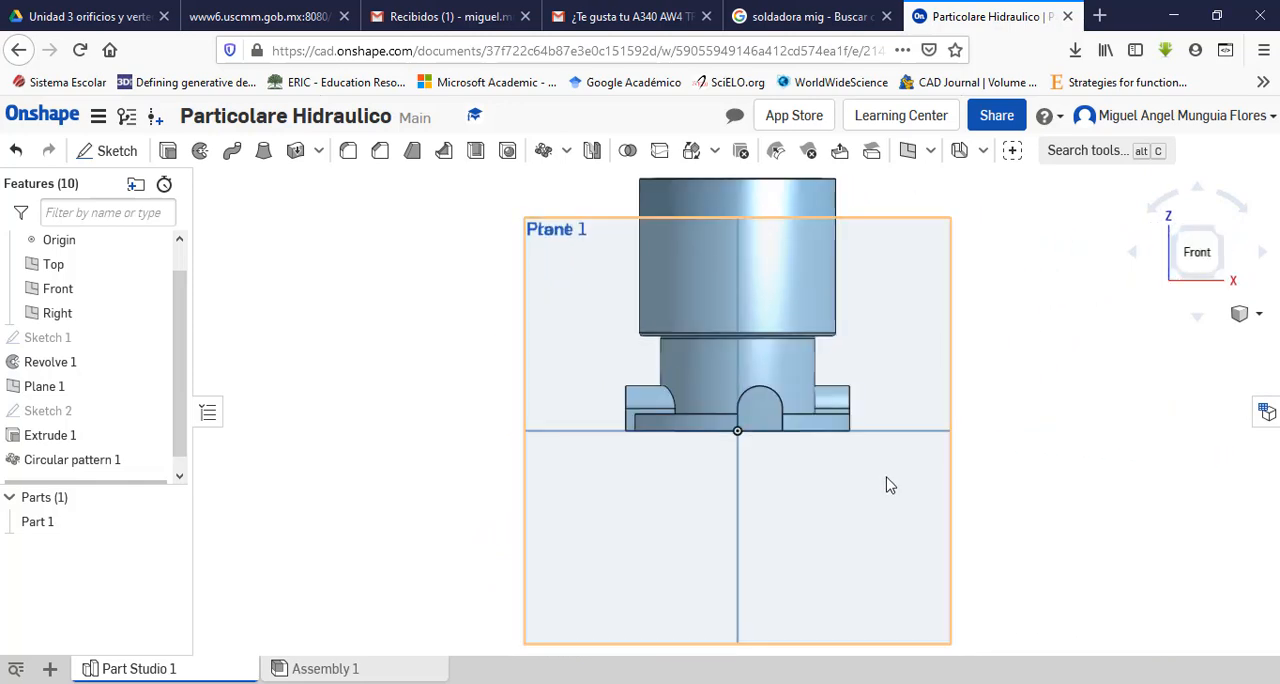
scroll(889, 483, "down", 2)
scroll(887, 250, "down", 2)
scroll(884, 226, "up", 2)
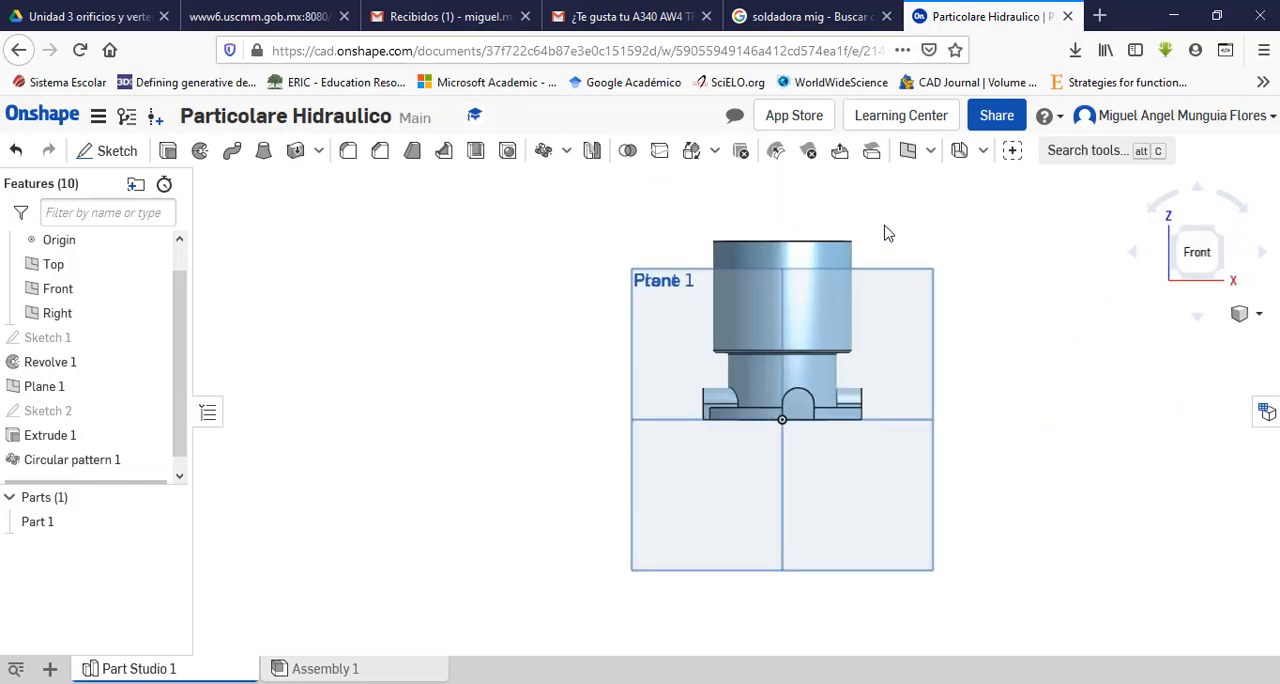
left_click(722, 683)
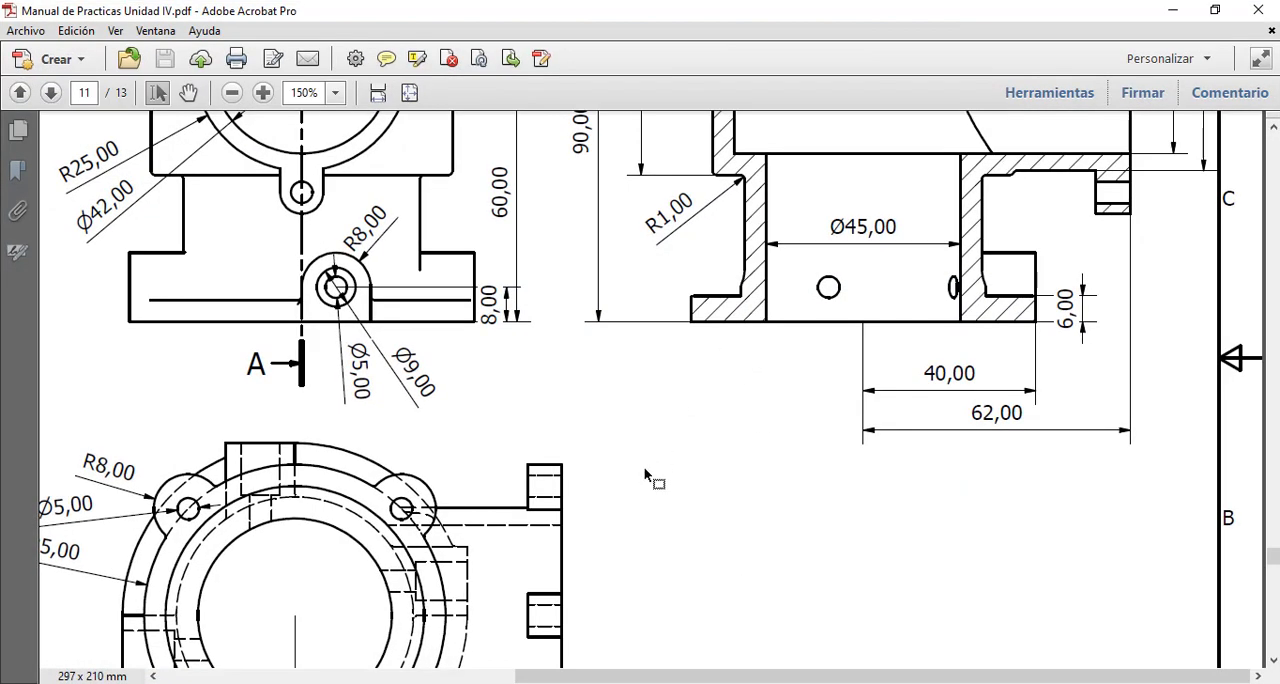
scroll(651, 480, "up", 6)
scroll(481, 447, "down", 3)
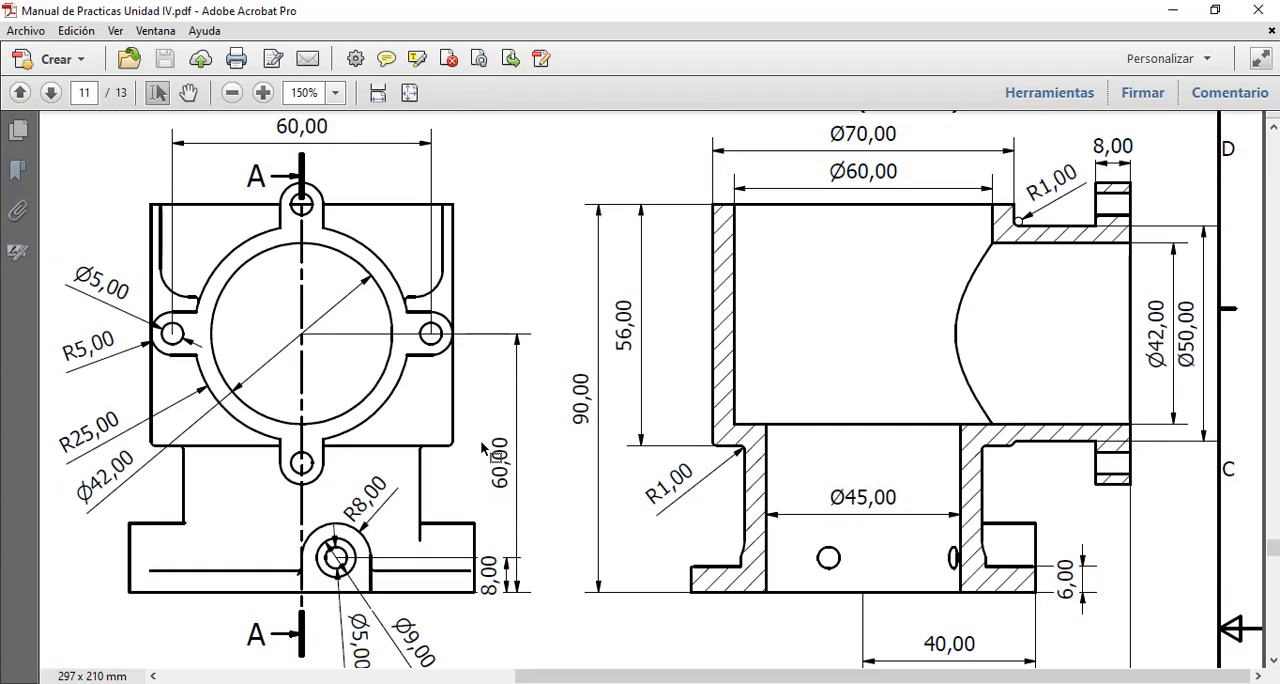
scroll(305, 395, "up", 3)
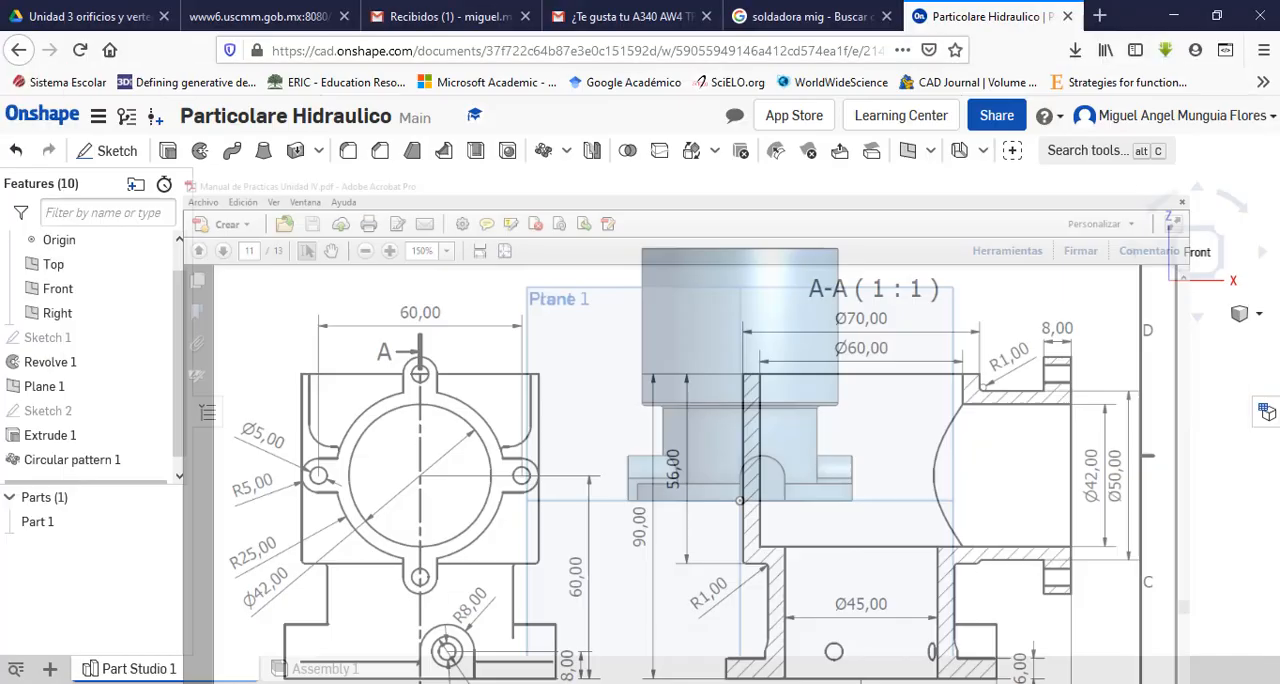
Step: Create a construction plane offset 62 mm from the Right plane, checking the distance in the PDF drawing
middle_click_drag(896, 385, 864, 415)
right_click_drag(929, 397, 889, 438)
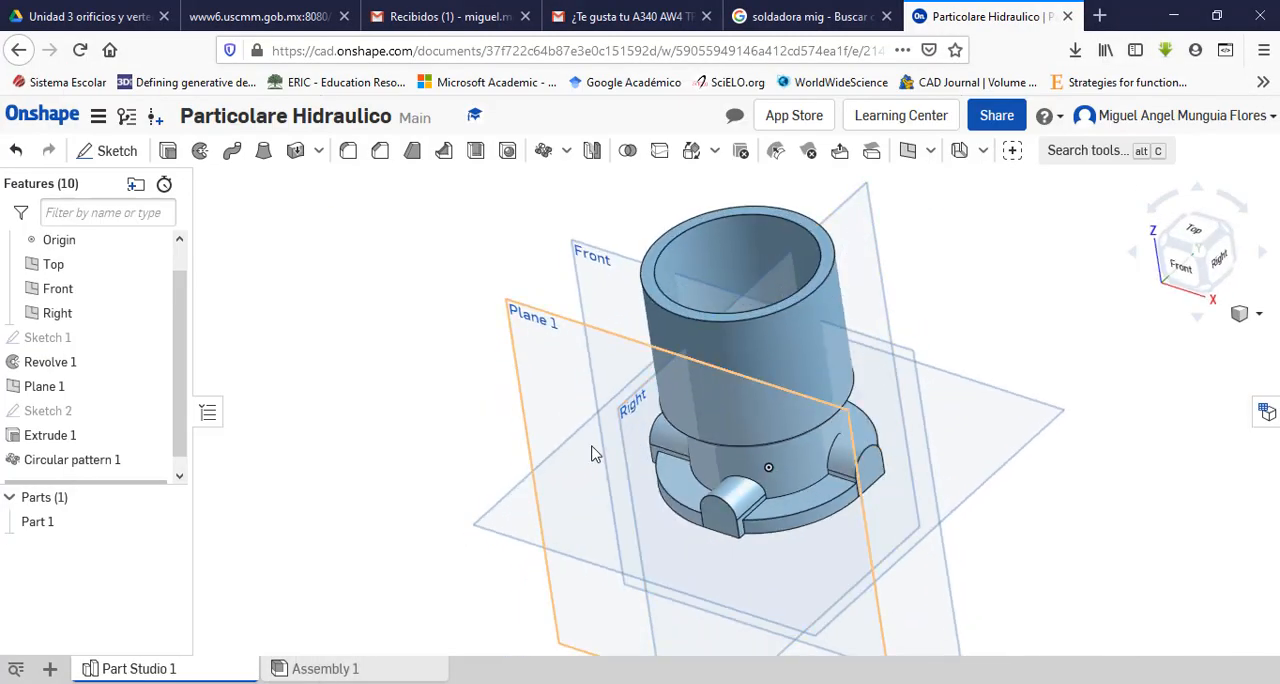
left_click(625, 452)
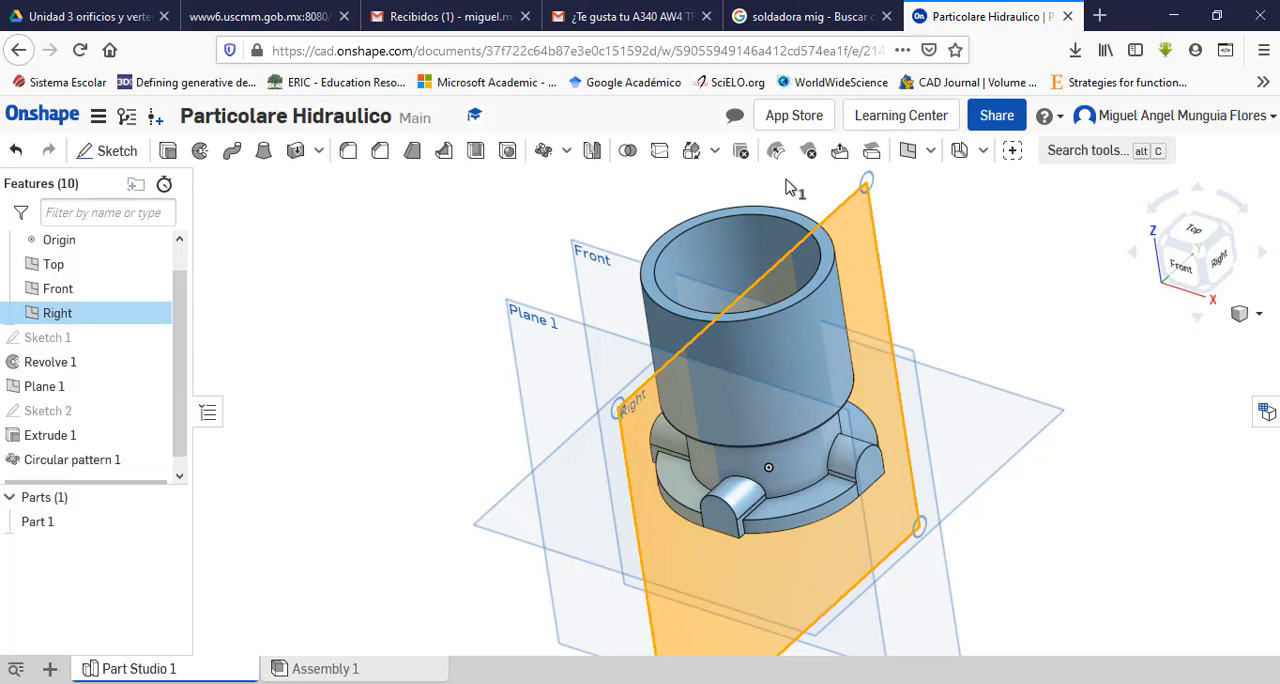
key("alt+Tab")
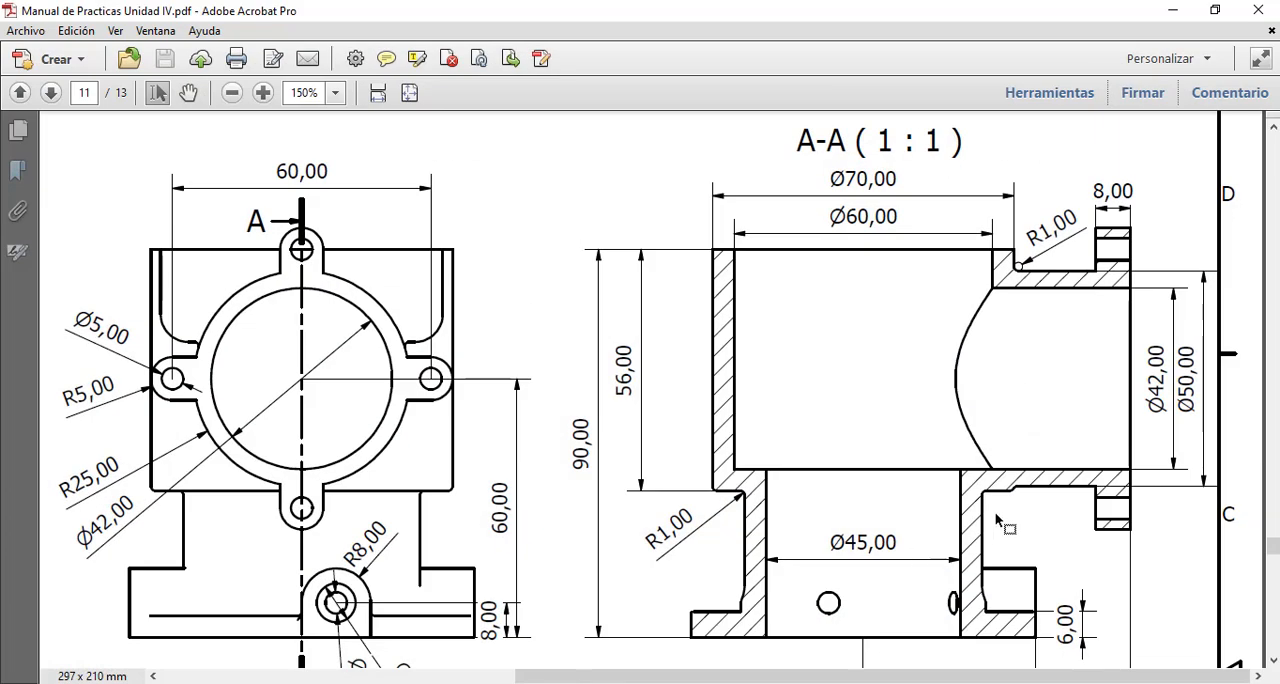
scroll(997, 519, "down", 3)
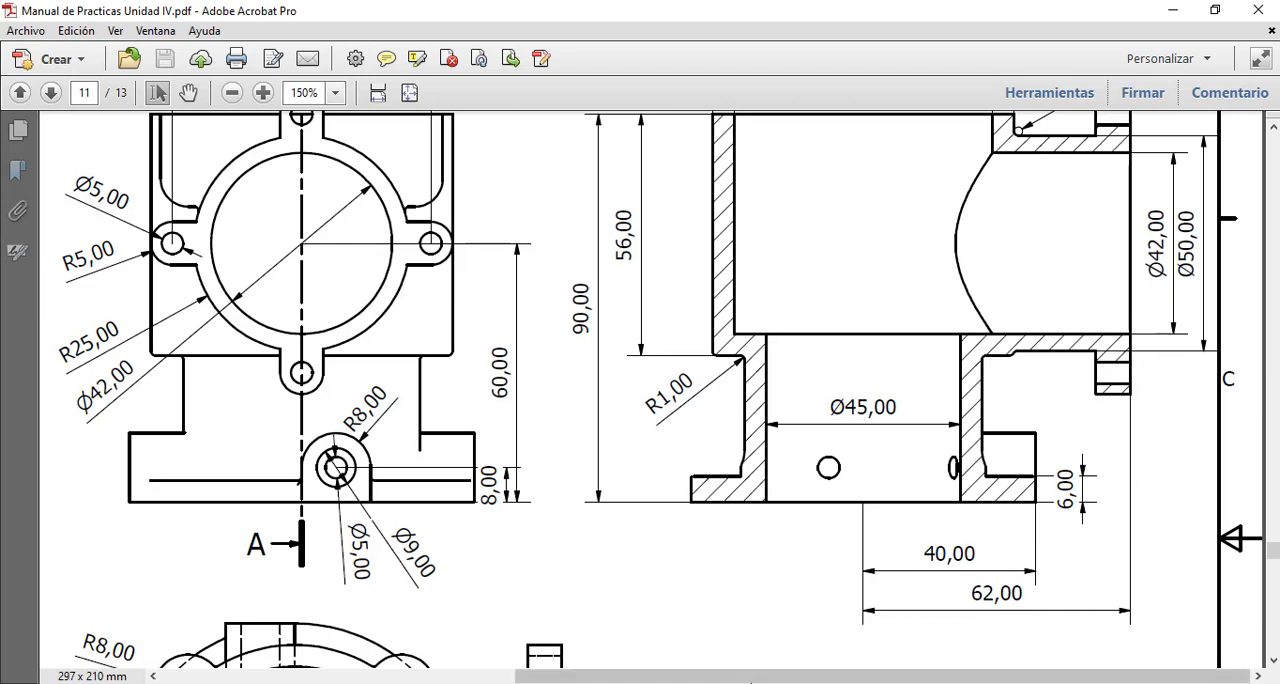
left_click(850, 682)
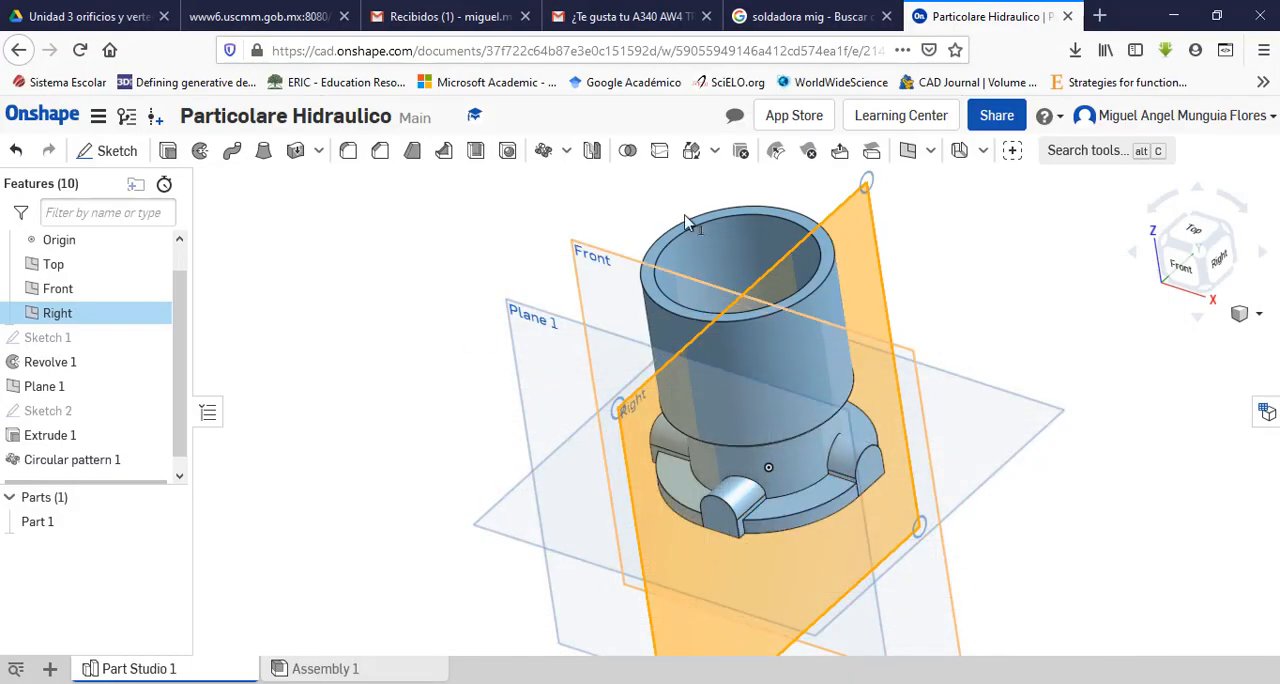
left_click(930, 150)
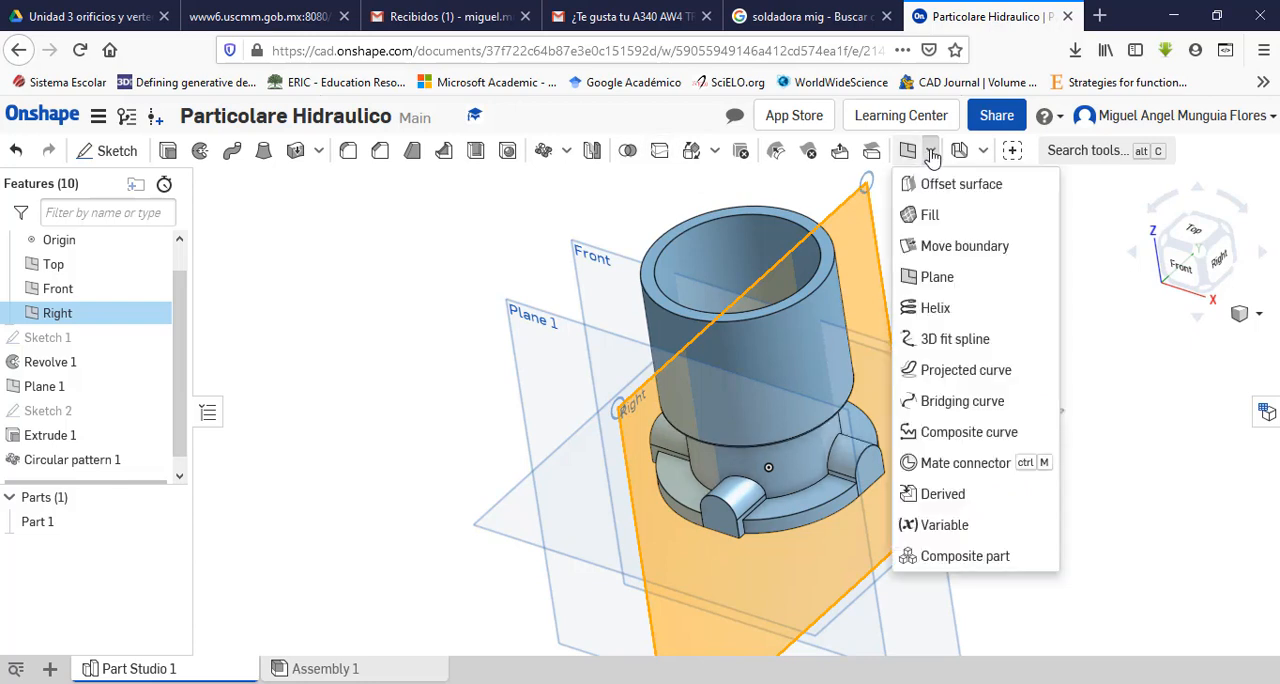
left_click(945, 279)
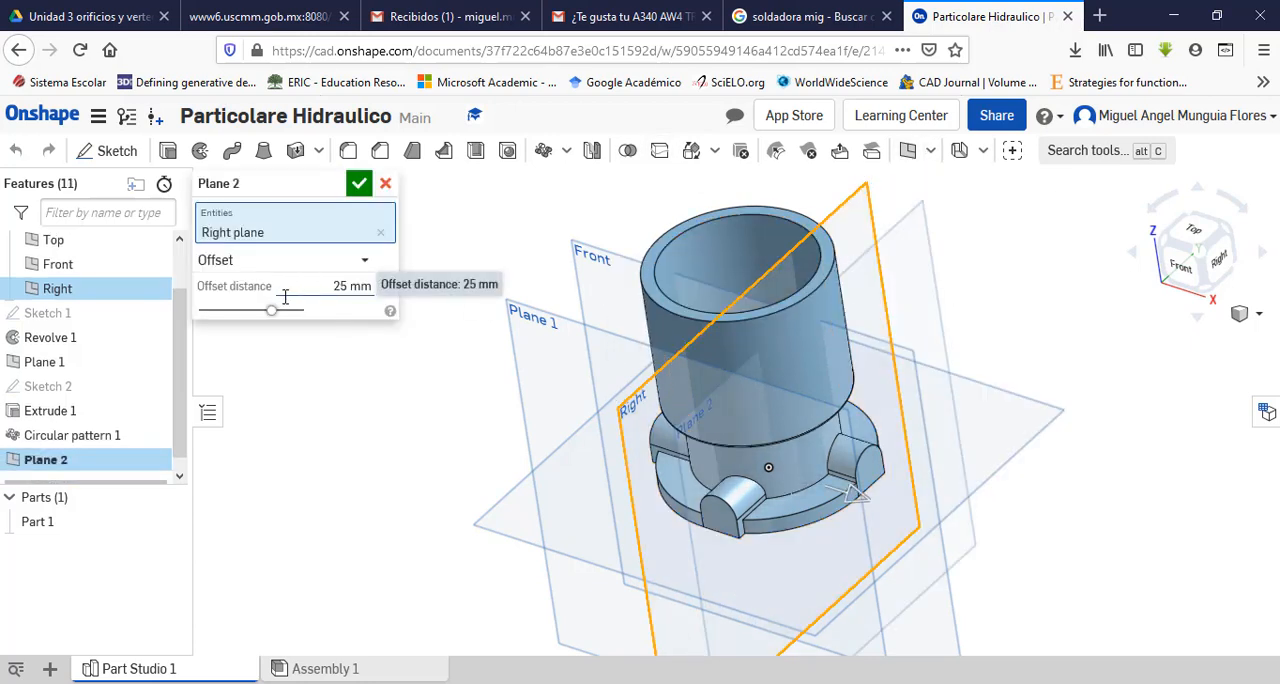
left_click(339, 287)
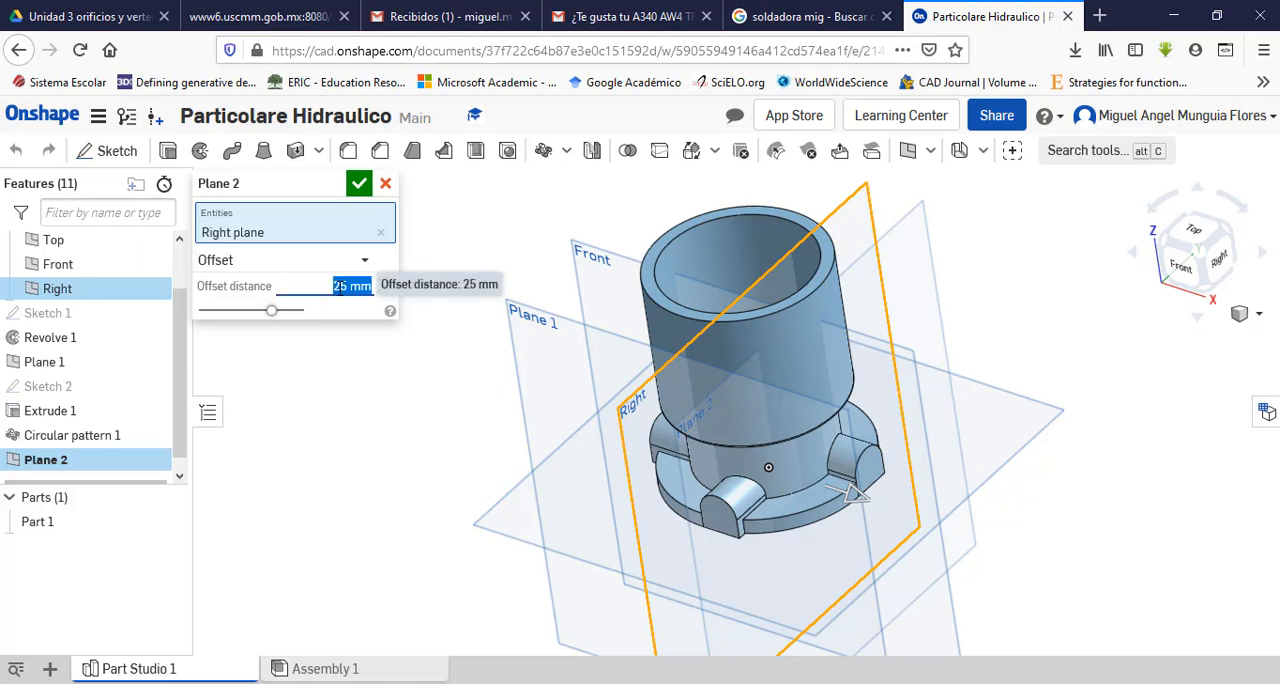
type("62")
key("Return")
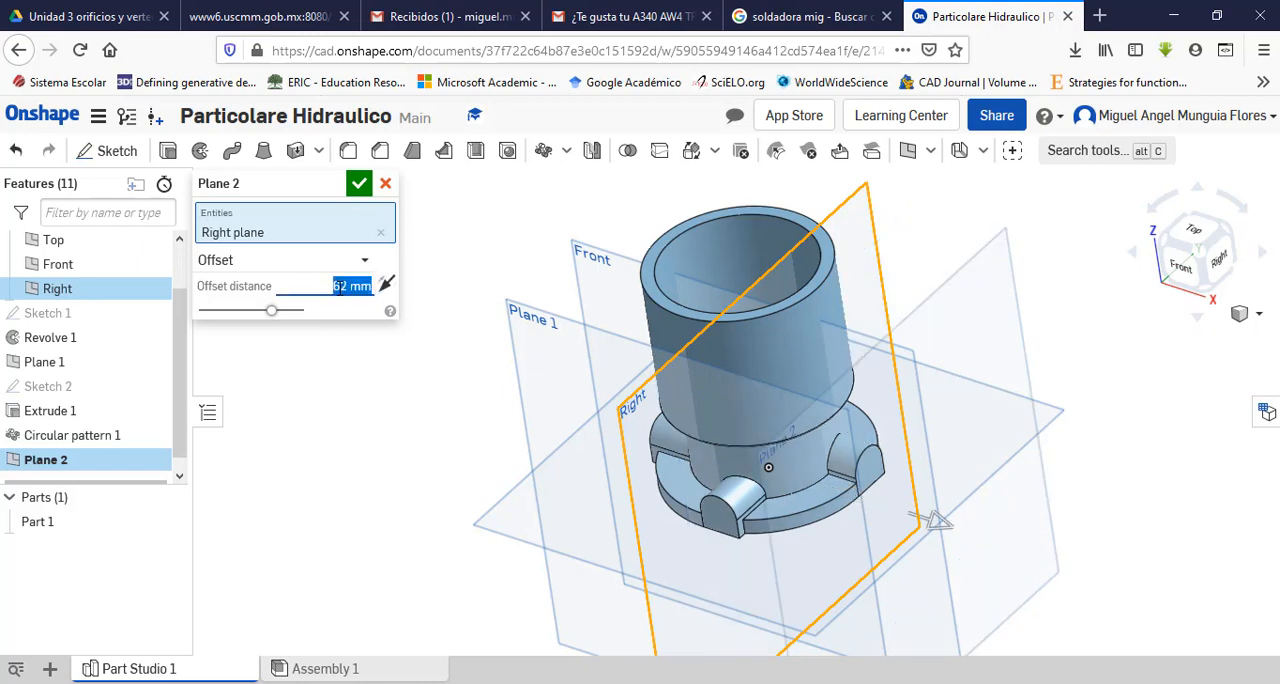
key("Return")
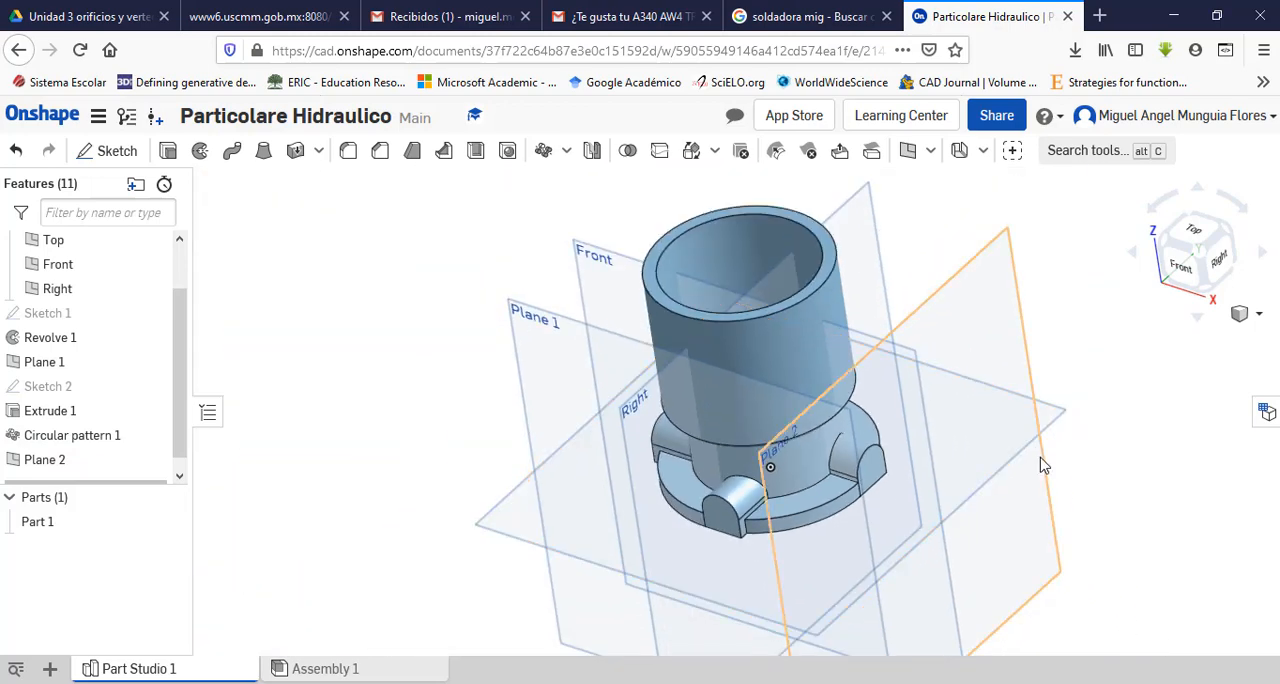
Step: Start a new sketch on the plane offset from the Right plane, facing it squarely
right_click_drag(1109, 434, 1014, 457)
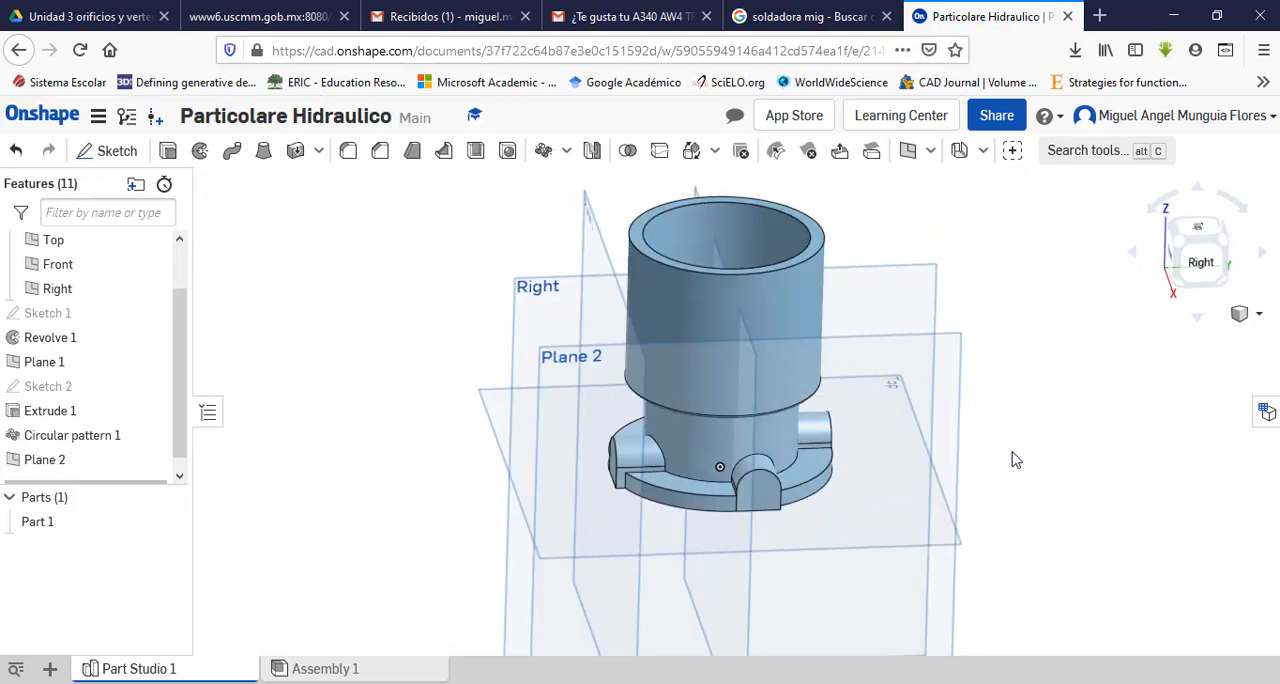
left_click(963, 358)
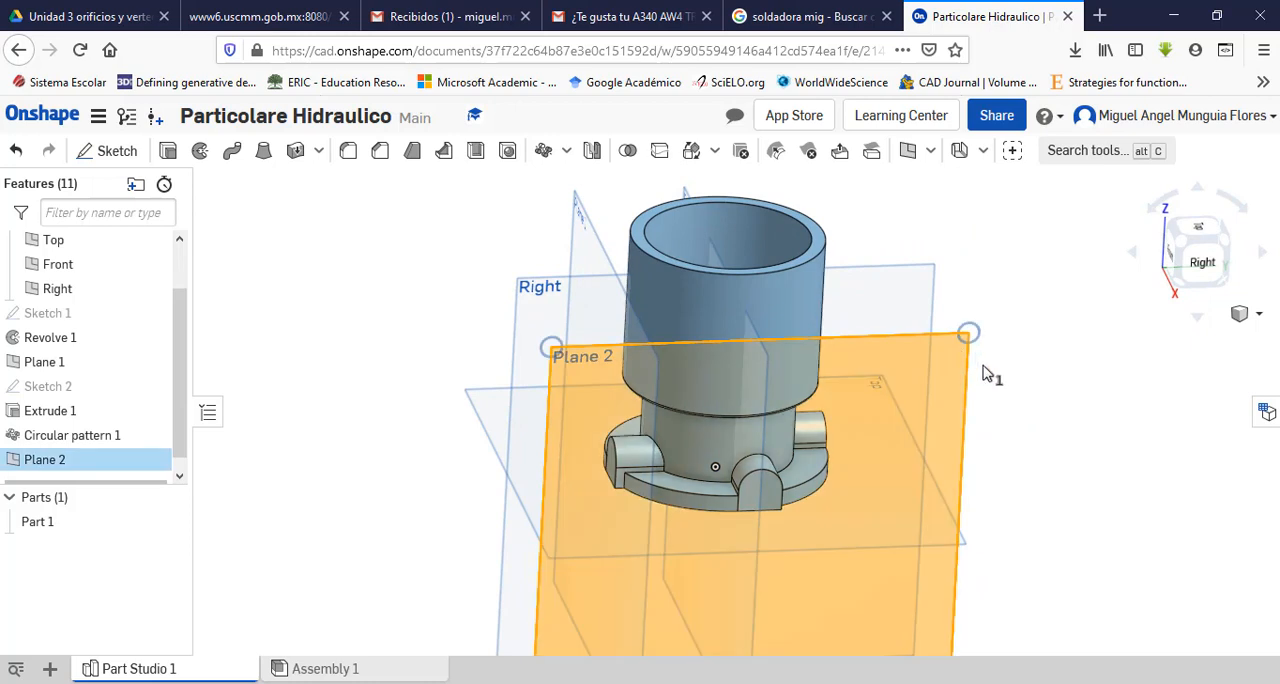
left_click(112, 150)
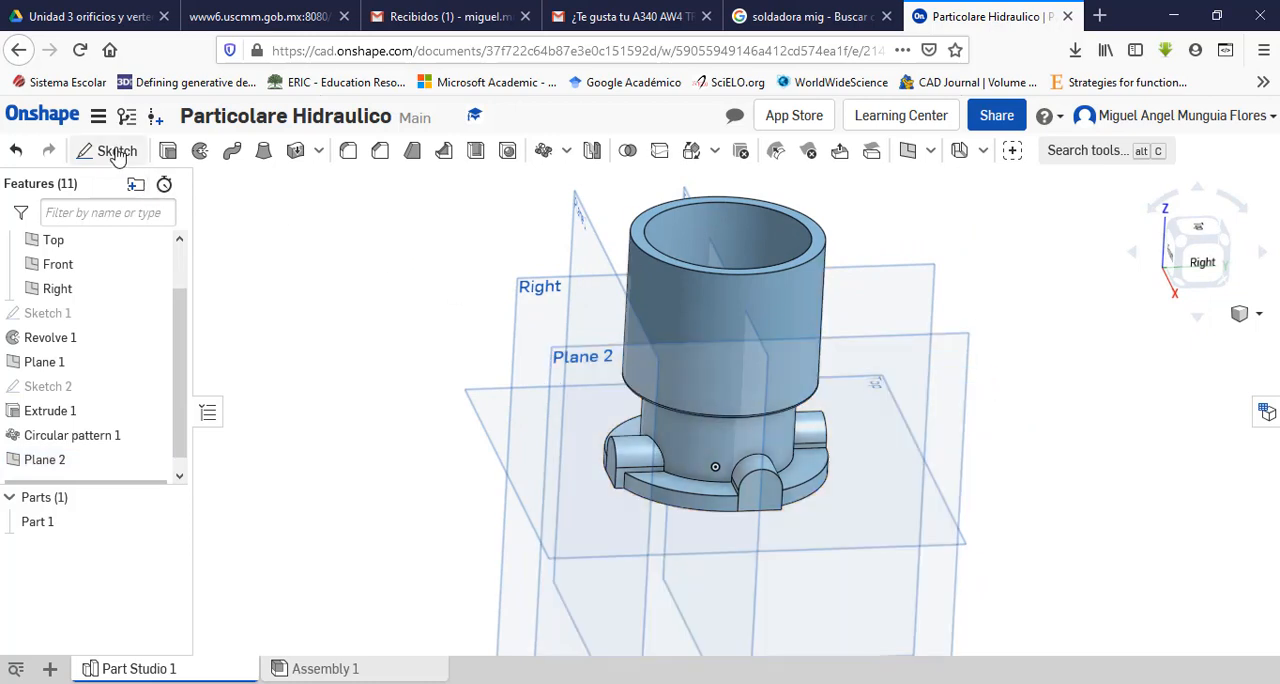
left_click(1205, 264)
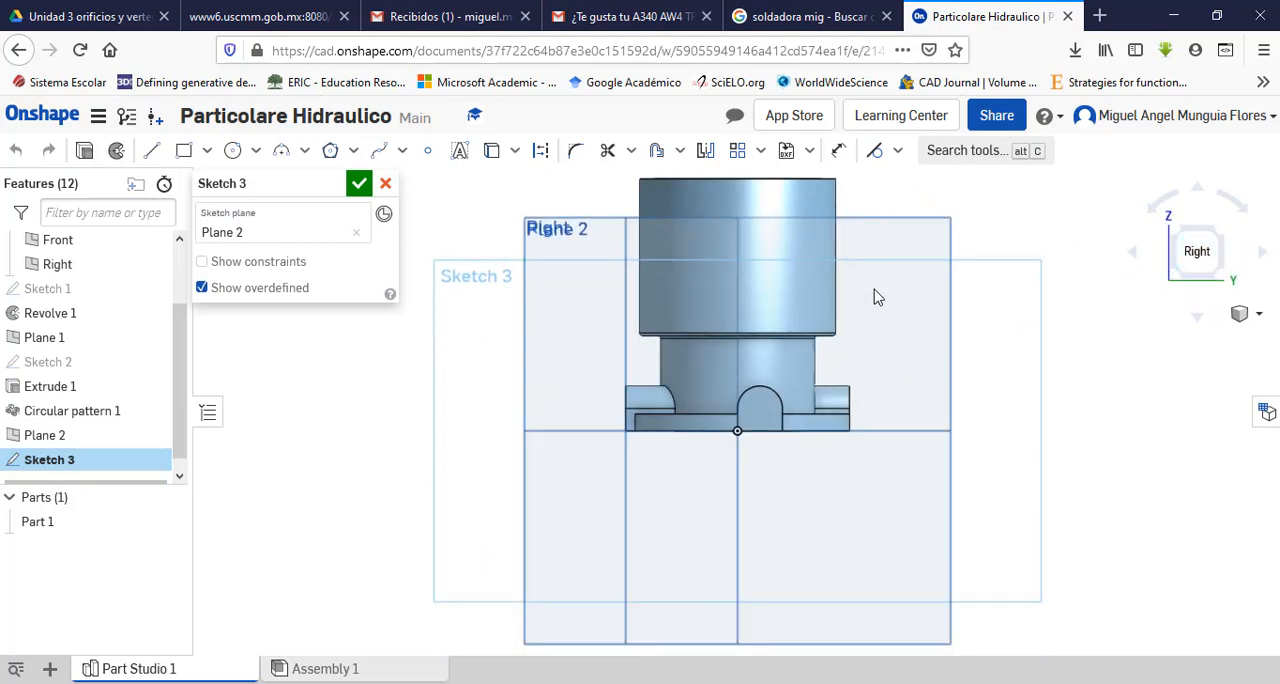
scroll(874, 310, "up", 2)
scroll(870, 320, "down", 3)
scroll(851, 232, "up", 2)
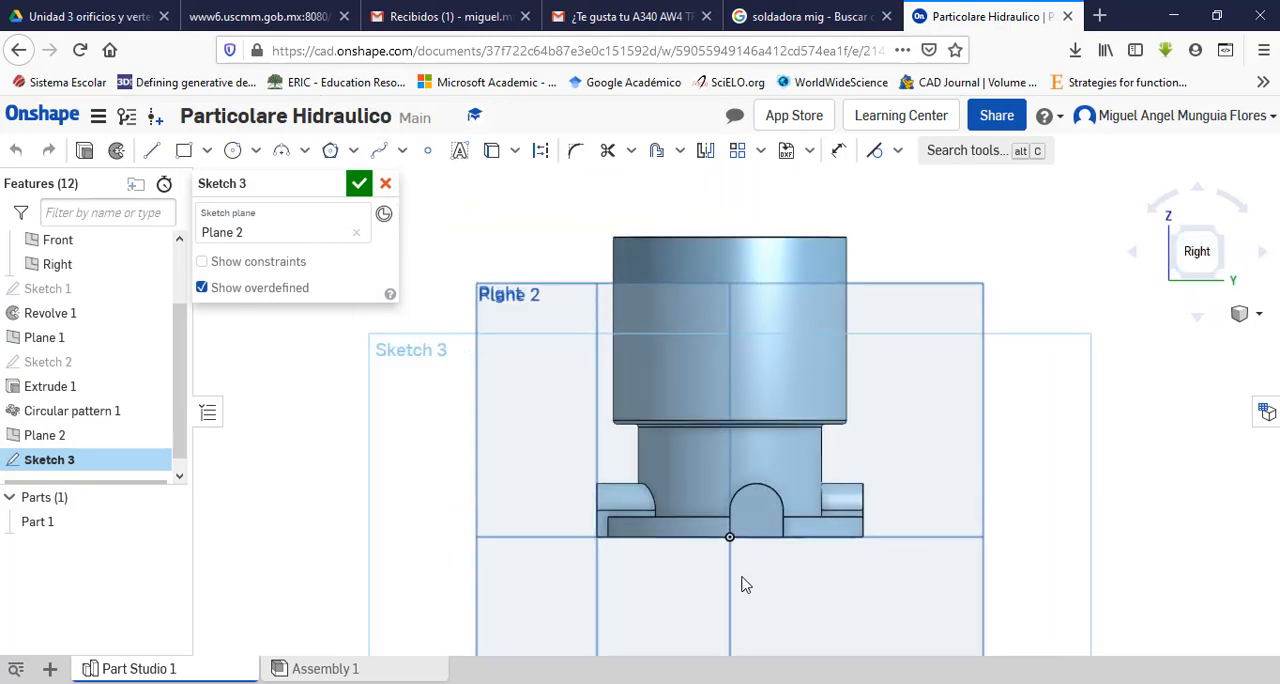
Step: Consult the port's dimensions in the drawing and sketch a circle about 38 mm in diameter centred vertically above the origin on the upper body
key("alt+Tab")
scroll(976, 457, "up", 2)
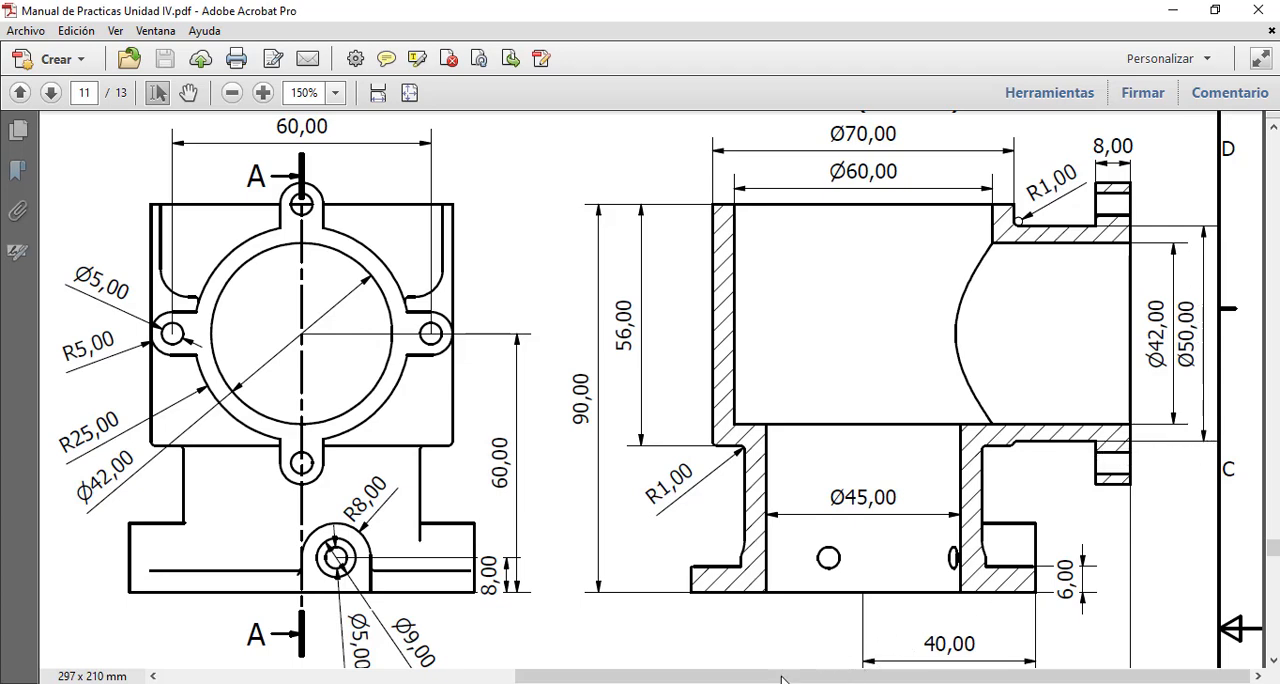
key("alt+Tab")
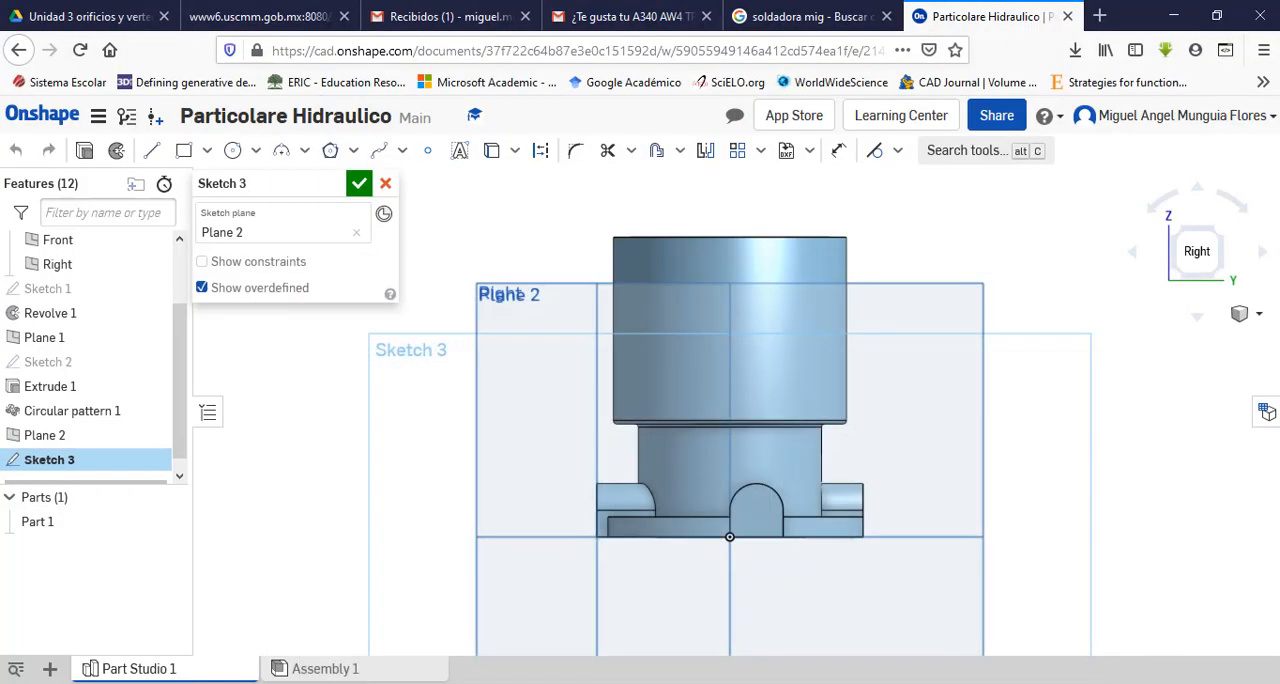
left_click(233, 151)
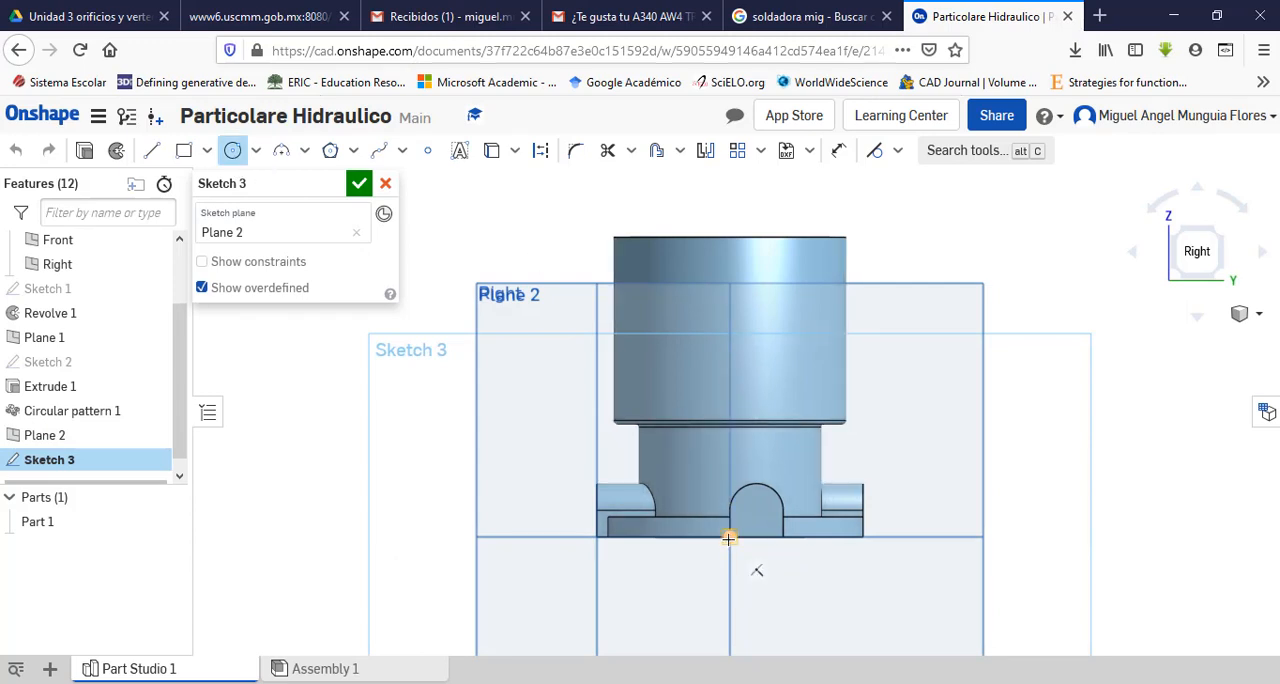
left_click(730, 341)
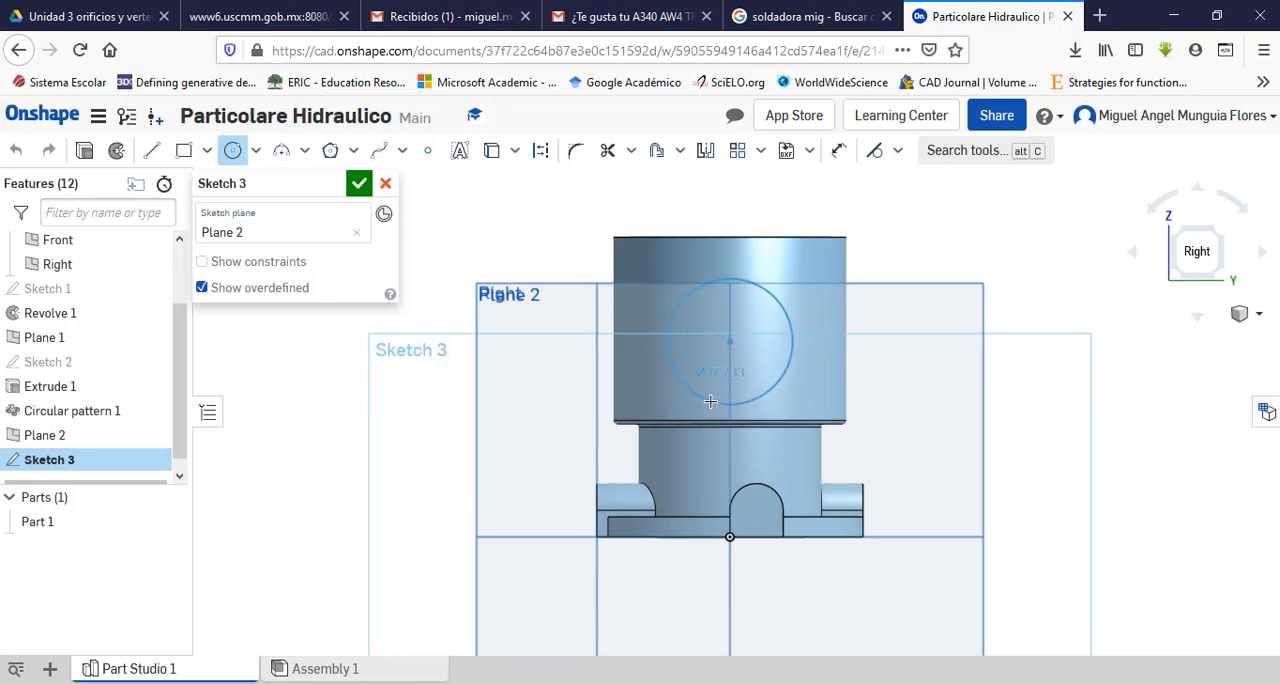
left_click(710, 401)
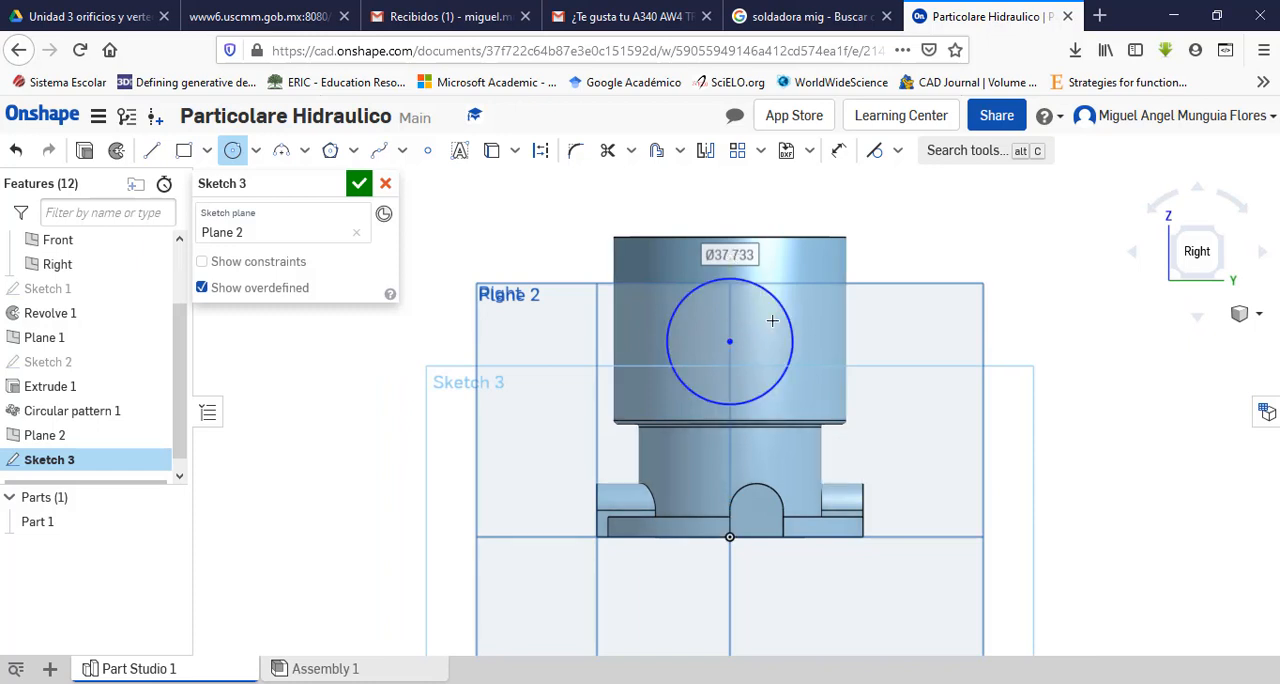
key("Escape")
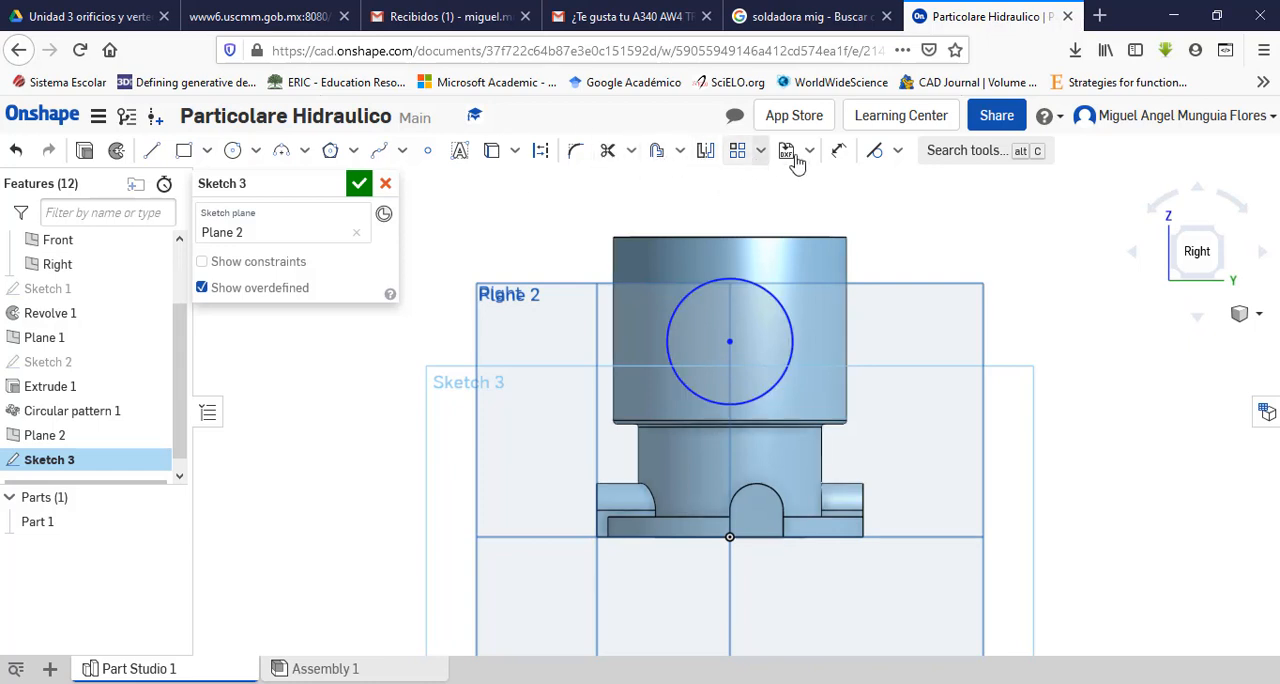
Step: Dimension the circle's diameter as 50 mm
left_click(838, 150)
left_click(786, 311)
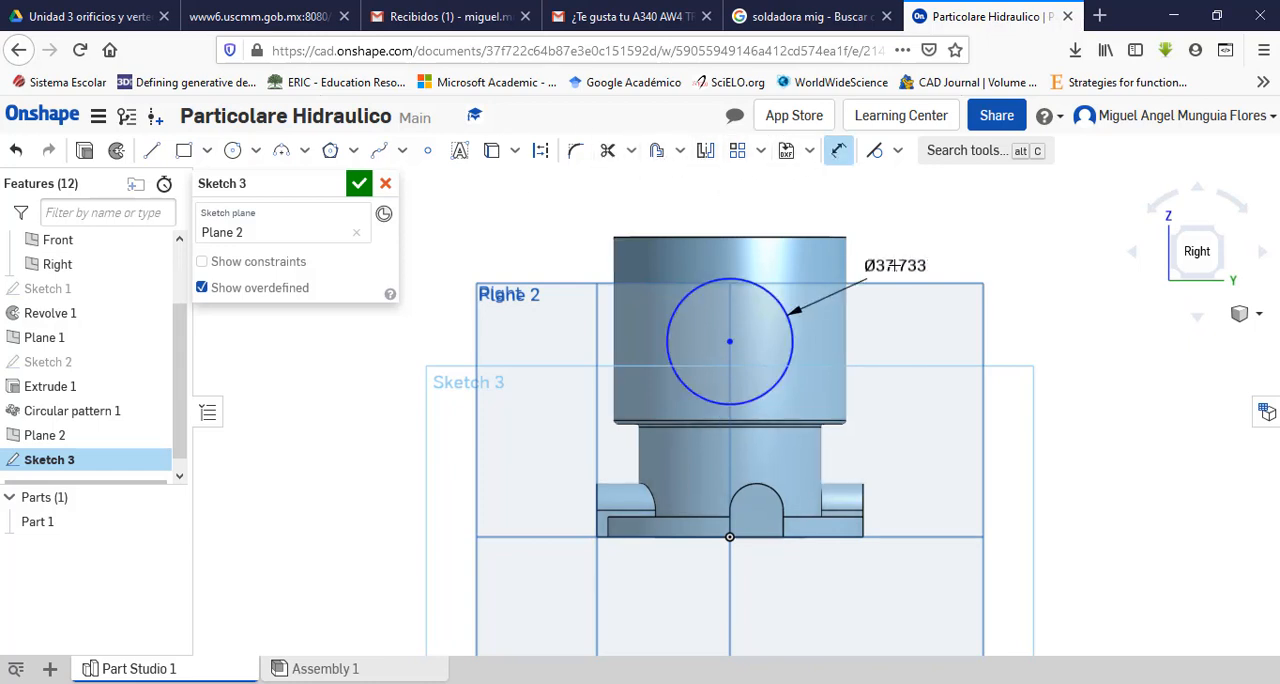
left_click(894, 265)
type("50")
key("Return")
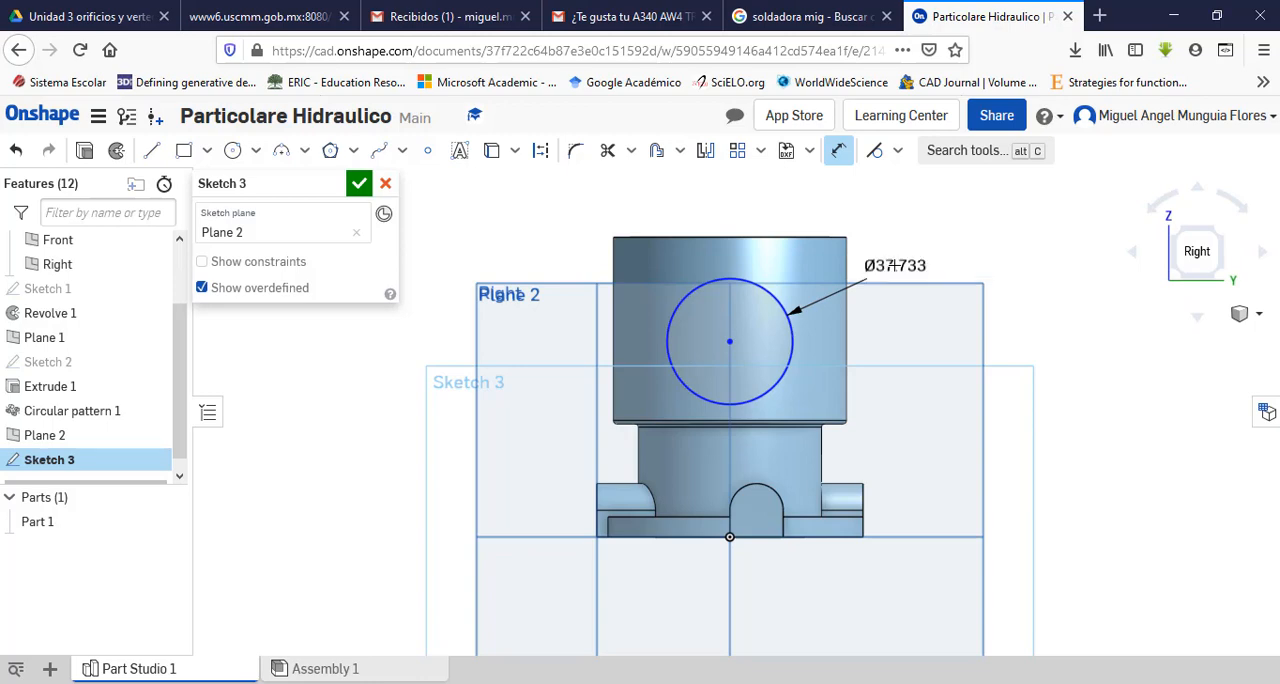
key("Escape")
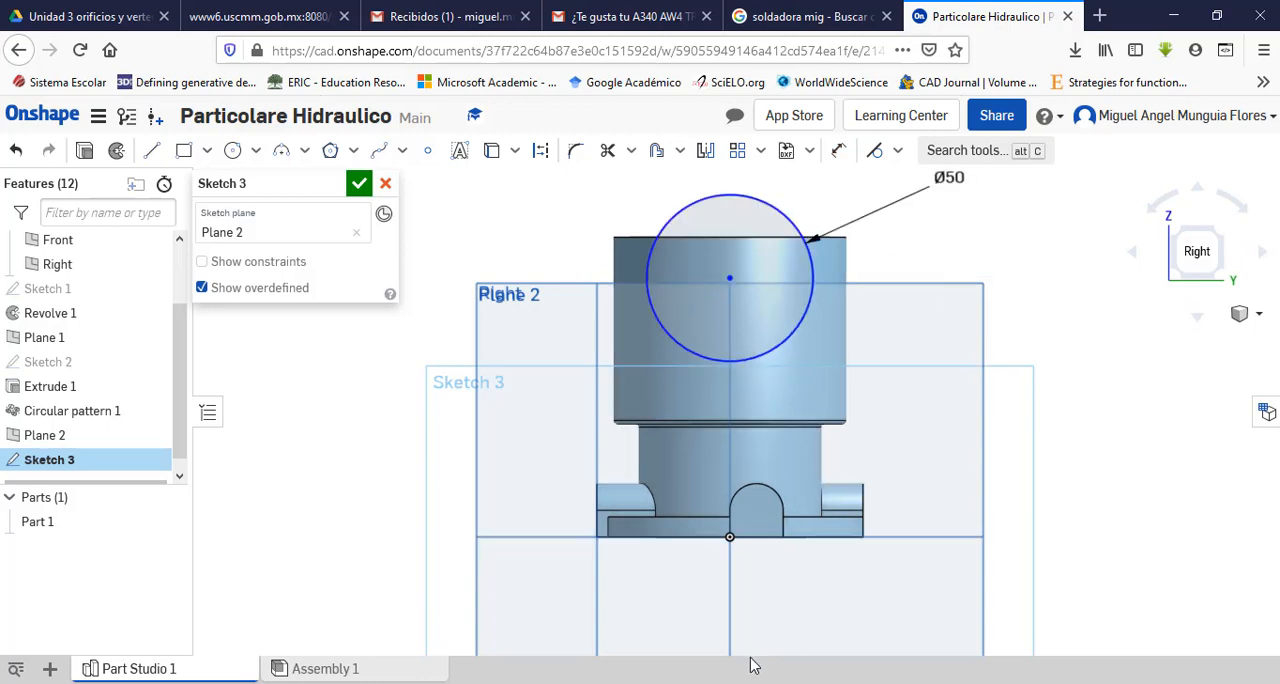
Step: Check the port height in the PDF drawing and dimension the circle's centre 60 mm above the base flange's bottom edge
left_click(722, 683)
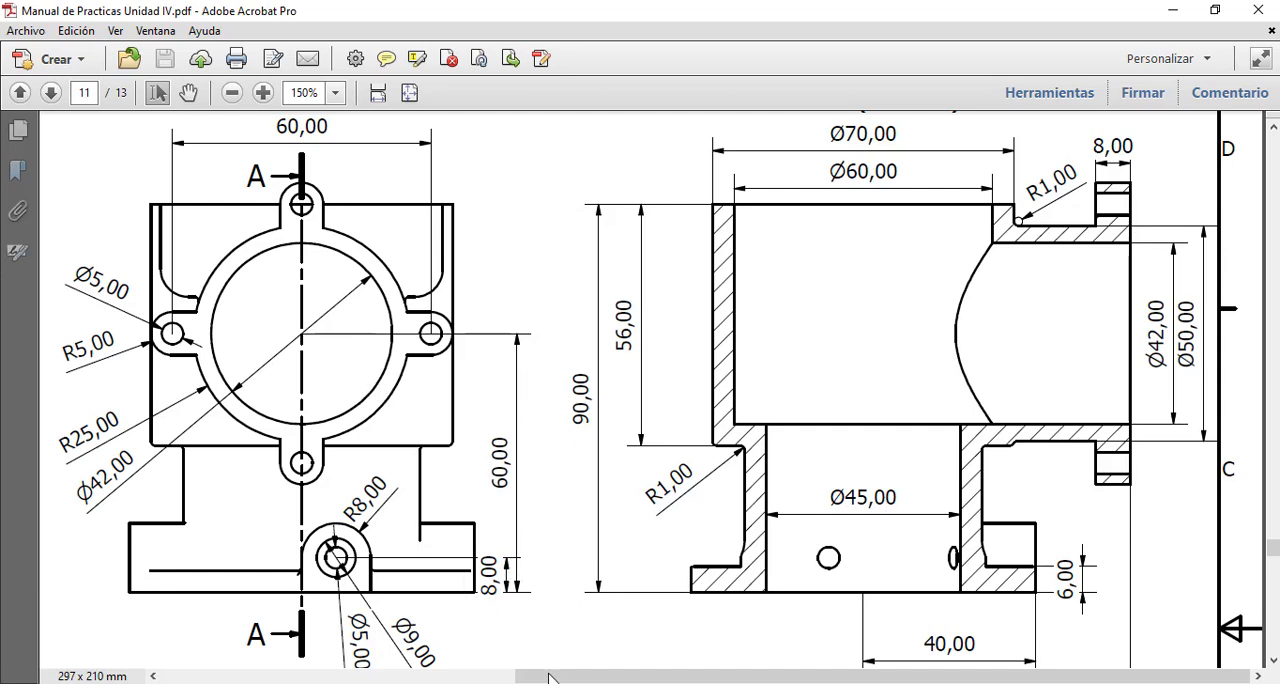
left_click(742, 683)
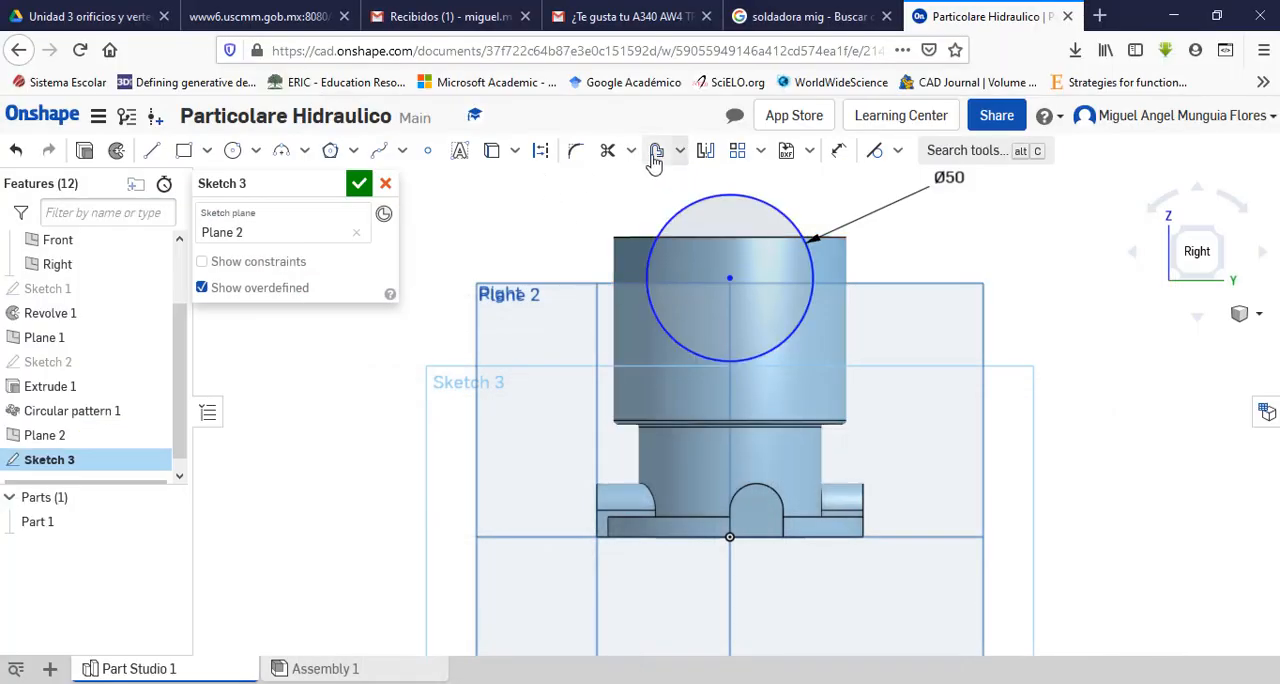
left_click(838, 150)
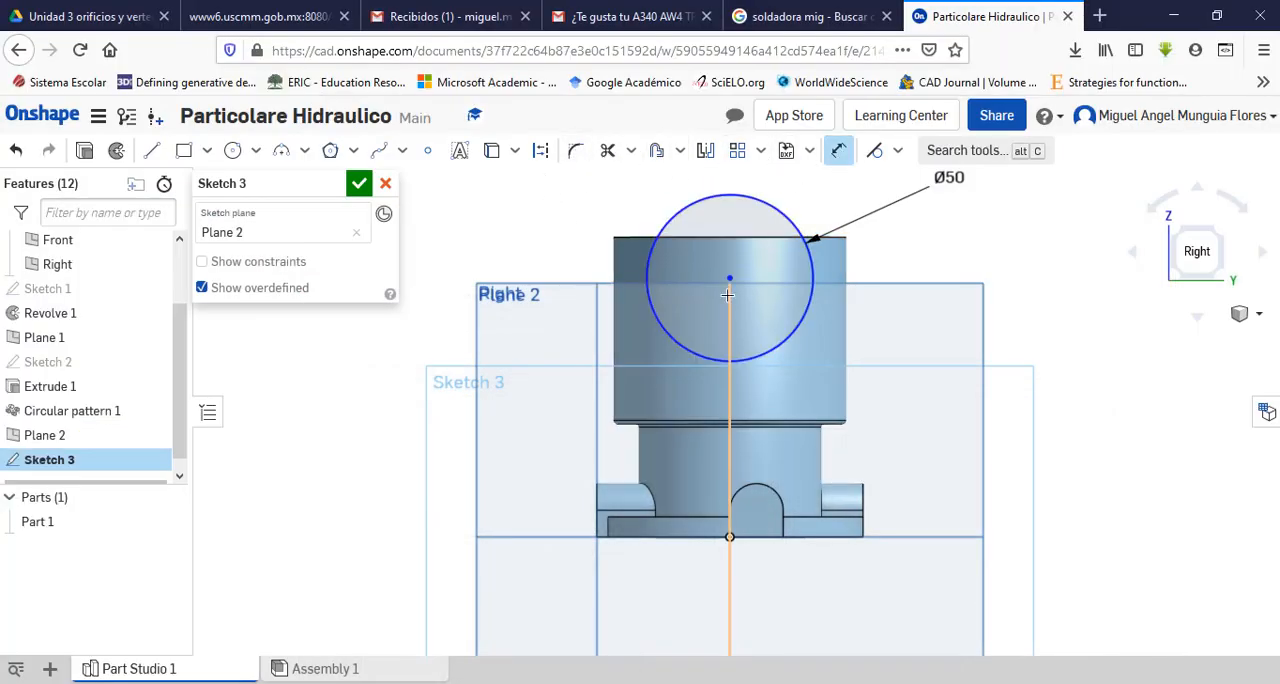
left_click(689, 538)
left_click(1012, 443)
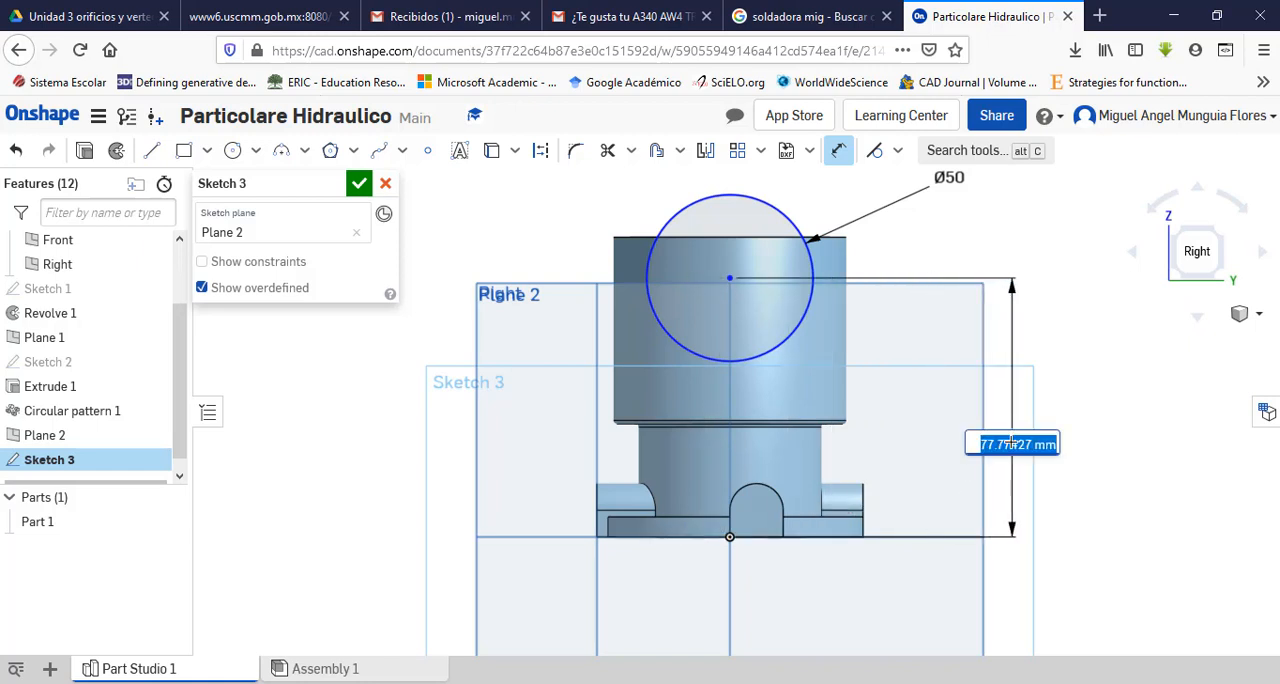
type("60")
key("Return")
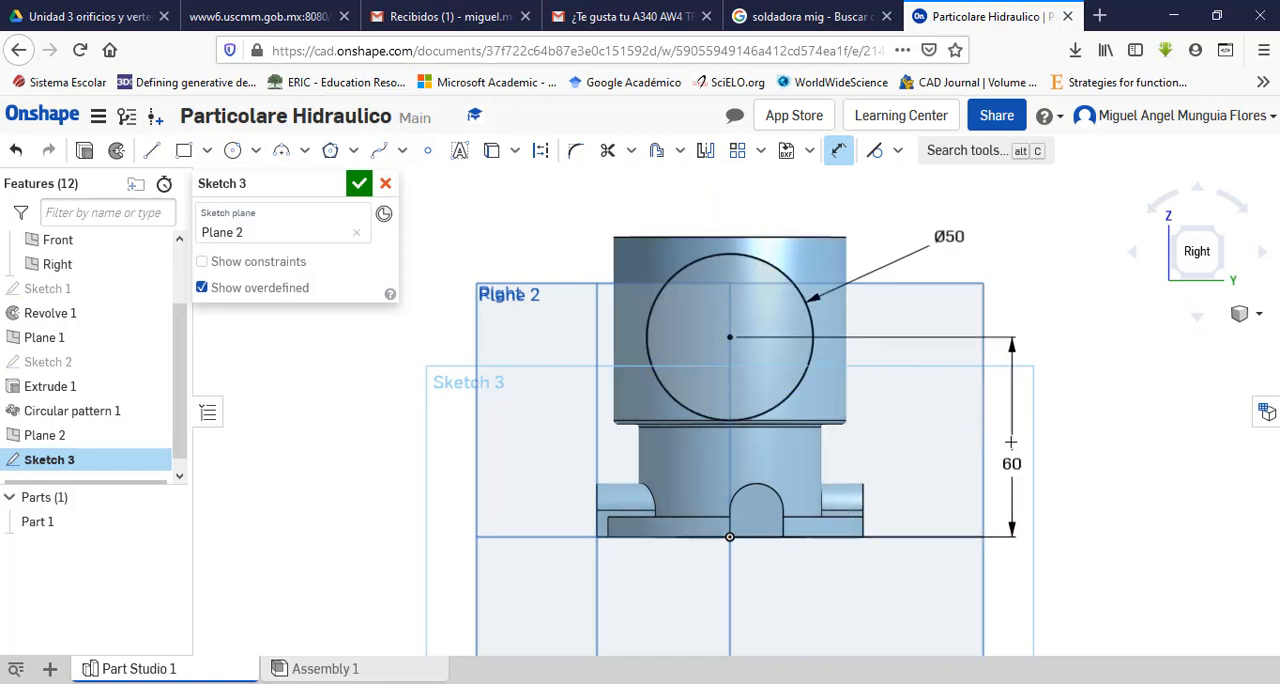
Step: Apply a vertical constraint between the 50 mm circle's centre and the origin, and finish the sketch
key("Escape")
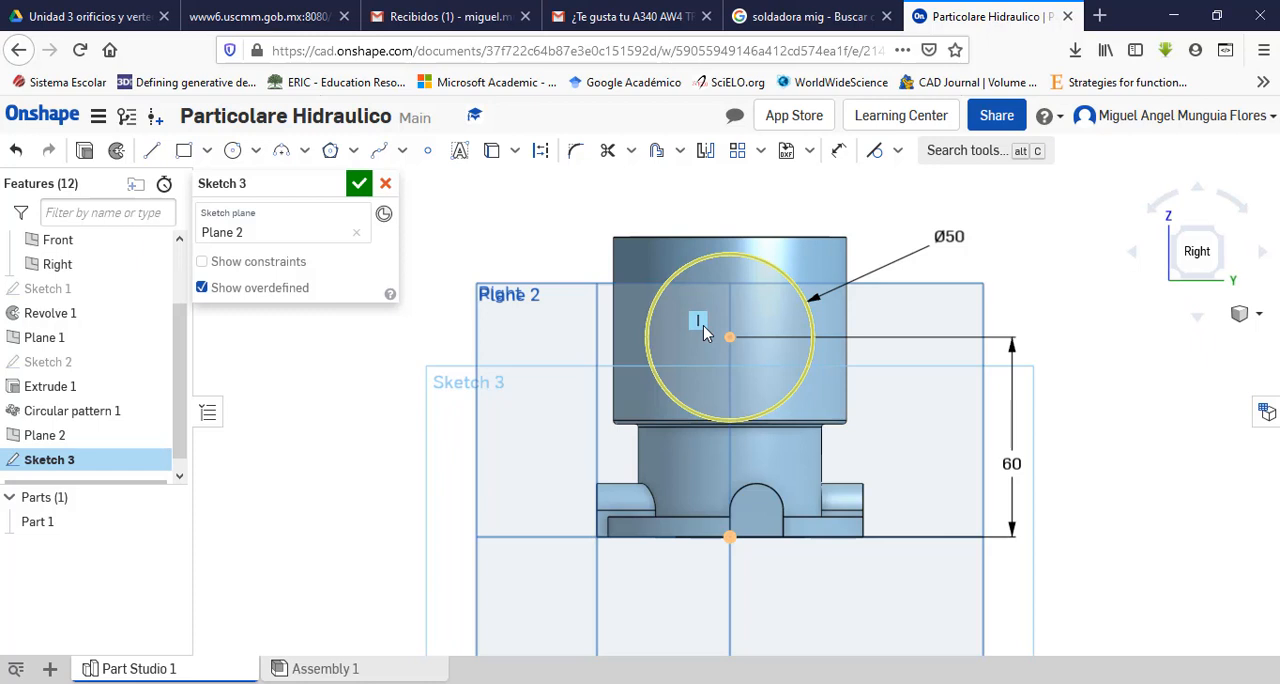
left_click(897, 151)
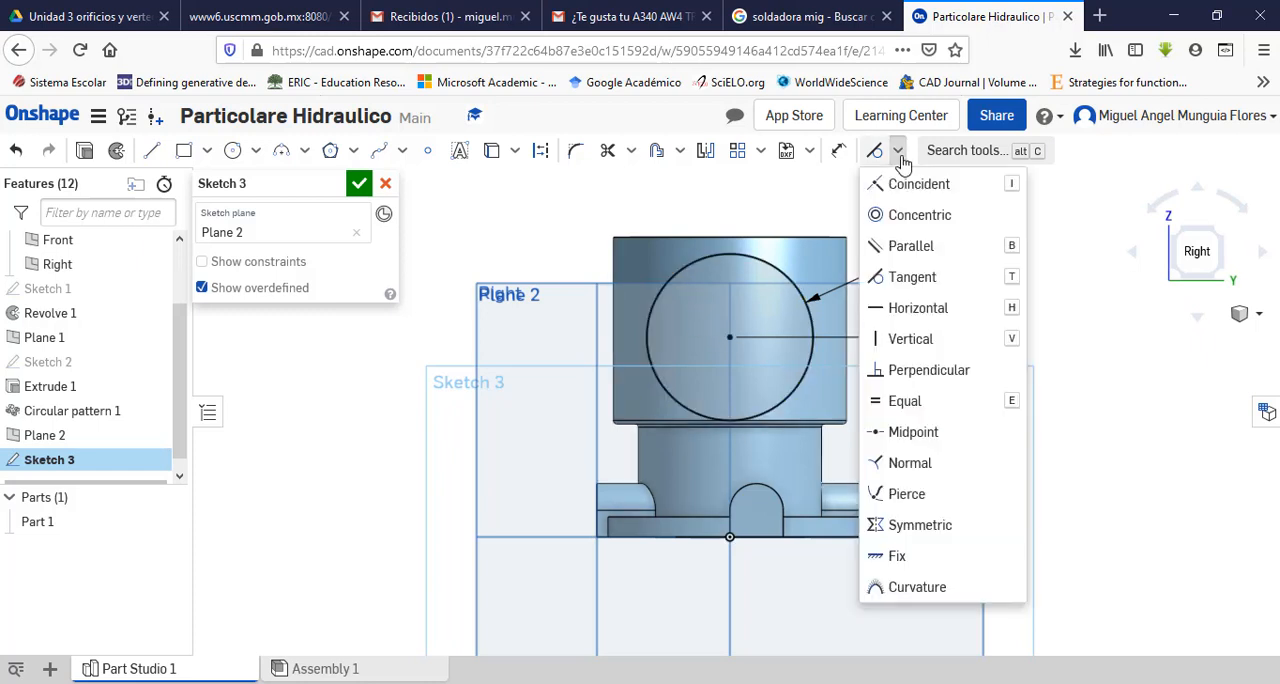
left_click(897, 339)
left_click(730, 338)
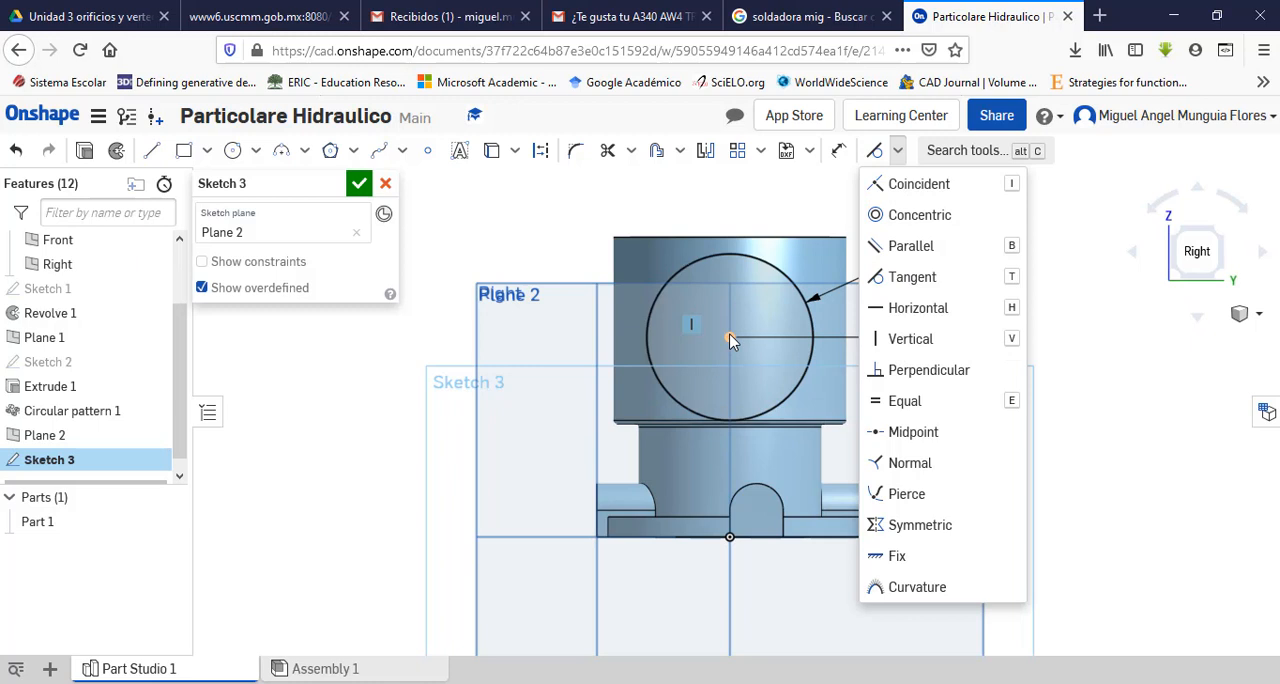
left_click(730, 538)
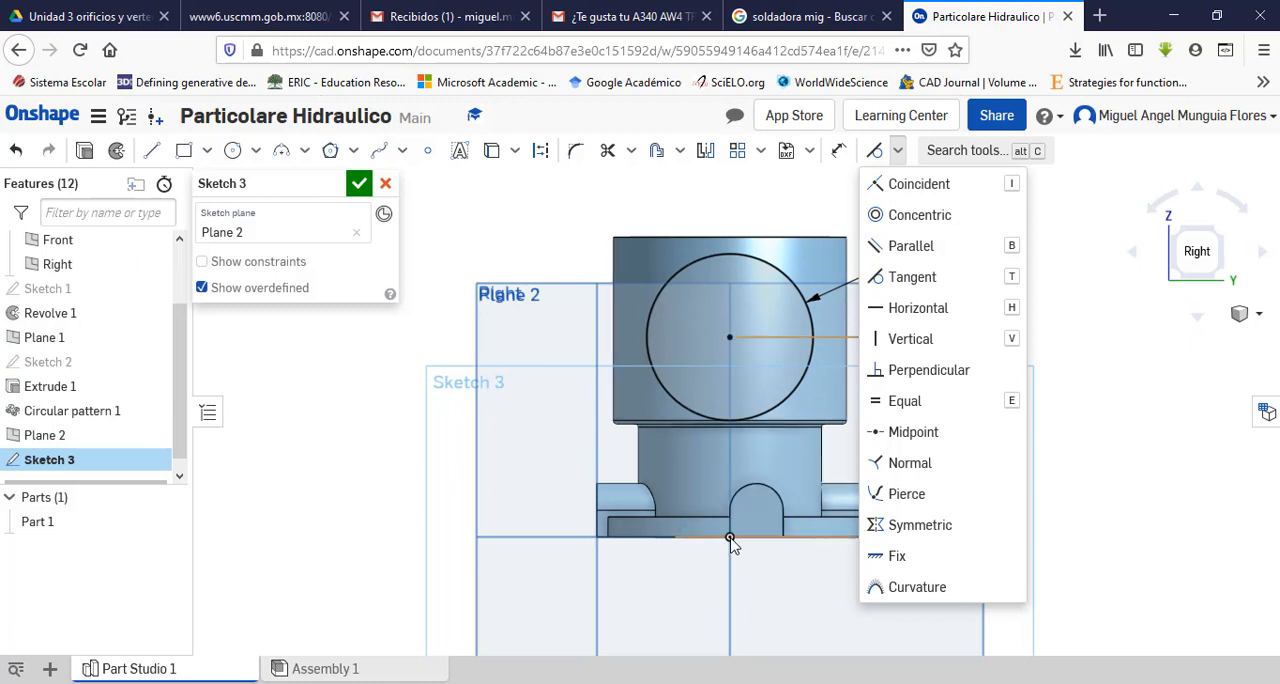
left_click(370, 394)
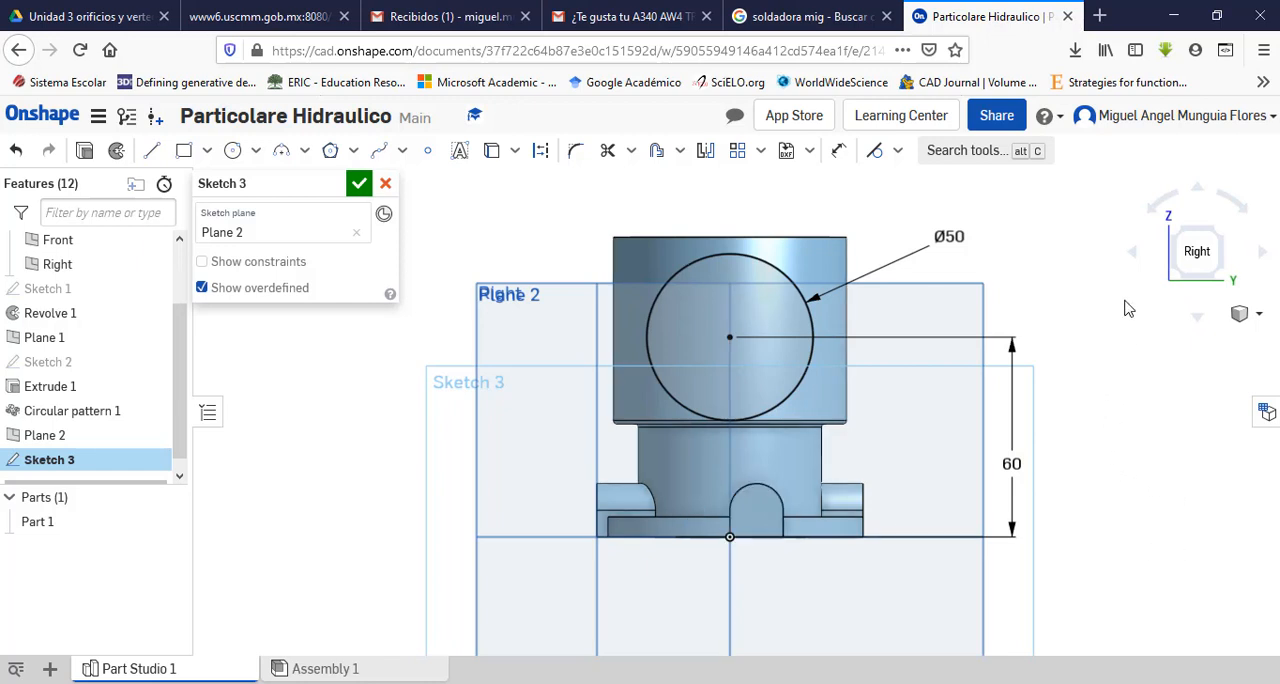
left_click(366, 195)
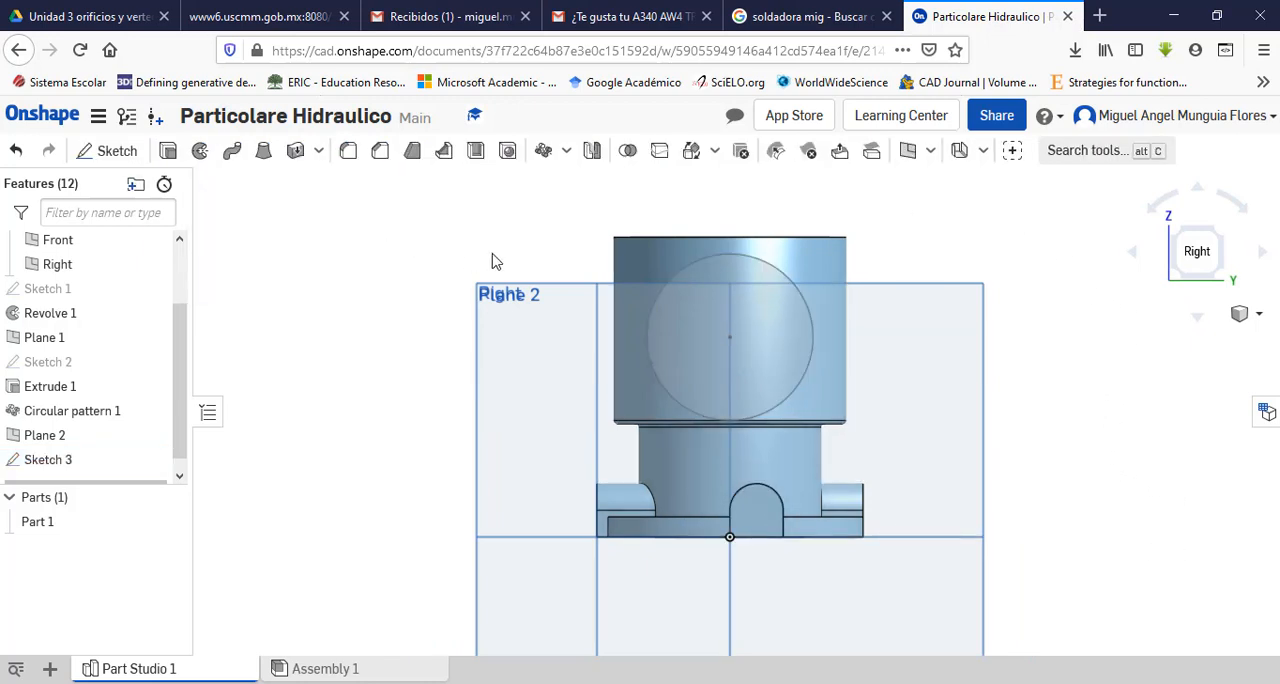
Step: Extrude the port circle up to the outer cylindrical face of the upper body, with the direction reversed towards the body
key("shift+7")
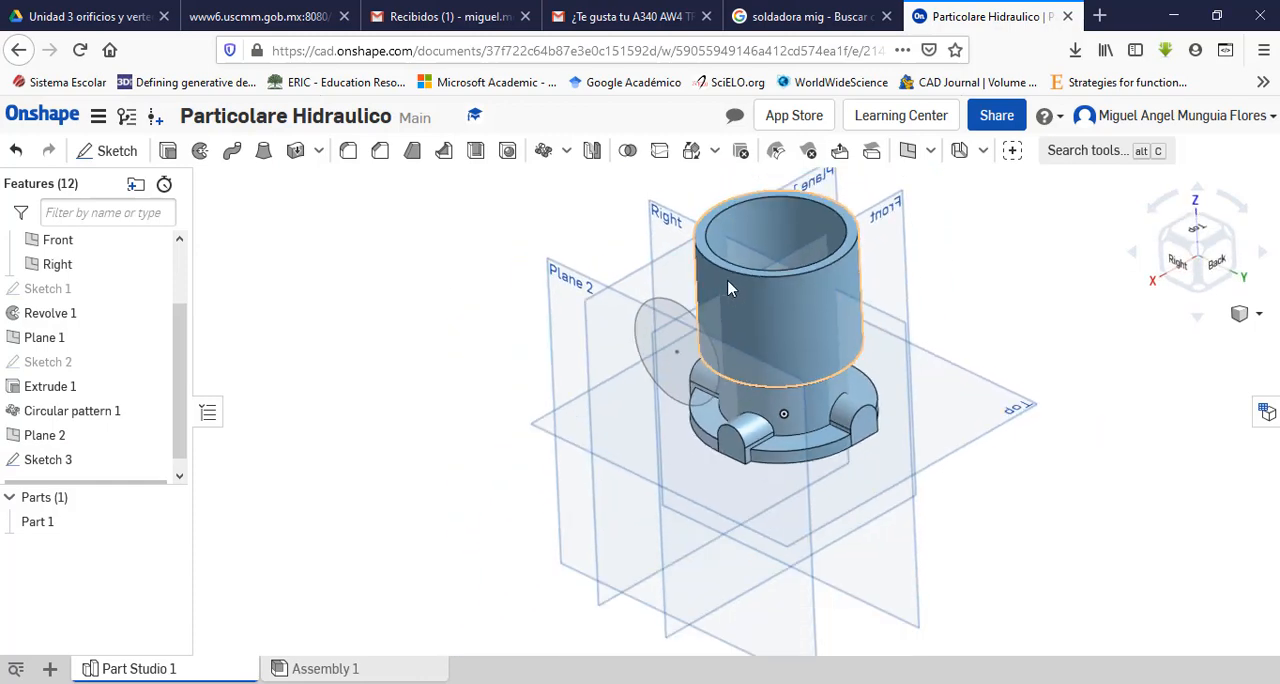
scroll(735, 285, "up", 2)
key("shift+e")
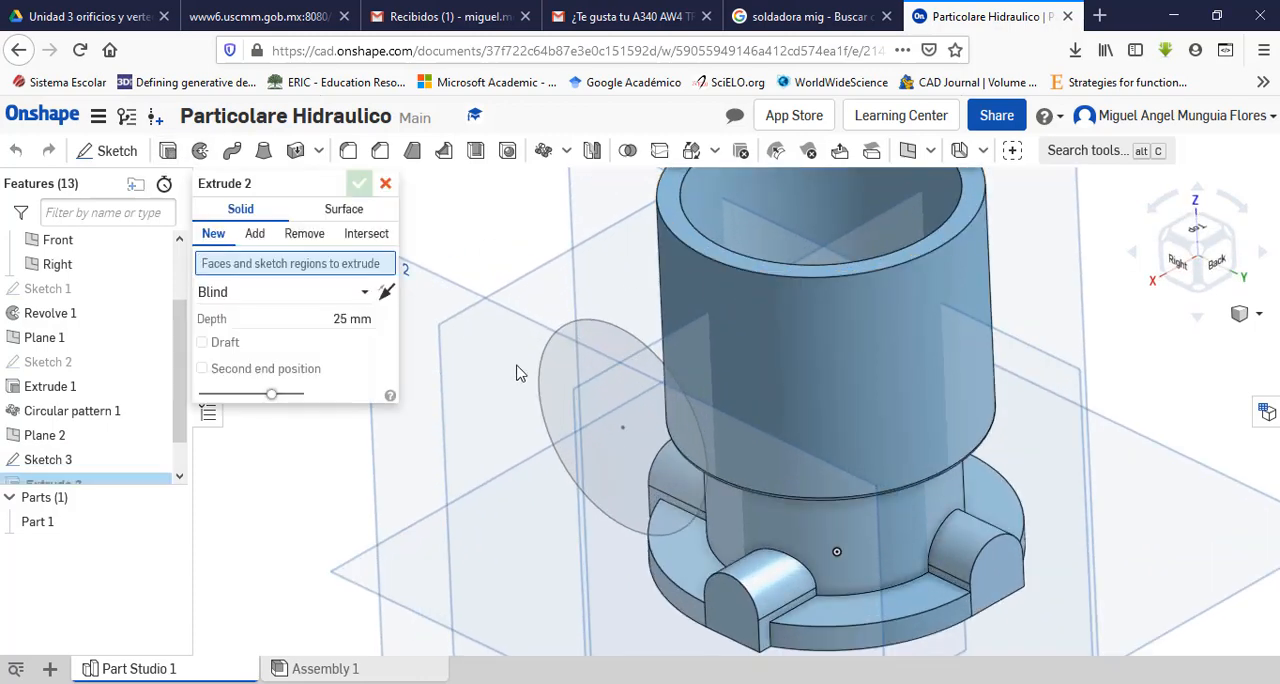
left_click(575, 400)
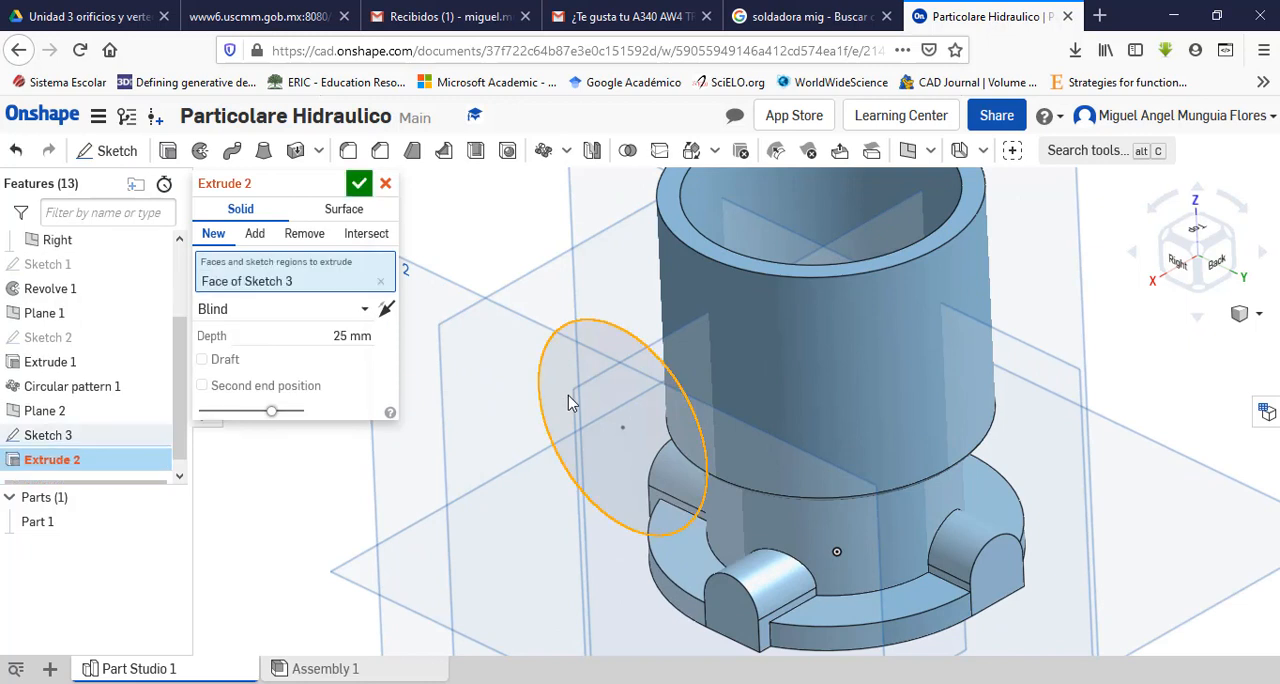
left_click(364, 309)
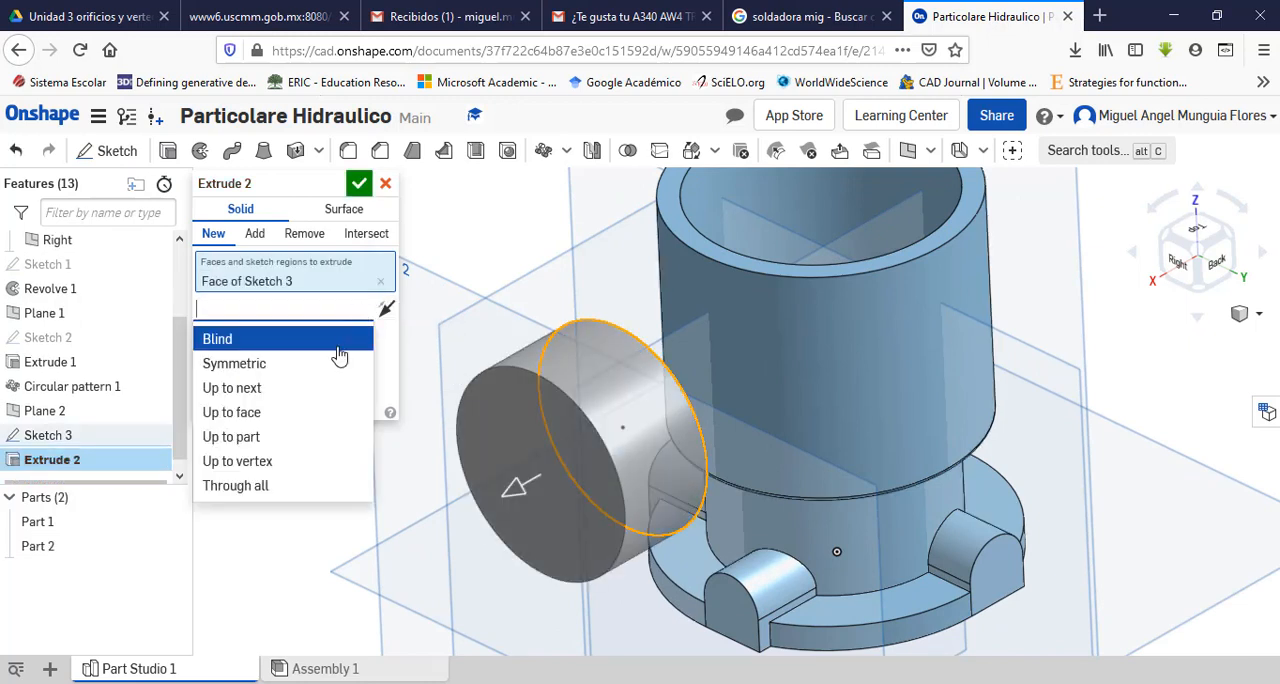
left_click(276, 418)
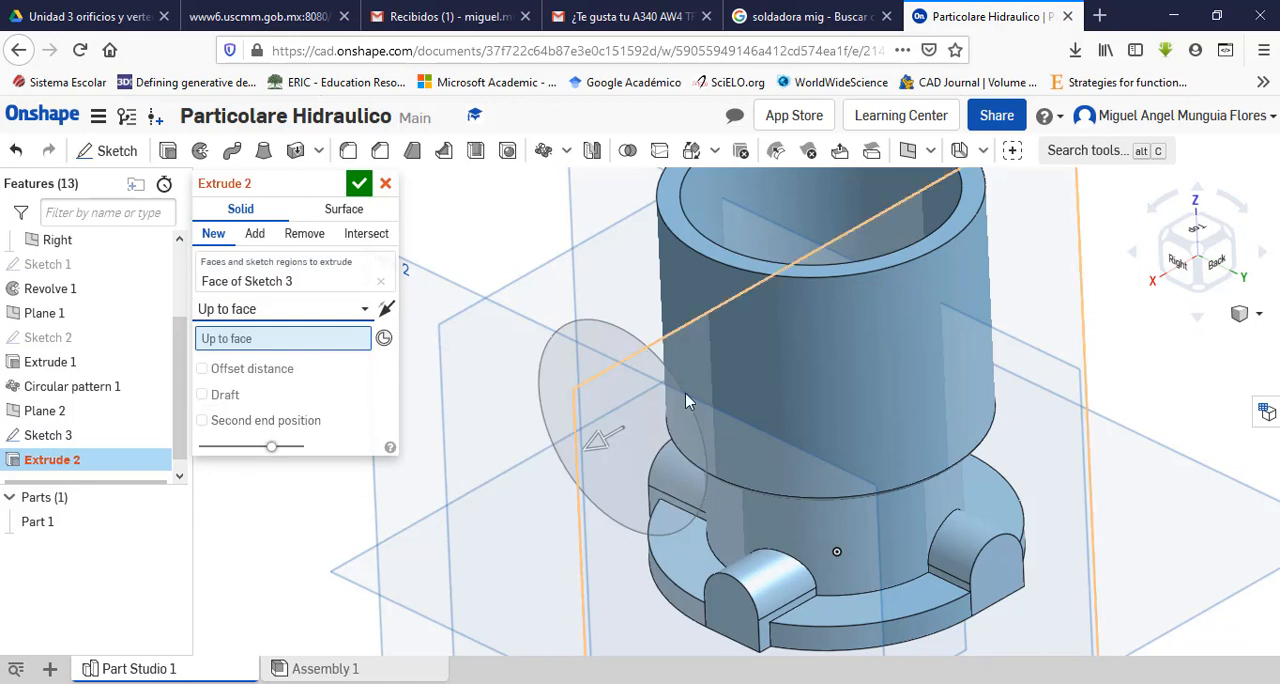
left_click(765, 376)
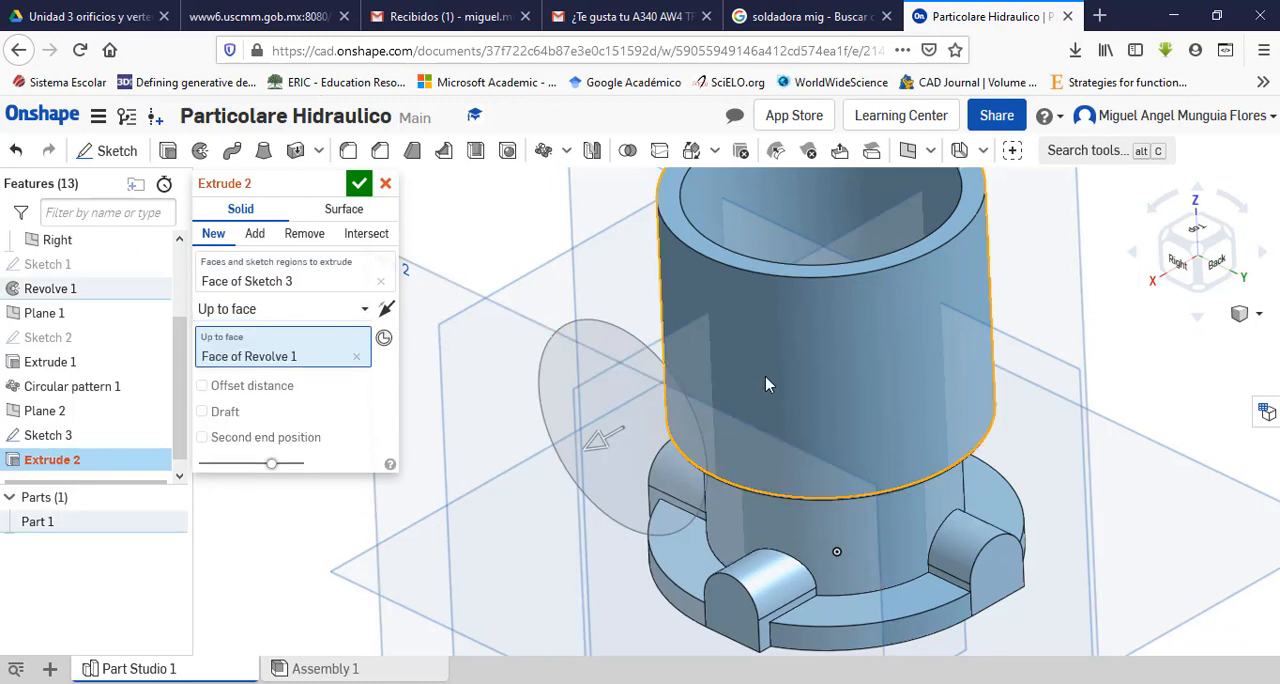
left_click(386, 311)
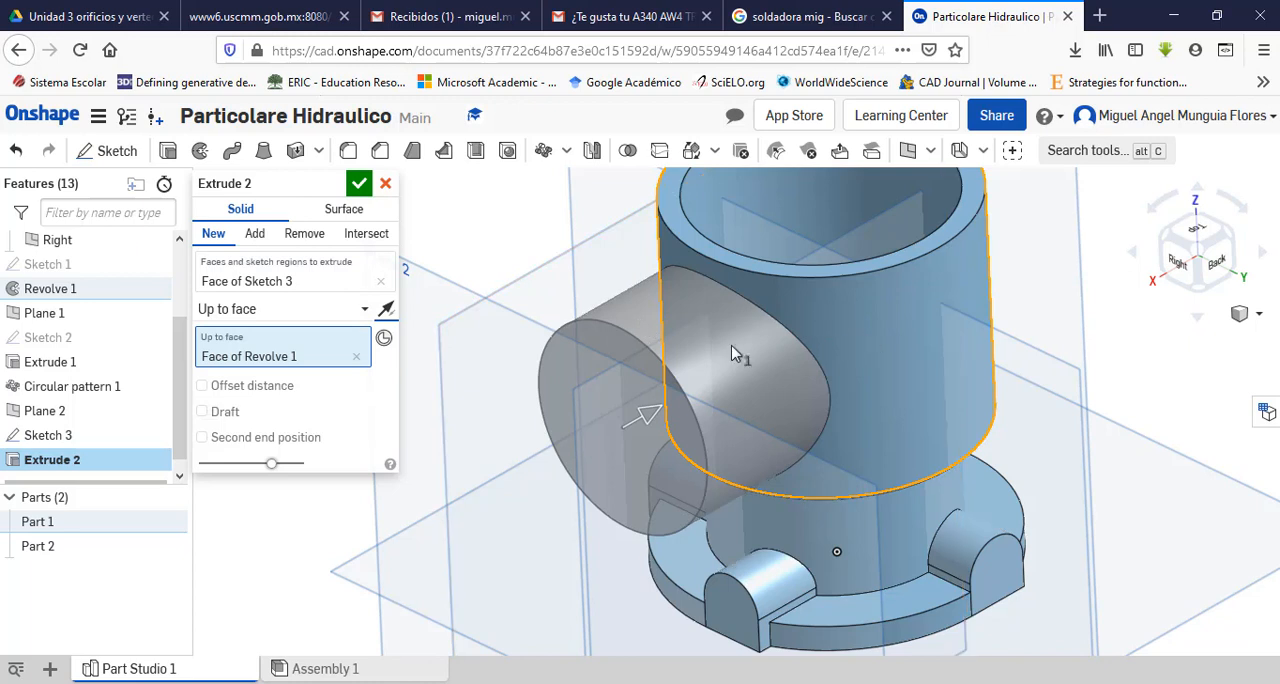
Step: Set the port extrusion to add to Part 1 and accept it
left_click(255, 236)
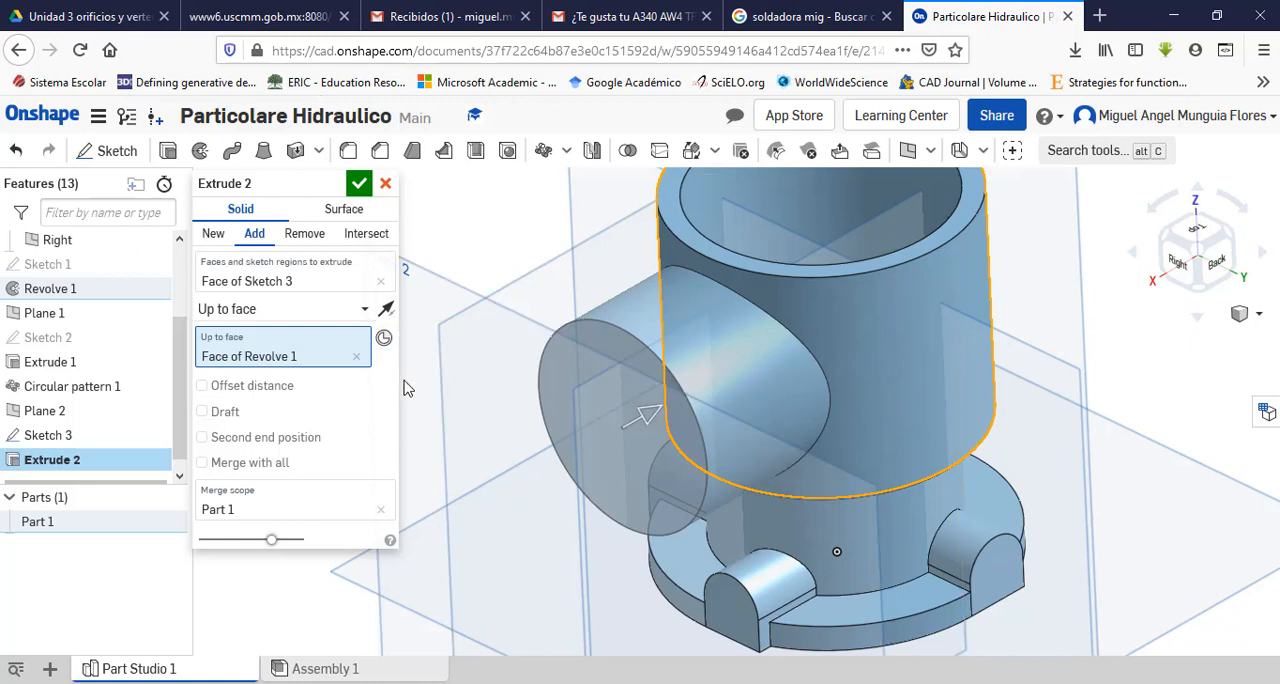
left_click(359, 183)
scroll(409, 470, "up", 3)
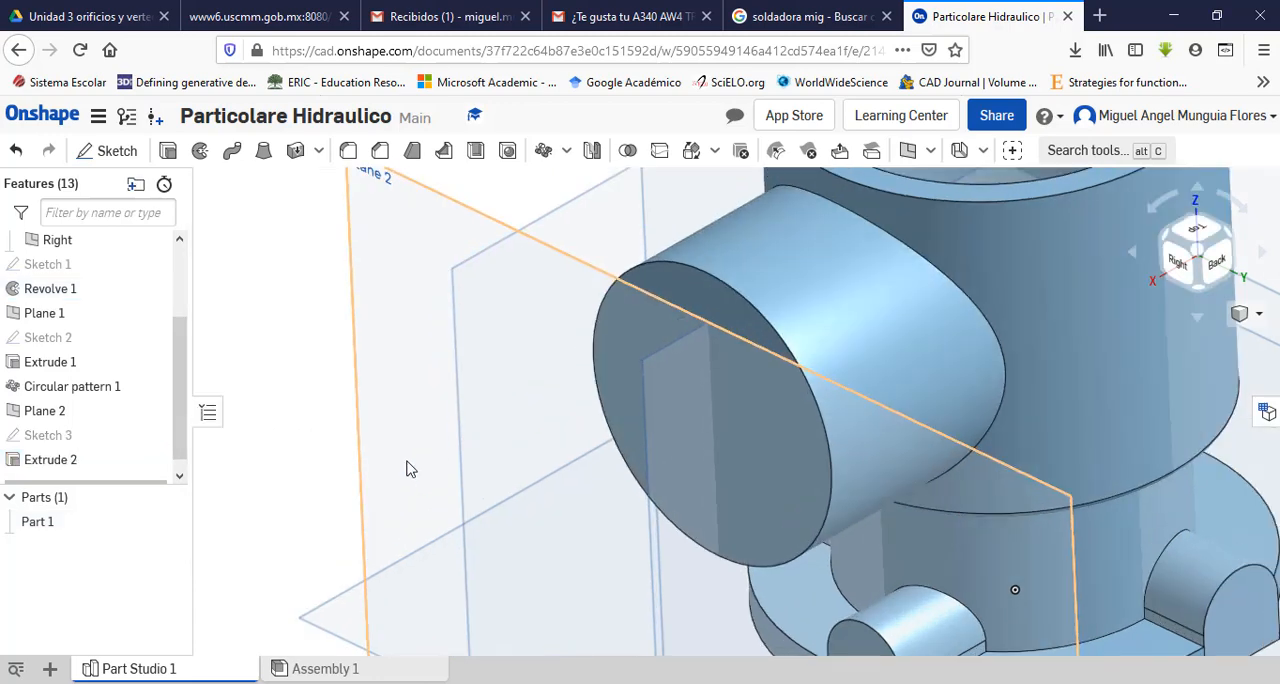
scroll(409, 470, "down", 2)
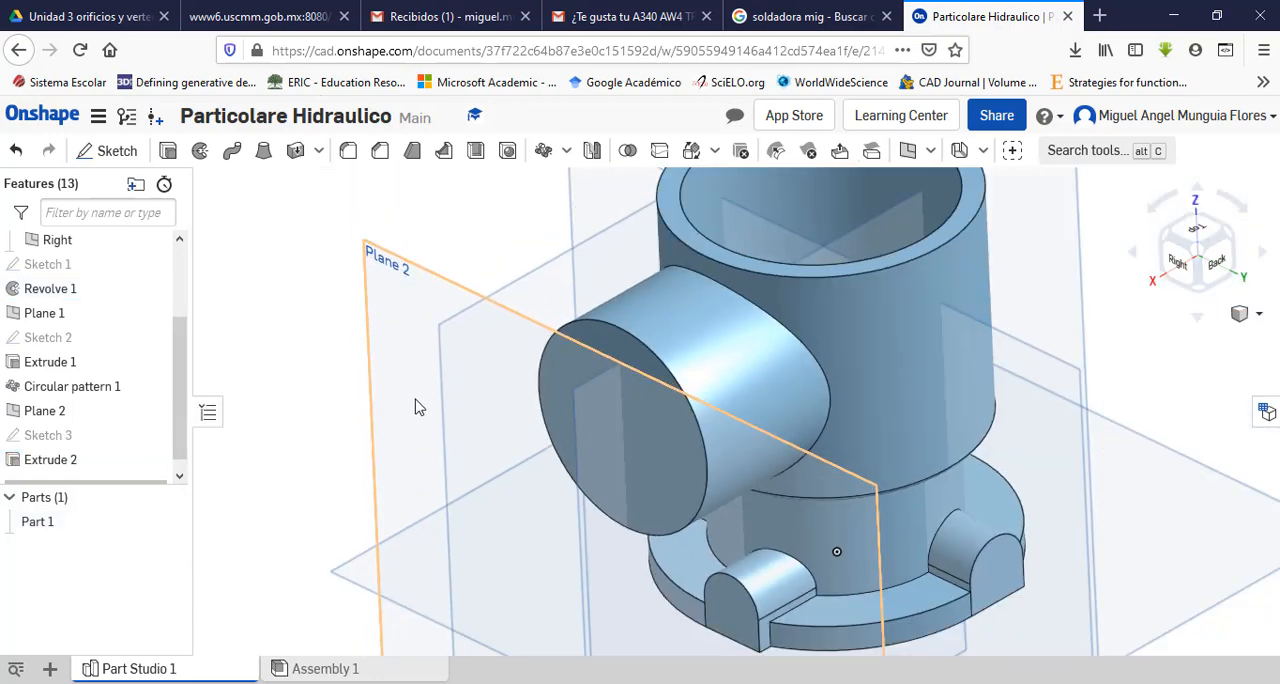
right_click_drag(443, 394, 590, 386)
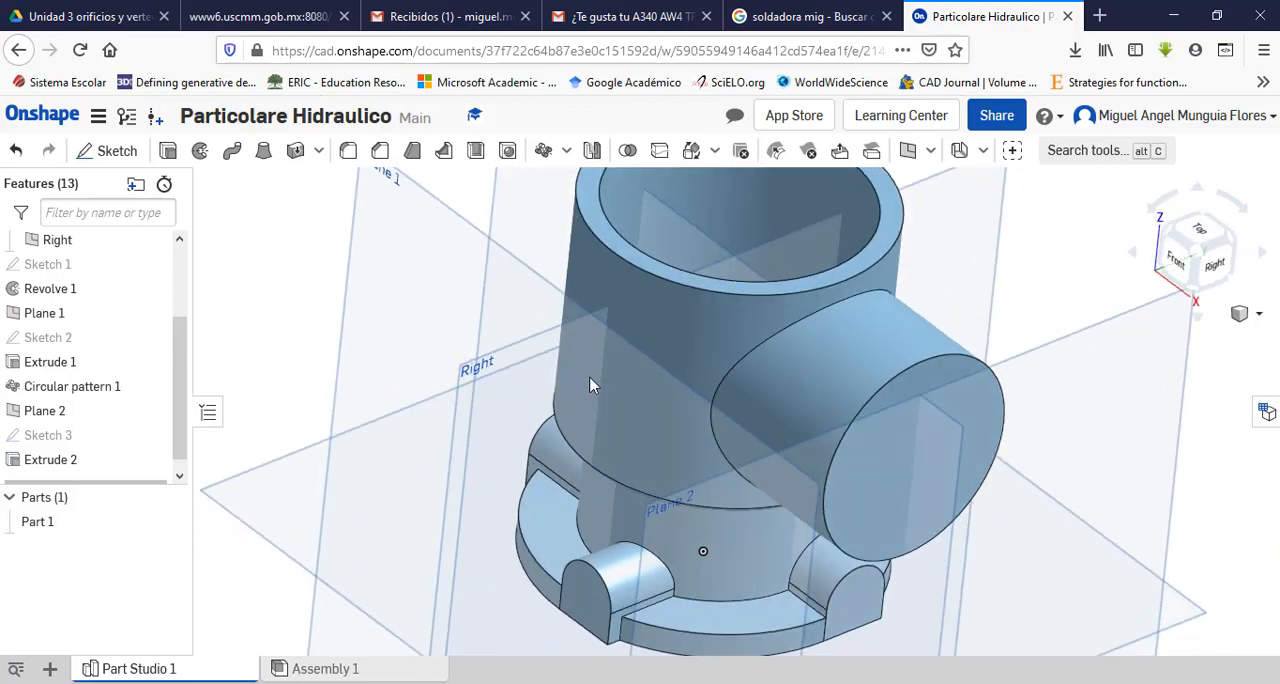
Step: Check the port flange geometry in the PDF drawing and start a sketch in Onshape on the port's circular end face, viewed from the right
key("alt+Tab")
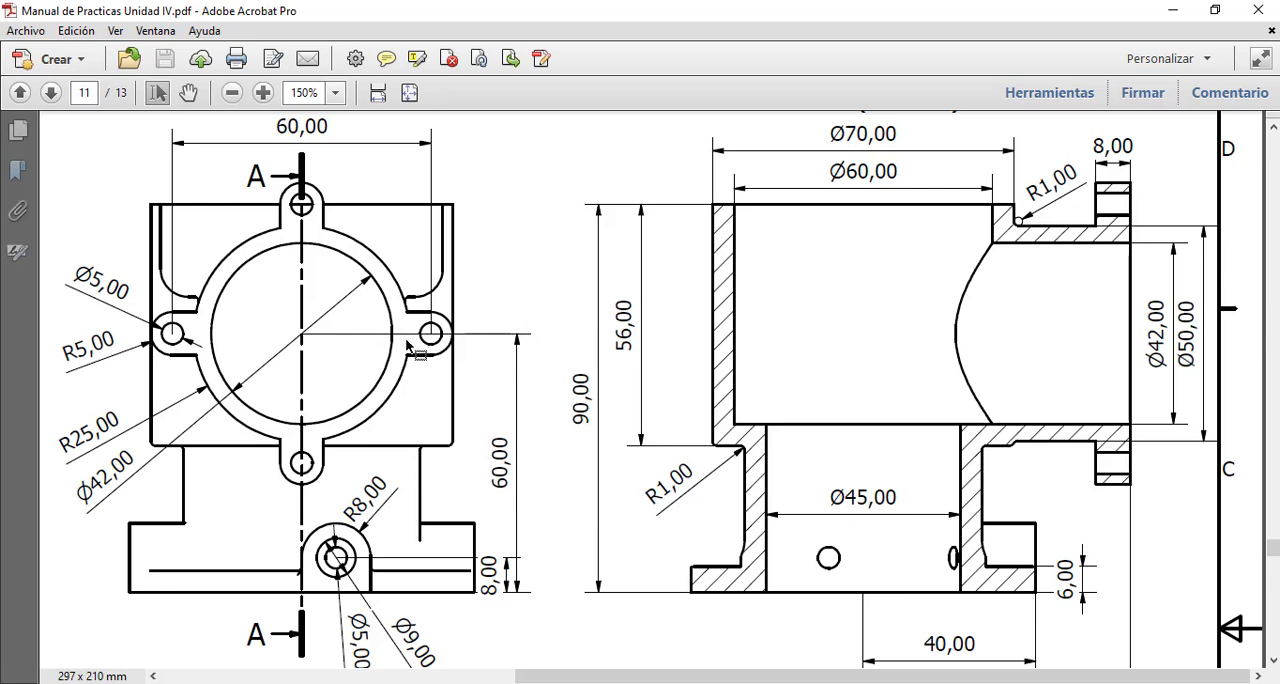
scroll(347, 297, "up", 1)
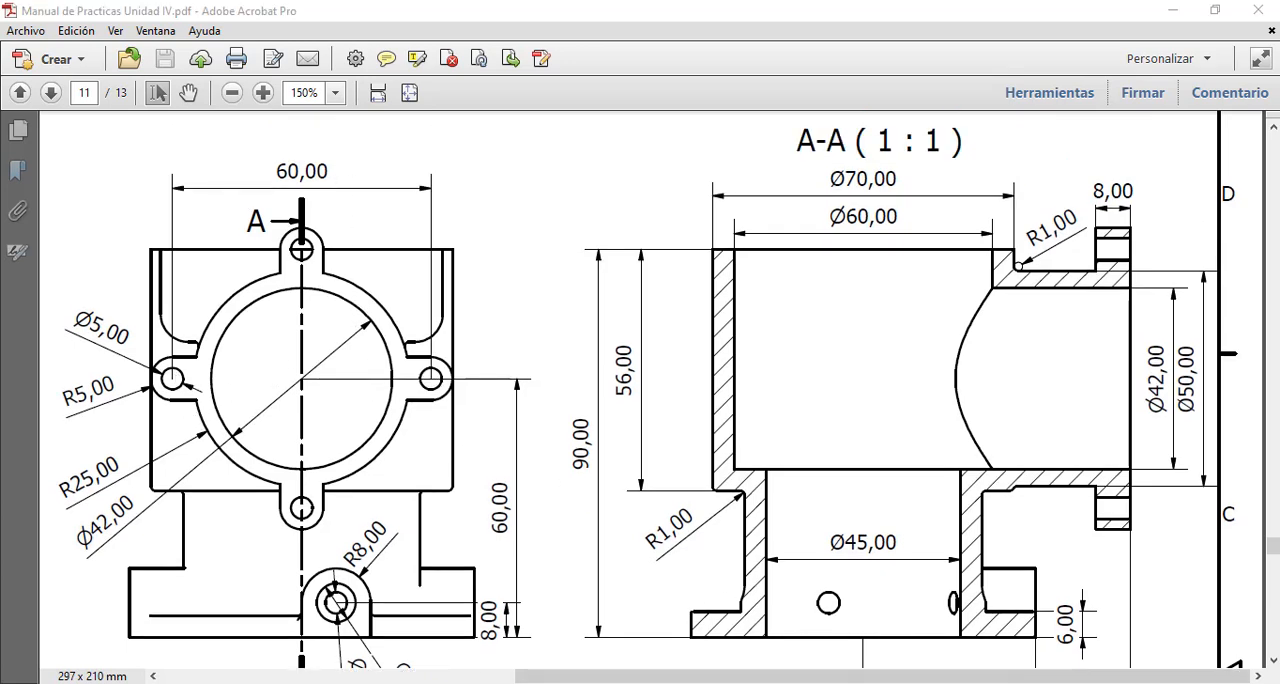
left_click(716, 683)
left_click(930, 418)
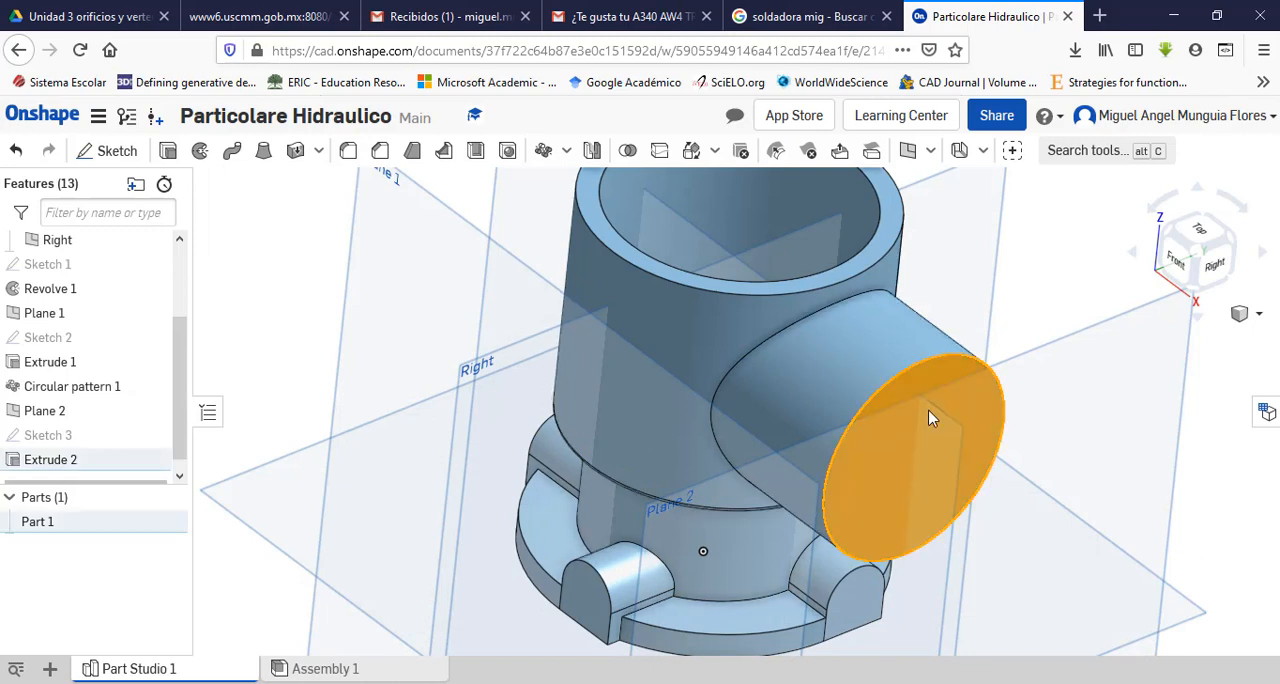
left_click(108, 152)
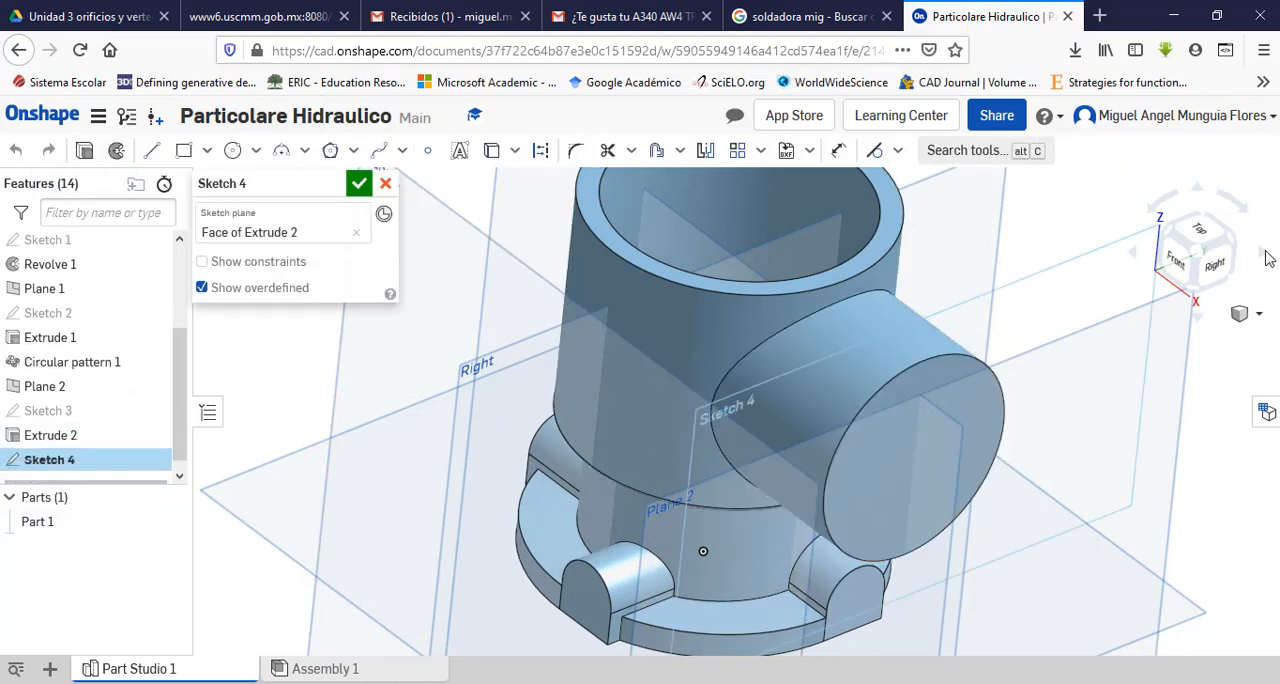
left_click(1219, 270)
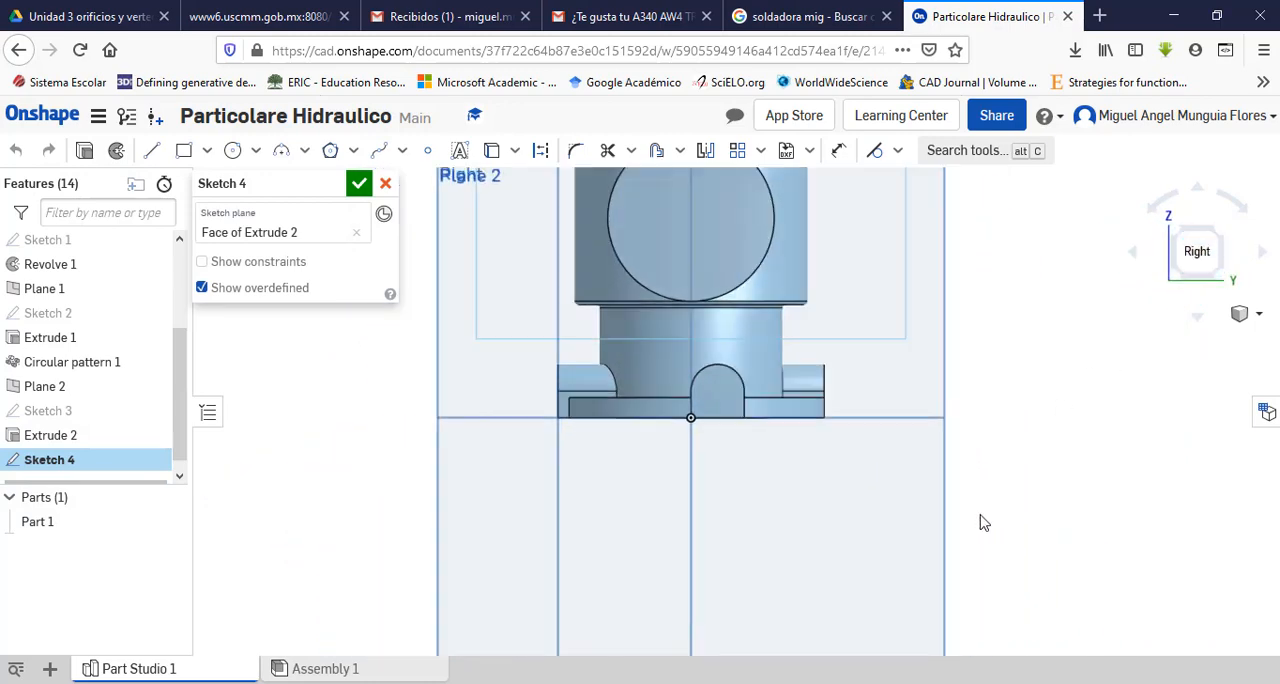
scroll(795, 210, "down", 5)
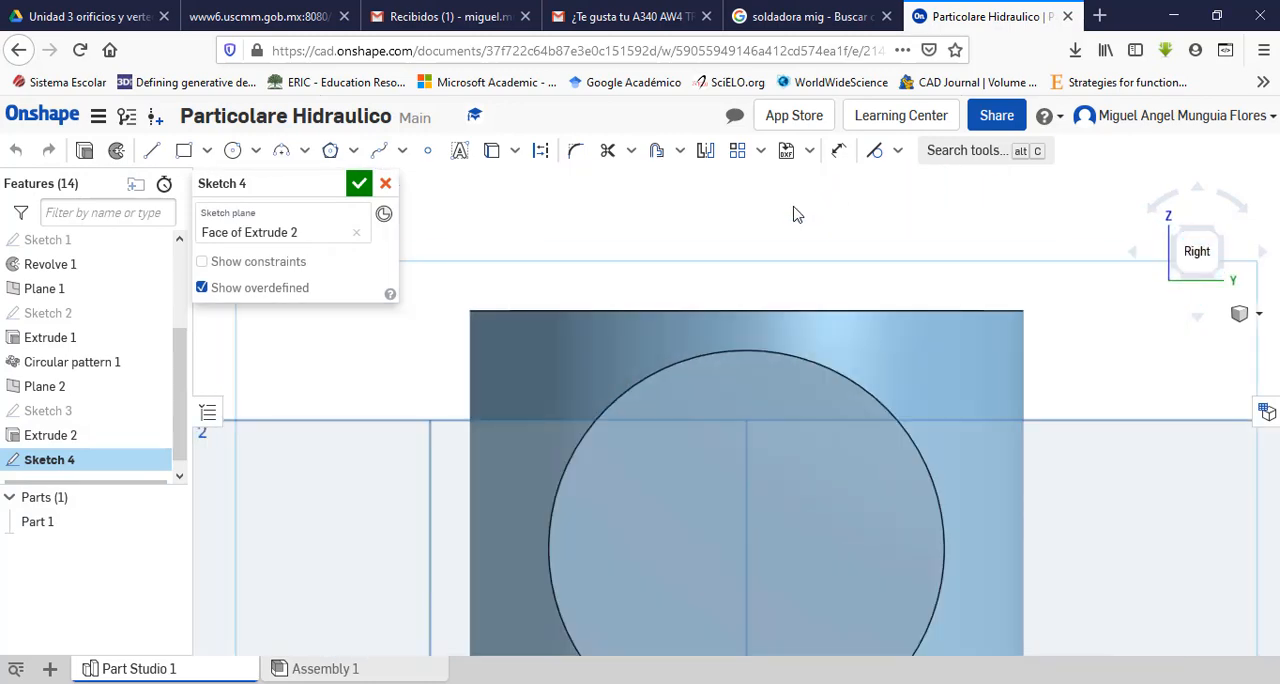
Step: Sketch a circle about 4.7 mm in diameter just above the upper body's top edge, roughly centred over the port
left_click(232, 150)
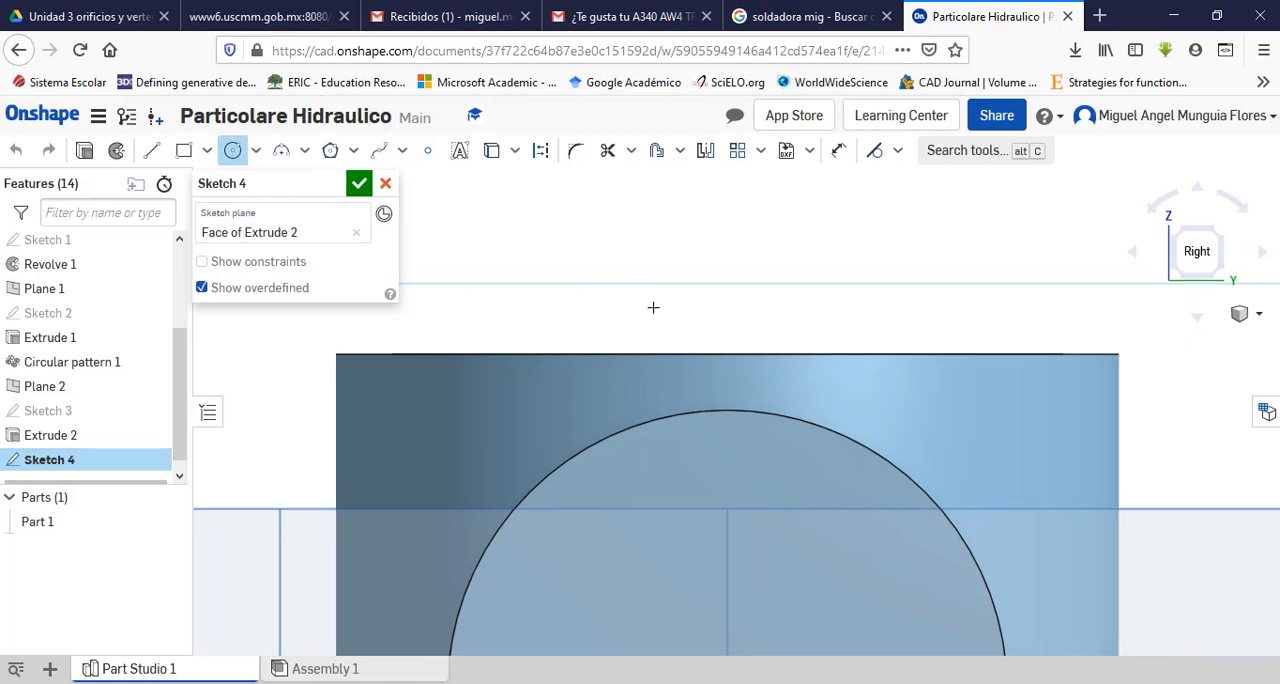
left_click(708, 317)
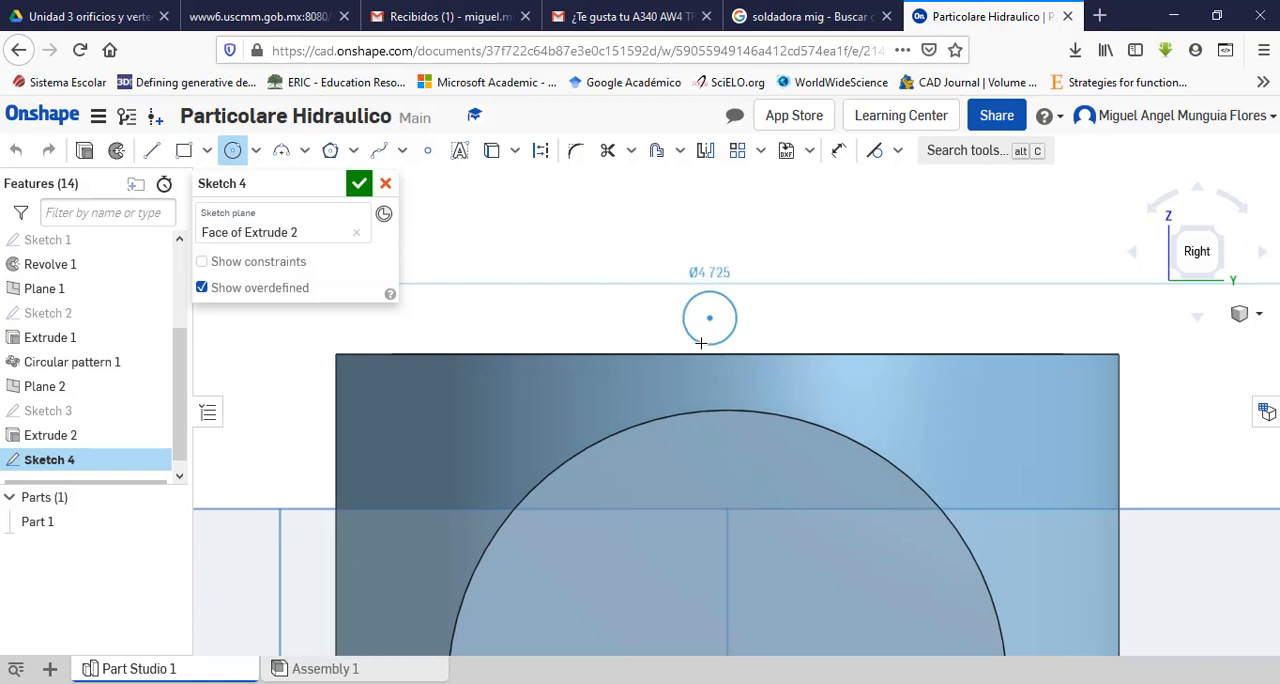
left_click(701, 343)
key("Escape")
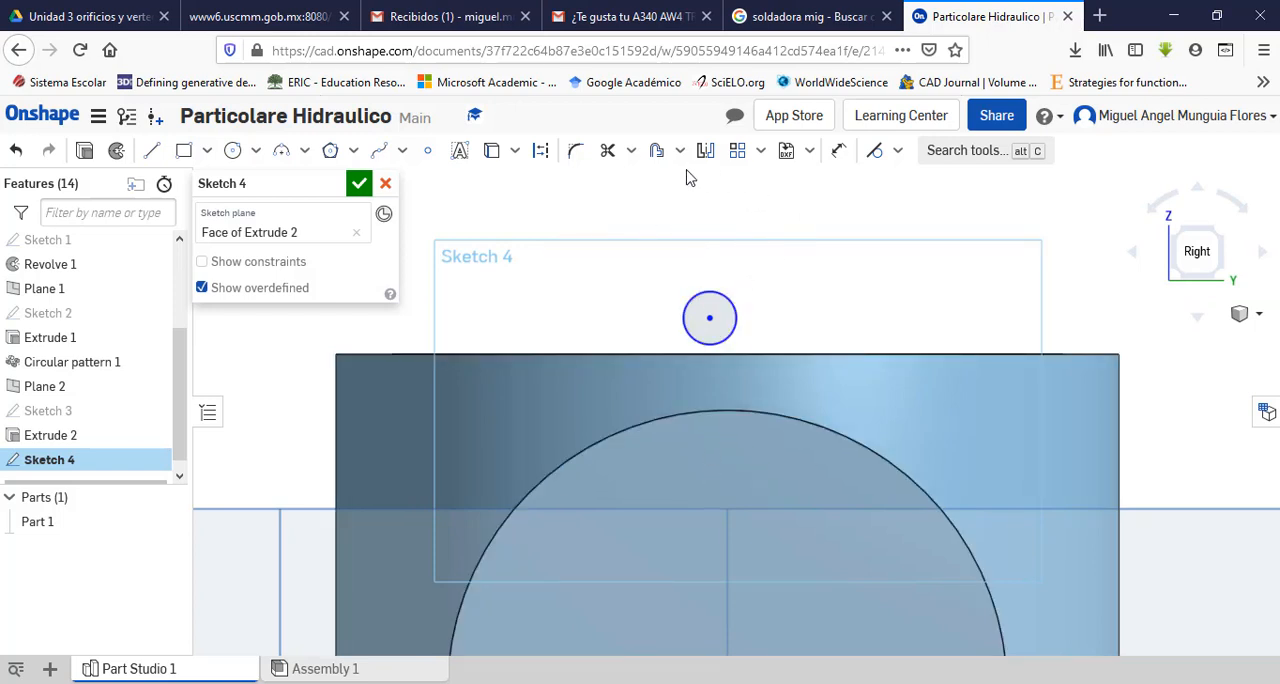
Step: Project the port's 50 mm circular edge into the sketch with the Use tool
left_click(490, 153)
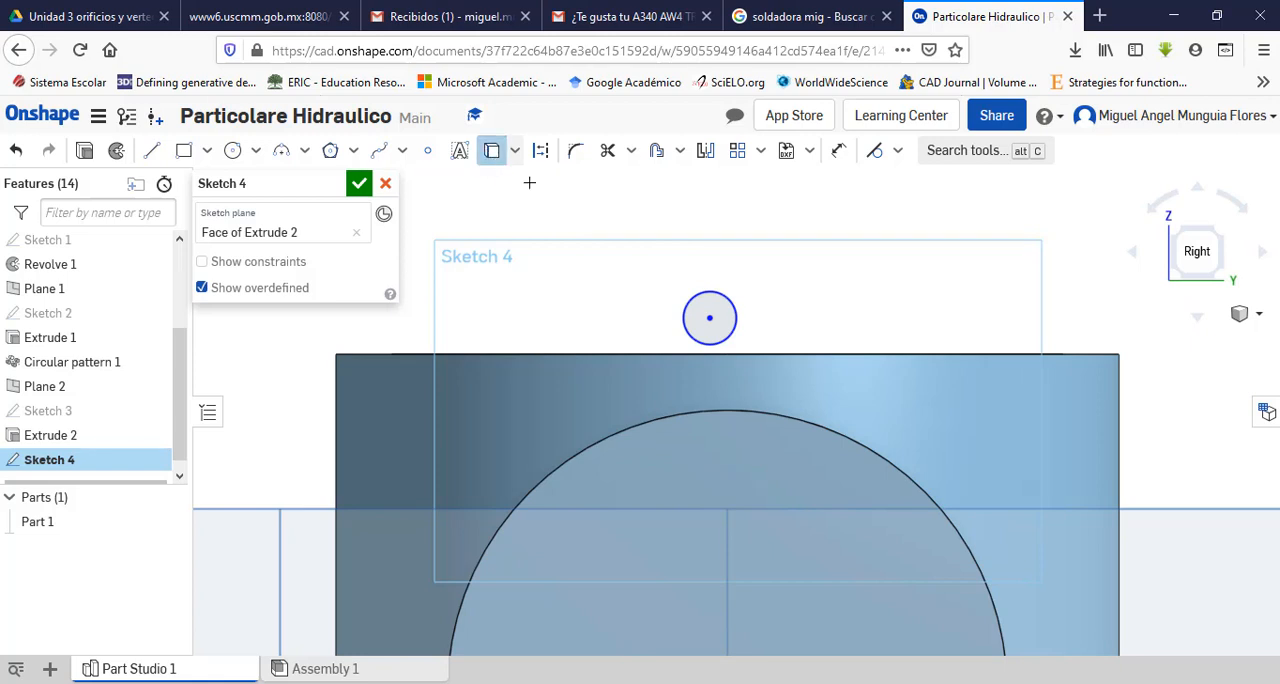
left_click(691, 411)
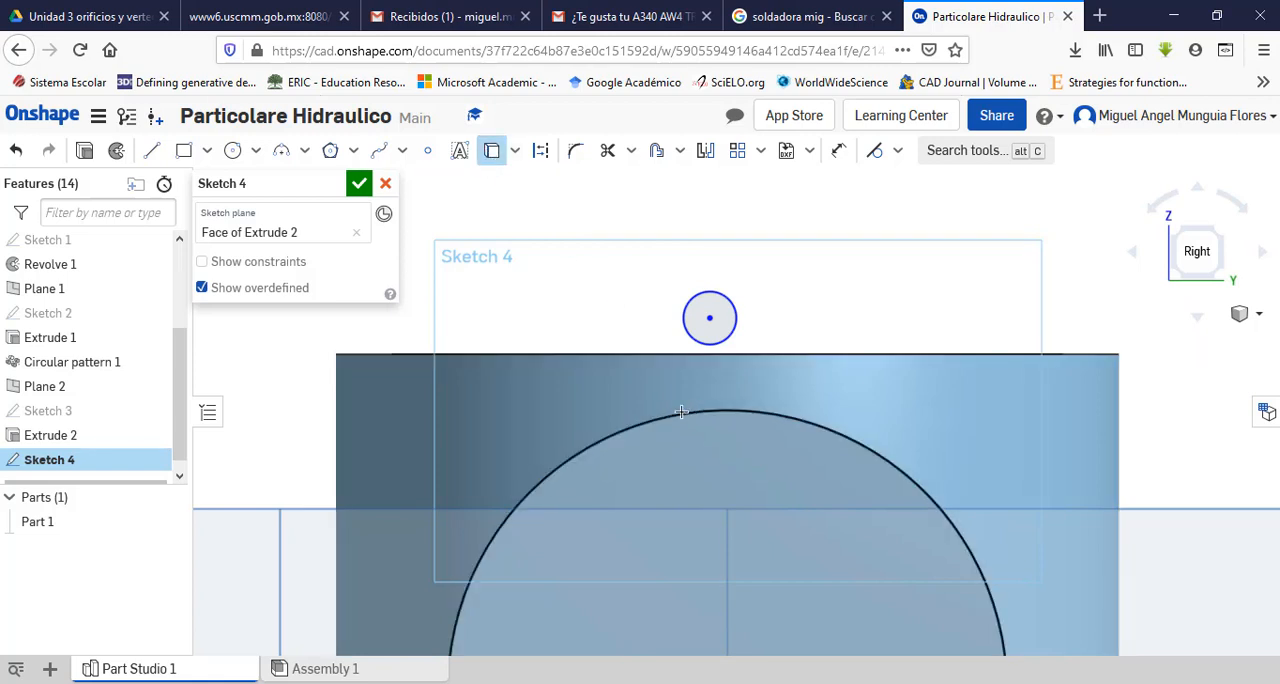
scroll(807, 311, "up", 3)
scroll(807, 311, "down", 4)
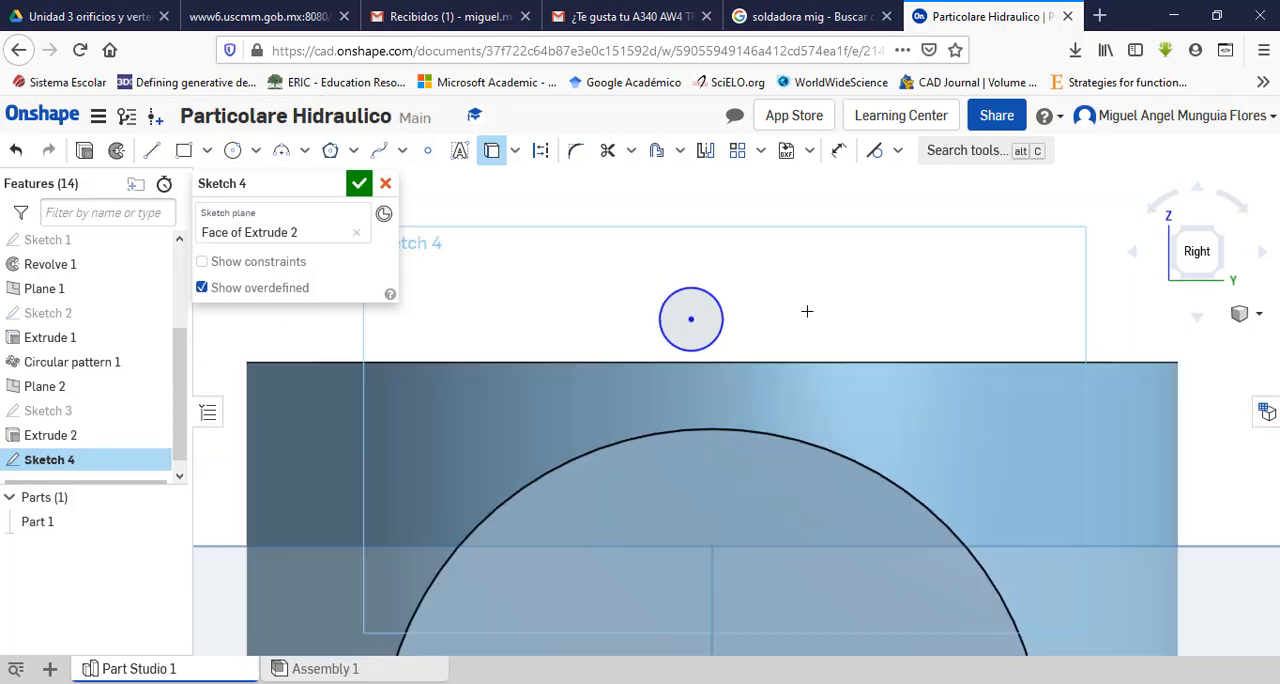
scroll(798, 429, "up", 2)
key("Escape")
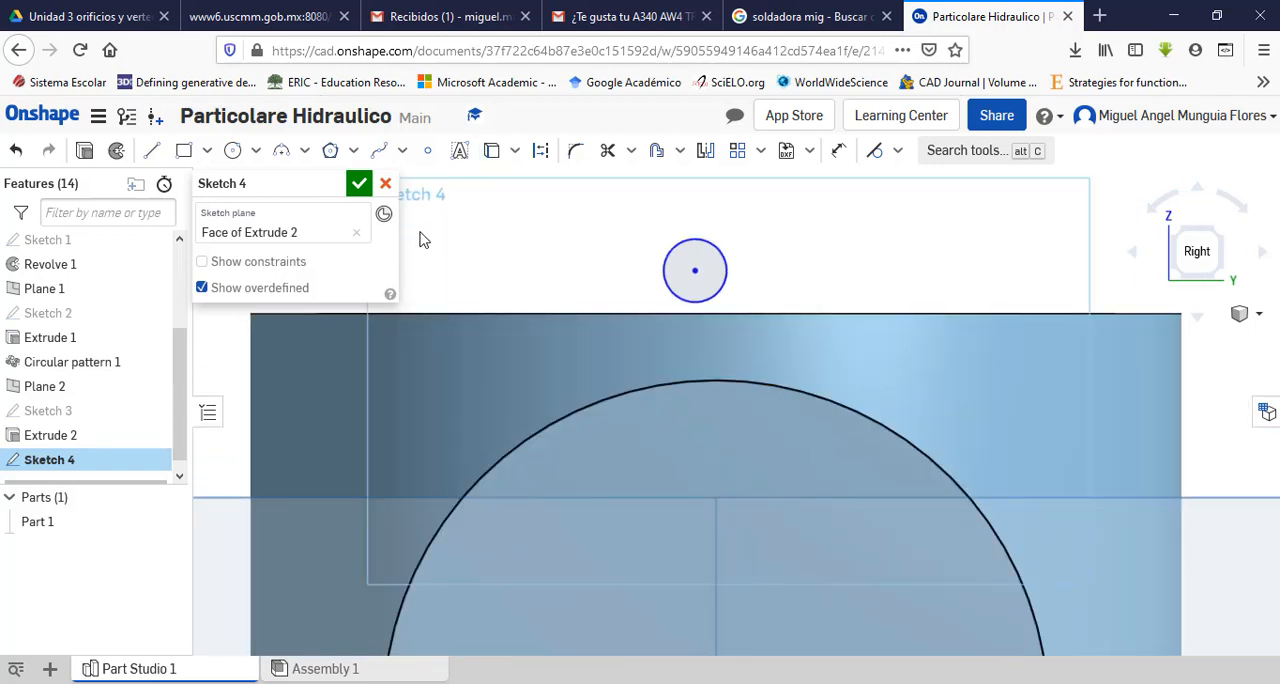
Step: Draw two vertical lines about 8.5 mm long from the small circle's two sides down to the projected port circle
left_click(152, 150)
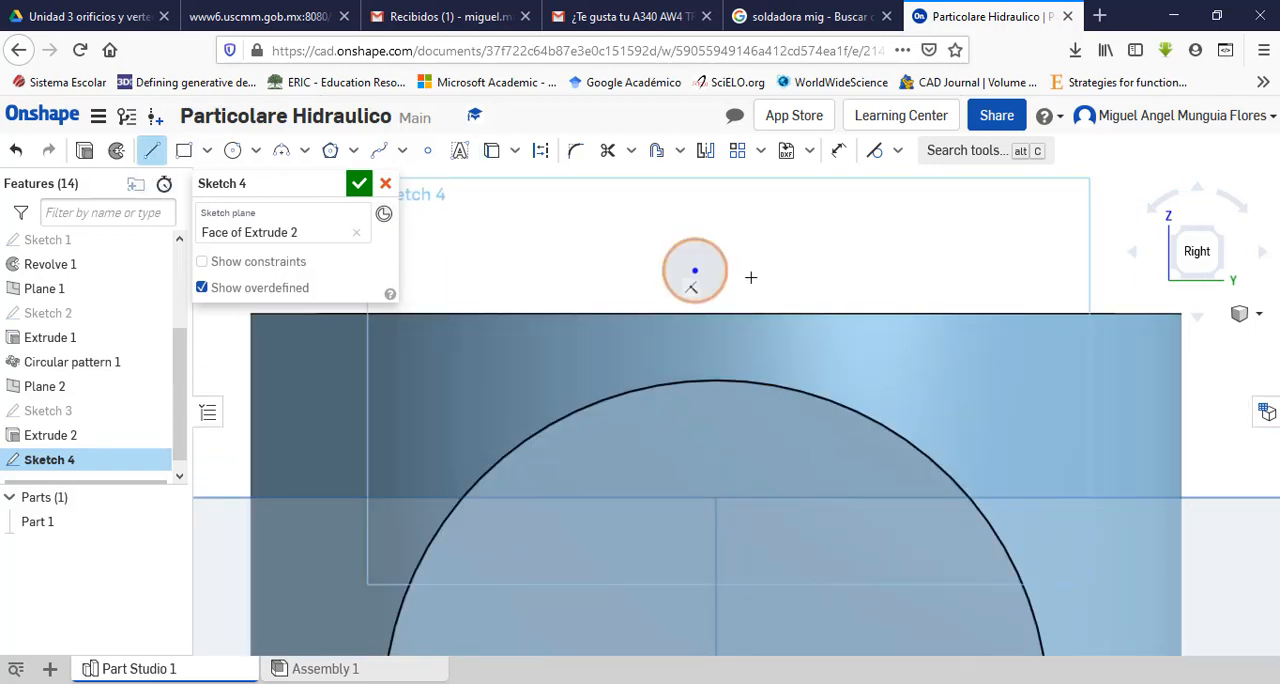
left_click(703, 270)
left_click(726, 380)
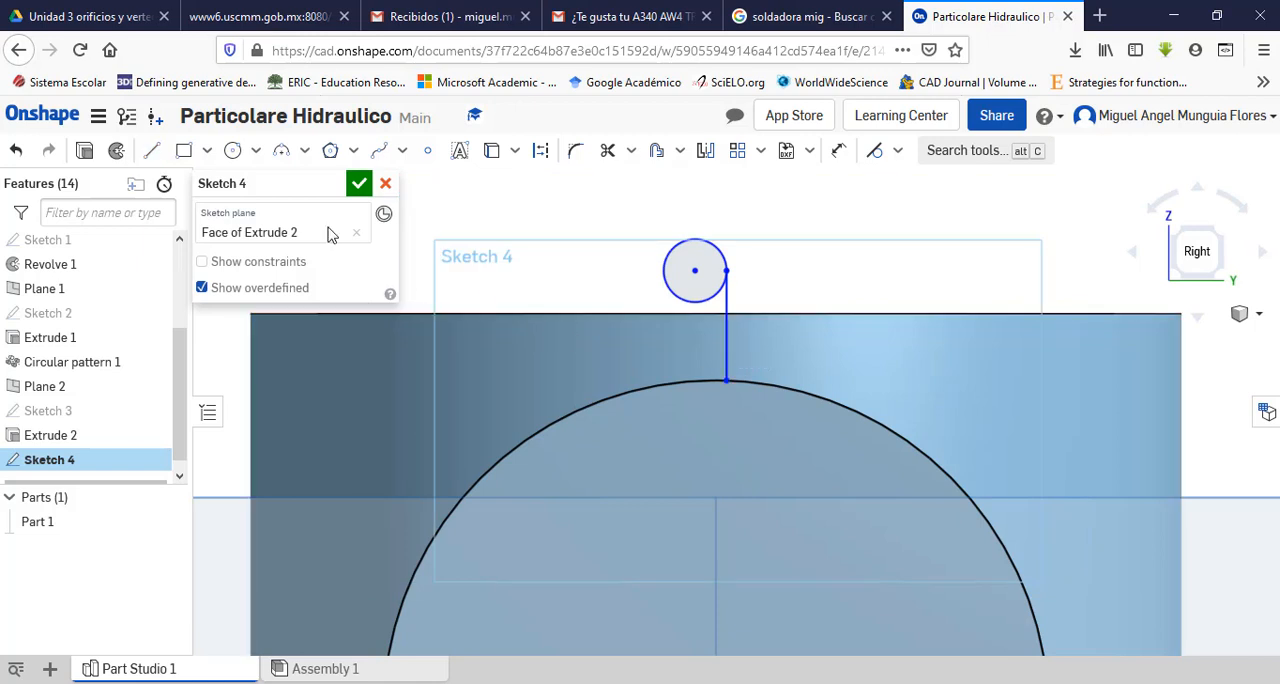
left_click(153, 152)
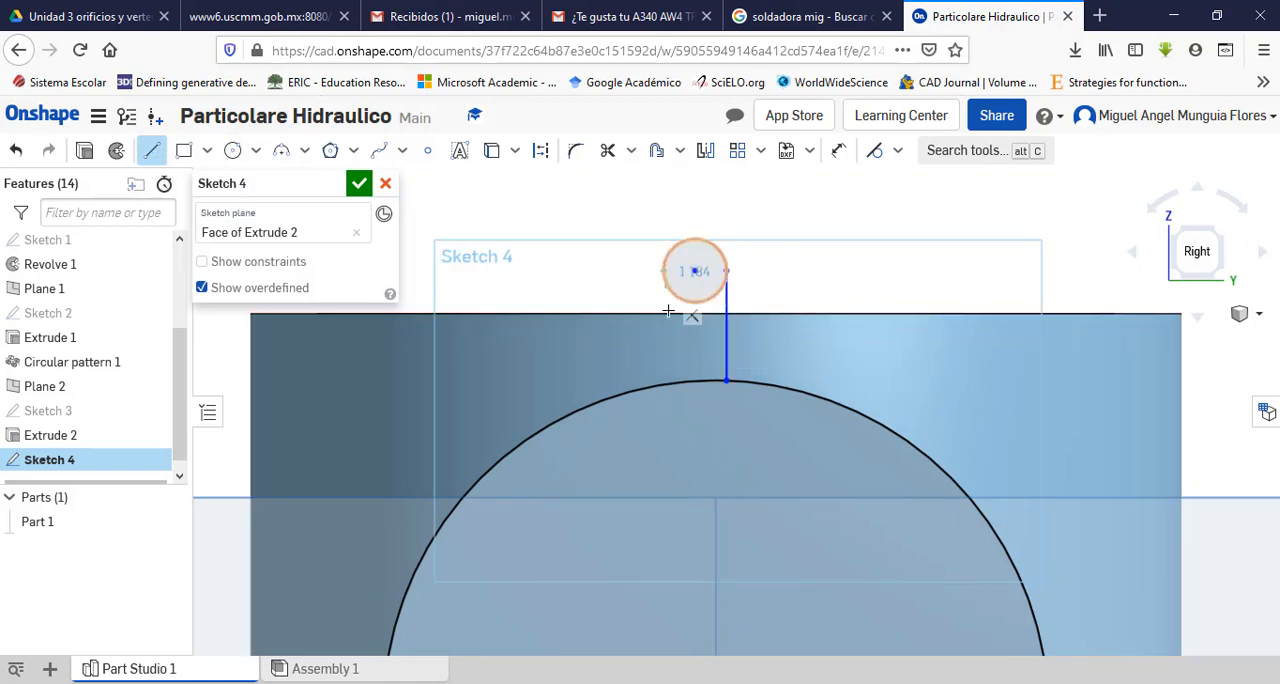
left_click(664, 270)
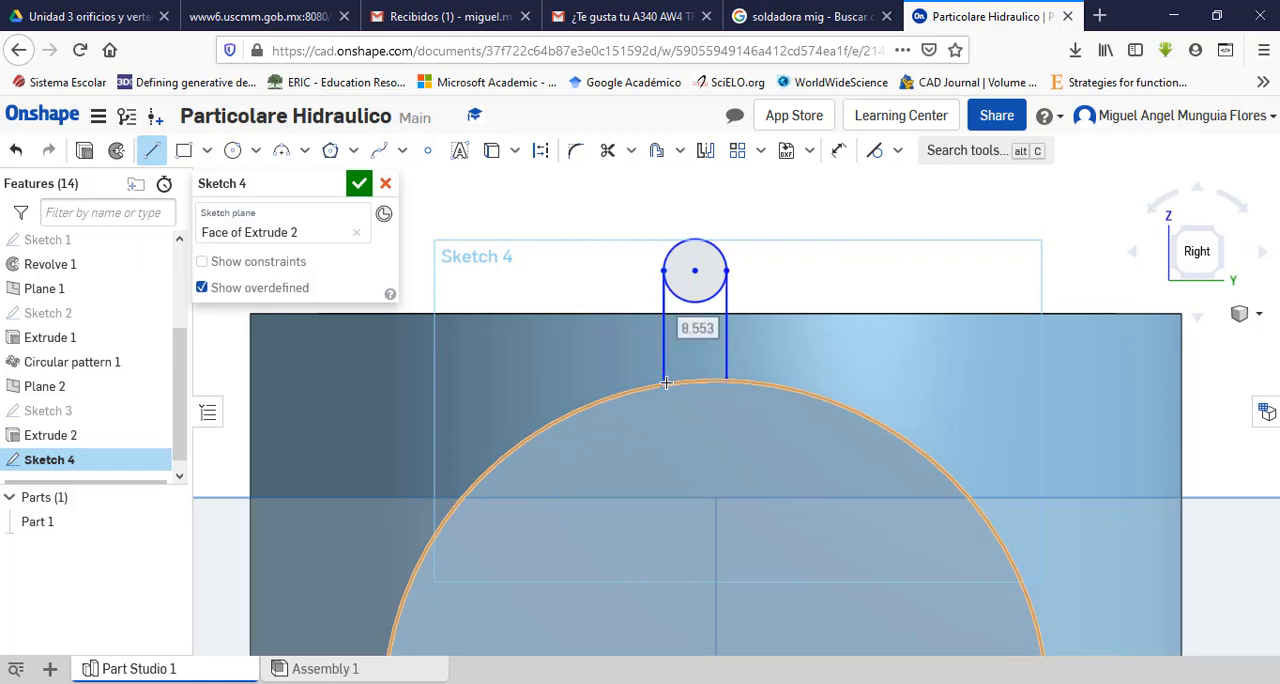
left_click(665, 382)
key("Escape")
Step: Trim the small circle's lower arc between the two lines to leave a rounded lug outline
left_click(607, 150)
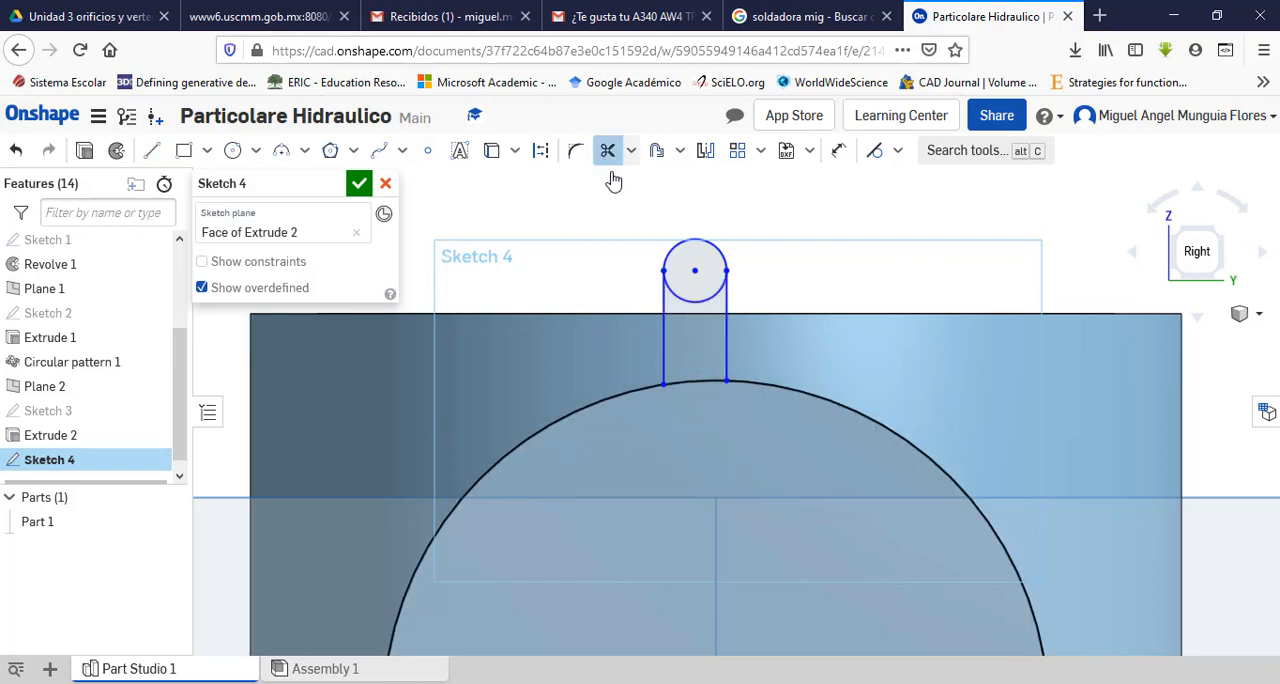
left_click(703, 301)
key("Escape")
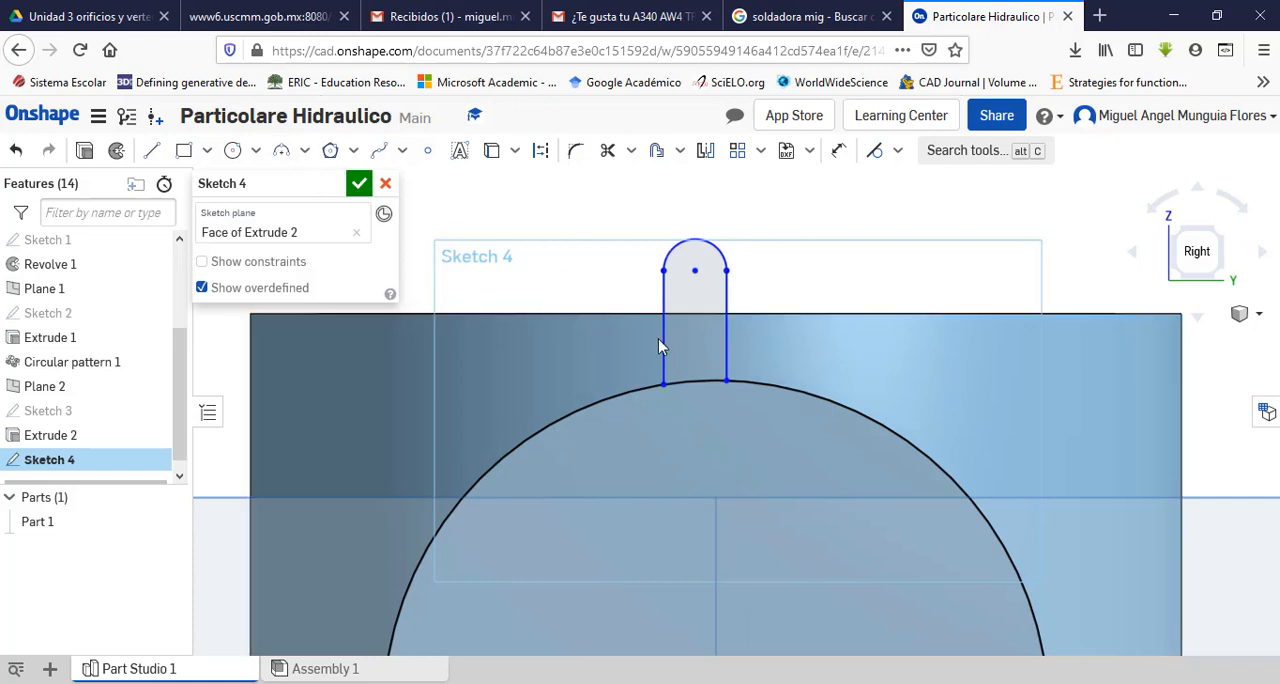
Step: Apply a vertical constraint between the port circle's centre and the lug arc's centre
scroll(775, 401, "up", 1)
scroll(775, 401, "down", 3)
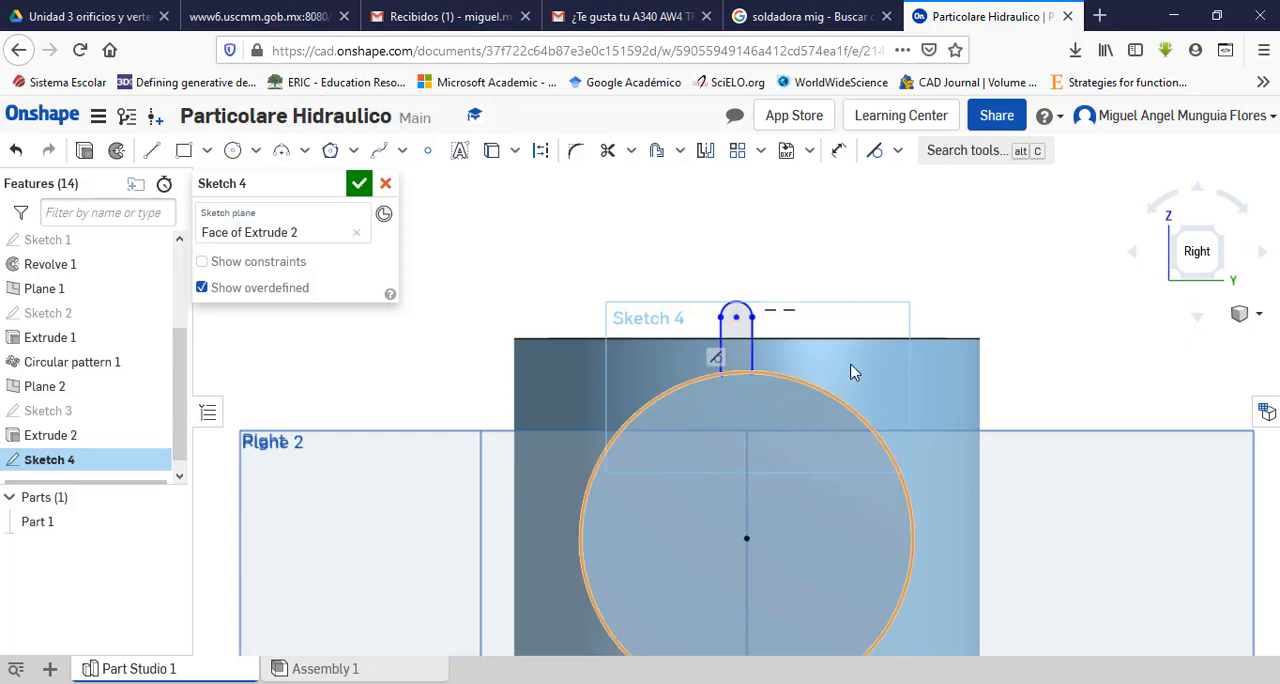
scroll(864, 358, "up", 2)
scroll(866, 361, "up", 1)
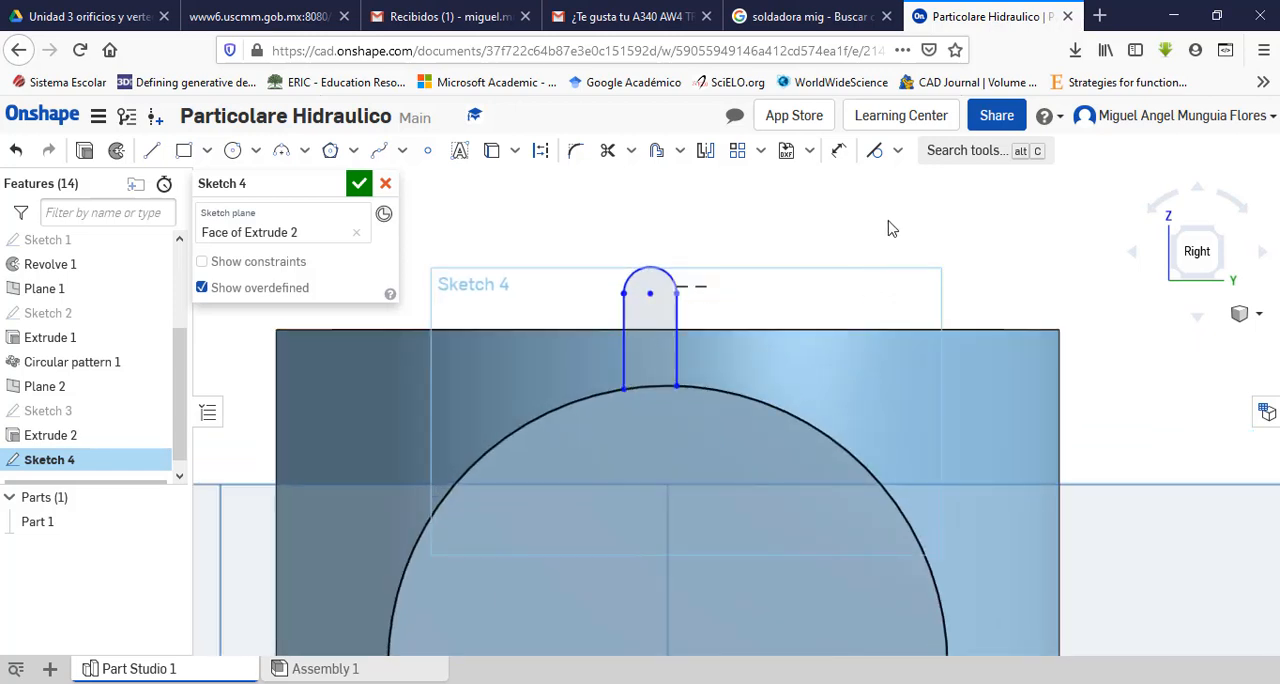
scroll(890, 230, "down", 1)
left_click(900, 155)
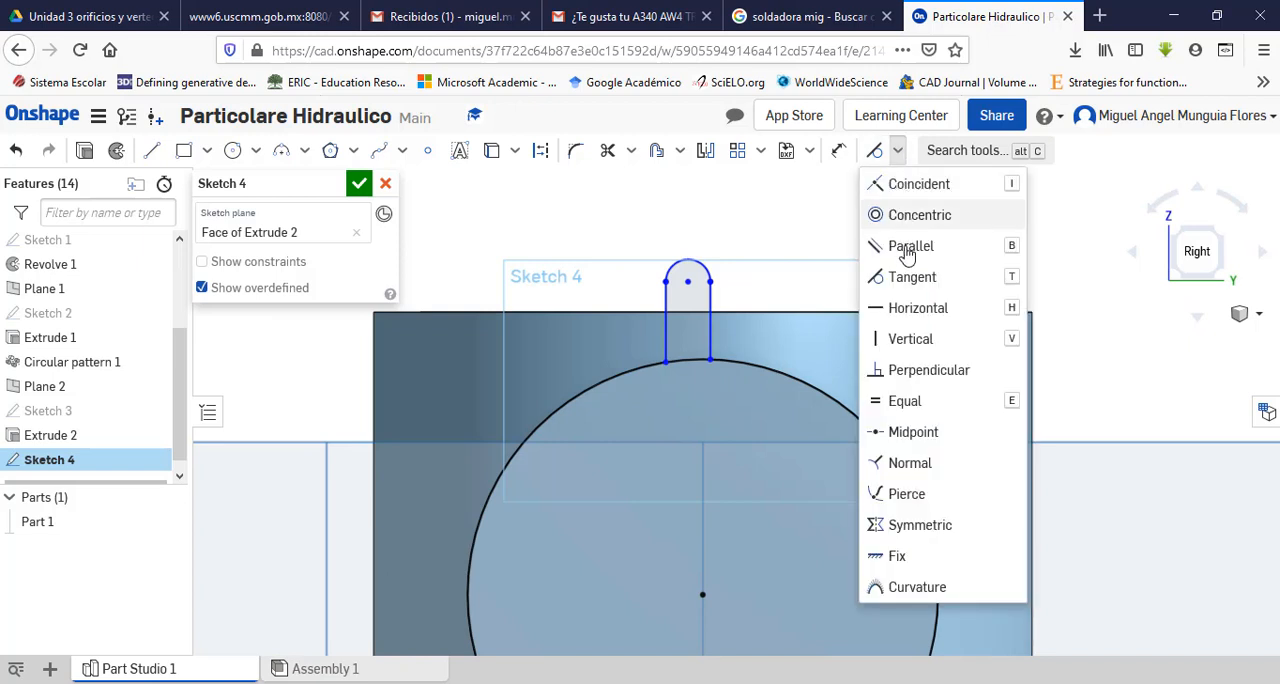
left_click(903, 337)
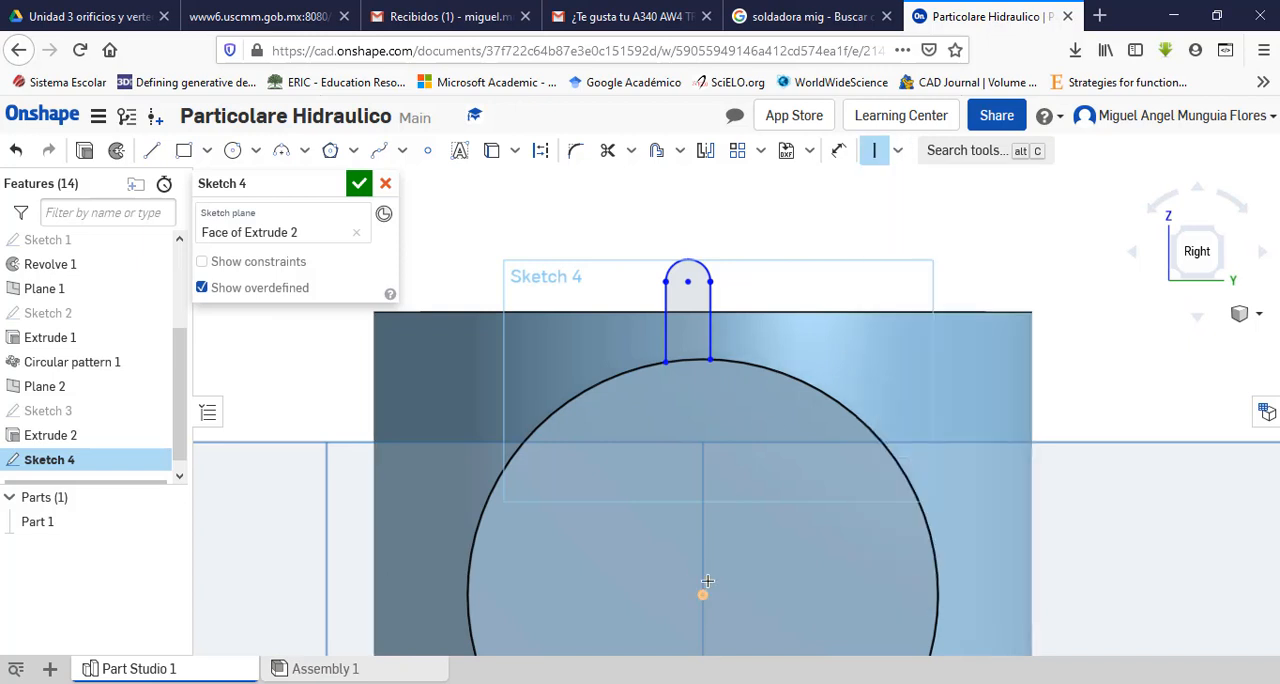
left_click(705, 590)
left_click(687, 283)
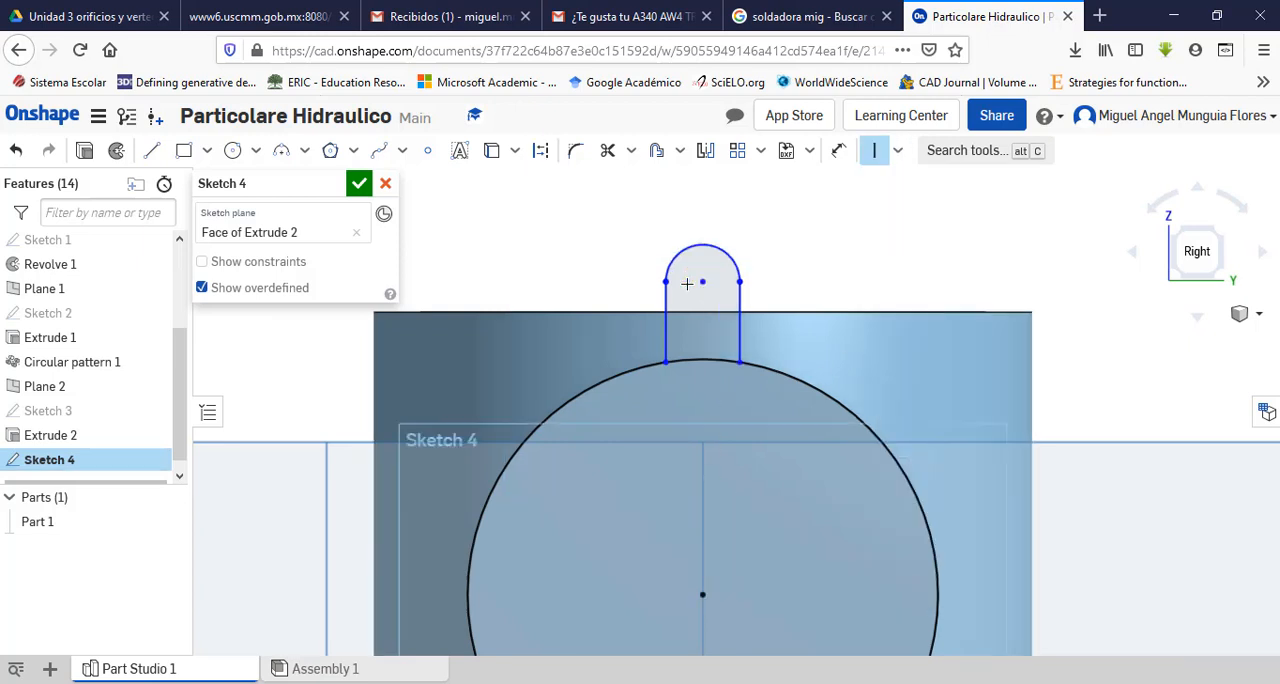
left_click(705, 287)
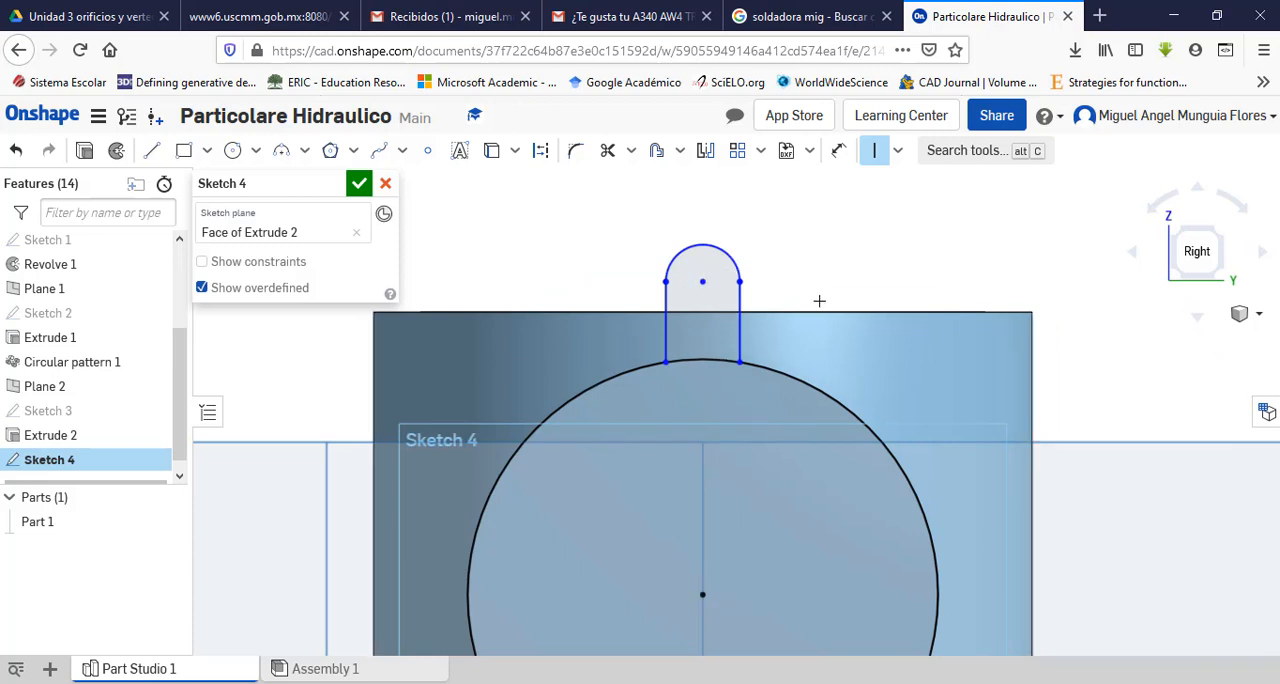
key("Escape")
Step: Check the lug radius in the PDF drawing and dimension the lug arc's radius as 5 mm in Onshape
left_click(775, 683)
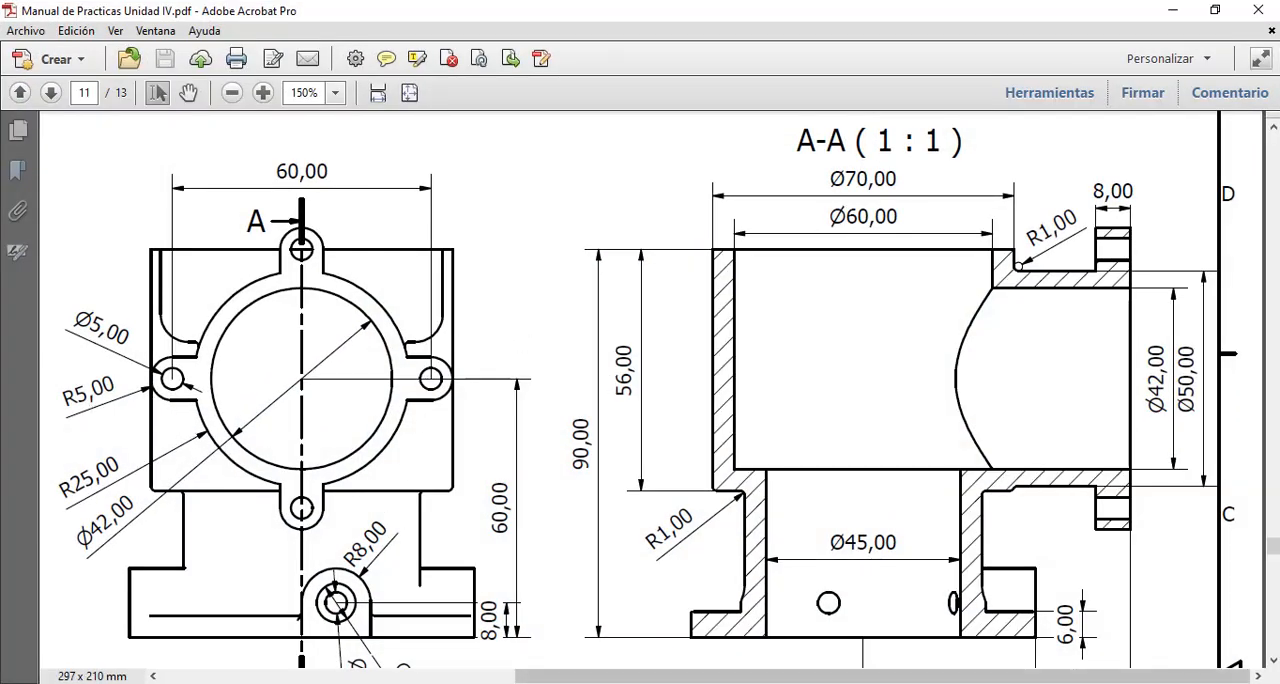
left_click(728, 683)
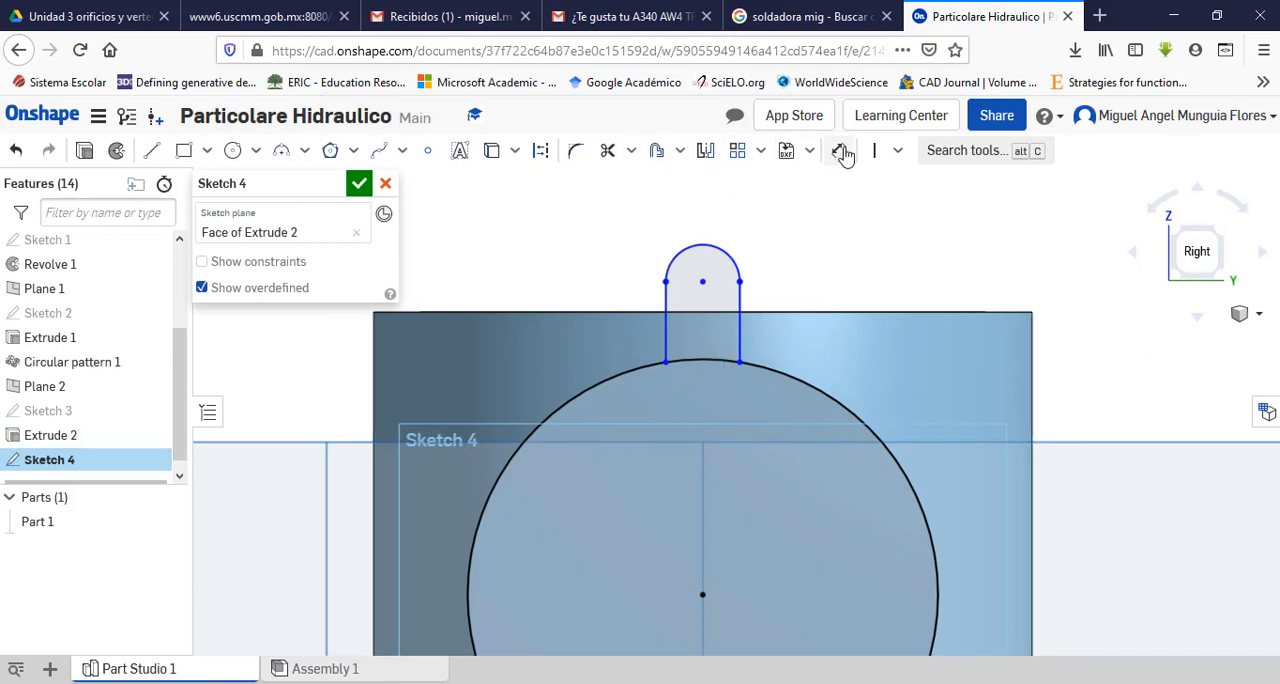
left_click(838, 150)
left_click(739, 256)
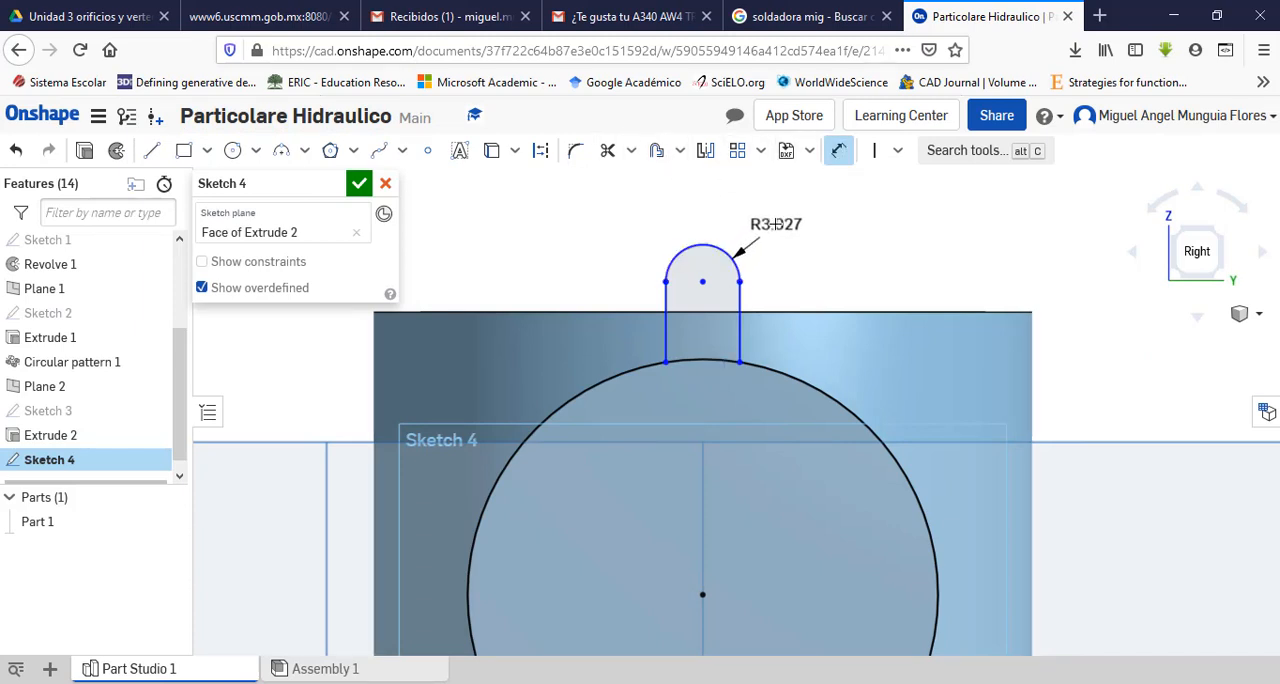
left_click(776, 226)
type("5")
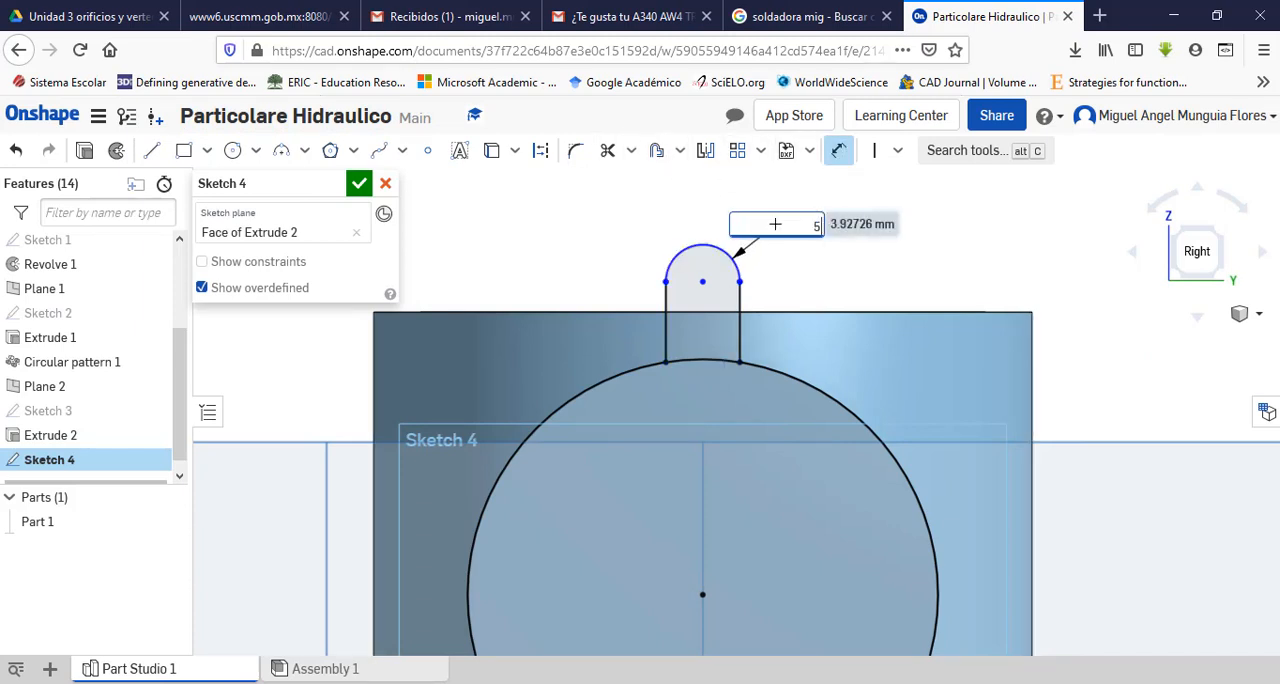
key("Return")
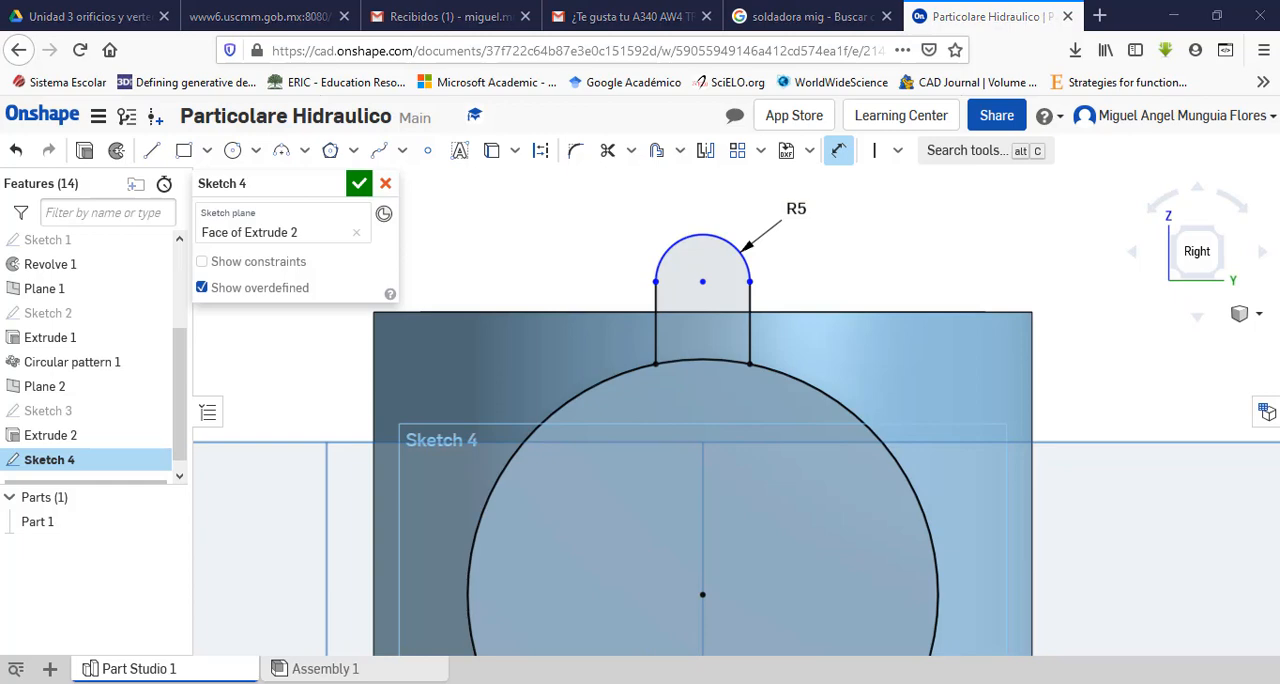
Step: Check the lug spacing in the PDF drawing and dimension the vertical distance between the port circle's and lug arc's centres as 30 mm in Onshape
key("alt+Tab")
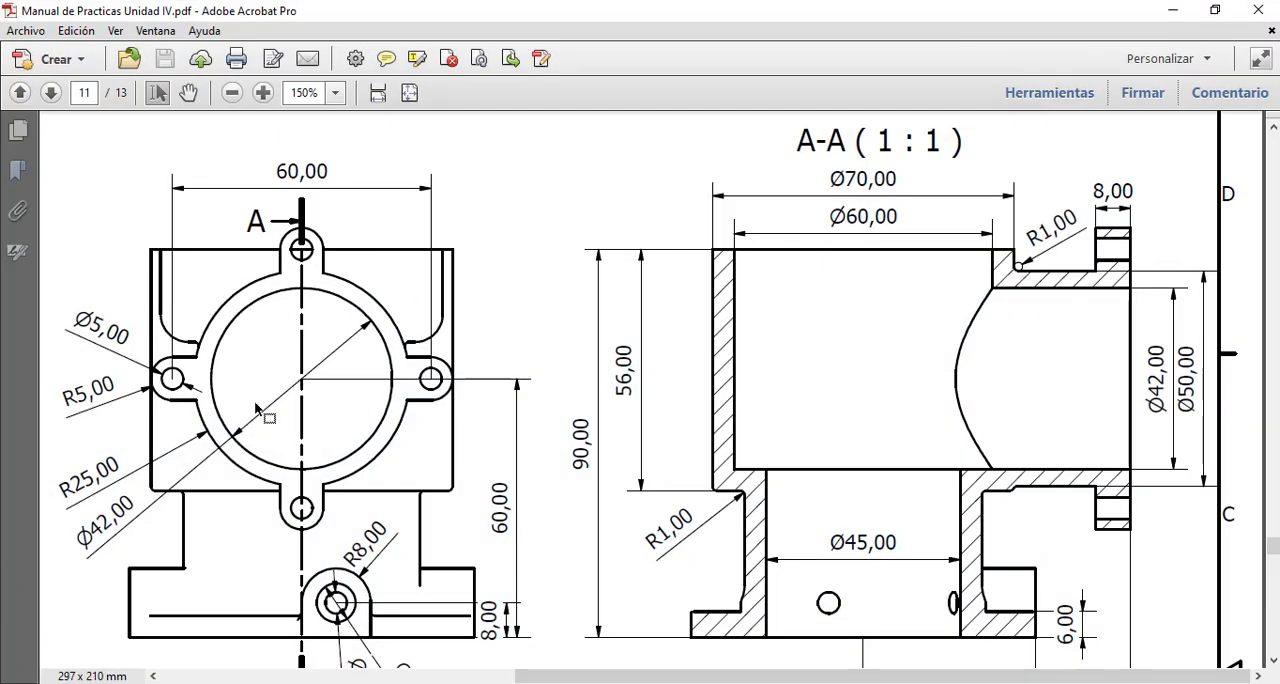
key("alt+Tab")
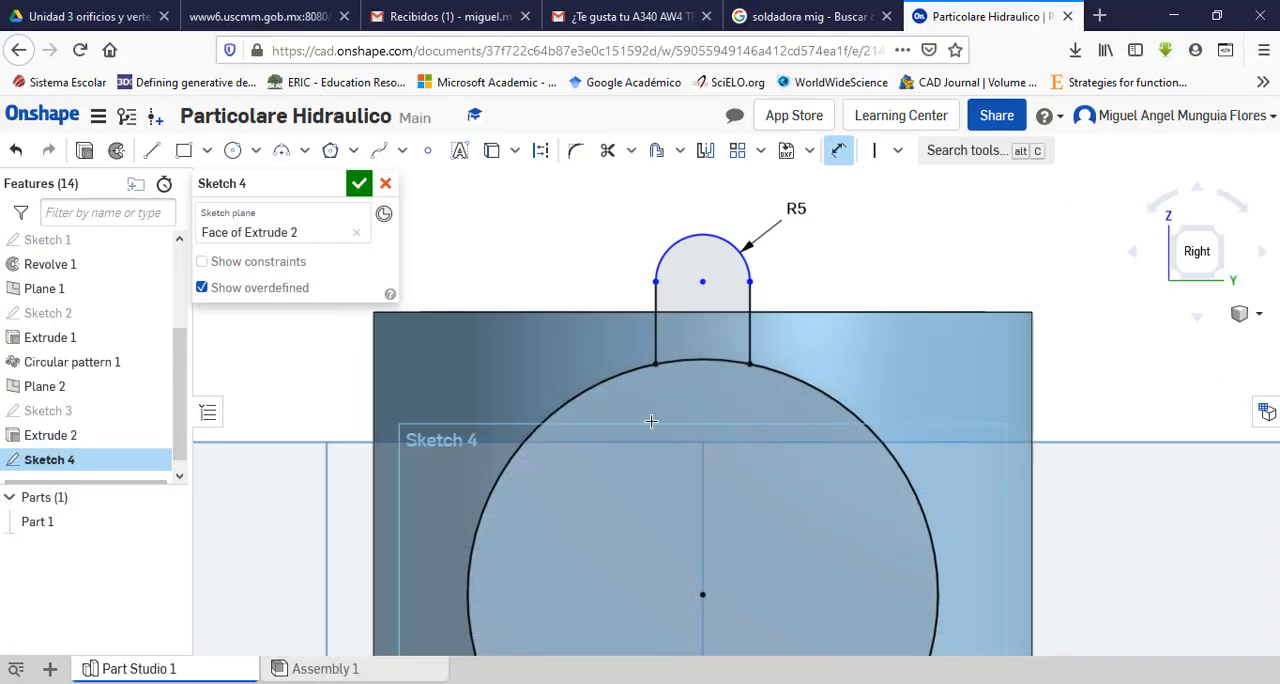
left_click(836, 154)
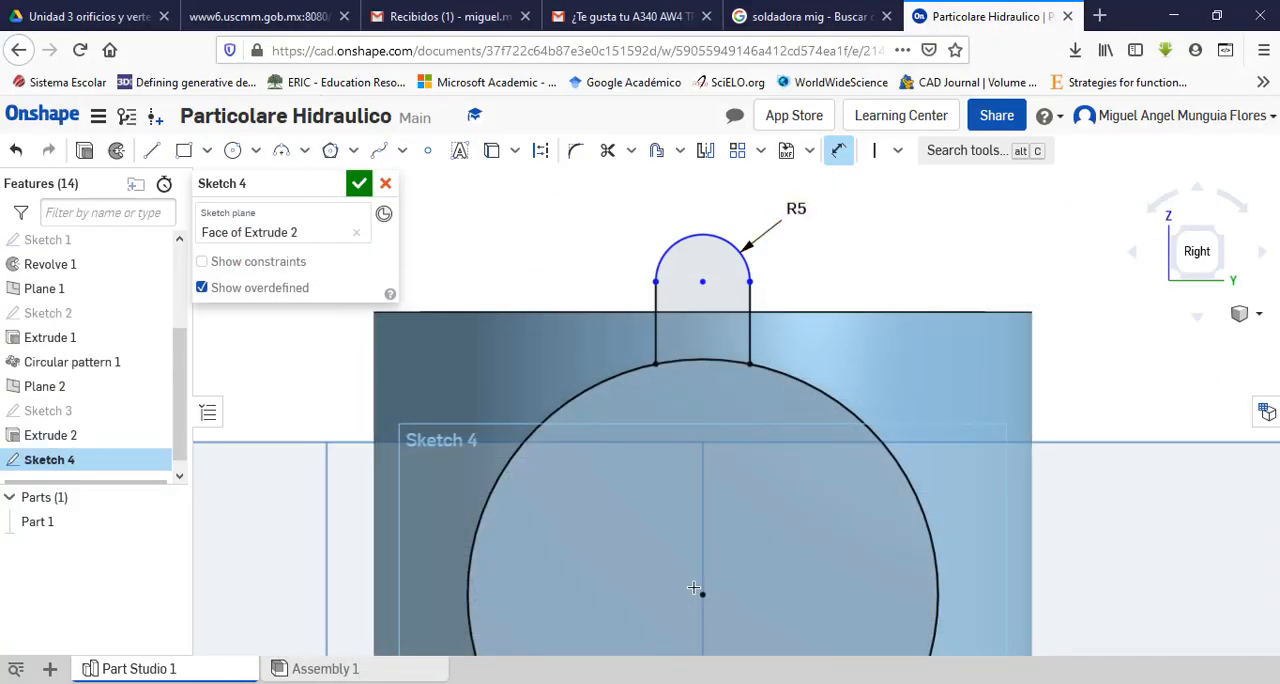
left_click(698, 281)
left_click(702, 594)
left_click(910, 405)
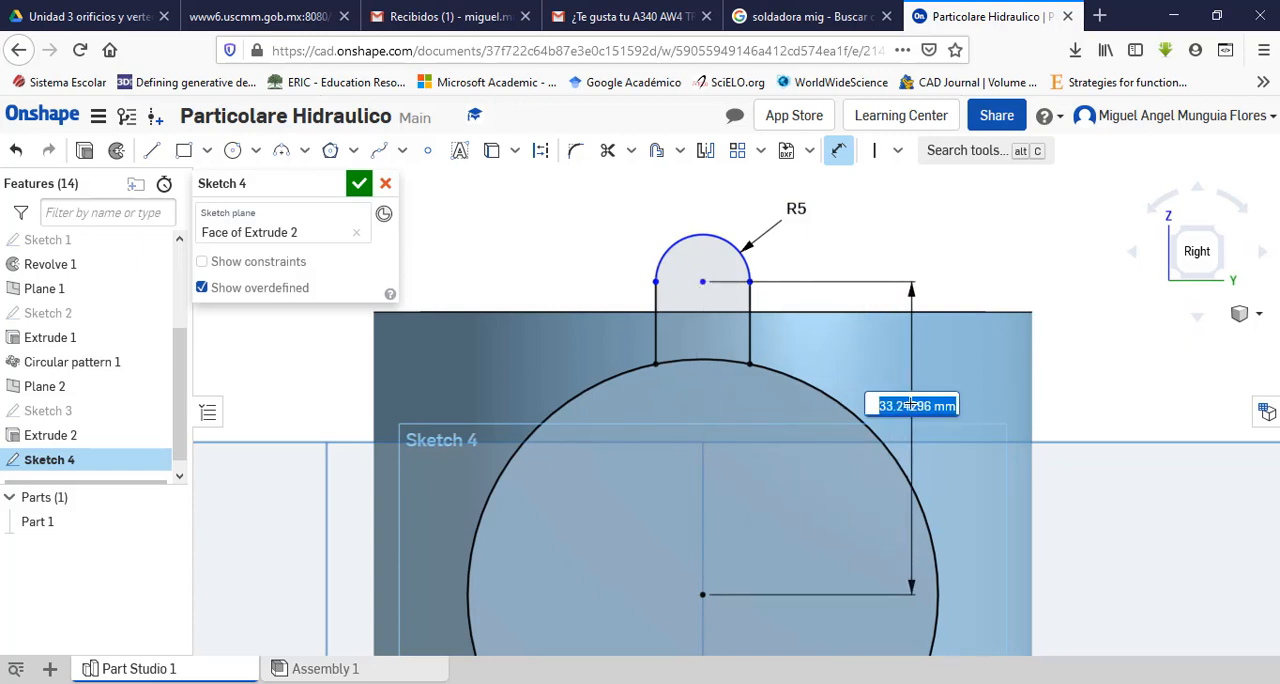
type("30")
key("Return")
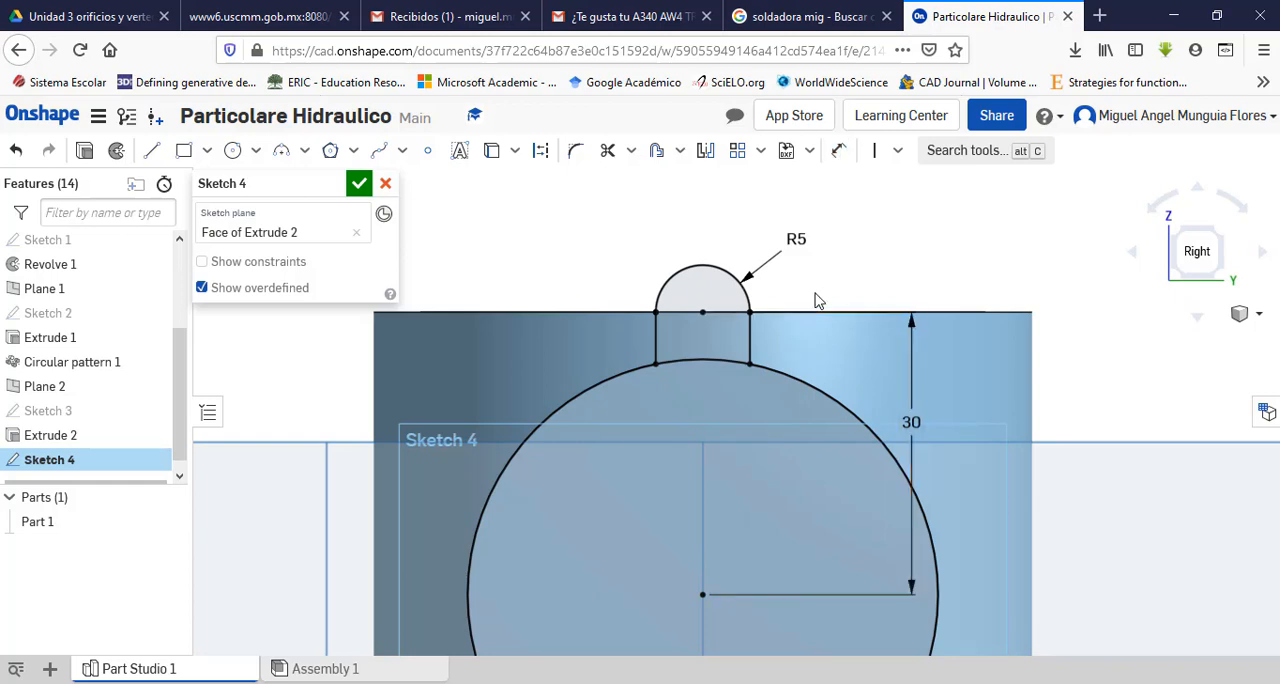
Step: Check the lug hole in the PDF drawing and draw a circle about 4 mm in diameter at the lug arc's centre in Onshape
scroll(852, 294, "up", 3)
scroll(823, 320, "down", 3)
scroll(731, 351, "up", 4)
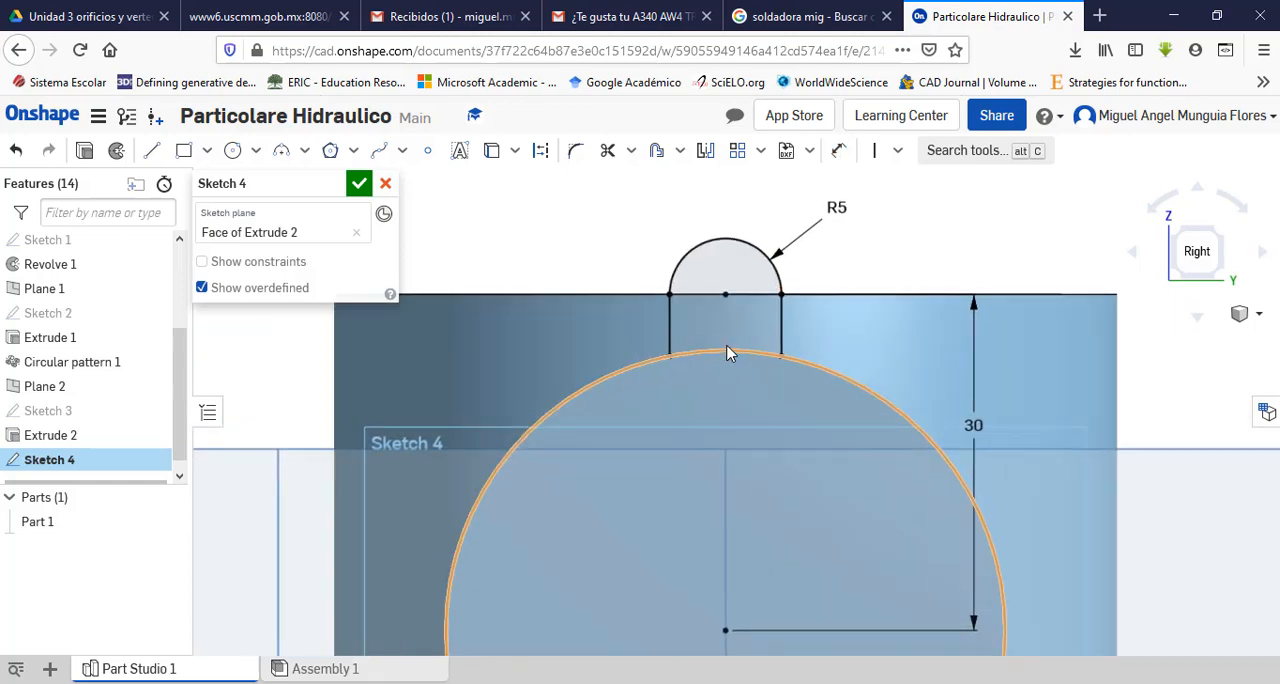
scroll(737, 266, "down", 1)
left_click(678, 683)
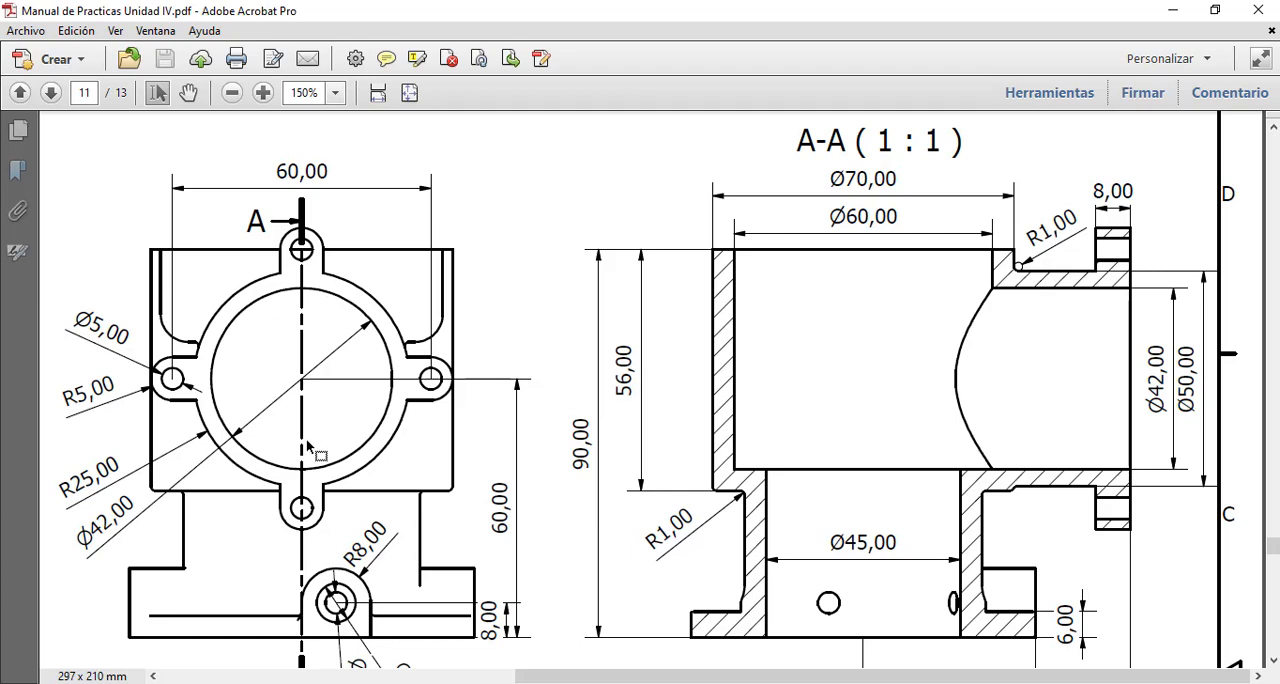
left_click(669, 683)
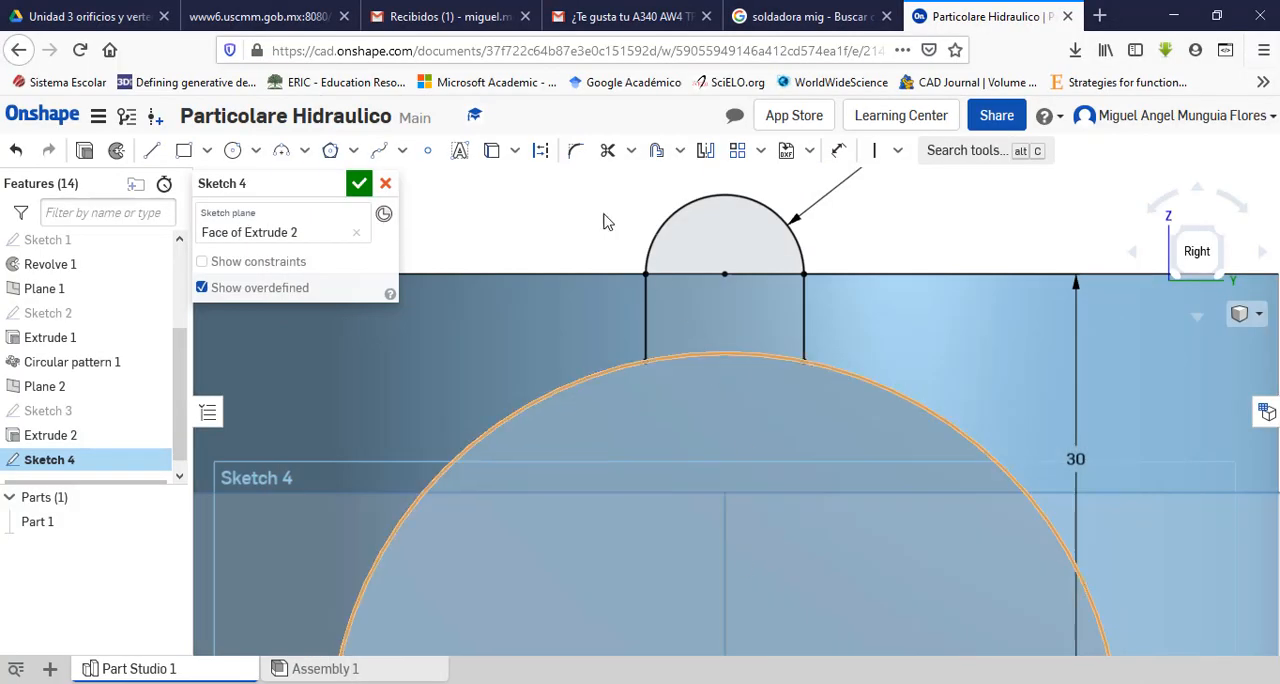
left_click(234, 152)
left_click(724, 274)
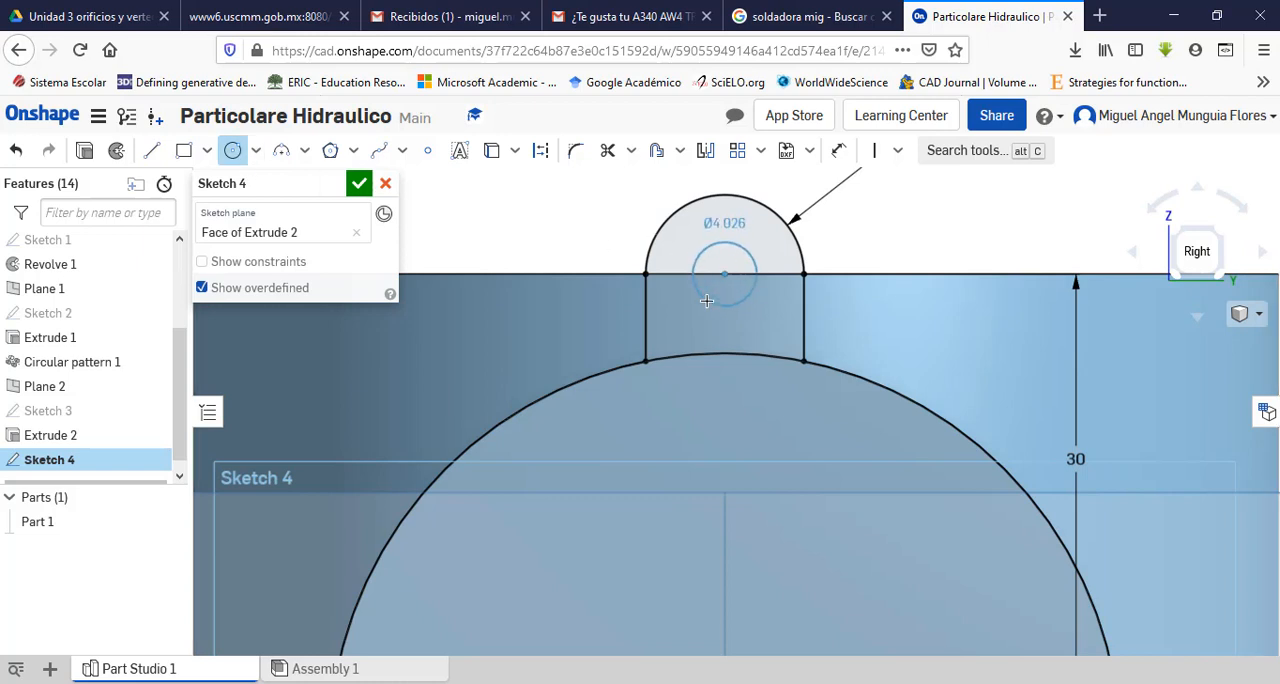
left_click(707, 301)
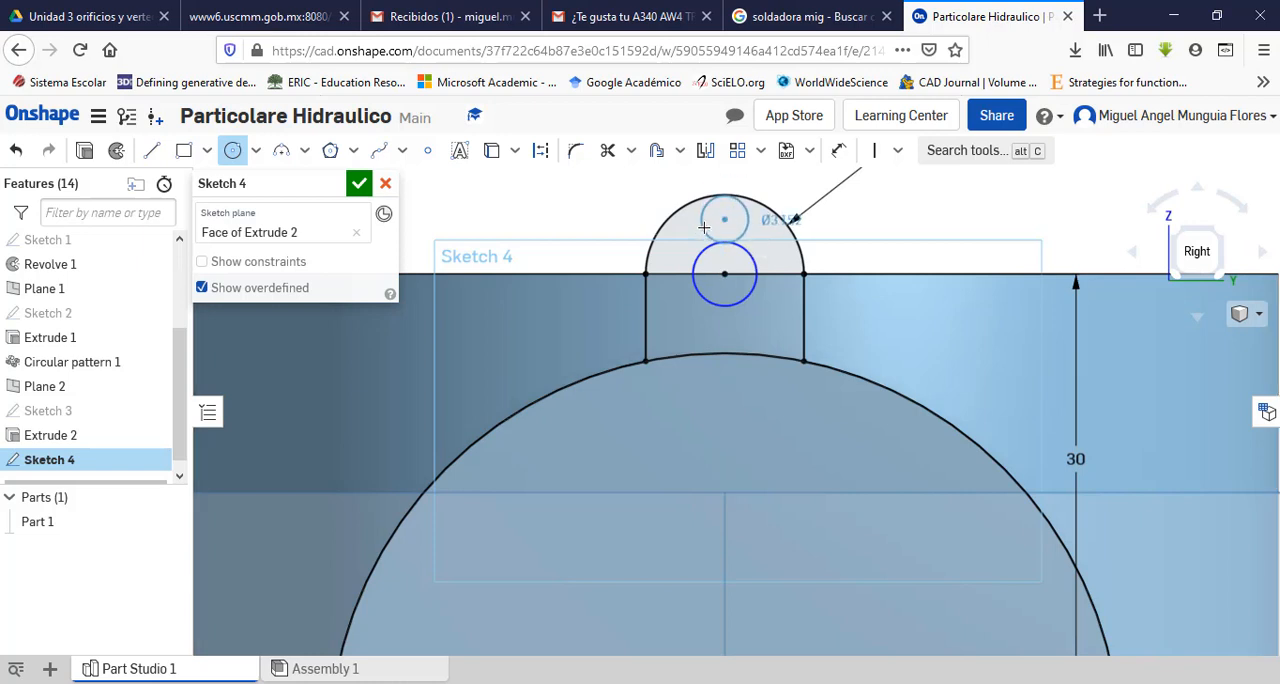
key("Escape")
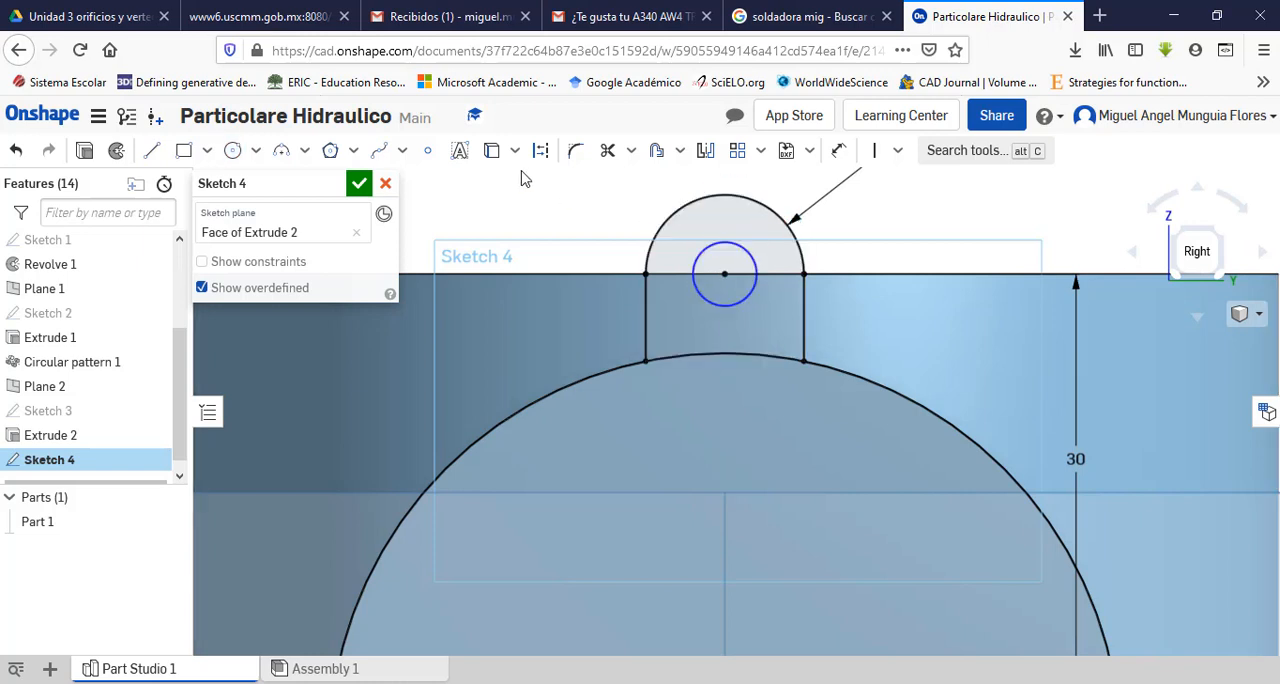
Step: Dimension the lug hole circle's diameter as 5 mm
left_click(836, 150)
left_click(692, 289)
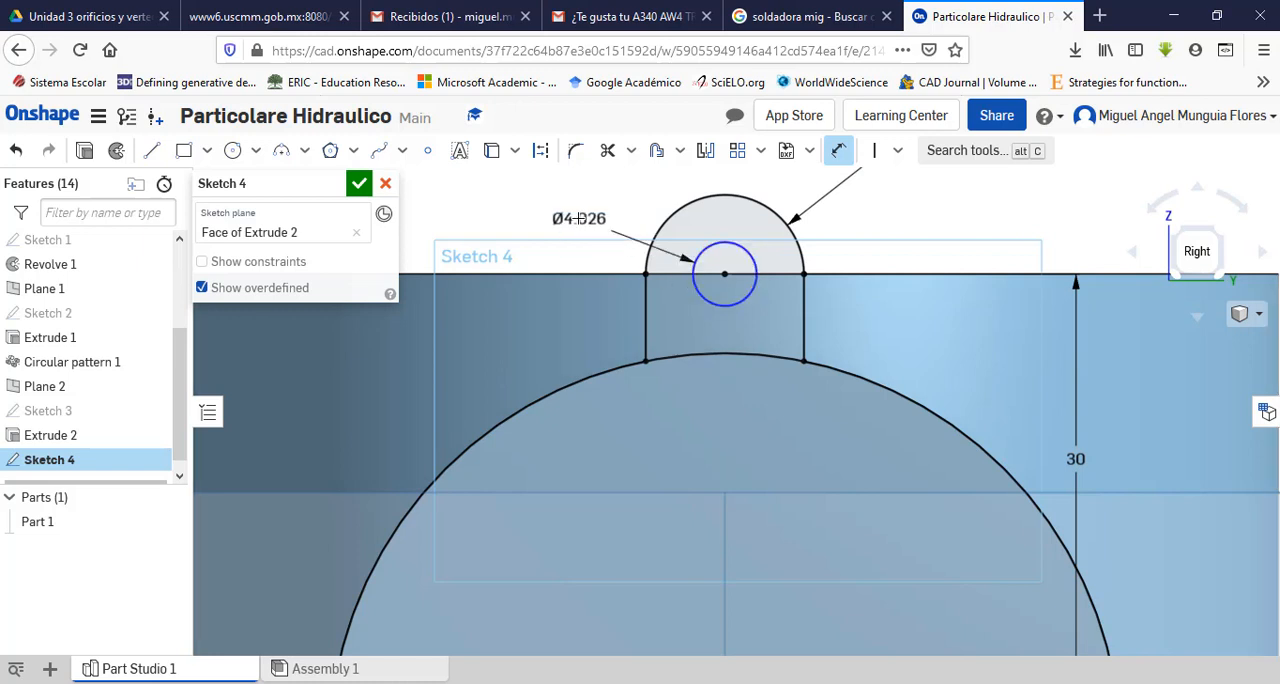
left_click(578, 219)
type("5")
key("Return")
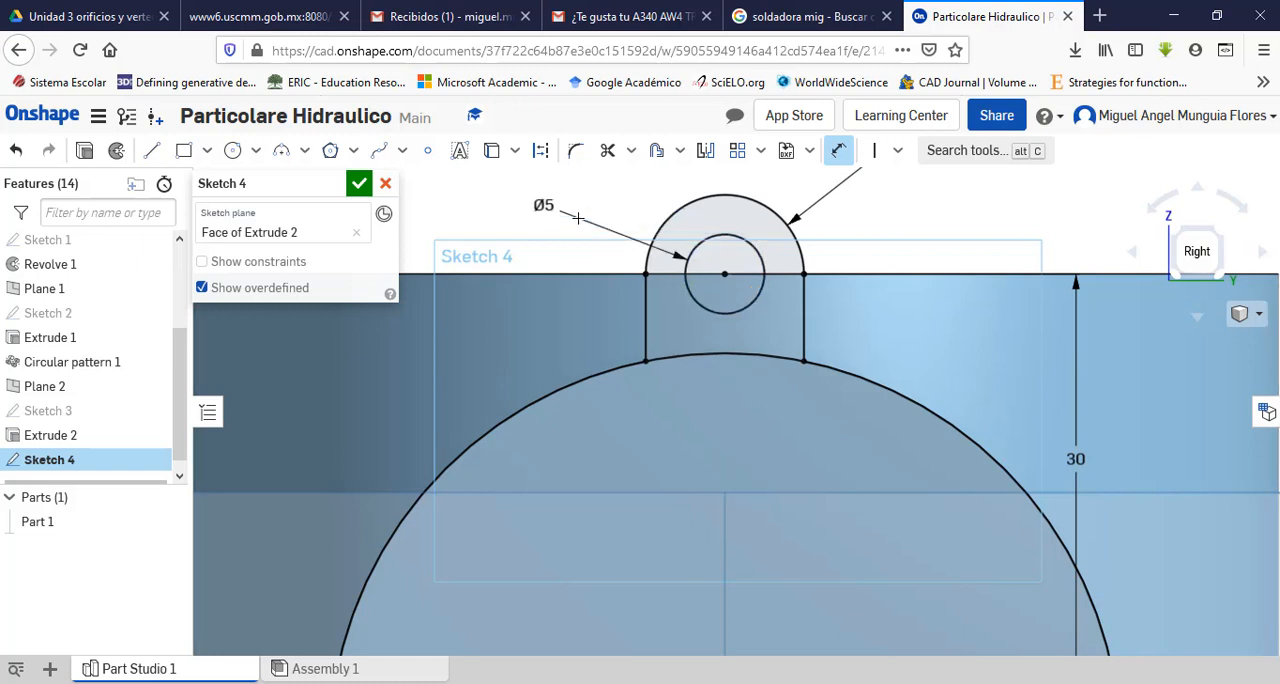
Step: Trim the projected port circle outside the lug, keeping only the short arc that closes the lug's base, and finish the sketch
scroll(600, 328, "down", 3)
scroll(580, 330, "up", 3)
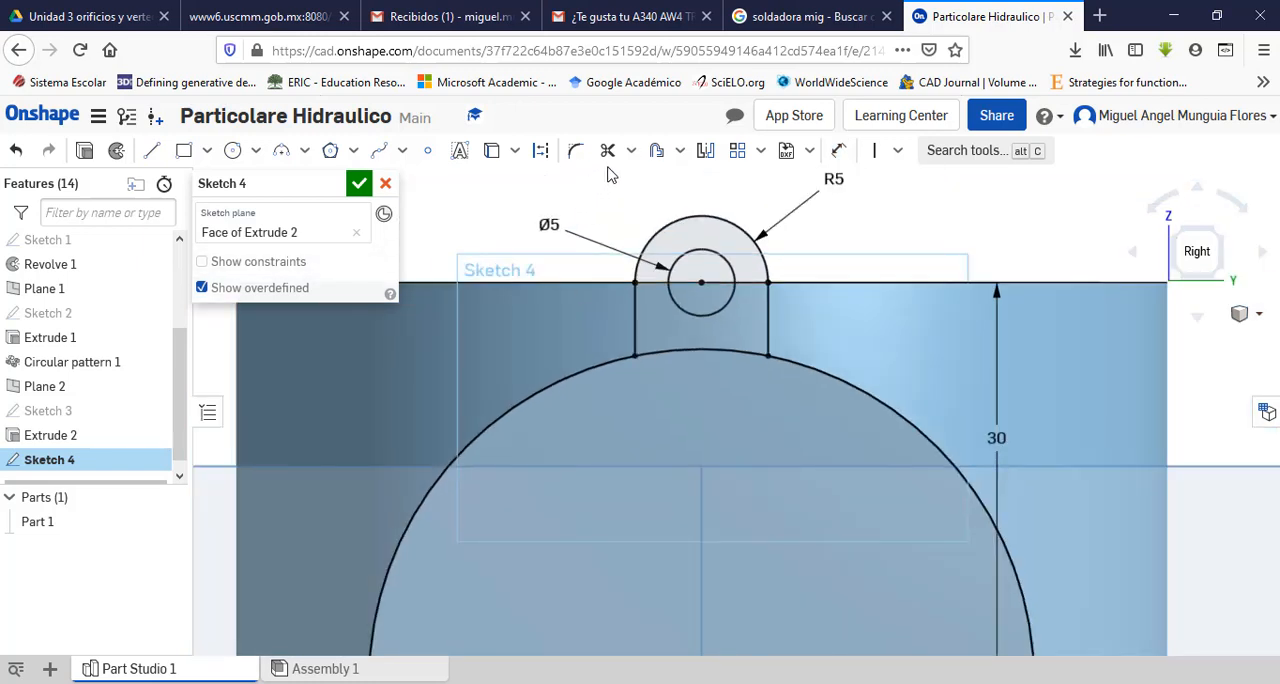
left_click(607, 150)
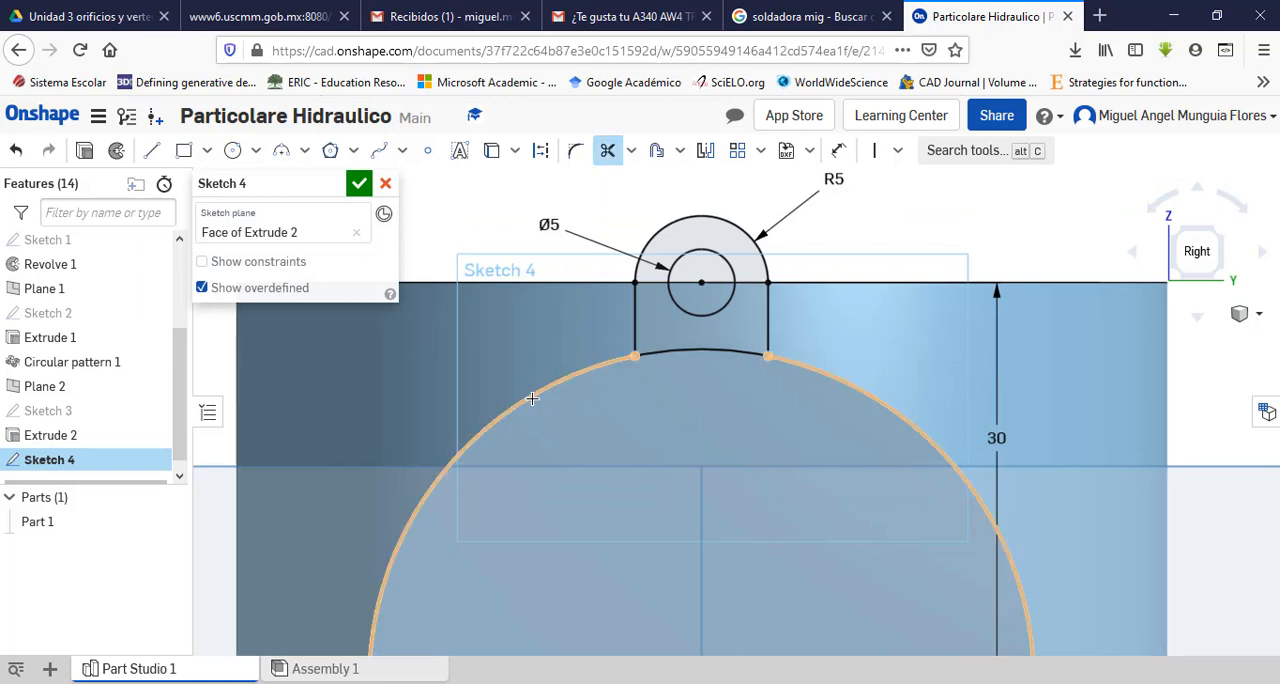
key("Escape")
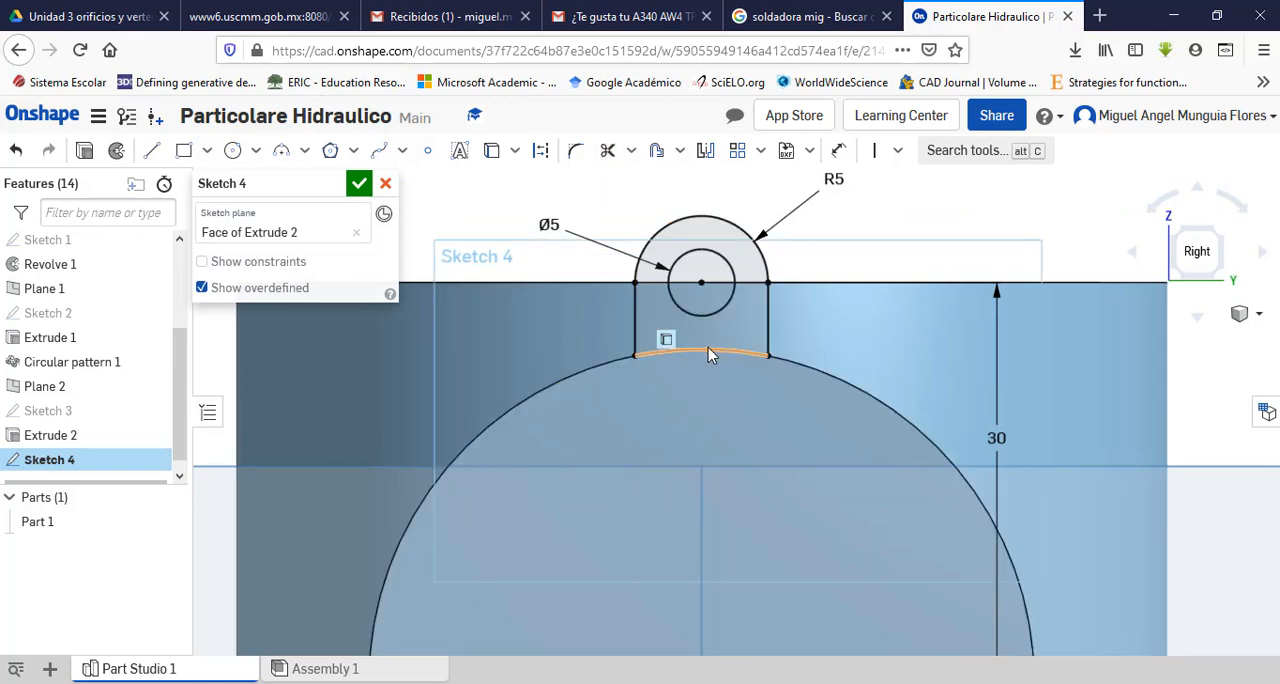
scroll(714, 403, "down", 2)
scroll(714, 403, "up", 2)
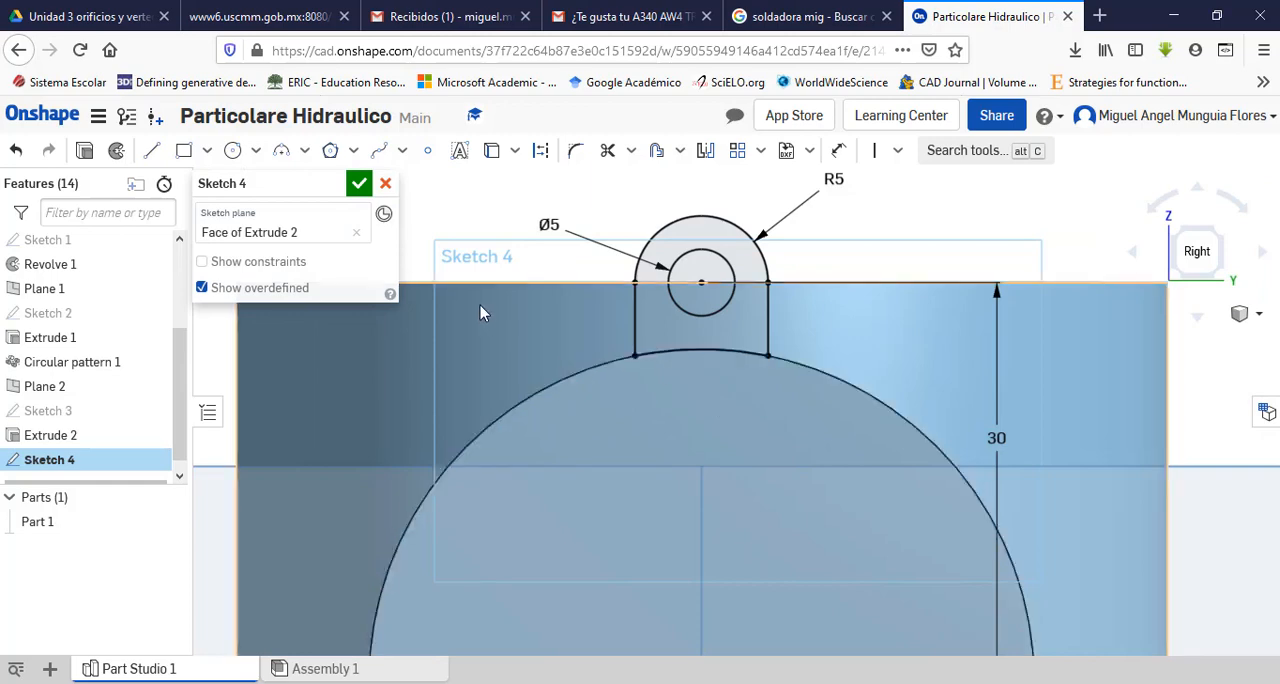
left_click(359, 183)
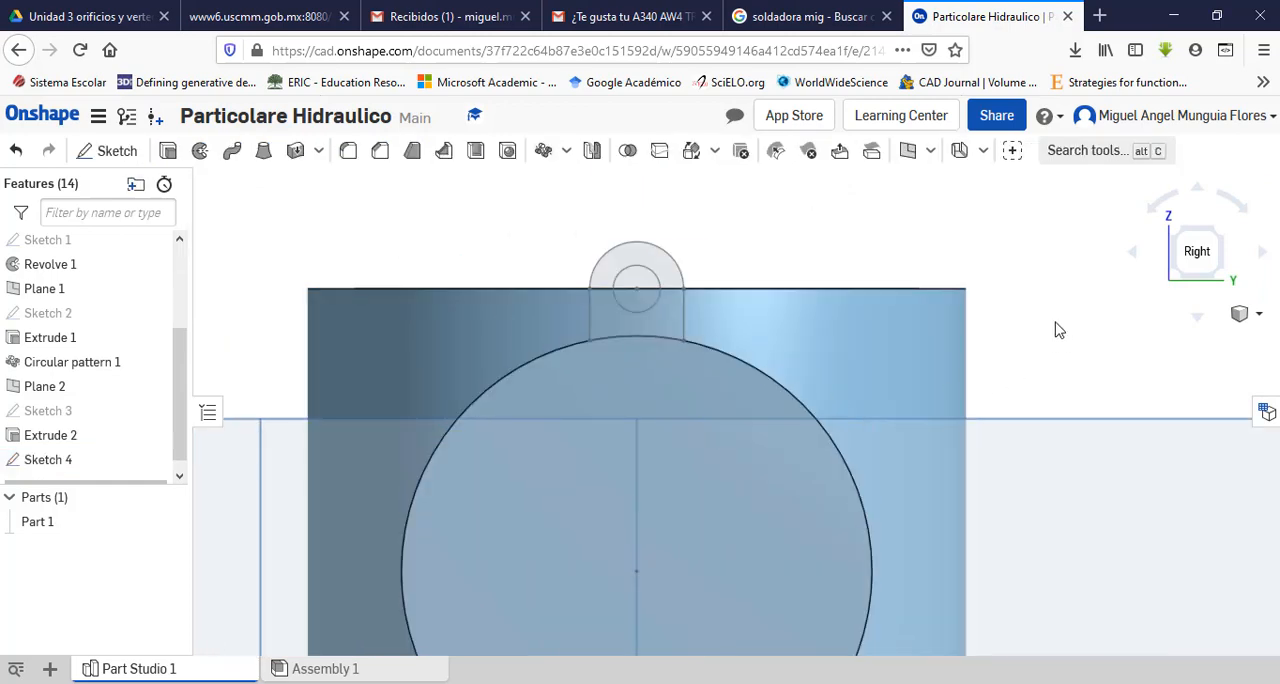
Step: Check the lug thickness in the PDF drawing and extrude the lug region 8 mm back towards the main body in Onshape, adding it to Part 1
middle_click_drag(1056, 323, 1020, 321)
right_click_drag(1020, 323, 982, 355)
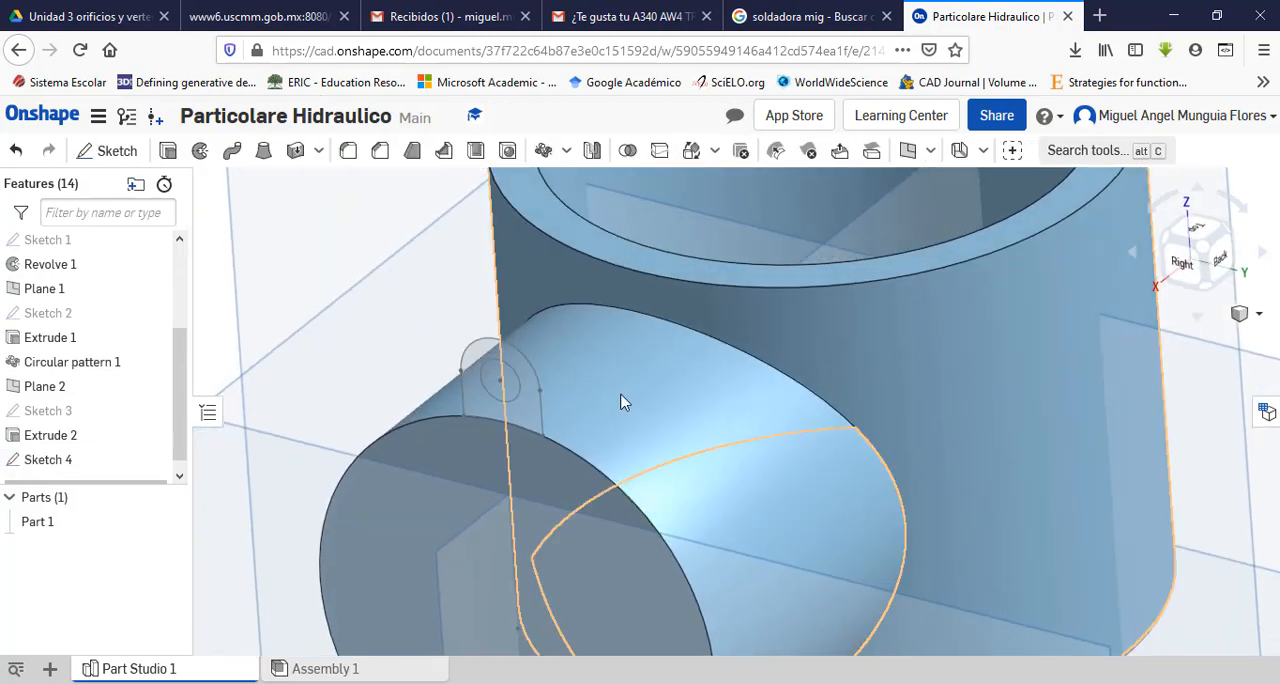
scroll(538, 441, "up", 3)
scroll(538, 441, "down", 3)
left_click(660, 683)
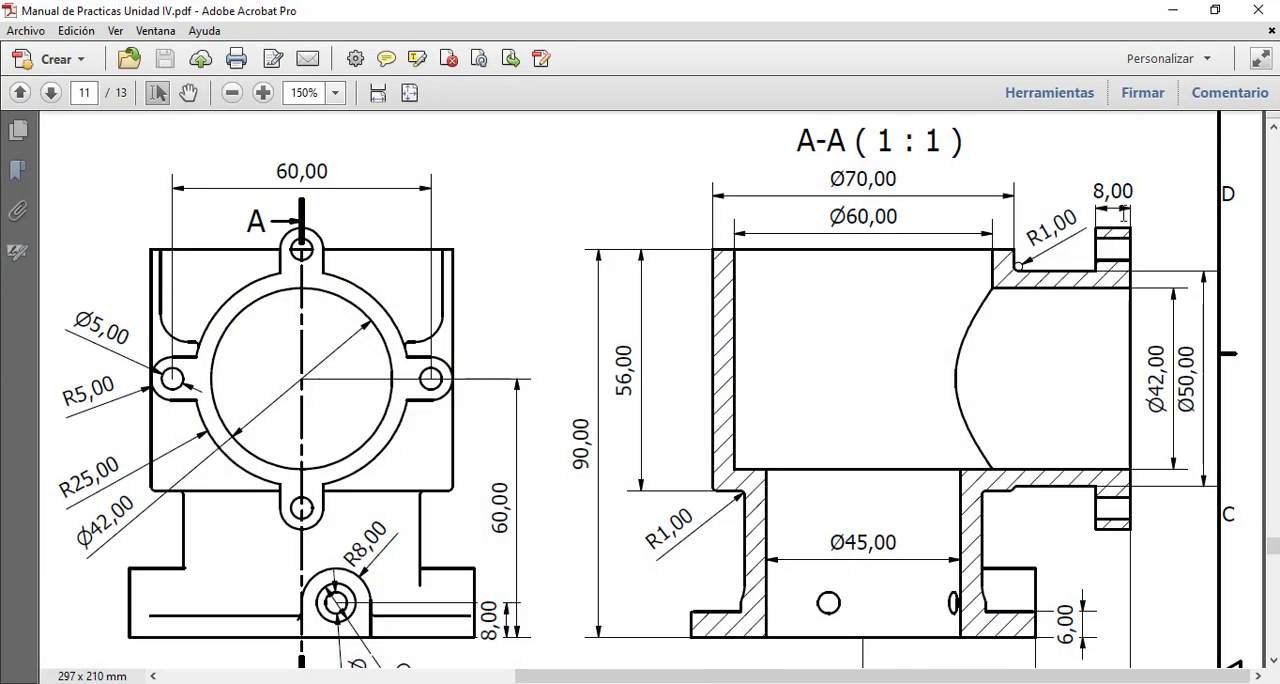
left_click(1173, 10)
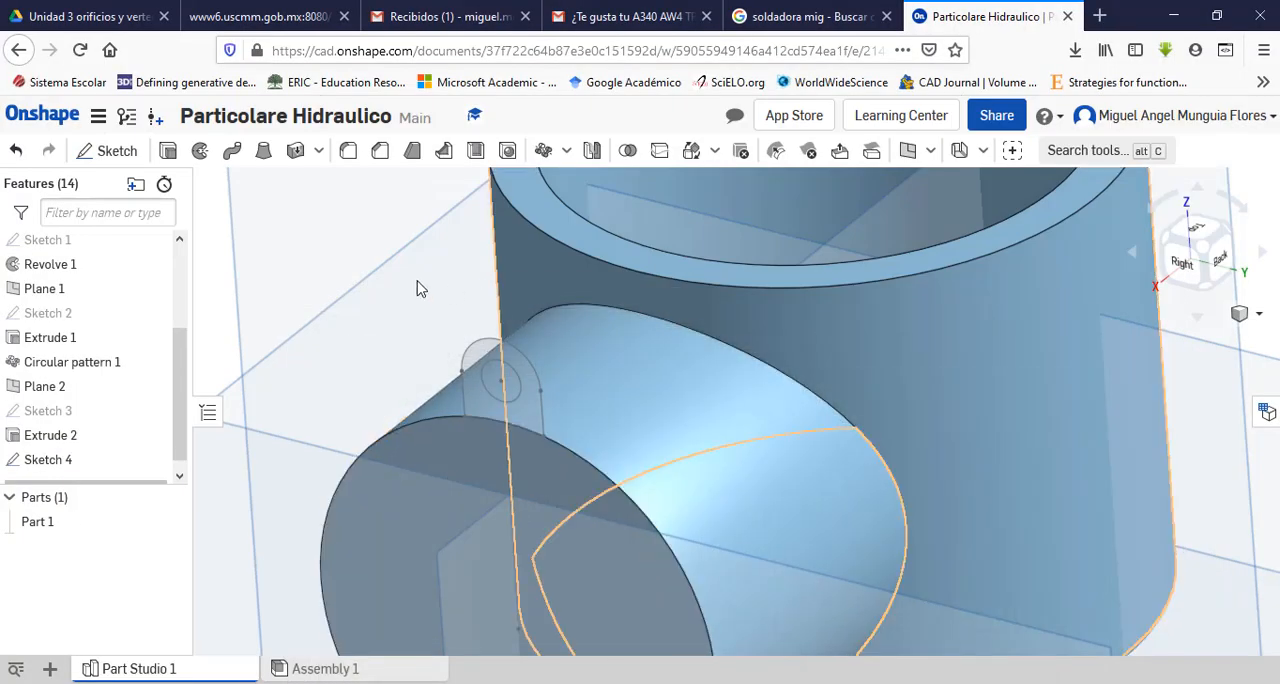
left_click(167, 151)
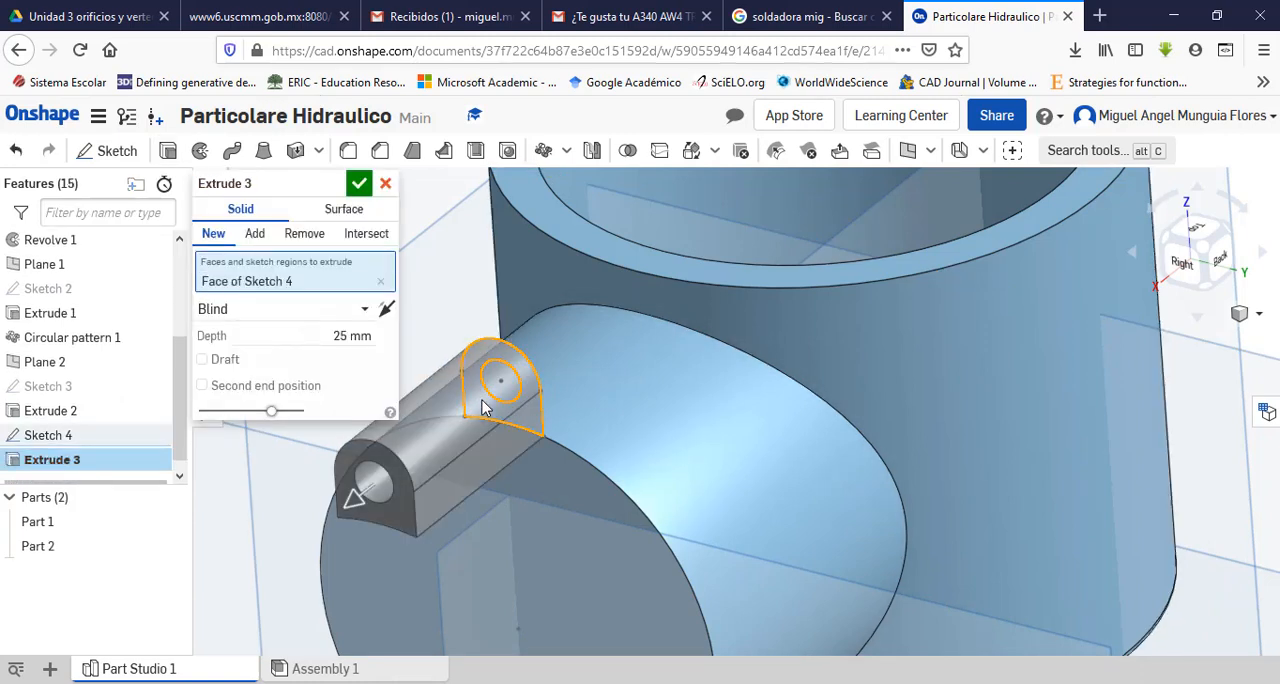
left_click(386, 308)
left_click(344, 338)
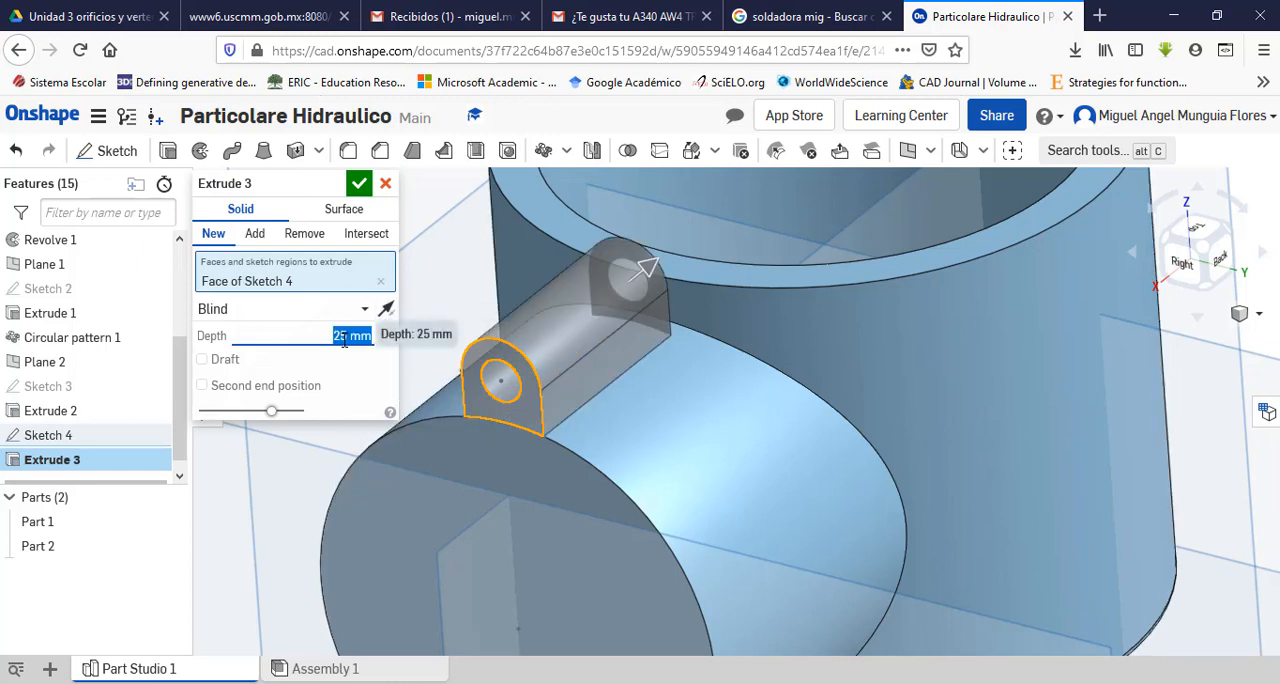
left_click(344, 340)
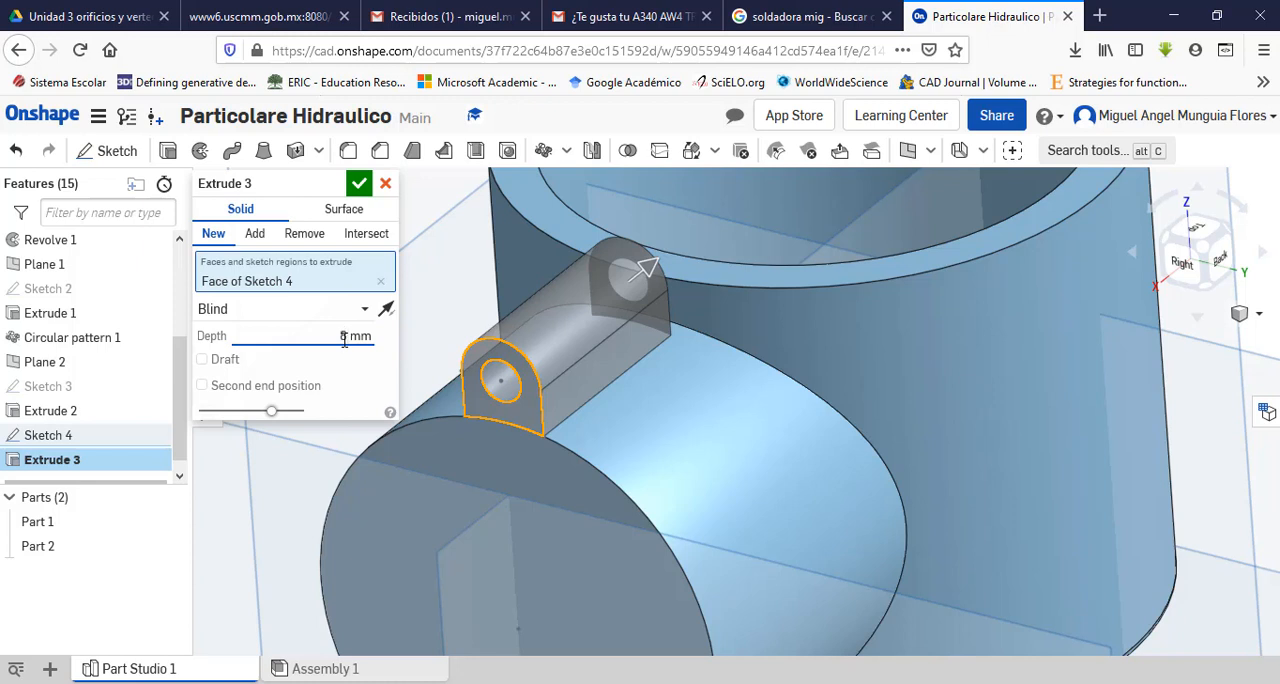
double_click(344, 340)
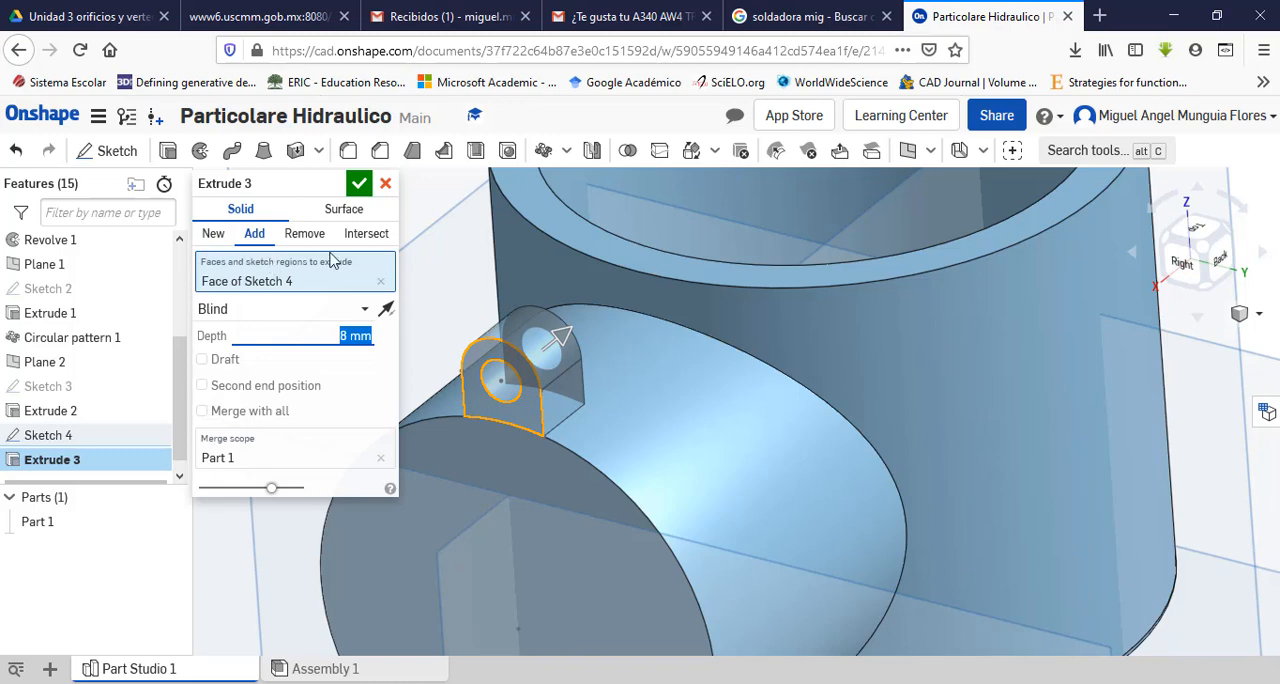
left_click(359, 183)
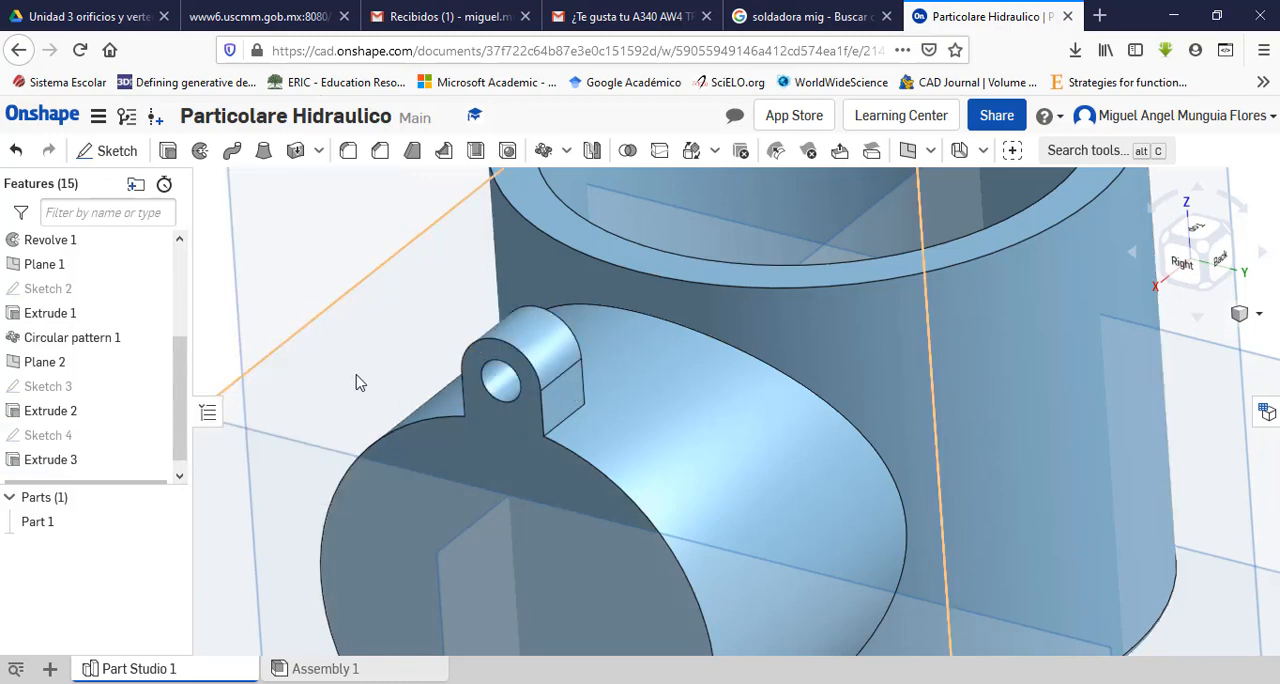
Step: Examine the extruded lug and its junction with the side port from several angles
scroll(362, 374, "up", 4)
scroll(362, 374, "down", 7)
scroll(327, 483, "up", 1)
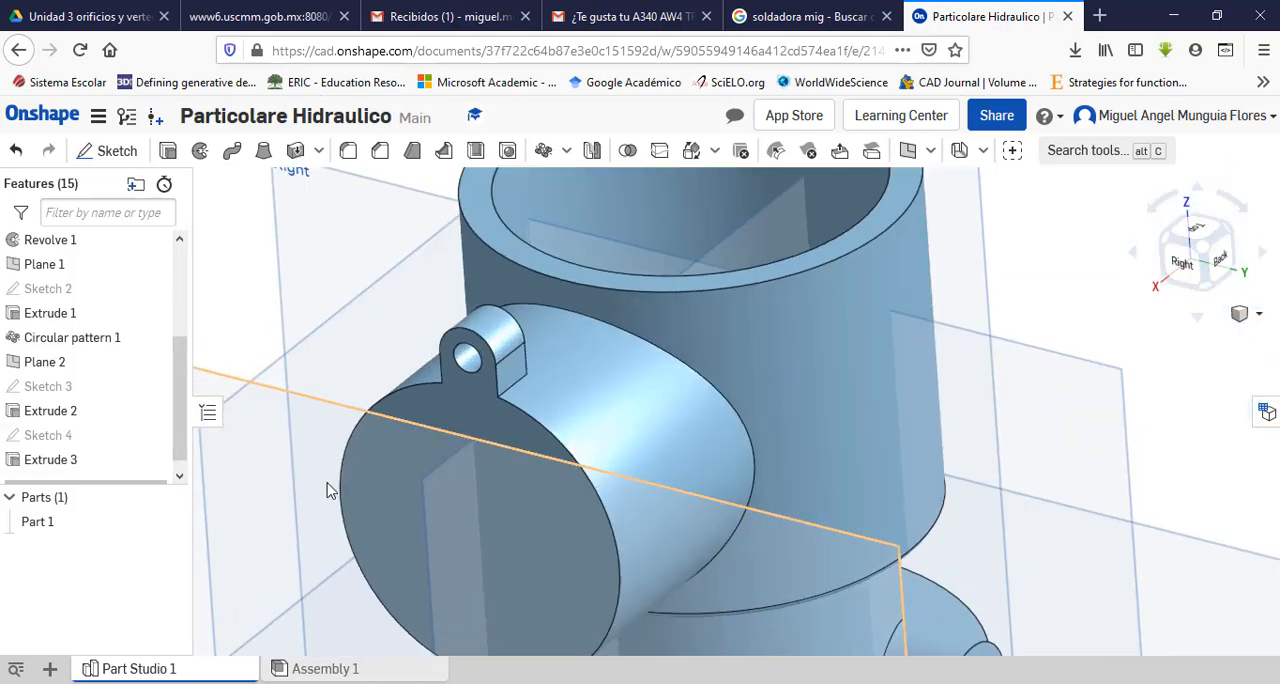
scroll(398, 330, "up", 1)
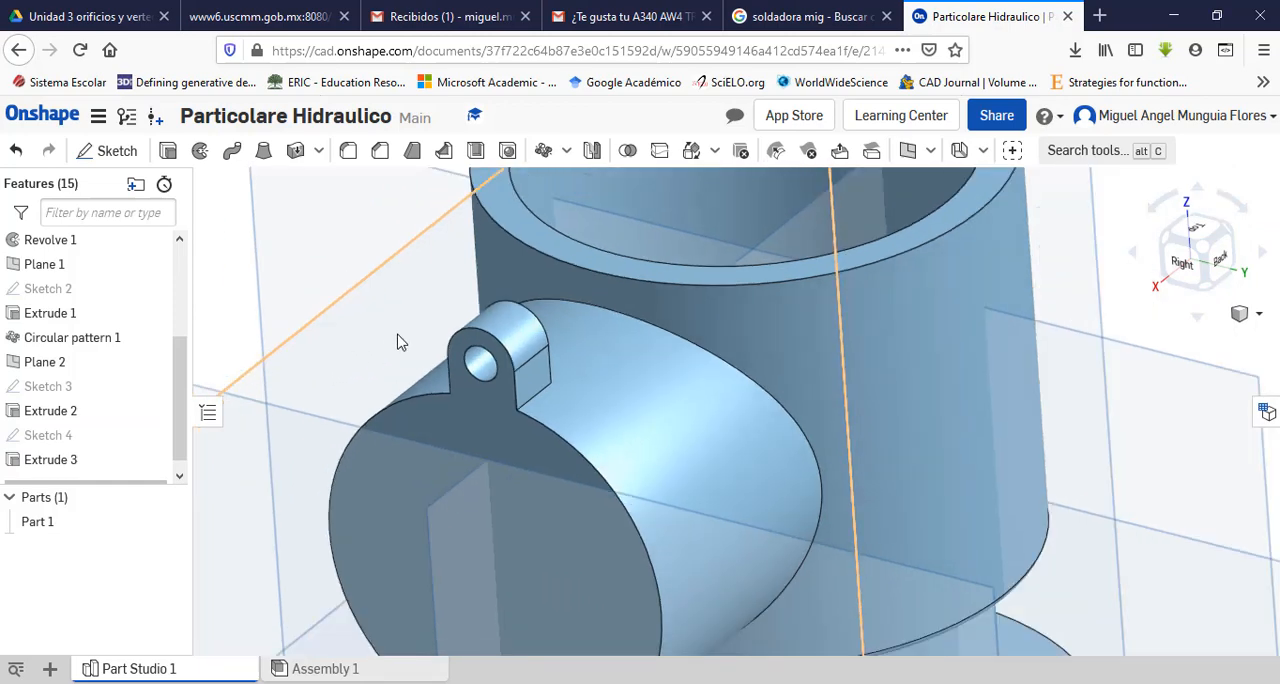
scroll(393, 336, "down", 2)
mouse_move(374, 339)
right_mouse_down()
mouse_move(379, 304)
mouse_move(363, 318)
mouse_move(399, 334)
right_mouse_up()
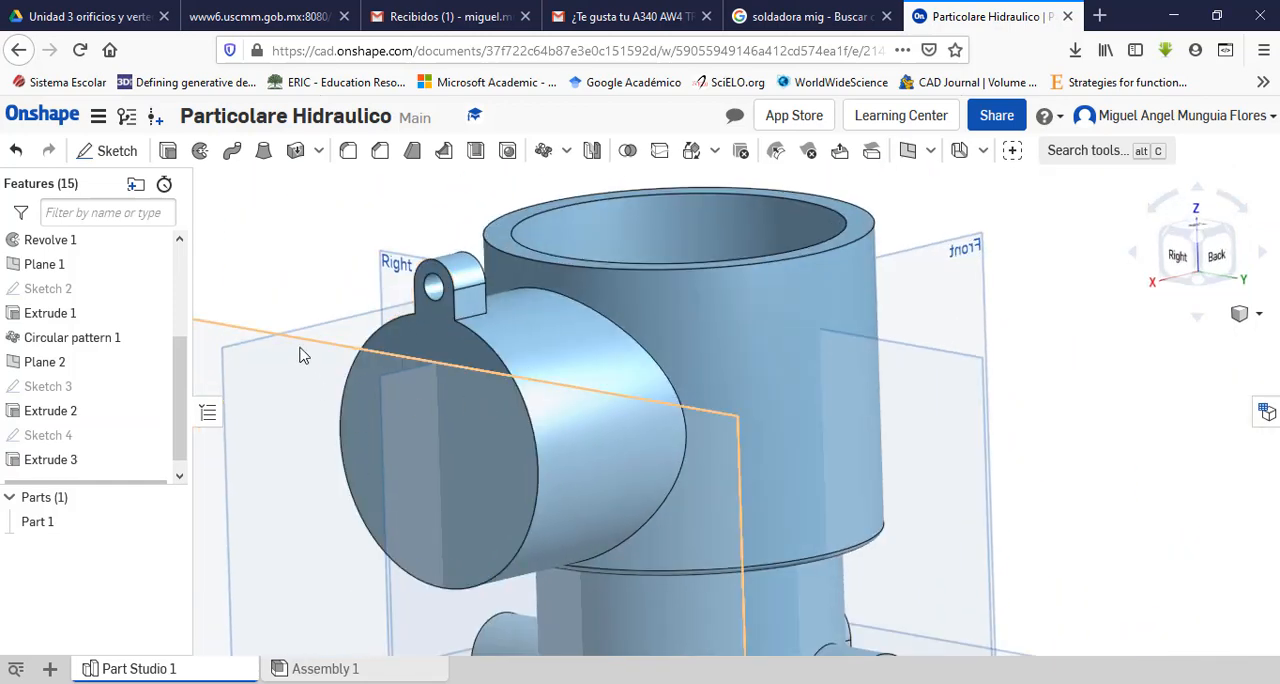
middle_click_drag(300, 354, 363, 386)
right_click_drag(393, 345, 398, 389)
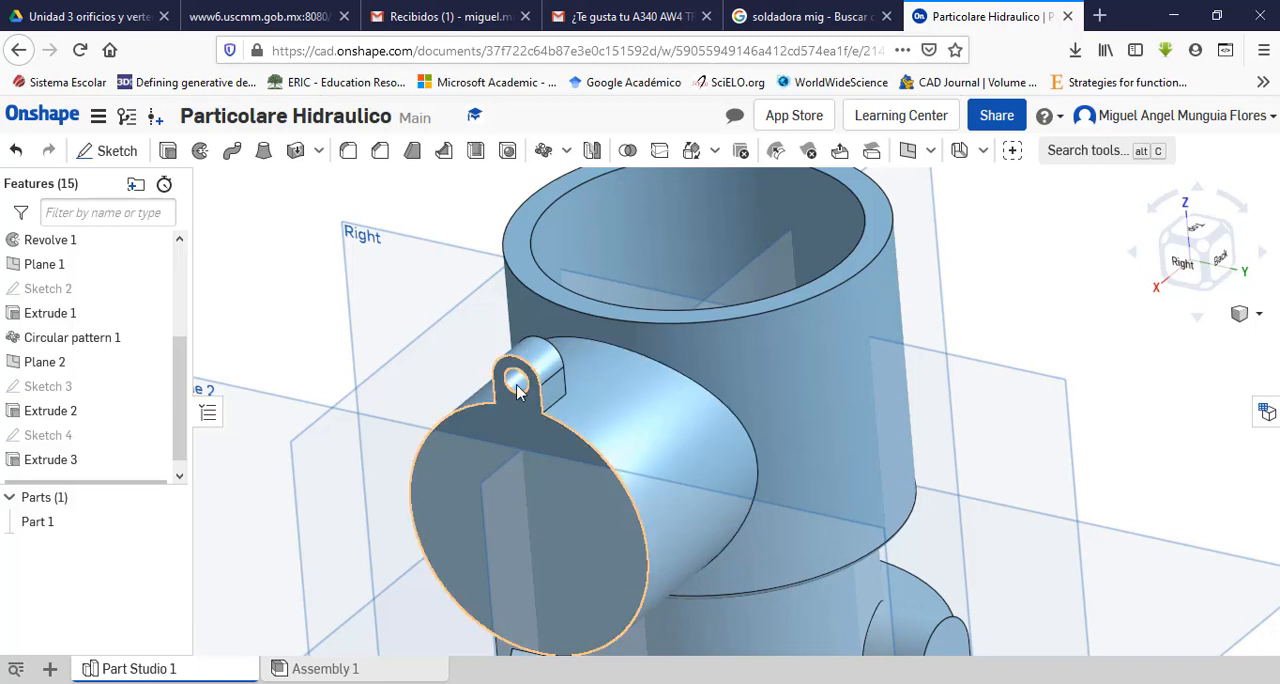
Step: Circular-pattern the lug extrusion as a feature pattern around the side port's cylindrical face, with 4 equally spaced instances over 360 deg, applied per instance
left_click(546, 153)
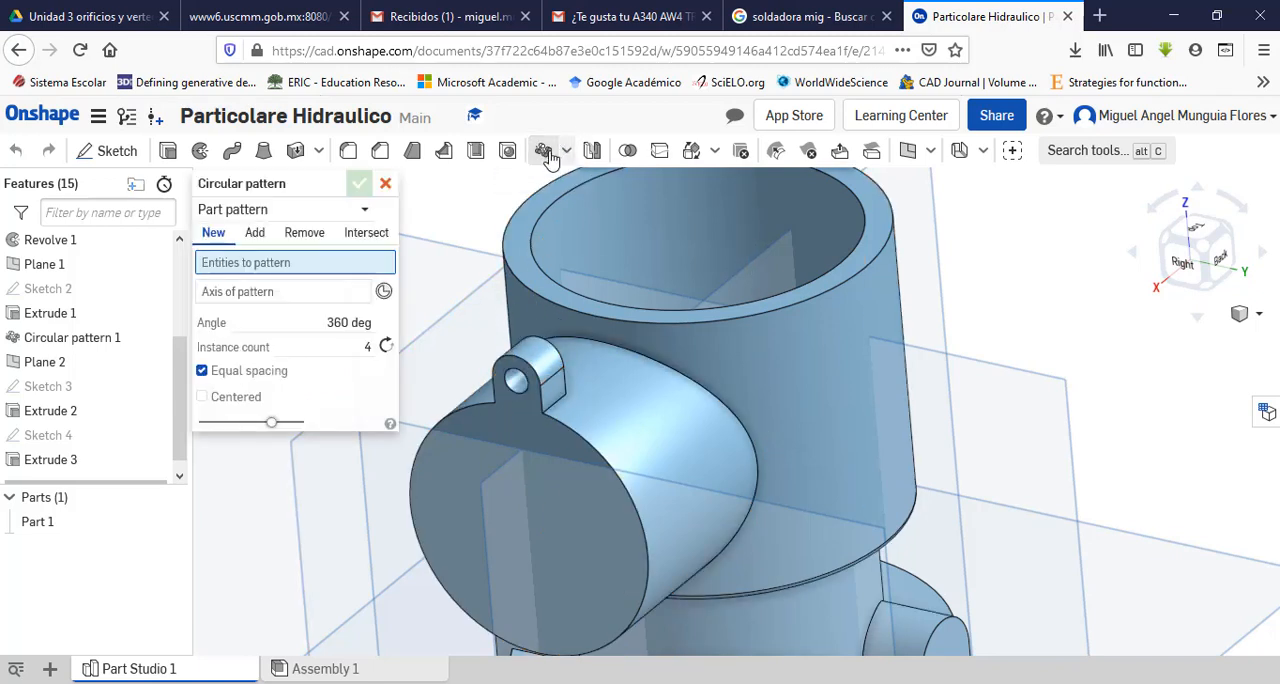
left_click(360, 213)
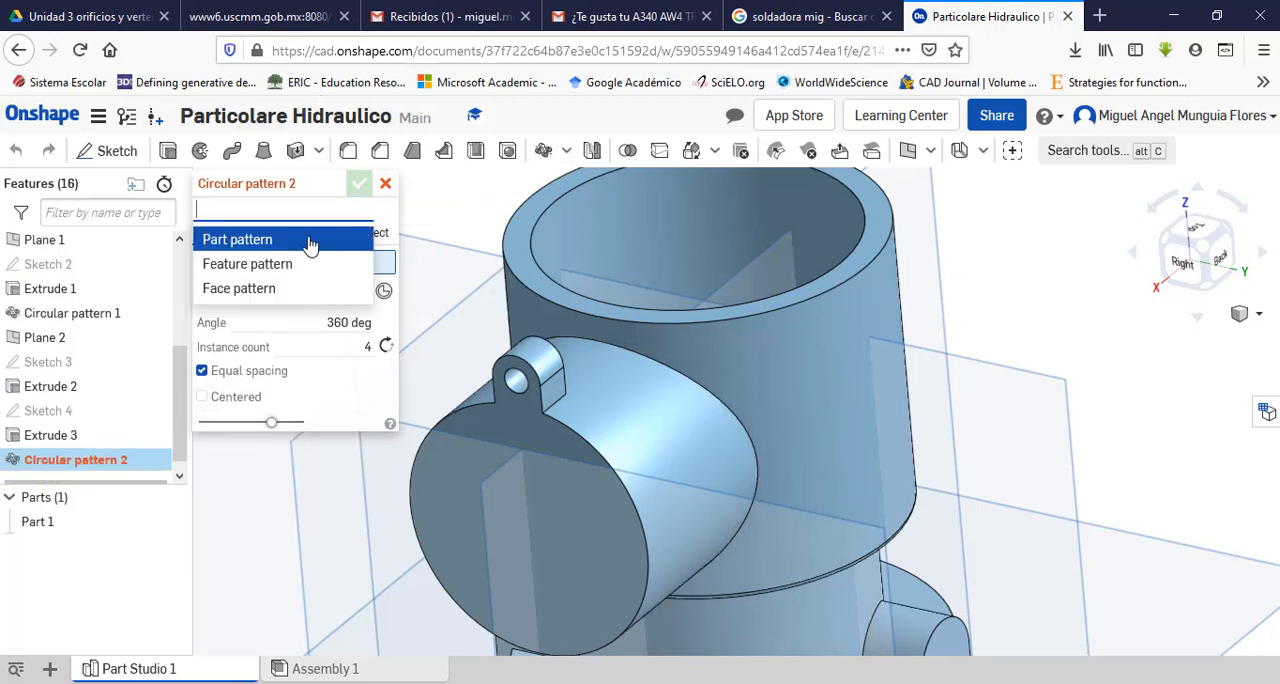
left_click(237, 266)
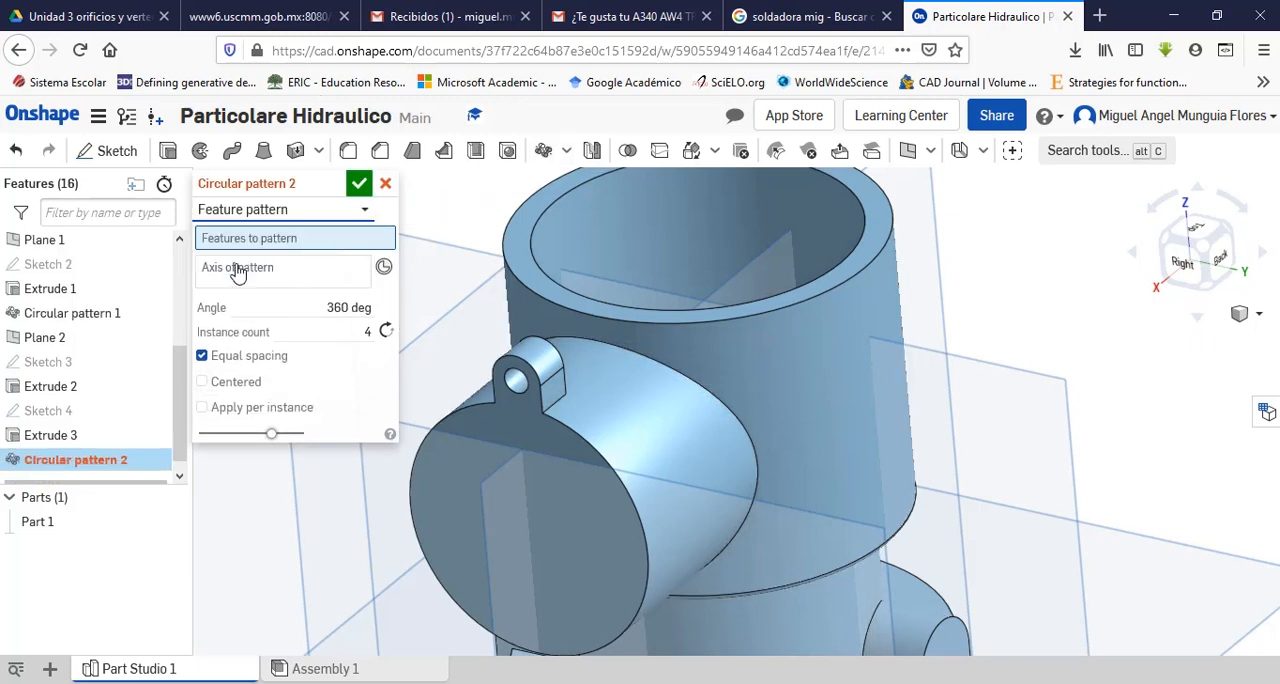
left_click(535, 368)
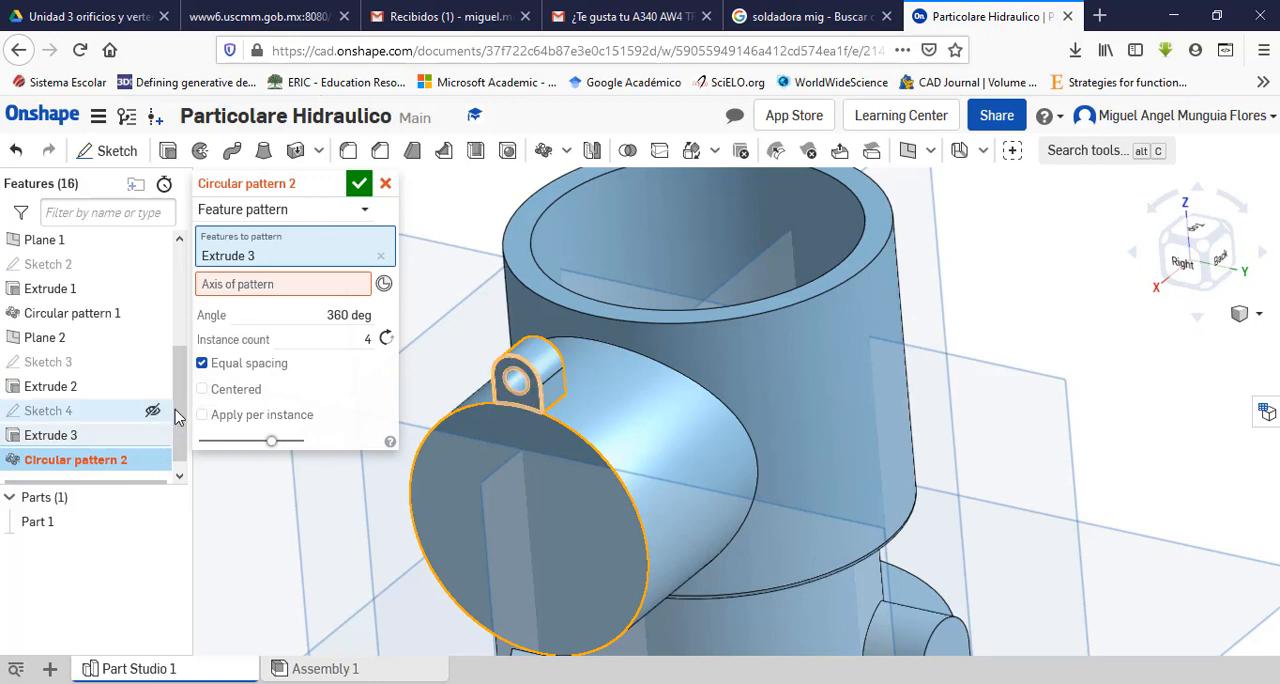
scroll(176, 430, "down", 1)
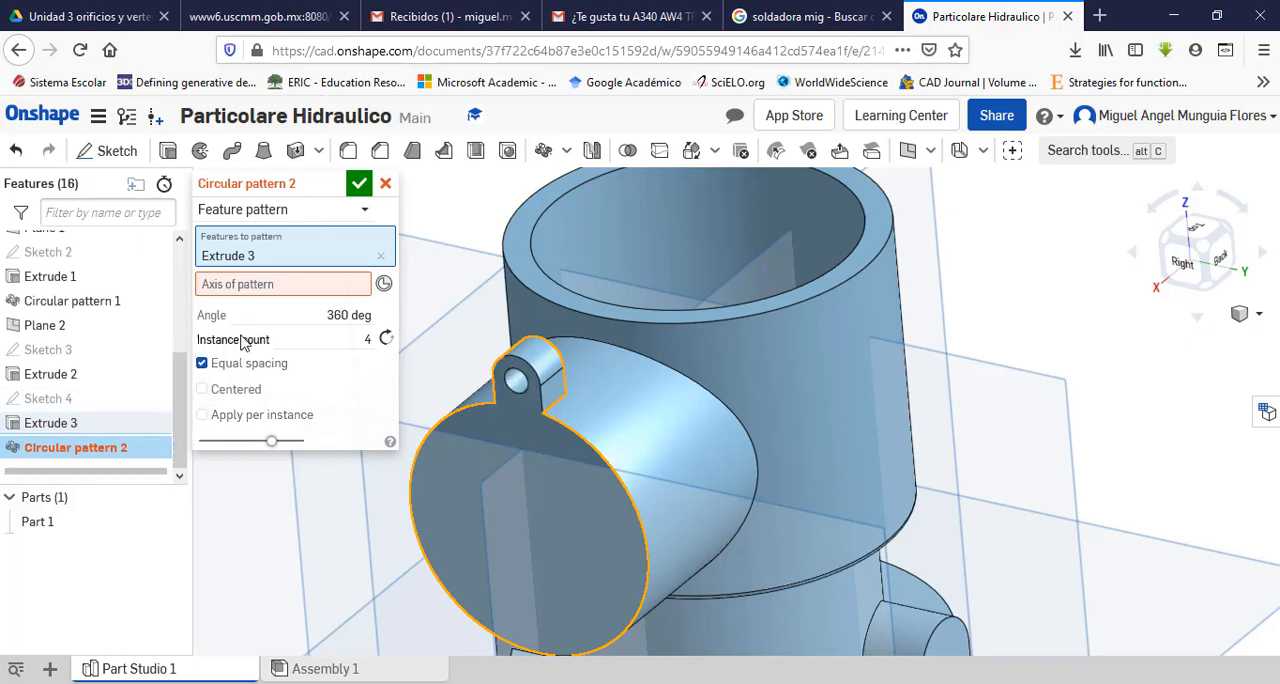
left_click(283, 290)
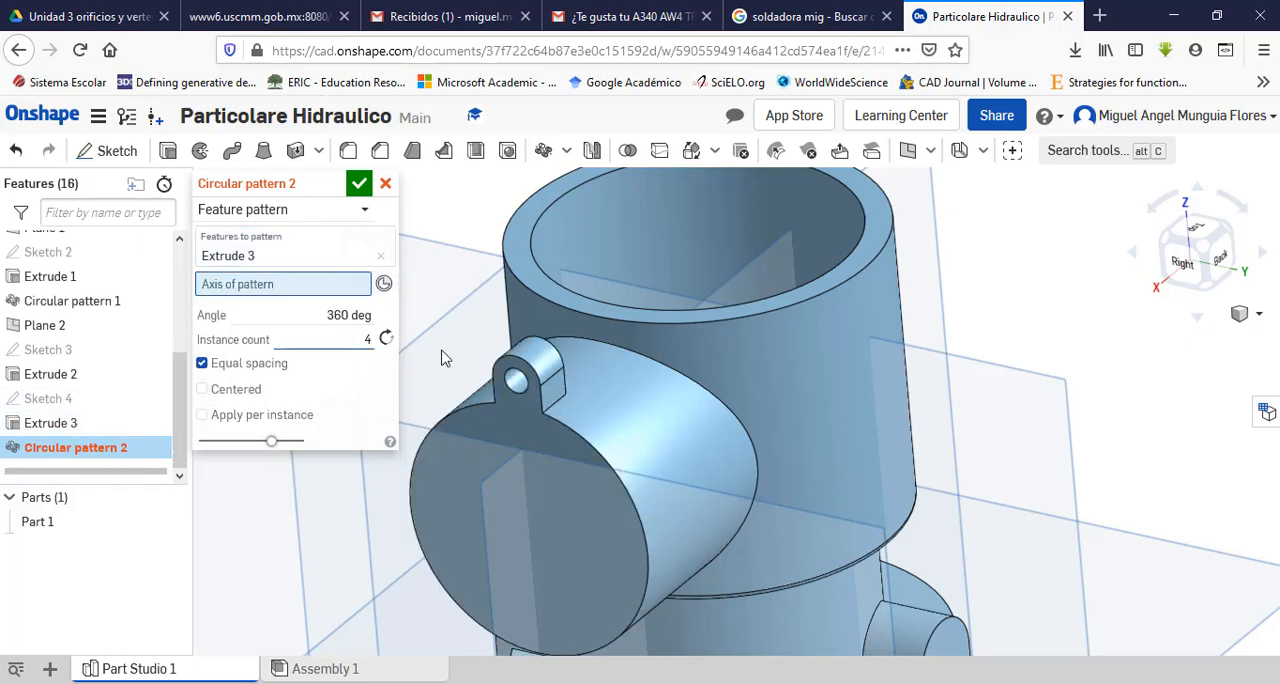
left_click(673, 511)
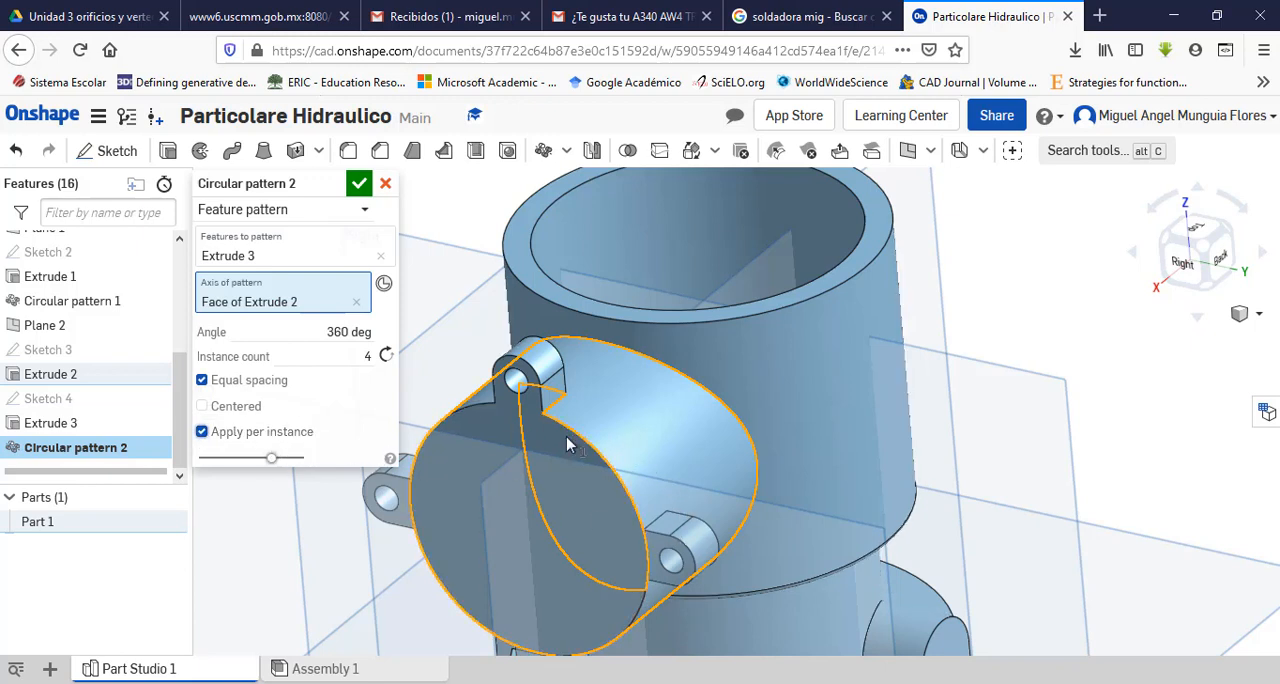
left_click(359, 186)
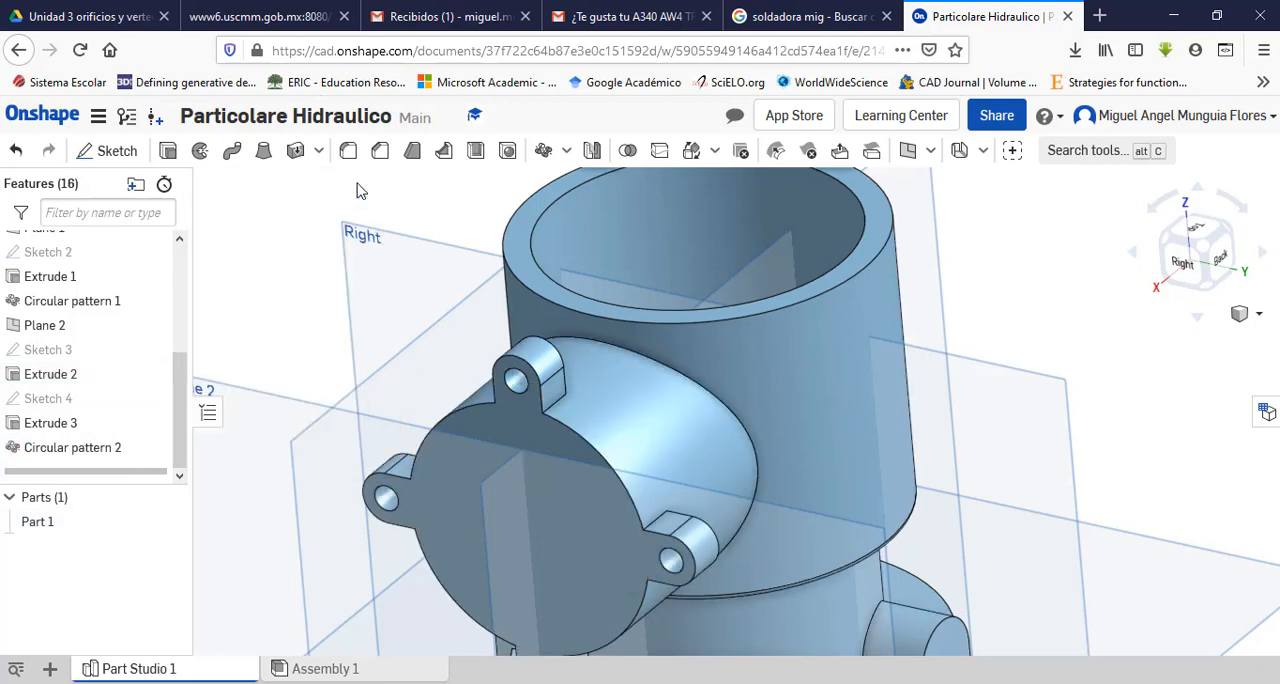
scroll(403, 314, "down", 5)
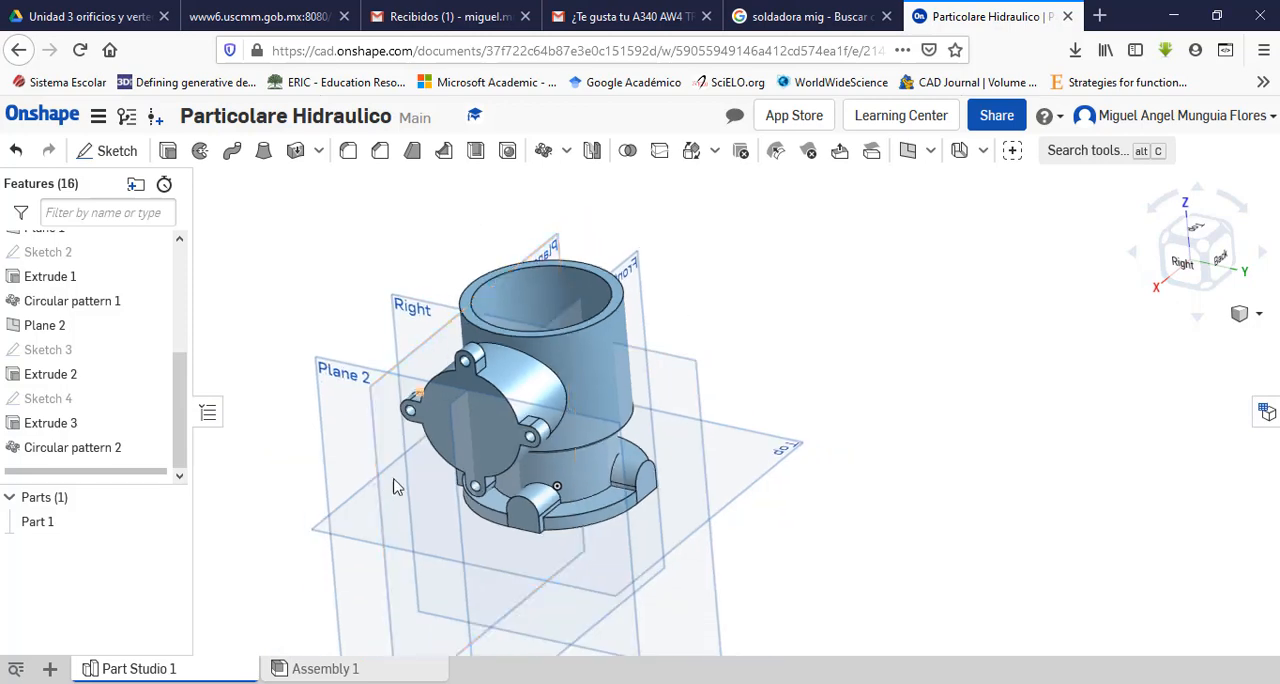
scroll(509, 388, "up", 1)
Step: Switch to the PDF drawing and examine the side port's bore diameter, depth and intersection with the main body in section A-A
left_click(734, 682)
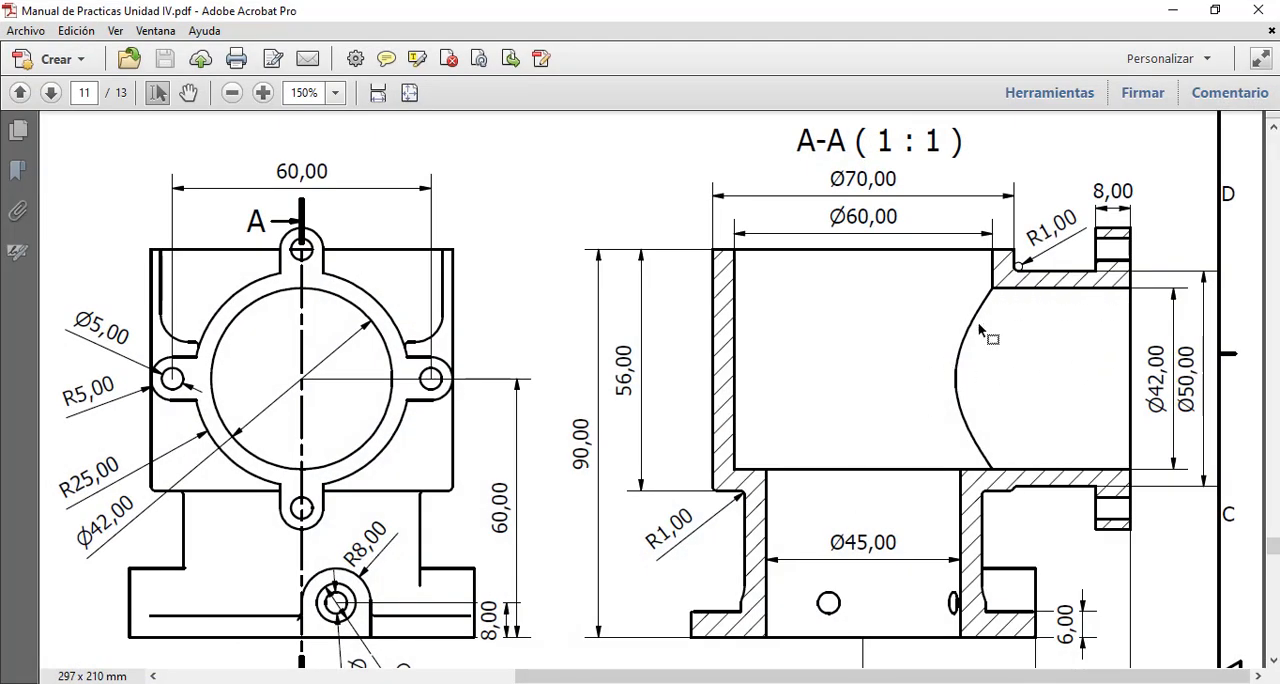
scroll(980, 478, "down", 3)
scroll(980, 478, "up", 3)
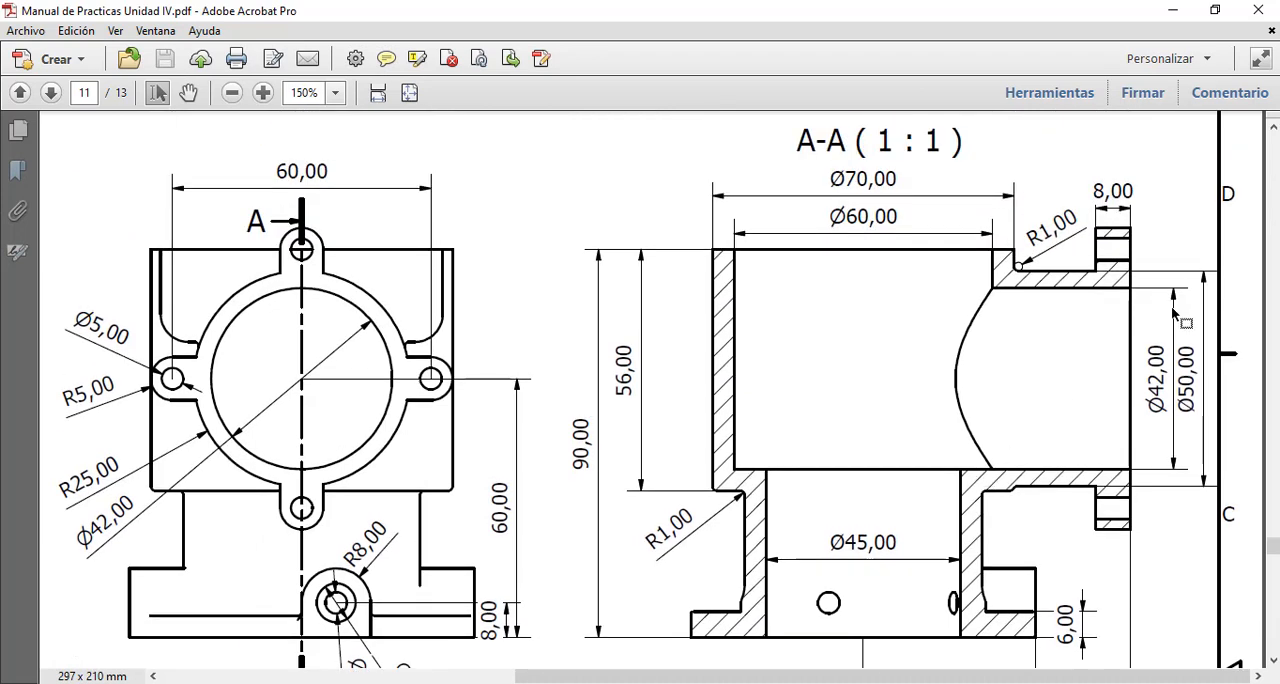
scroll(1000, 418, "down", 3)
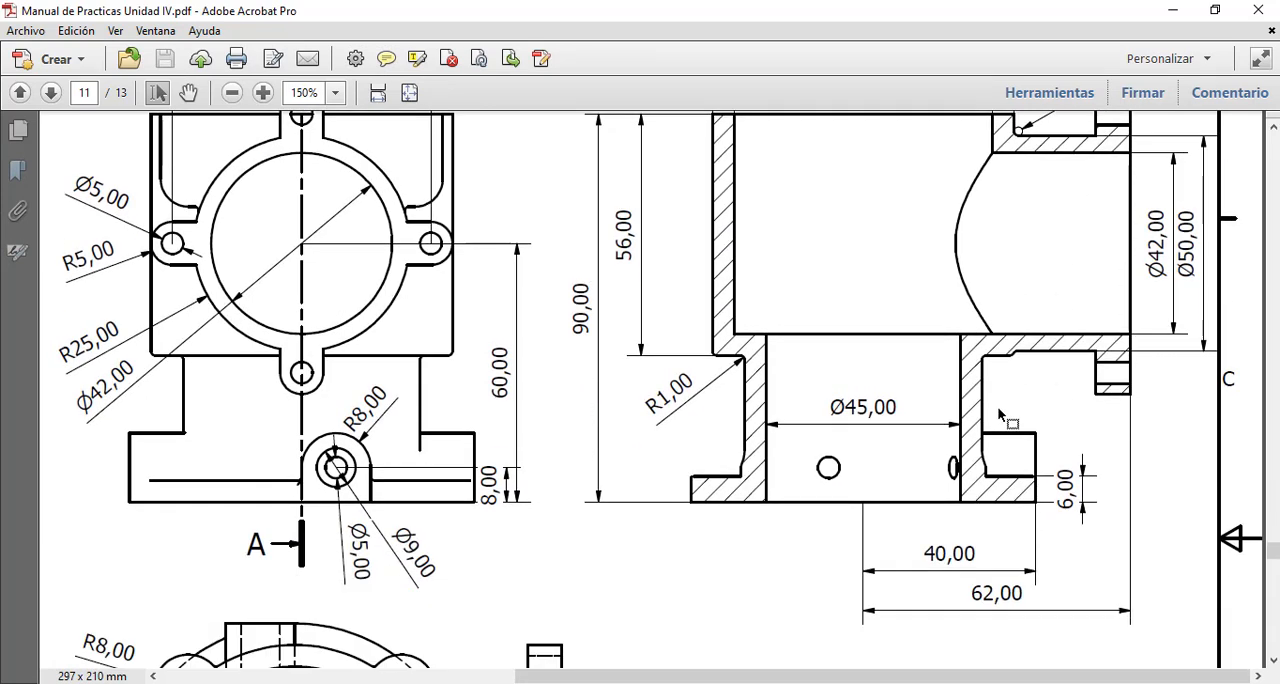
scroll(1002, 416, "up", 1)
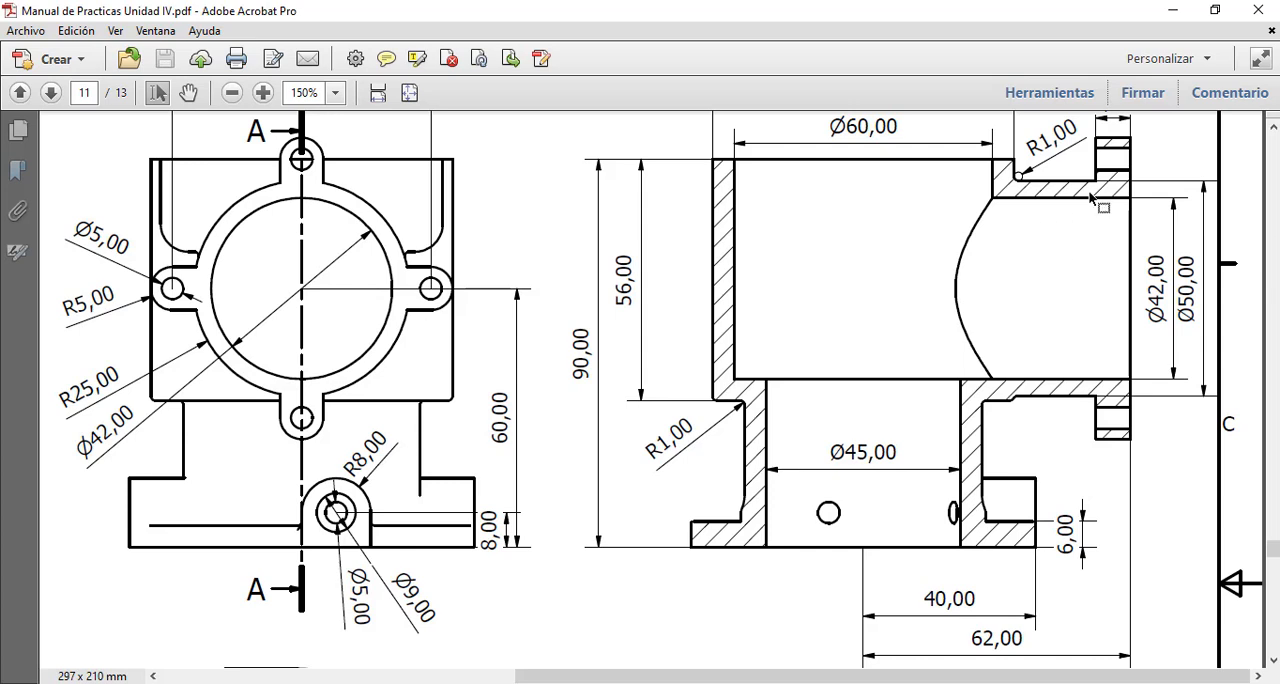
scroll(1128, 300, "up", 1)
scroll(1127, 304, "down", 2)
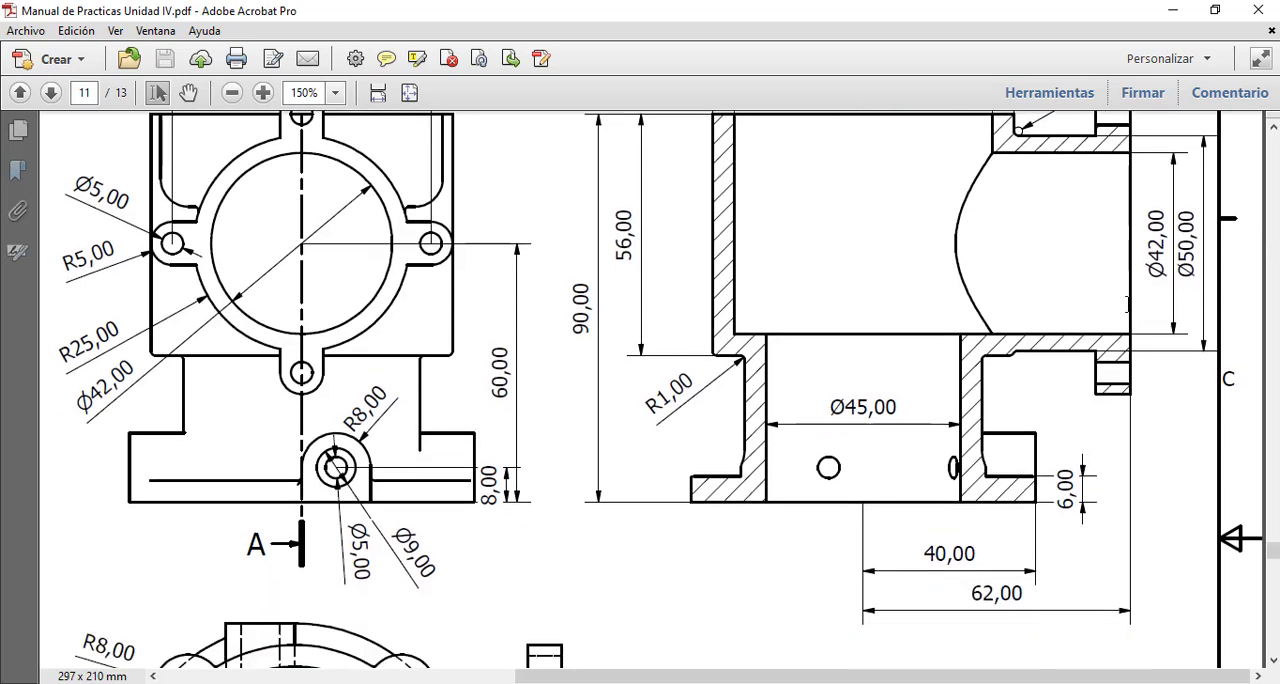
scroll(1123, 510, "up", 1)
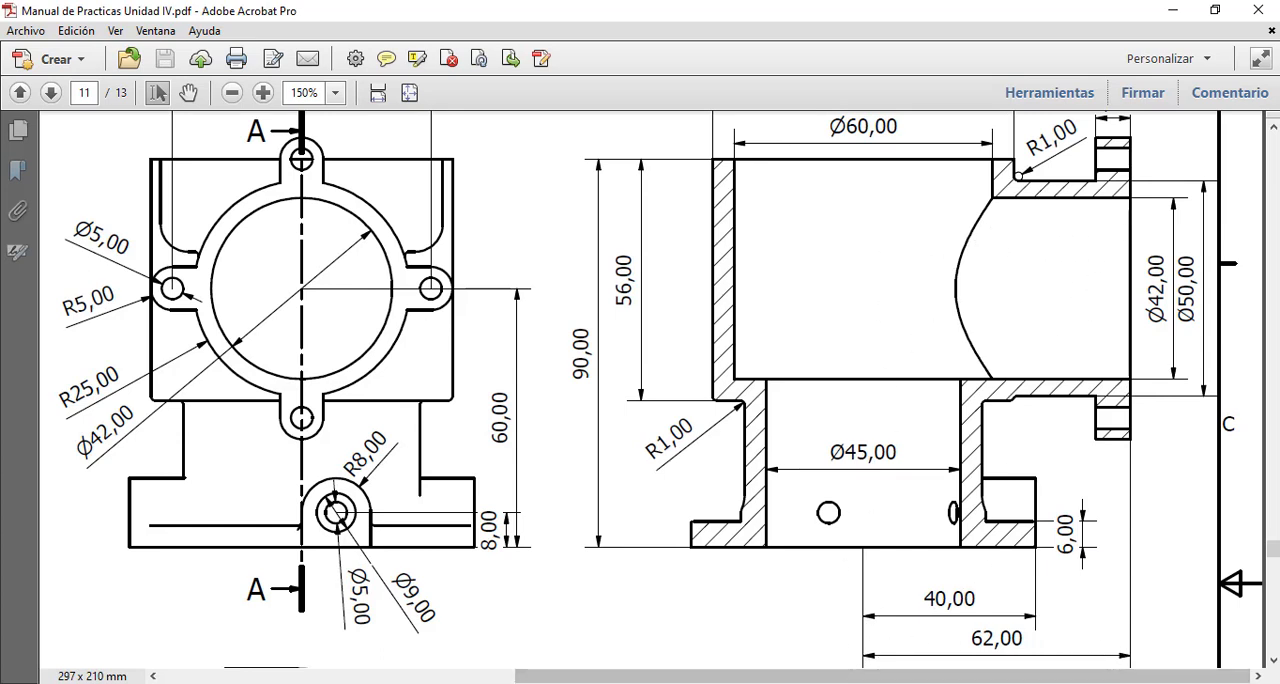
Step: Start a sketch on the side port's flat end face in Onshape, view it from the right and recheck the bore in the PDF
left_click(700, 683)
scroll(797, 401, "up", 1)
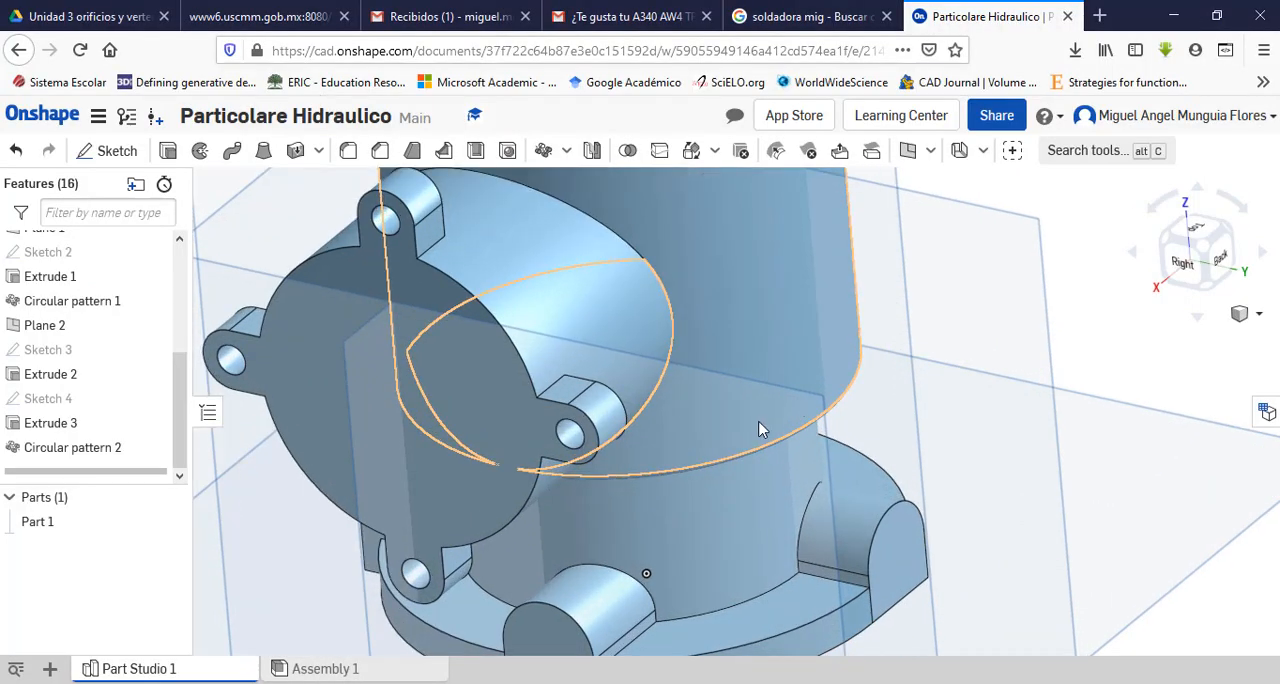
scroll(979, 463, "down", 2)
scroll(681, 457, "down", 1)
scroll(552, 434, "up", 1)
scroll(592, 428, "up", 2)
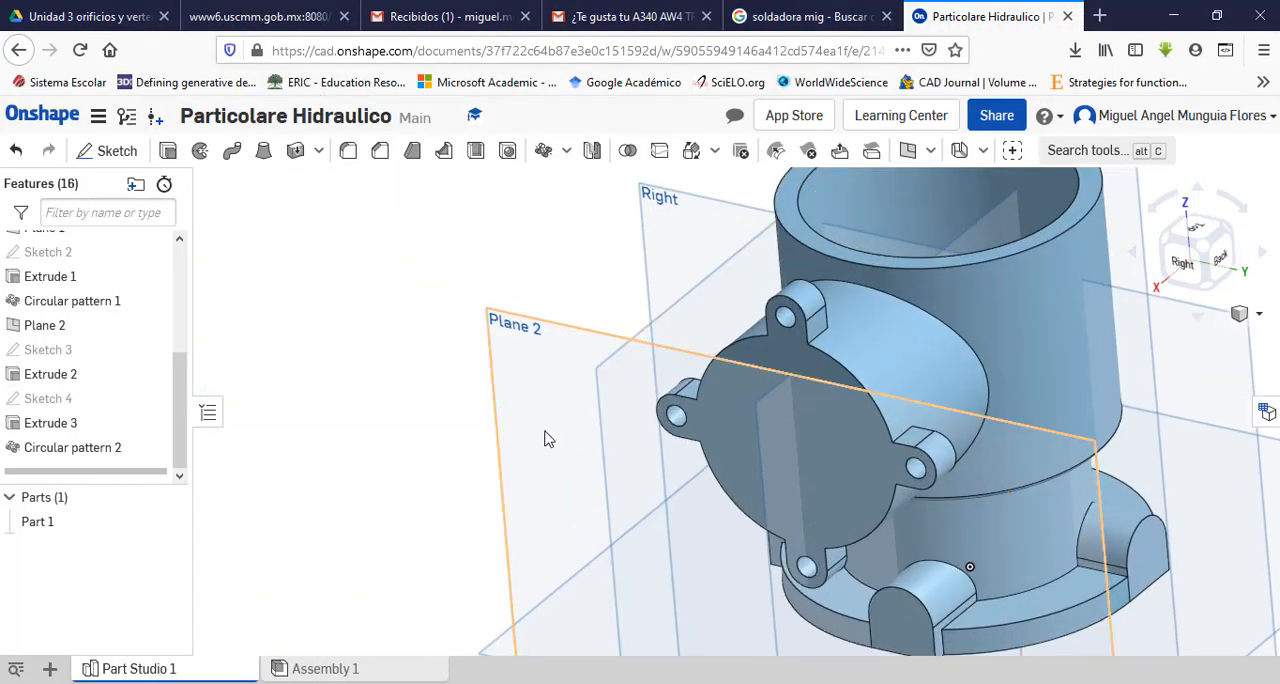
left_click(115, 152)
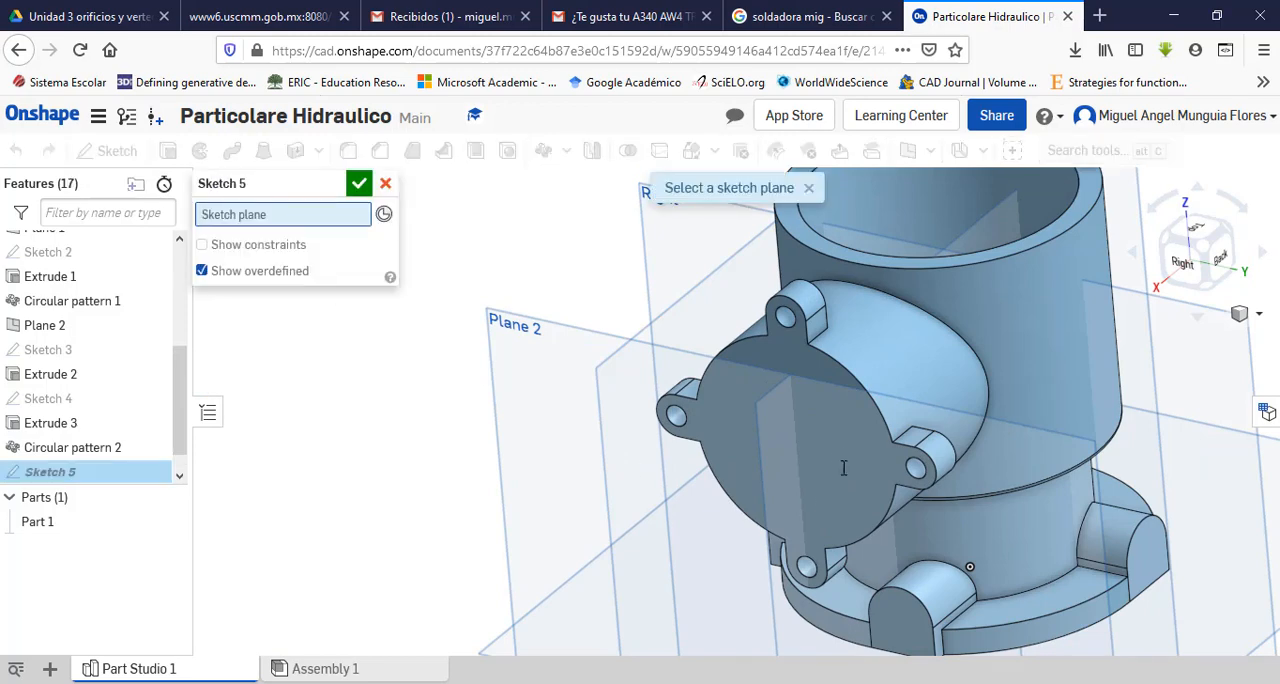
left_click(818, 426)
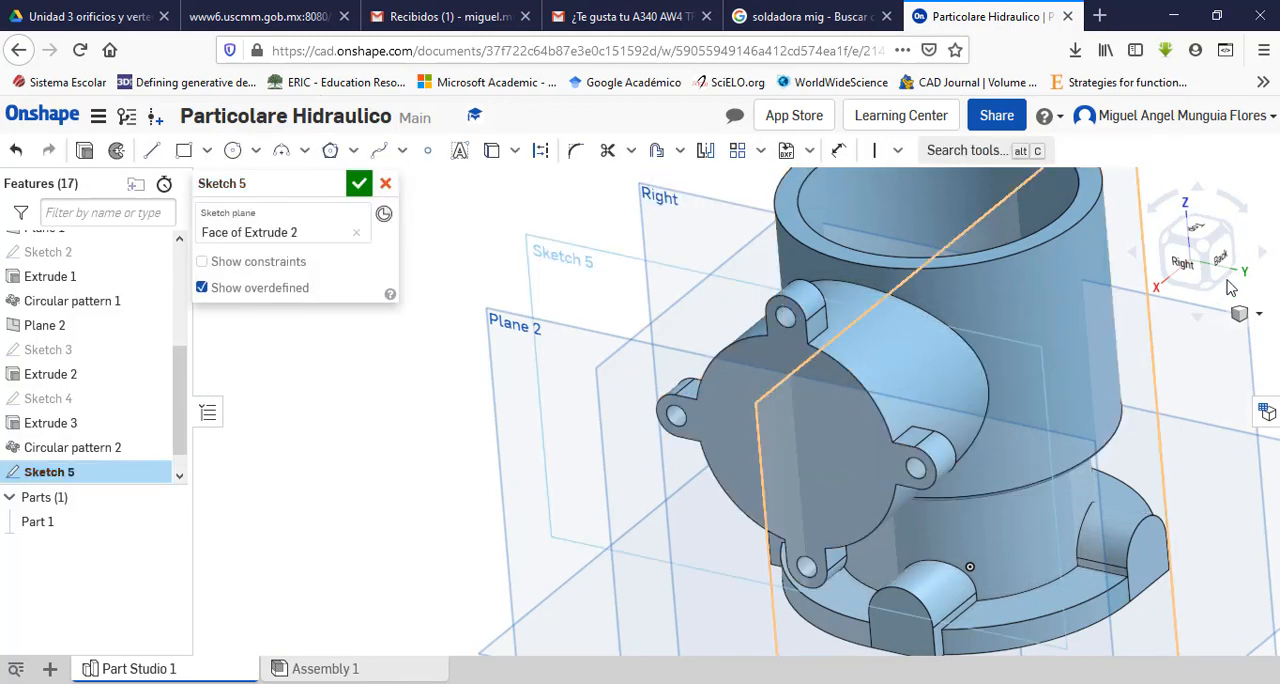
left_click(1183, 268)
key("alt+Tab")
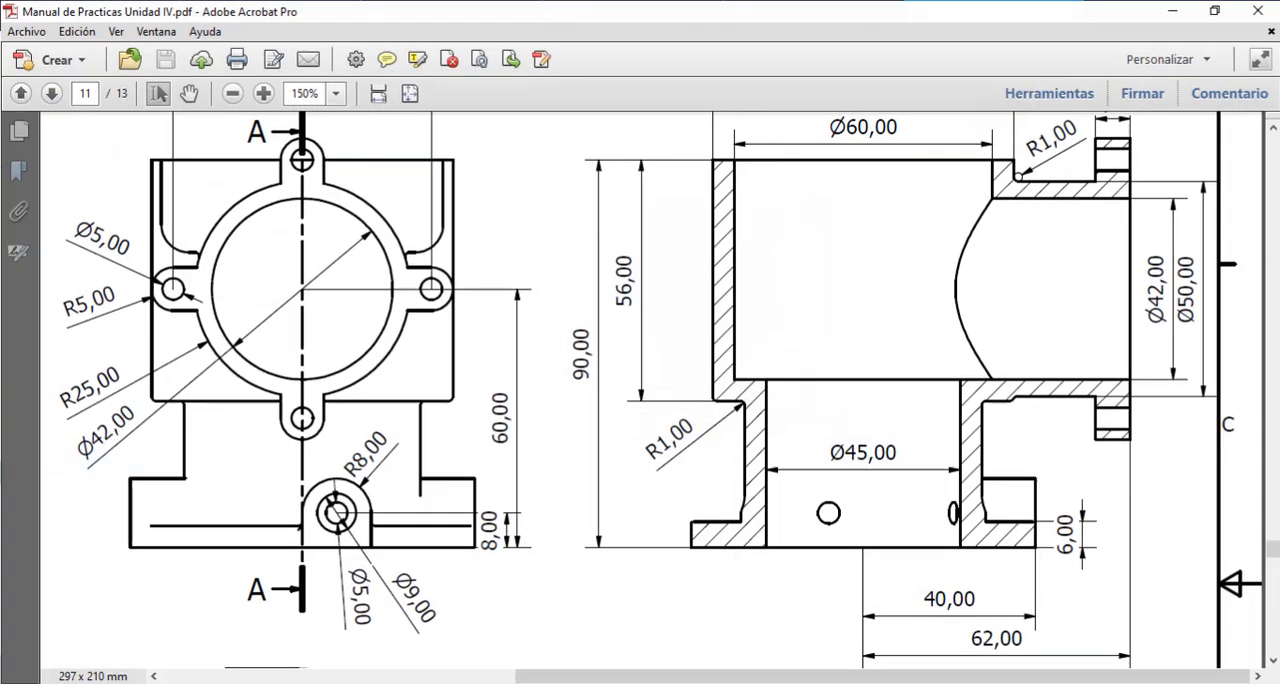
key("alt+Tab")
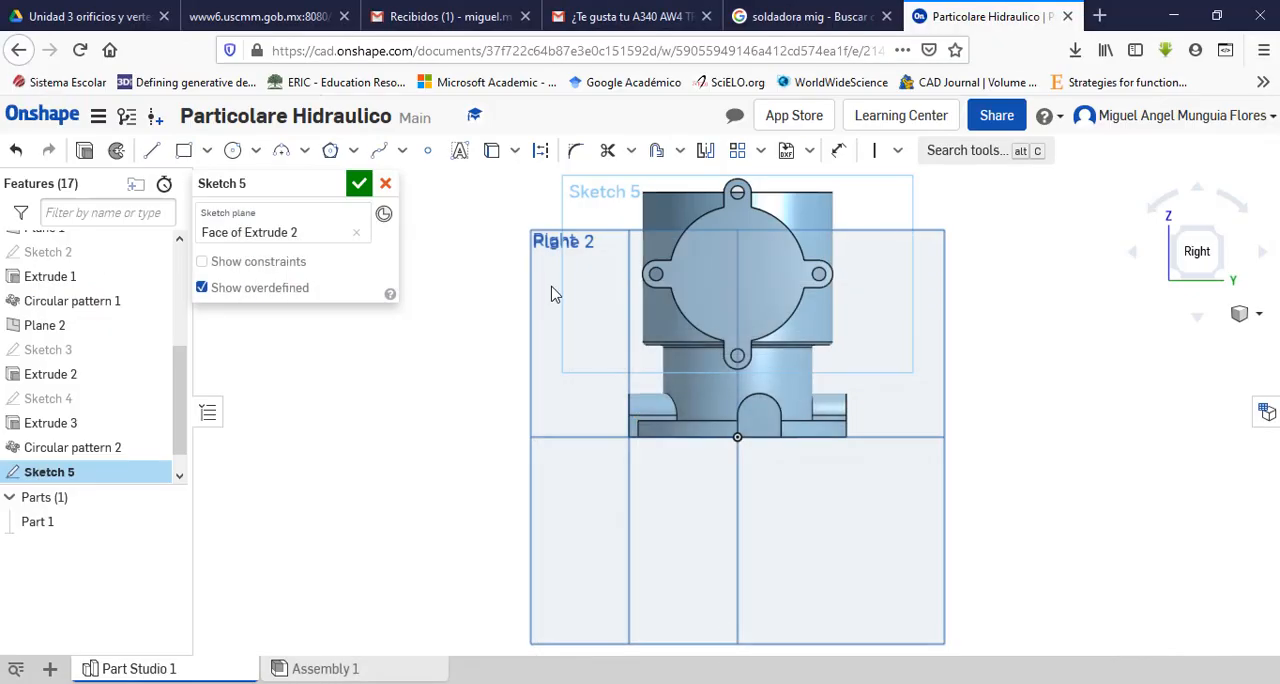
Step: Sketch a 42 mm diameter circle concentric with the side port's outer edge and finish the sketch
left_click(235, 158)
scroll(792, 243, "up", 5)
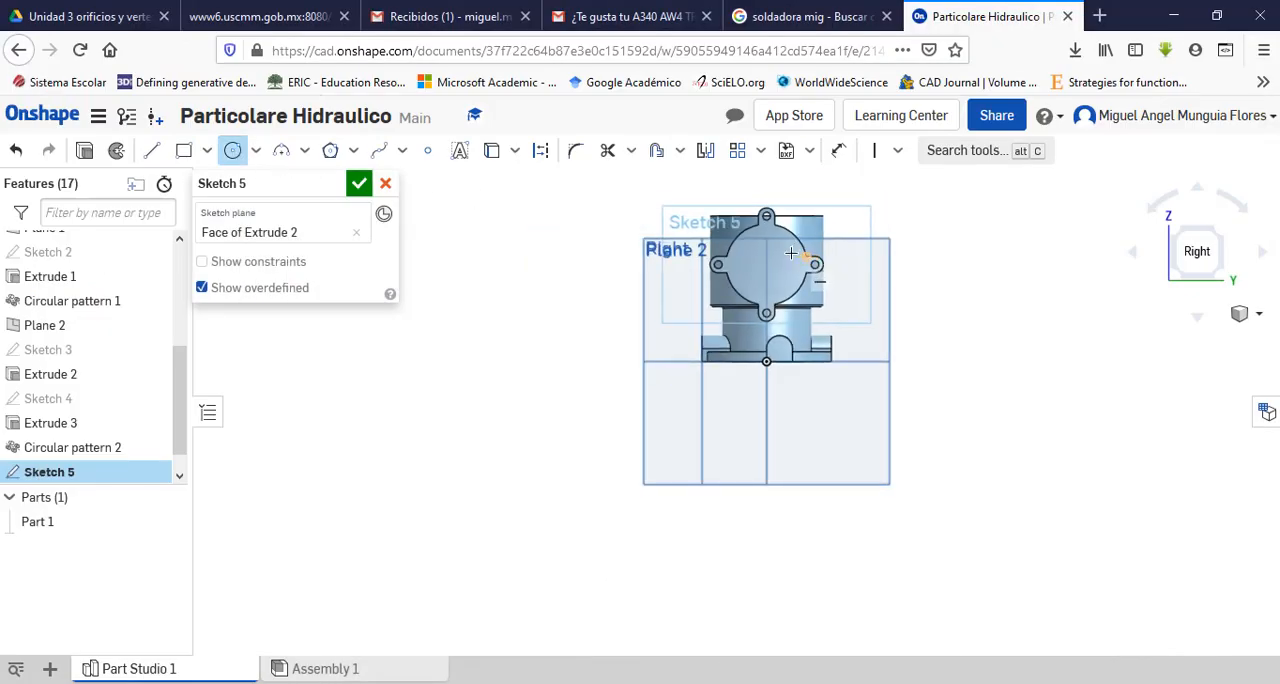
scroll(788, 346, "down", 3)
scroll(788, 246, "up", 3)
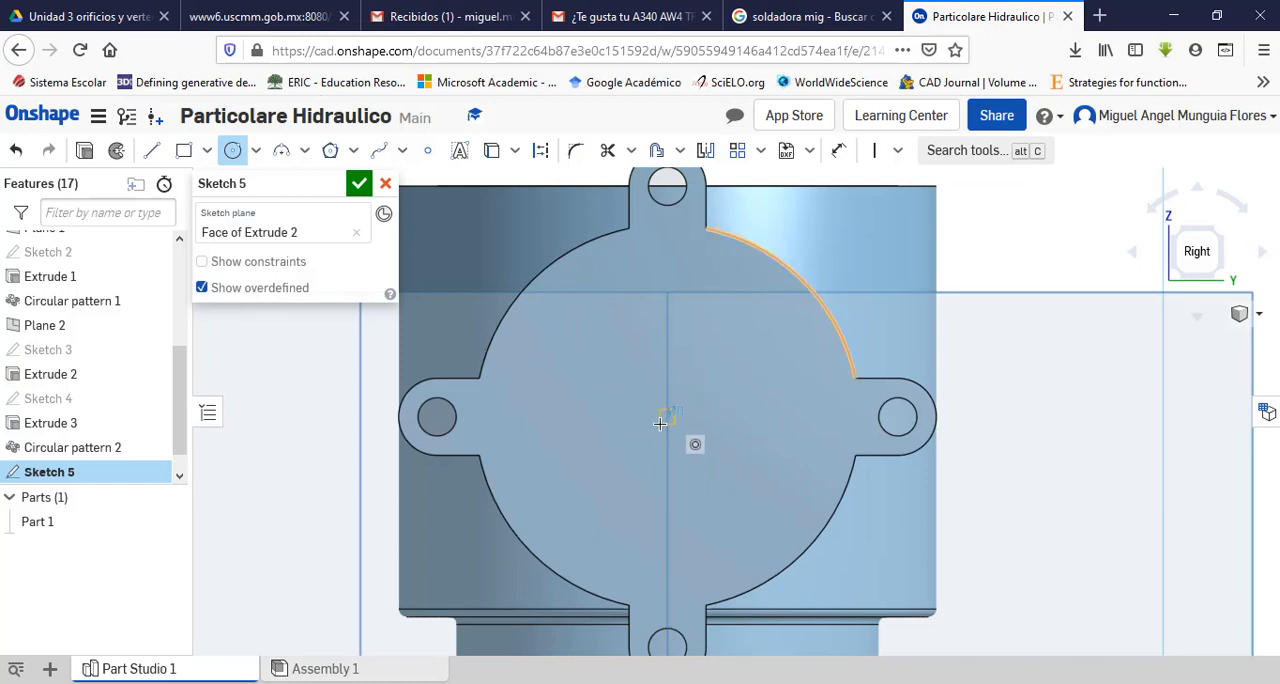
left_click(664, 418)
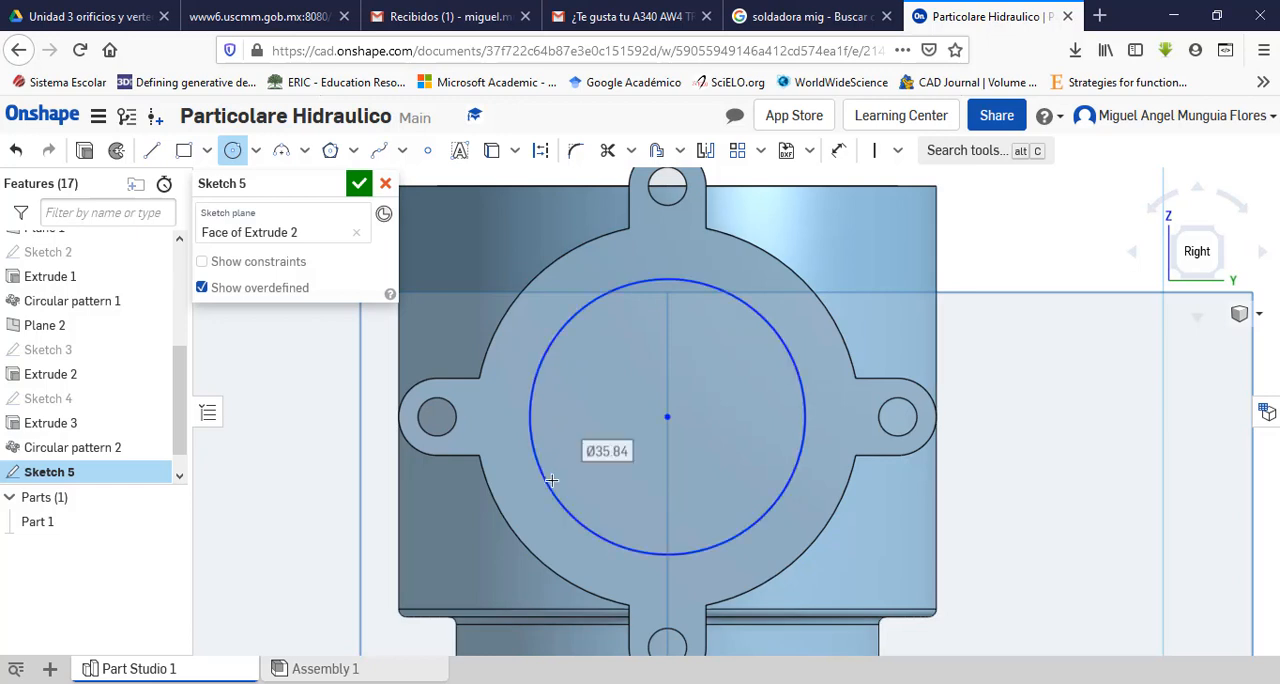
left_click(551, 480)
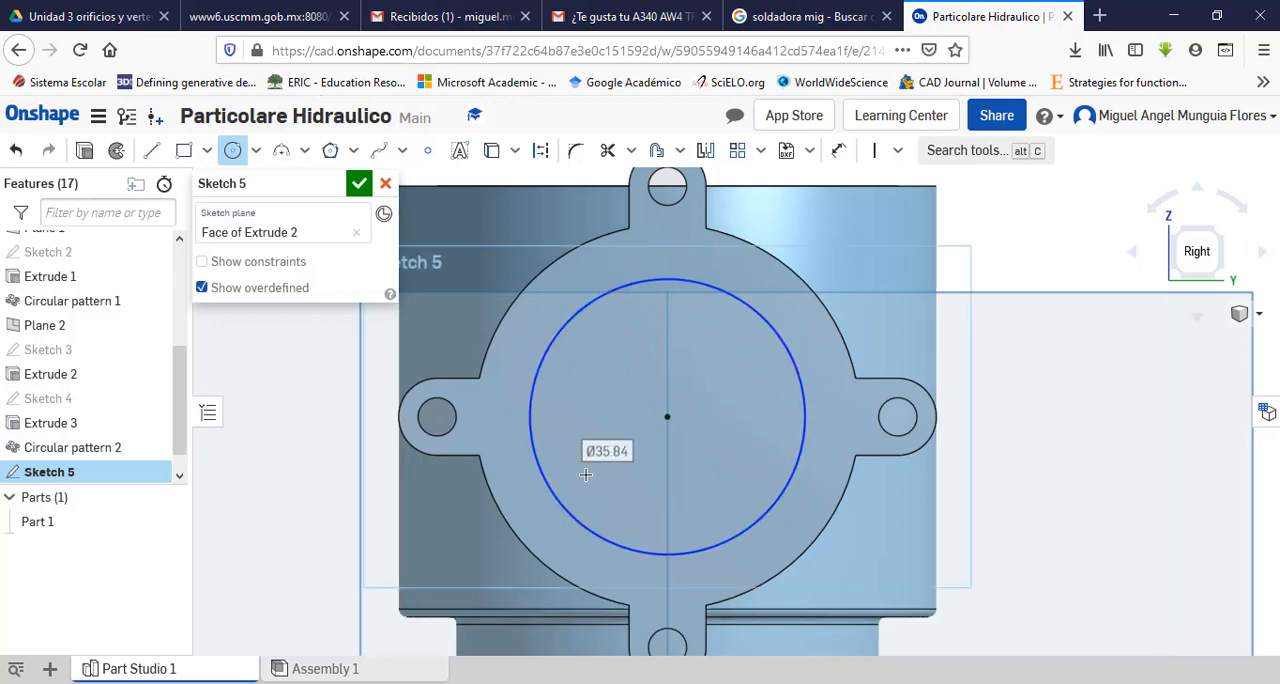
type("42")
key("Return")
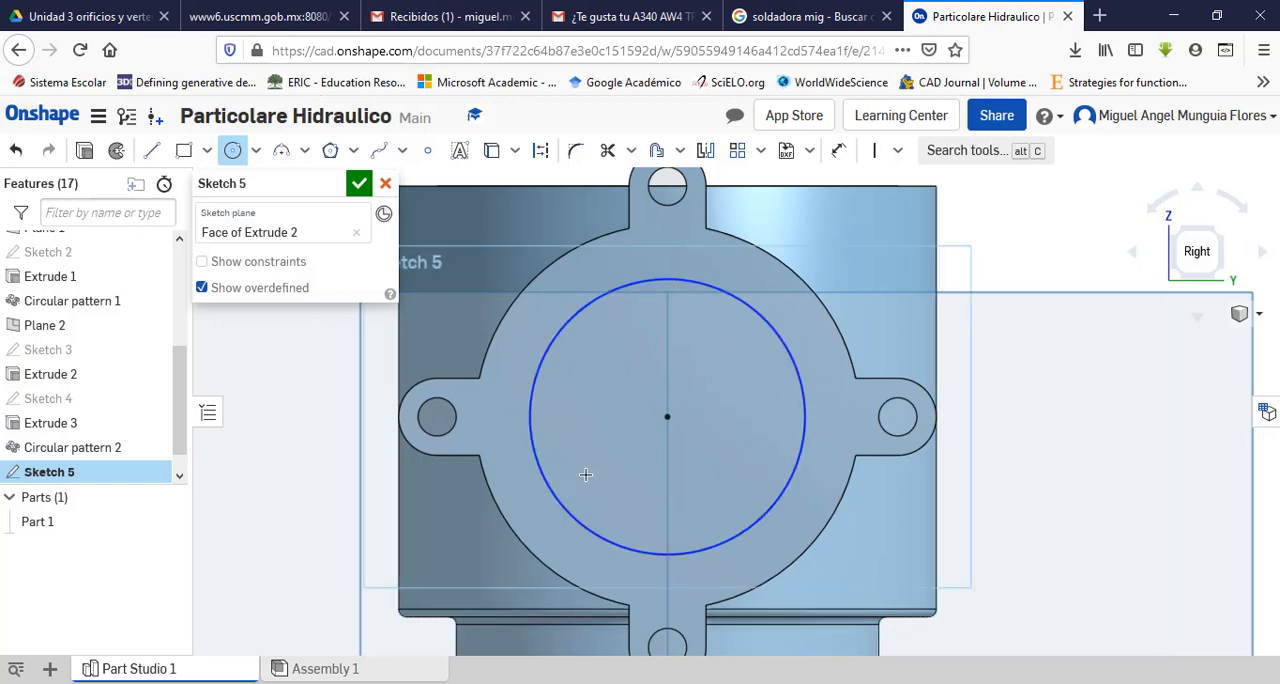
key("Escape")
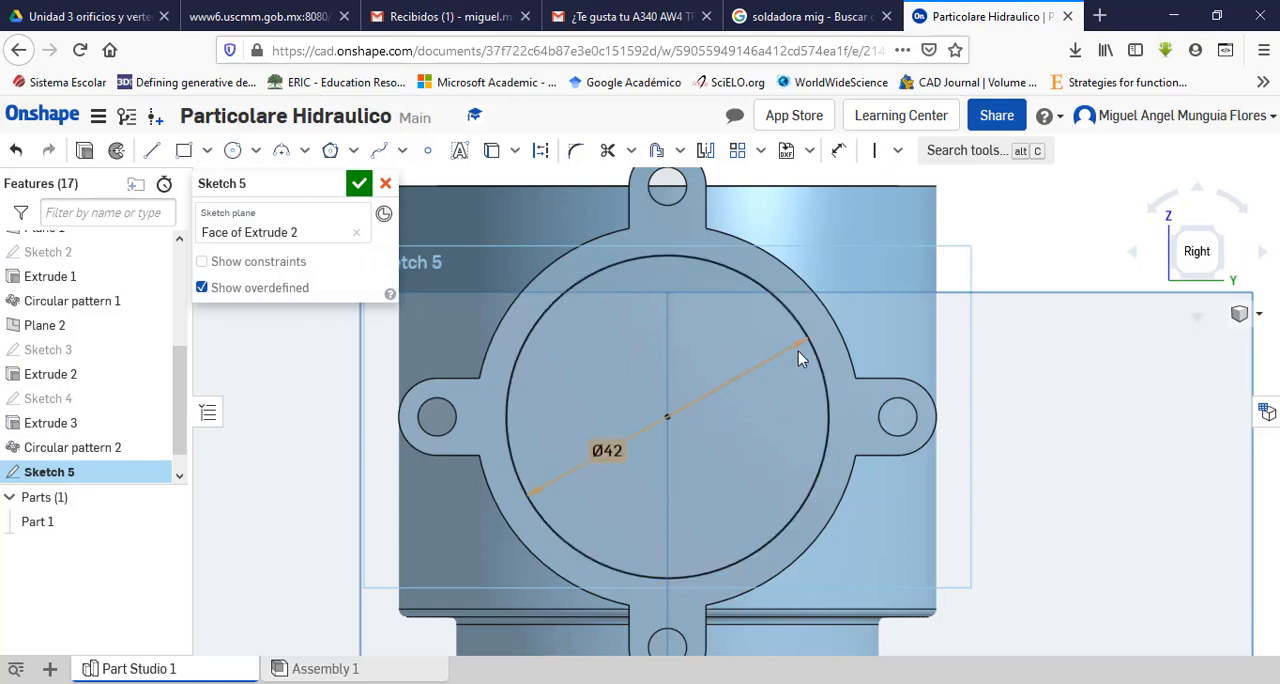
scroll(798, 351, "up", 2)
scroll(838, 336, "down", 2)
left_click(359, 183)
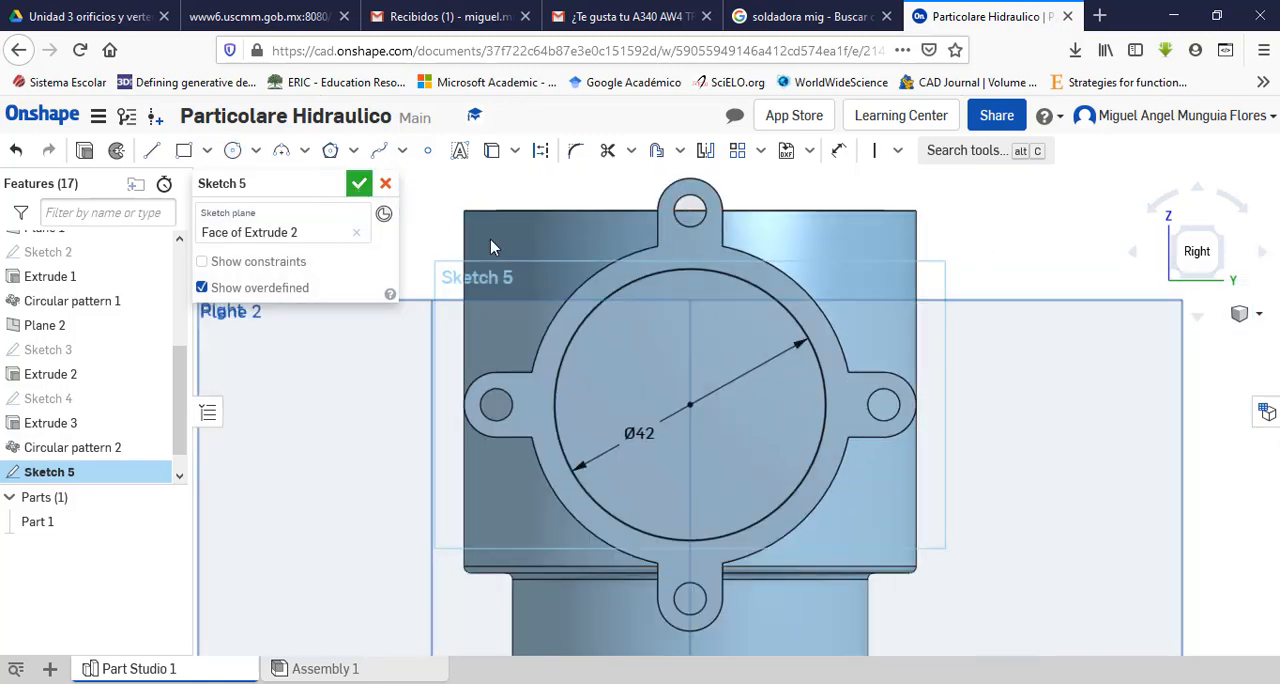
Step: Start an extruded cut from the 42 mm circle on the side port's end face, using the Remove option
key("p")
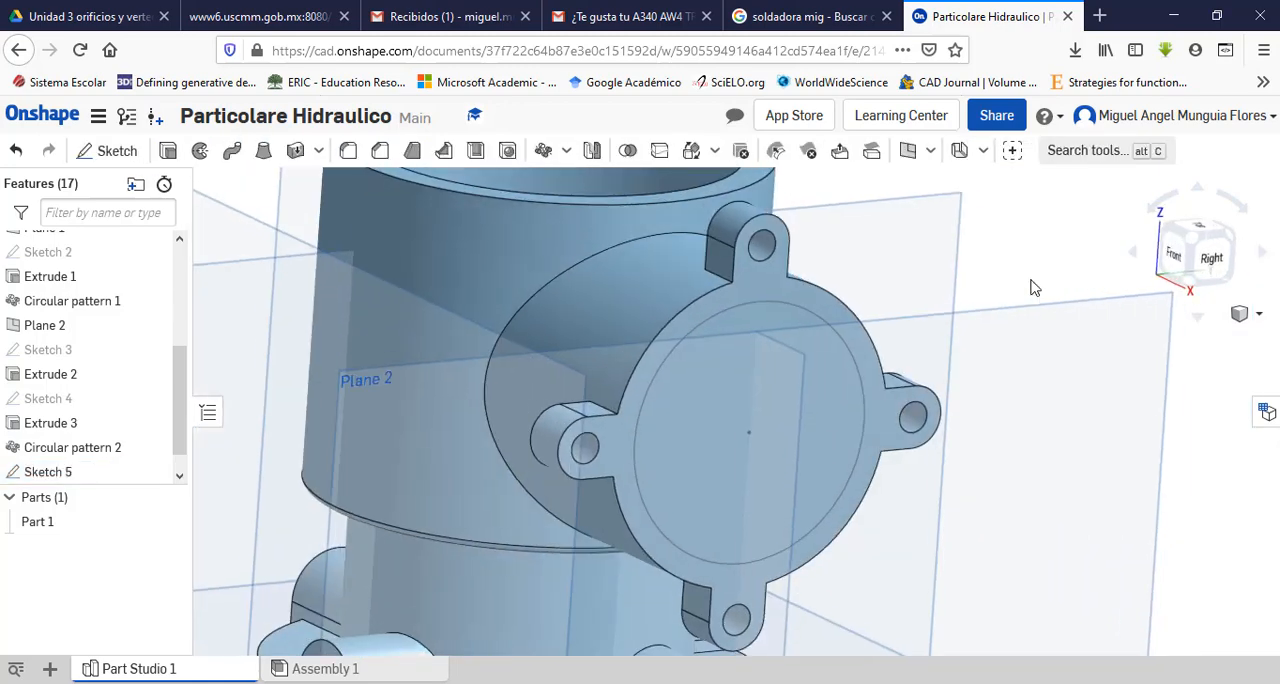
scroll(1008, 314, "up", 4)
scroll(1008, 314, "down", 5)
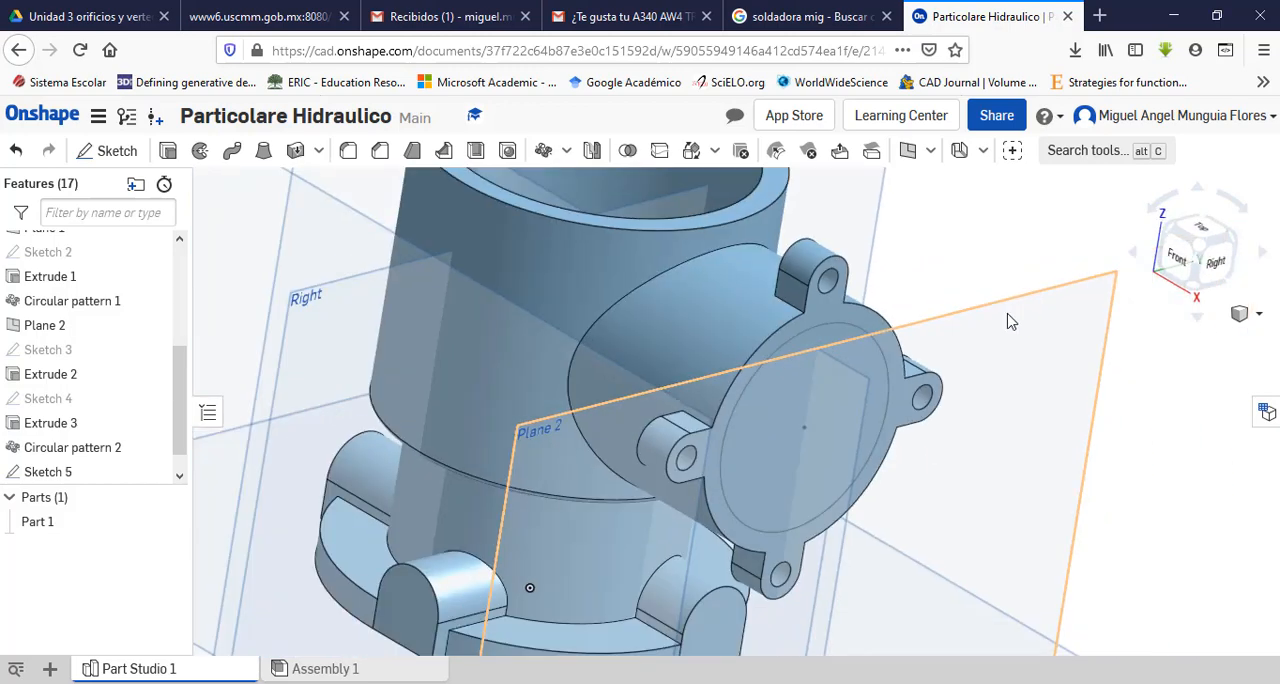
left_click(168, 150)
left_click(776, 444)
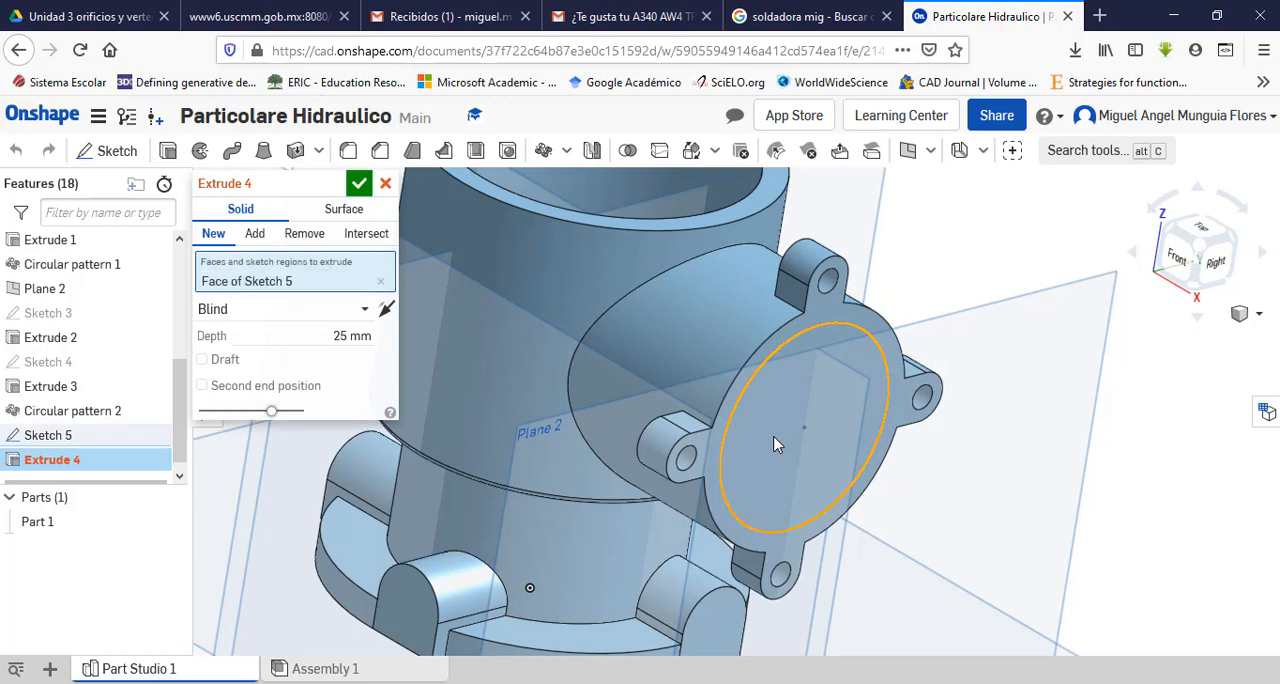
left_click(305, 236)
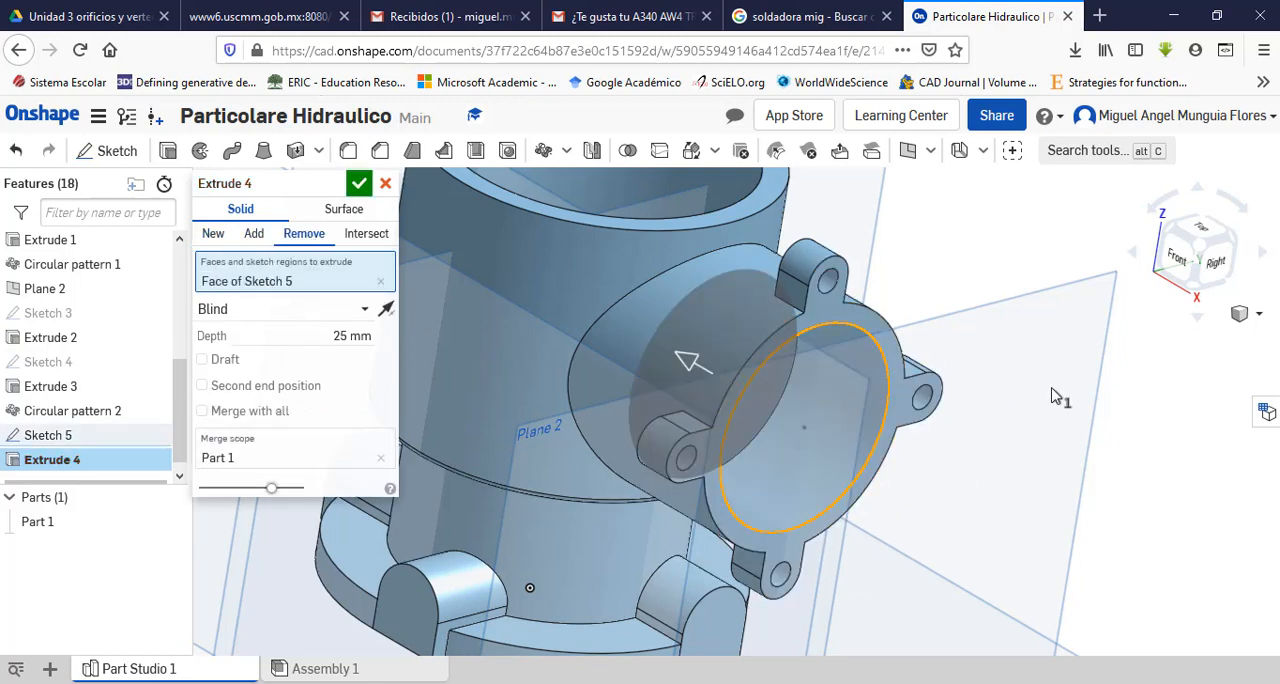
Step: Extend the side port's bore cut toward the main body and set its blind depth to 32 mm
left_click(1180, 262)
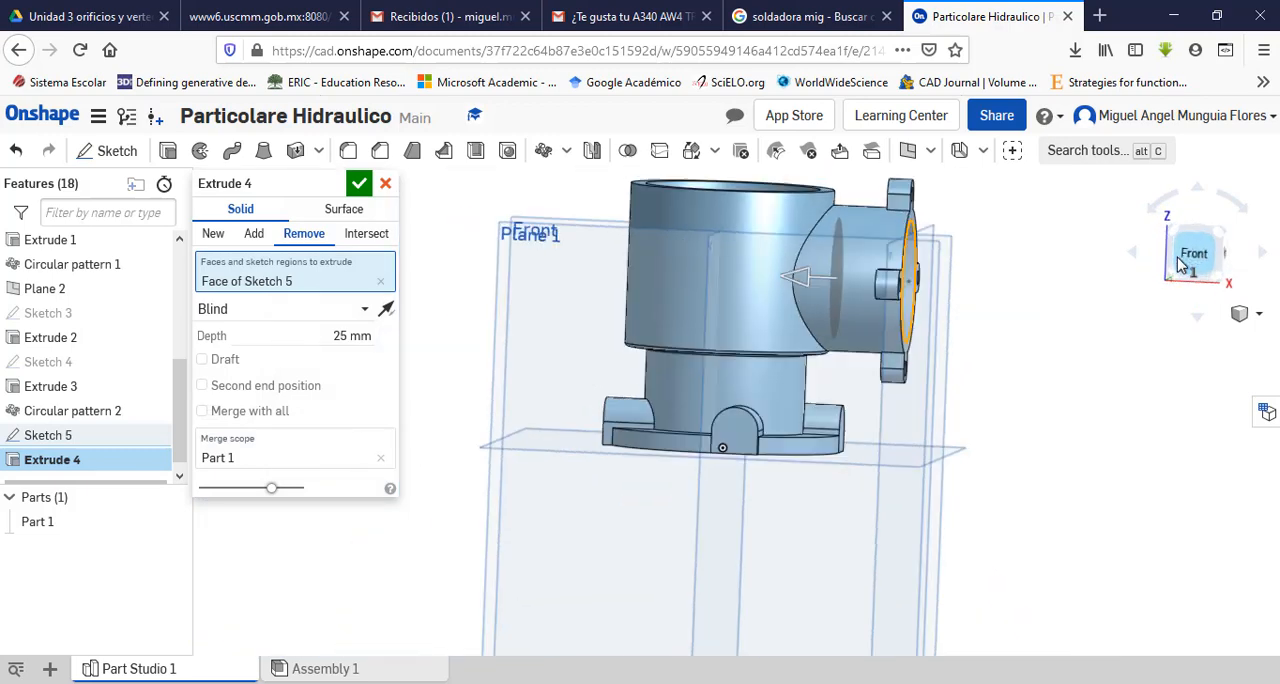
scroll(972, 235, "up", 3)
scroll(958, 236, "up", 2)
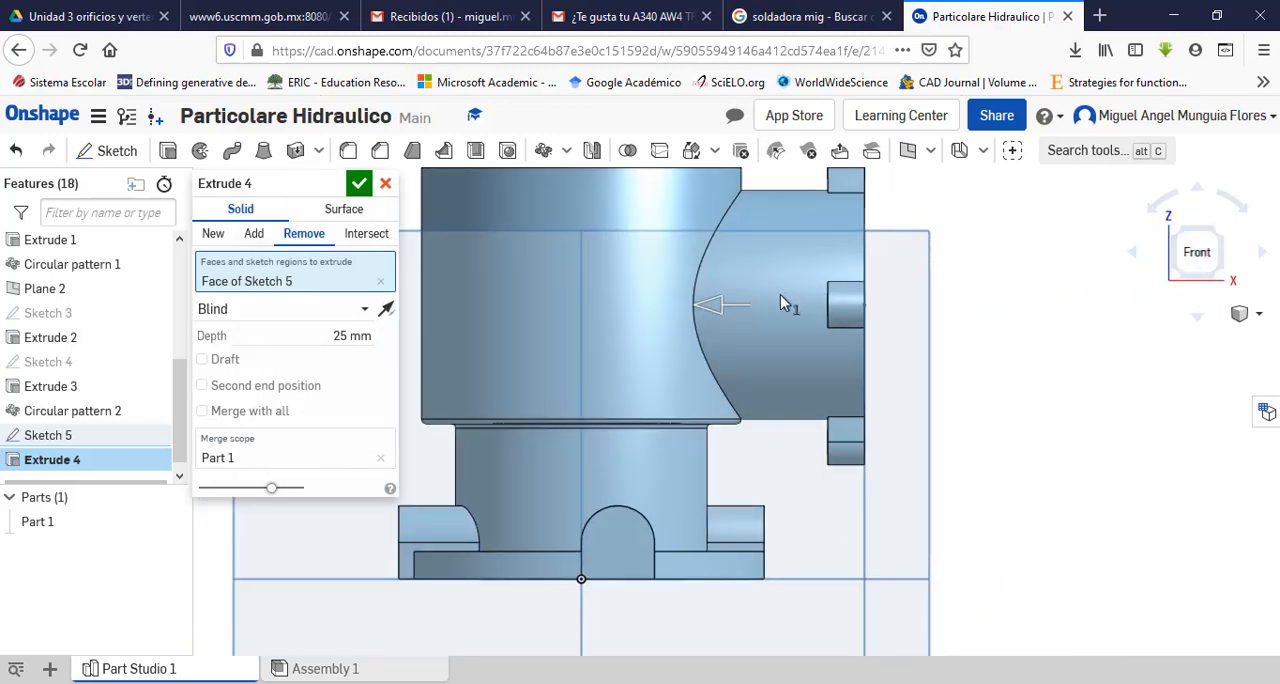
right_click_drag(992, 258, 945, 306)
scroll(947, 358, "up", 3)
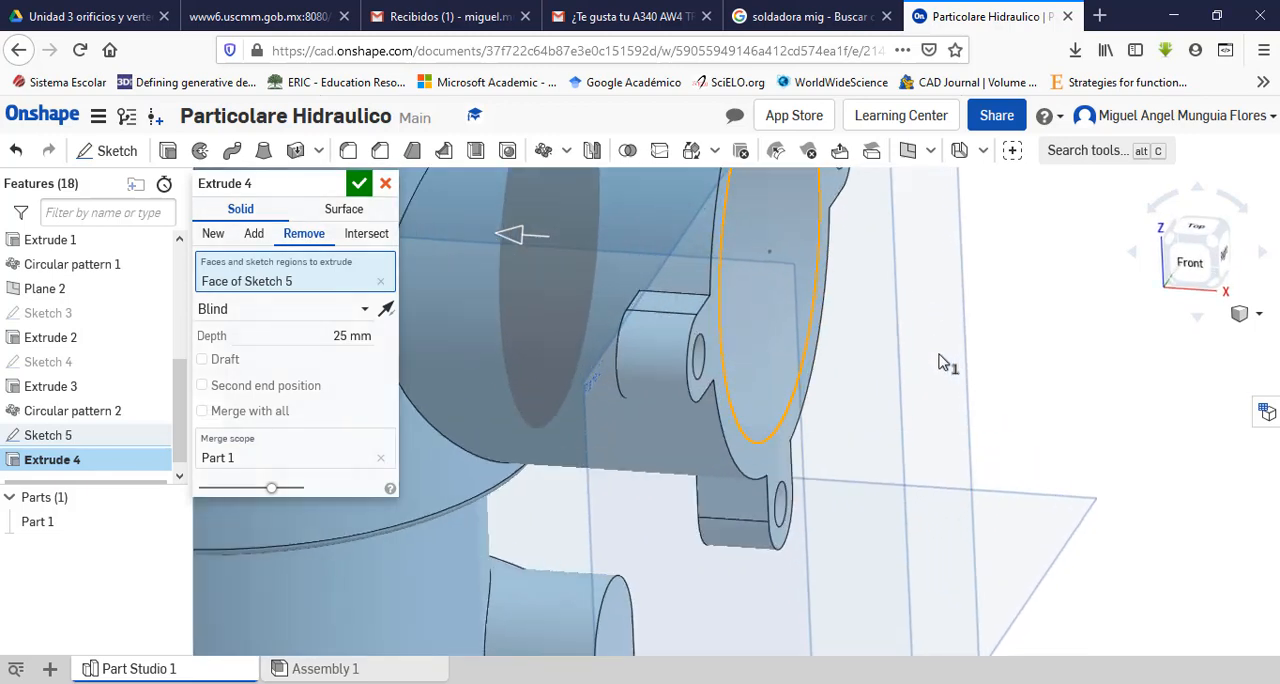
scroll(947, 358, "down", 5)
scroll(841, 255, "up", 5)
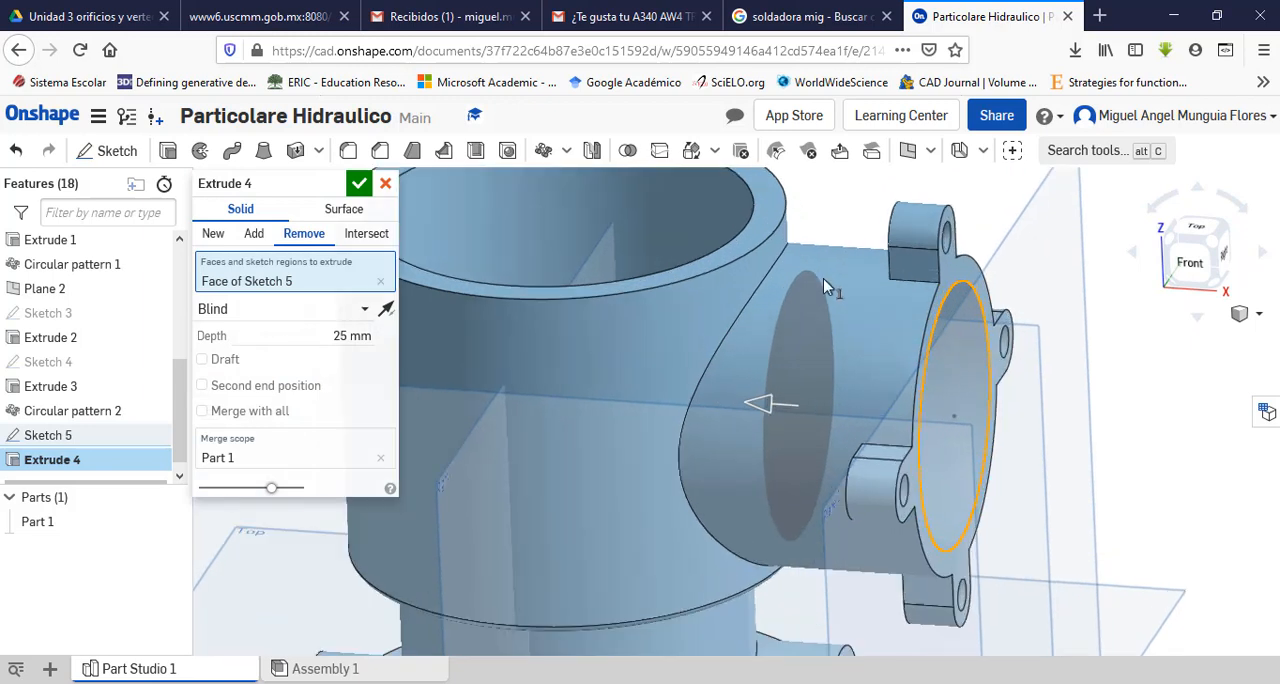
left_click_drag(763, 407, 728, 401)
scroll(1108, 432, "down", 2)
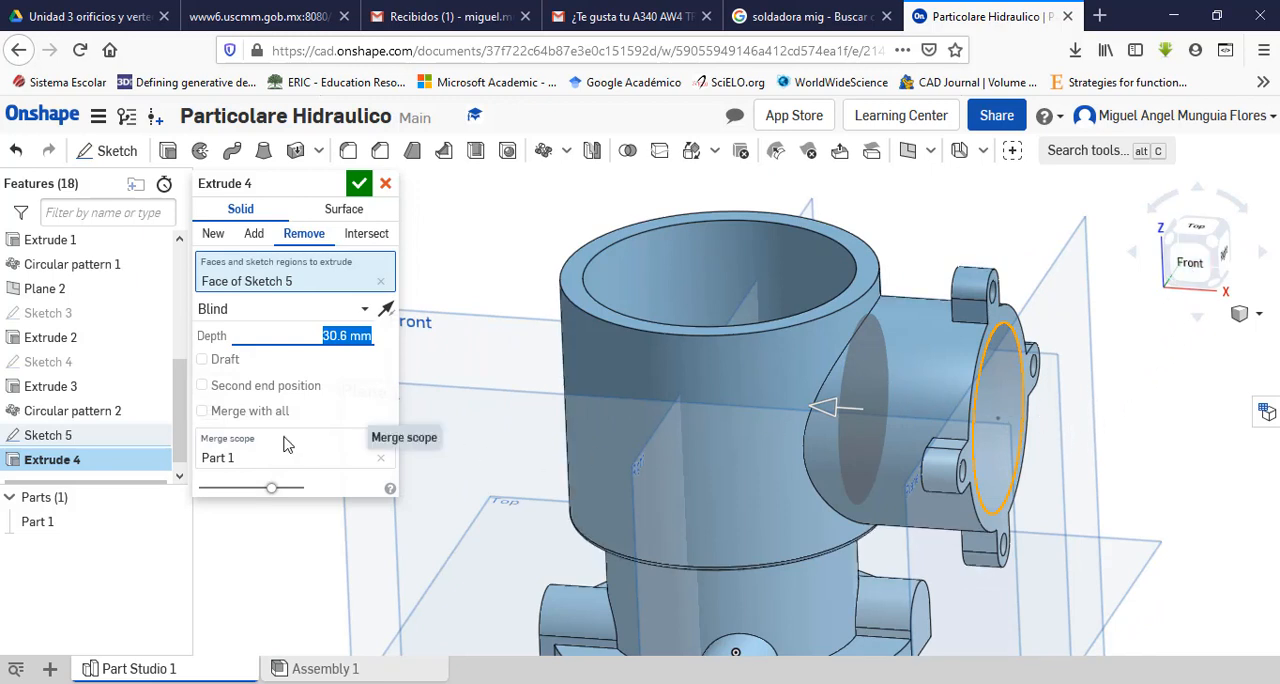
type("32")
key("Return")
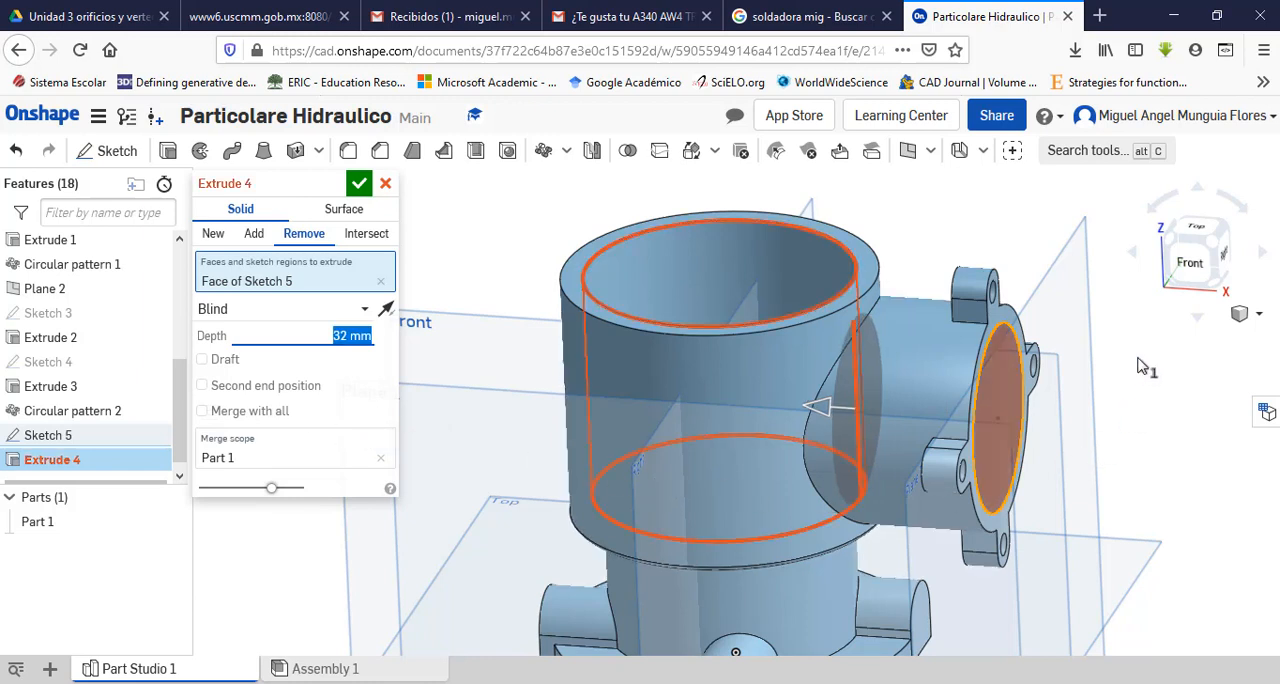
Step: Examine where the end of the bore cut meets the main body's inner cylindrical wall
left_click(1200, 271)
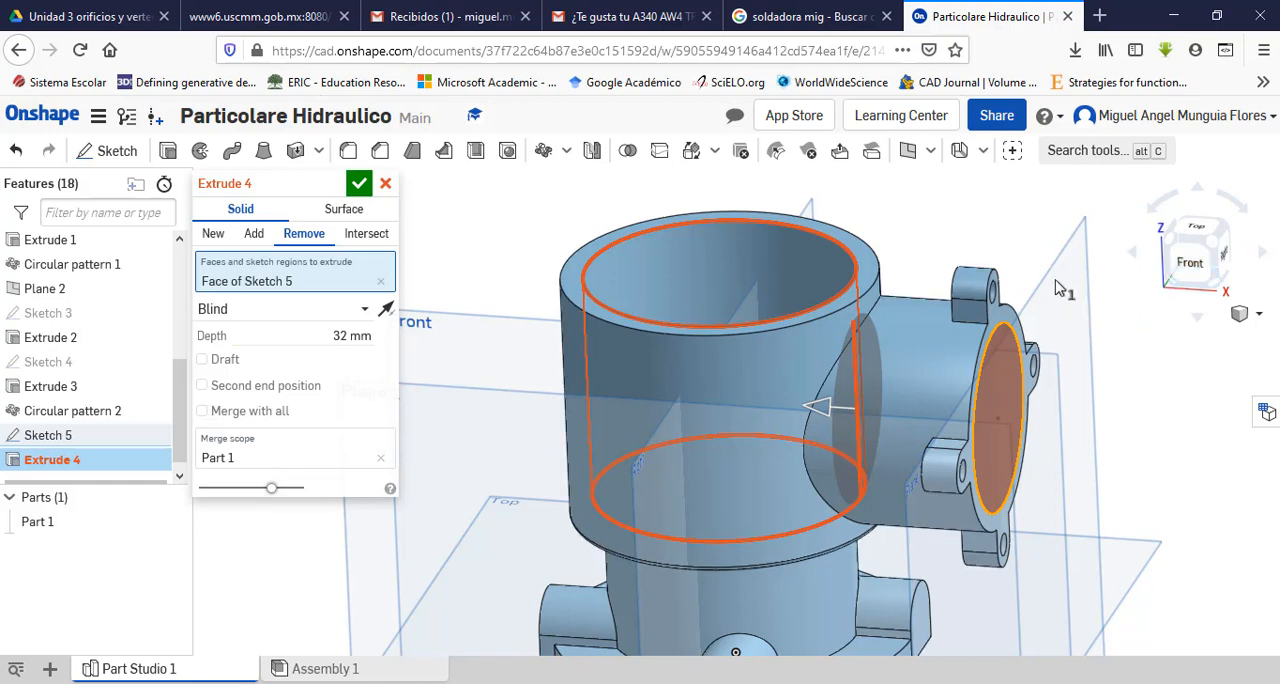
middle_click_drag(923, 227, 938, 227)
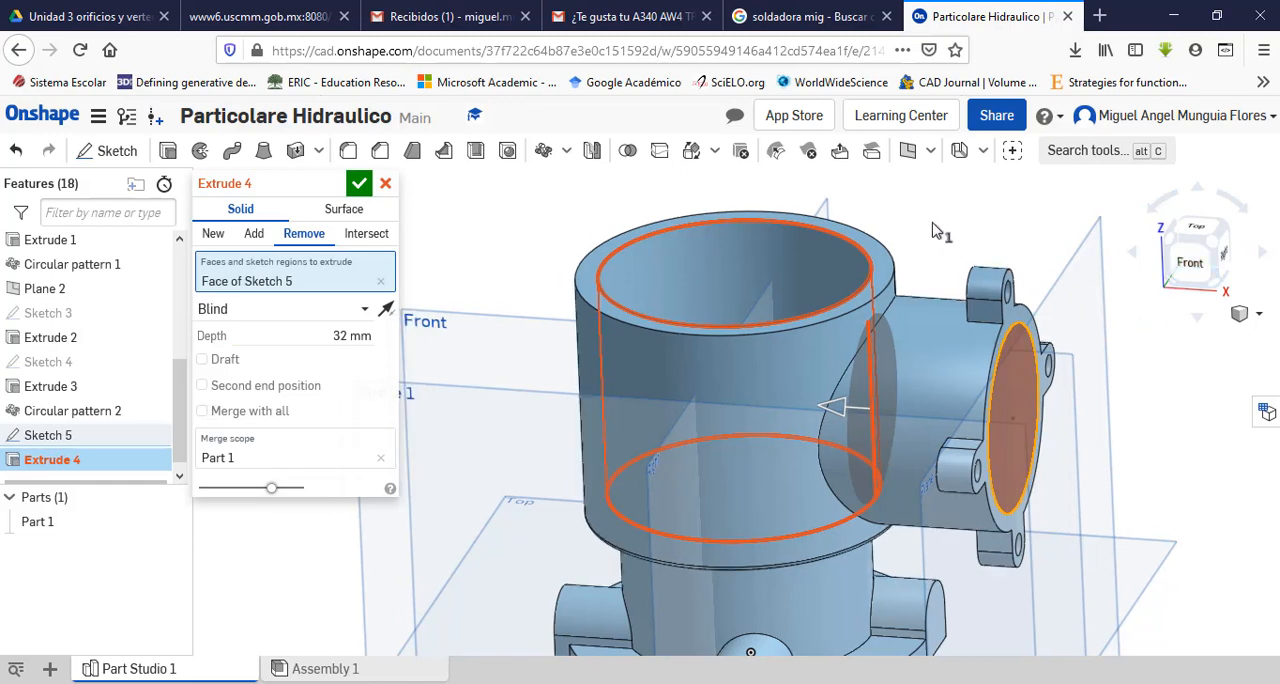
right_click_drag(955, 240, 968, 320)
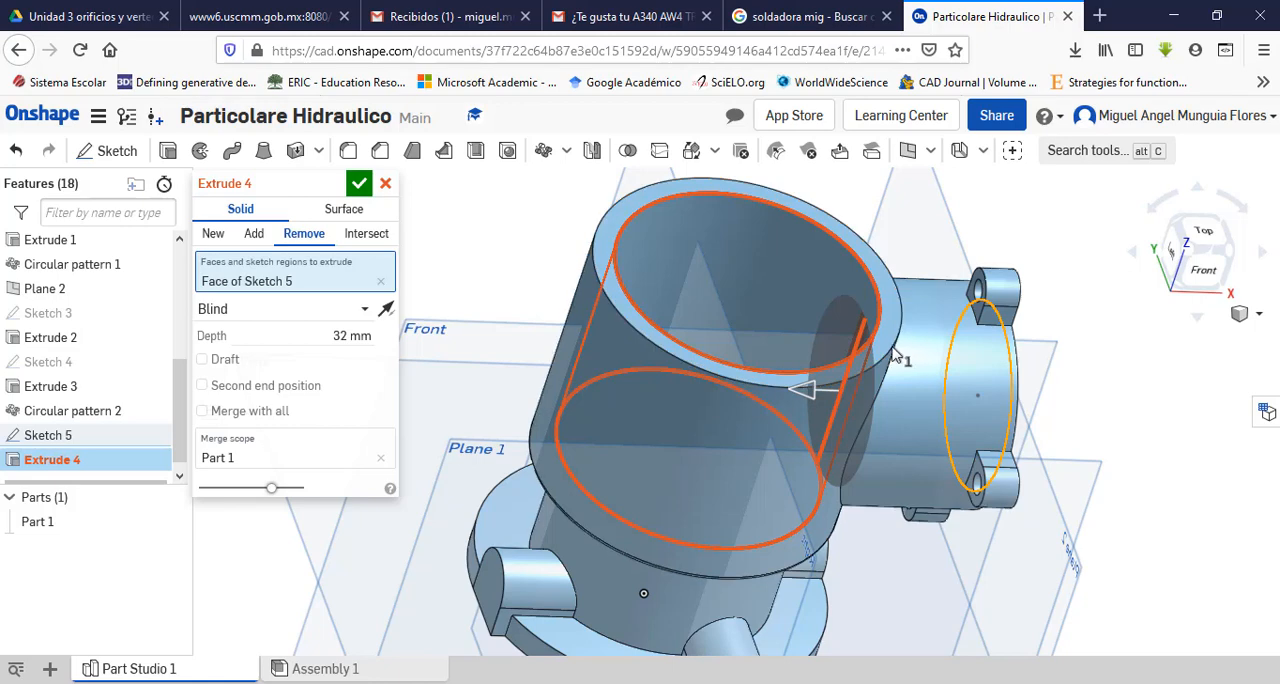
scroll(868, 352, "up", 5)
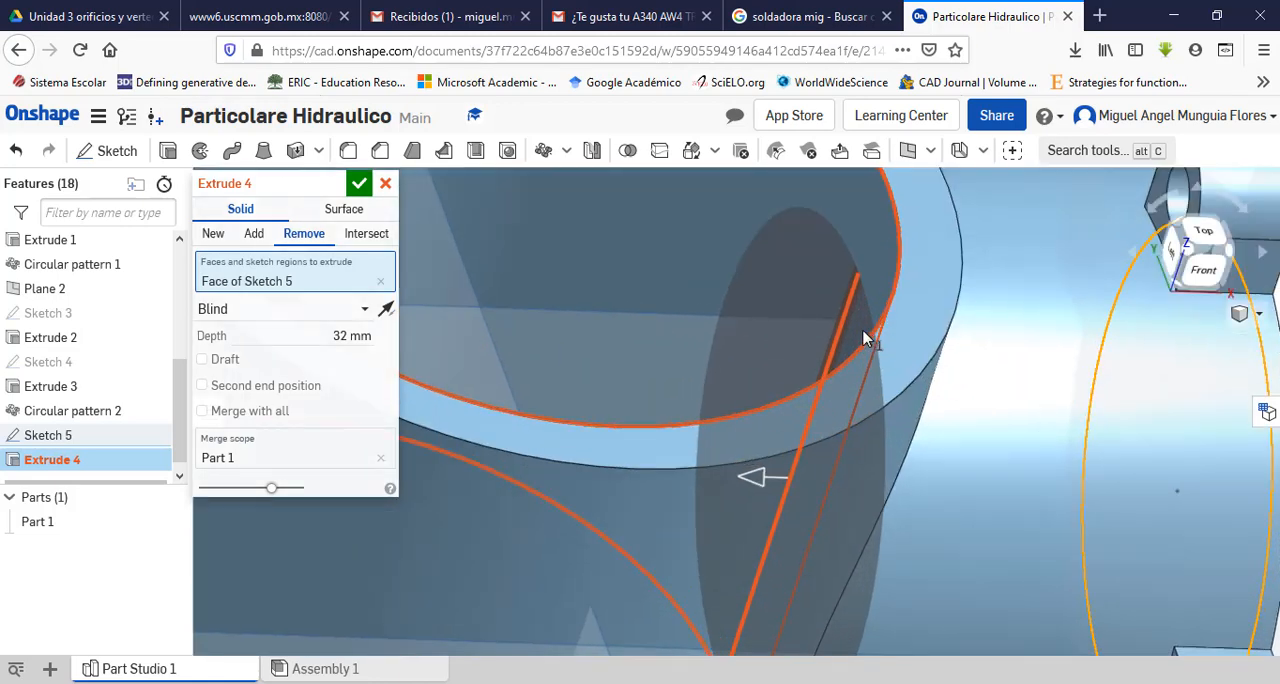
scroll(850, 243, "up", 3)
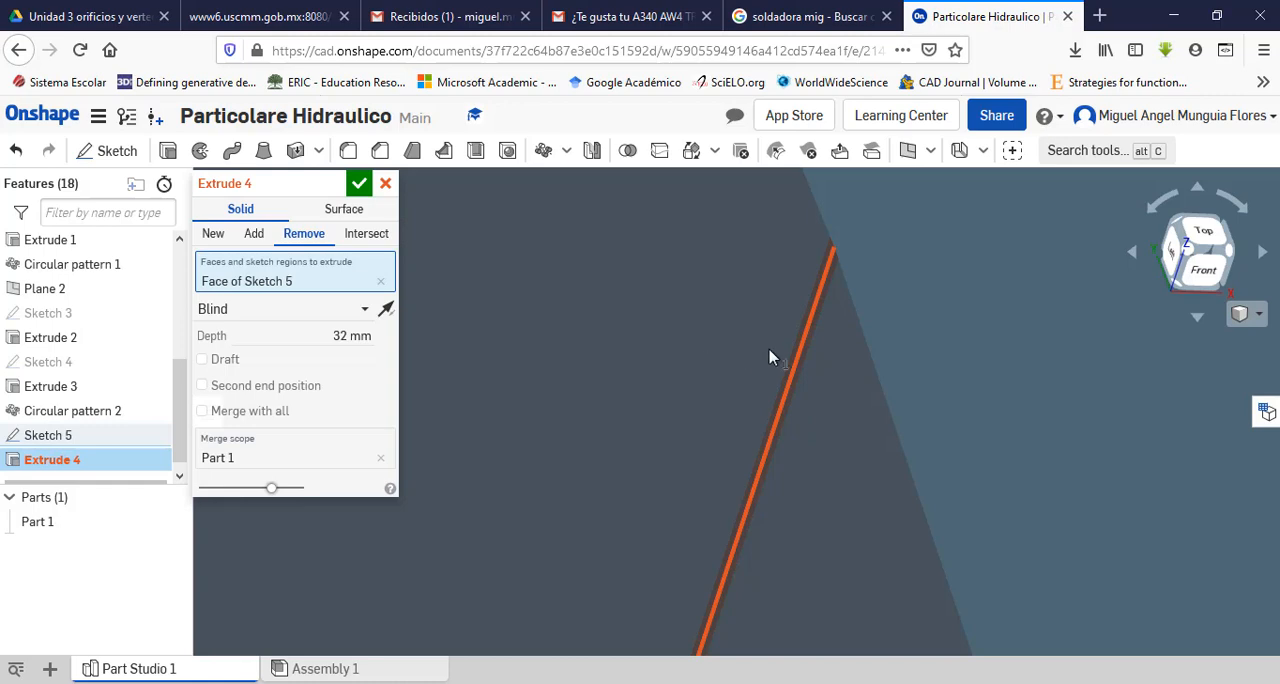
scroll(766, 351, "down", 5)
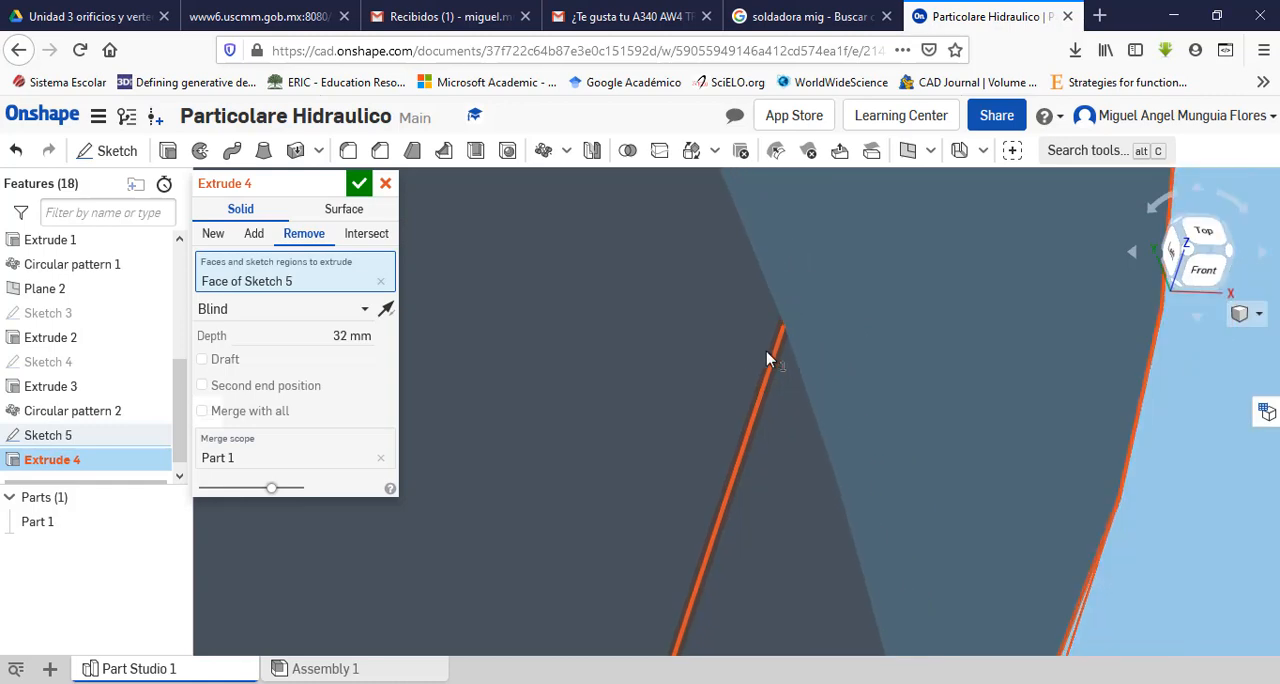
scroll(766, 351, "down", 5)
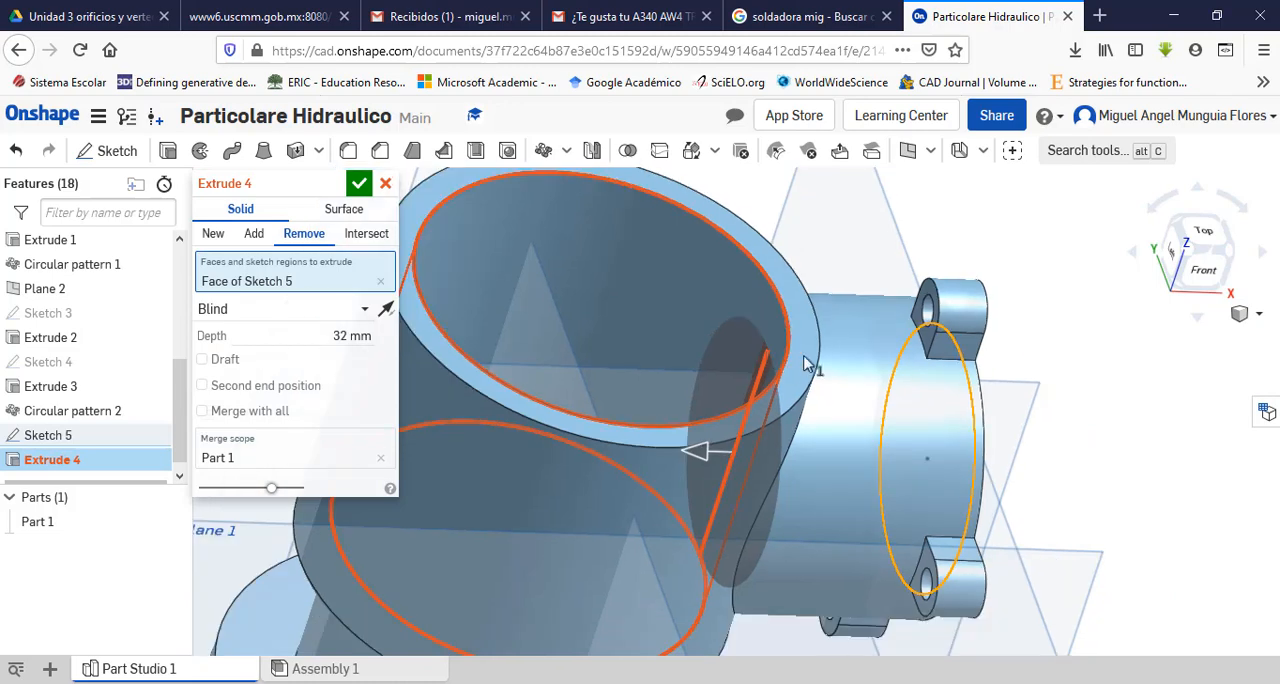
scroll(880, 362, "up", 5)
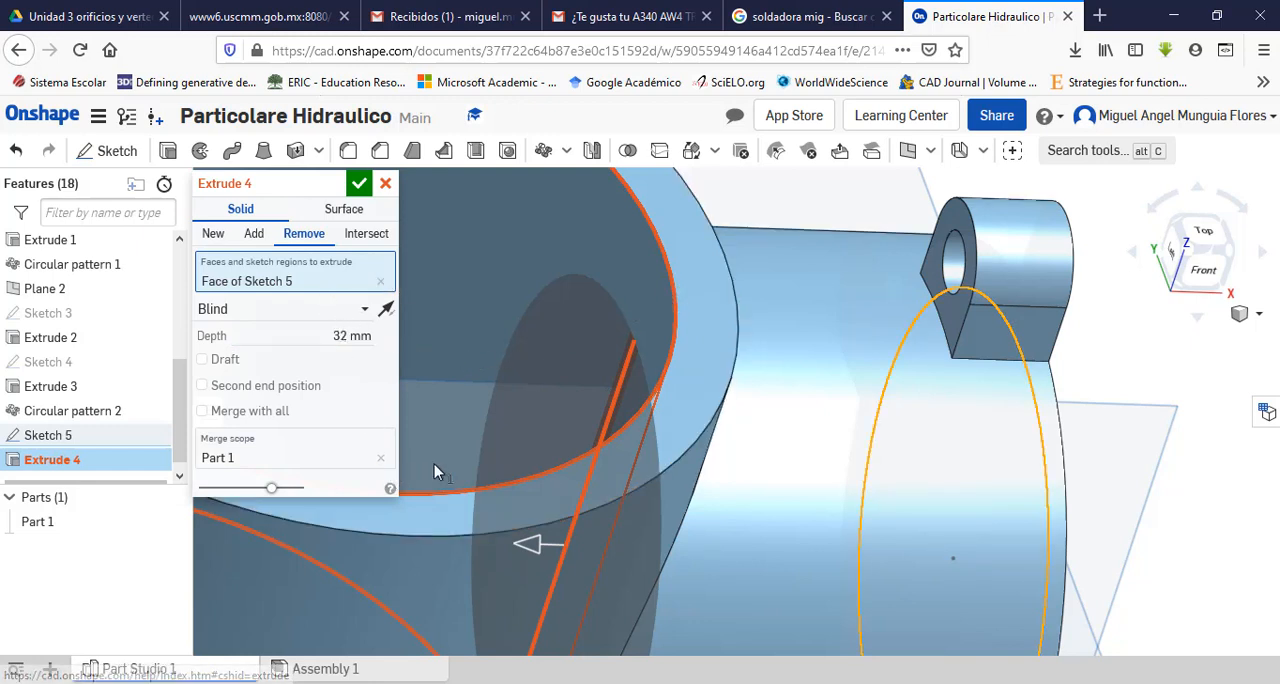
Step: Recheck the side port's length in the PDF section view, and set the bore cut's depth to 62 mm in Onshape
mouse_move(730, 682)
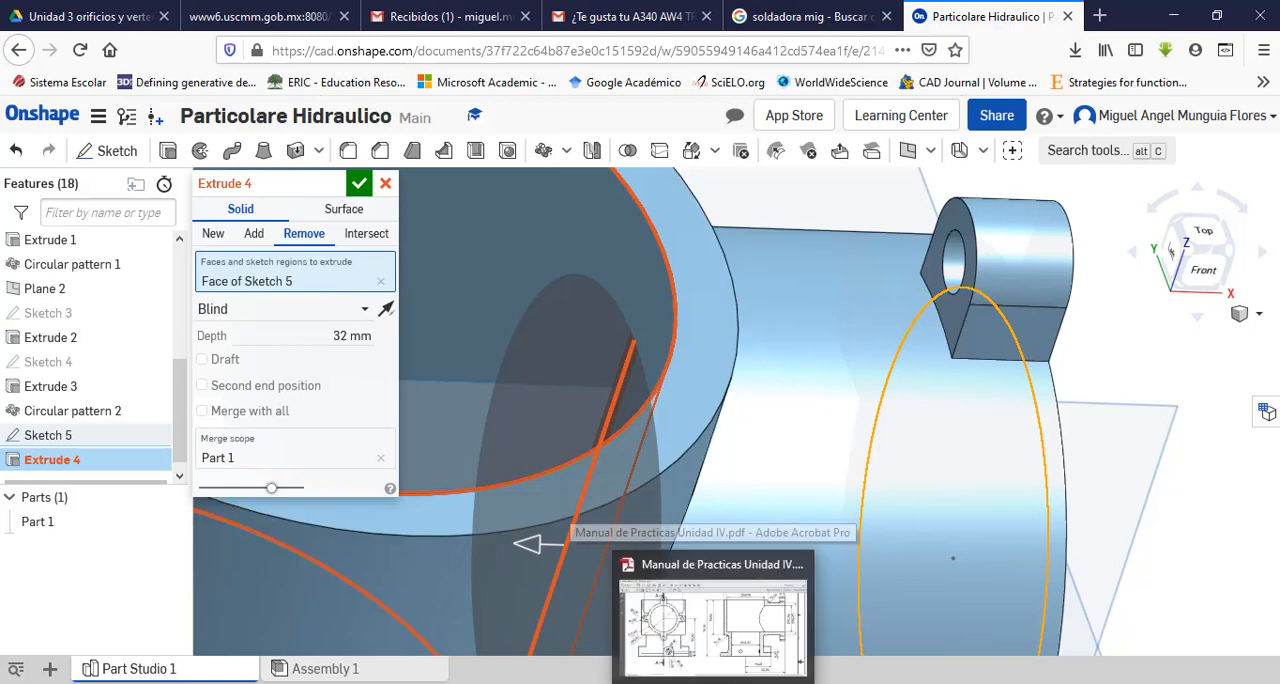
left_click(732, 622)
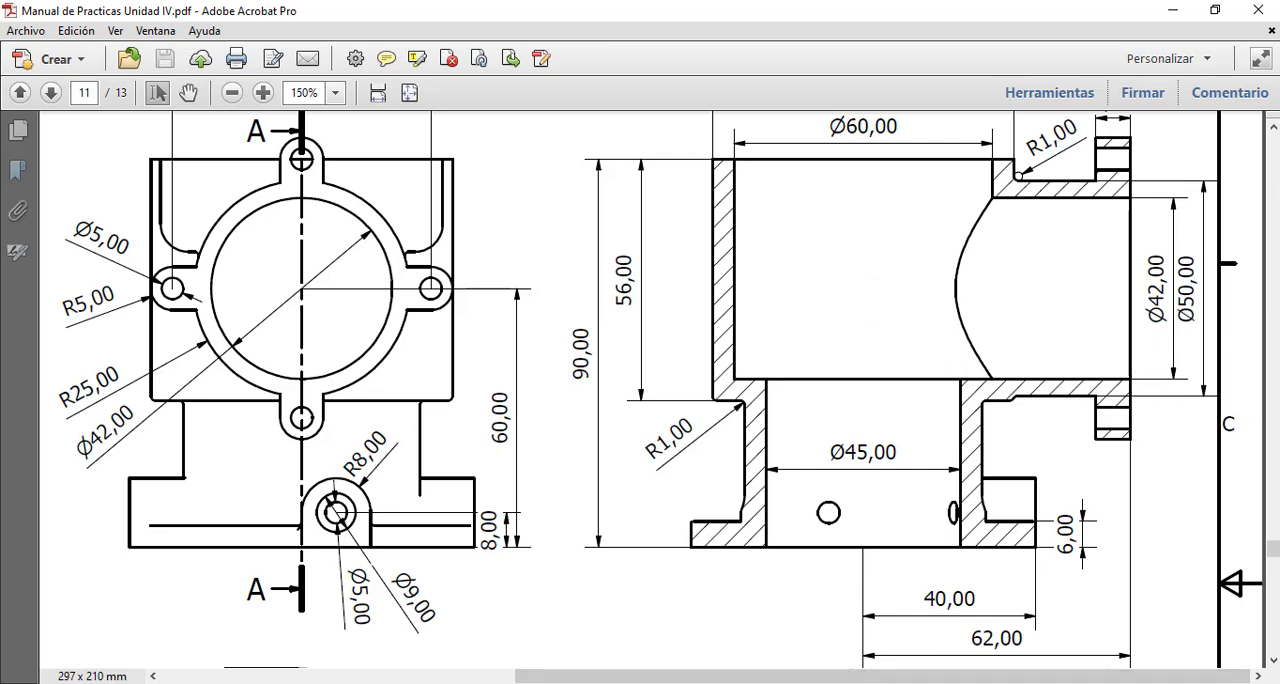
key("alt+Tab")
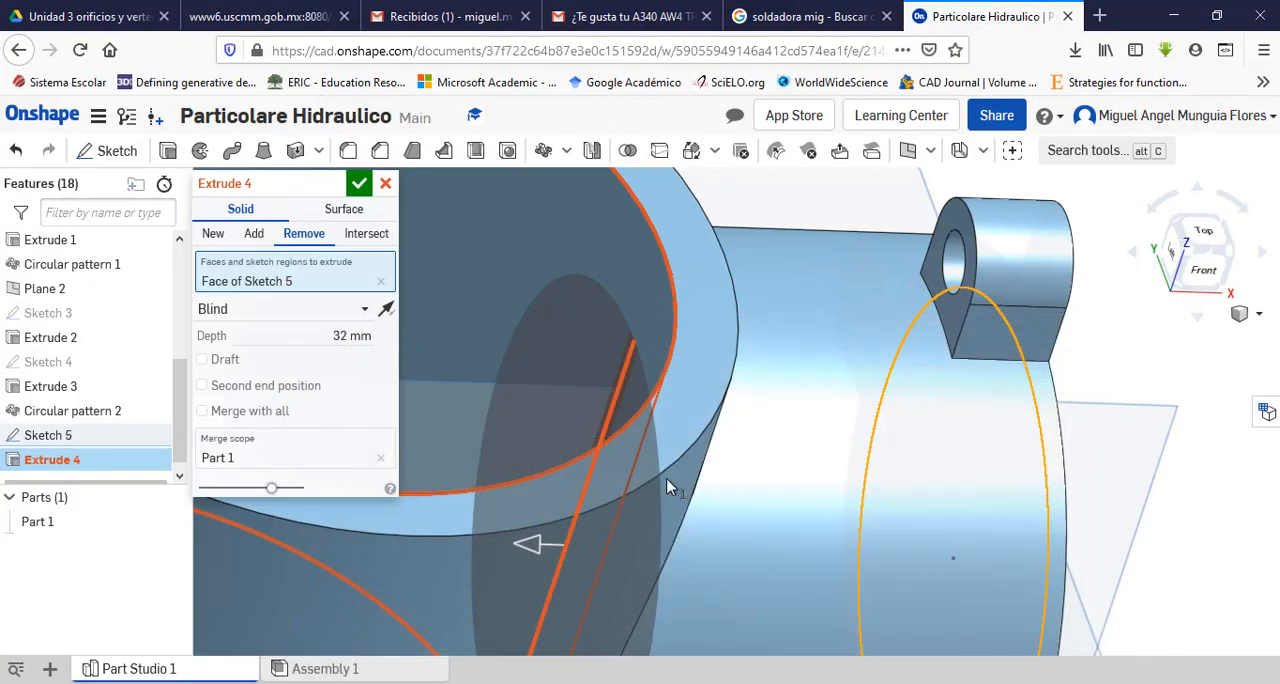
left_click(342, 335)
left_click(342, 335)
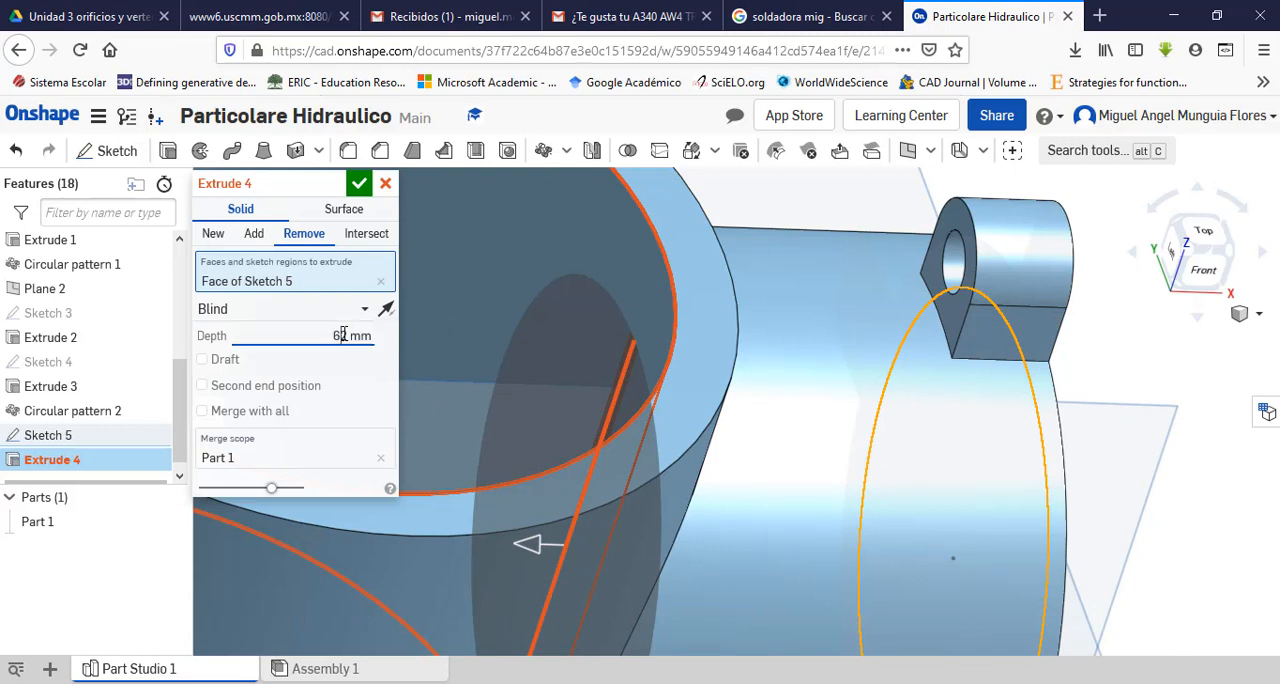
key("Return")
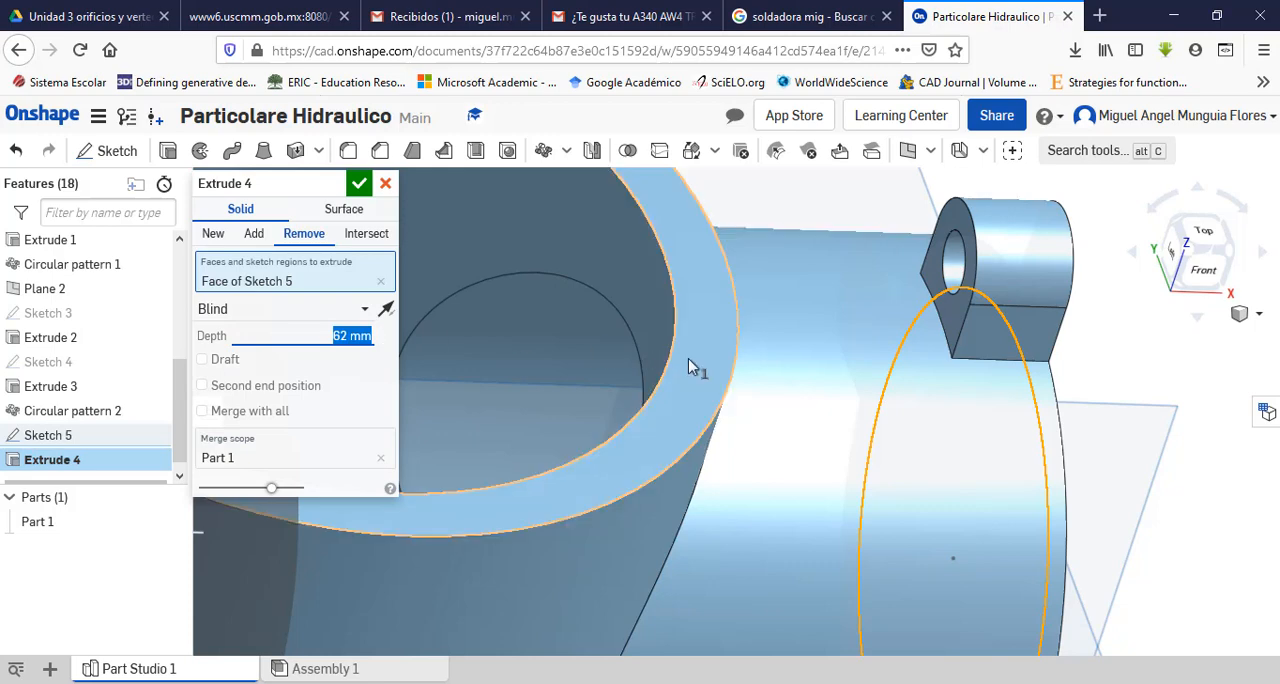
Step: Inspect the bore's opening inside the main body and set the cut depth to 33 mm
scroll(688, 358, "down", 5)
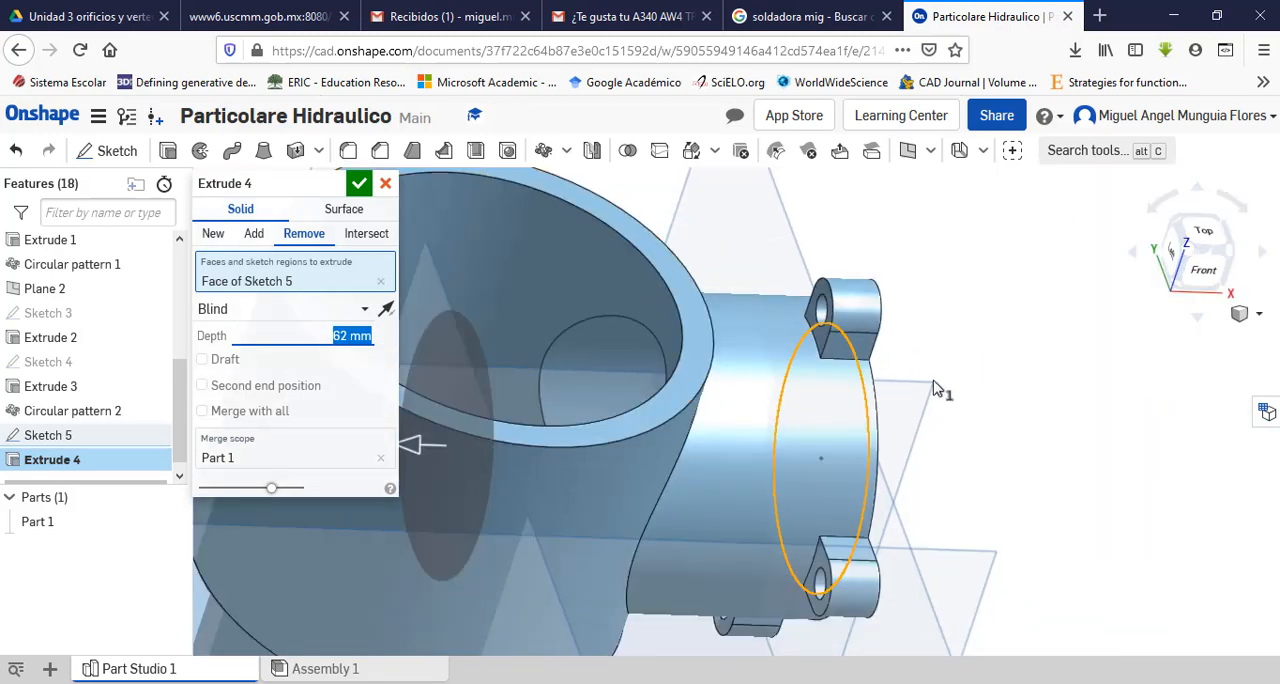
right_click_drag(980, 363, 954, 350)
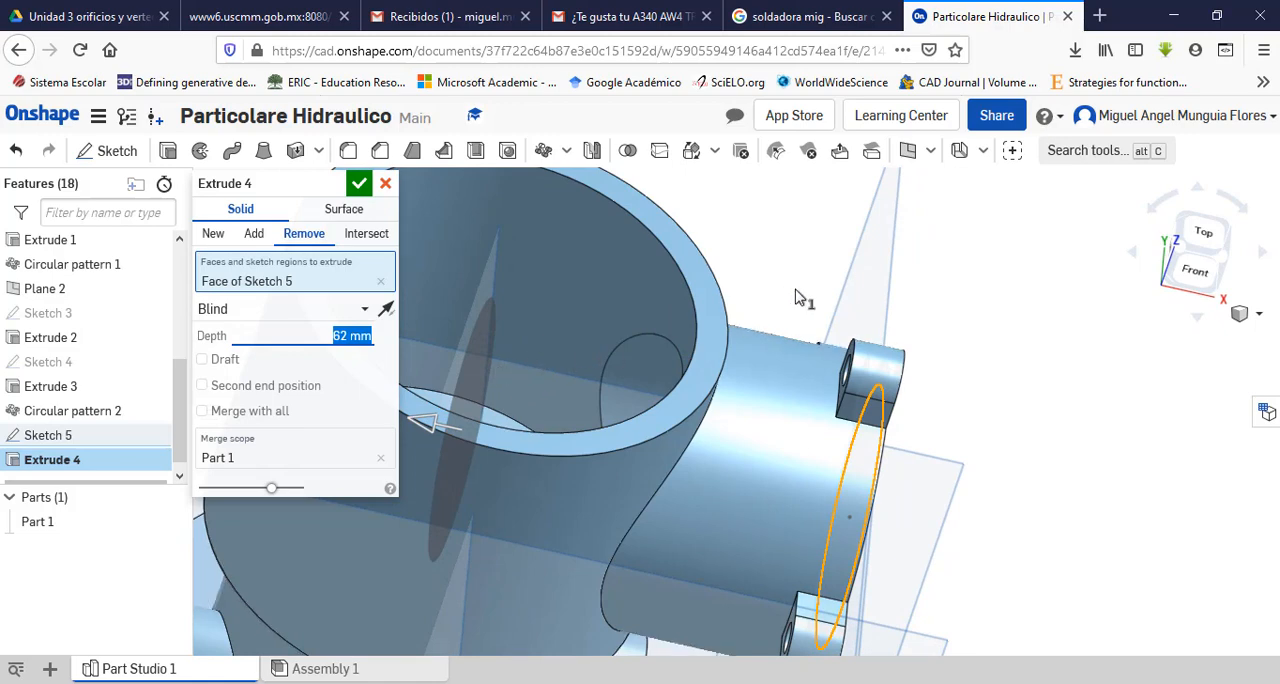
scroll(806, 300, "down", 3)
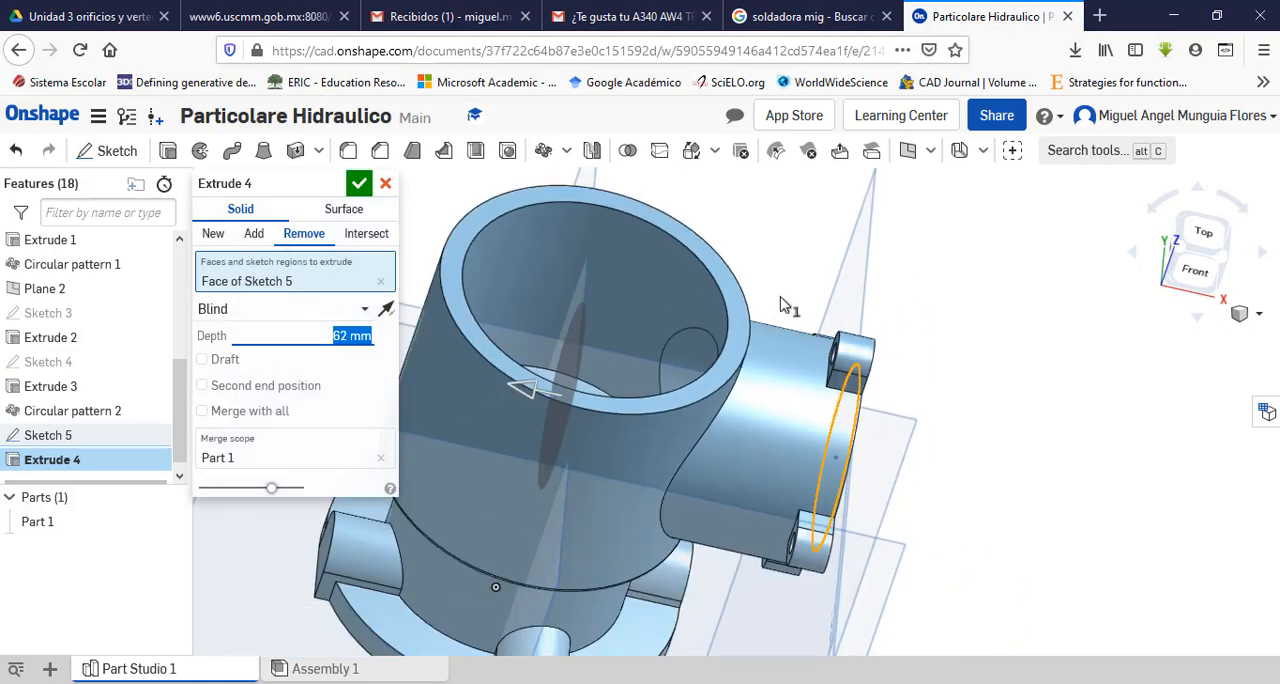
right_click_drag(781, 305, 625, 291)
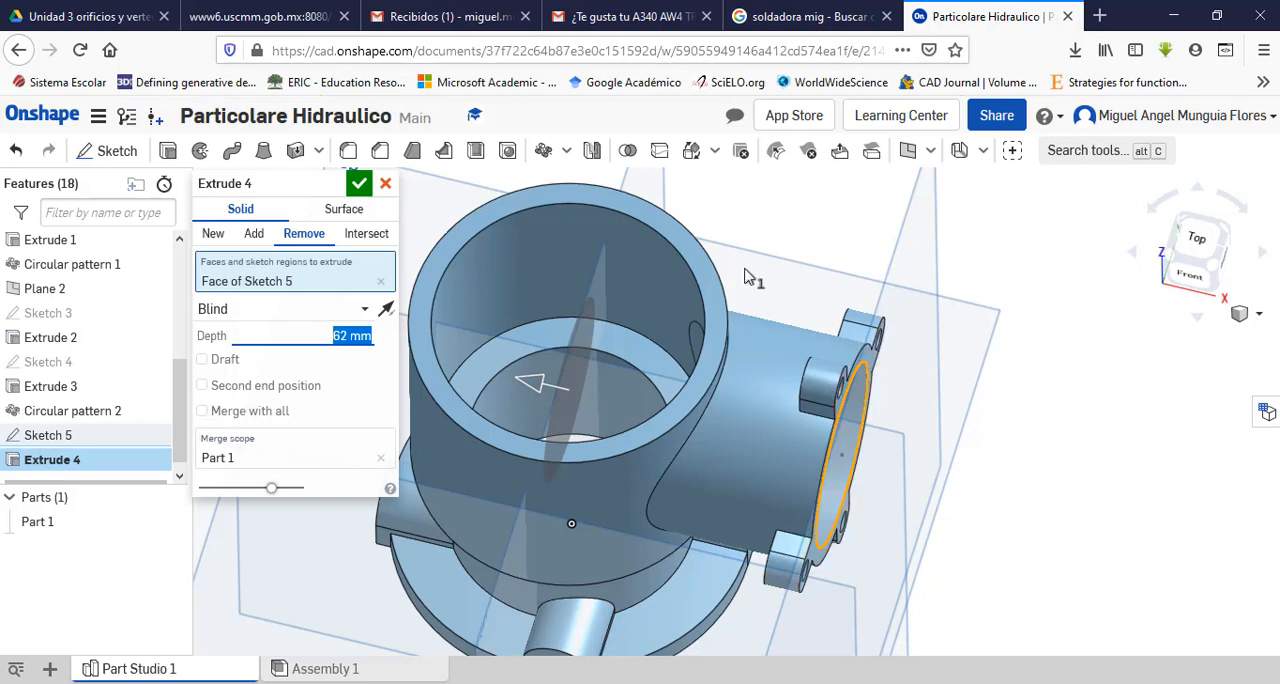
right_click_drag(765, 258, 776, 286)
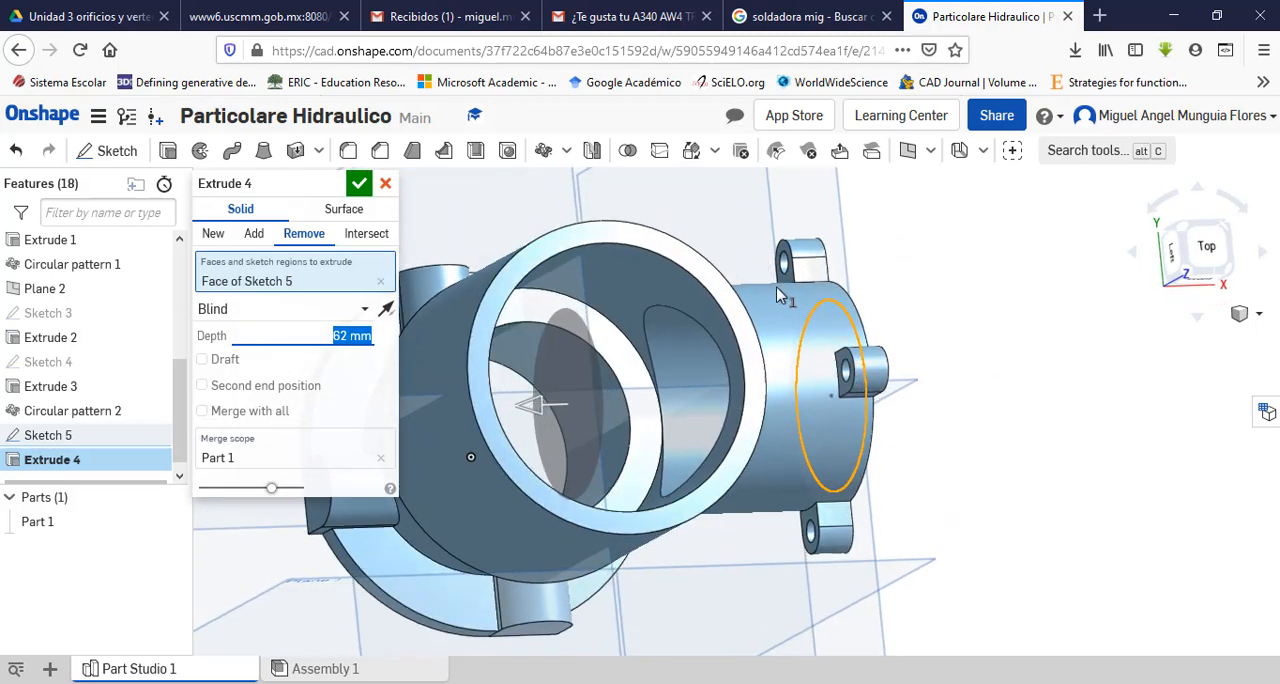
left_click(348, 335)
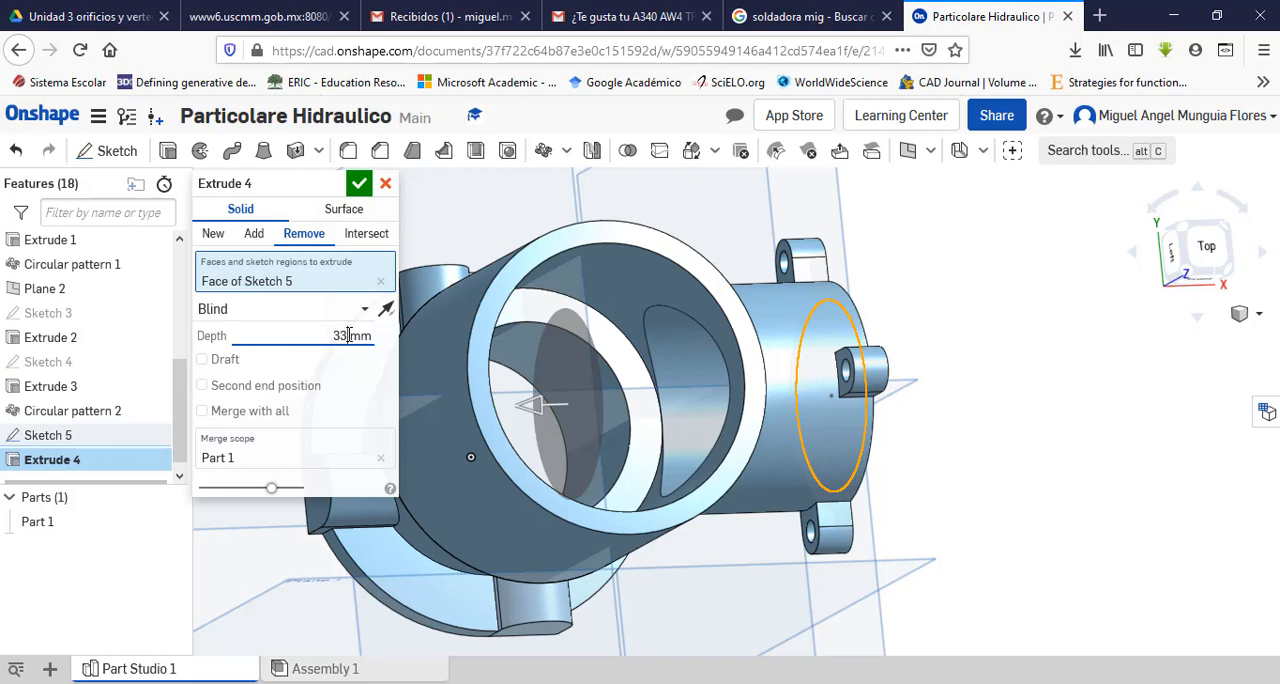
key("Return")
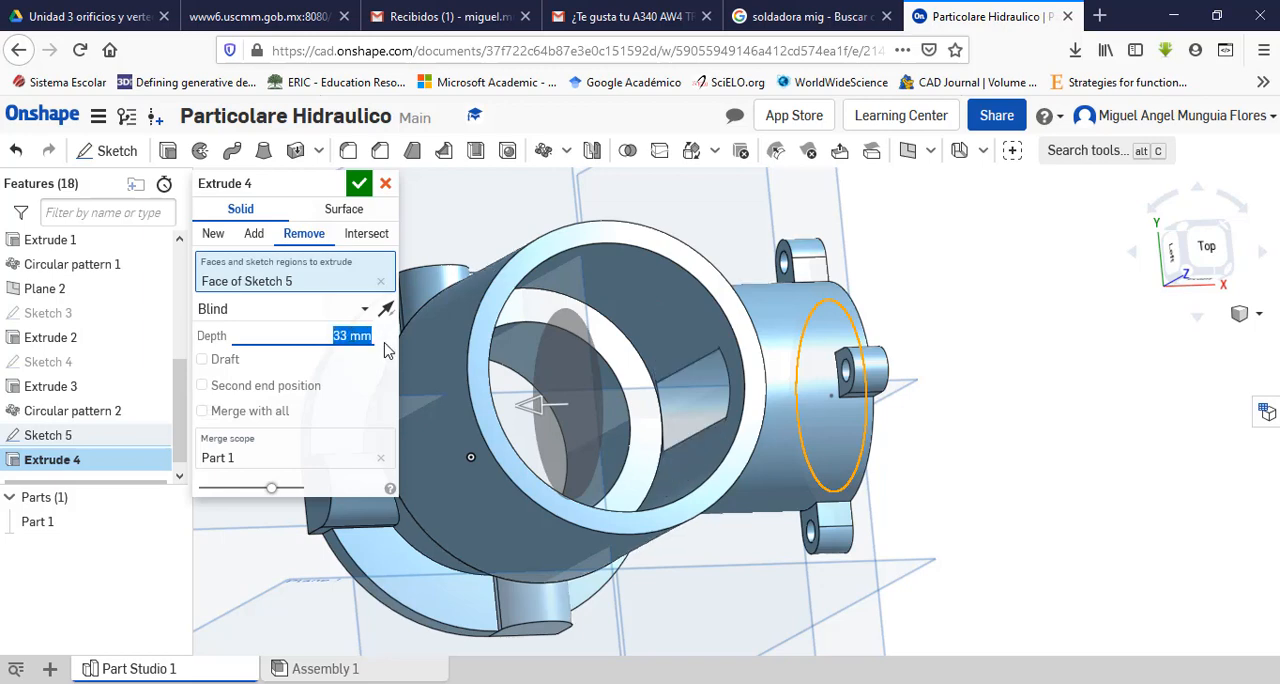
Step: Set the side port bore's cut depth to 40 mm and check the opening into the main body
scroll(708, 378, "up", 5)
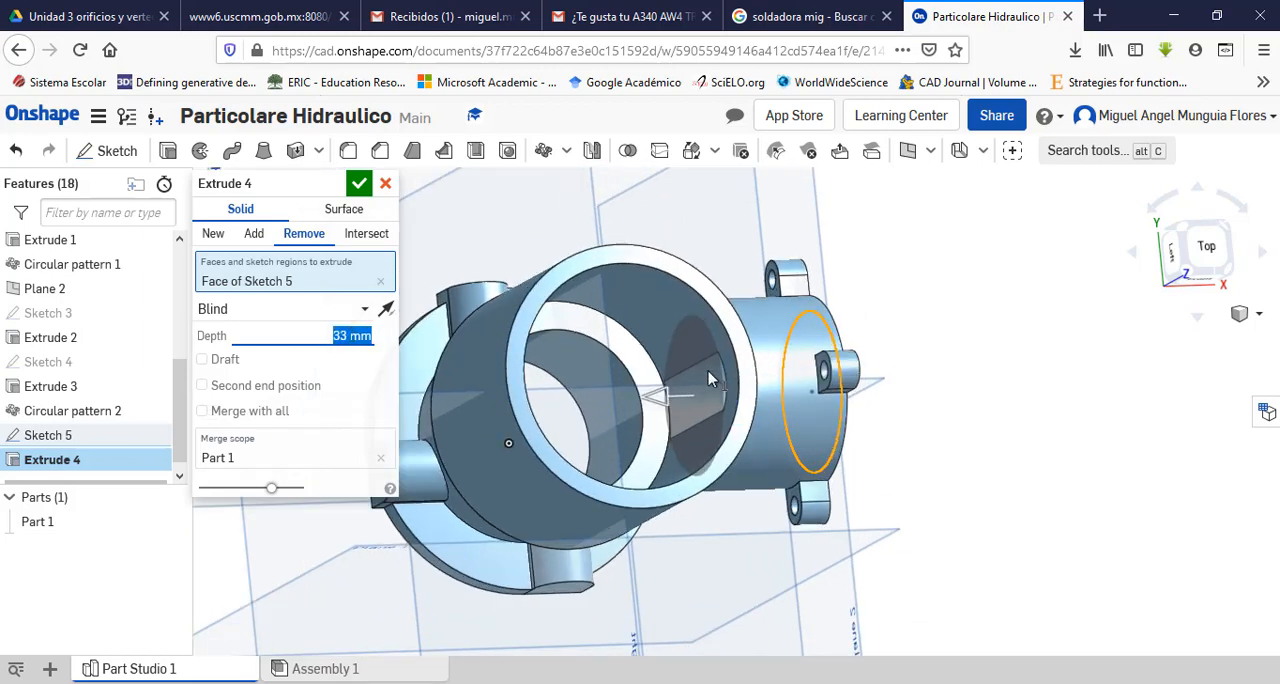
scroll(702, 384, "up", 2)
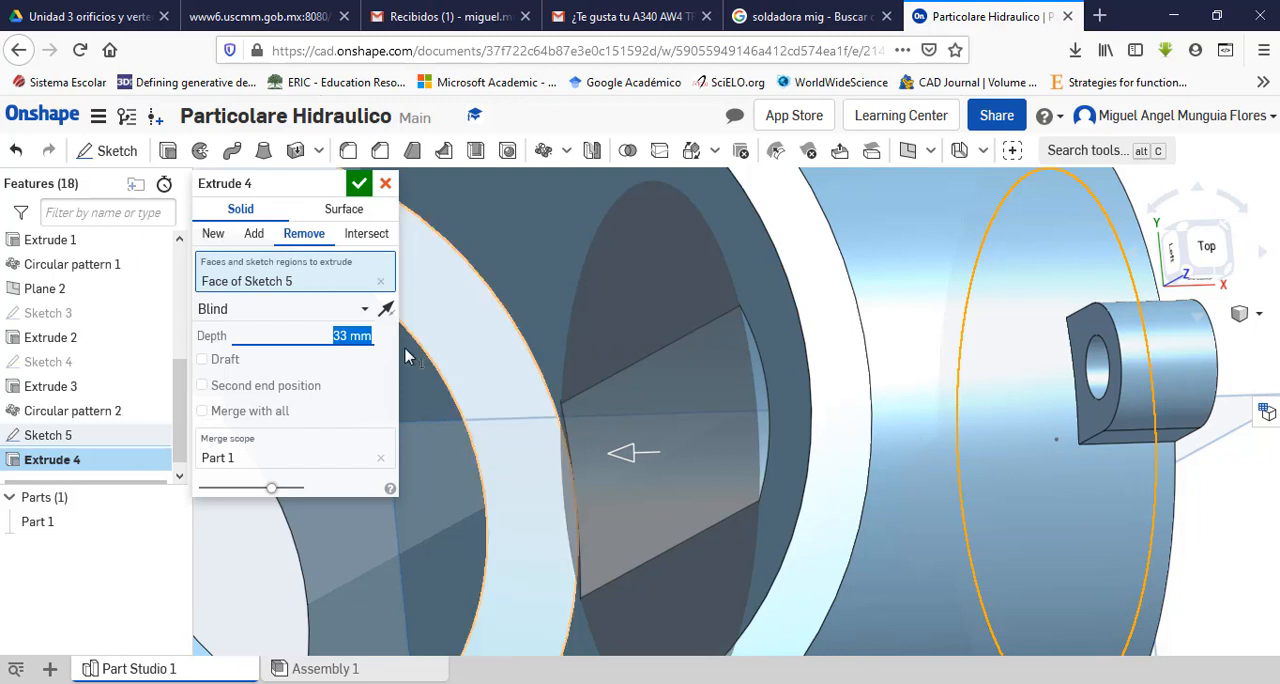
left_click(347, 337)
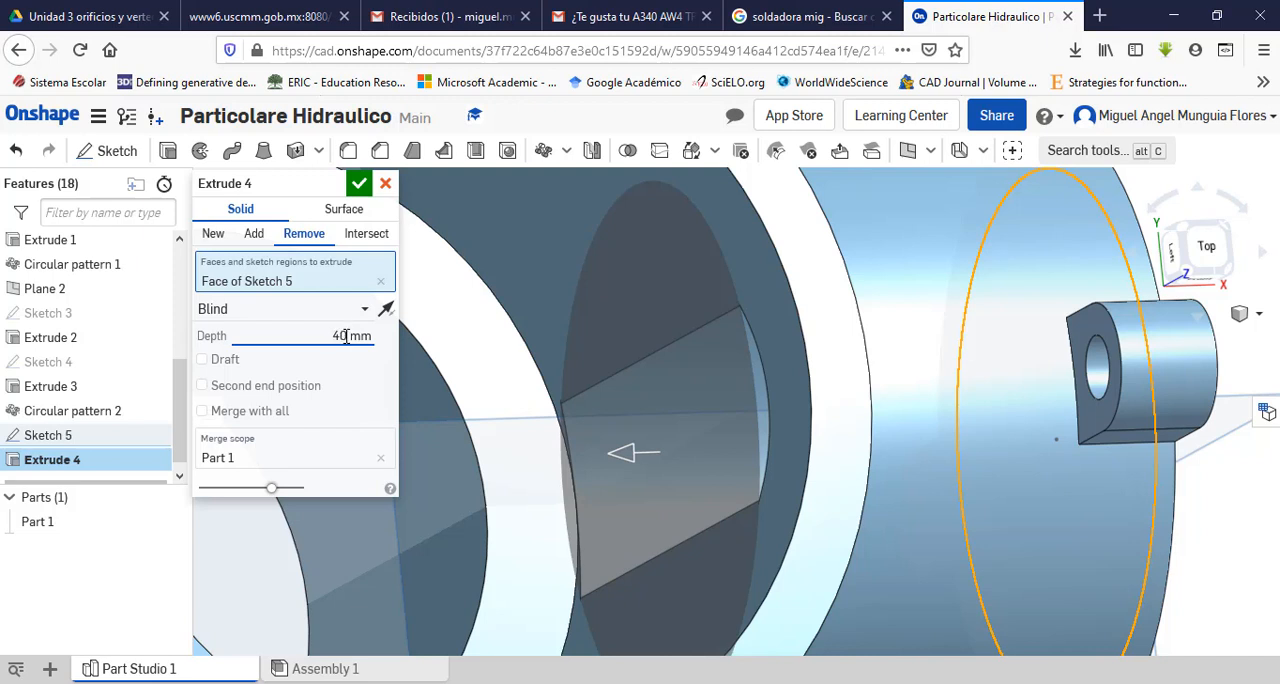
key("Return")
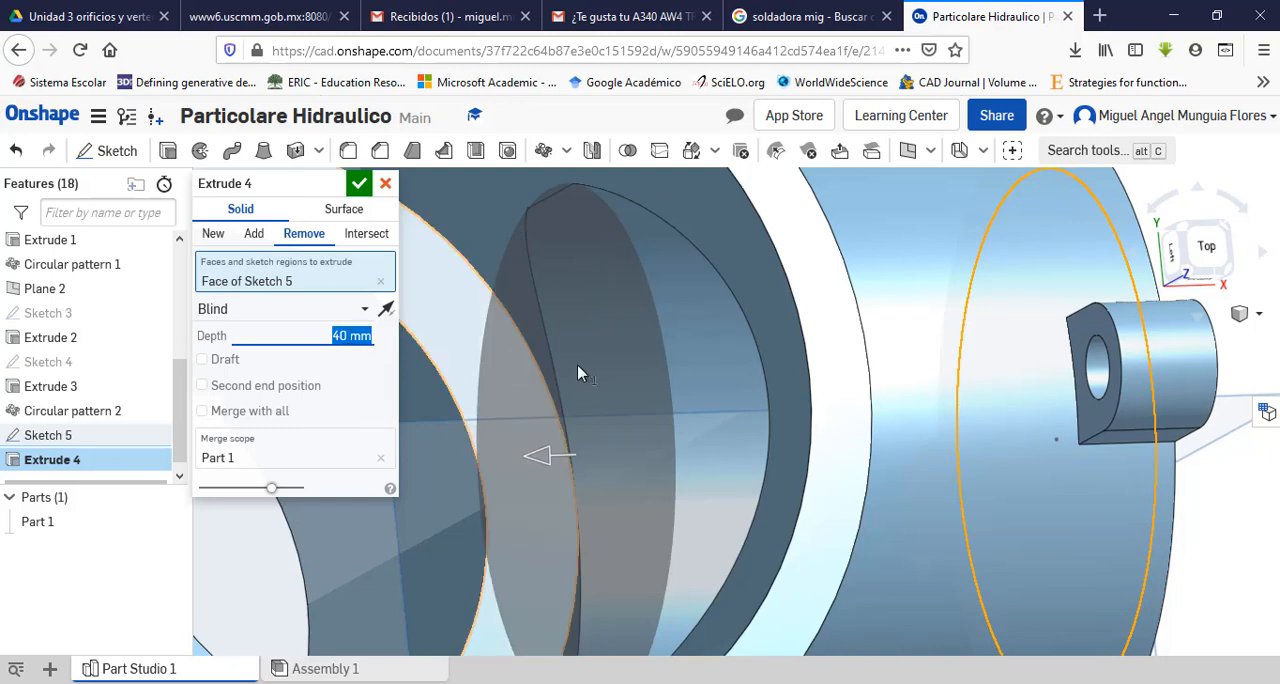
right_click_drag(577, 371, 727, 395)
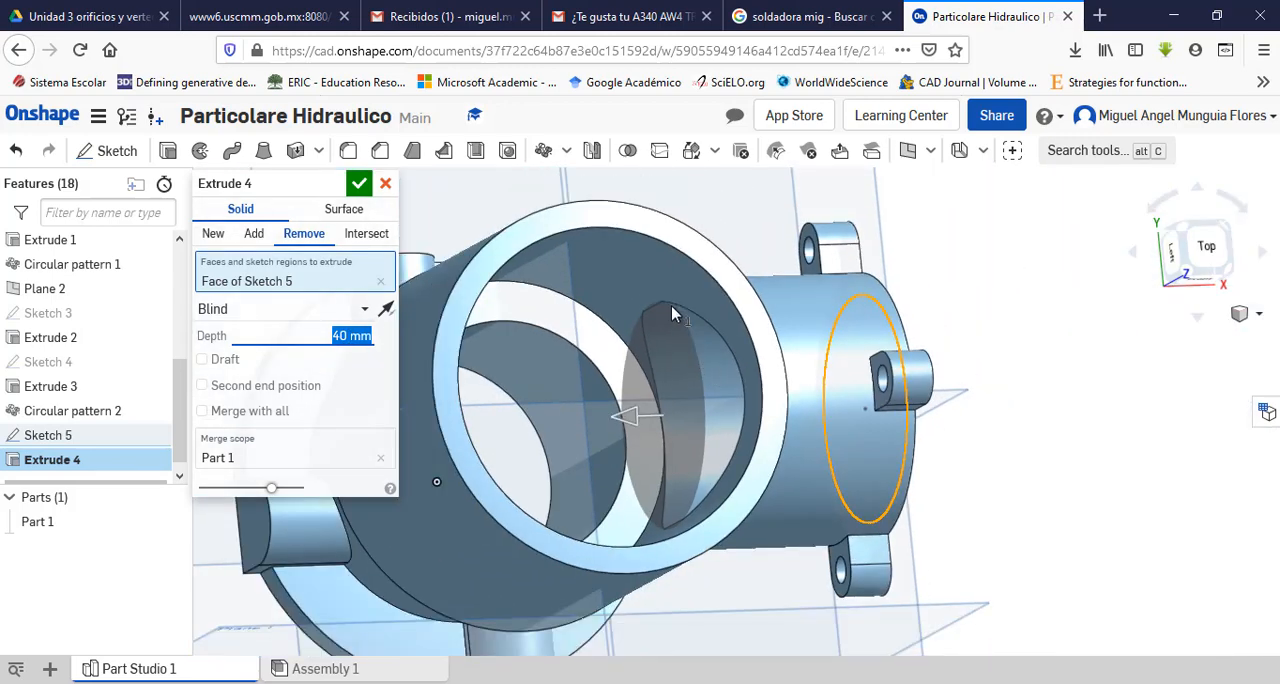
Step: Set the side port bore's cut depth to 45 mm and inspect the opening inside the main body
scroll(671, 305, "up", 5)
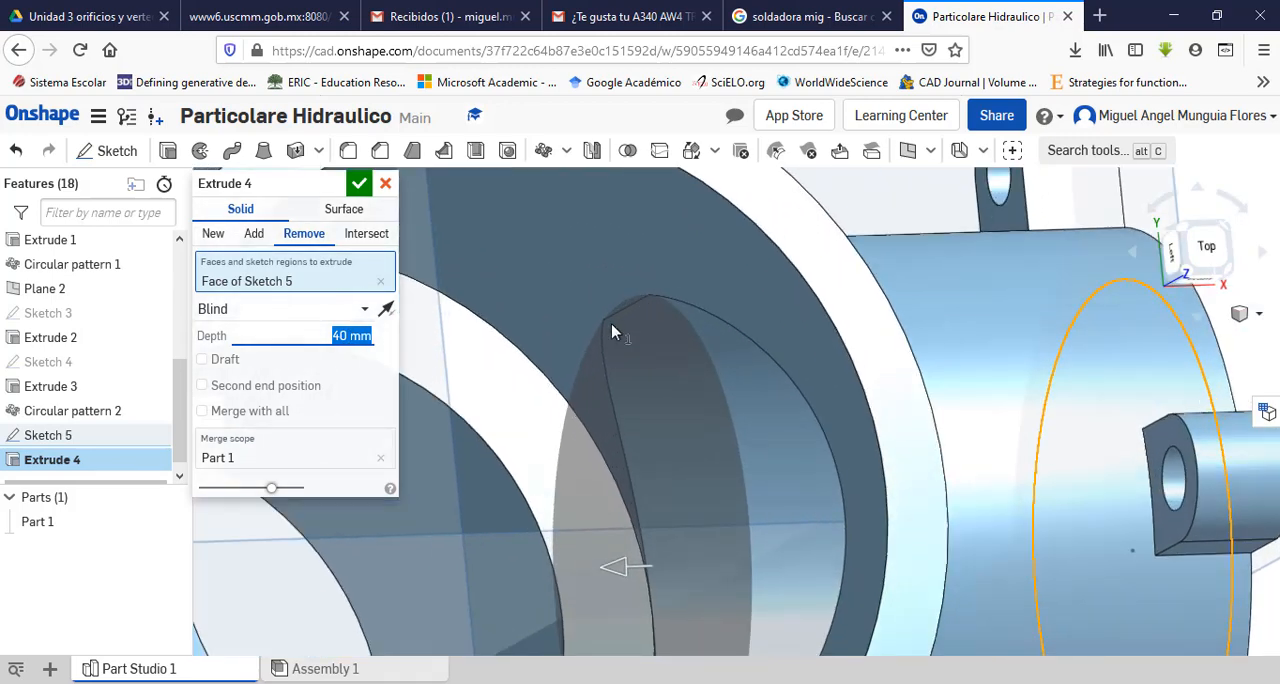
left_click(347, 336)
key("Return")
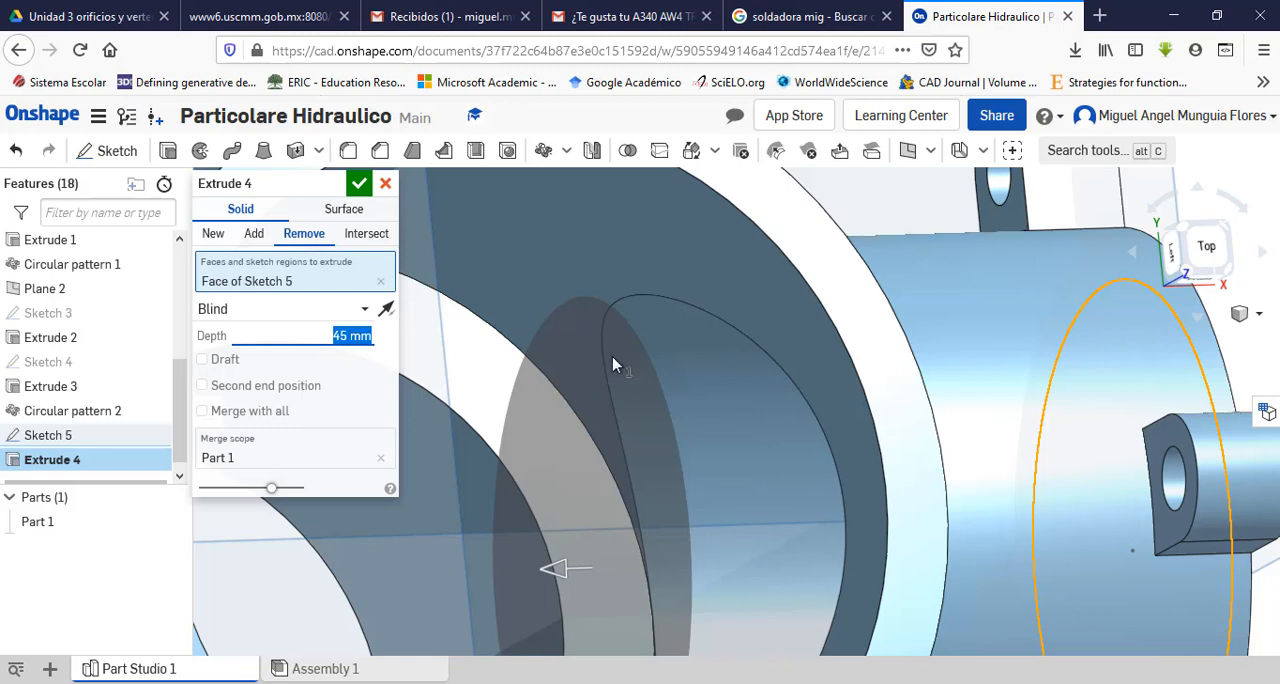
scroll(640, 398, "down", 5)
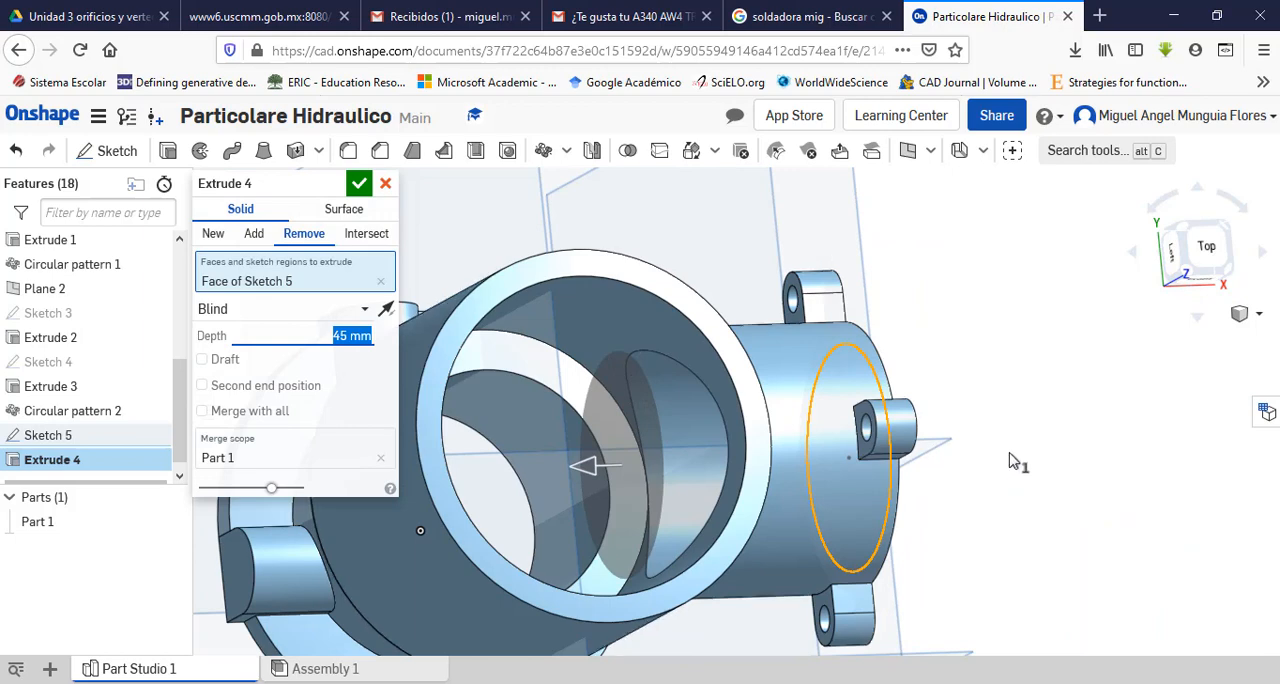
right_click_drag(1010, 460, 620, 410)
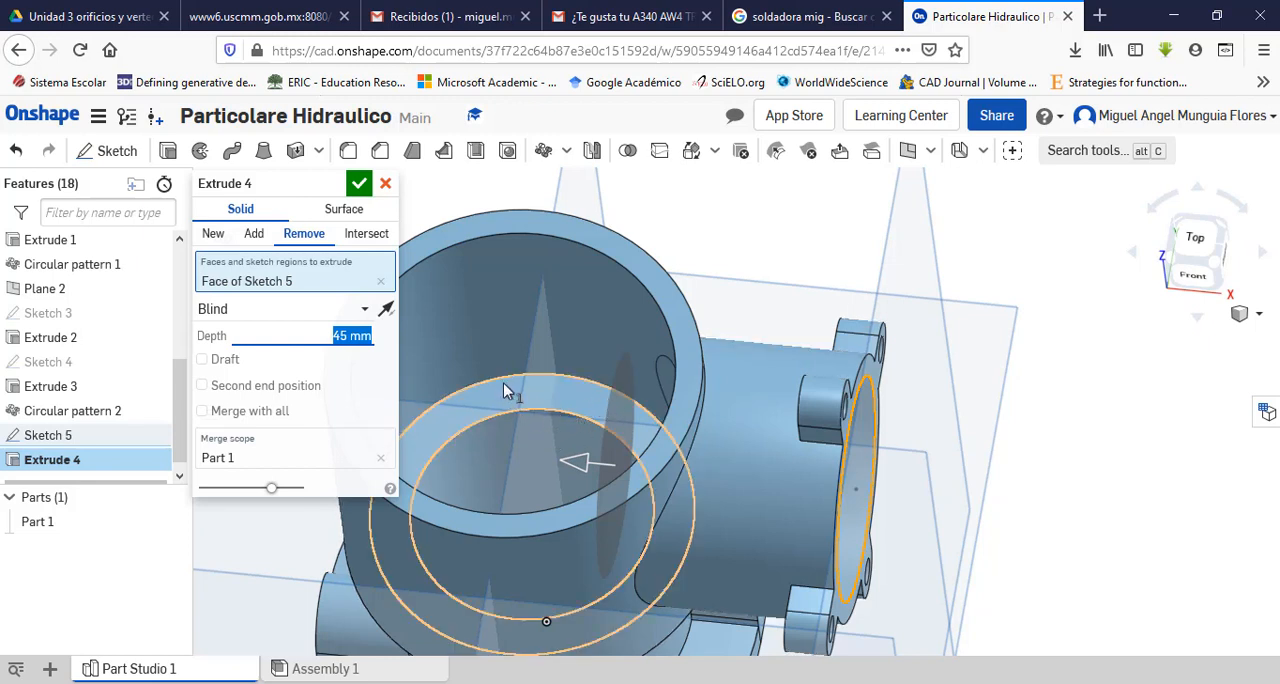
Step: Try the Up to next end type for the bore cut, check its opening, and return to Blind
left_click(367, 313)
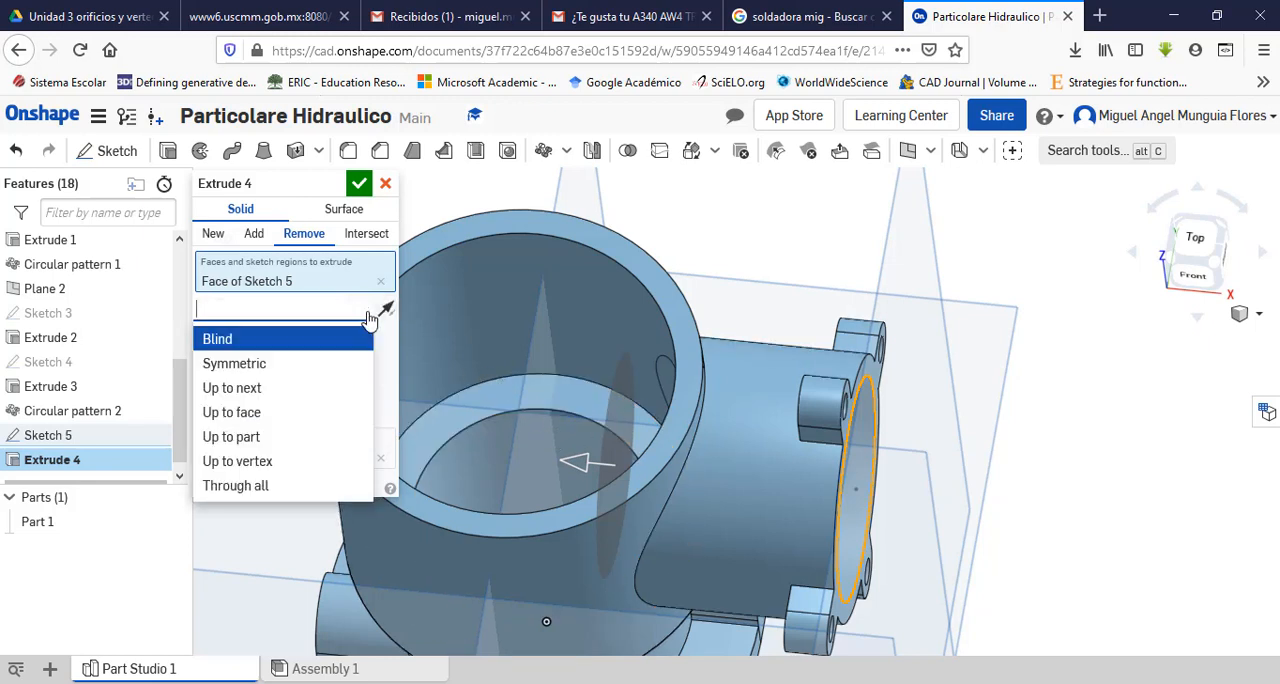
left_click(244, 390)
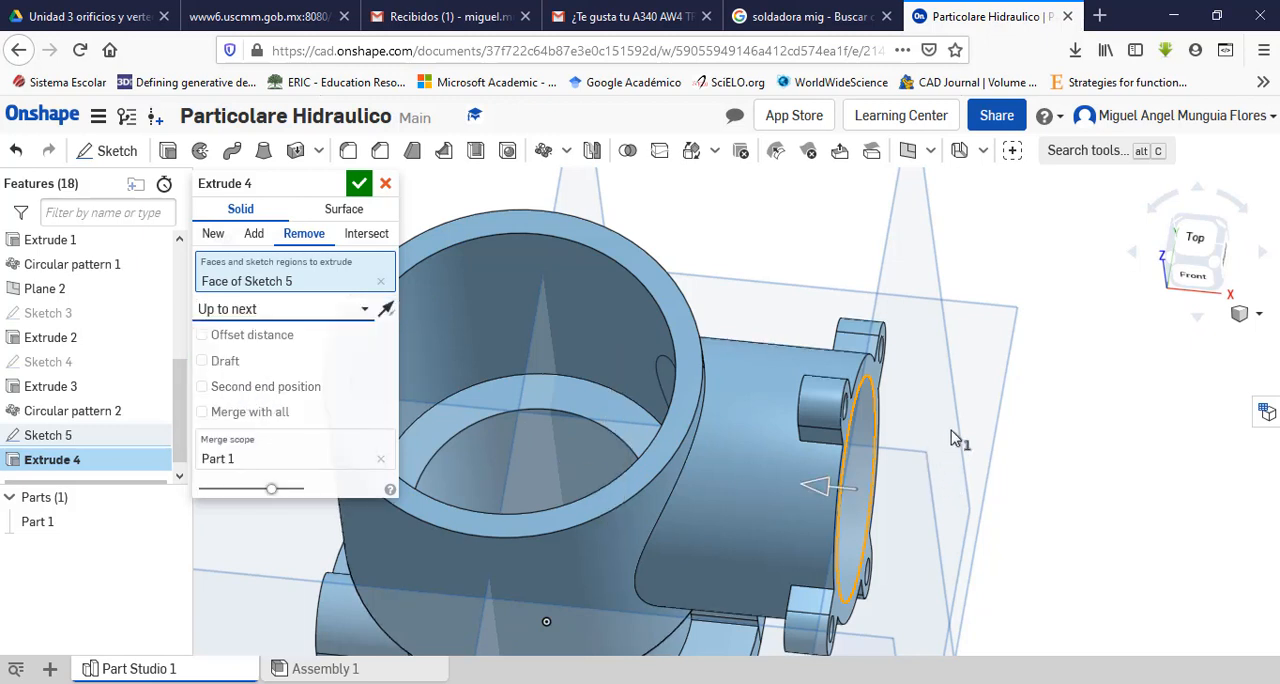
right_click_drag(998, 478, 1027, 494)
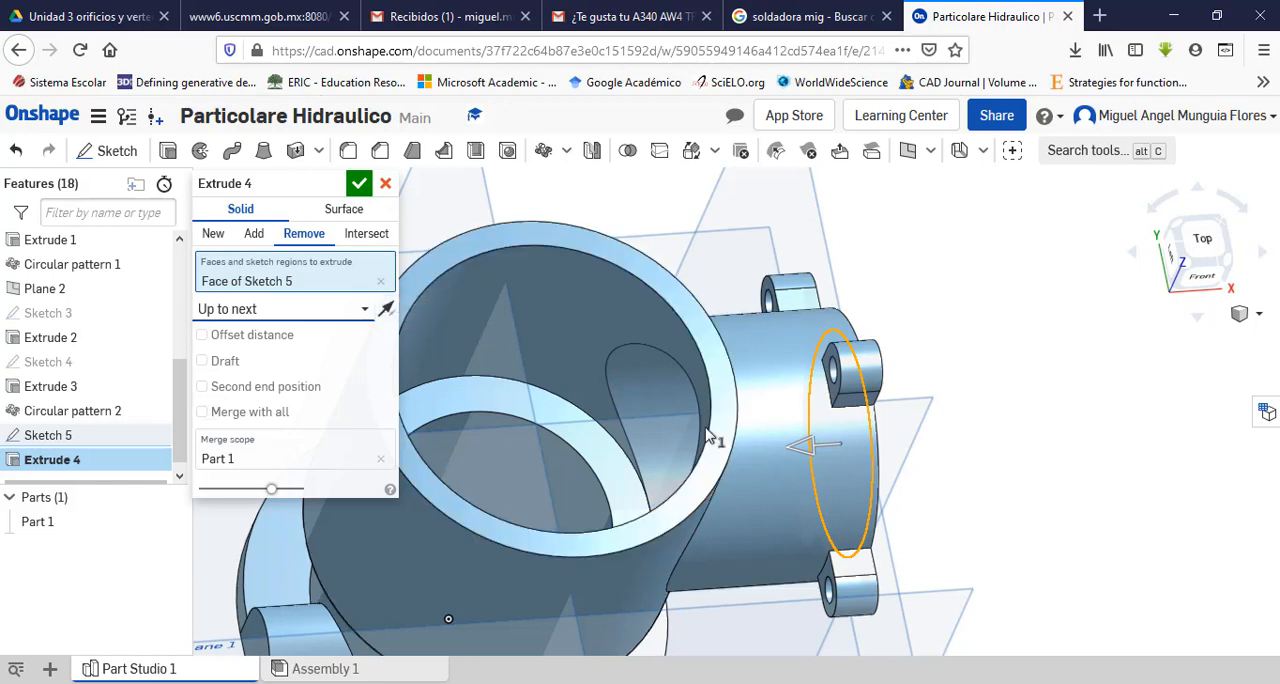
left_click(357, 314)
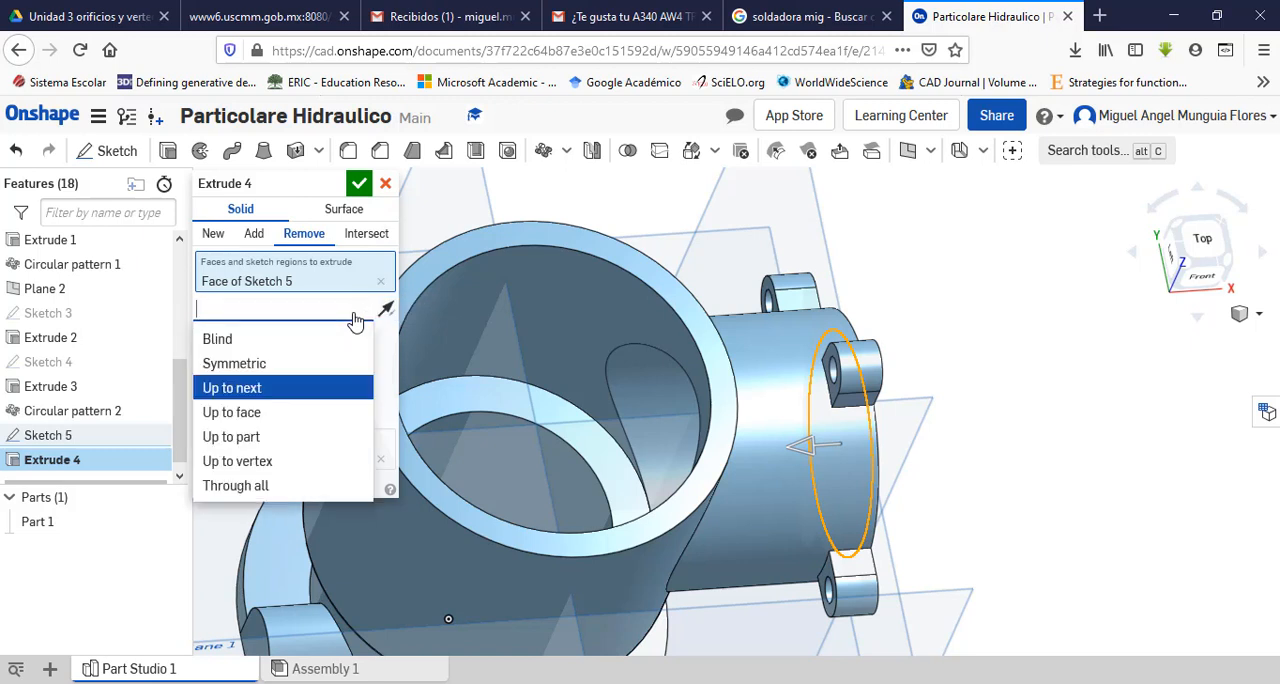
left_click(302, 340)
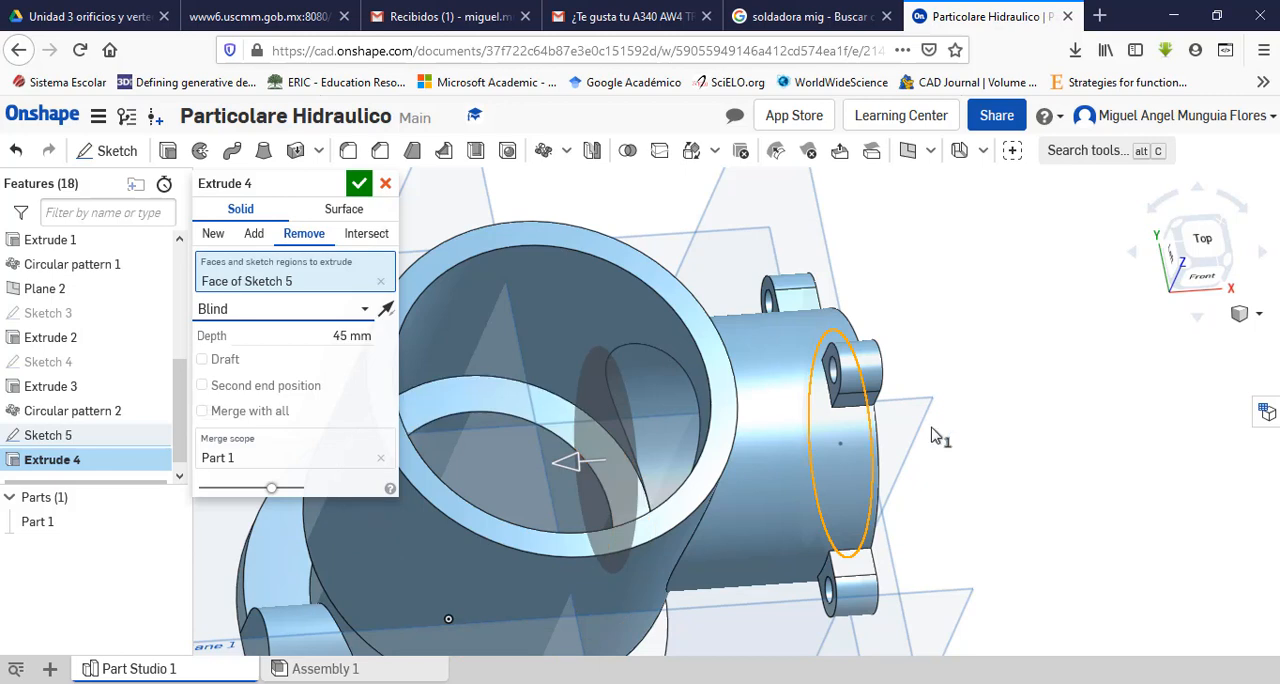
Step: Recheck the side port in the PDF section view, and set the bore cut's blind depth to 62 mm in Onshape
scroll(935, 435, "up", 3)
scroll(935, 435, "down", 5)
scroll(775, 412, "up", 3)
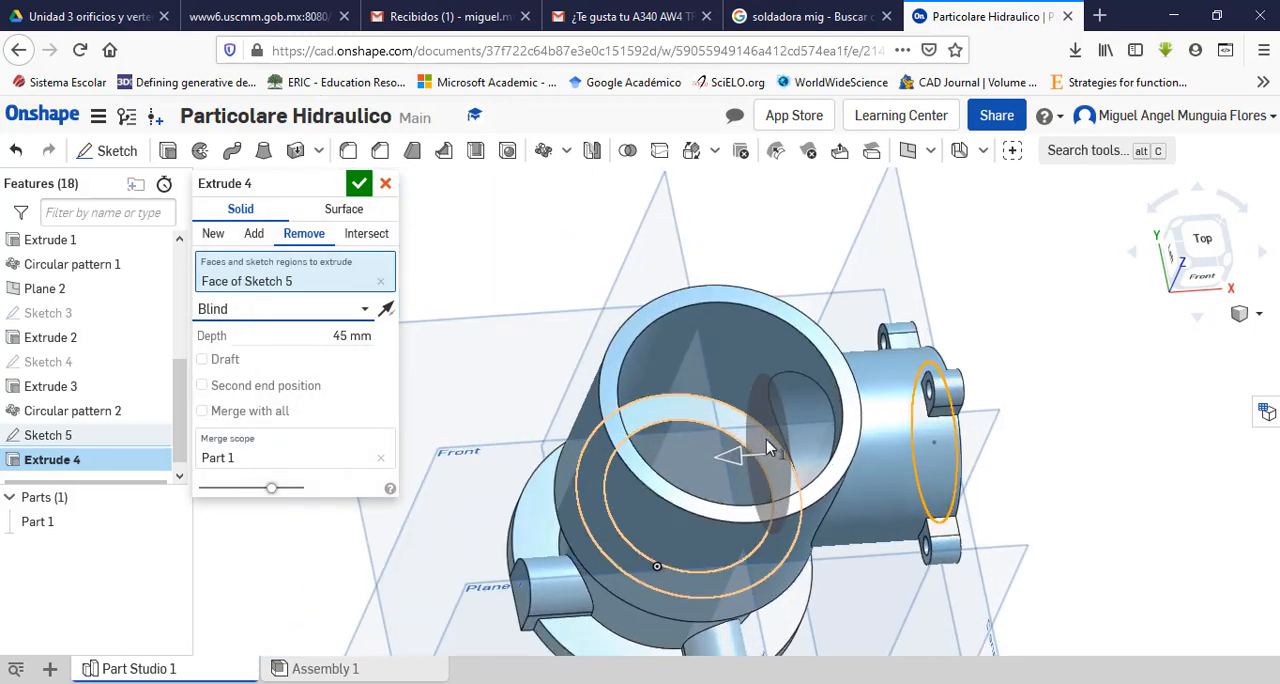
key("alt+Tab")
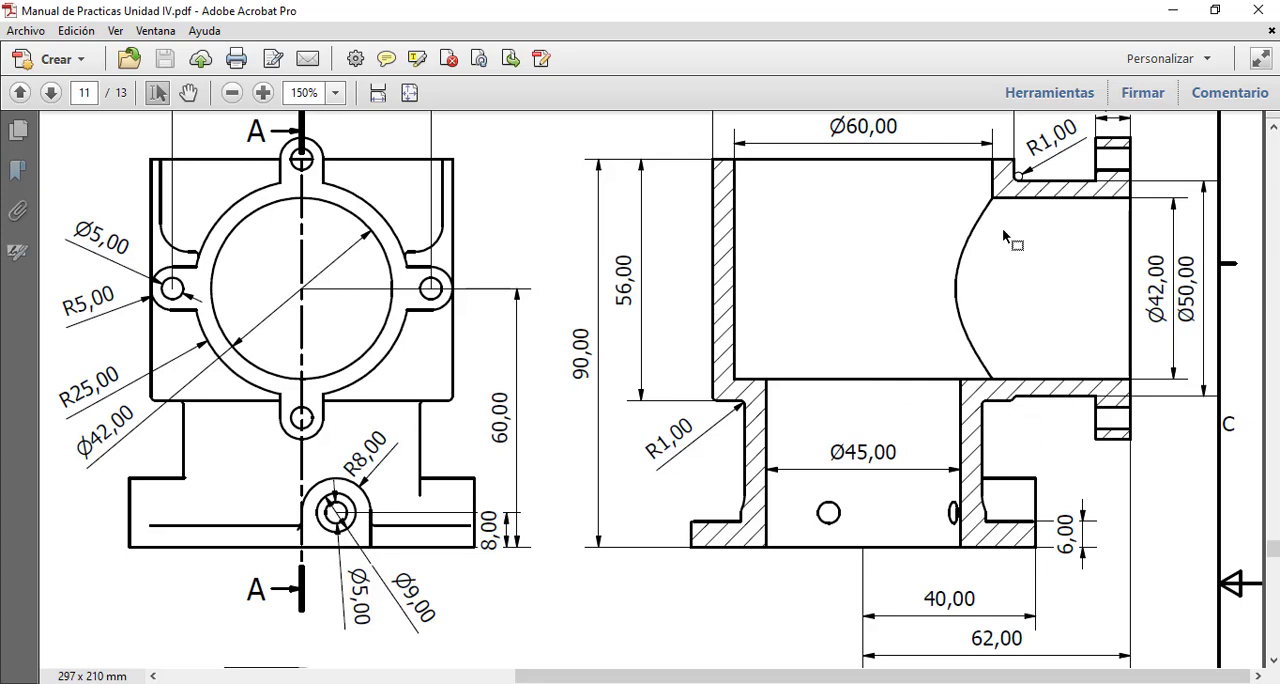
key("alt+Tab")
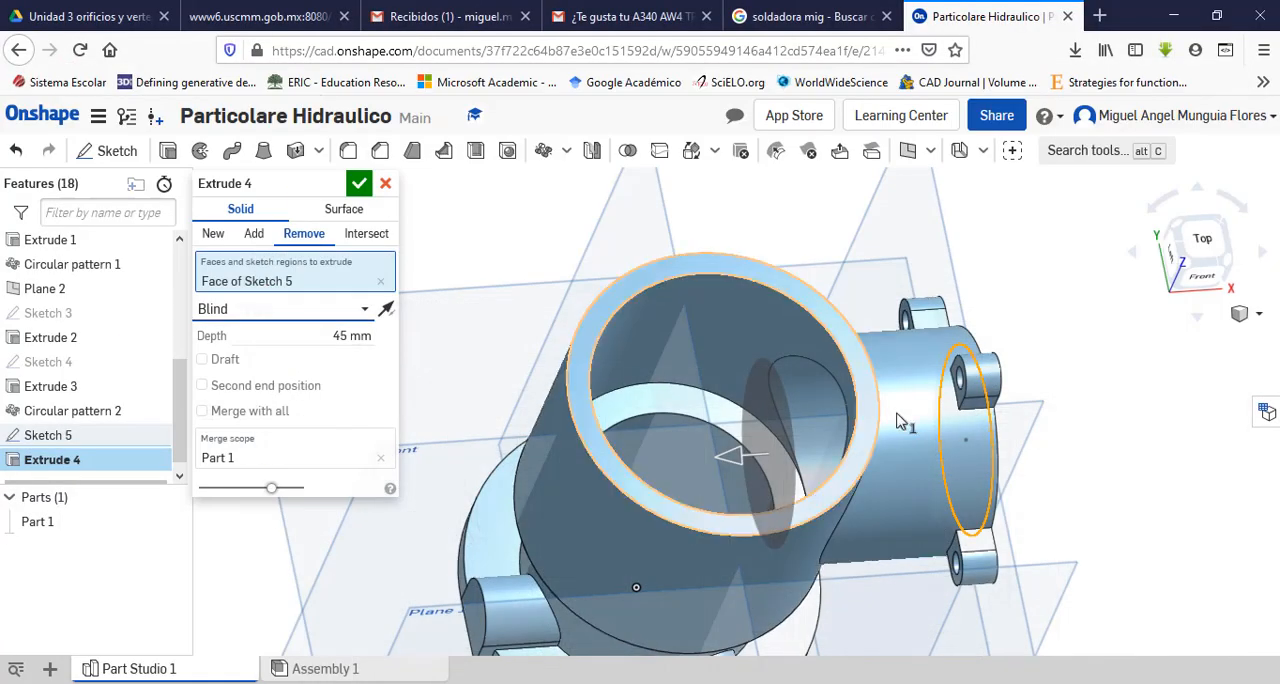
left_click(352, 337)
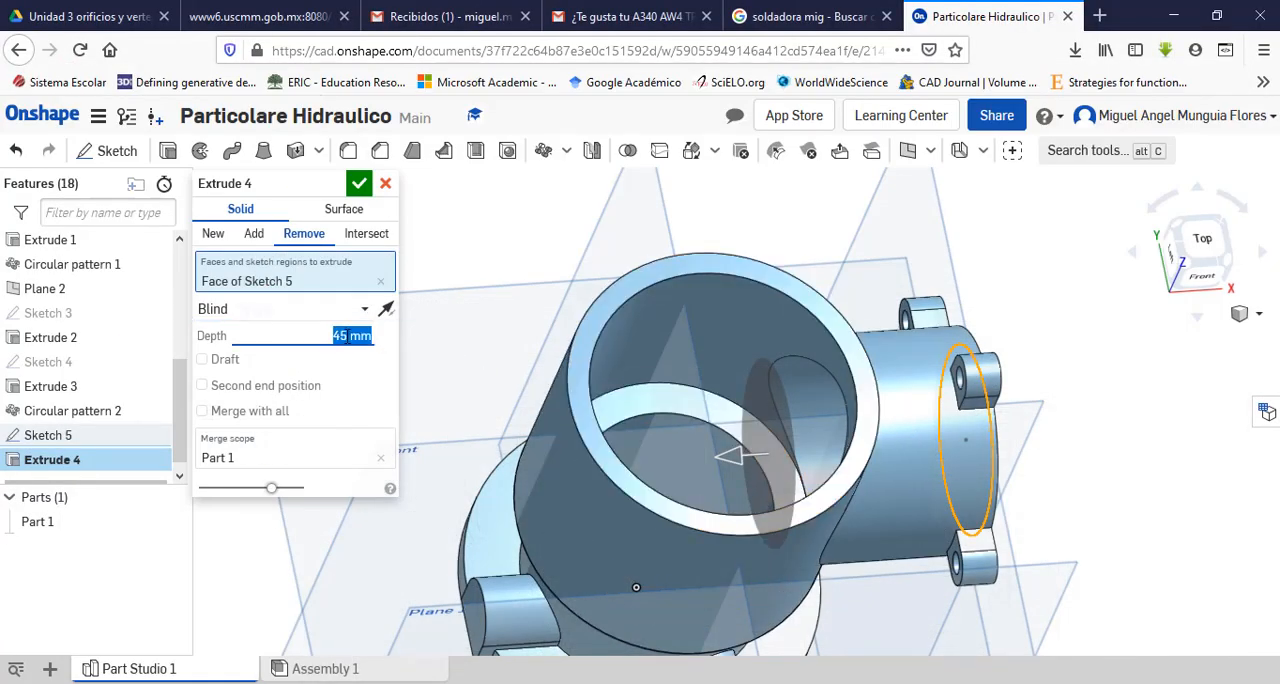
type("62")
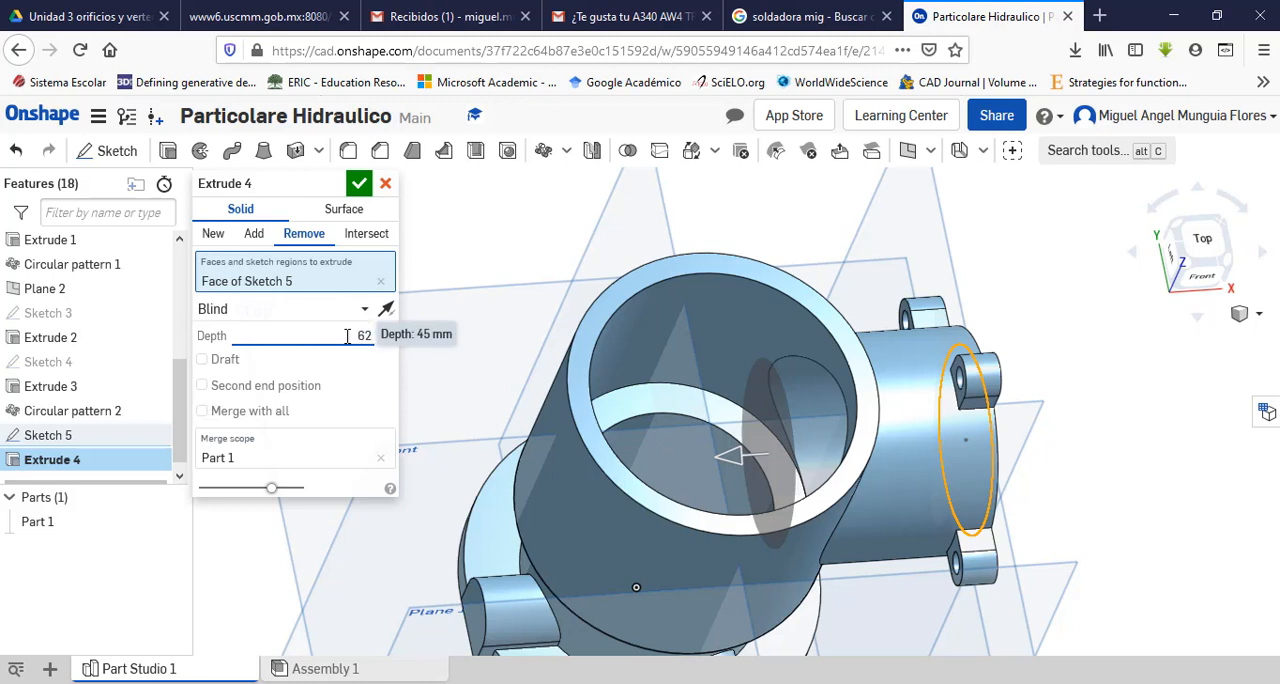
key("Return")
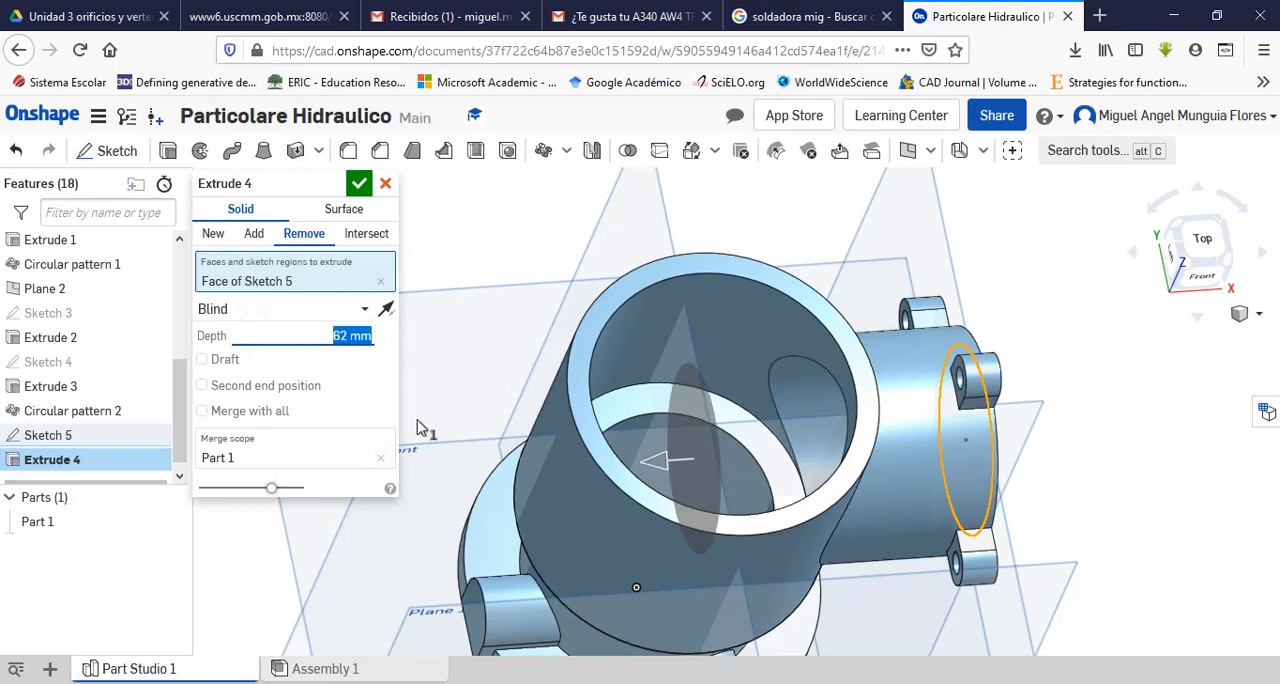
Step: Try the bore cut as Through all, and as Up to face using the main body's inner cylindrical wall
left_click(366, 310)
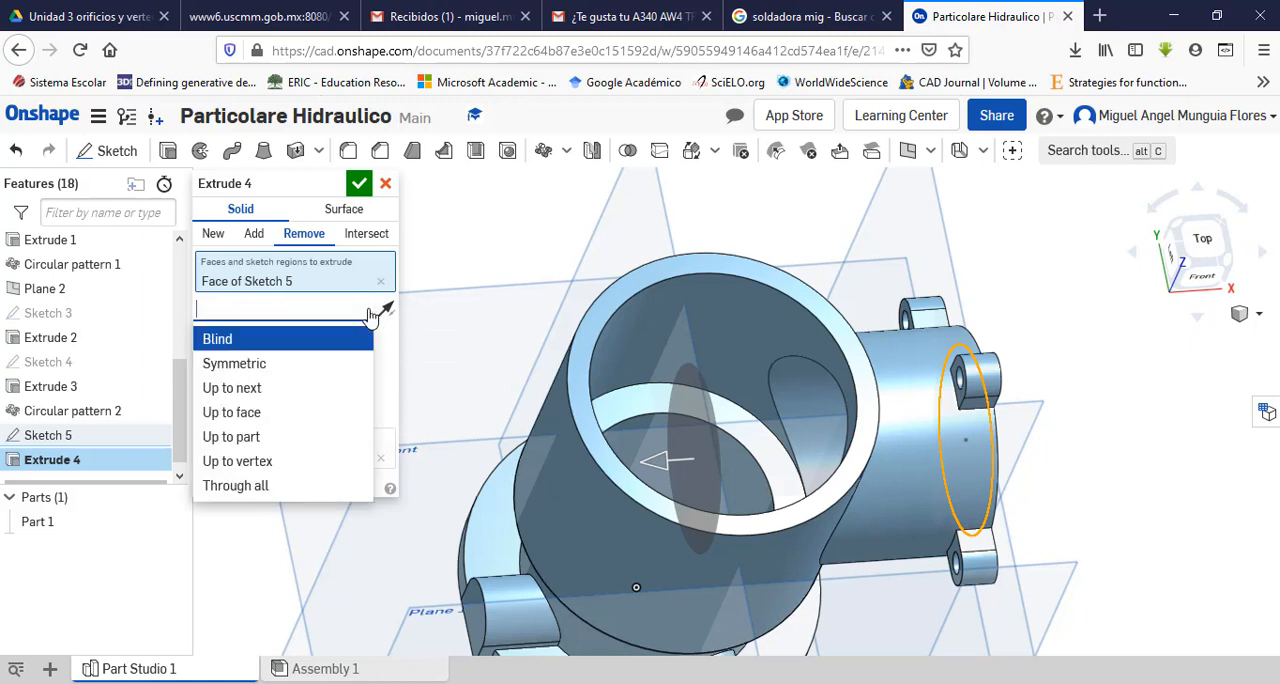
left_click(279, 488)
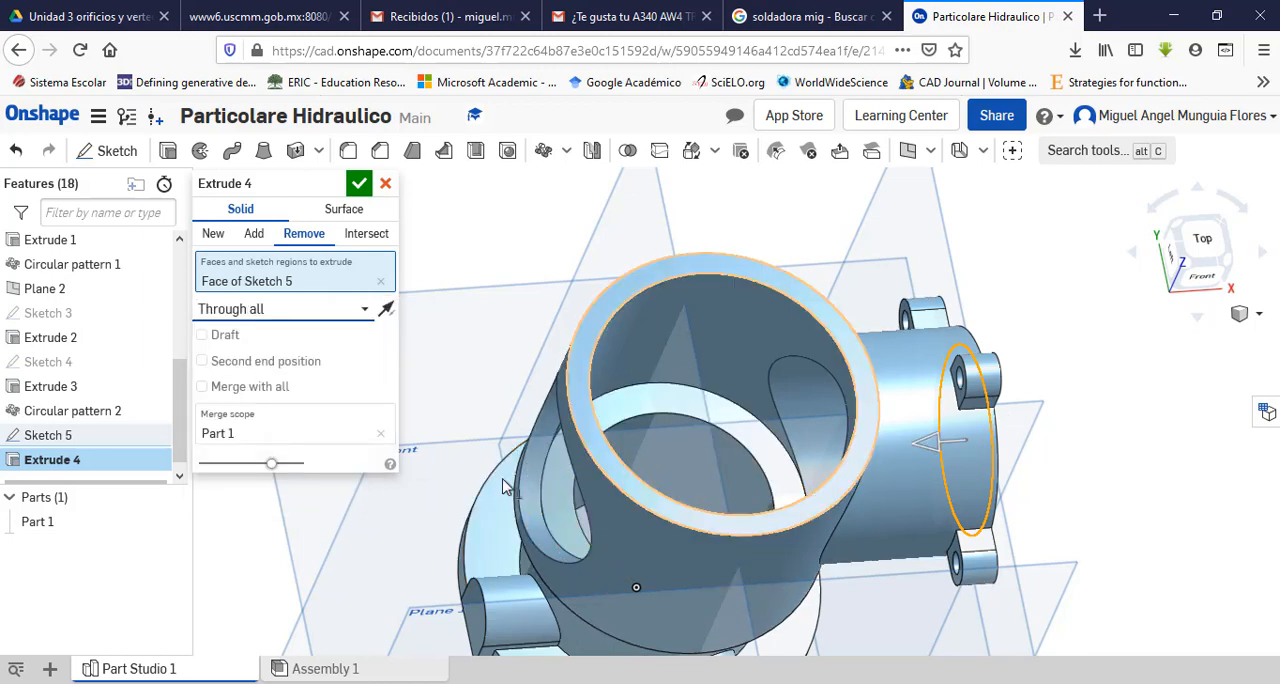
left_click(368, 311)
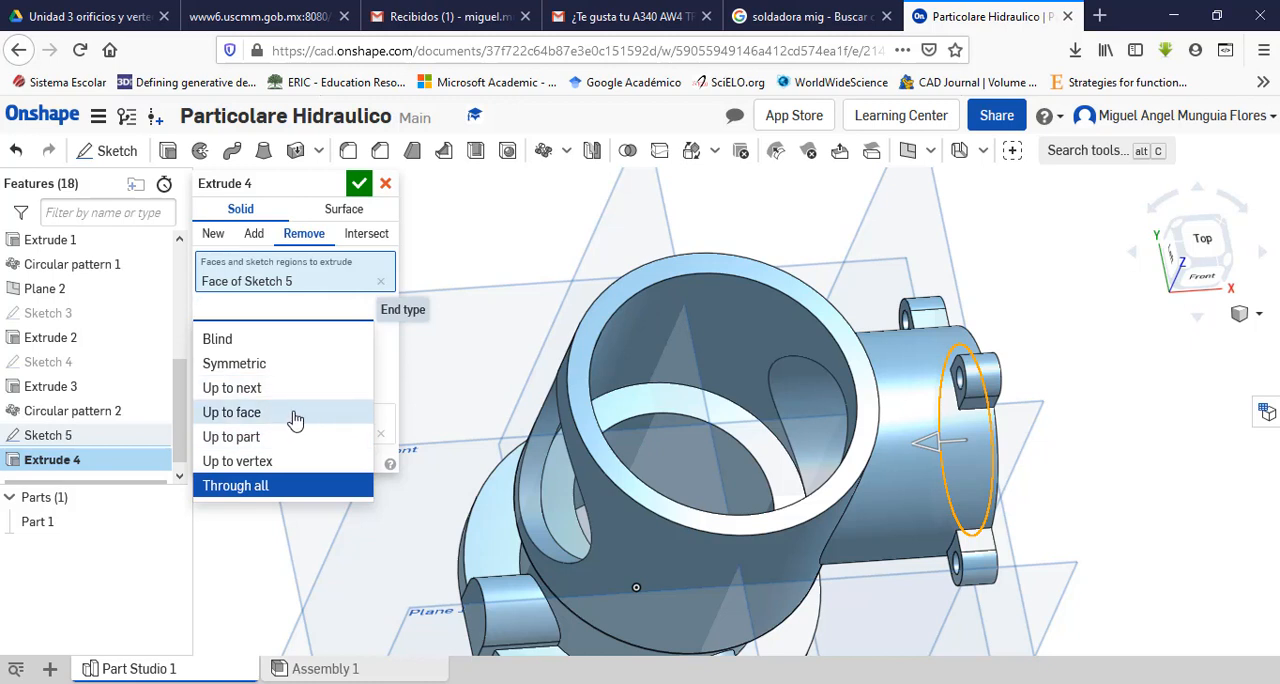
left_click(236, 414)
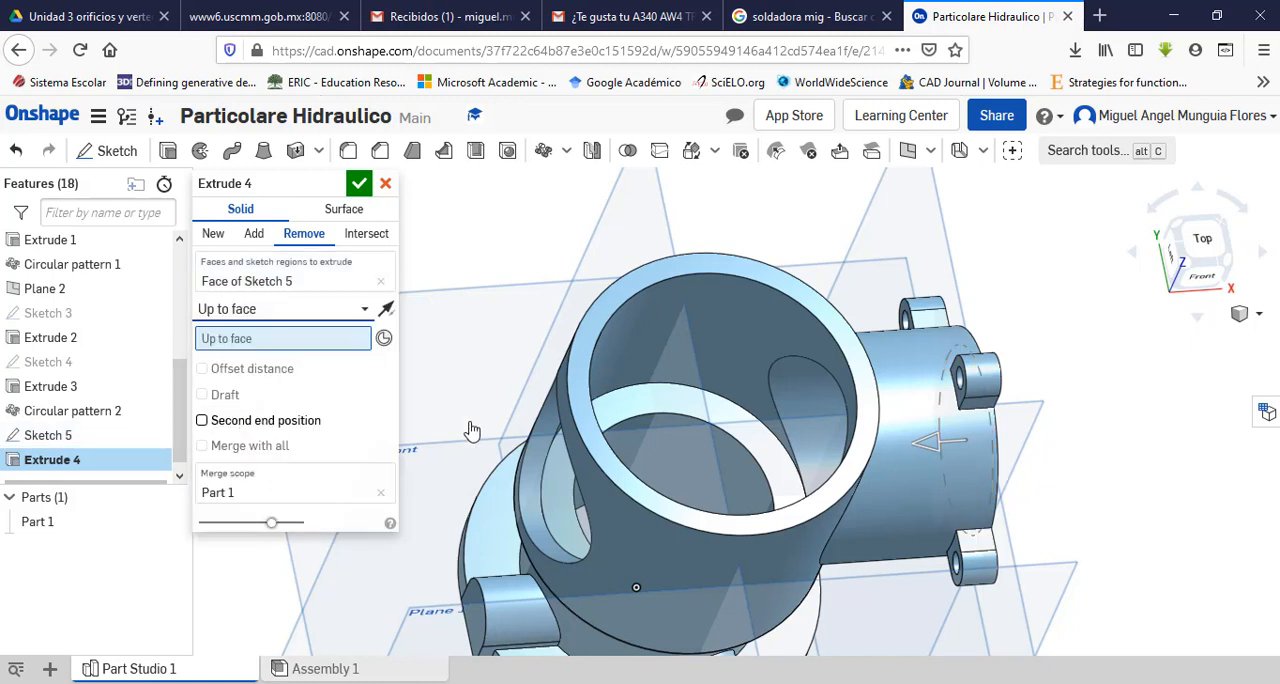
left_click(788, 360)
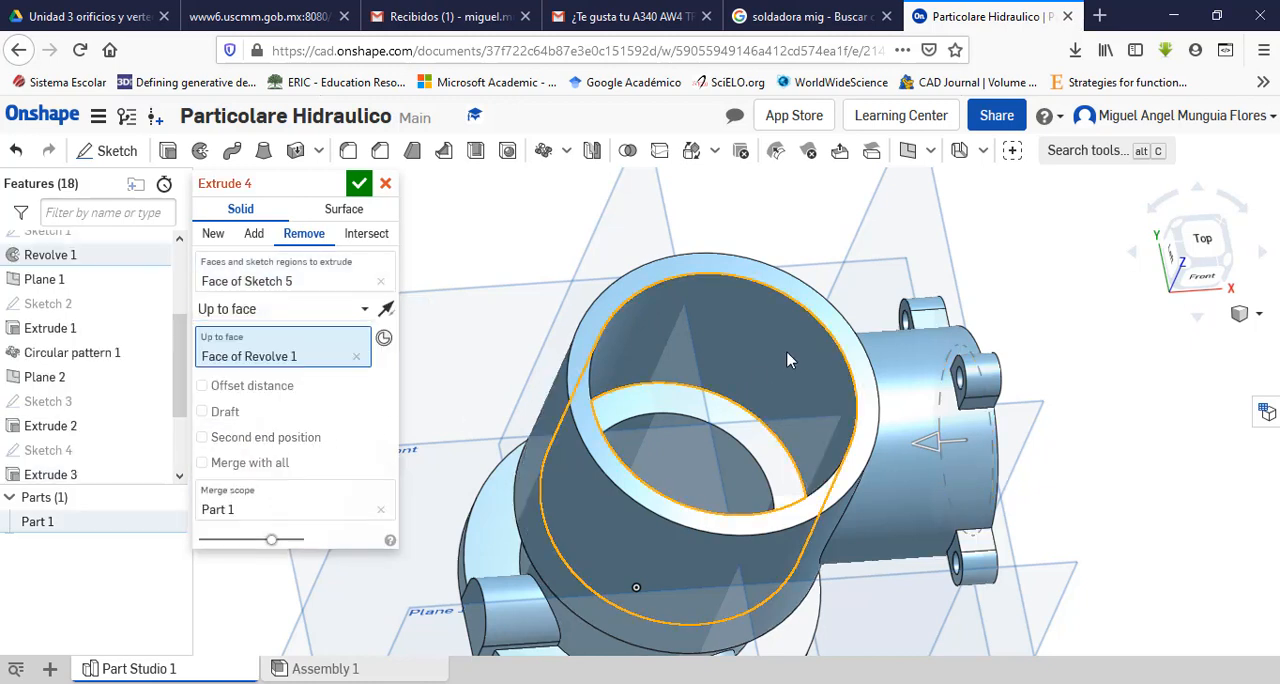
Step: Return the bore cut's end type to Blind with a 62 mm depth and accept the extrude
left_click(357, 316)
left_click(291, 344)
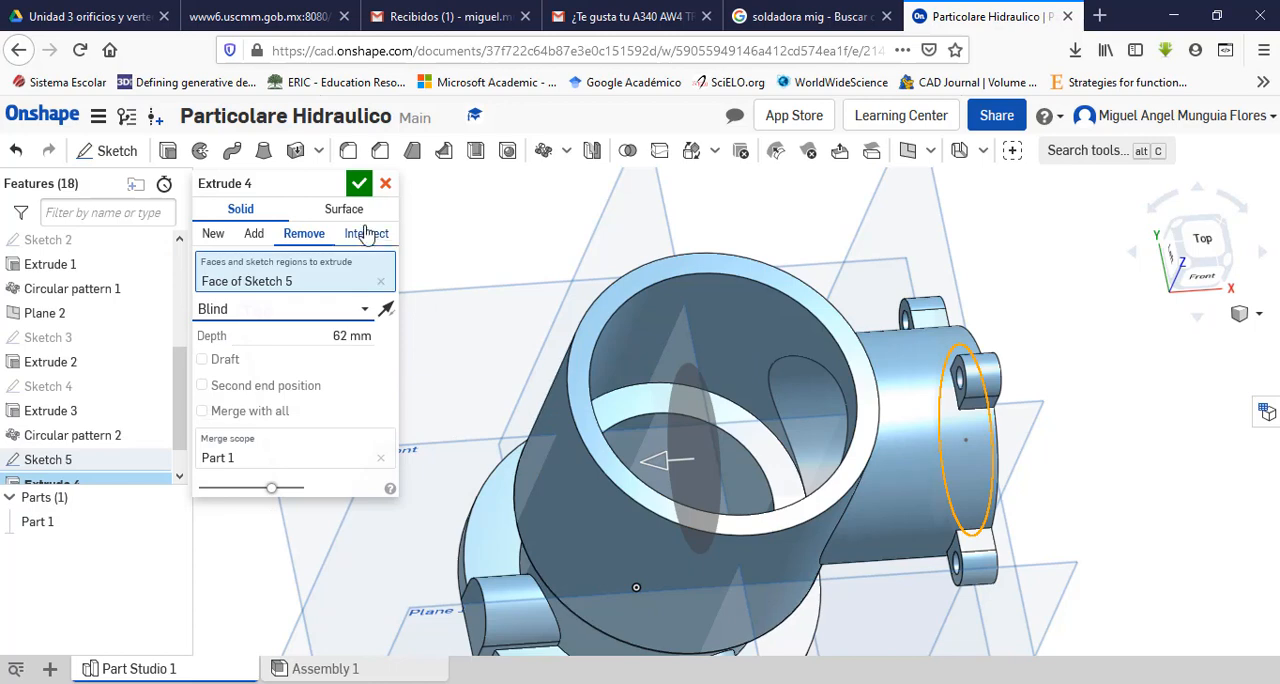
left_click(363, 188)
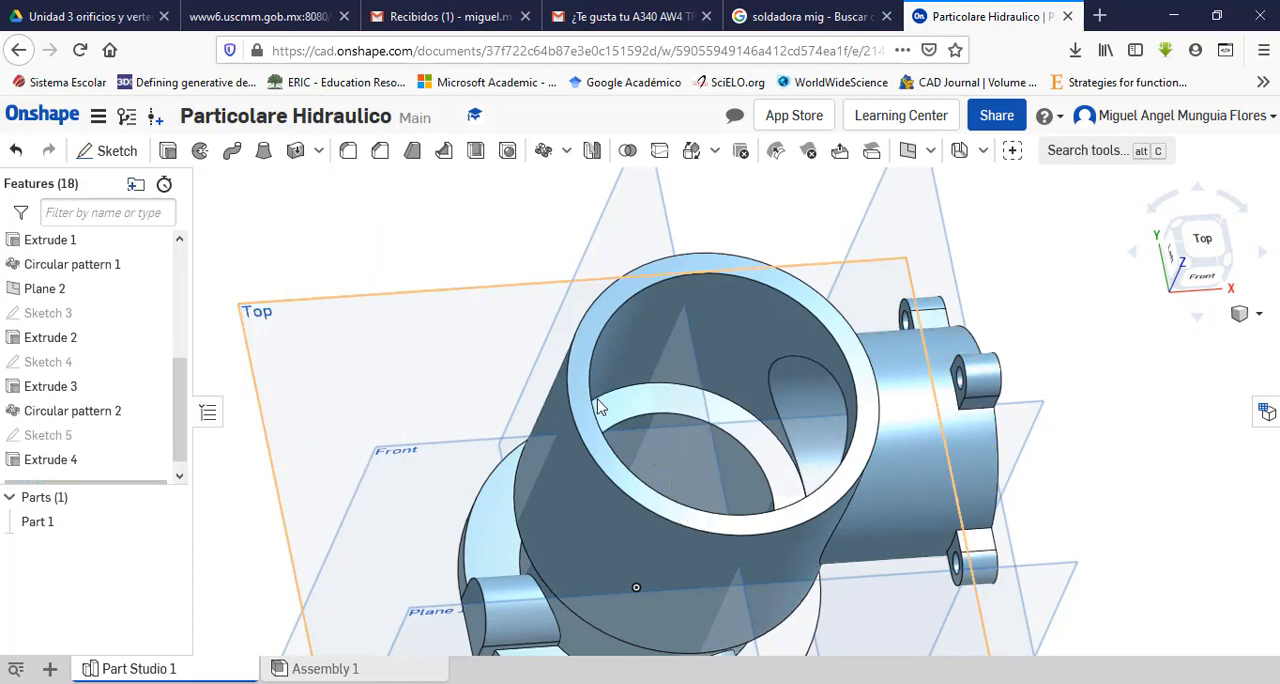
Step: Inspect the bored side port from several angles, and examine the base lug's hole diameters, height and depth in the PDF drawing
scroll(597, 406, "up", 3)
scroll(597, 406, "down", 5)
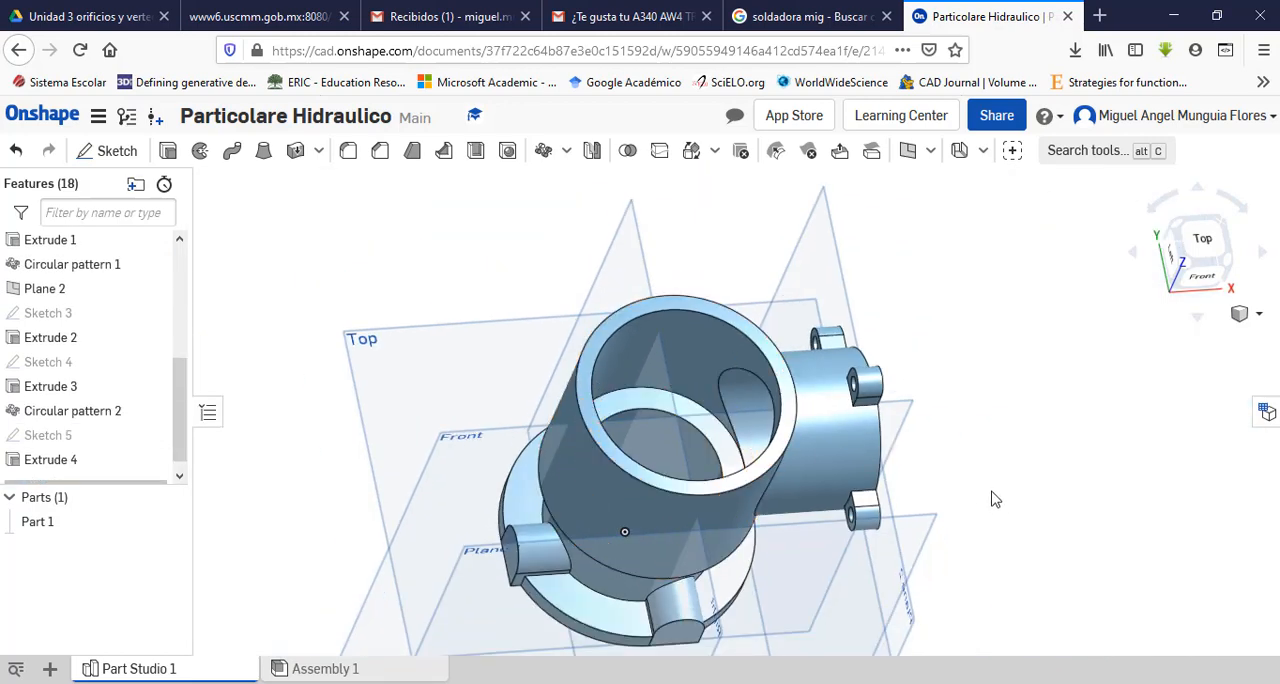
right_click_drag(991, 497, 897, 479)
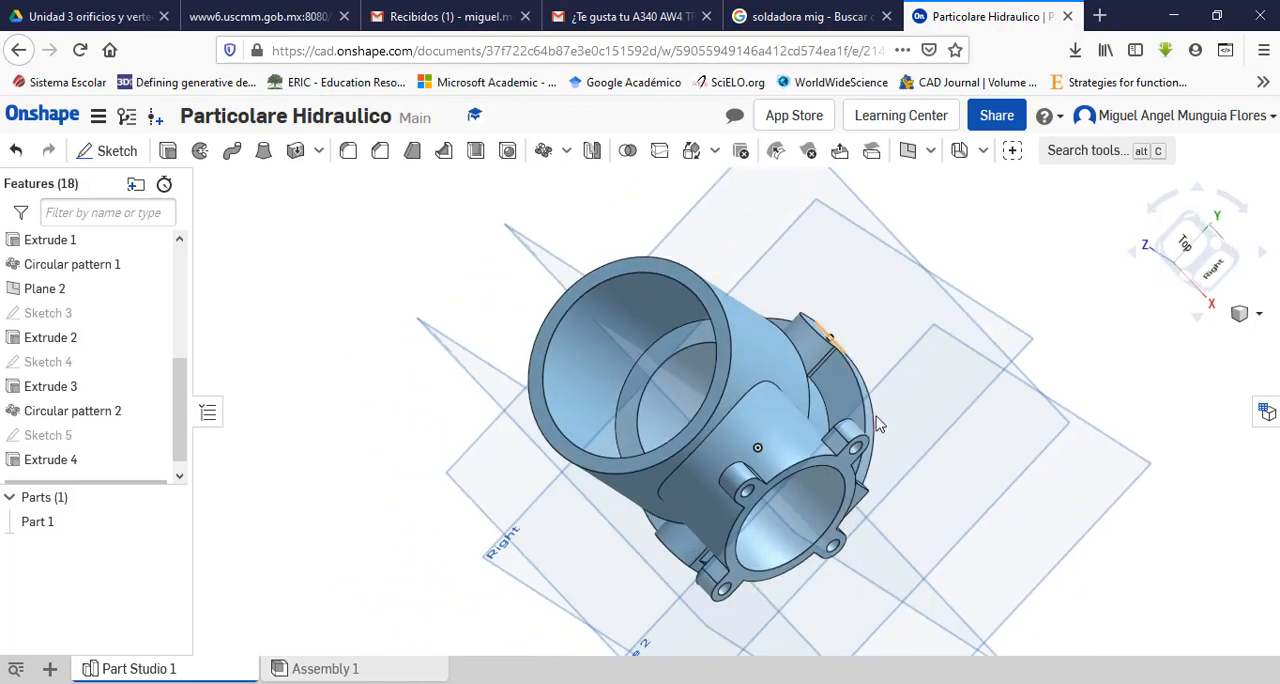
right_click_drag(877, 424, 850, 500)
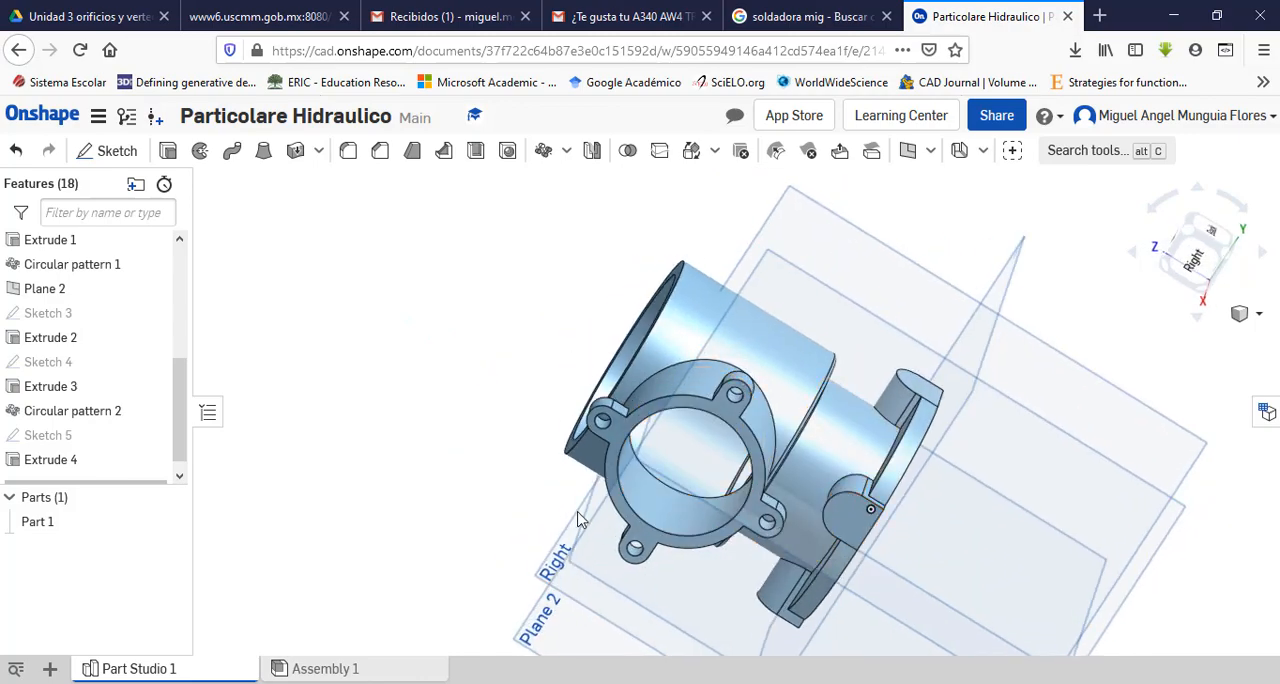
right_click_drag(578, 513, 657, 477)
key("alt+Tab")
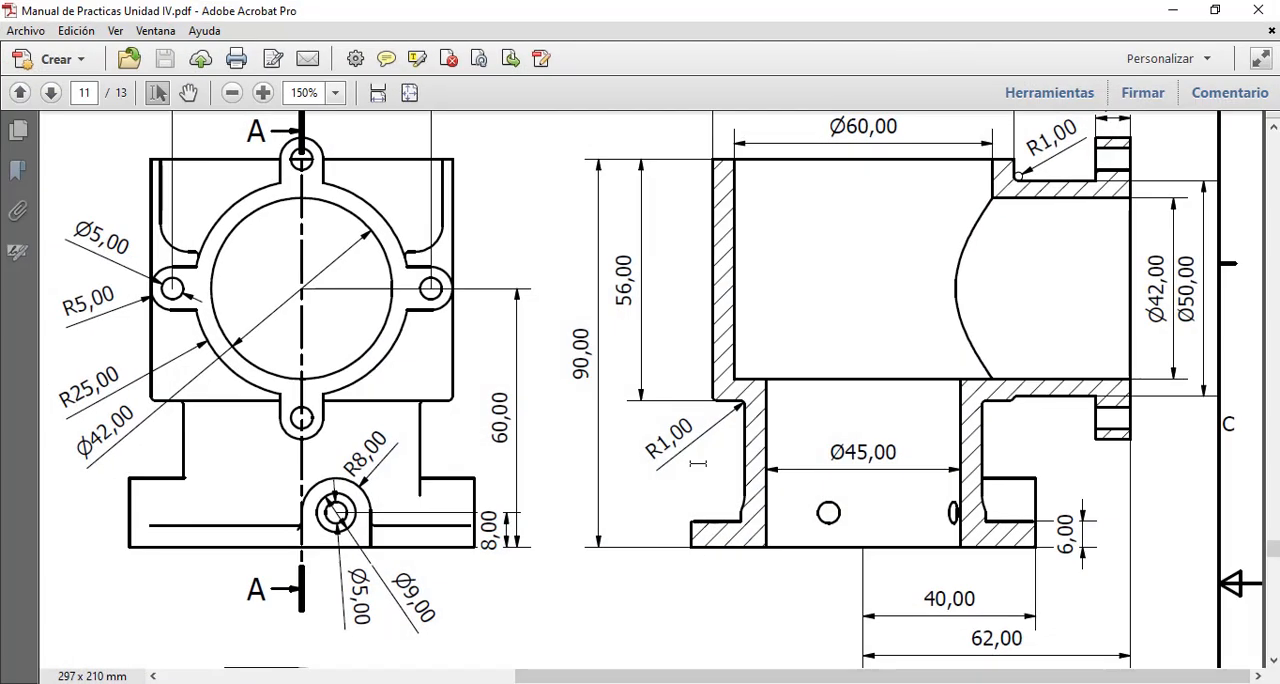
scroll(697, 462, "down", 9)
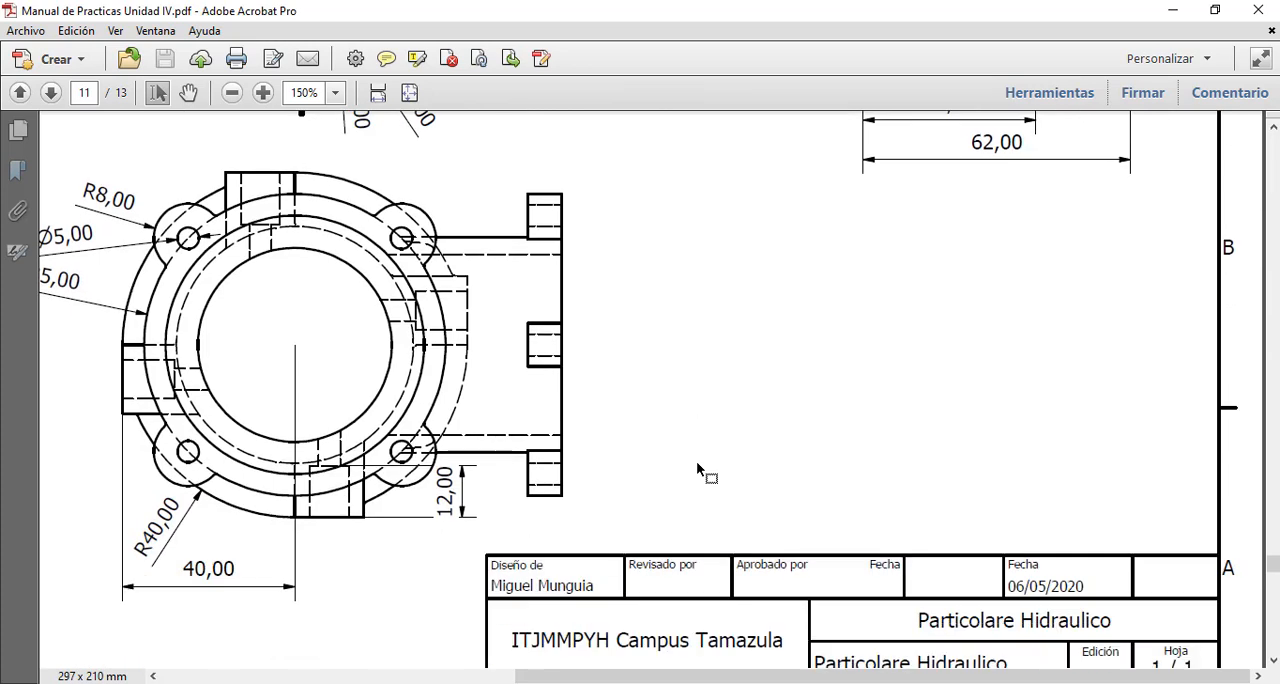
scroll(329, 544, "up", 1)
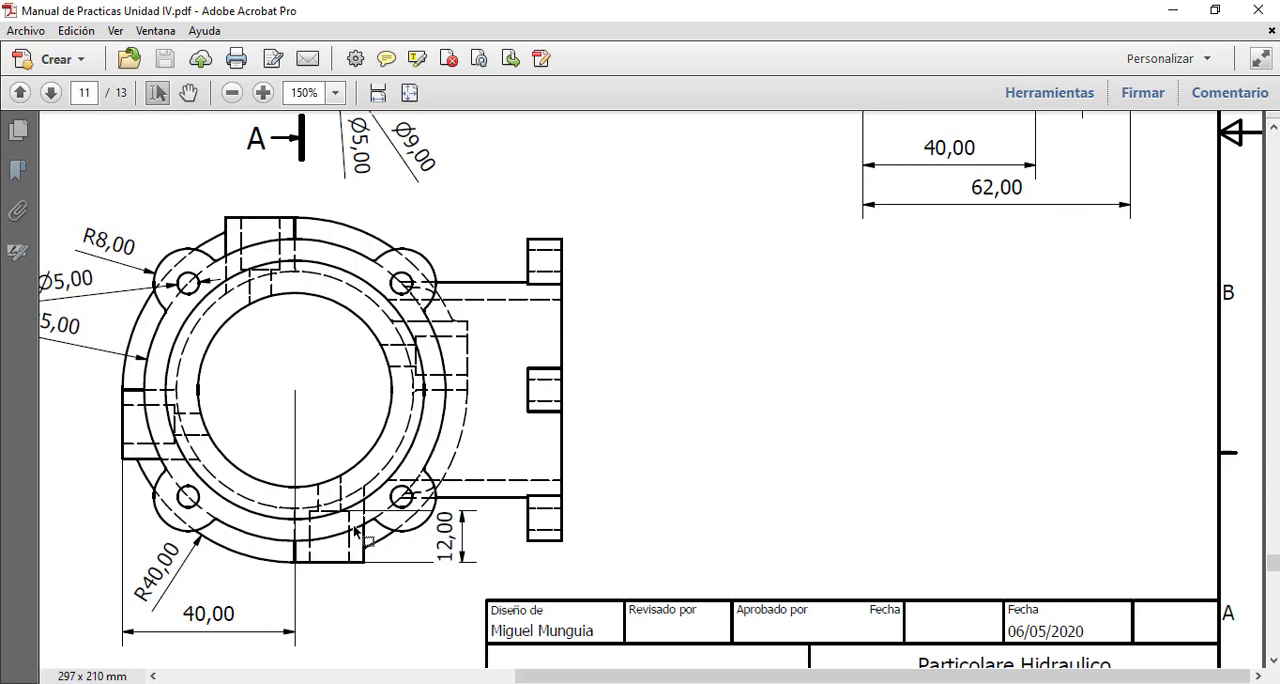
scroll(385, 557, "up", 3)
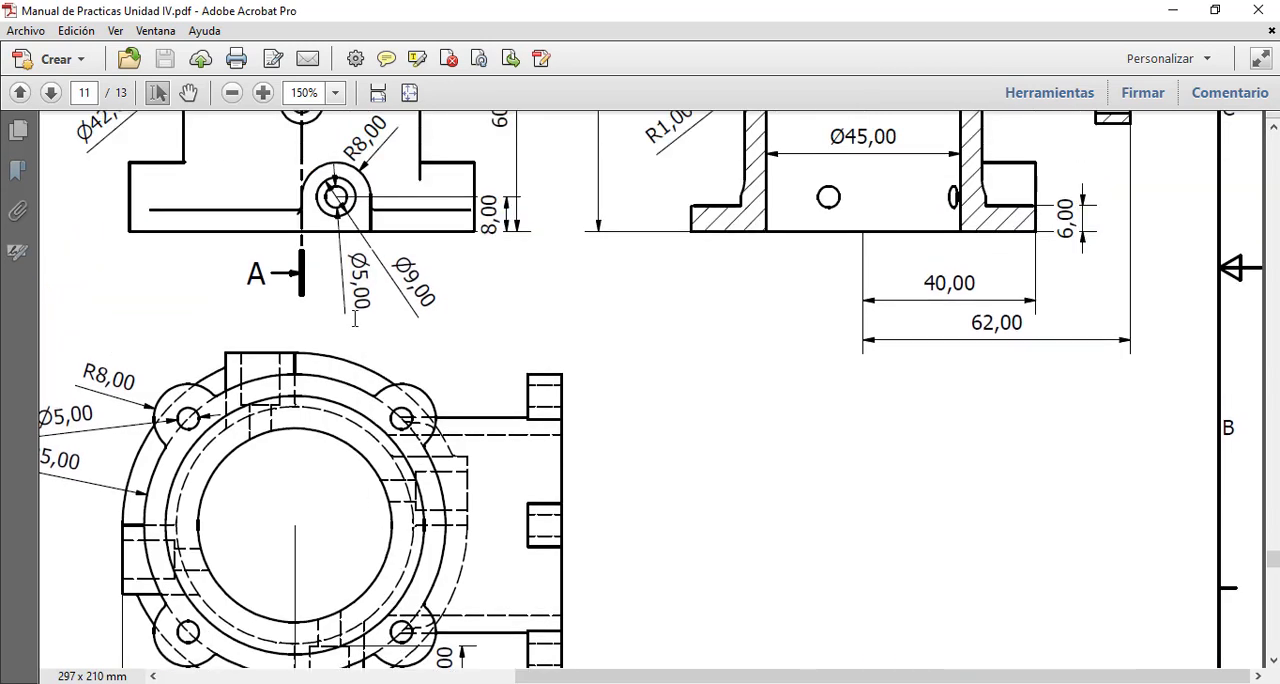
scroll(433, 397, "down", 3)
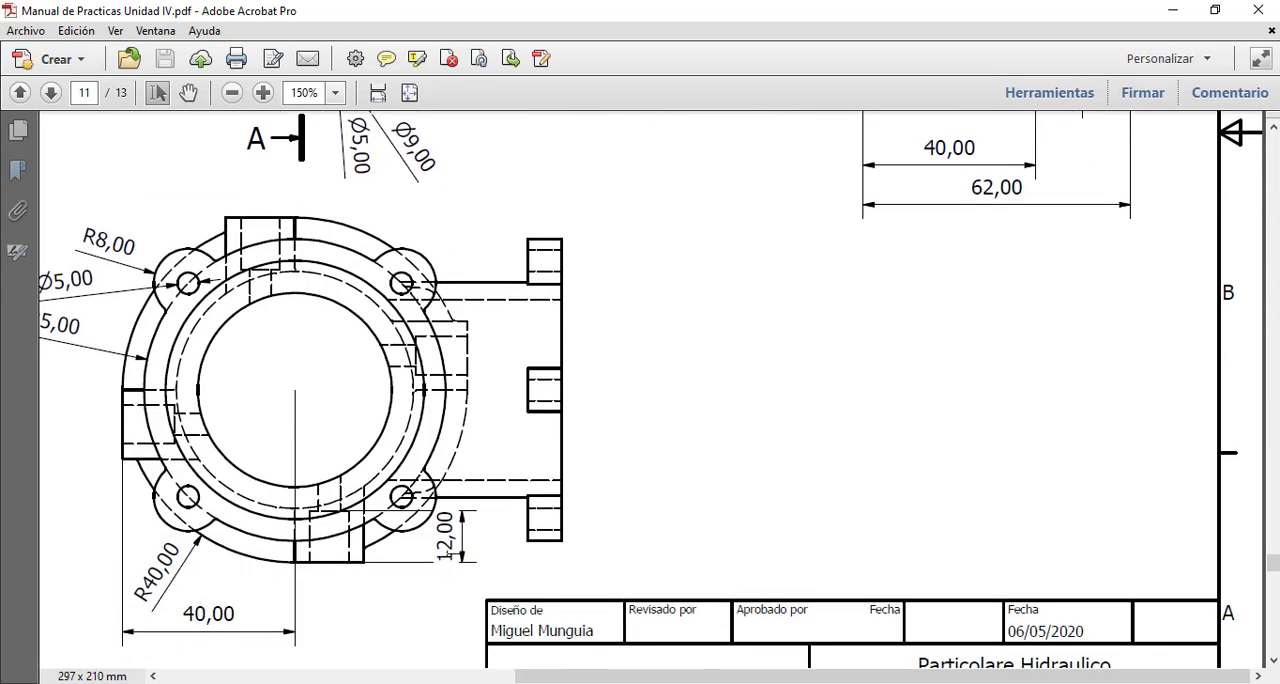
scroll(396, 461, "up", 4)
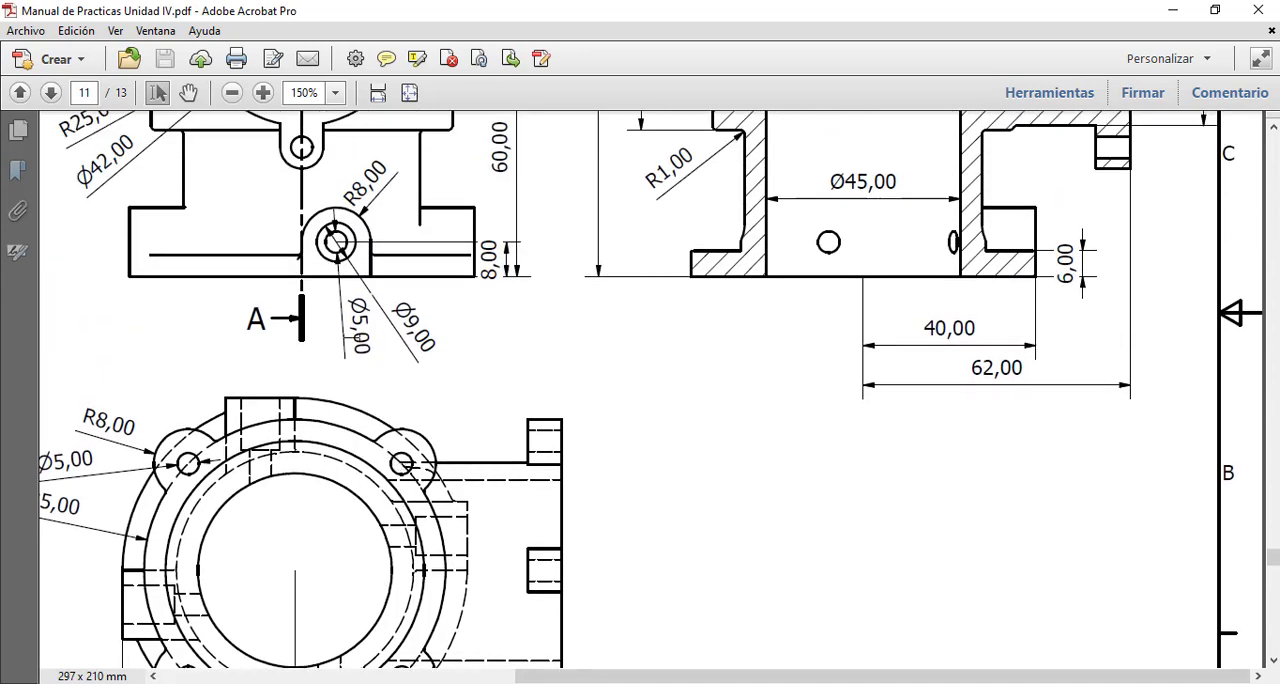
scroll(350, 272, "down", 3)
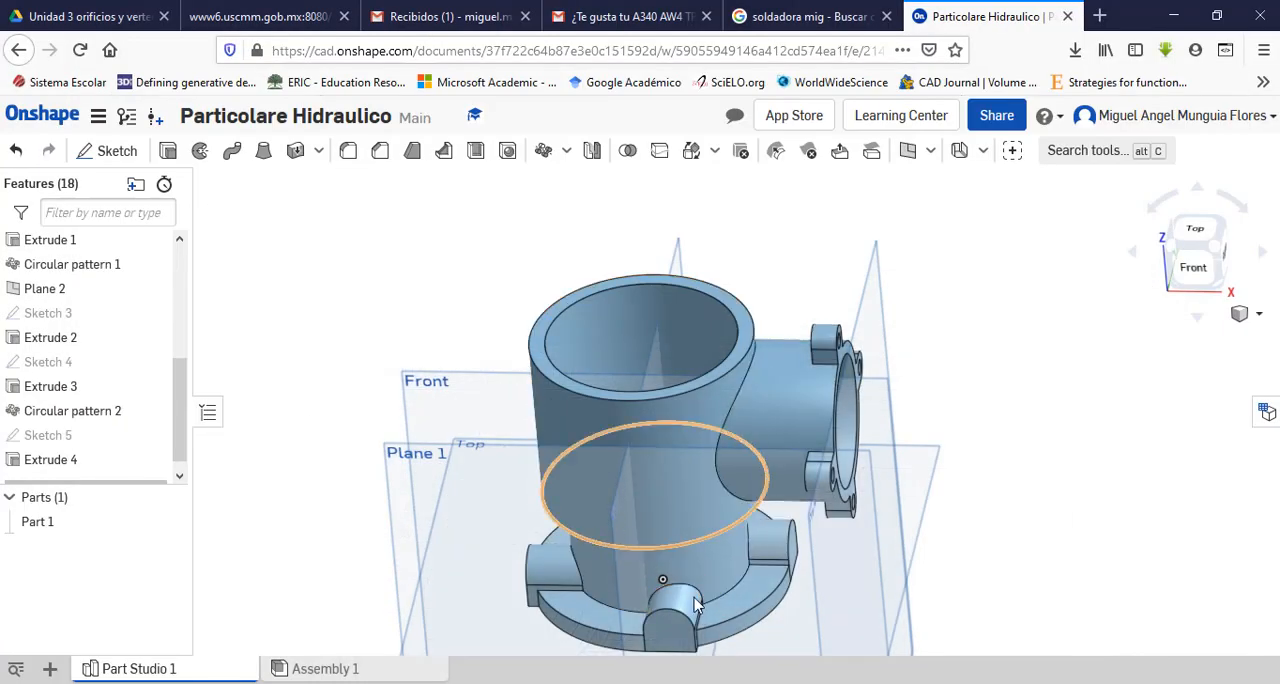
Step: Sketch a 5 mm diameter circle on the front base lug's flat end face, concentric with its rounded top
scroll(740, 560, "down", 3)
scroll(711, 591, "up", 6)
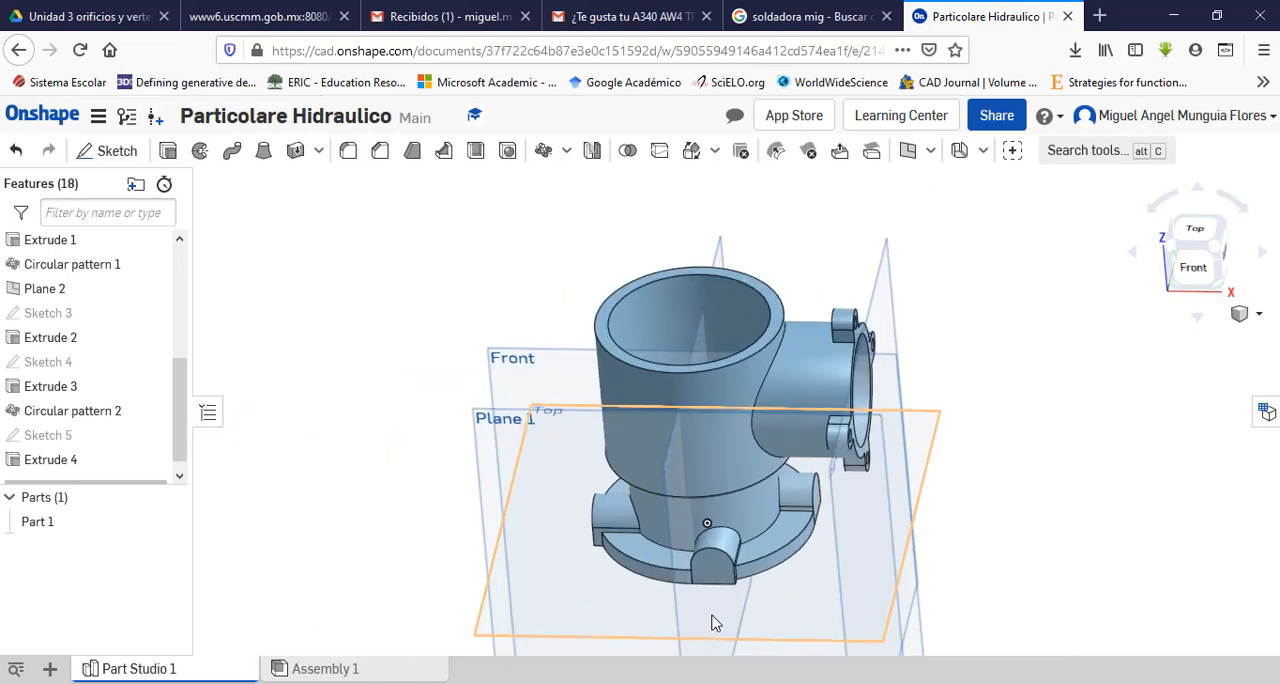
left_click(714, 536)
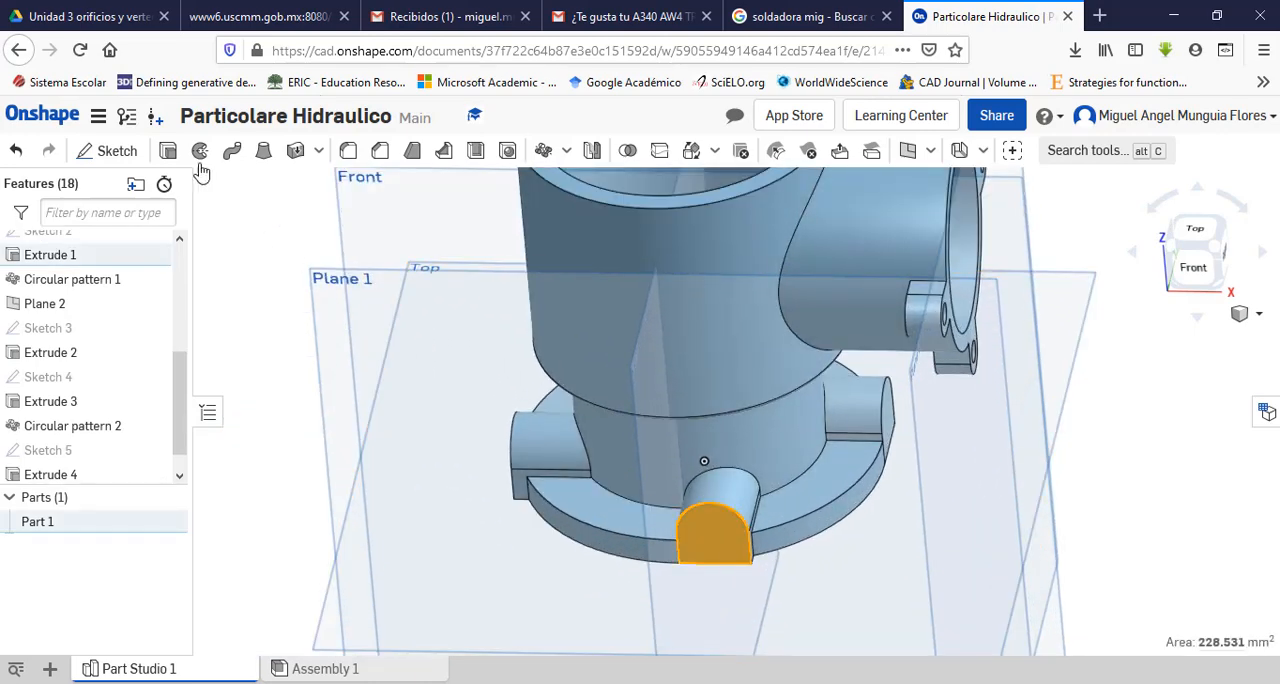
left_click(112, 152)
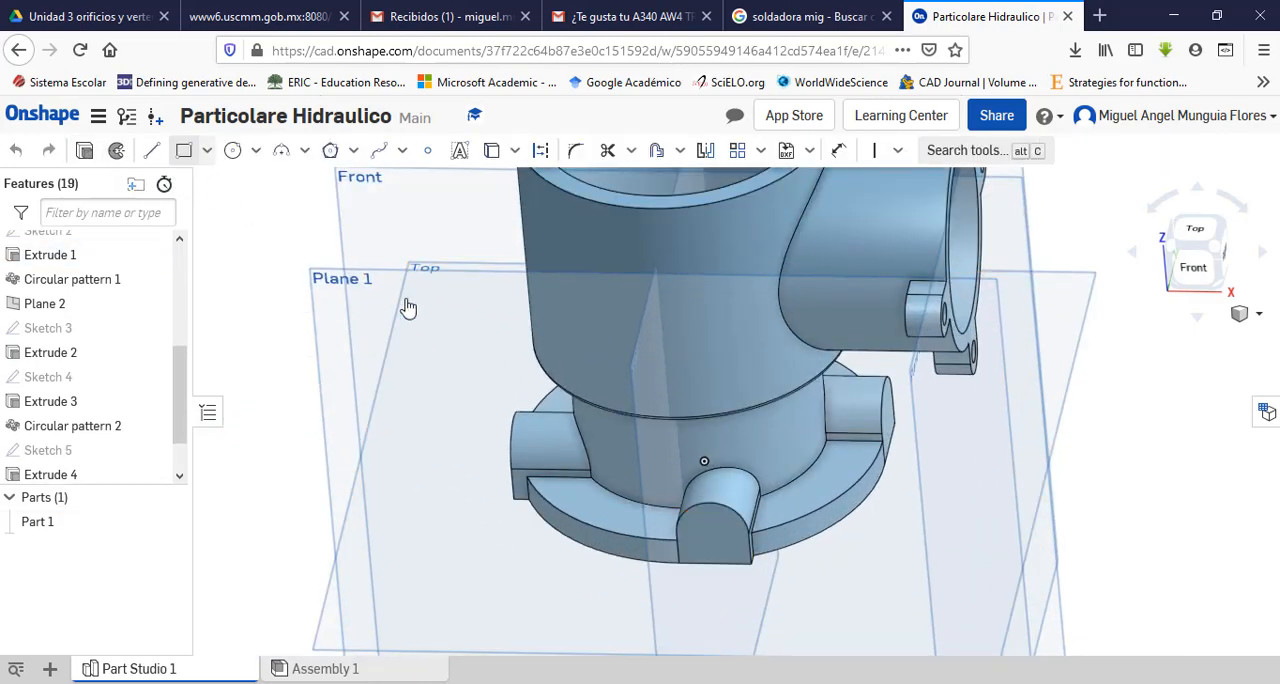
left_click(1191, 270)
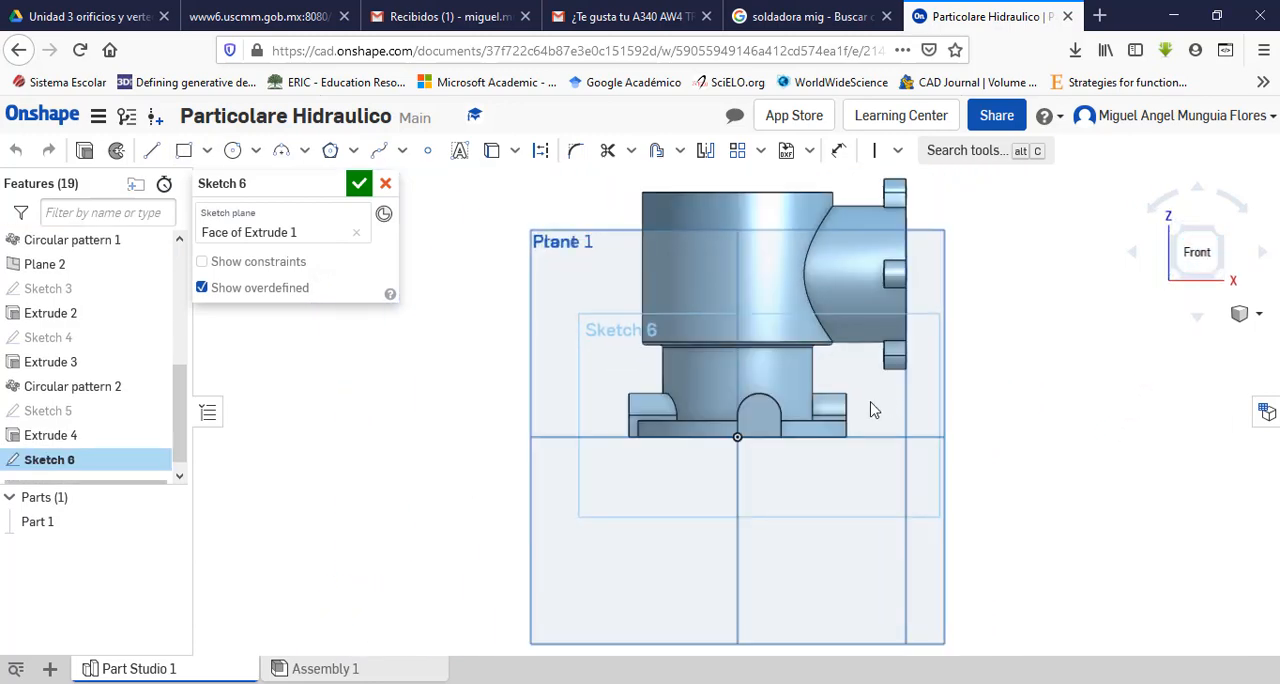
scroll(708, 407, "up", 5)
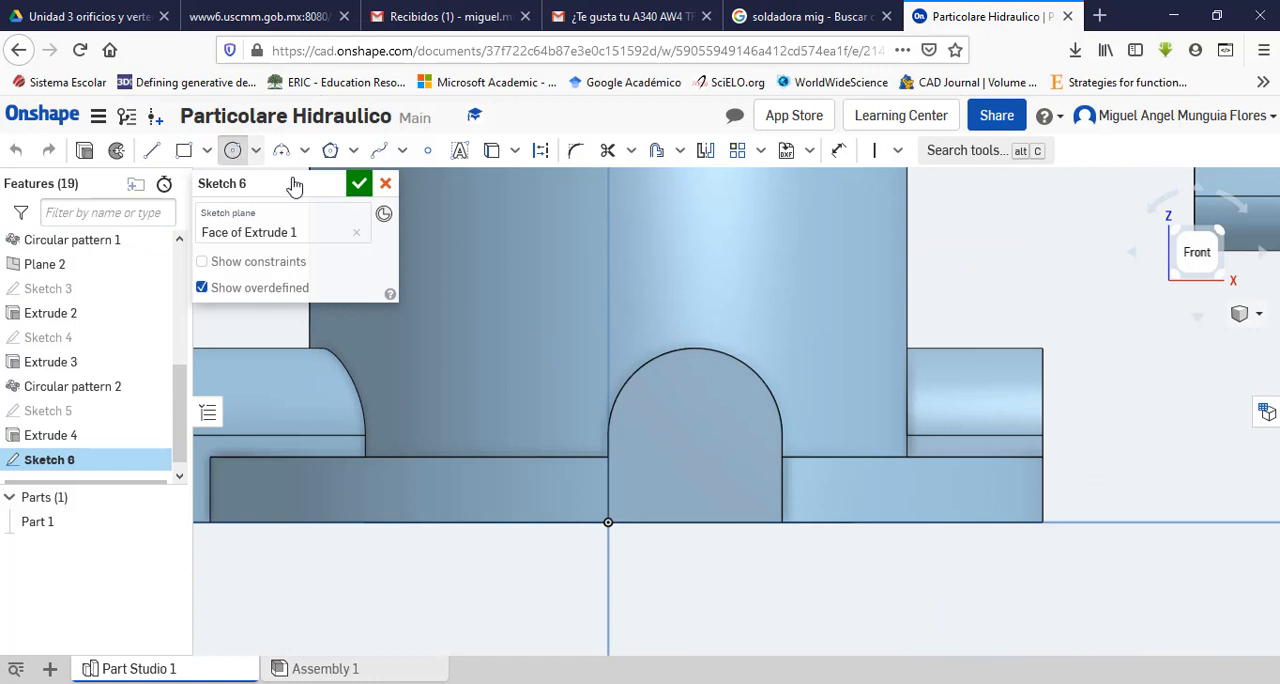
left_click(694, 433)
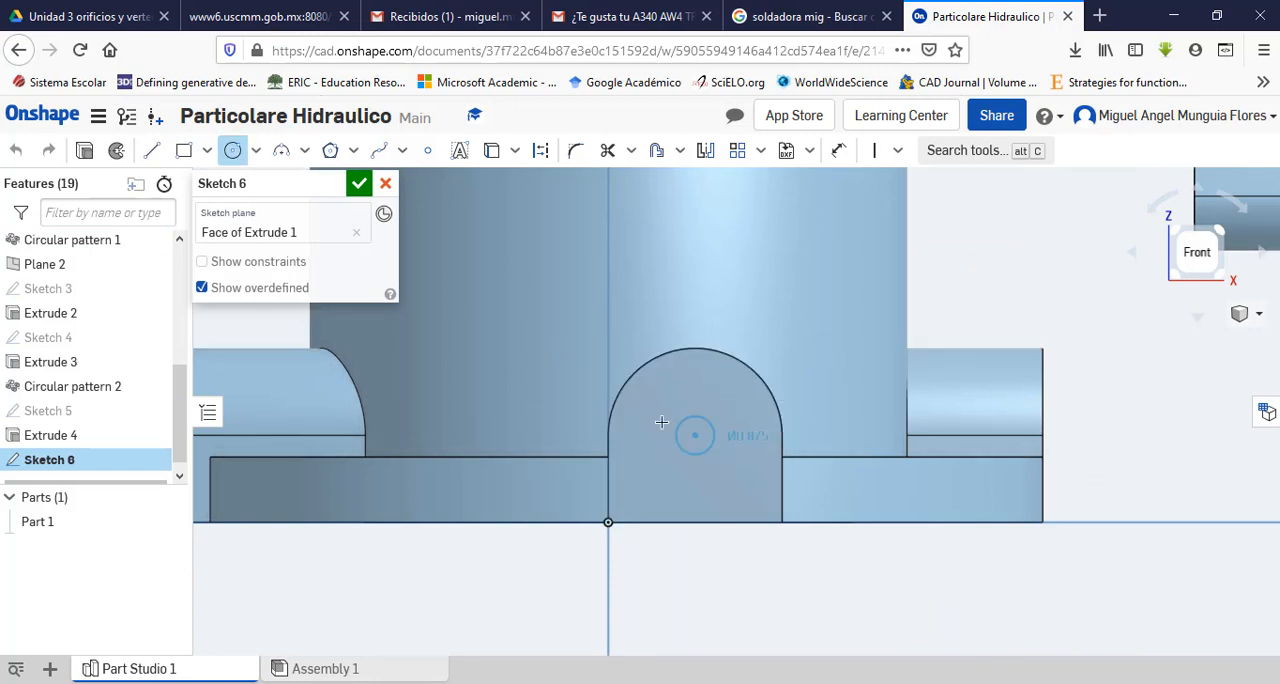
left_click(664, 406)
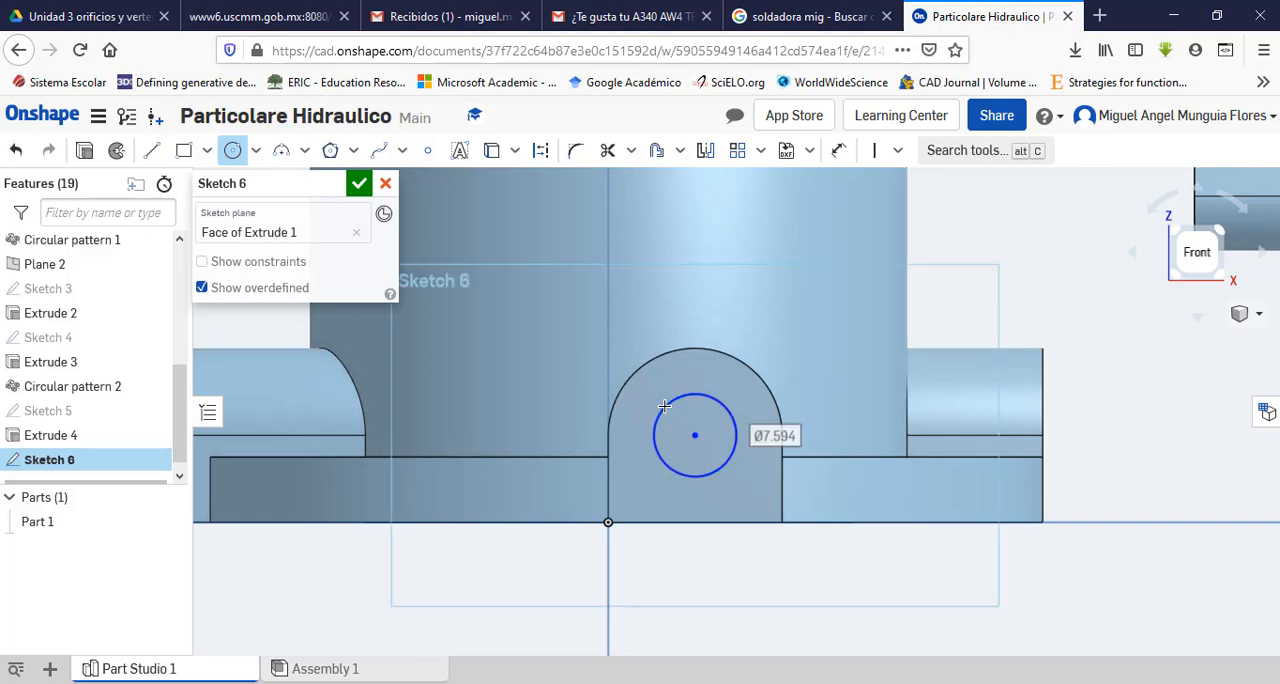
type("5")
key("Return")
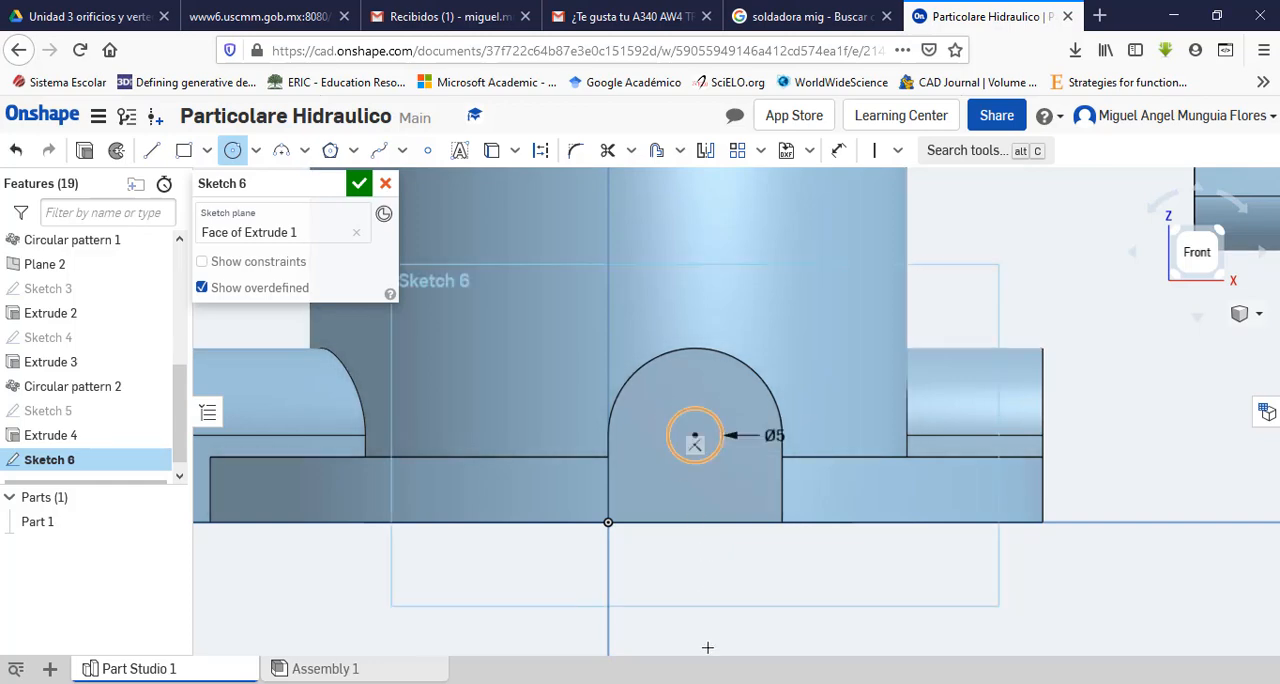
key("Escape")
key("alt+Tab")
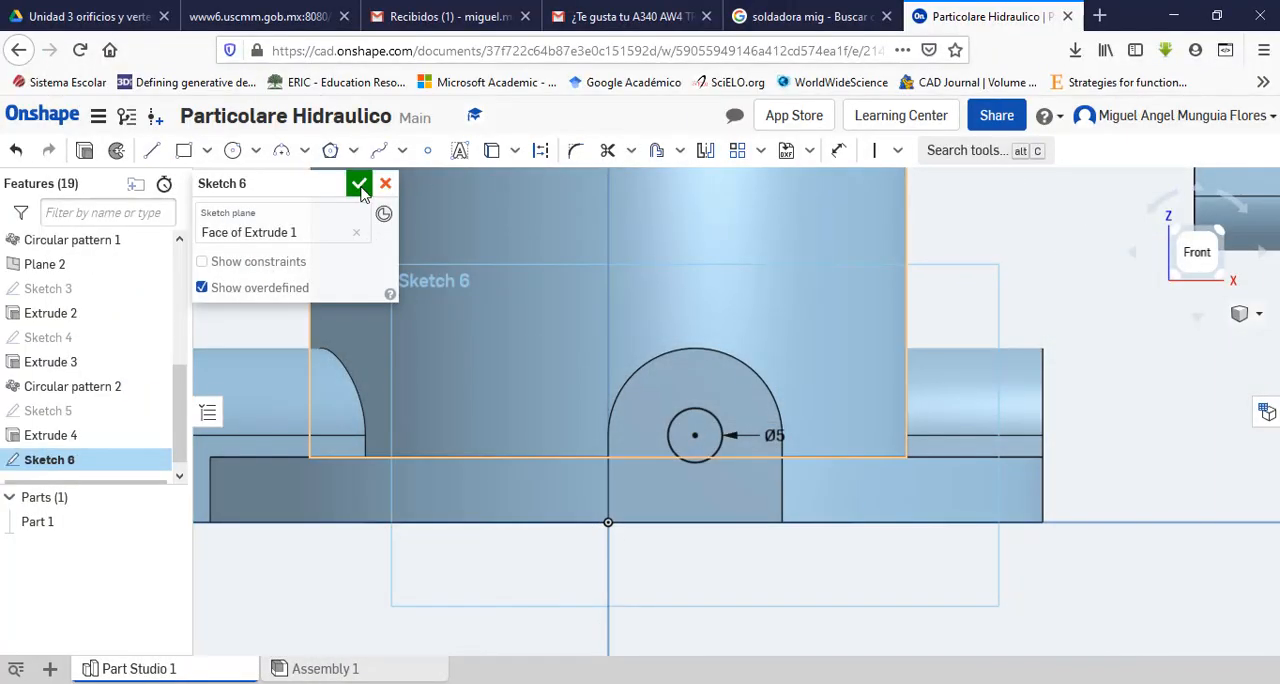
left_click(361, 188)
Step: Set up a Remove extrude of the 5 mm circle on the front base lug
right_click_drag(983, 259, 940, 287)
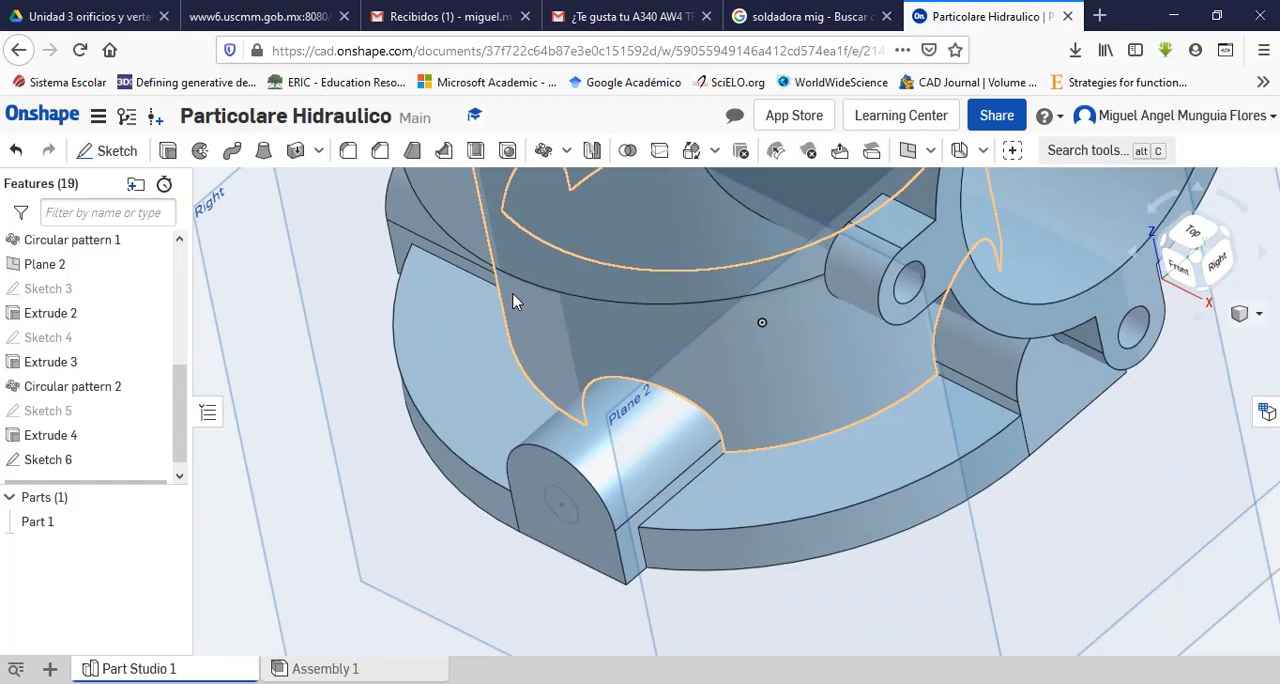
scroll(513, 302, "down", 2)
left_click(169, 152)
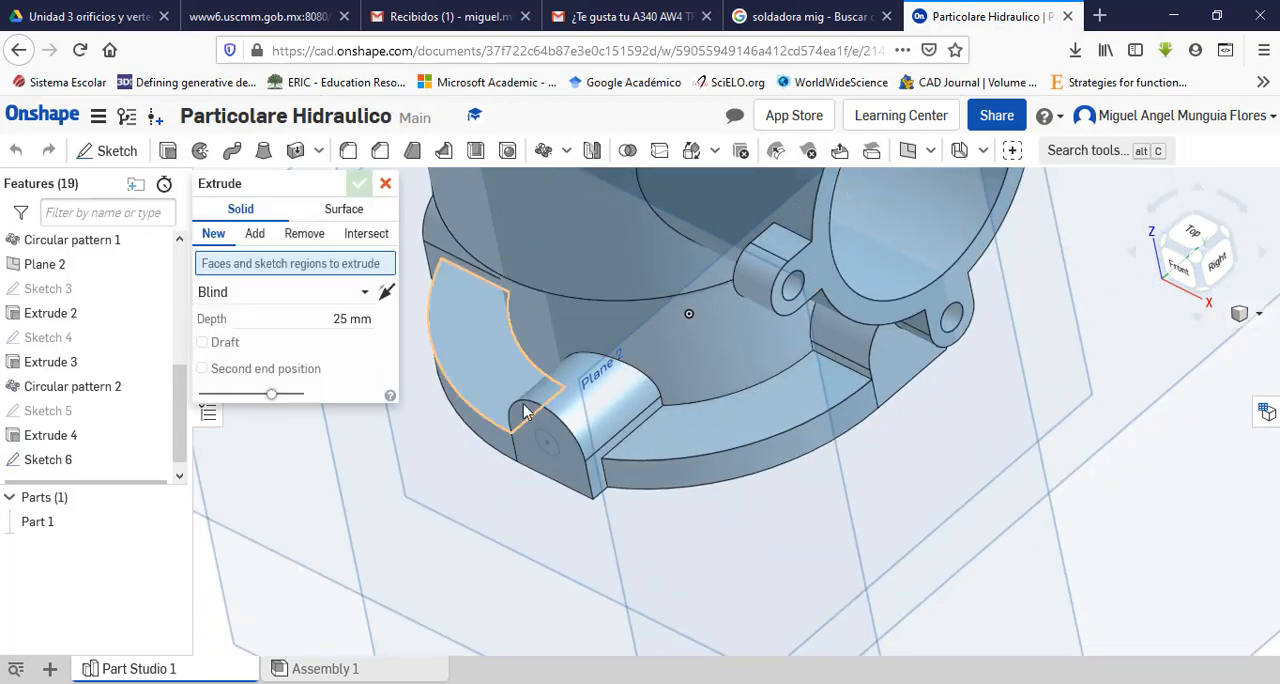
scroll(533, 440, "up", 2)
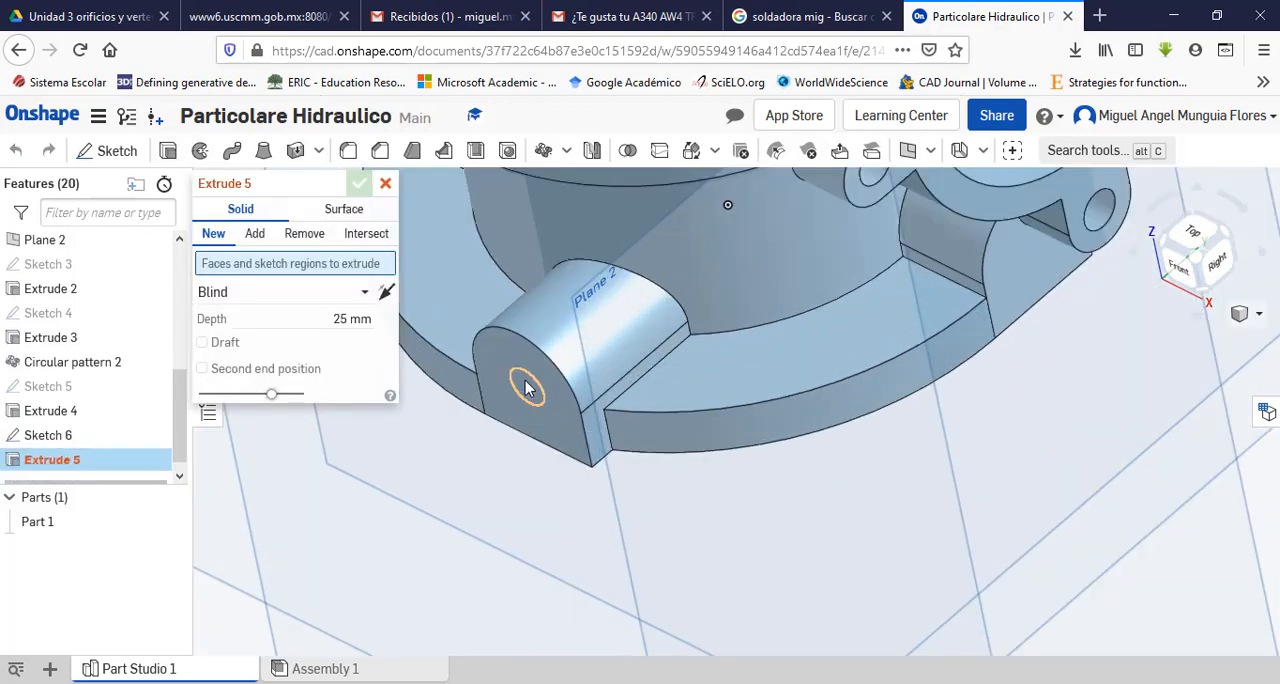
left_click(528, 388)
left_click(305, 235)
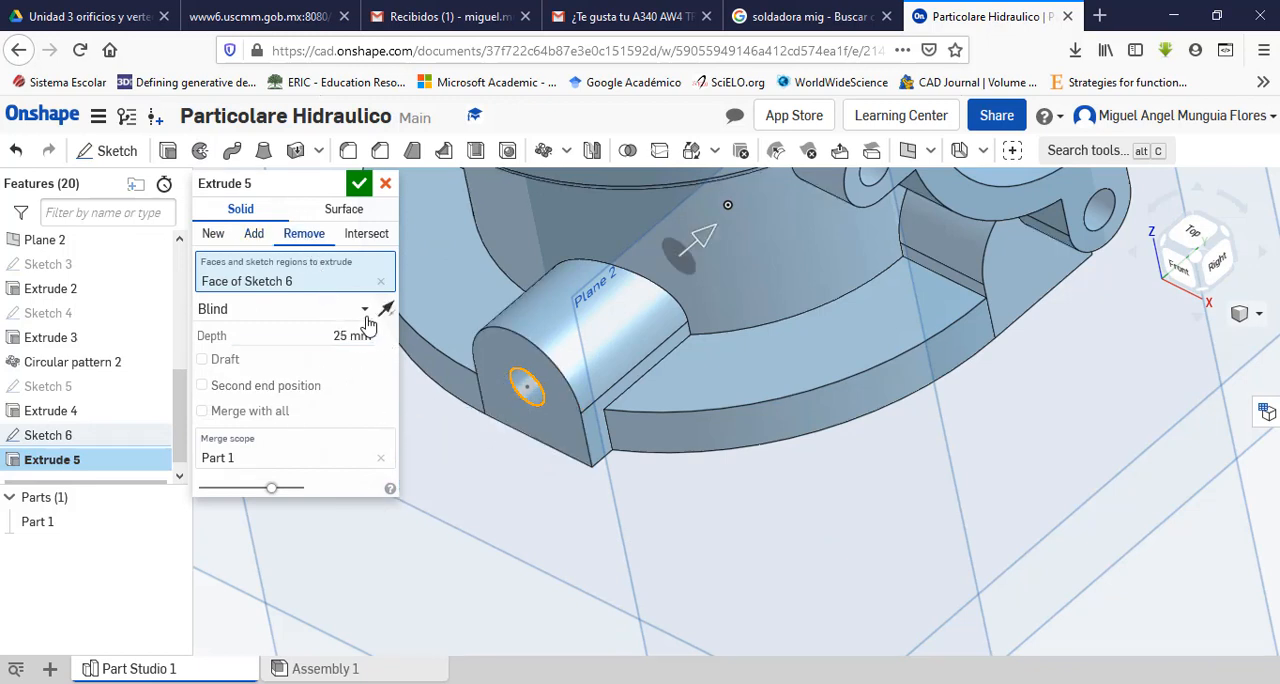
Step: End the lug hole cut Up to face at the main body's inner cylindrical wall and accept the extrude
left_click(364, 312)
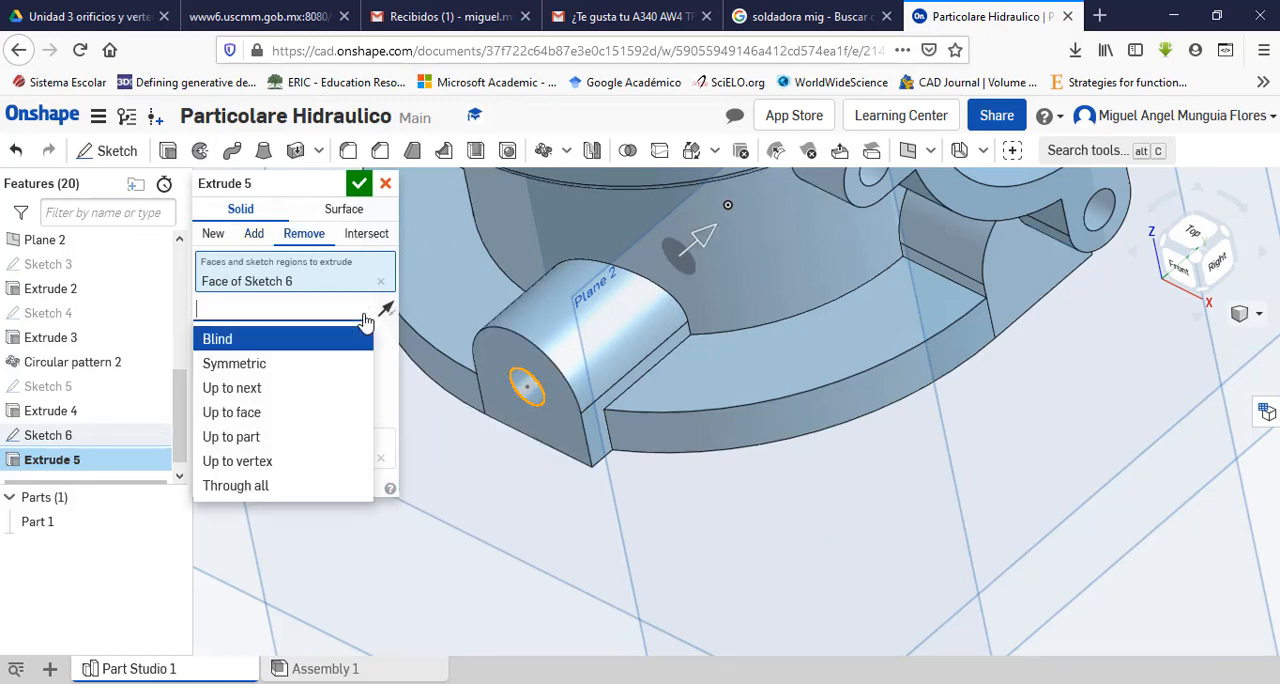
left_click(287, 424)
scroll(608, 474, "up", 5)
scroll(650, 477, "down", 5)
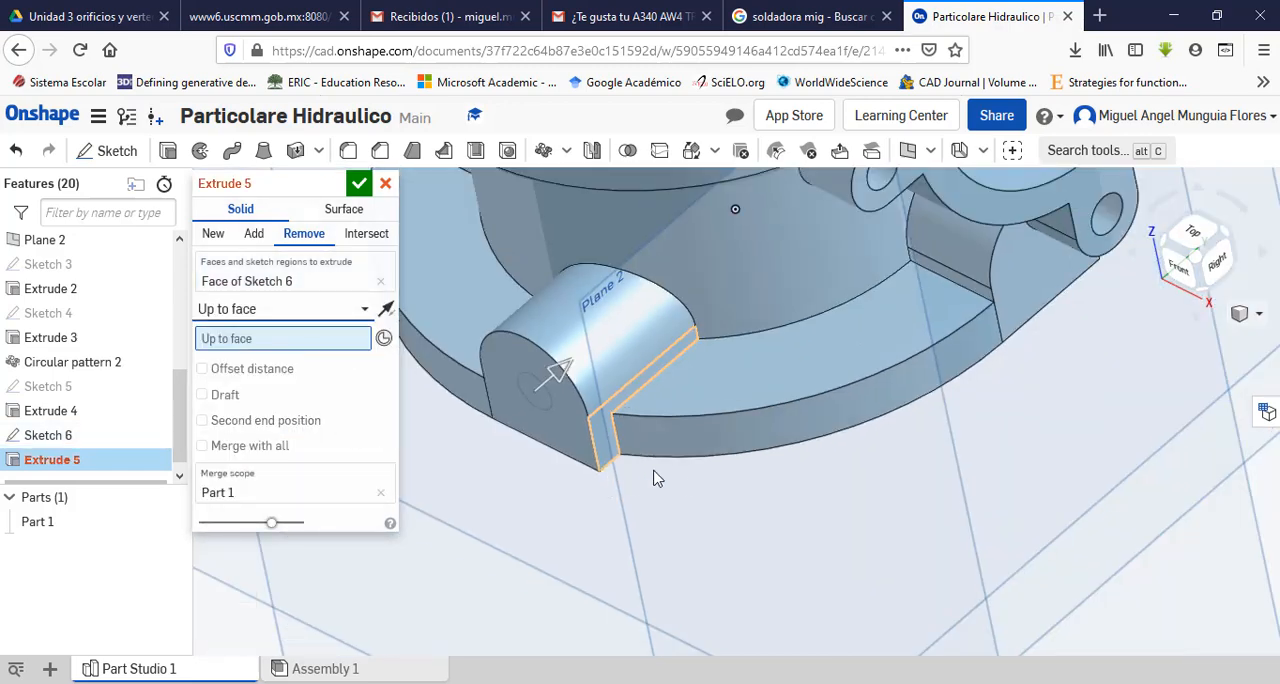
right_click_drag(680, 463, 656, 397)
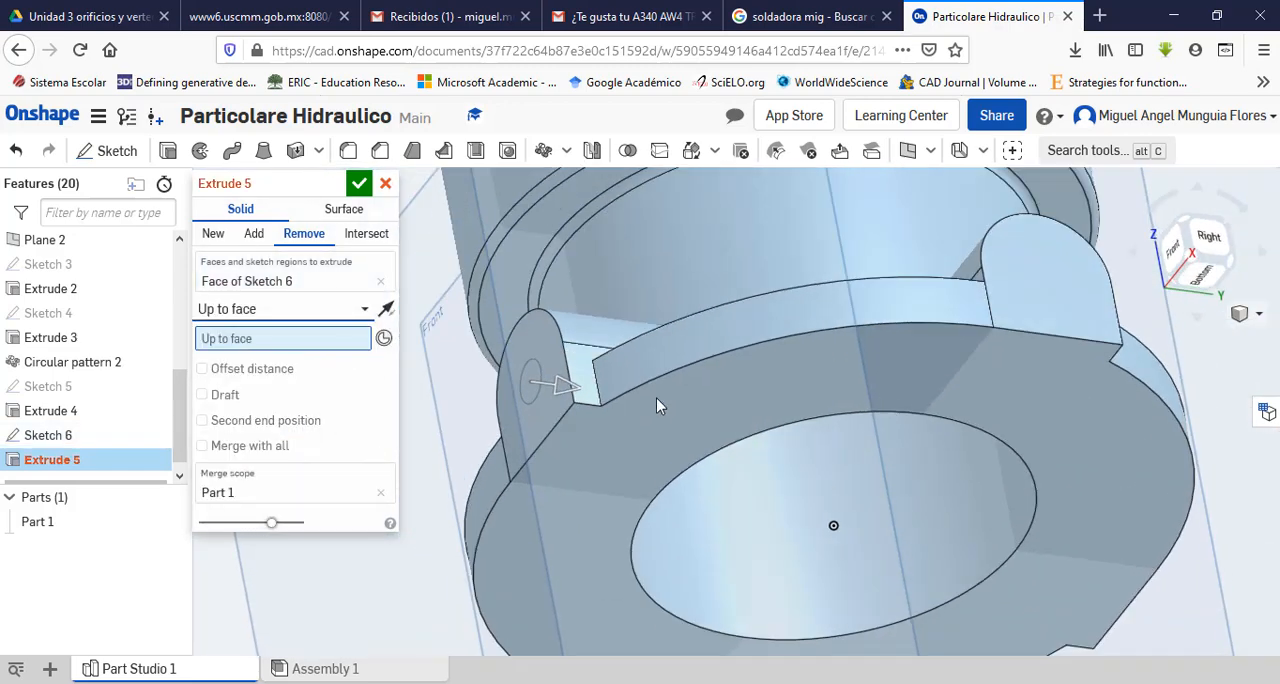
left_click(845, 540)
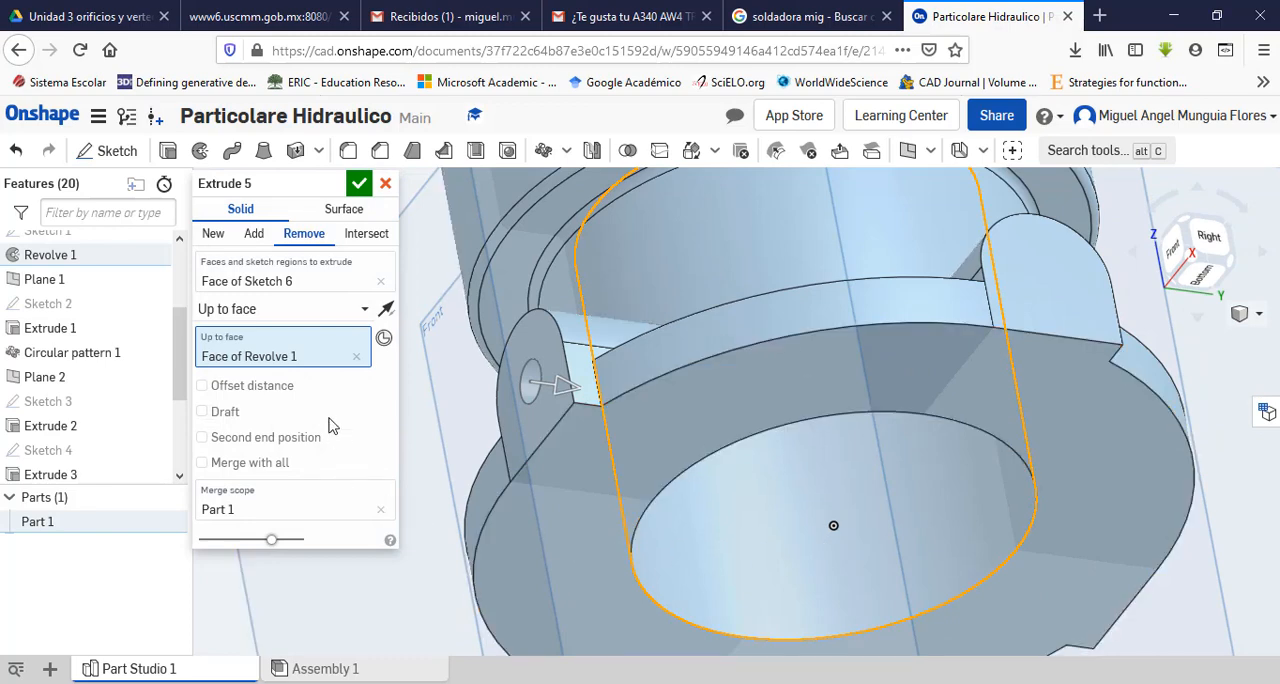
left_click(358, 186)
Step: Sketch a 9 mm diameter circle concentric with the front lug's hole, and check the counterbore depth in the PDF drawing
scroll(425, 481, "up", 2)
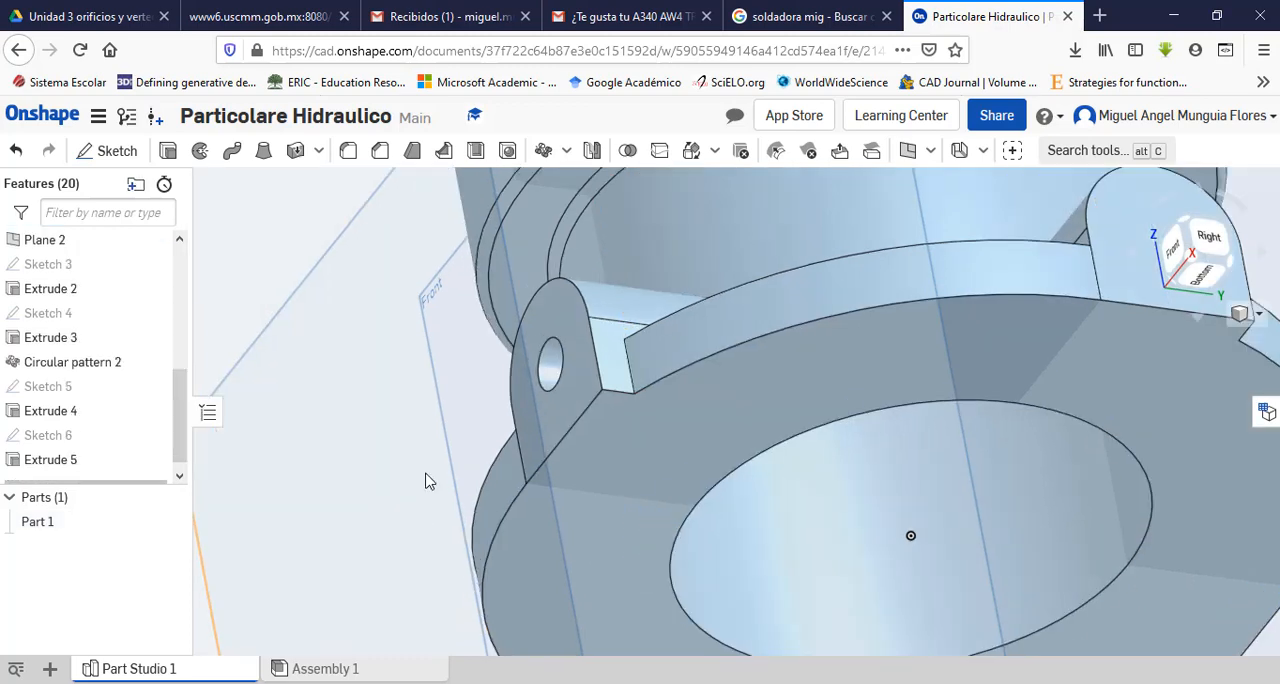
right_click_drag(418, 470, 500, 514)
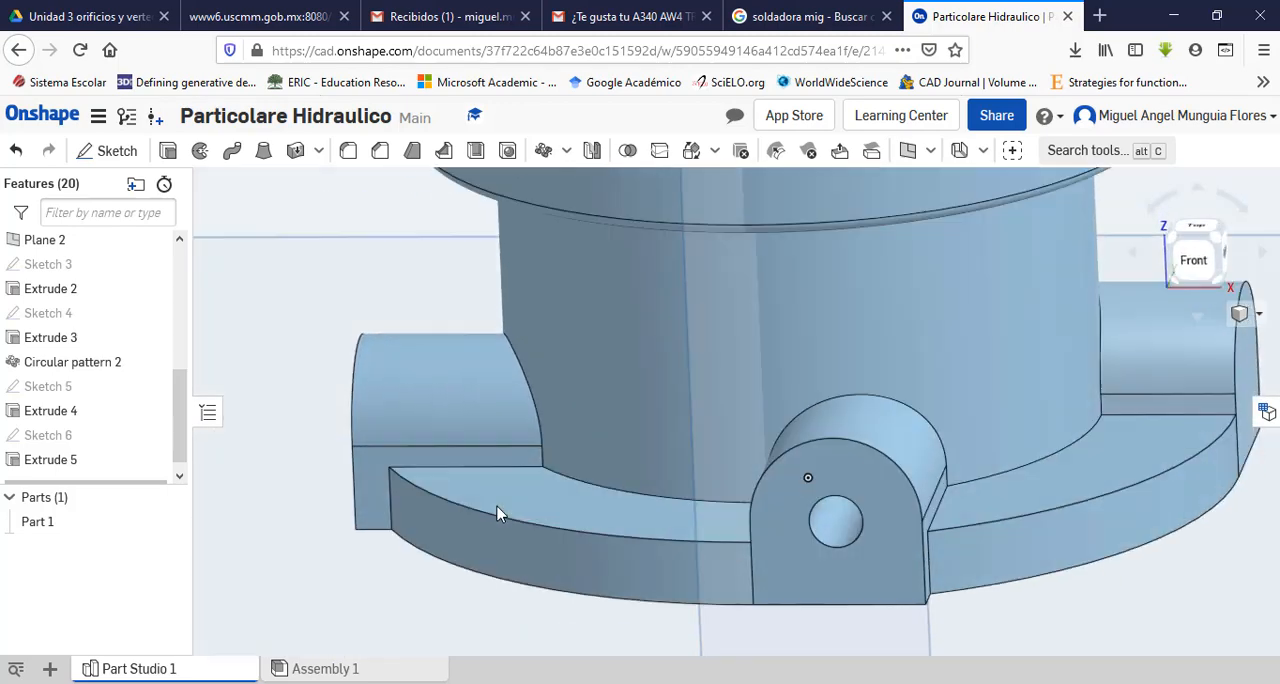
left_click(851, 472)
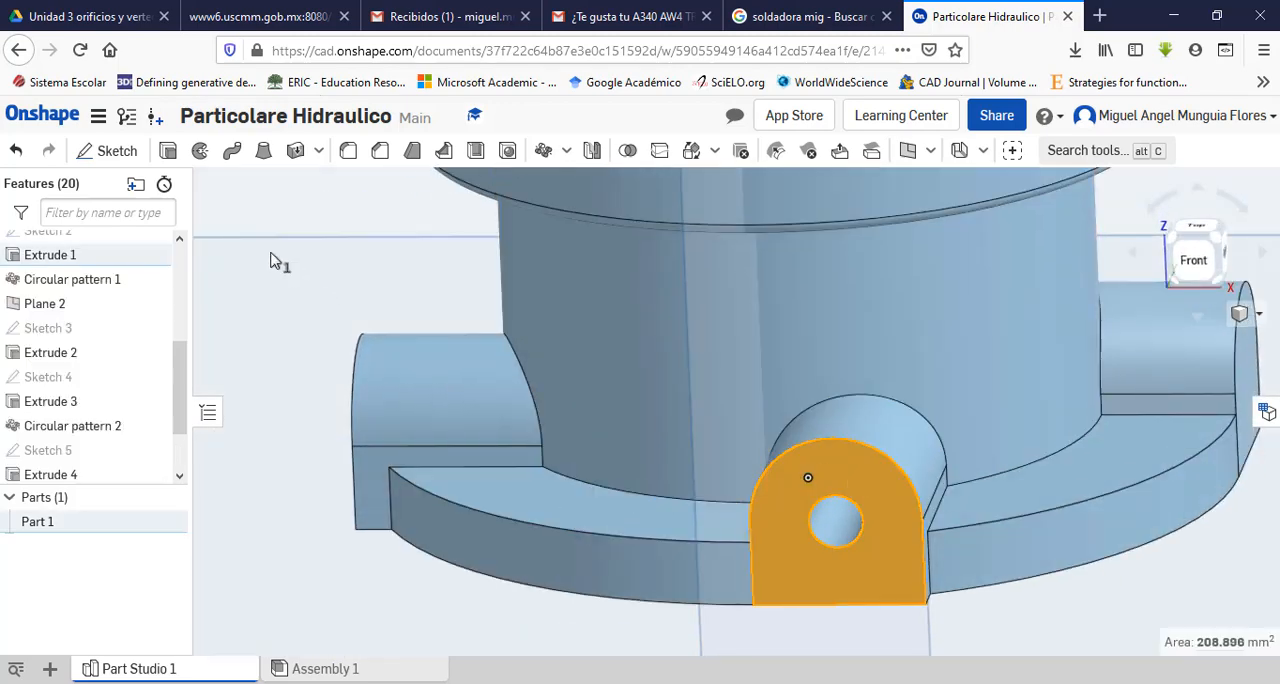
left_click(100, 160)
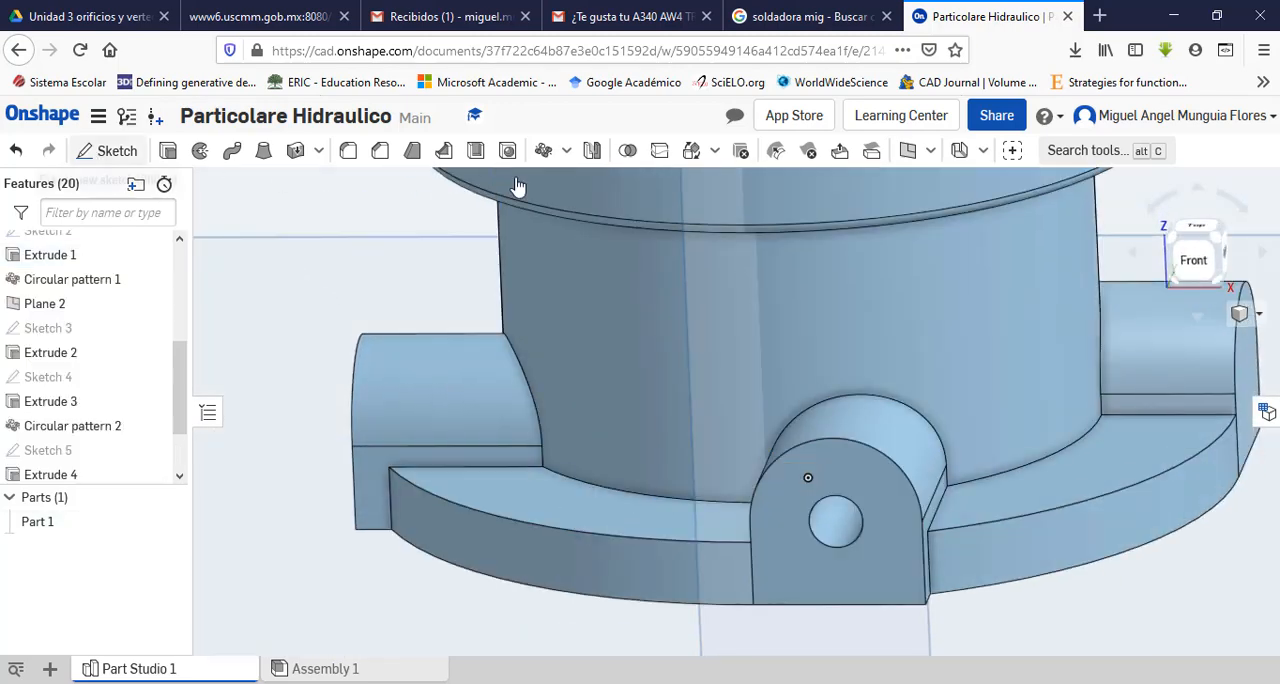
left_click(1205, 265)
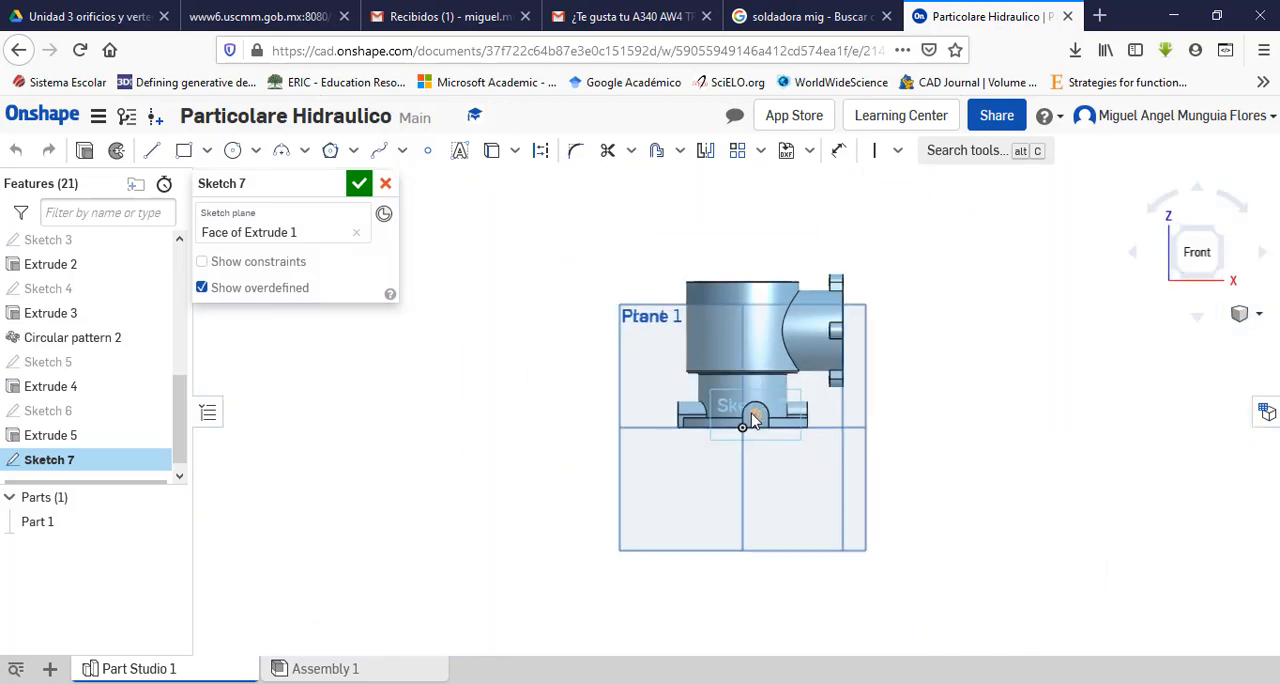
scroll(760, 420, "up", 10)
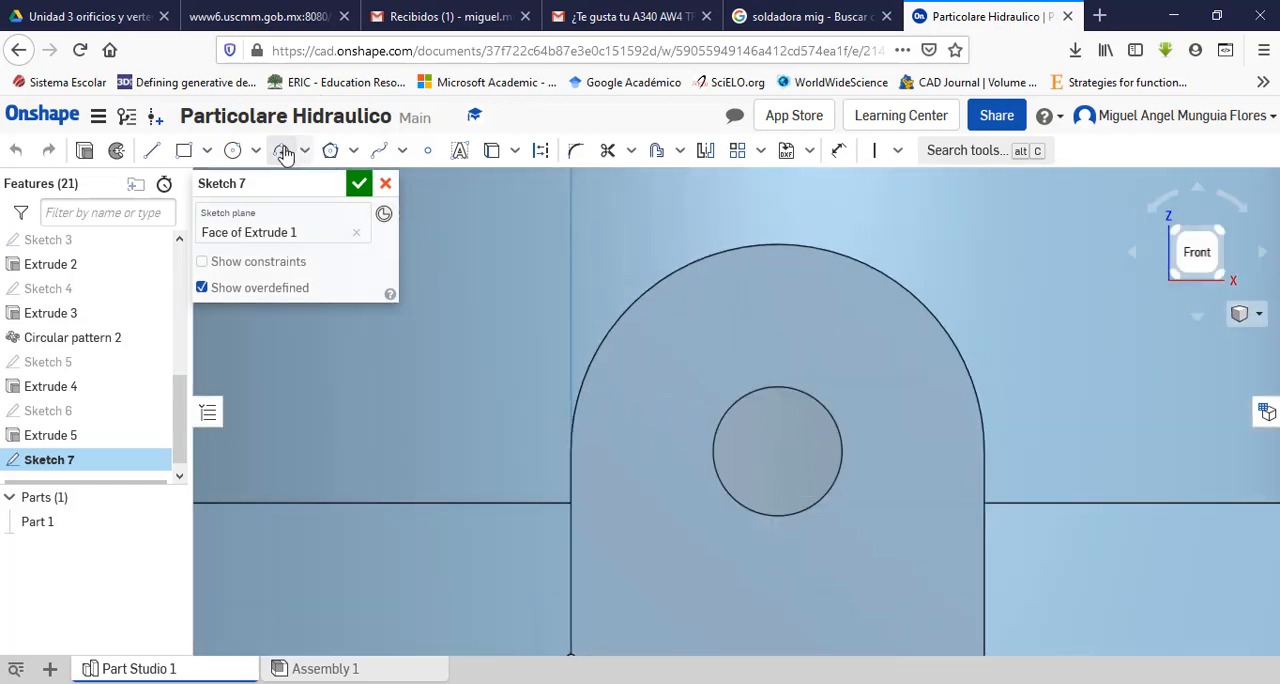
left_click(777, 451)
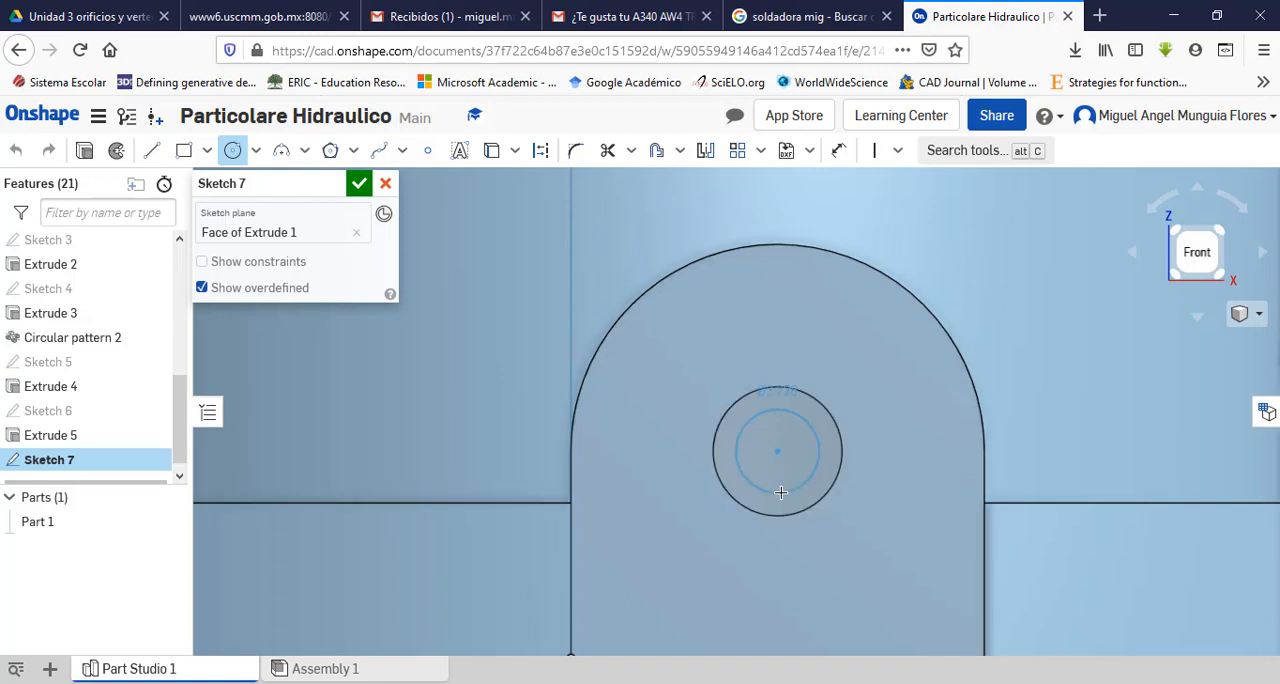
left_click(774, 553)
type("9")
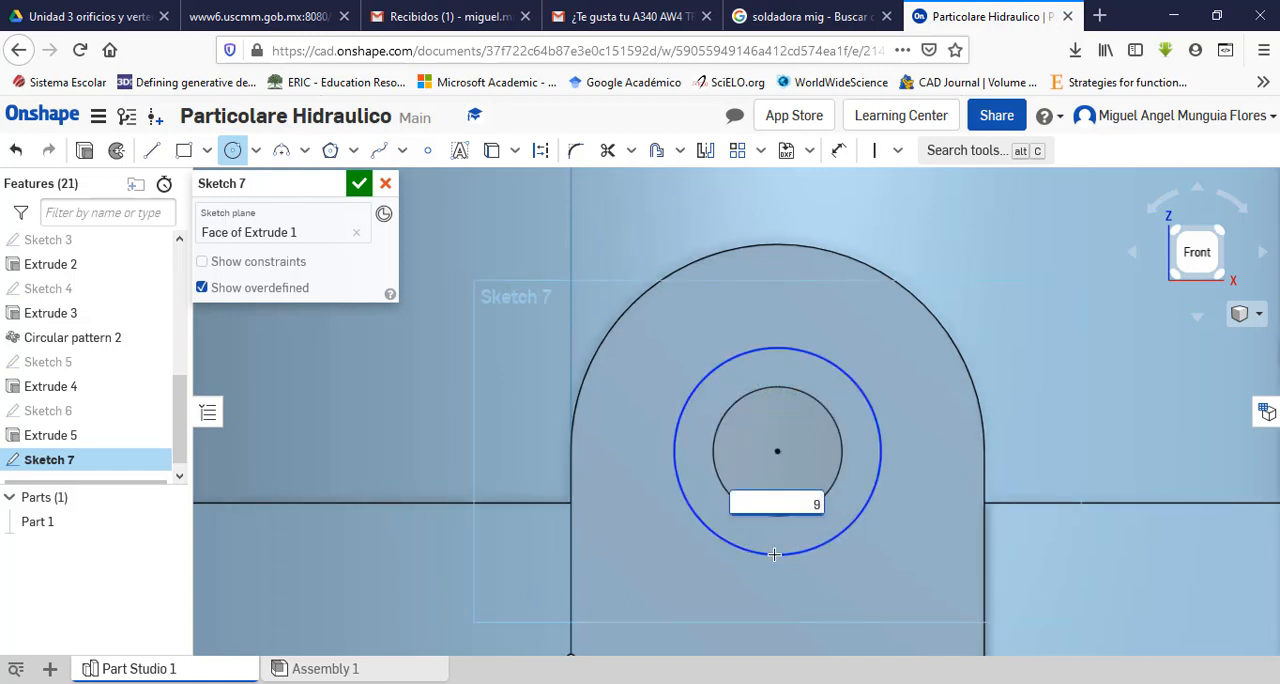
key("Return")
key("alt+Tab")
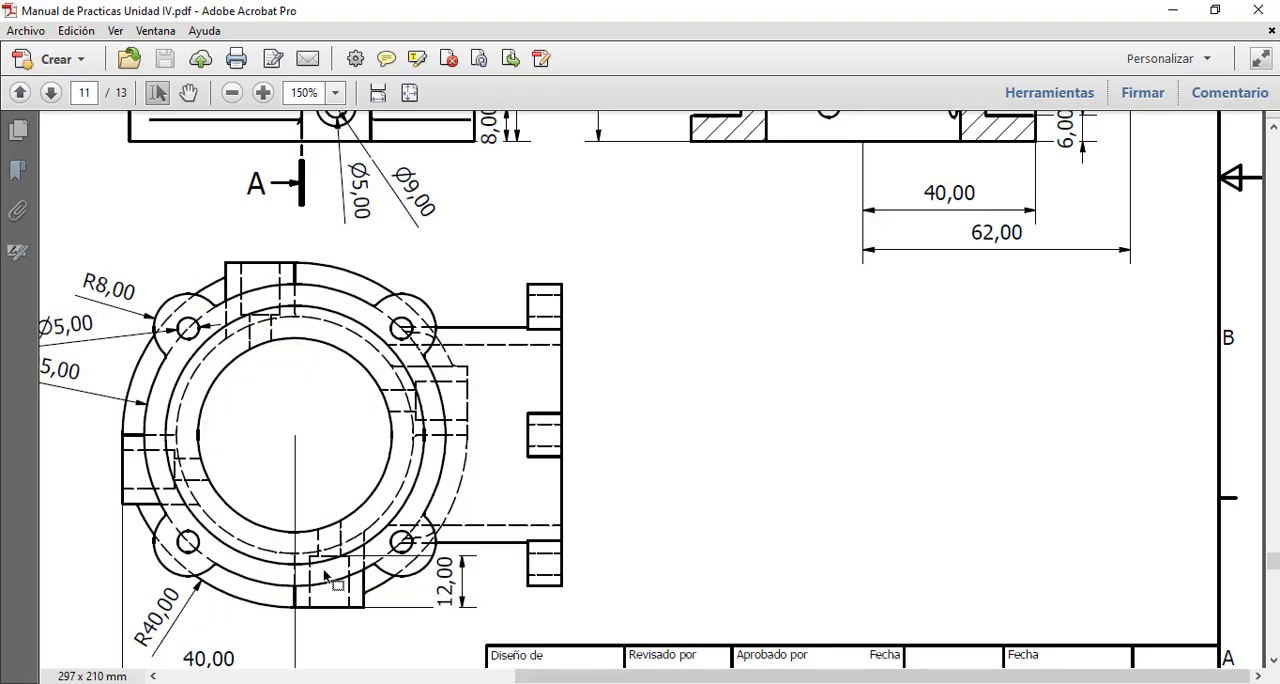
key("alt+Tab")
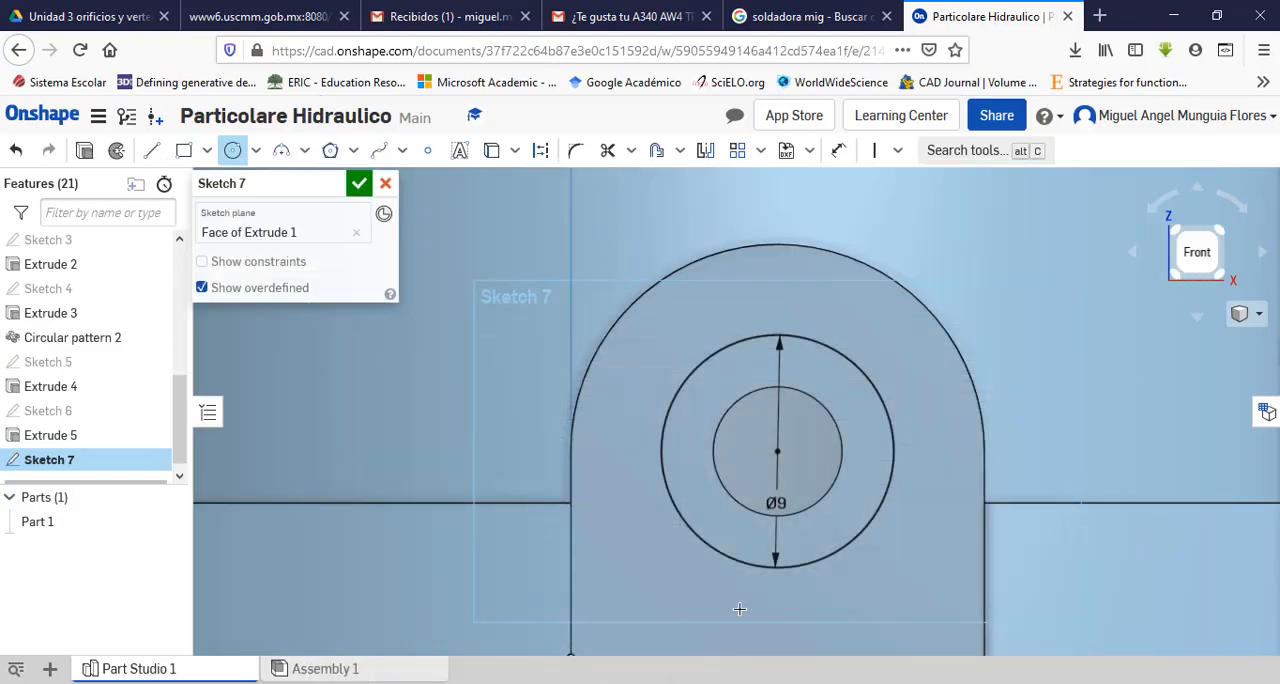
left_click(358, 184)
Step: Cut the ring between the 9 mm circle and the hole 12 mm deep into the front lug with a Remove extrude
scroll(674, 272, "up", 2)
mouse_move(674, 272)
right_mouse_down()
mouse_move(638, 280)
mouse_move(641, 295)
right_mouse_up()
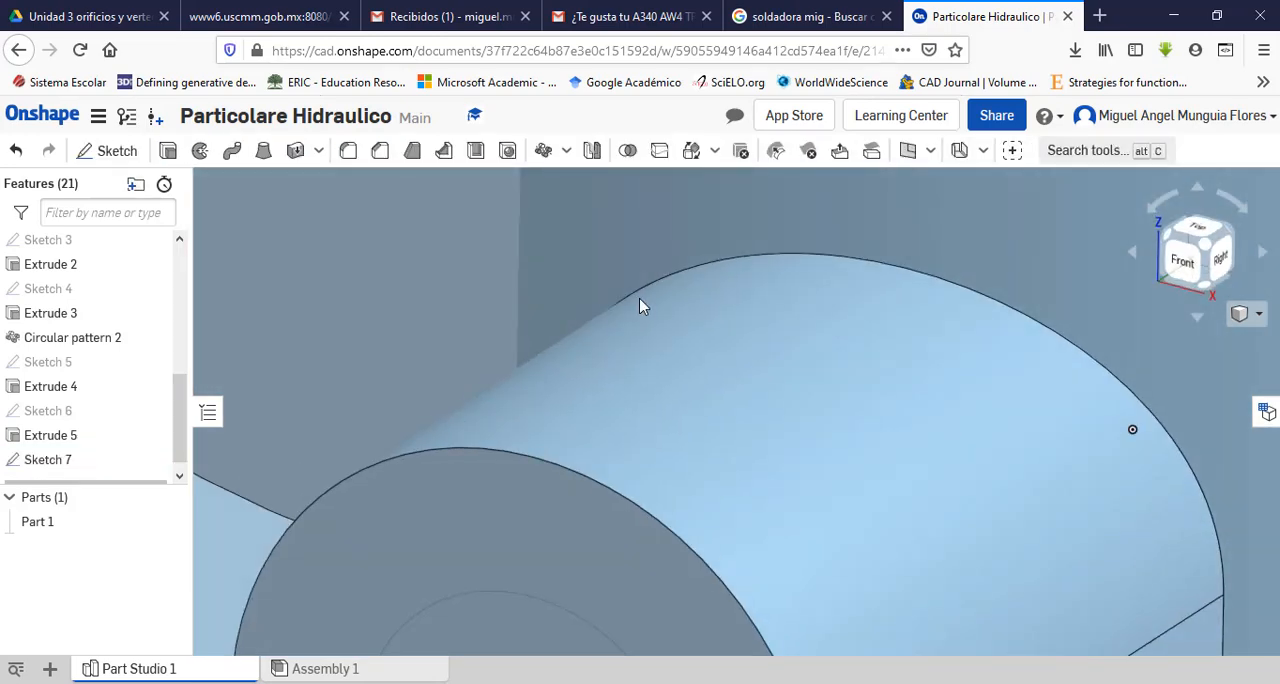
scroll(641, 295, "up", 3)
scroll(641, 295, "down", 8)
scroll(644, 315, "up", 2)
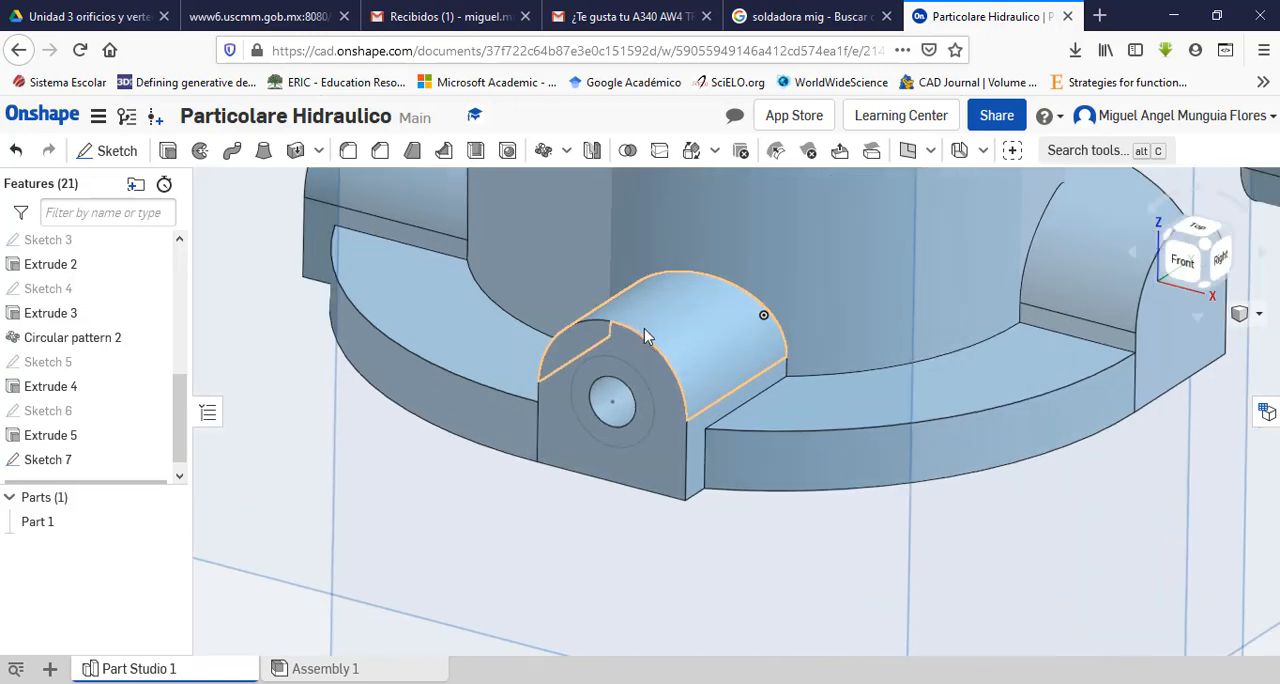
scroll(651, 351, "up", 2)
left_click(168, 152)
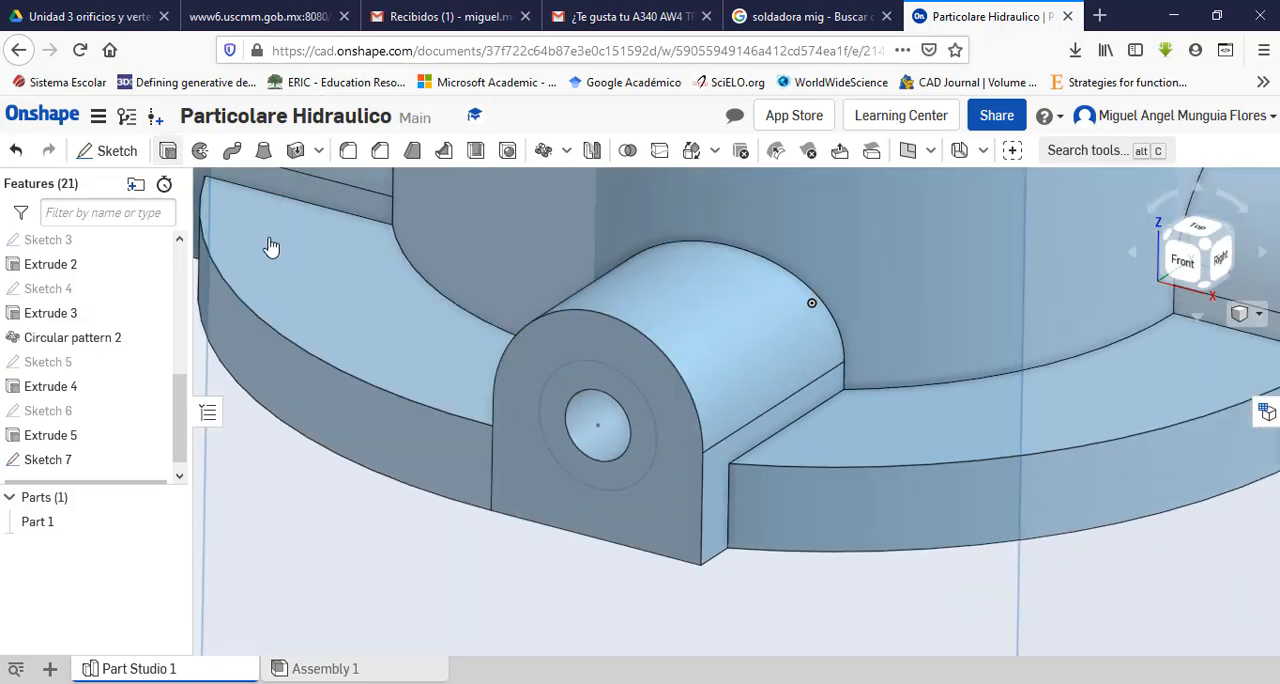
left_click(612, 480)
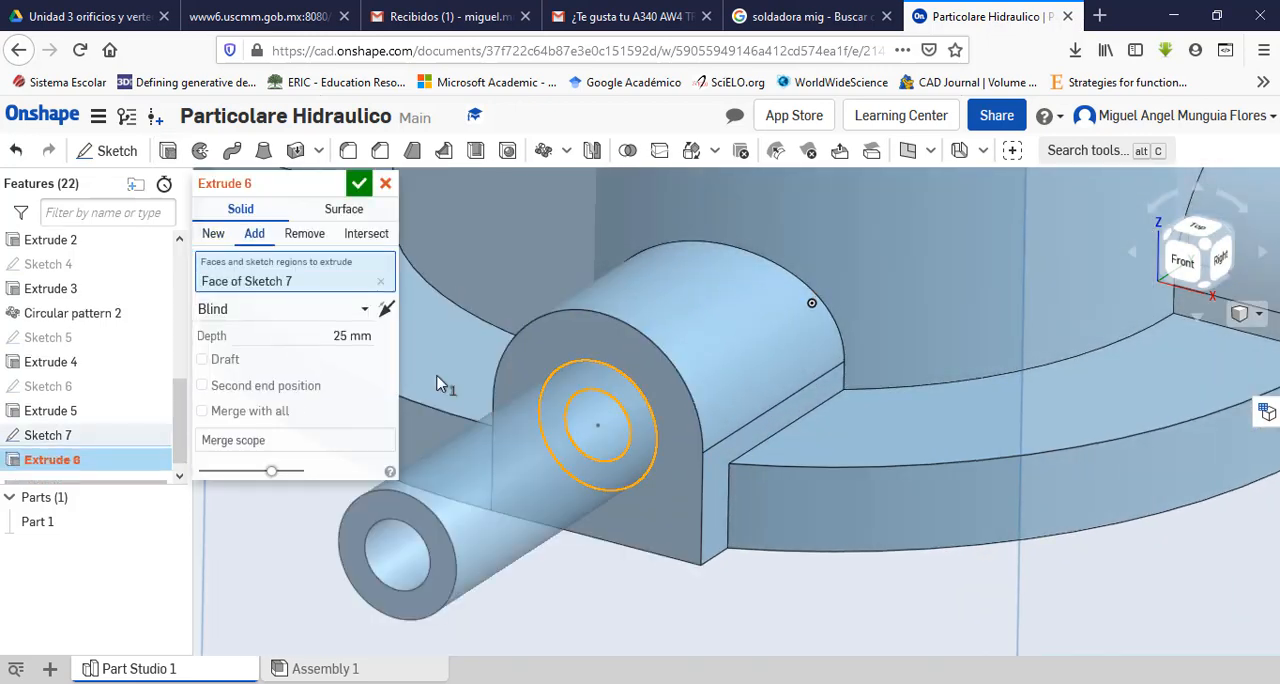
left_click(346, 338)
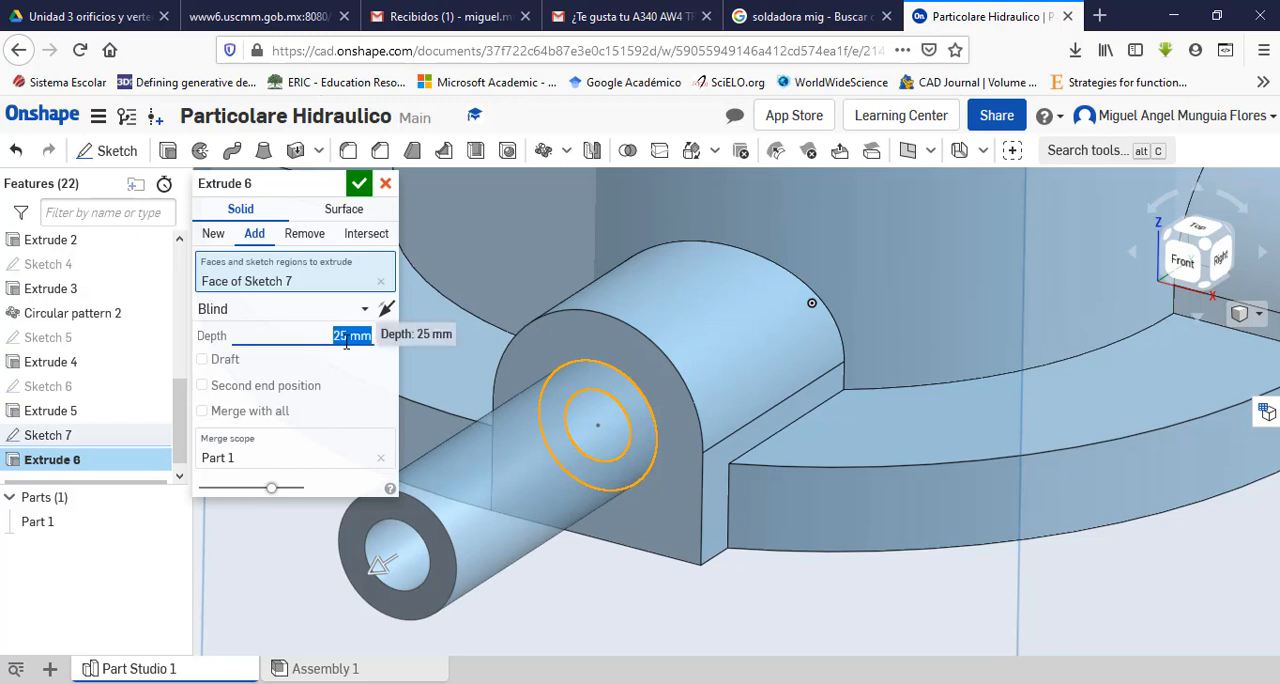
left_click(305, 236)
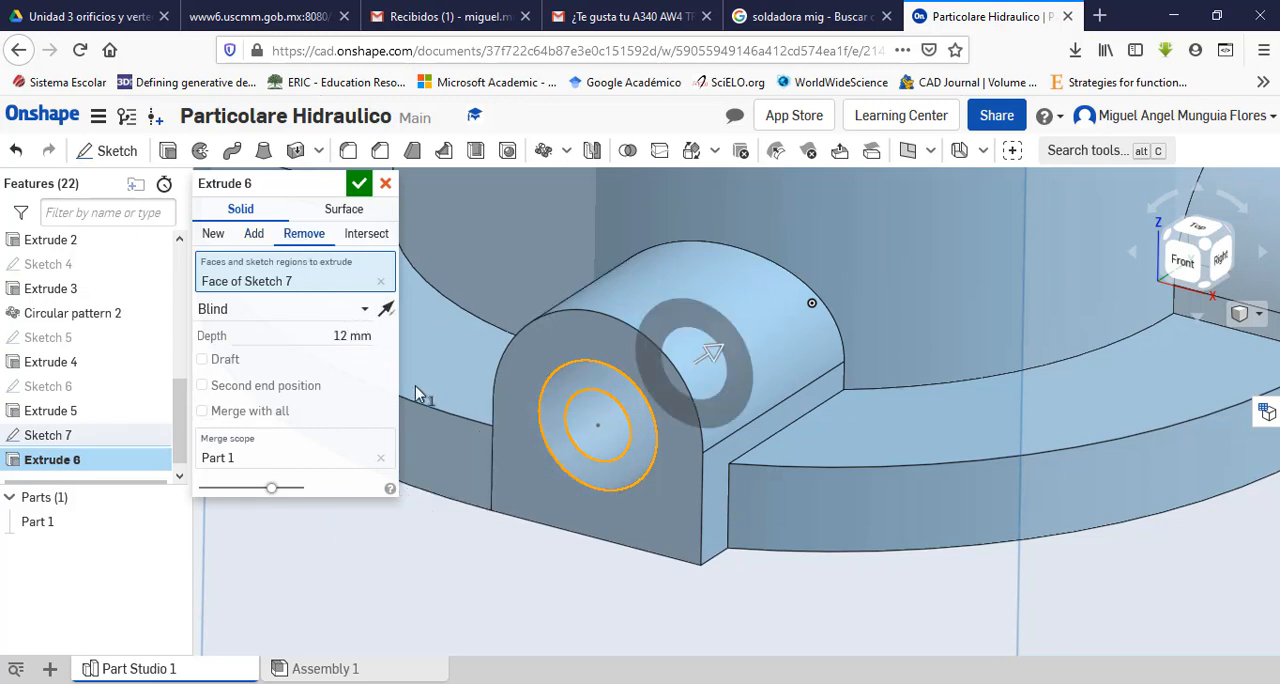
left_click(356, 193)
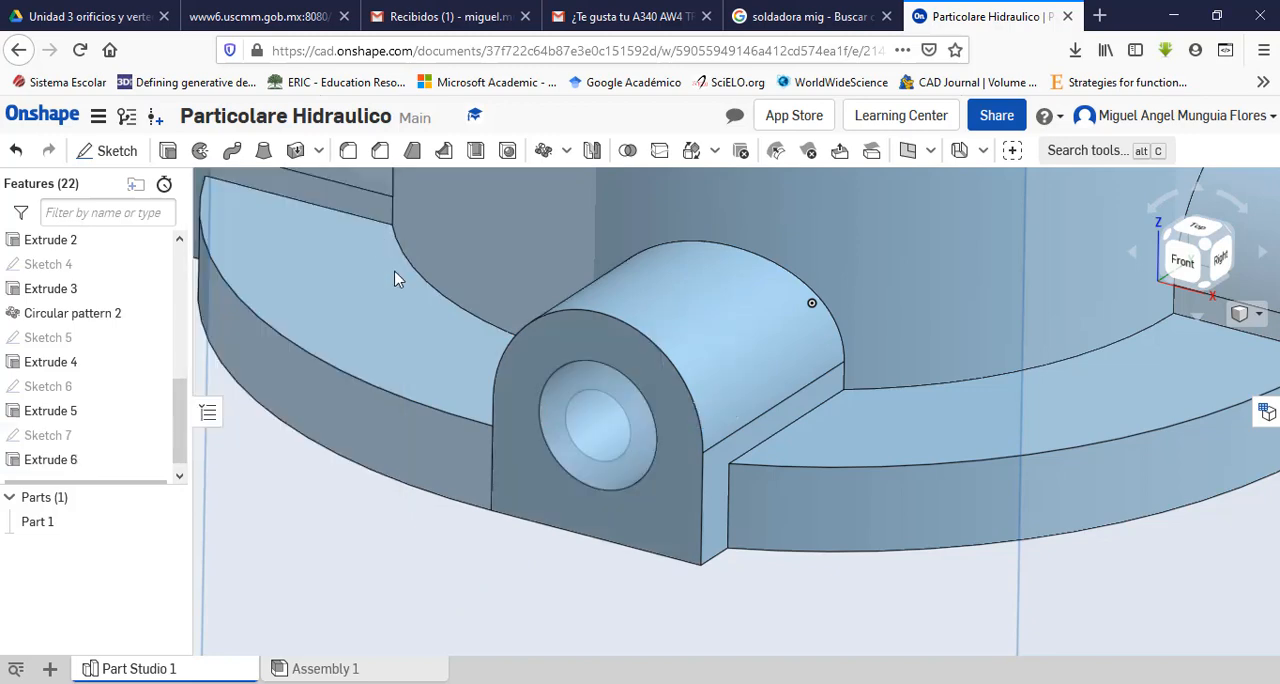
right_click_drag(466, 521, 490, 481)
scroll(460, 540, "down", 3)
scroll(490, 481, "down", 5)
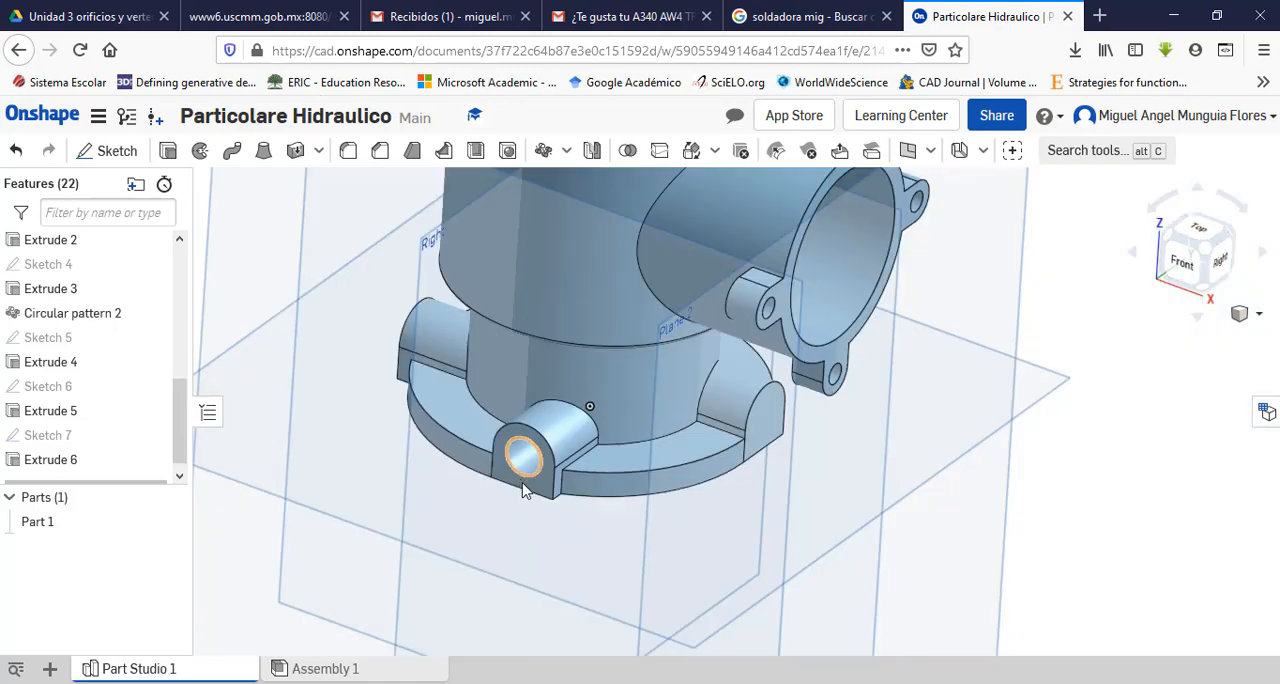
Step: Examine the counterbored hole in the front base lug and the surrounding body from close up and from farther away
scroll(592, 413, "up", 5)
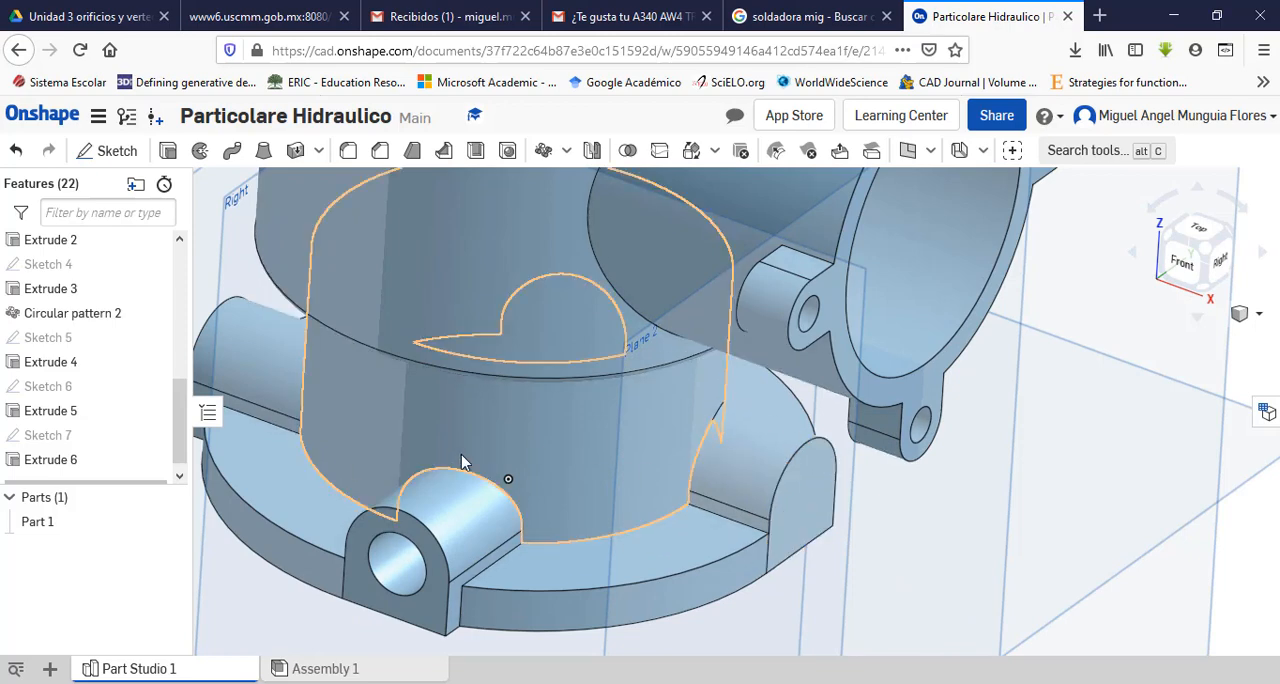
scroll(595, 526, "up", 2)
scroll(600, 532, "down", 4)
scroll(603, 538, "down", 2)
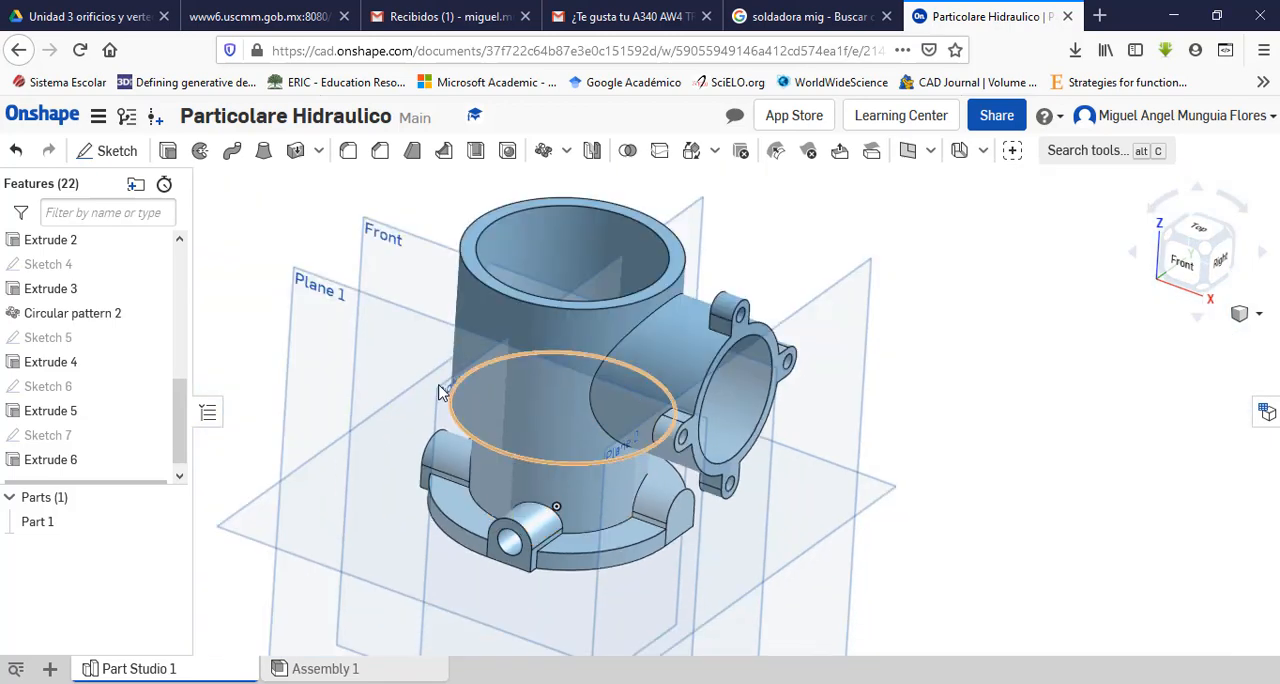
scroll(392, 392, "up", 4)
scroll(398, 375, "up", 2)
scroll(403, 405, "down", 4)
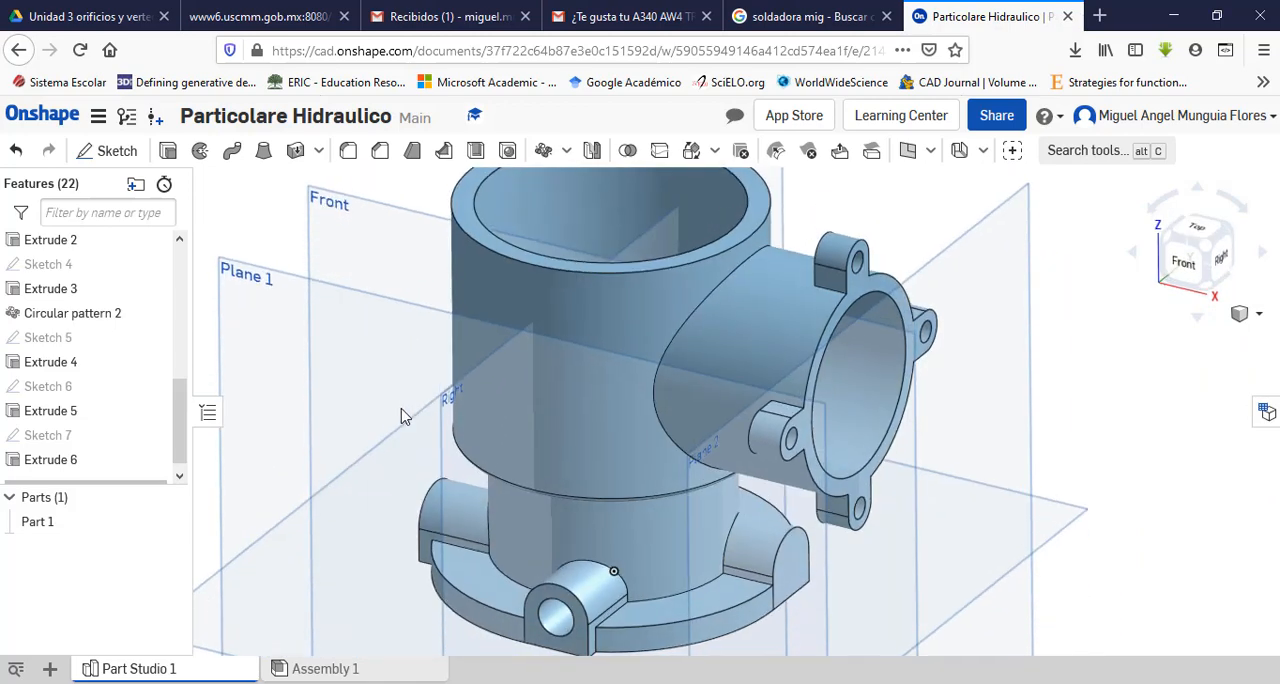
scroll(400, 415, "up", 3)
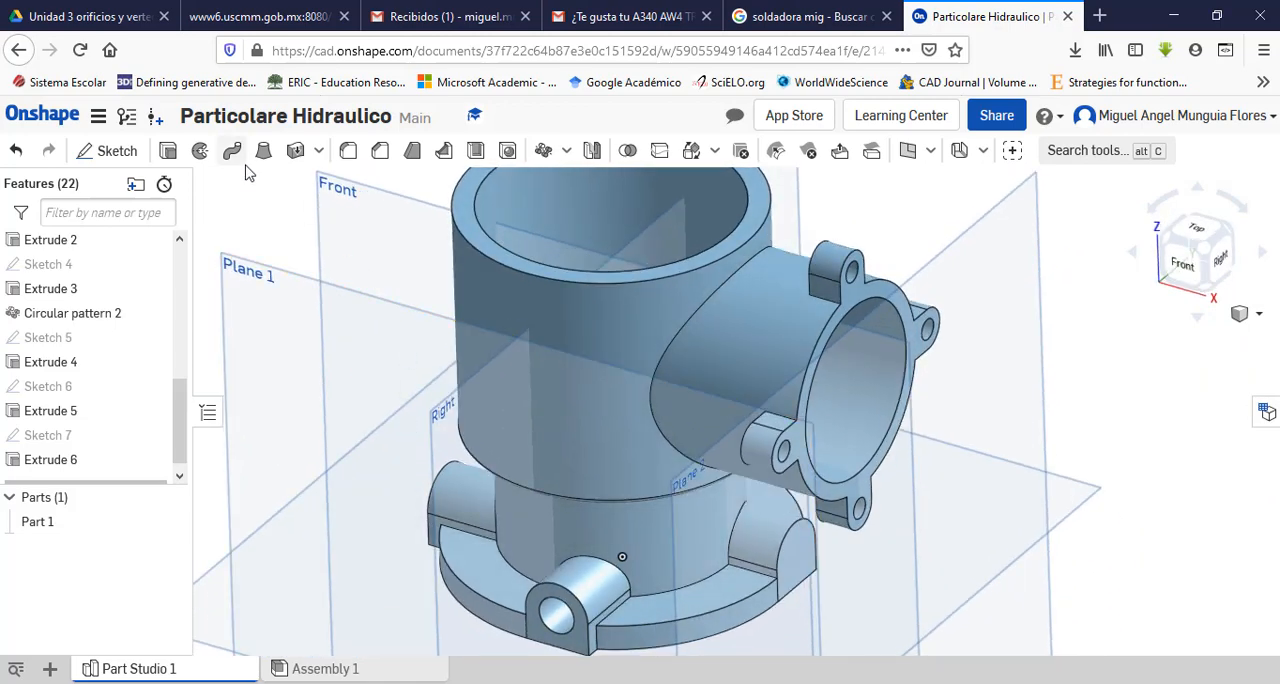
Step: Set up a circular feature pattern with the front lug's through hole and its counterbore as the features to repeat
left_click(543, 150)
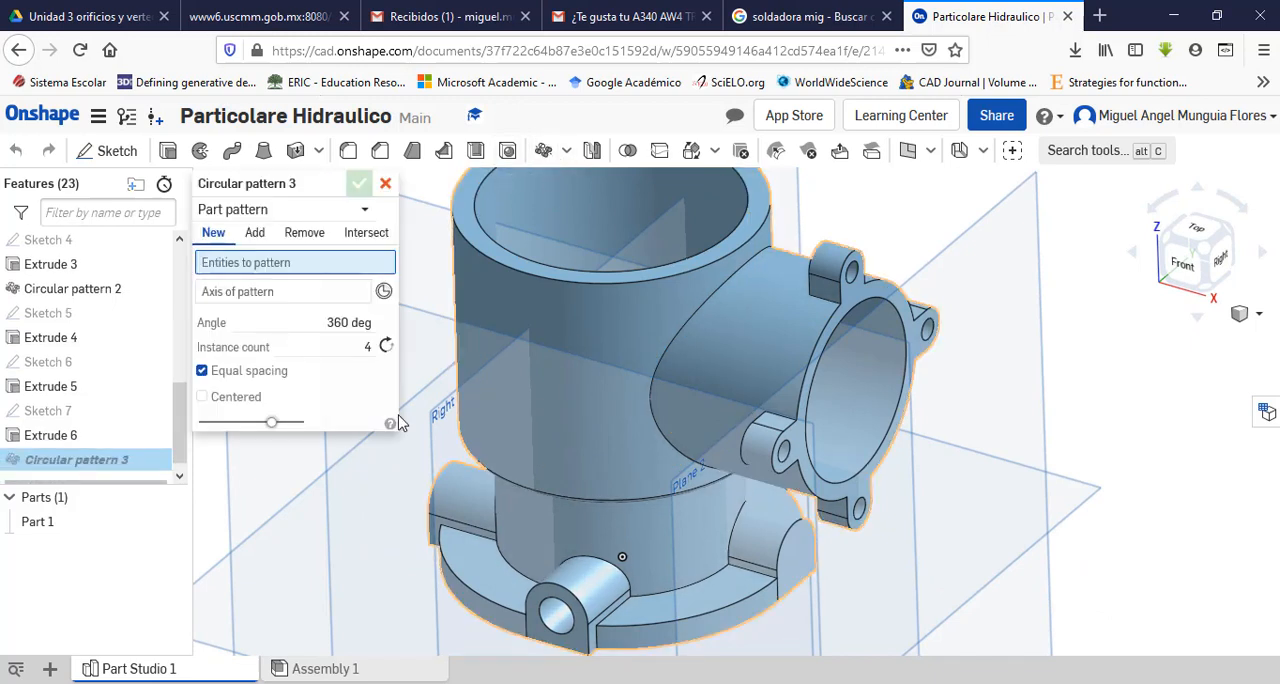
left_click(355, 215)
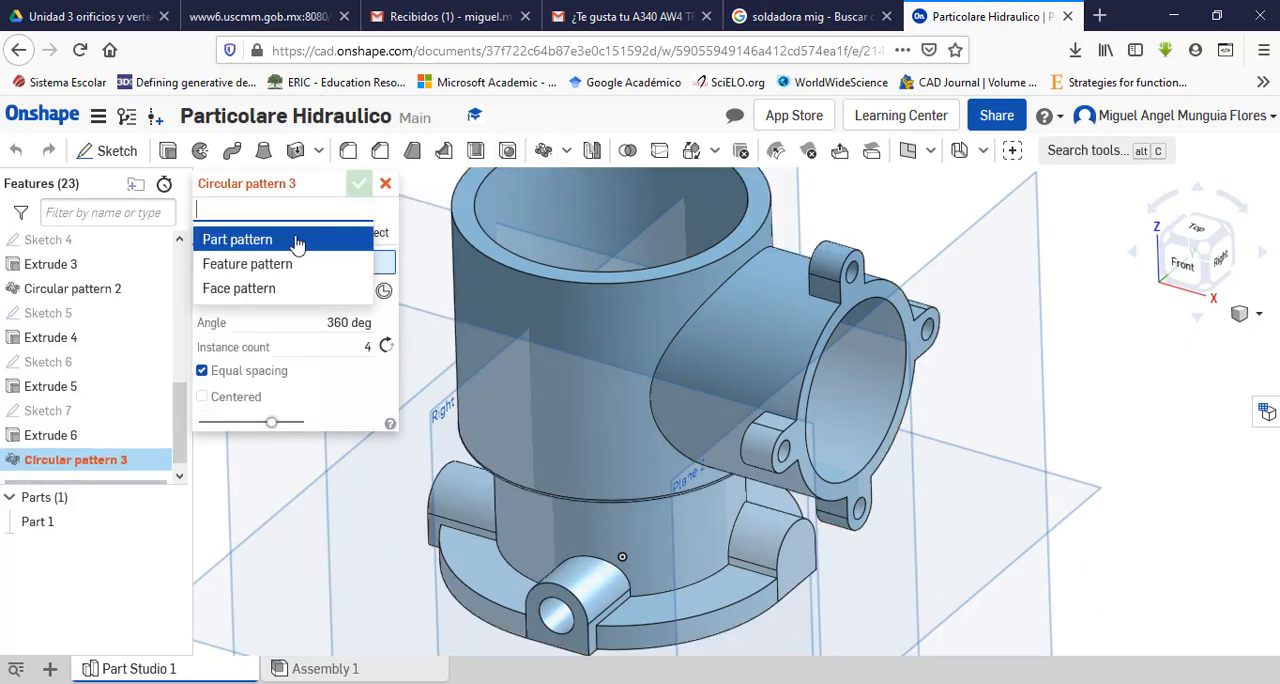
left_click(238, 263)
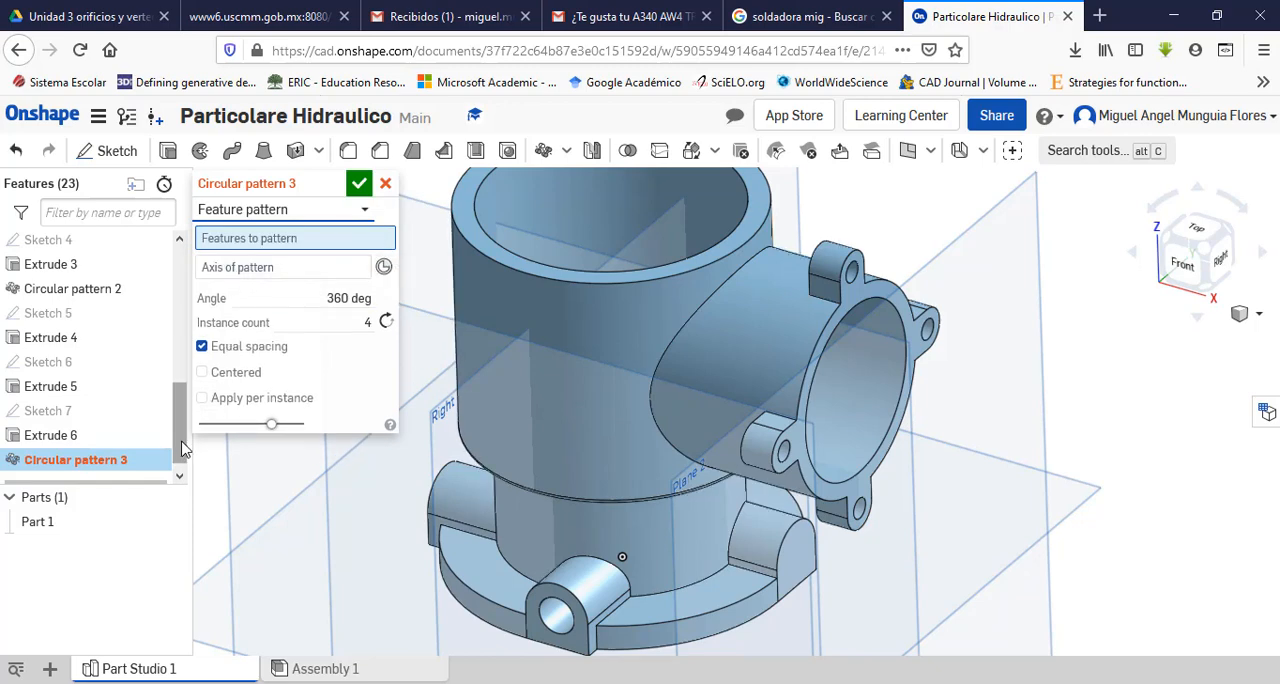
scroll(517, 646, "down", 4)
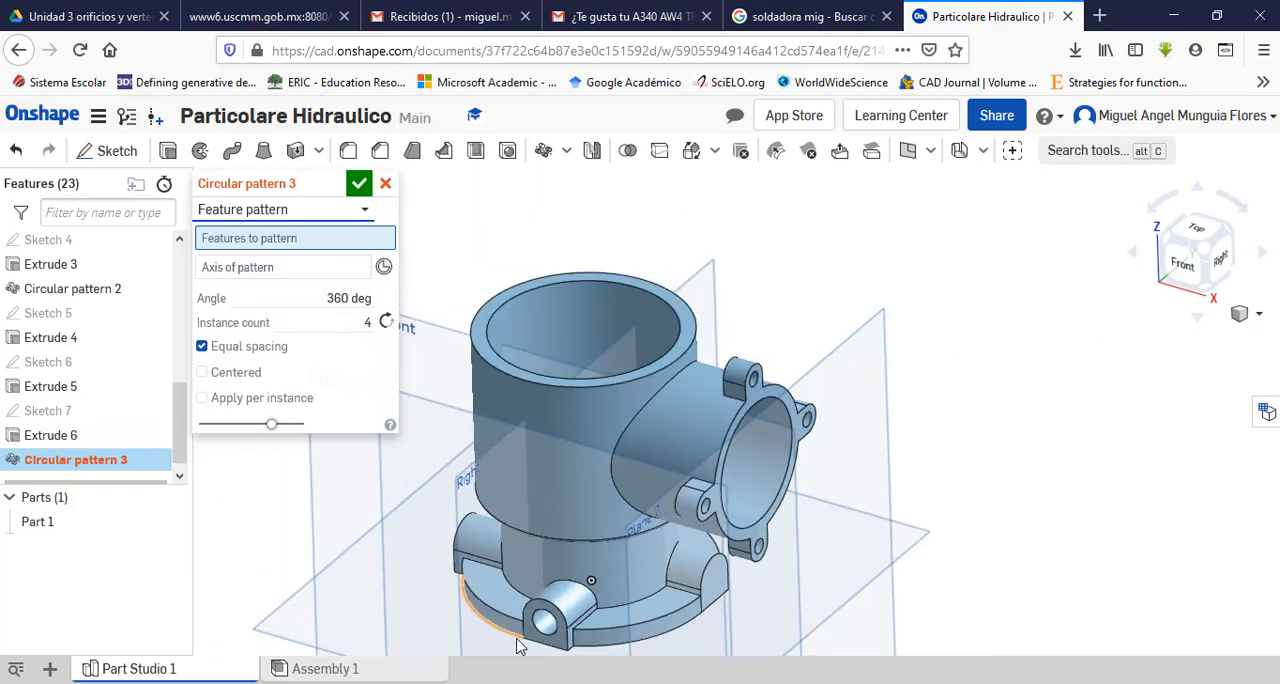
scroll(517, 643, "up", 5)
scroll(518, 641, "up", 1)
right_click_drag(347, 610, 362, 588)
scroll(600, 600, "down", 4)
scroll(624, 604, "up", 7)
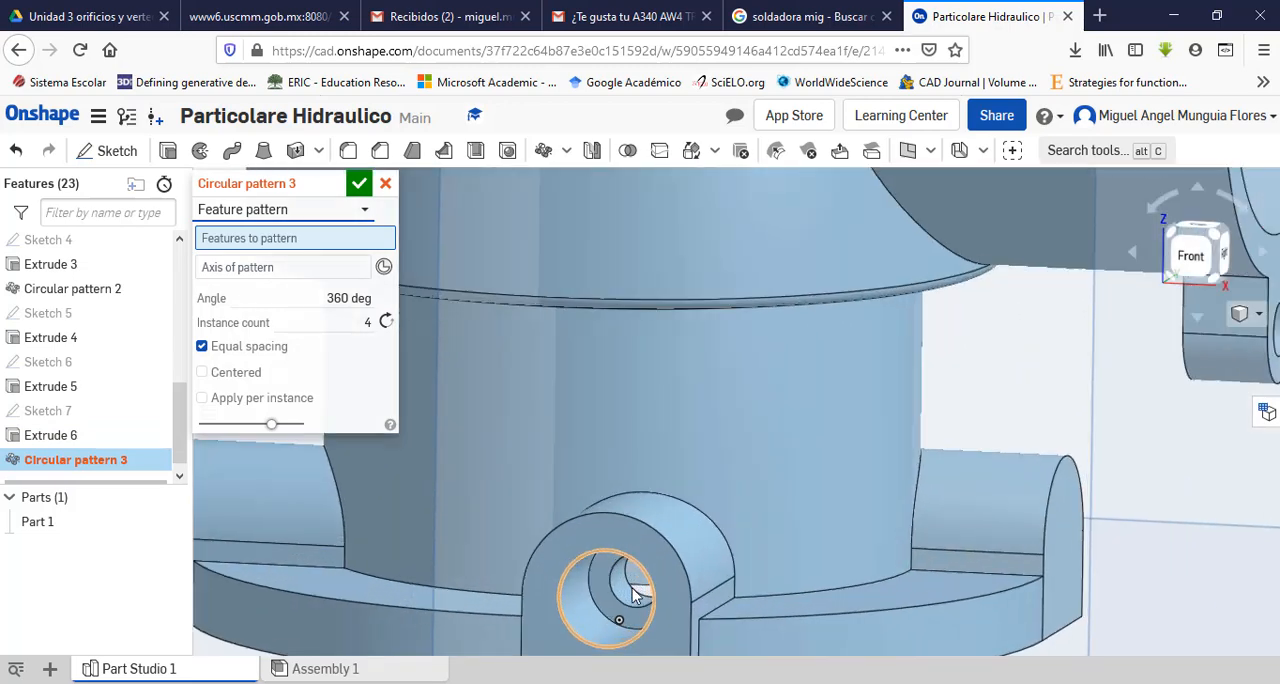
left_click(620, 605)
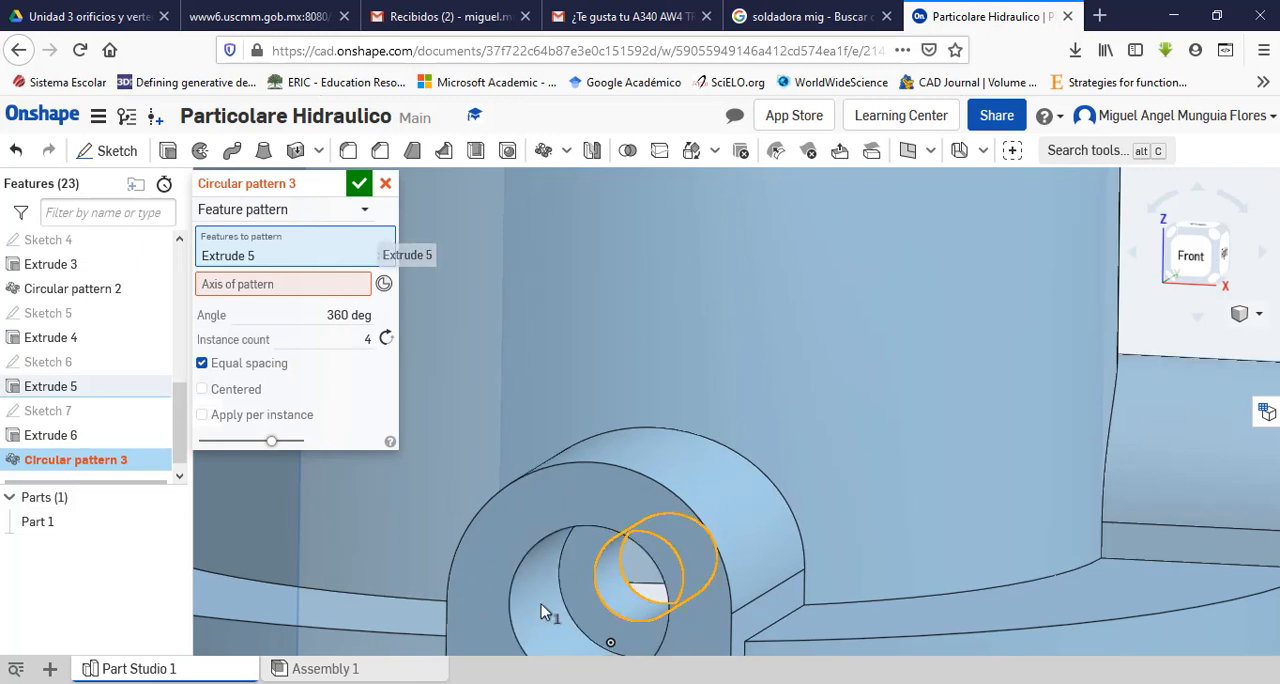
left_click(563, 637)
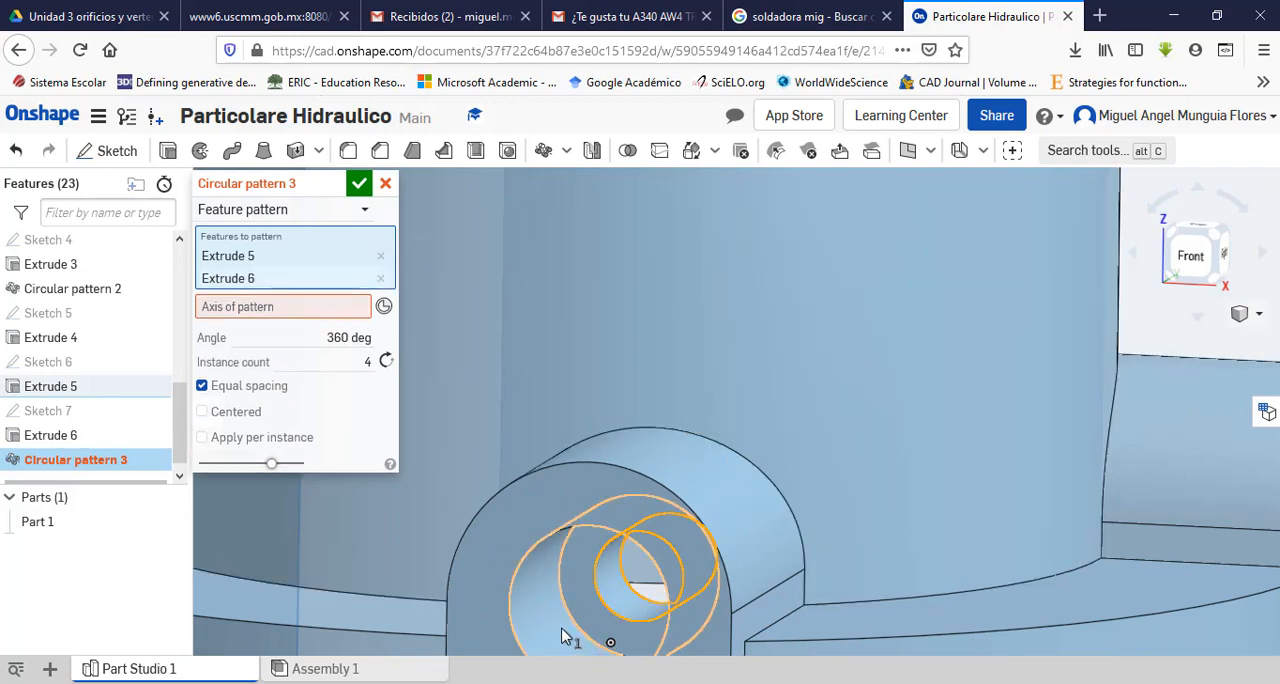
Step: Pattern the lug hole features around the lower body's cylindrical face as 4 equally spaced instances over 360 degrees, and accept
scroll(495, 502, "down", 3)
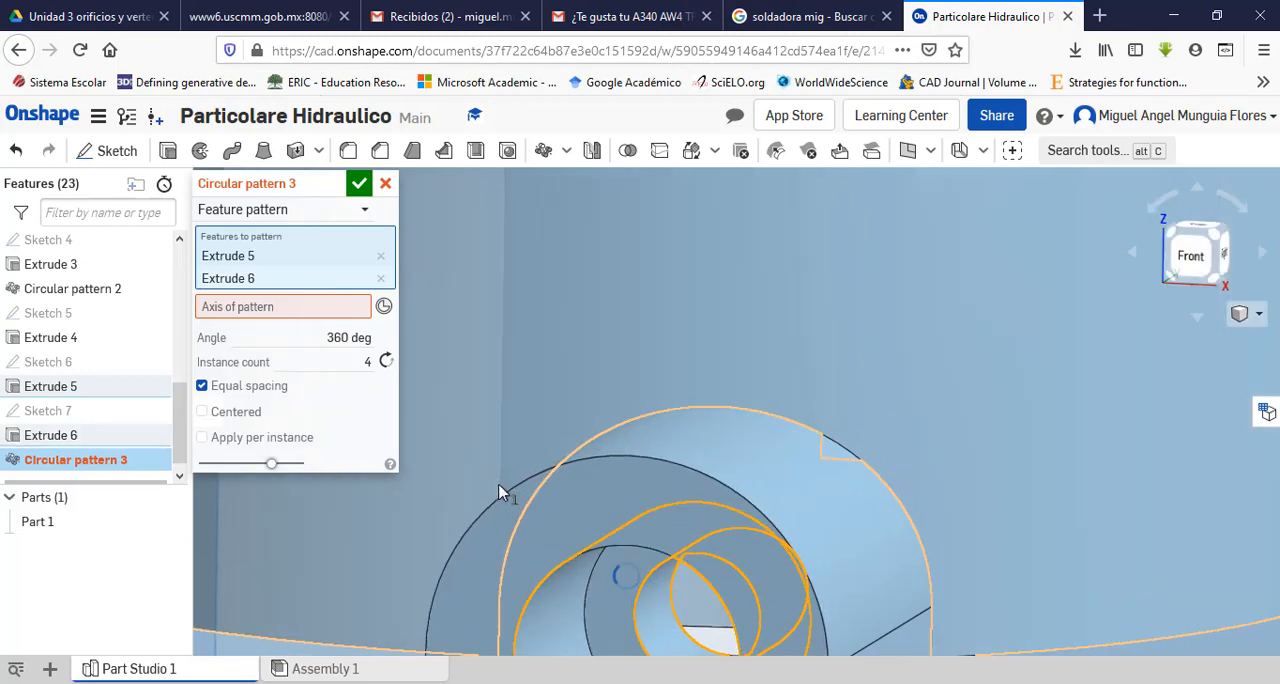
scroll(769, 603, "down", 3)
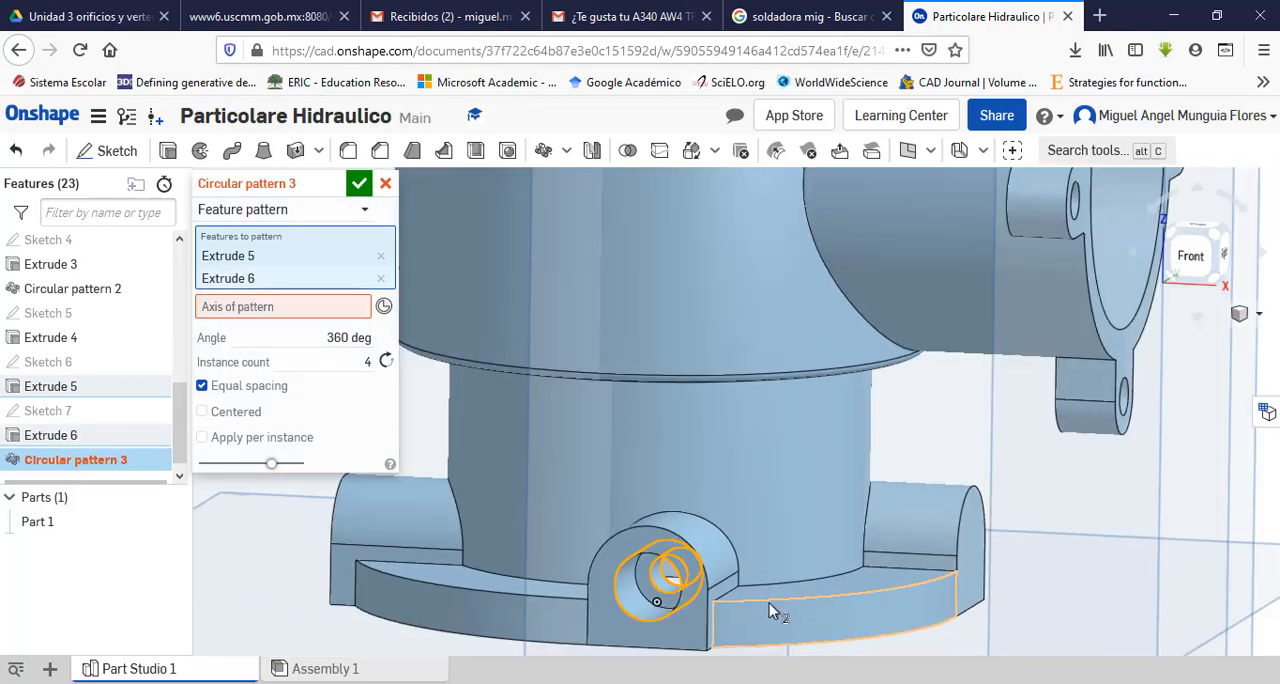
right_click_drag(951, 456, 938, 470)
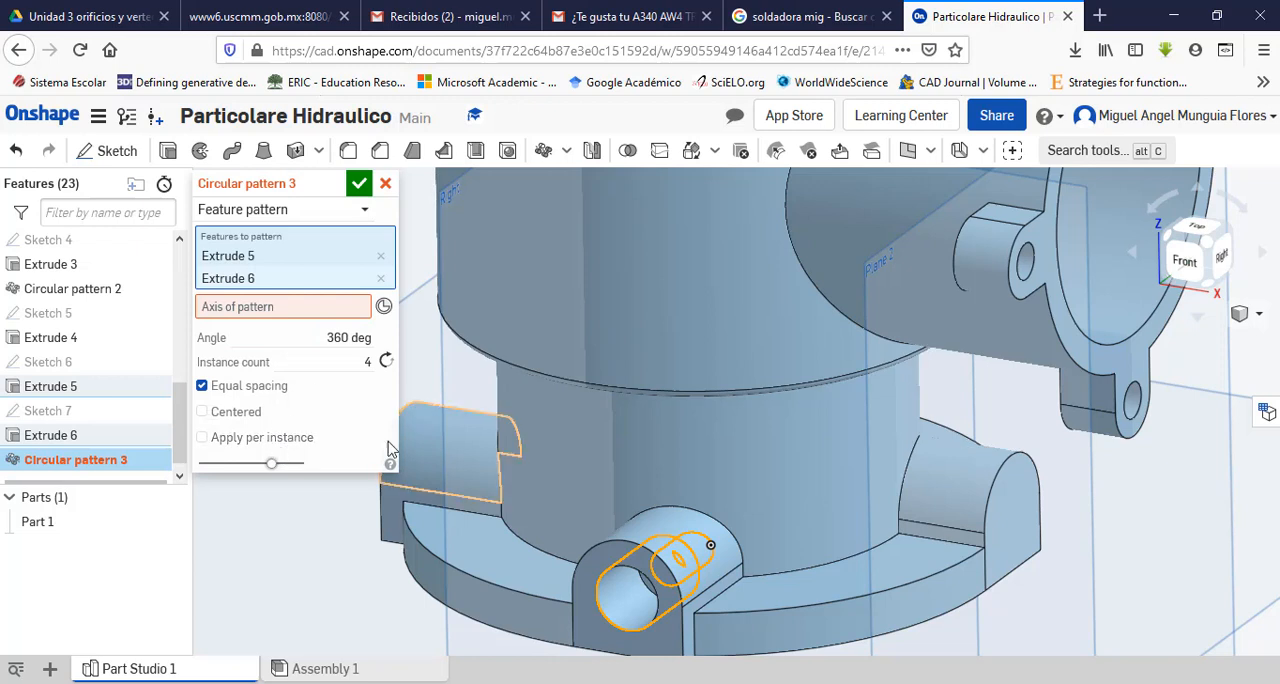
left_click(278, 314)
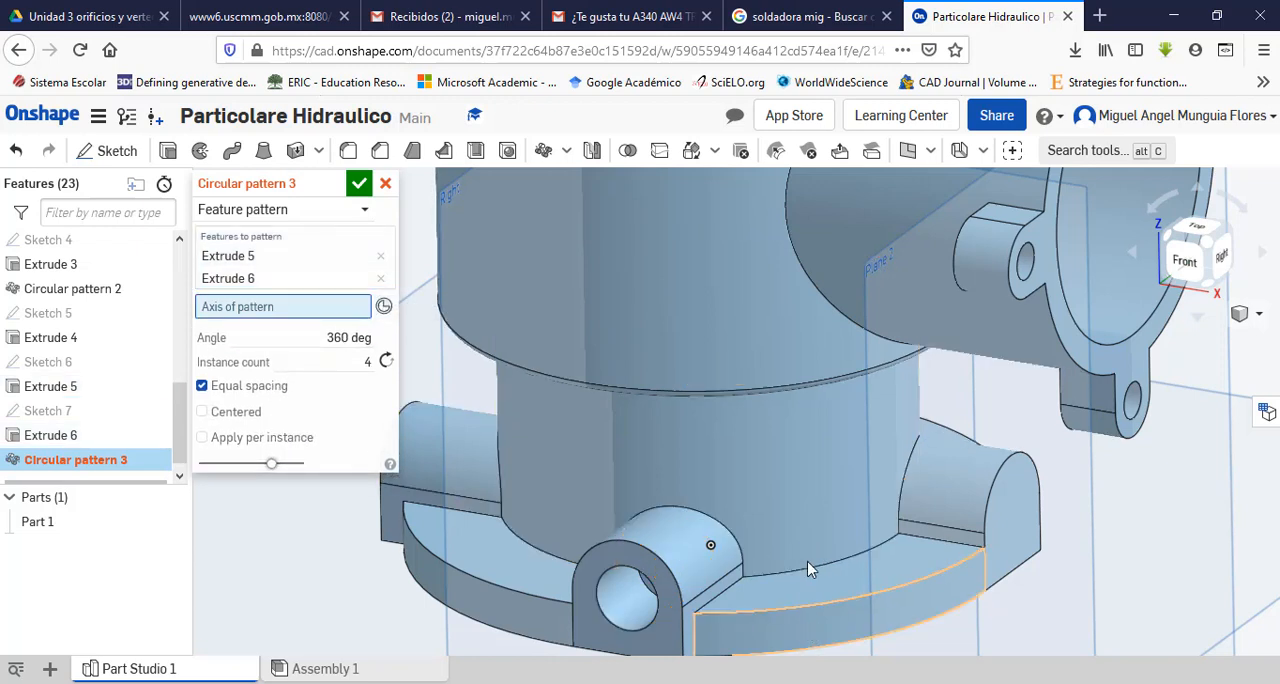
left_click(790, 489)
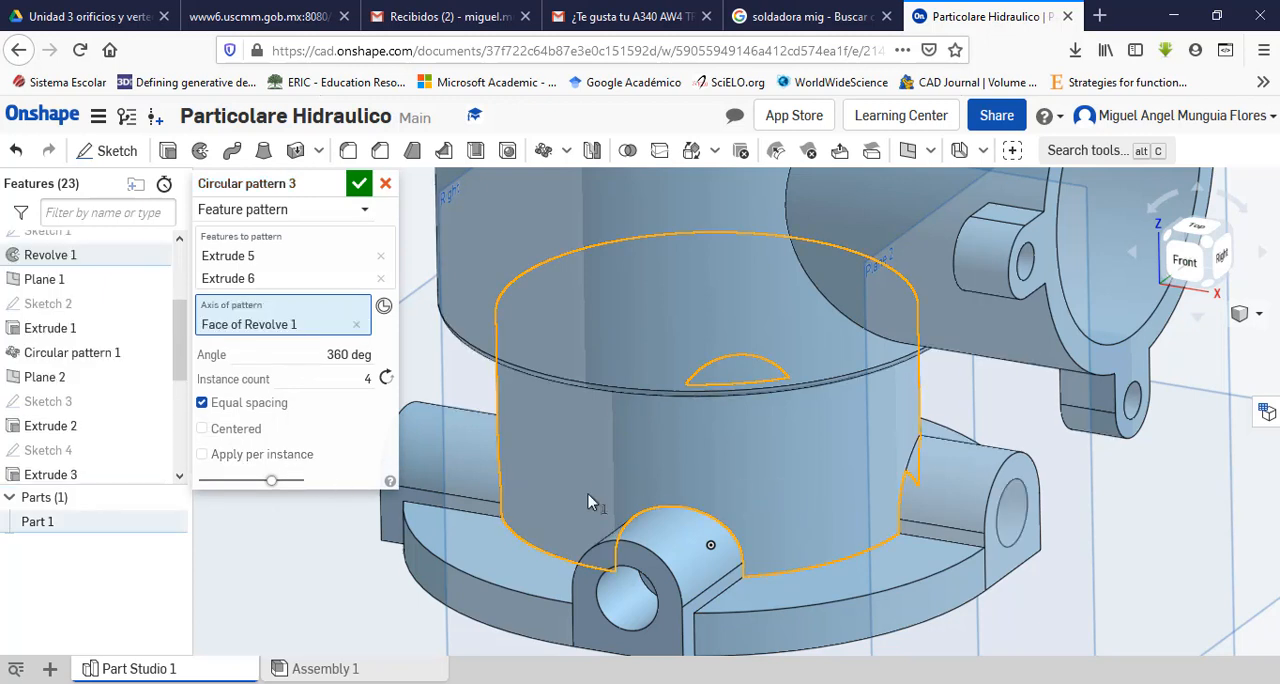
scroll(874, 532, "down", 3)
scroll(874, 534, "down", 2)
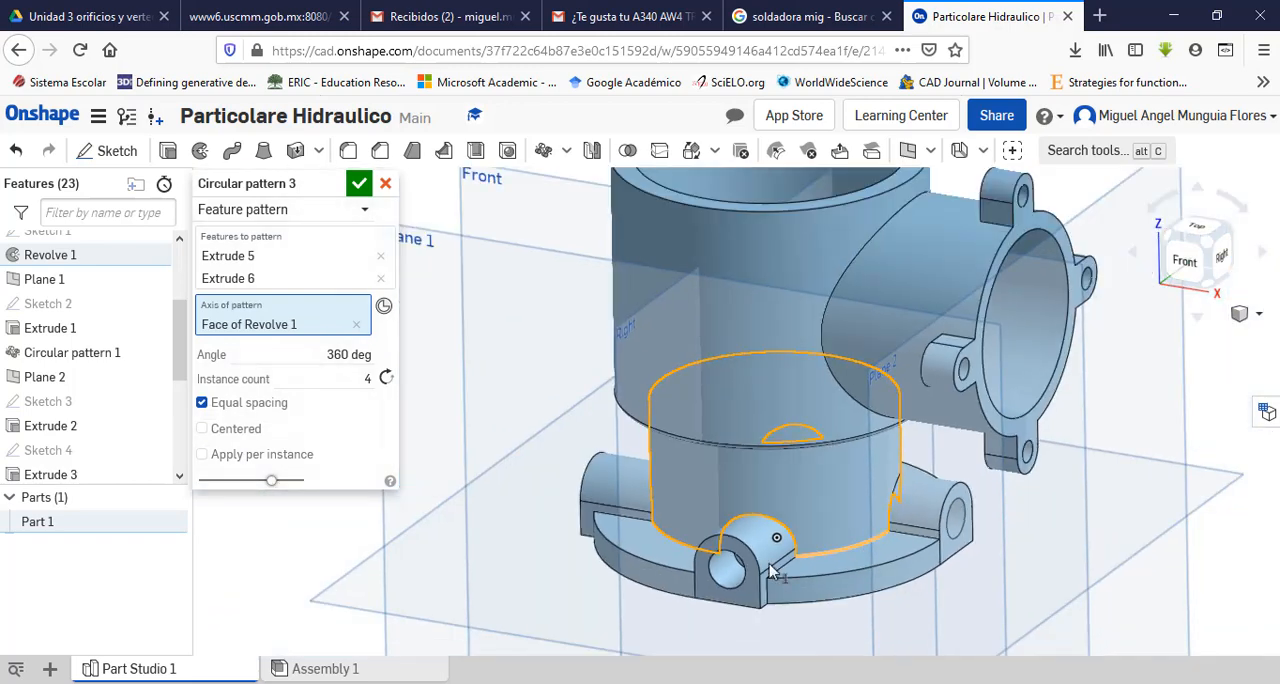
right_click_drag(545, 566, 603, 580)
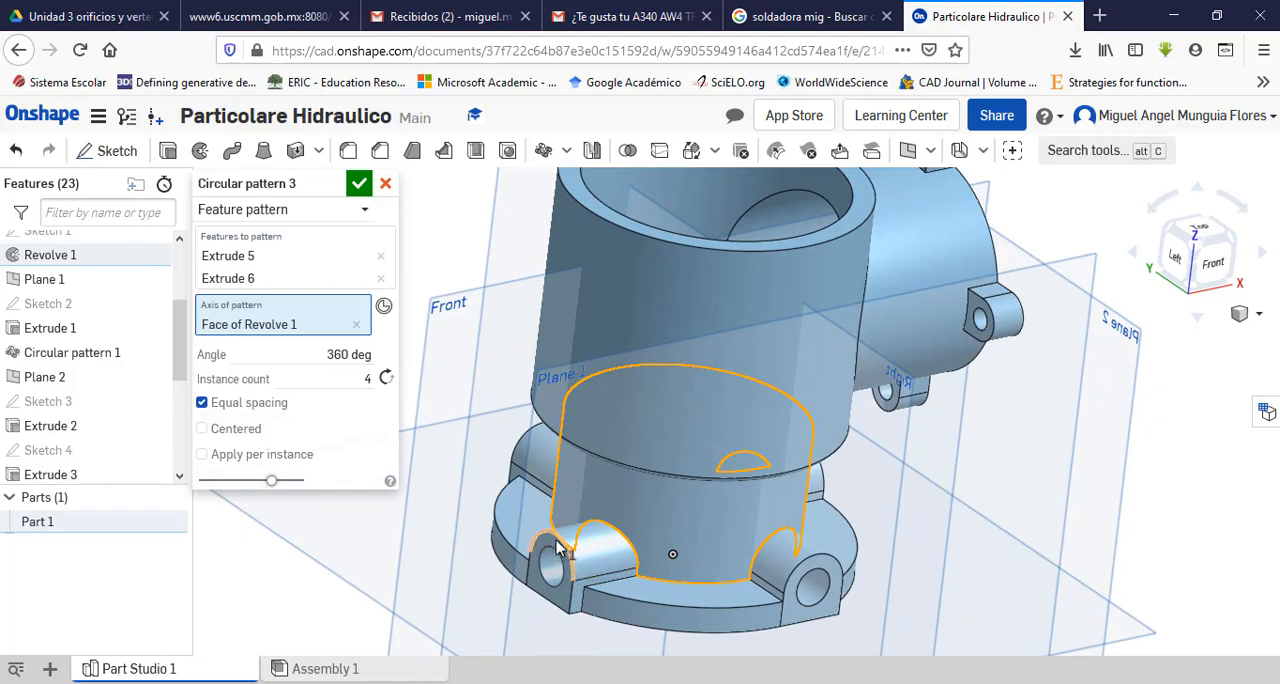
right_click_drag(943, 560, 867, 568)
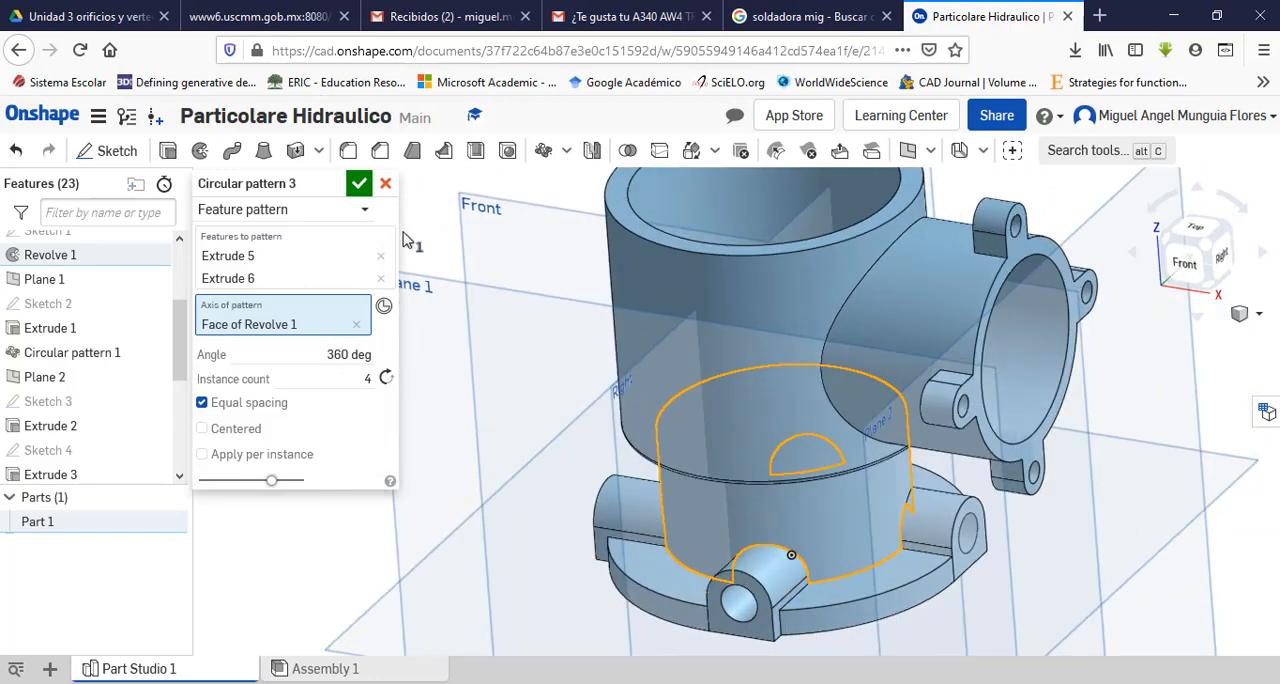
left_click(360, 186)
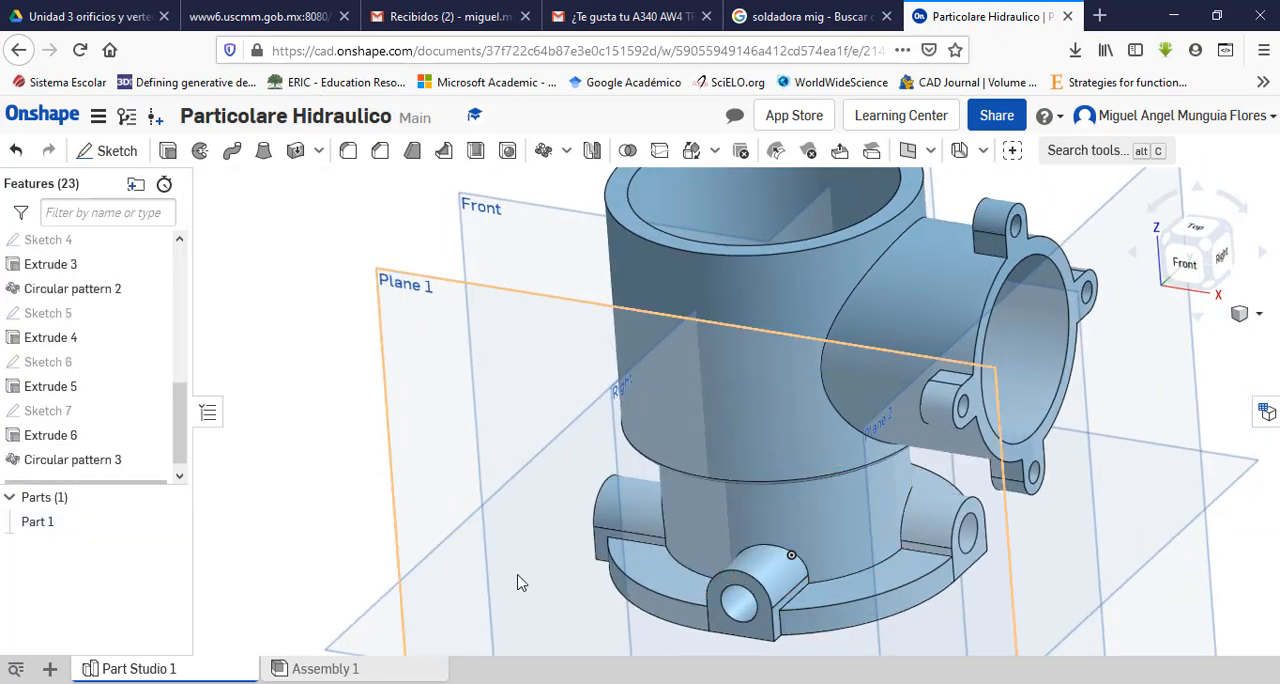
Step: Compare the model with the PDF drawing's isometric, front, section and top views, examining the base lugs and the ears on the upper rim
mouse_move(504, 585)
right_mouse_down()
mouse_move(465, 437)
mouse_move(488, 567)
mouse_move(514, 578)
mouse_move(533, 546)
mouse_move(517, 586)
right_mouse_up()
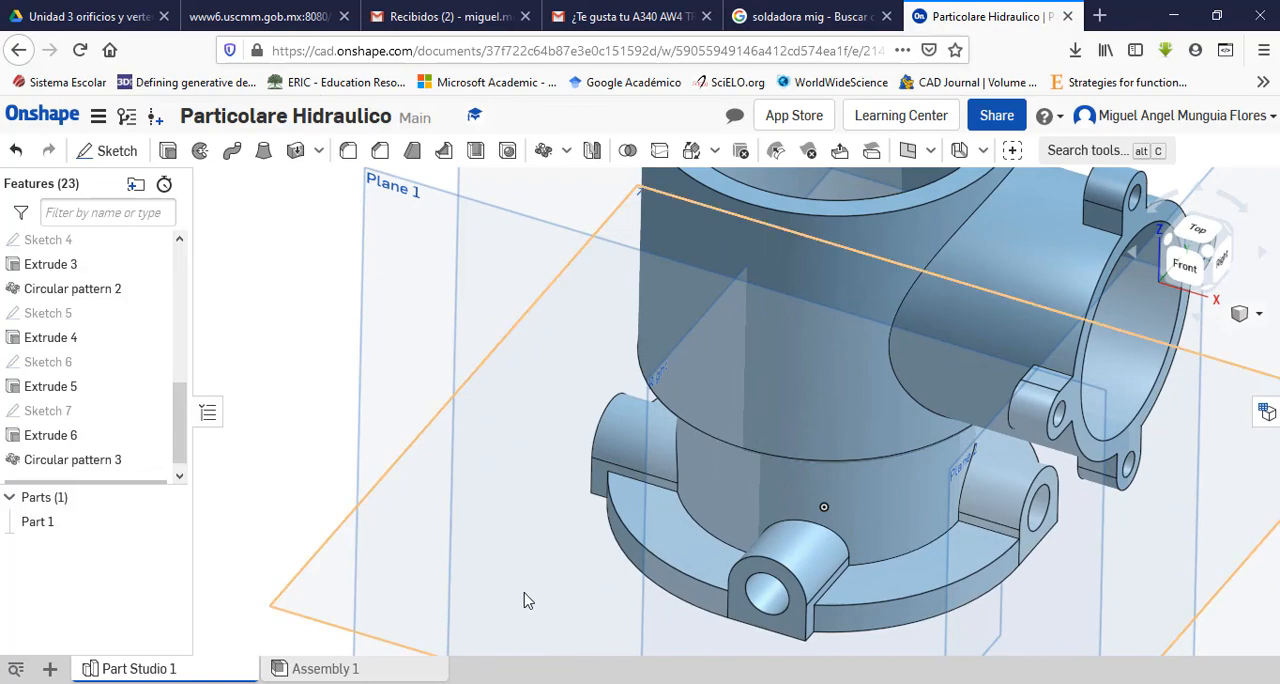
scroll(526, 597, "up", 3)
scroll(528, 600, "down", 5)
scroll(651, 428, "up", 5)
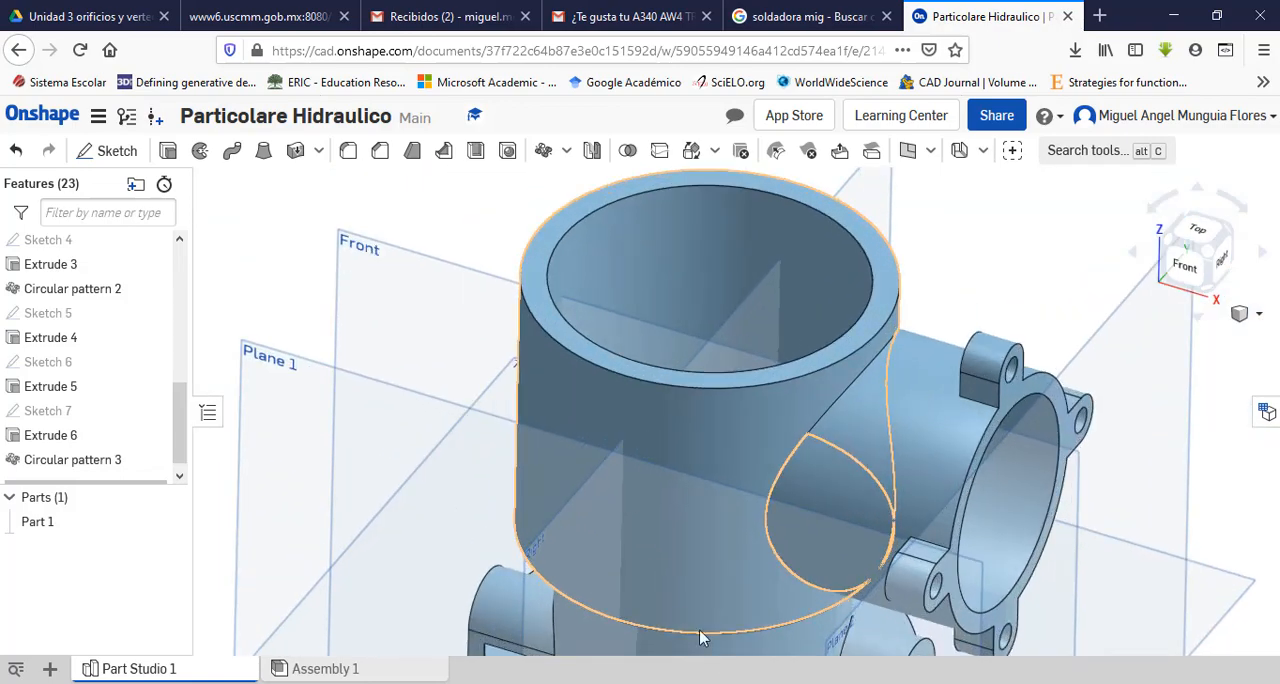
key("alt+Tab")
scroll(522, 503, "up", 10)
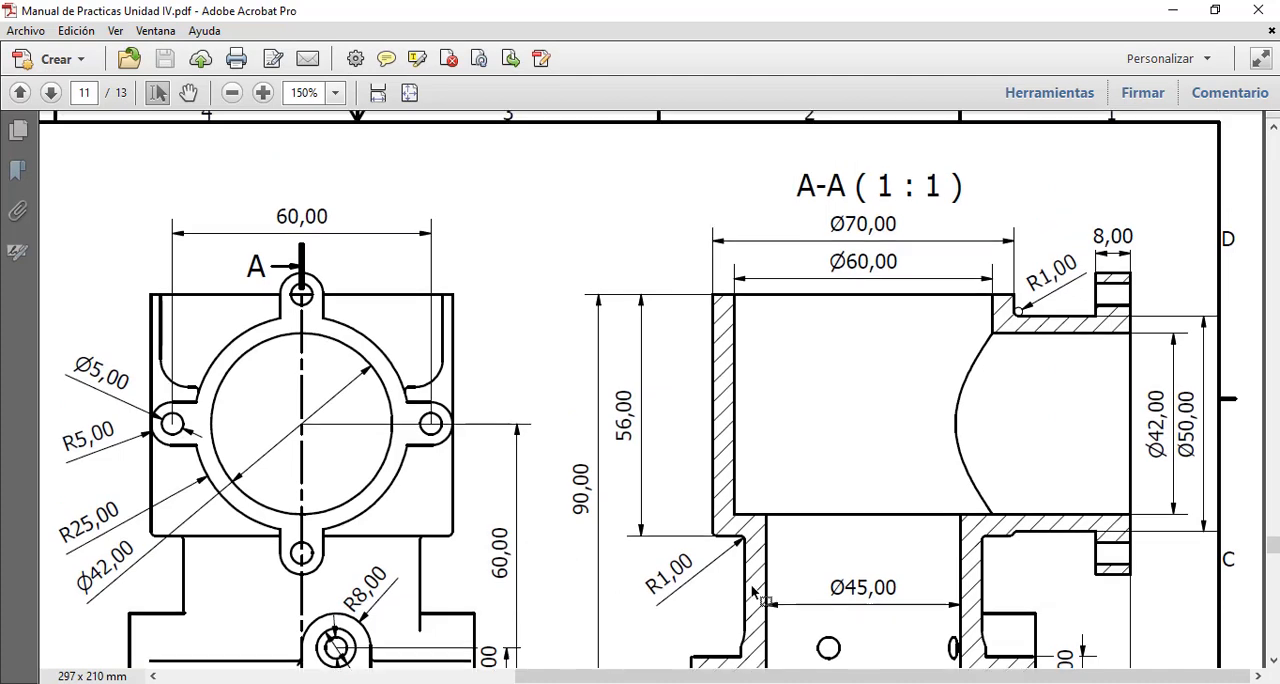
scroll(651, 563, "down", 10)
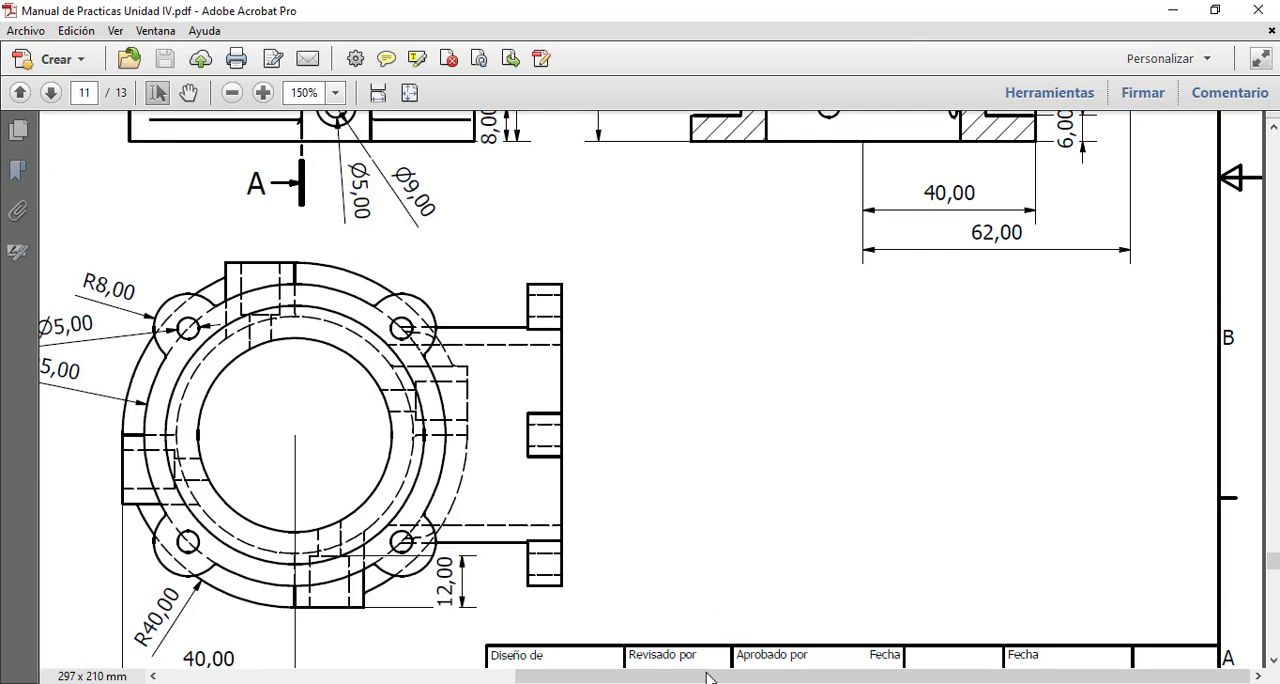
left_click_drag(706, 677, 346, 634)
scroll(358, 567, "up", 5)
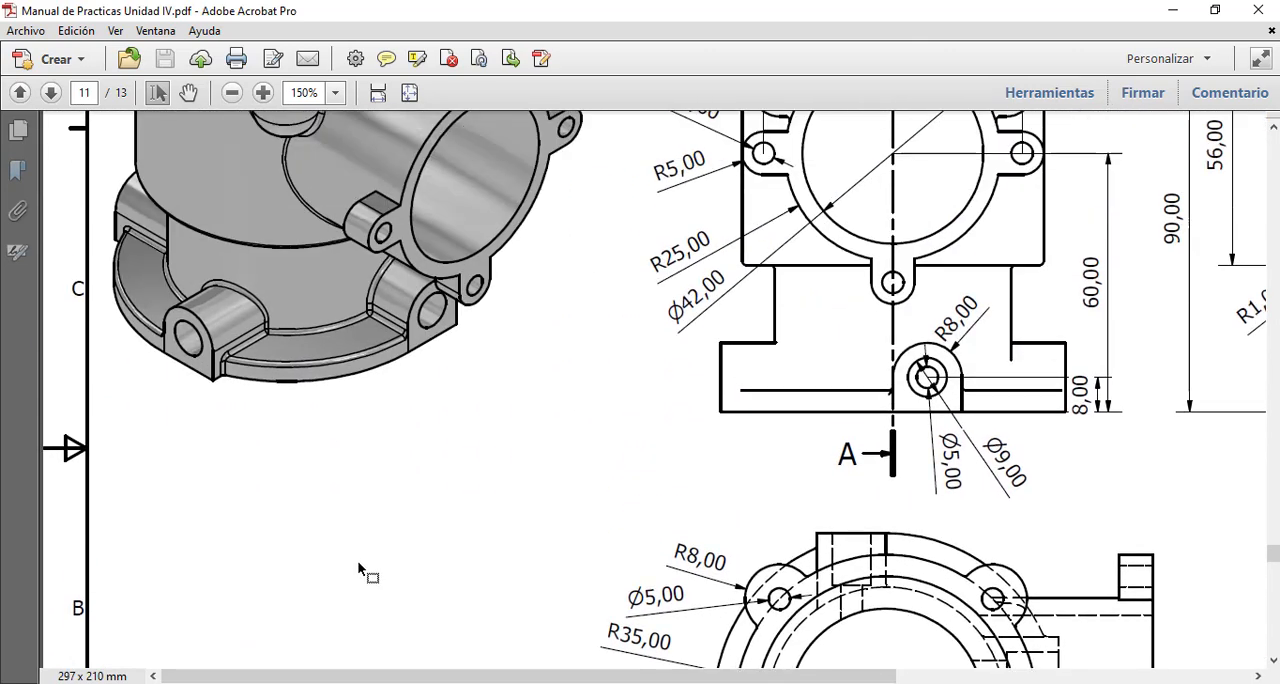
scroll(358, 567, "up", 4)
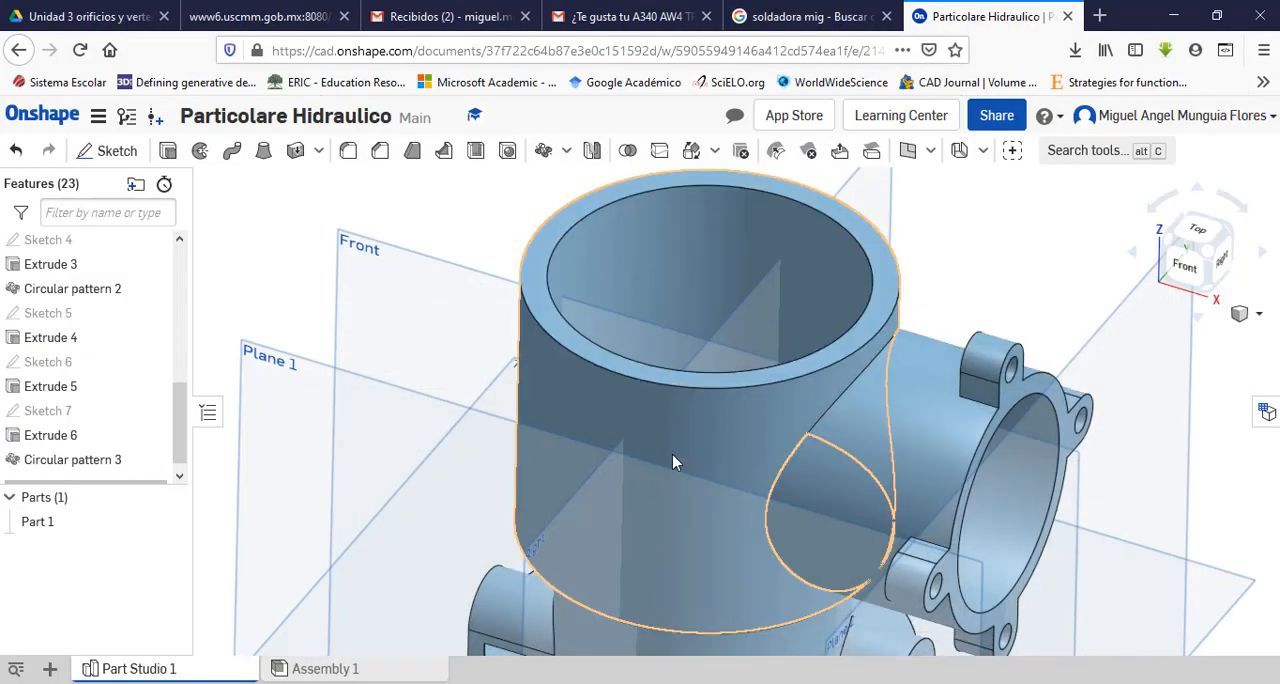
scroll(674, 469, "down", 4)
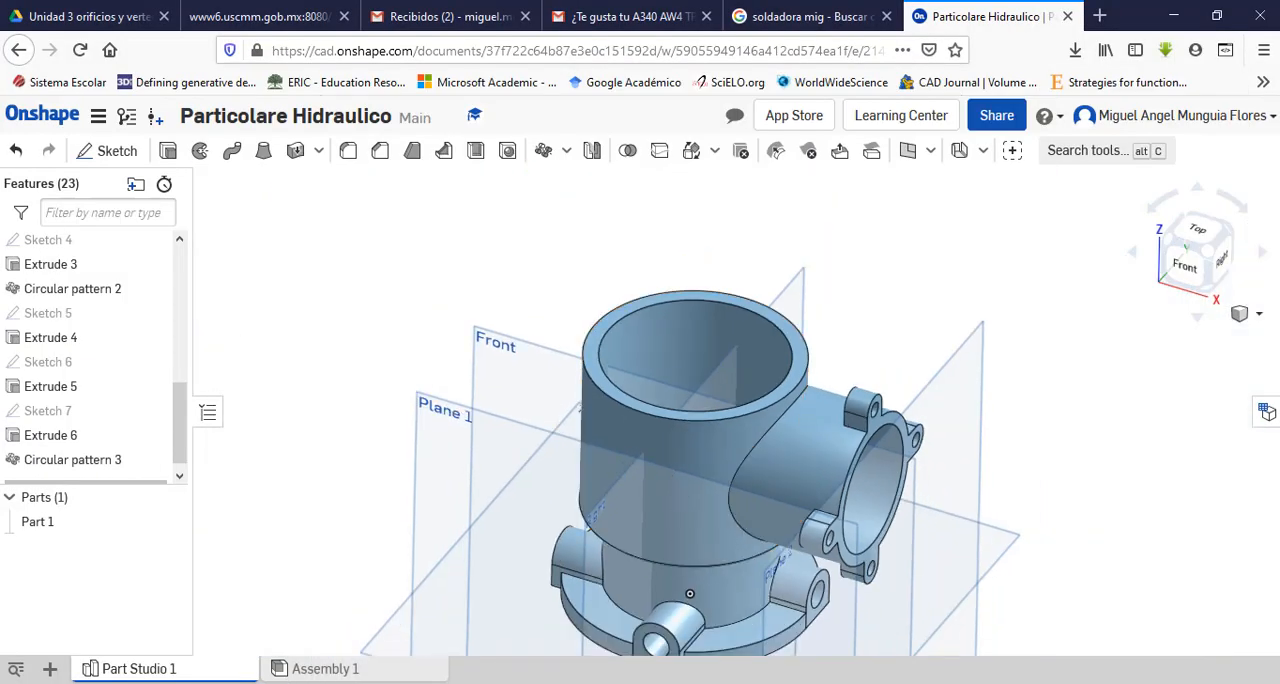
left_click(681, 683)
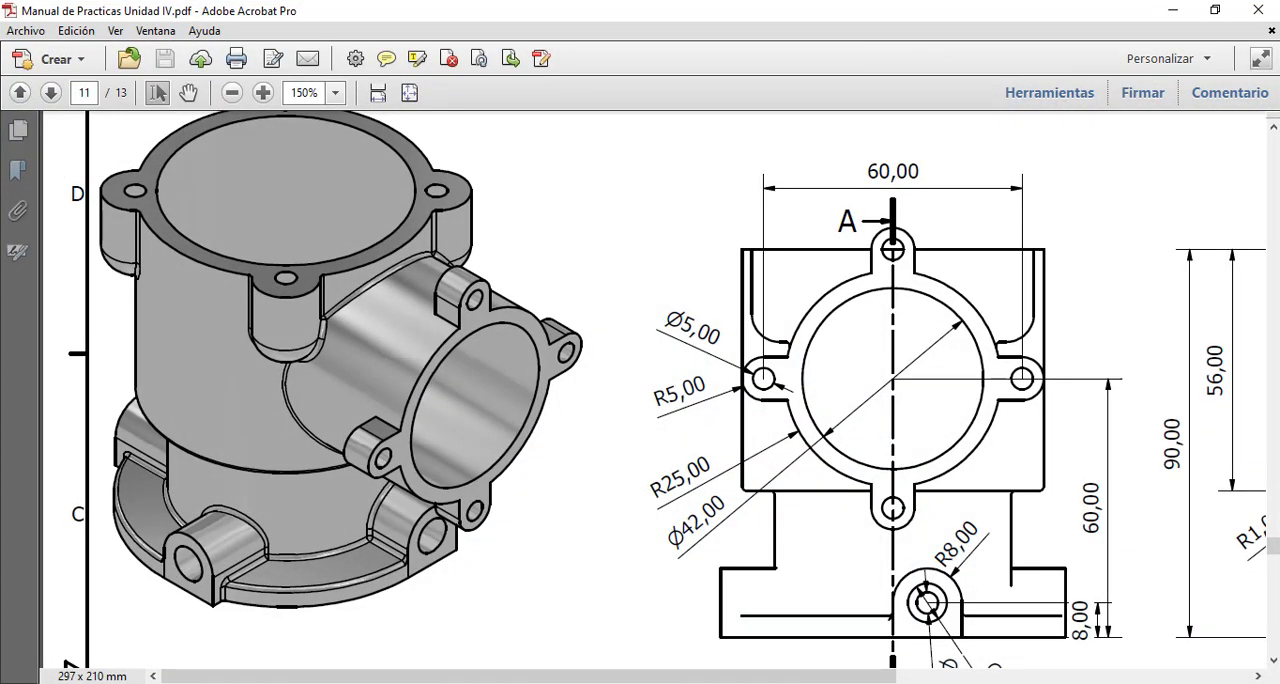
left_click_drag(684, 682, 647, 680)
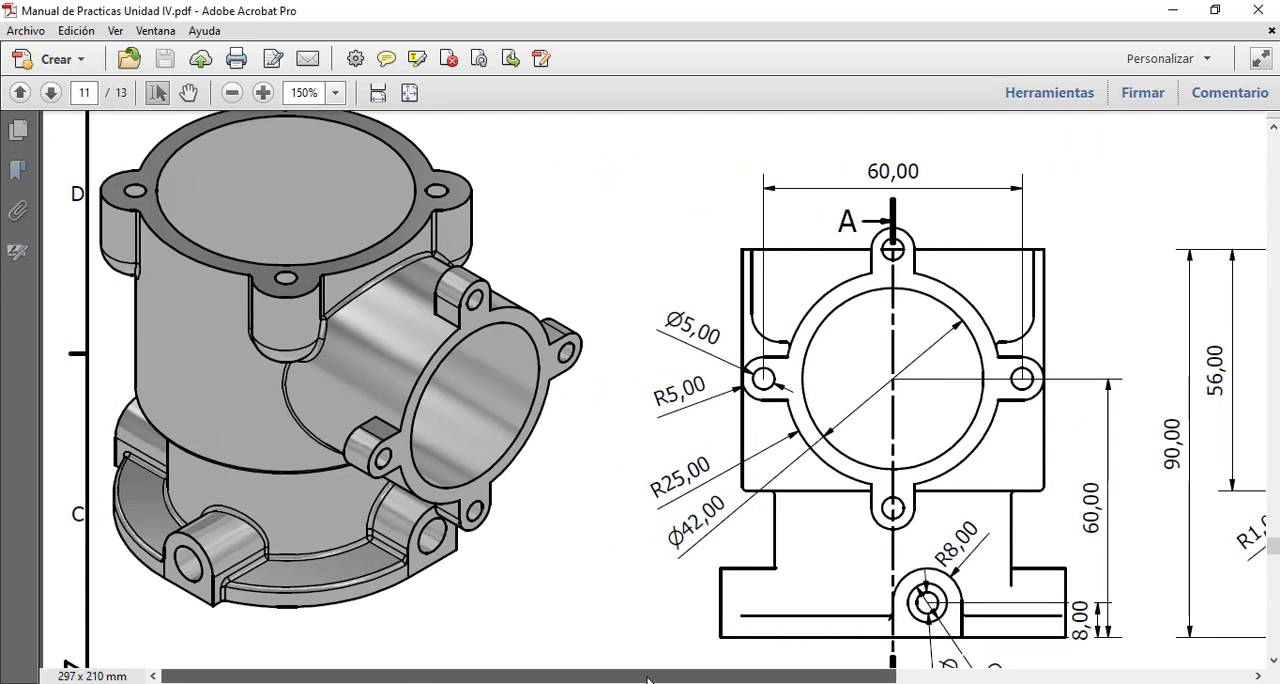
scroll(614, 564, "down", 5)
scroll(834, 350, "up", 1)
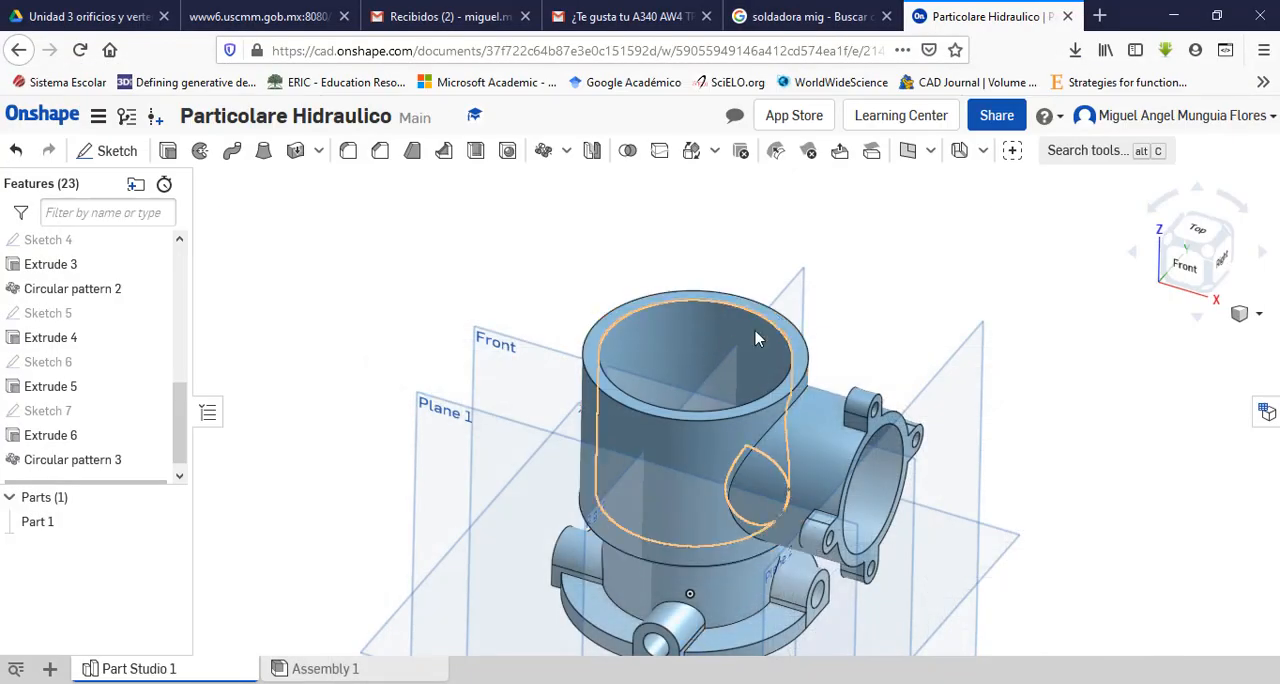
Step: Start a sketch on the main body's upper annular face, view it from the top, and consult the rim ear dimensions in the PDF drawing
scroll(770, 316, "up", 5)
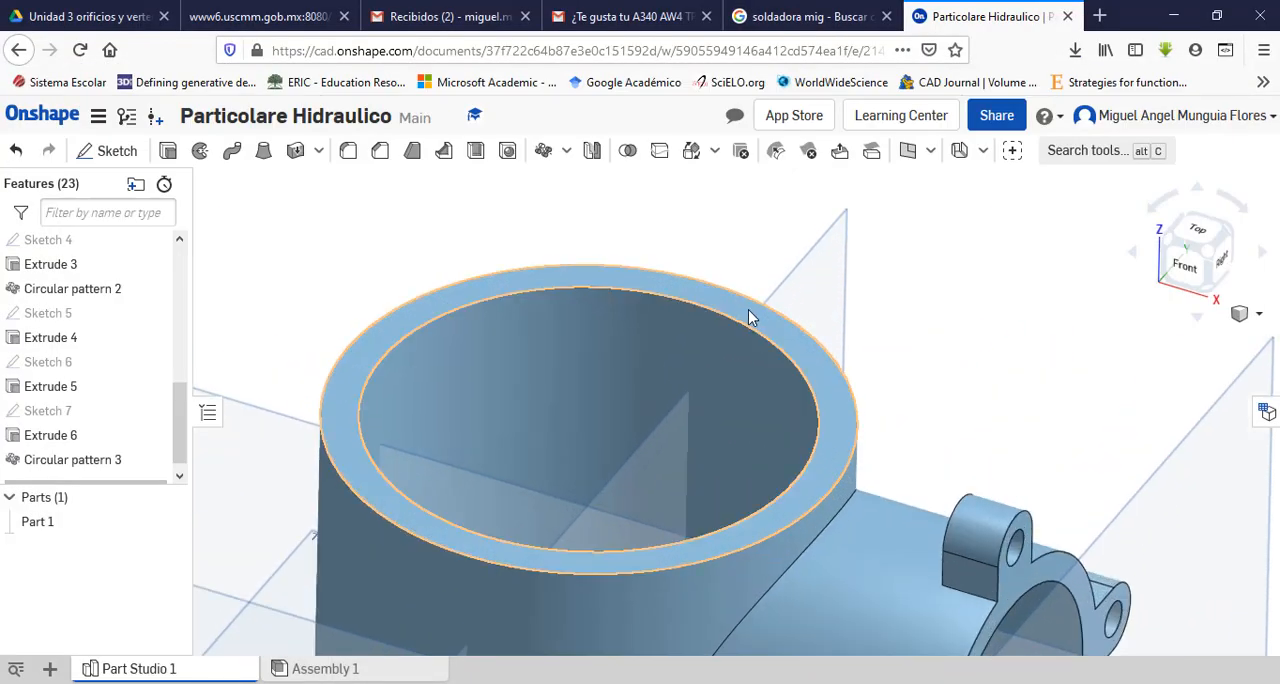
left_click(748, 309)
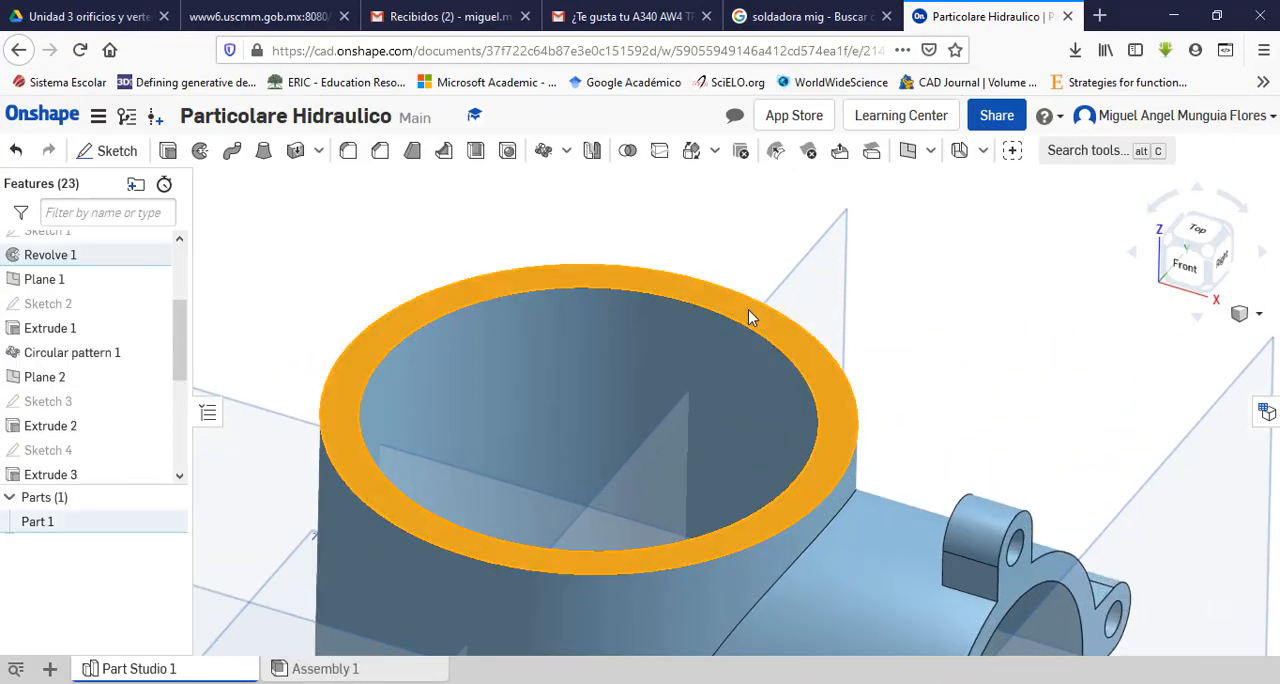
left_click(112, 150)
left_click(1204, 238)
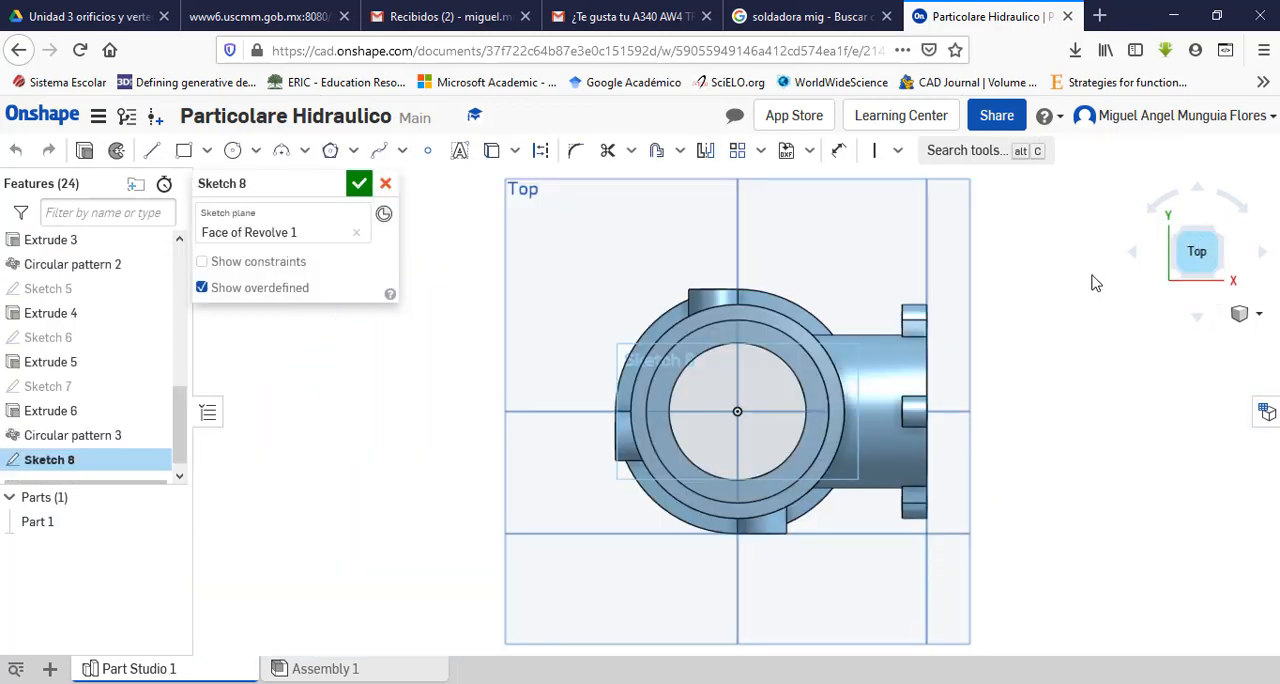
scroll(787, 342, "down", 2)
scroll(769, 330, "up", 6)
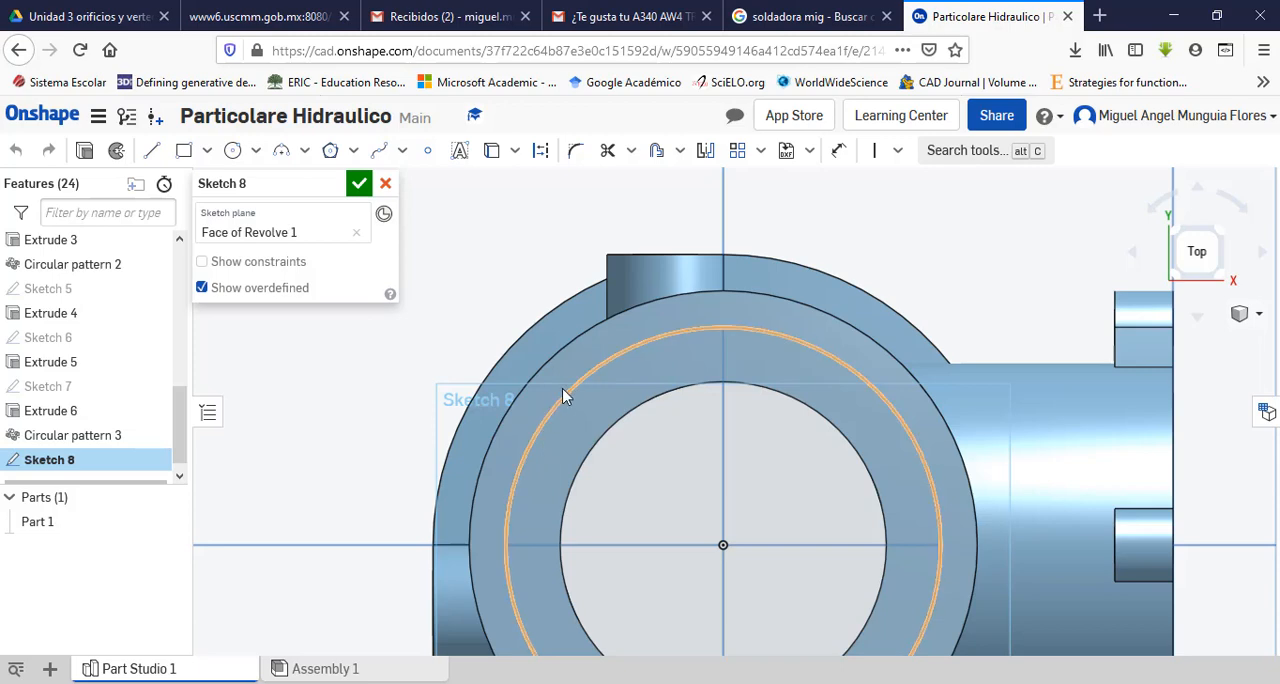
key("alt+Tab")
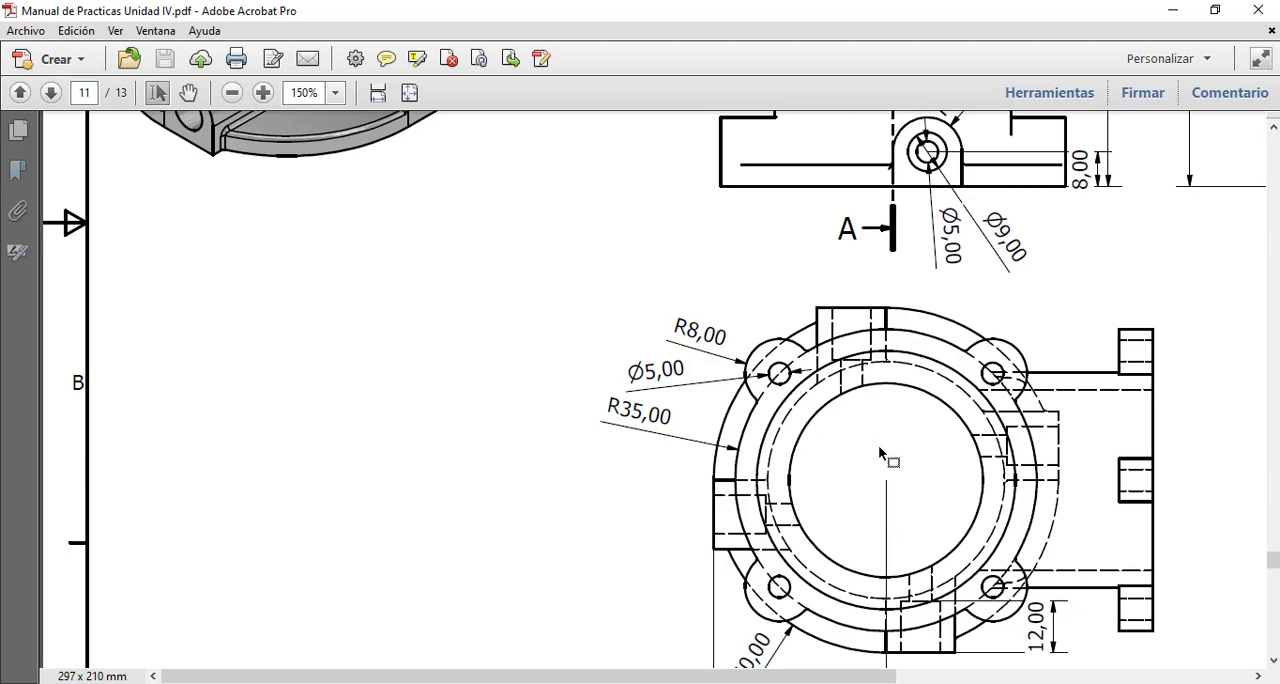
Step: Return to Onshape and sketch a 16 mm diameter ear circle centred on the rim's outer edge, in its upper-right quadrant
left_click(742, 683)
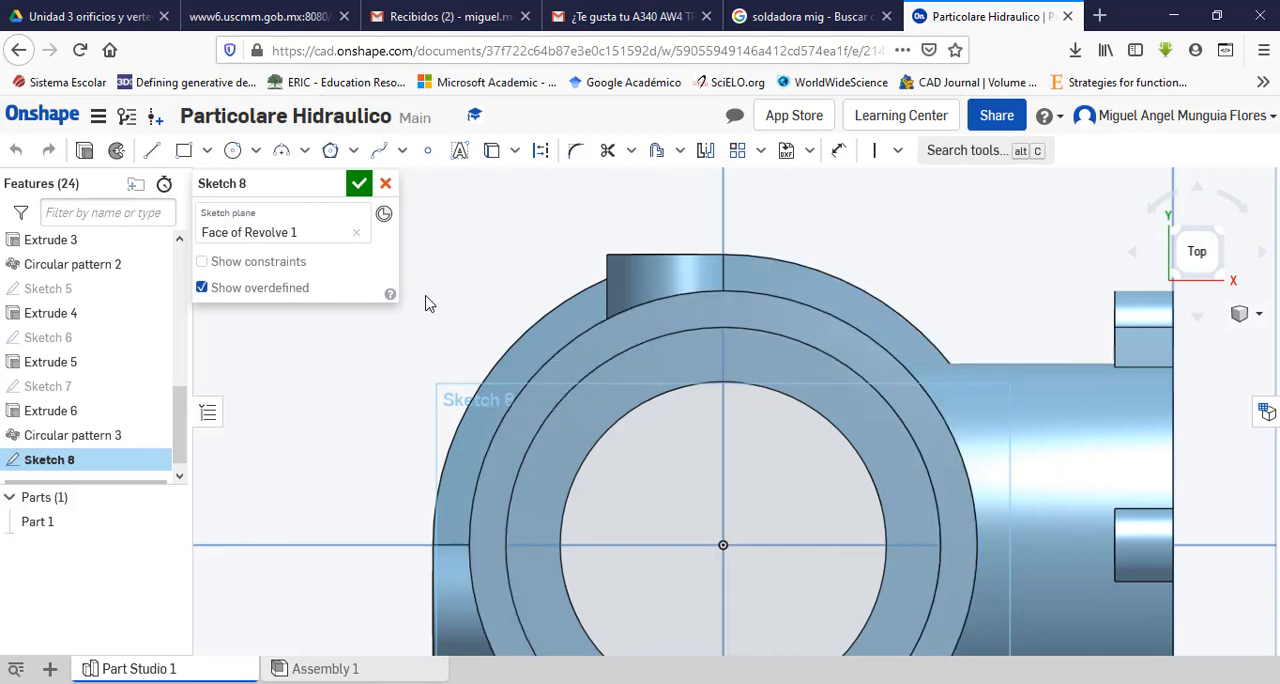
left_click(155, 153)
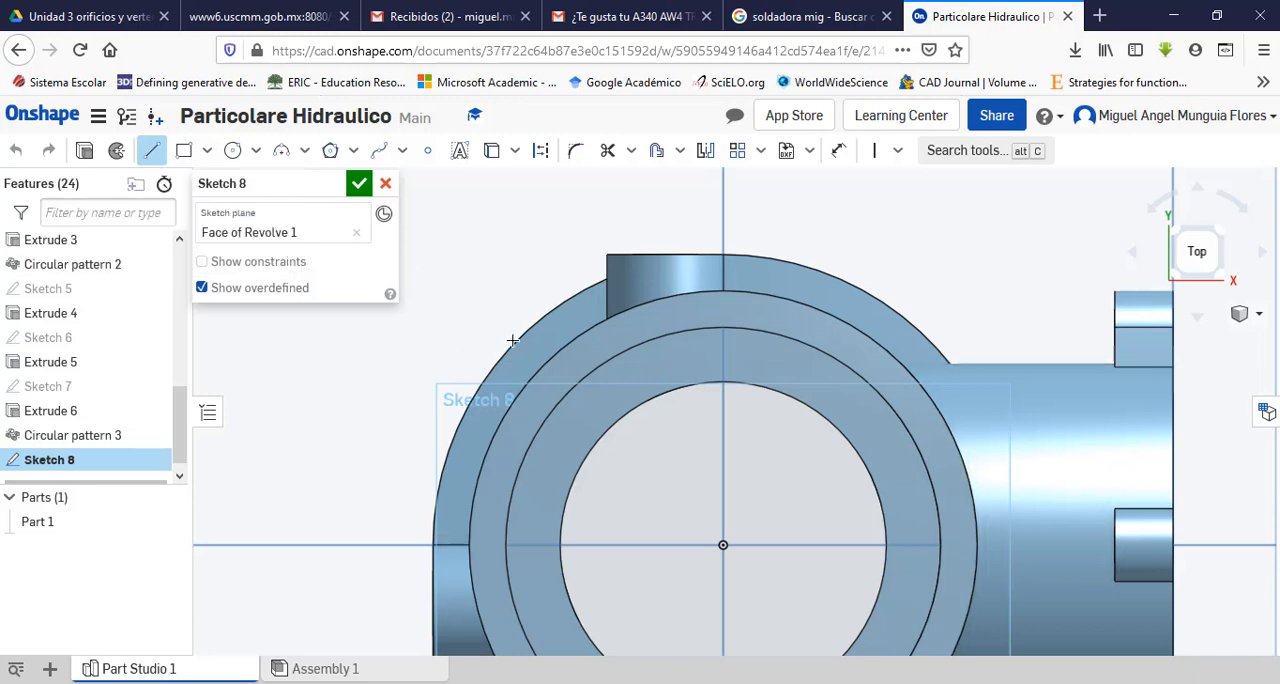
key("Escape")
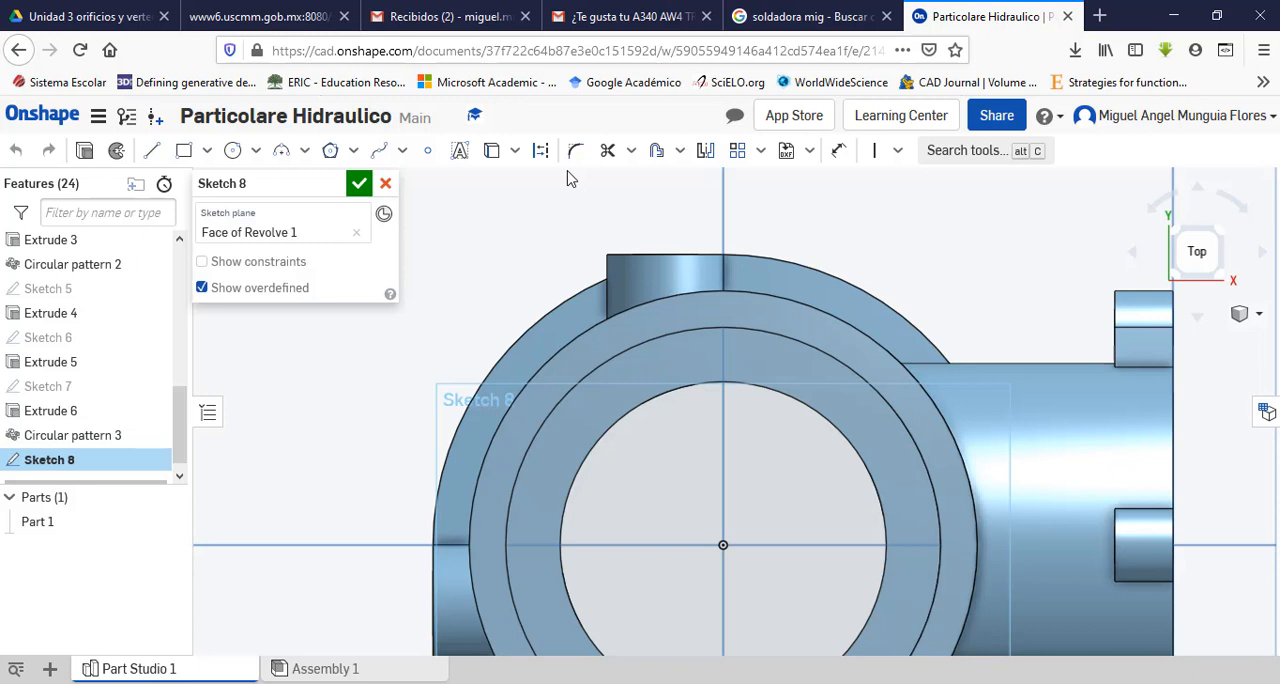
left_click(232, 150)
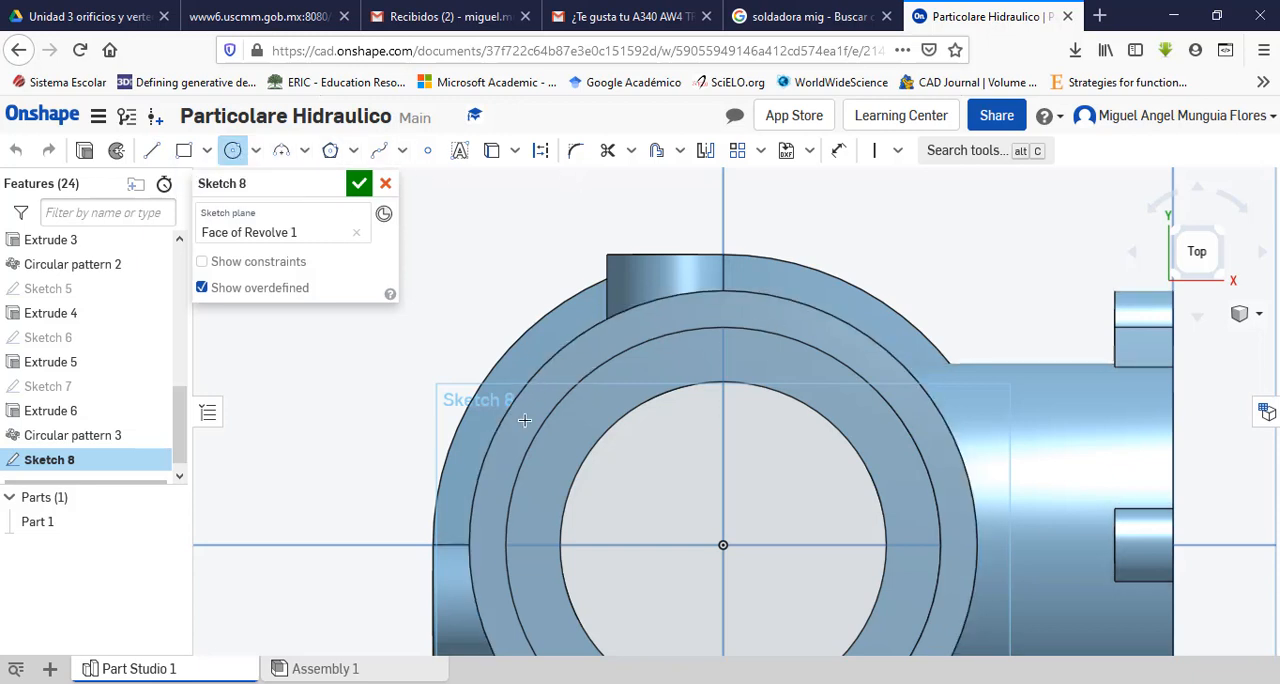
left_click(875, 342)
key("alt+Tab")
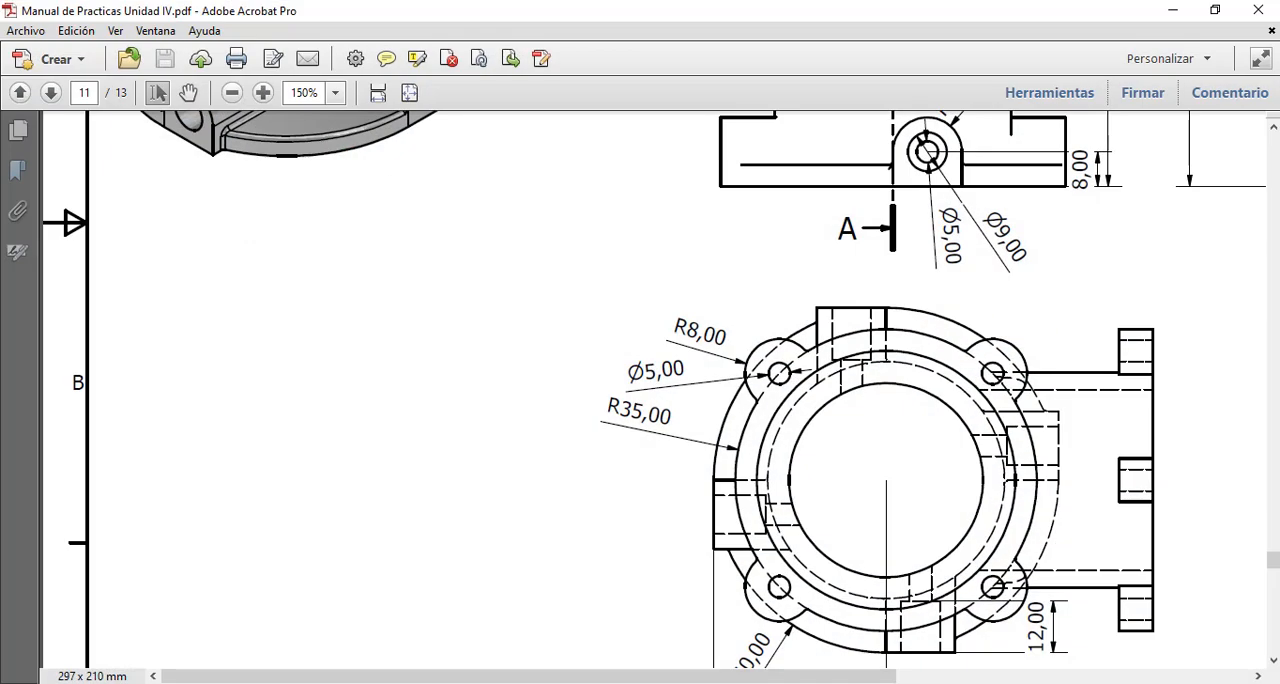
key("alt+Tab")
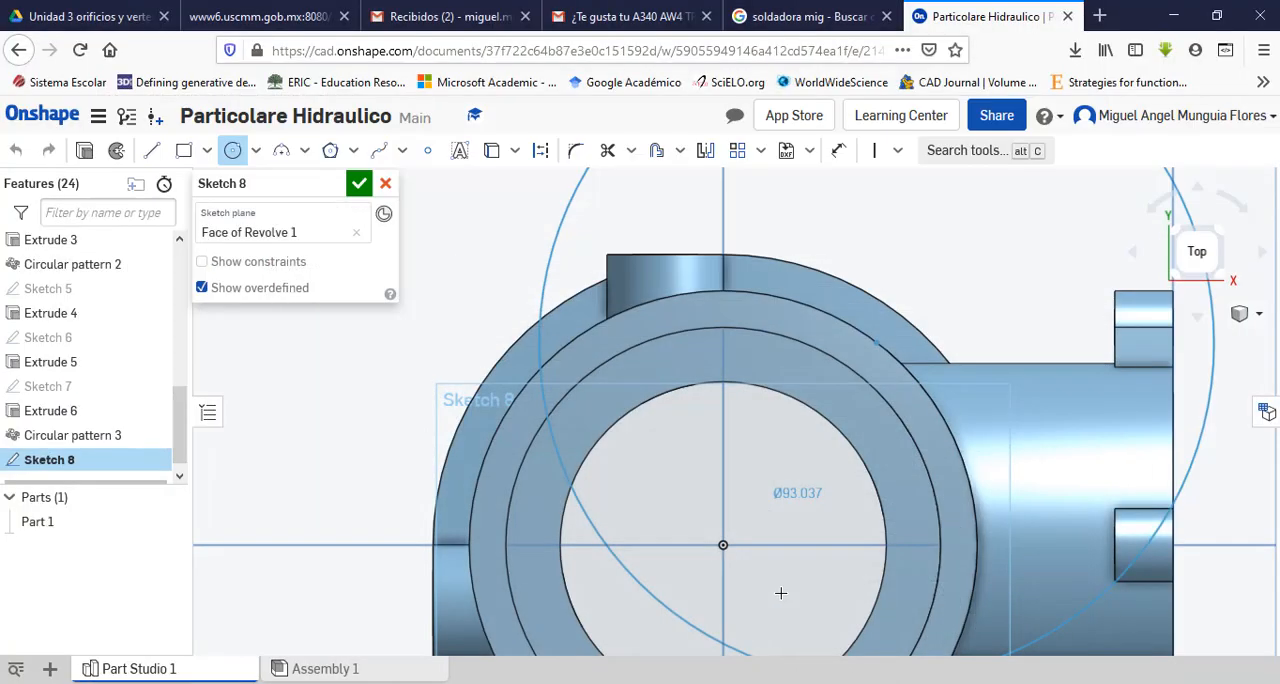
left_click(924, 309)
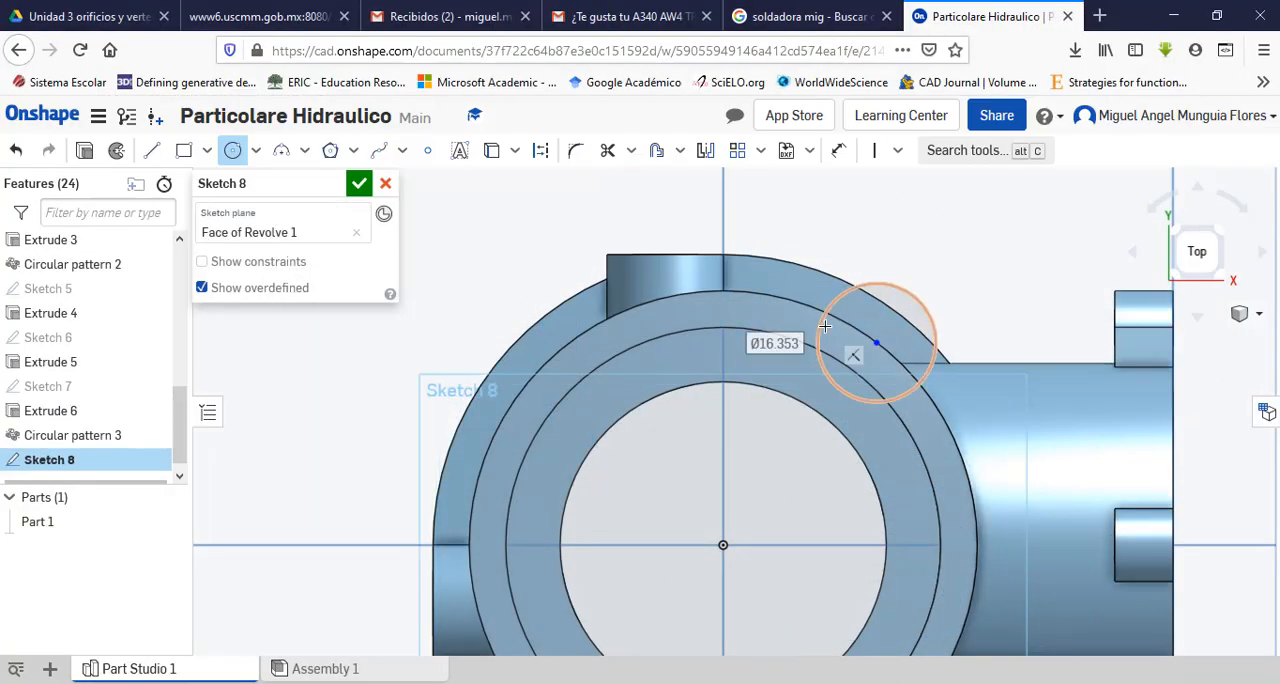
type("16")
key("Return")
key("Escape")
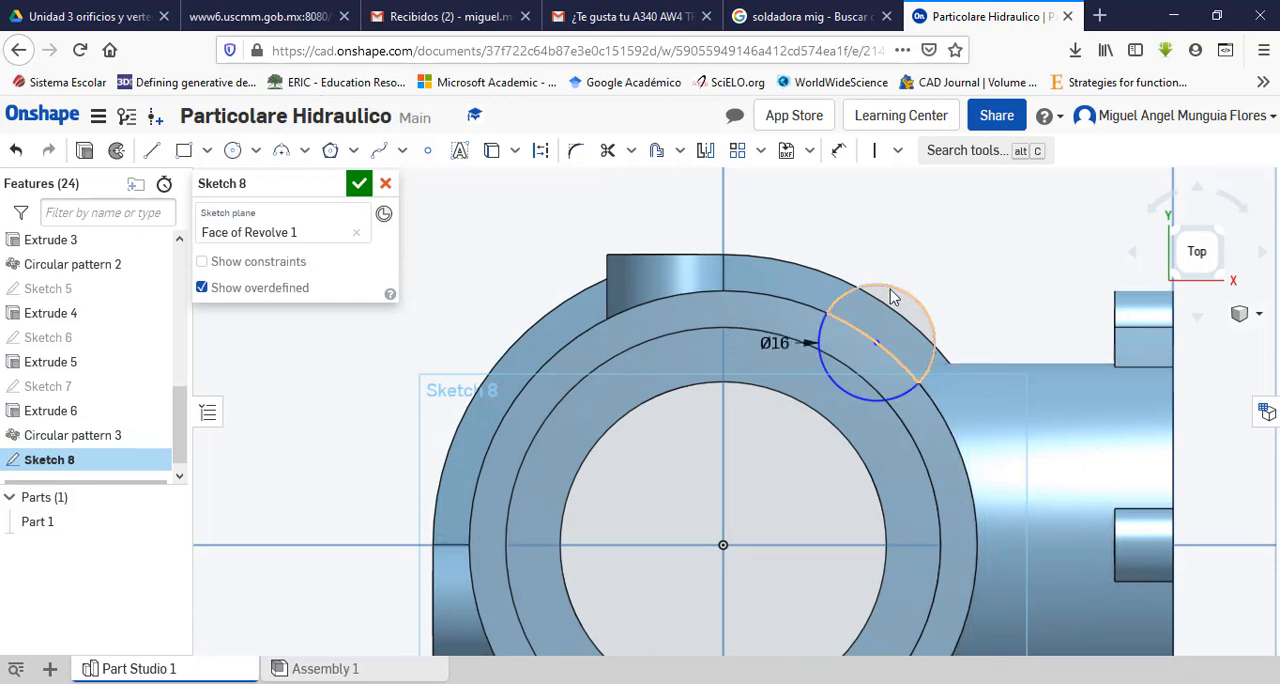
left_click_drag(768, 343, 970, 263)
Step: Viewed from the top, draw one line from the origin to the ear circle's centre and a horizontal one to the rim's outer edge
scroll(1003, 331, "up", 1)
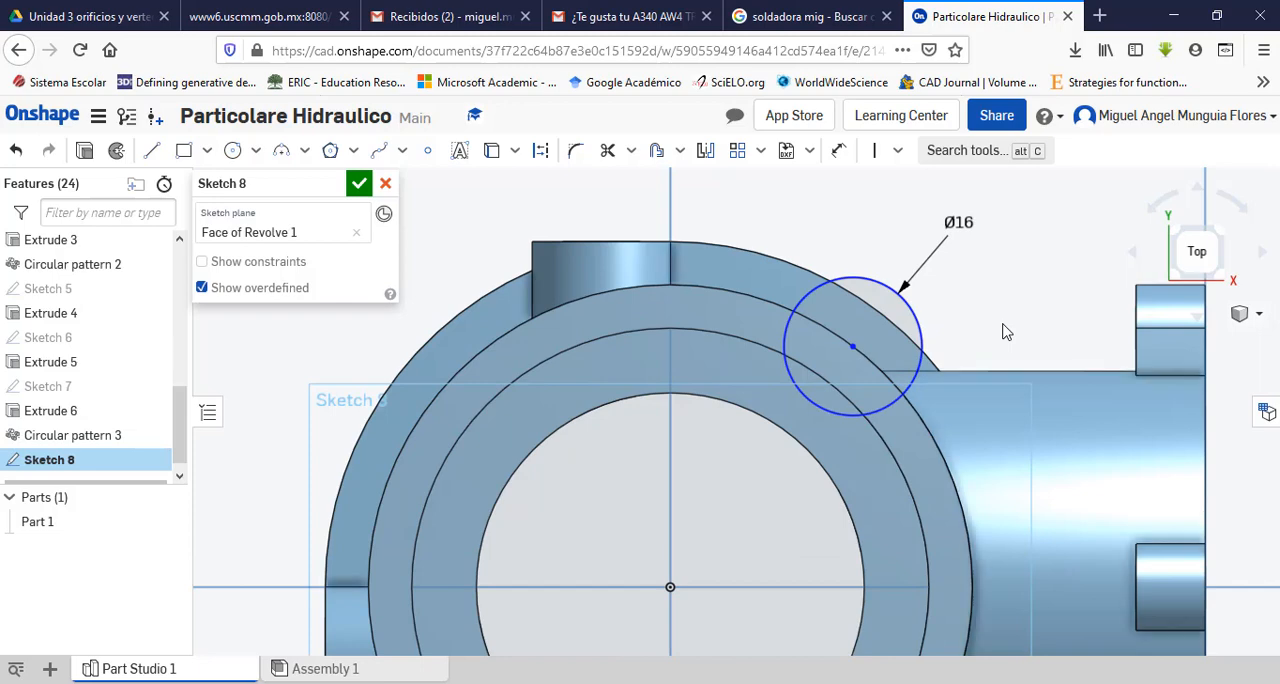
middle_click_drag(1003, 324, 978, 301)
right_click_drag(982, 287, 968, 266)
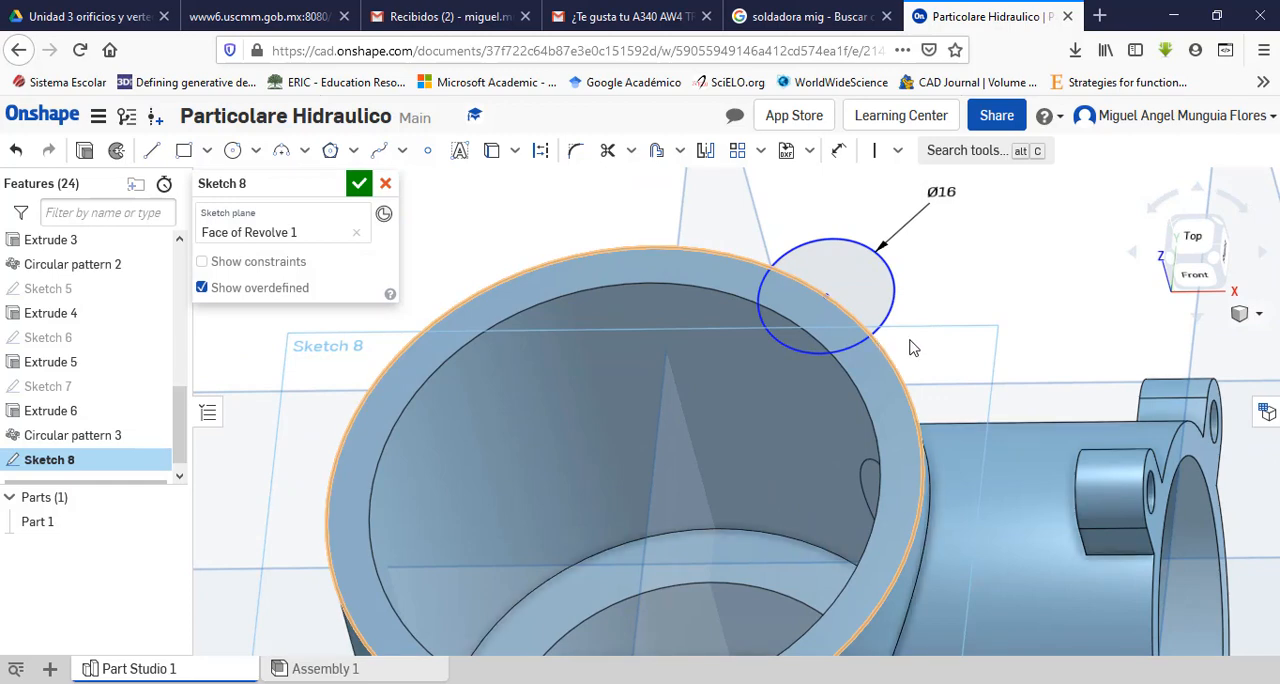
right_click_drag(955, 323, 968, 336)
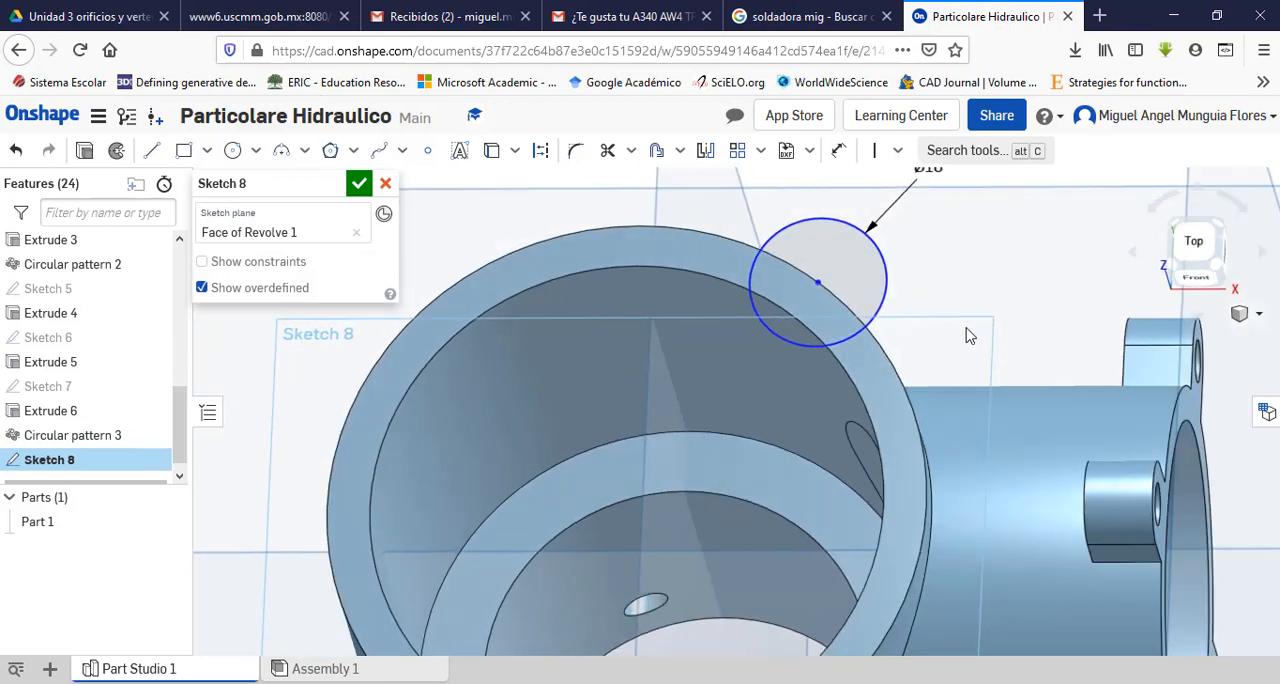
left_click(1182, 247)
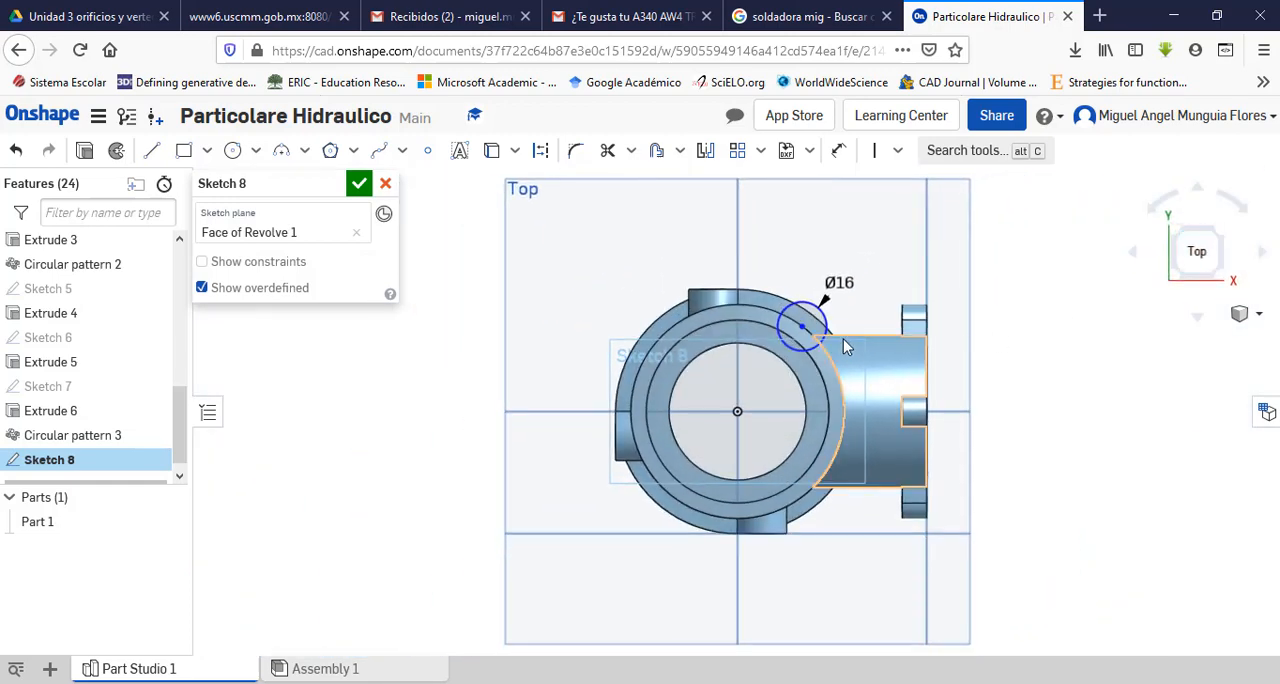
scroll(815, 325, "up", 5)
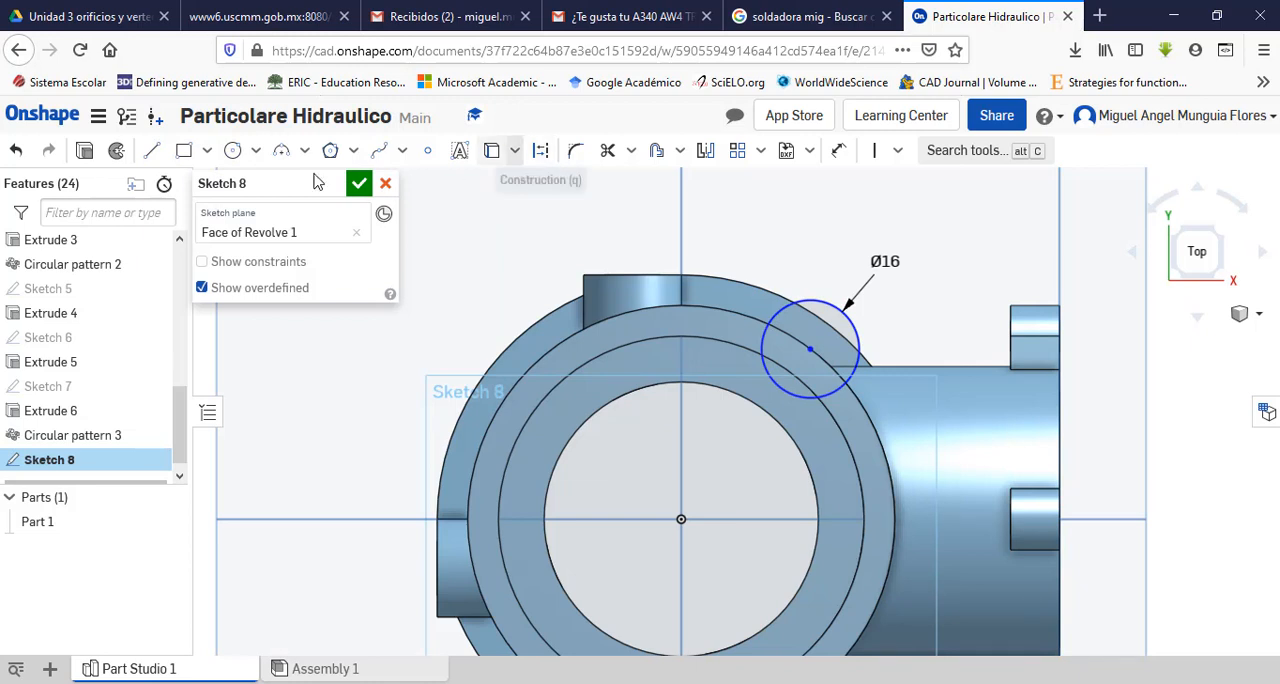
left_click(151, 150)
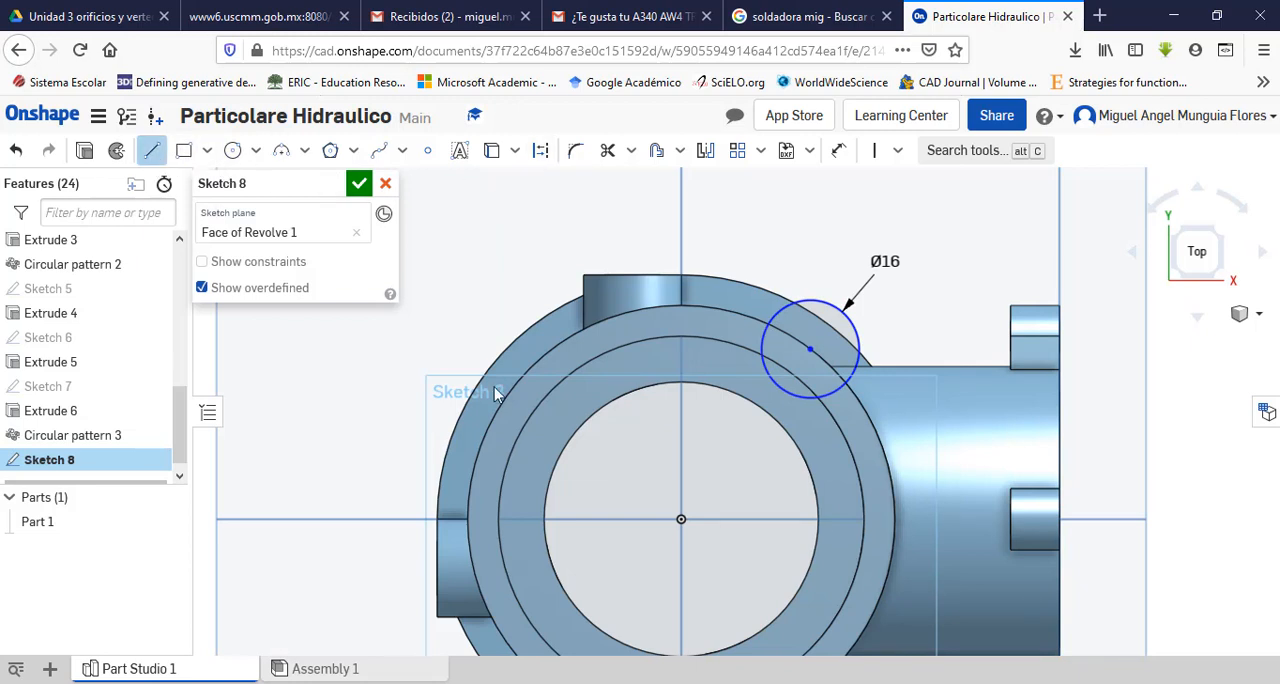
left_click(680, 519)
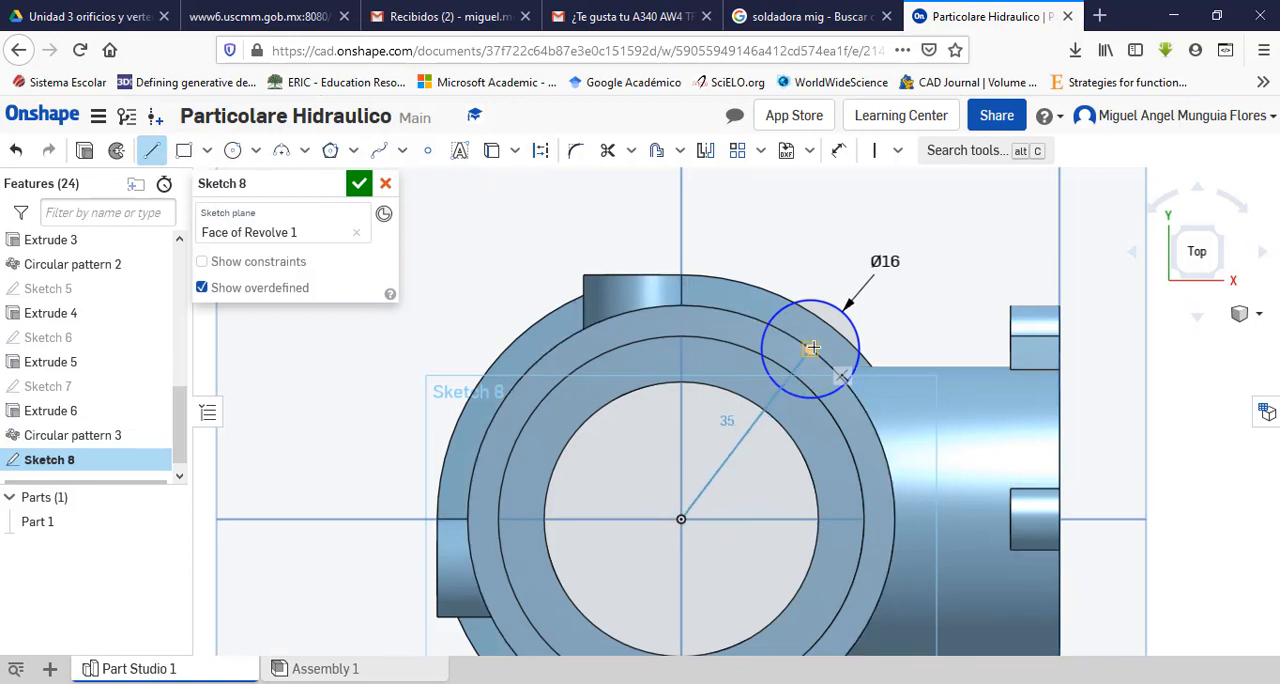
left_click(812, 347)
key("Escape")
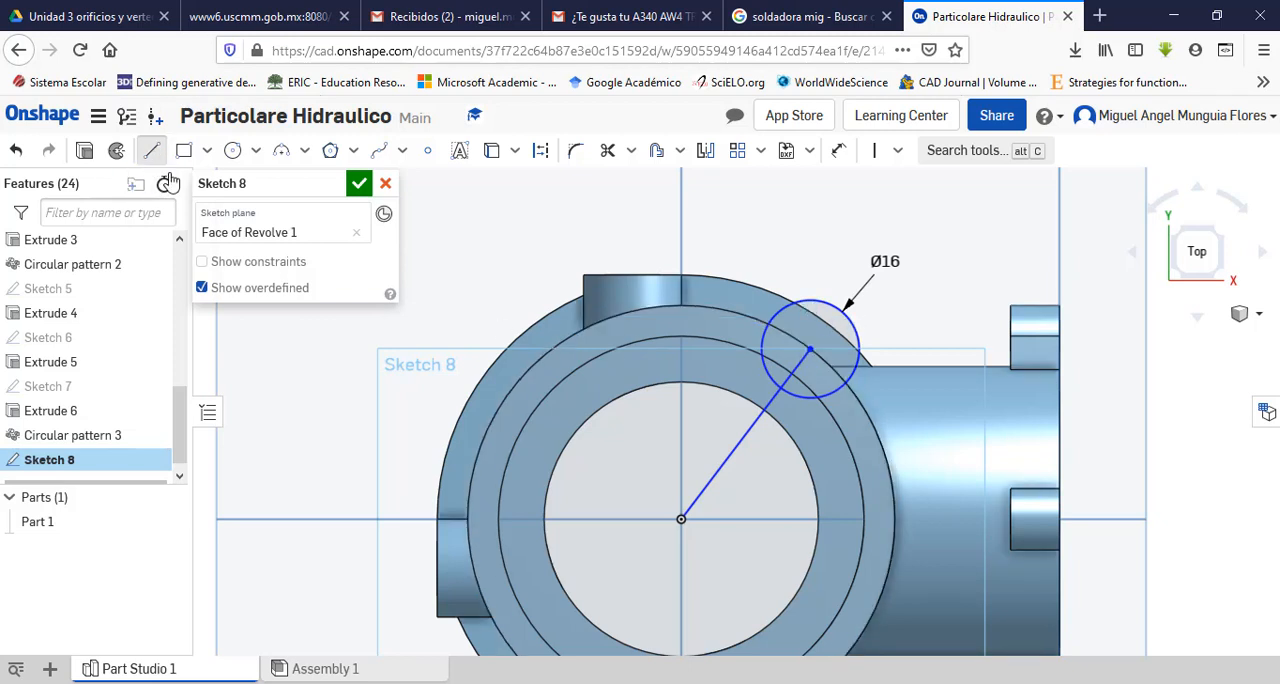
key("l")
left_click(680, 519)
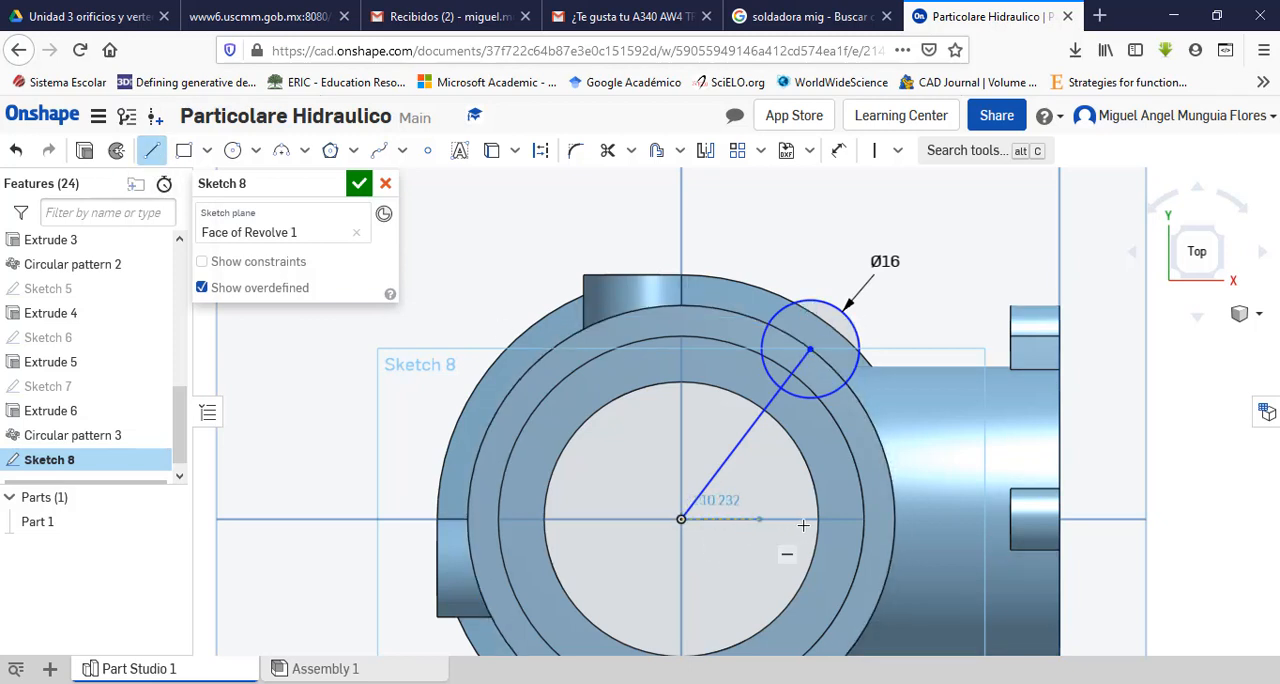
left_click(892, 518)
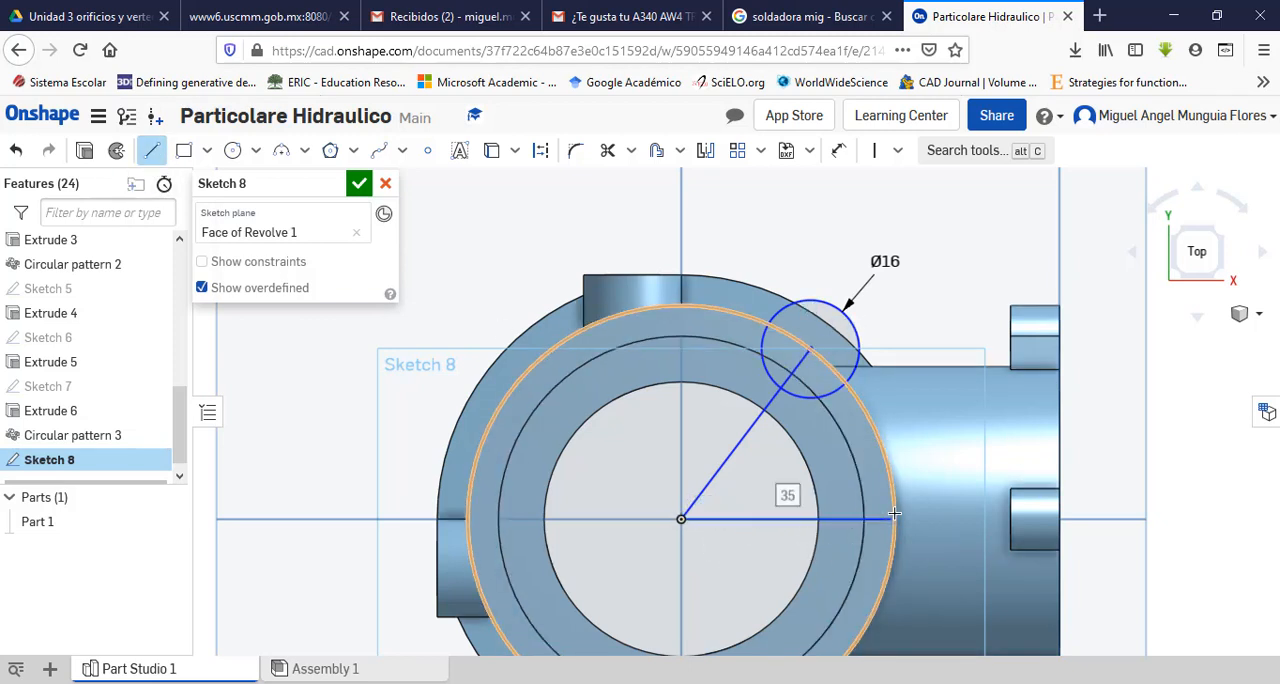
key("Escape")
Step: Convert the horizontal and inclined lines from the origin into construction lines
left_click(778, 519)
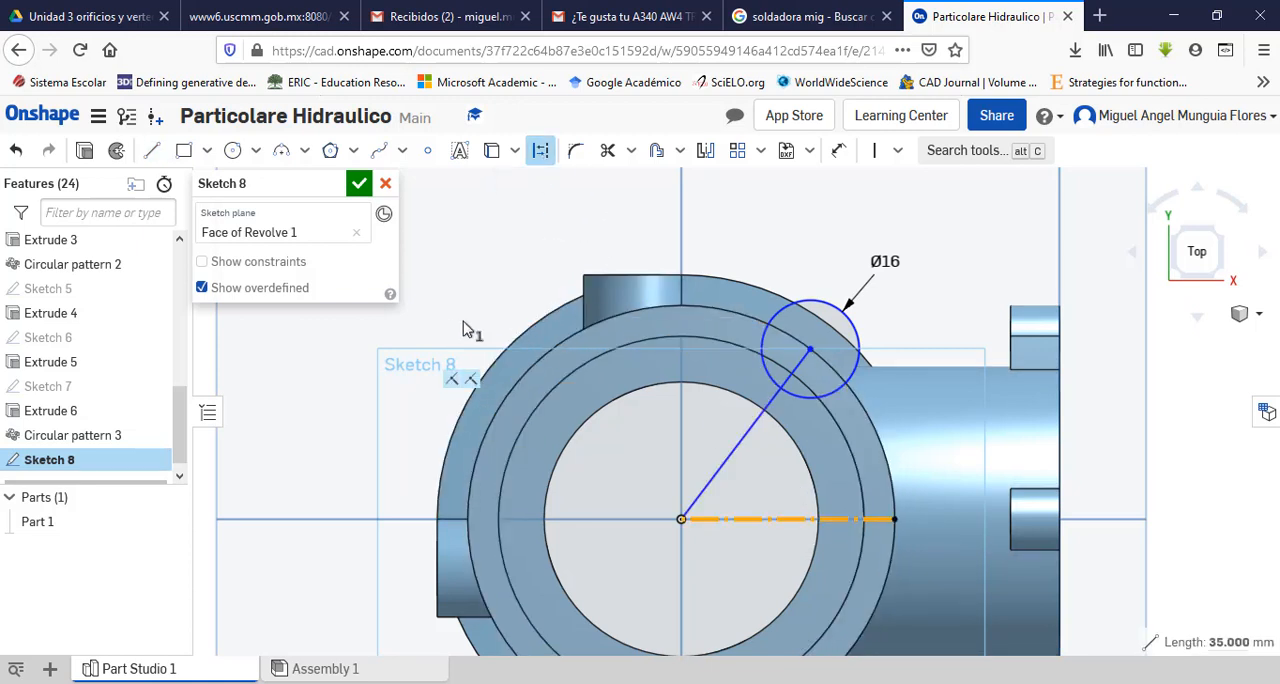
left_click(760, 430)
left_click(540, 150)
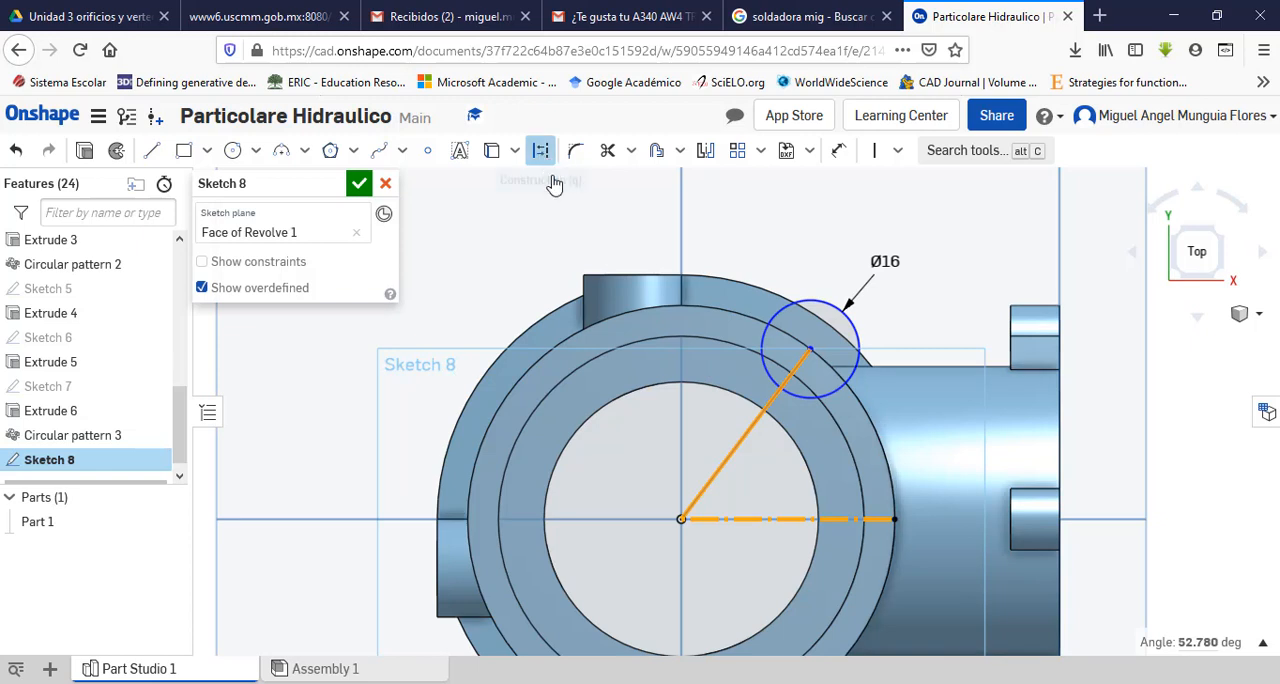
left_click(532, 250)
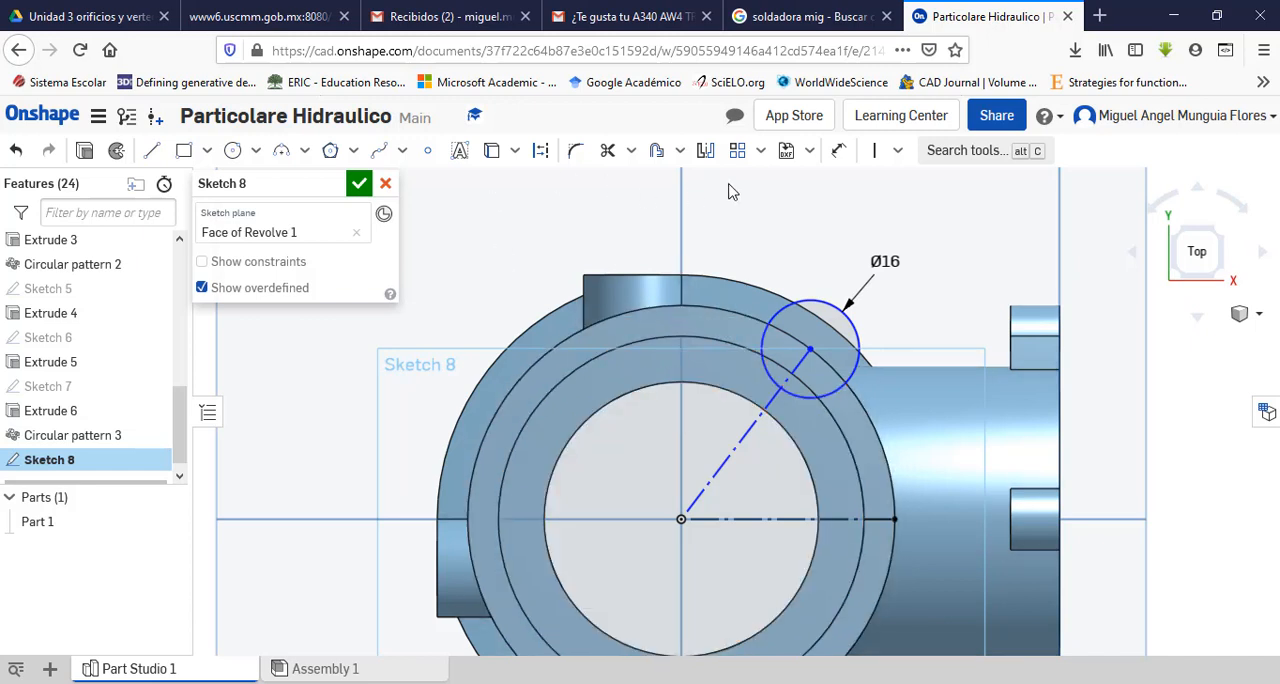
Step: Dimension the angle between the inclined and horizontal construction lines and set it to 45 degrees
left_click(838, 152)
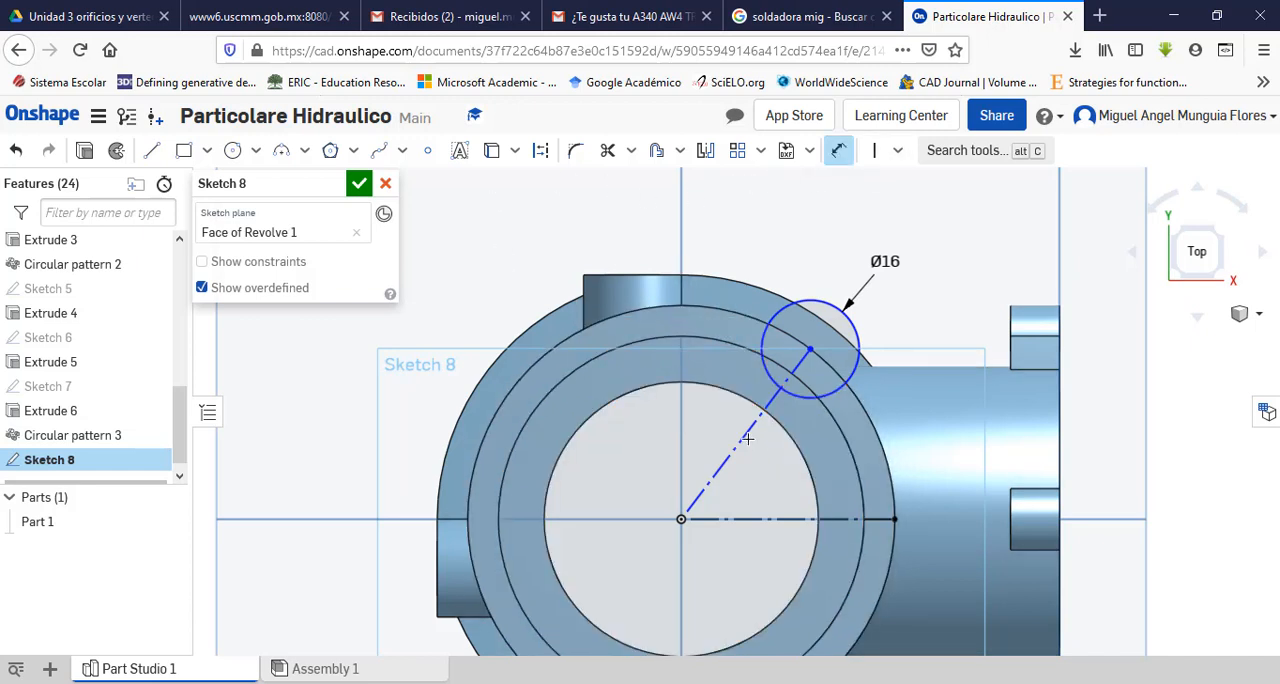
left_click(745, 437)
left_click(766, 519)
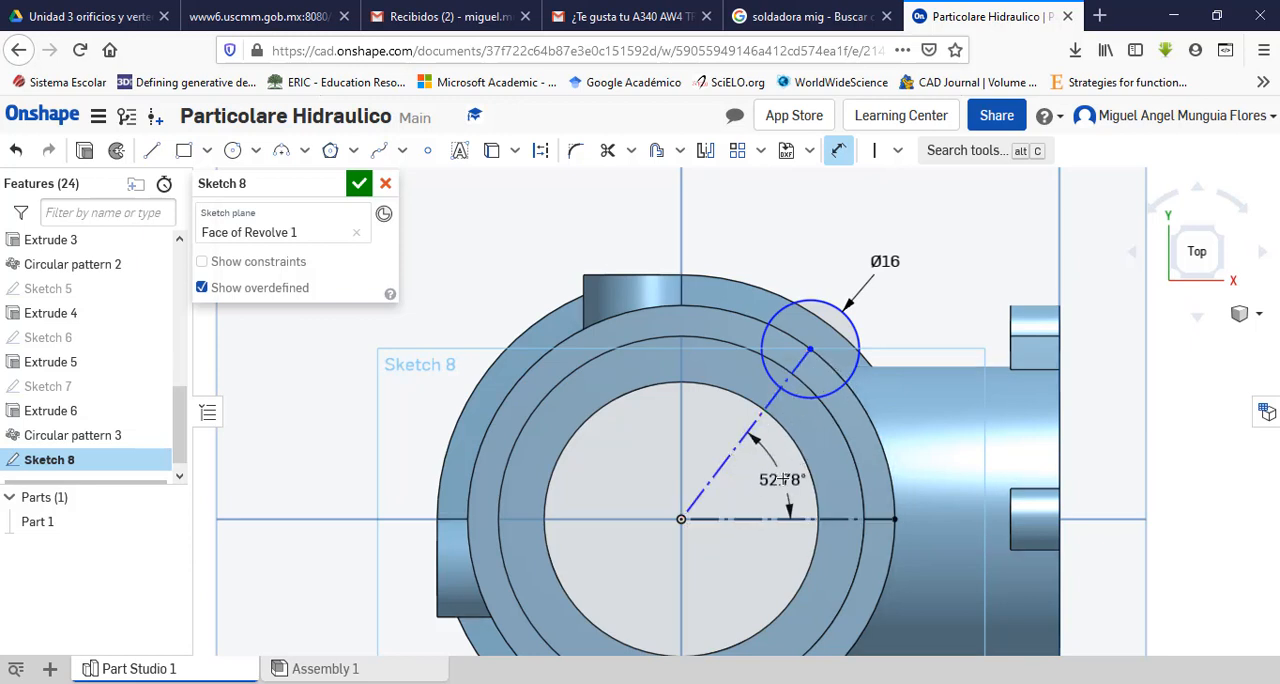
left_click(783, 479)
type("45")
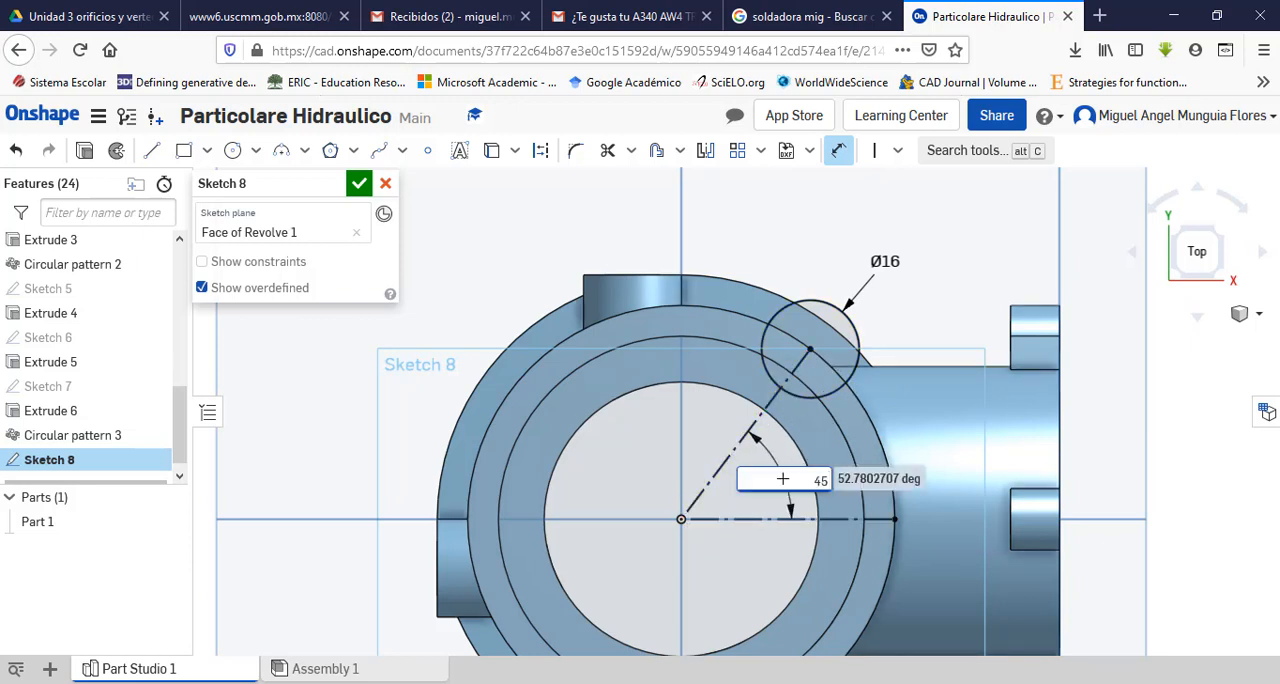
key("Return")
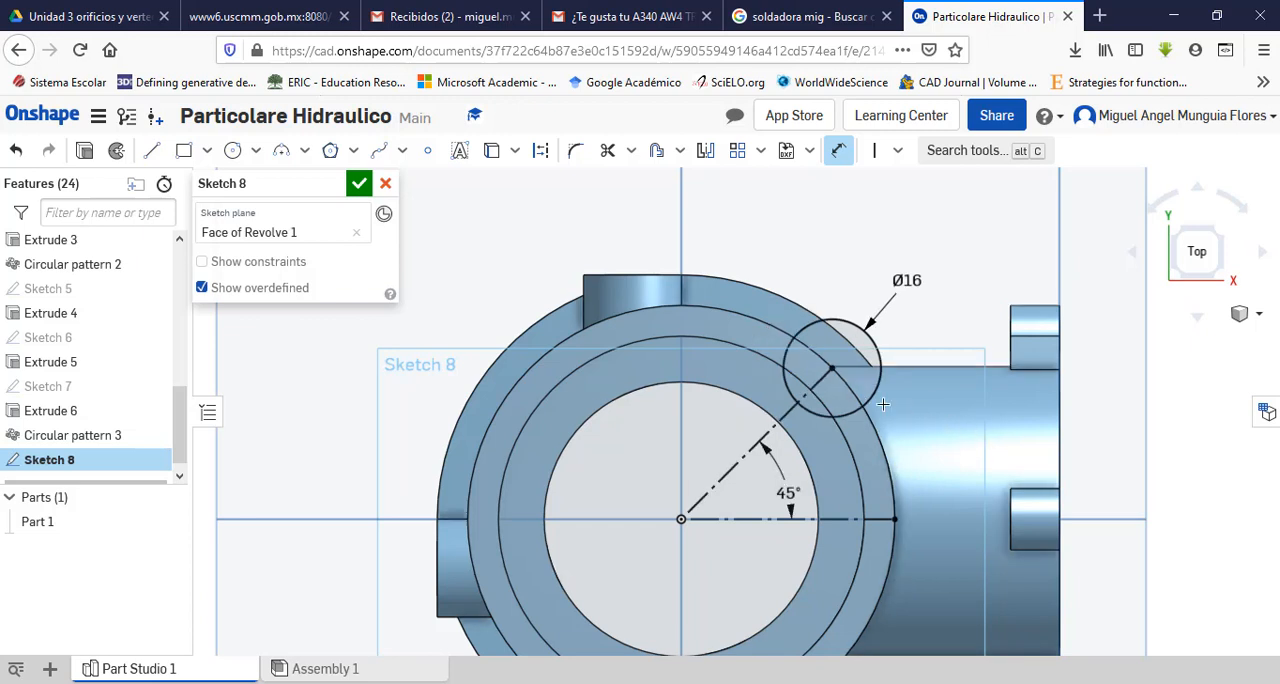
key("Escape")
left_click(845, 406)
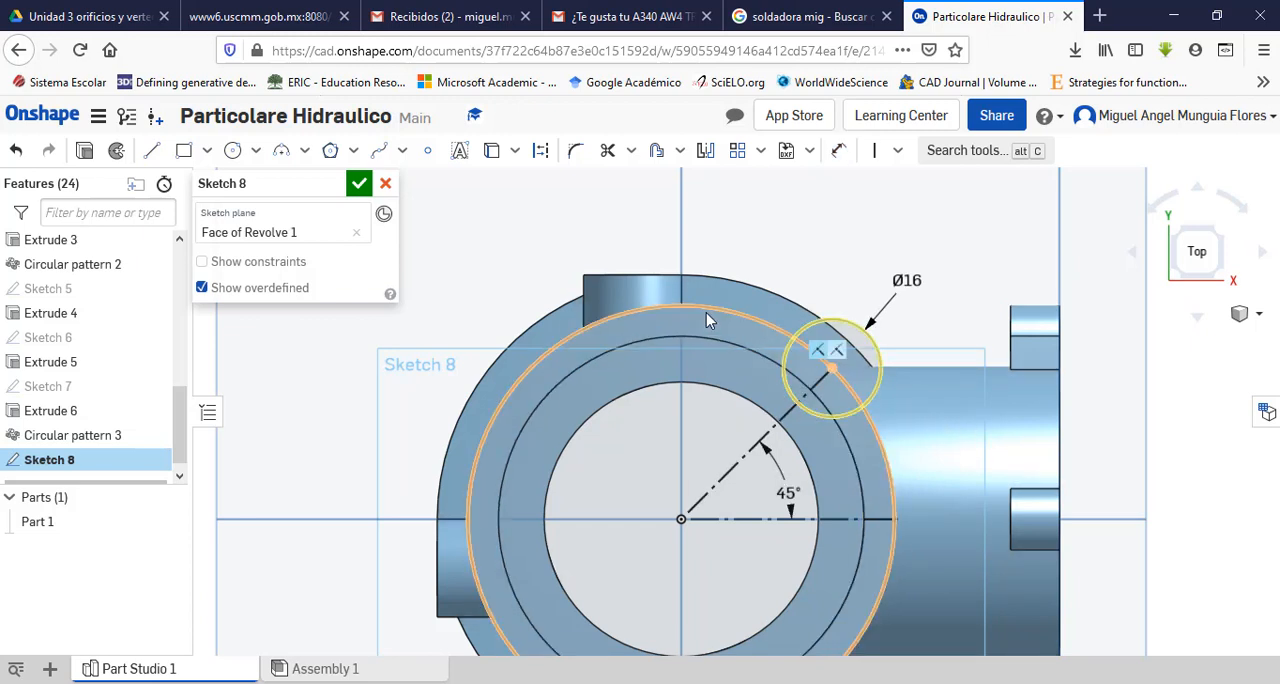
key("Escape")
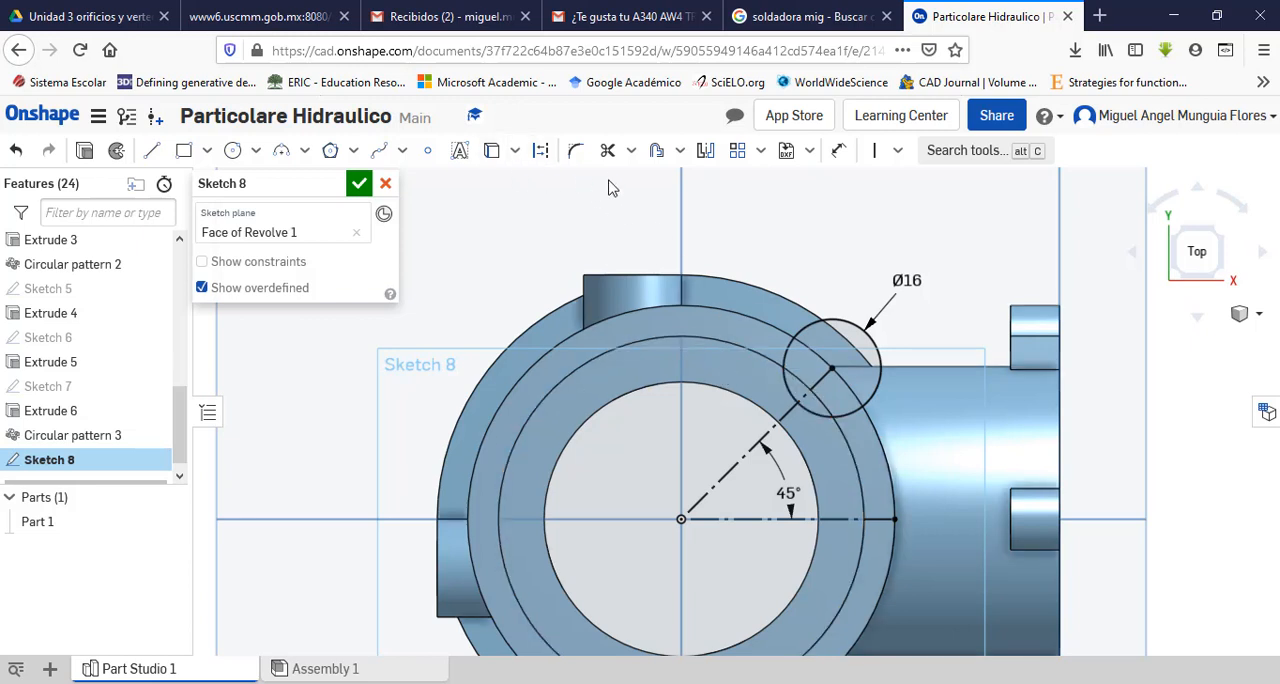
Step: Project the rim's outer circular edge into the ear sketch
left_click(491, 150)
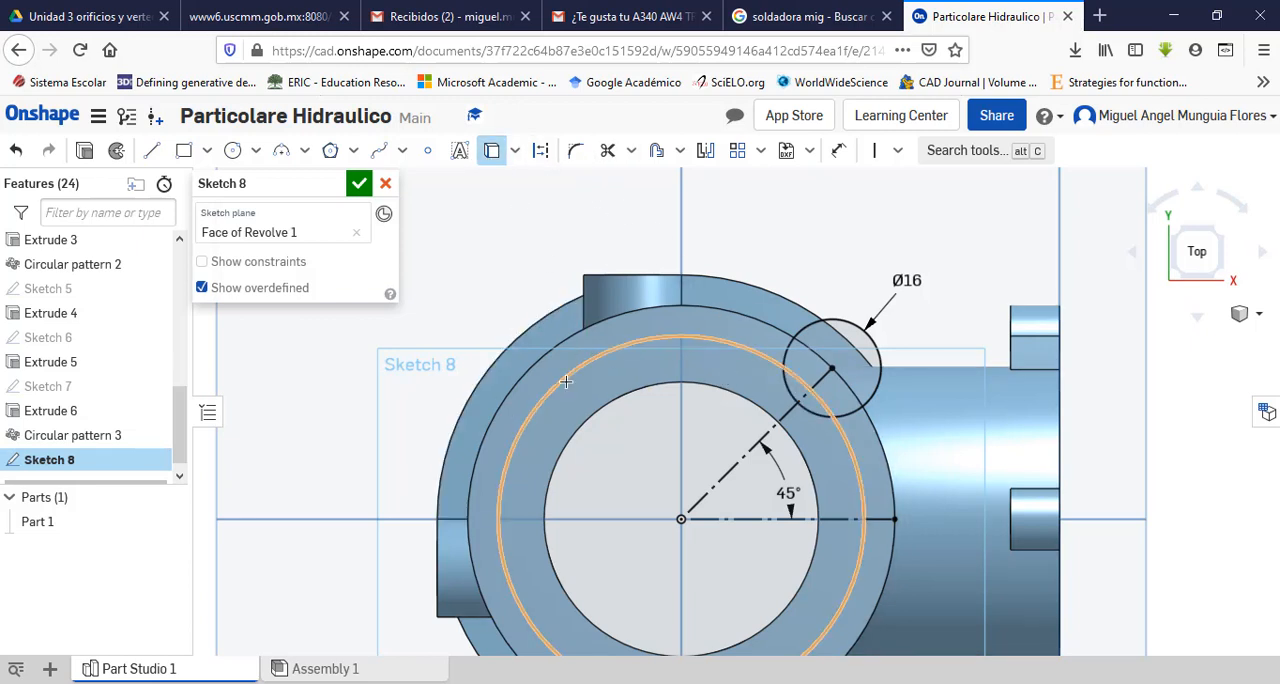
left_click(527, 366)
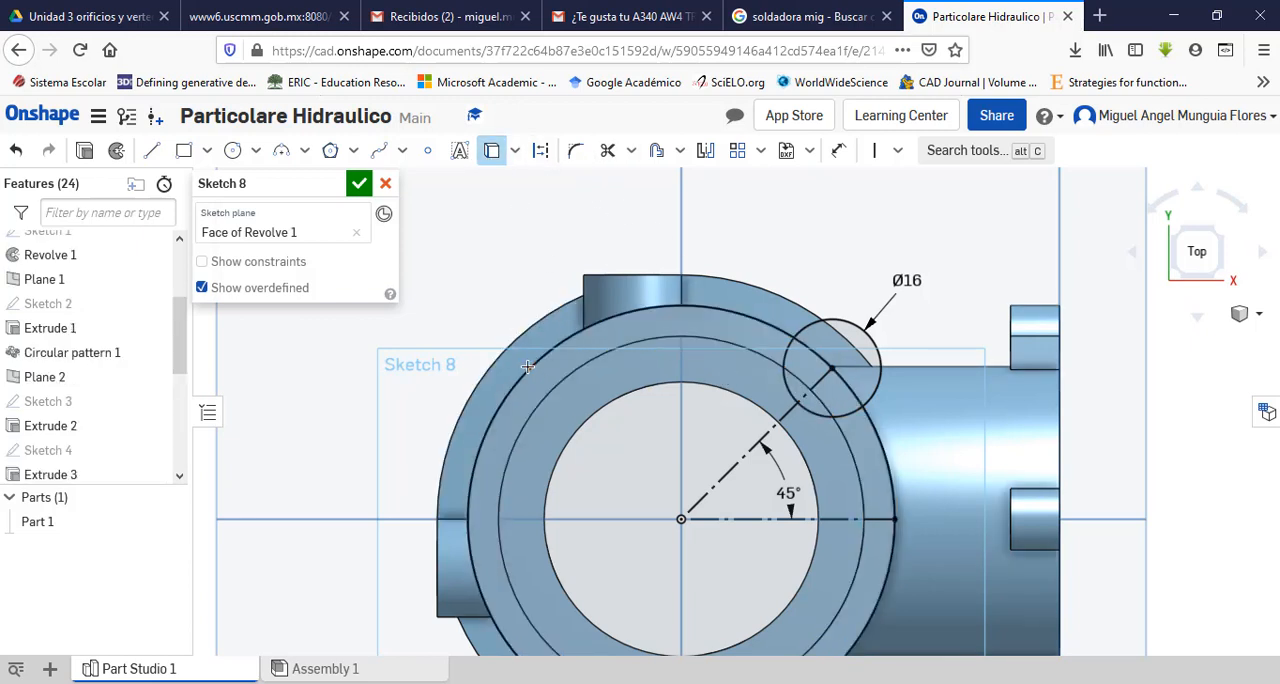
key("Escape")
Step: Trim away the part of the 16 mm circle inside the rim and the surplus length of the projected rim edge
left_click(607, 150)
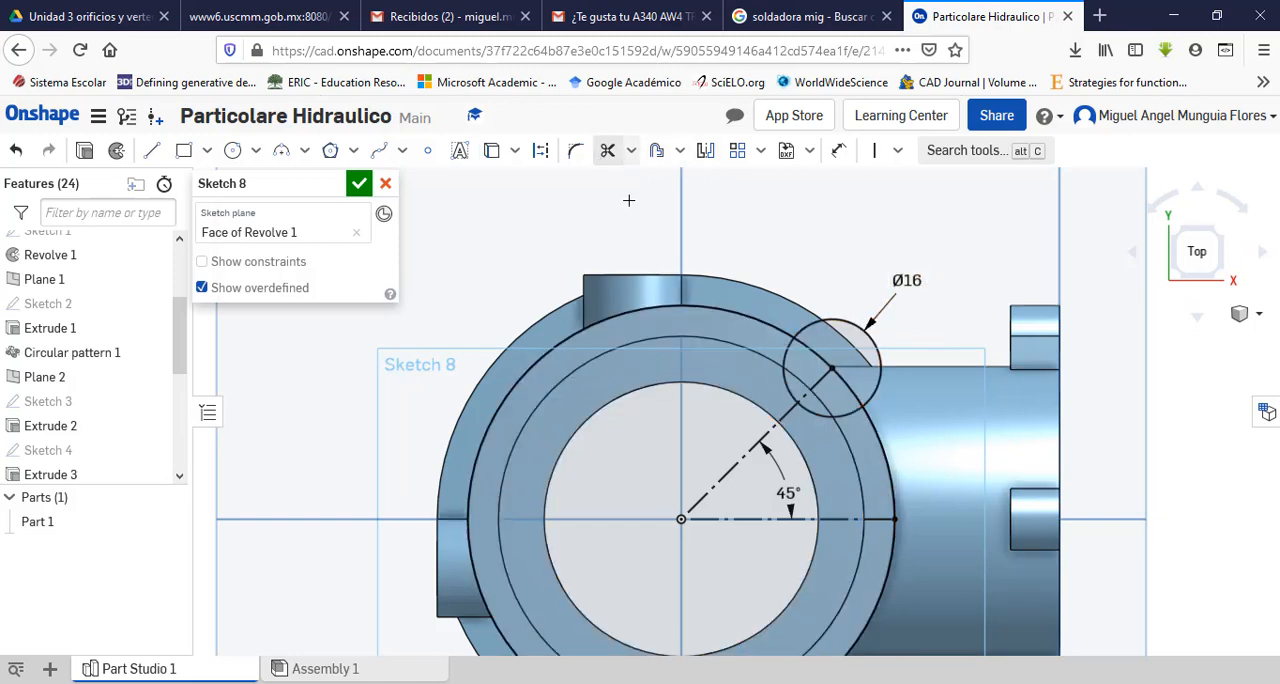
scroll(858, 412, "up", 3)
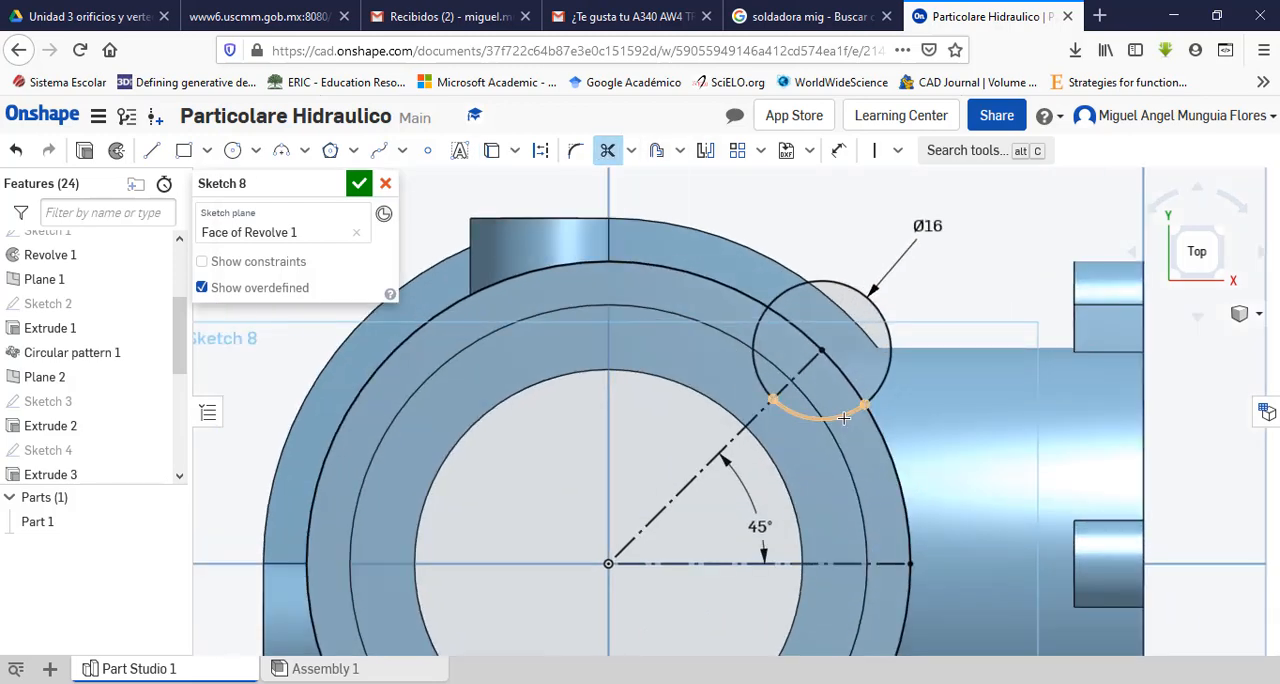
left_click(843, 418)
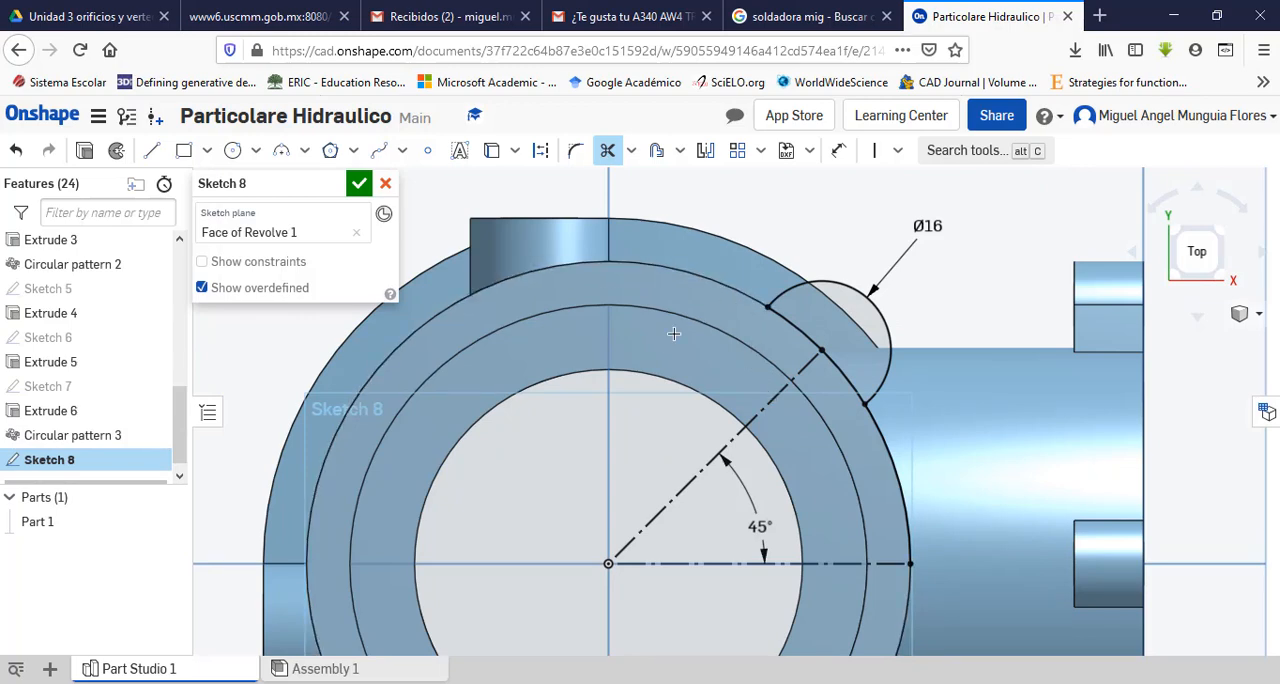
key("Escape")
Step: Switch to the PDF drawing and examine the rim ears' depth in the isometric and front views
right_click_drag(674, 420, 691, 608)
key("alt+Tab")
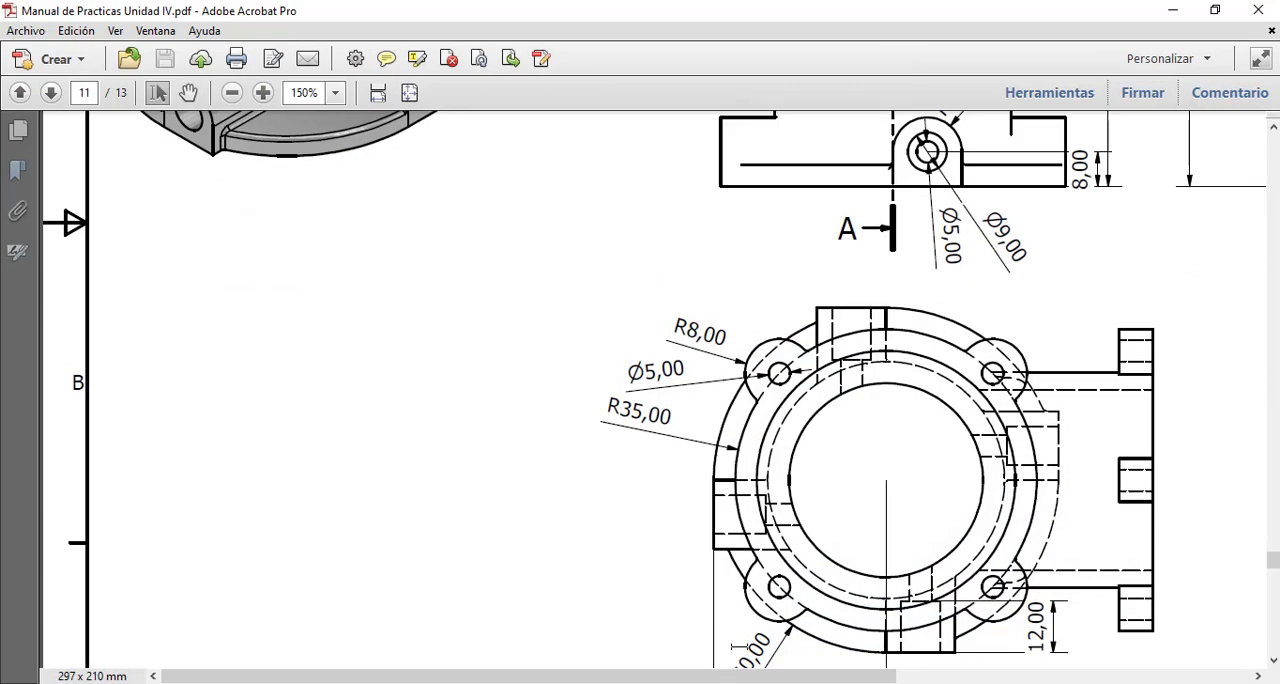
scroll(842, 488, "up", 10)
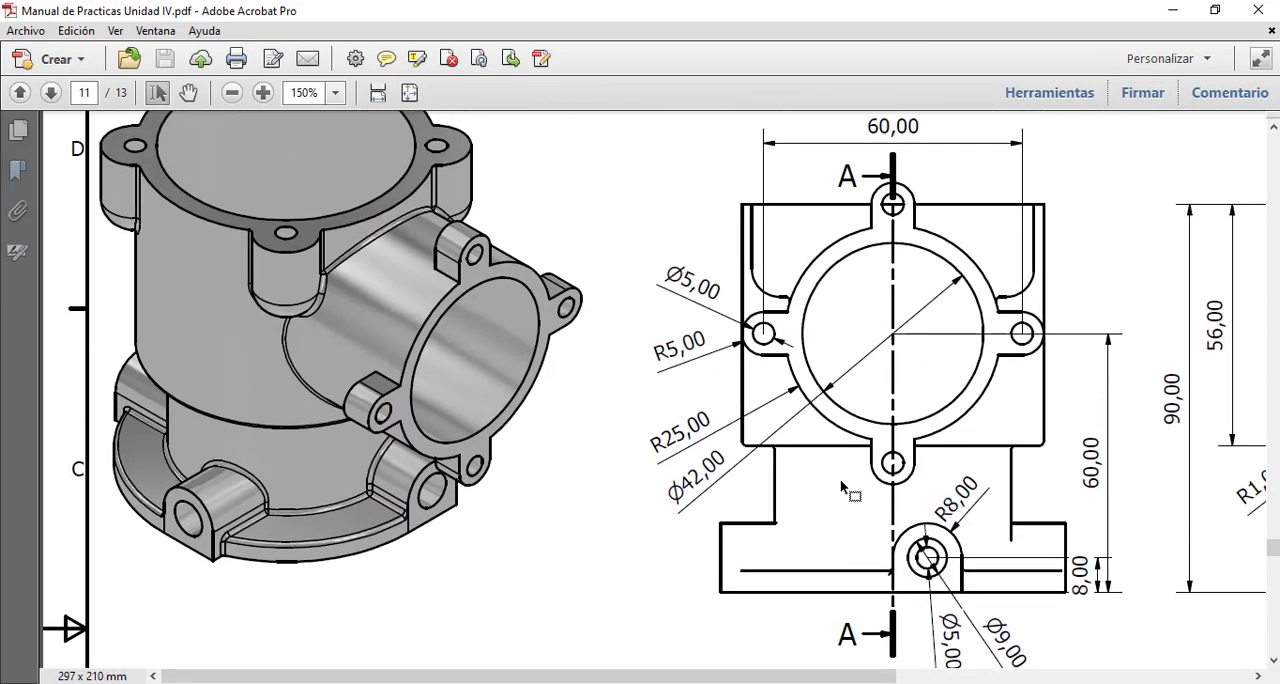
scroll(842, 488, "up", 1)
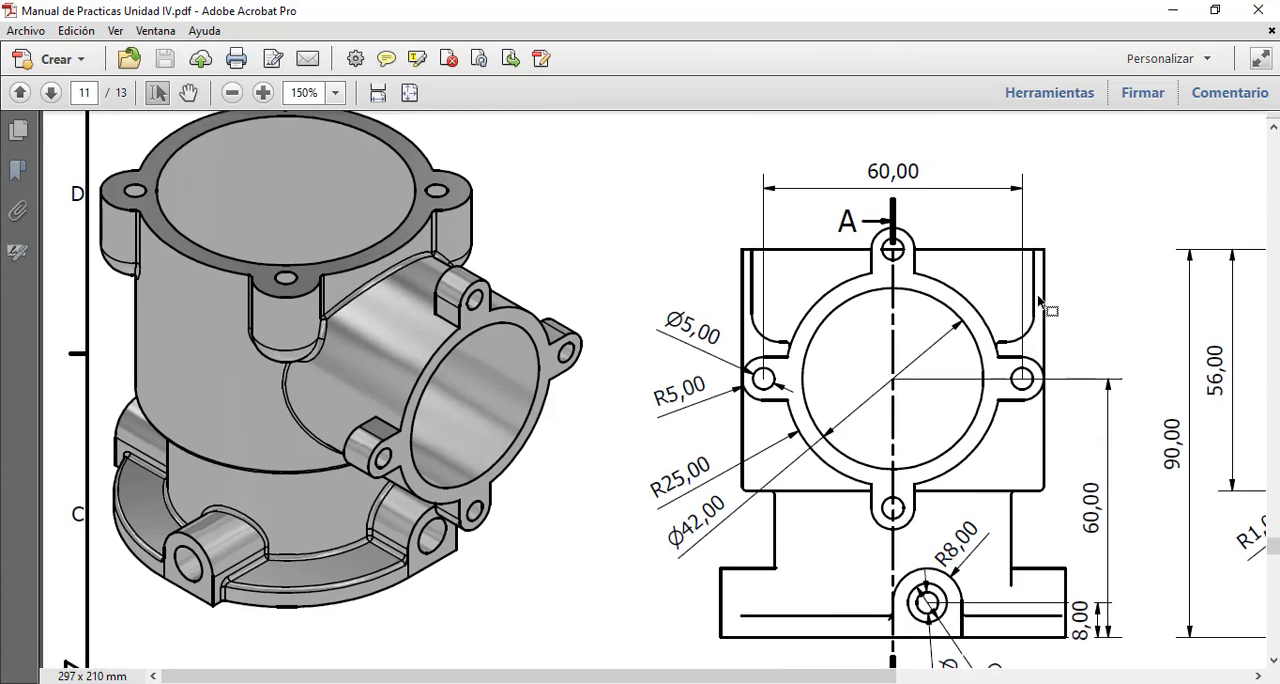
Step: Check the drawing's front and lower views for the rim ears' depth and return to Onshape
scroll(985, 433, "down", 15)
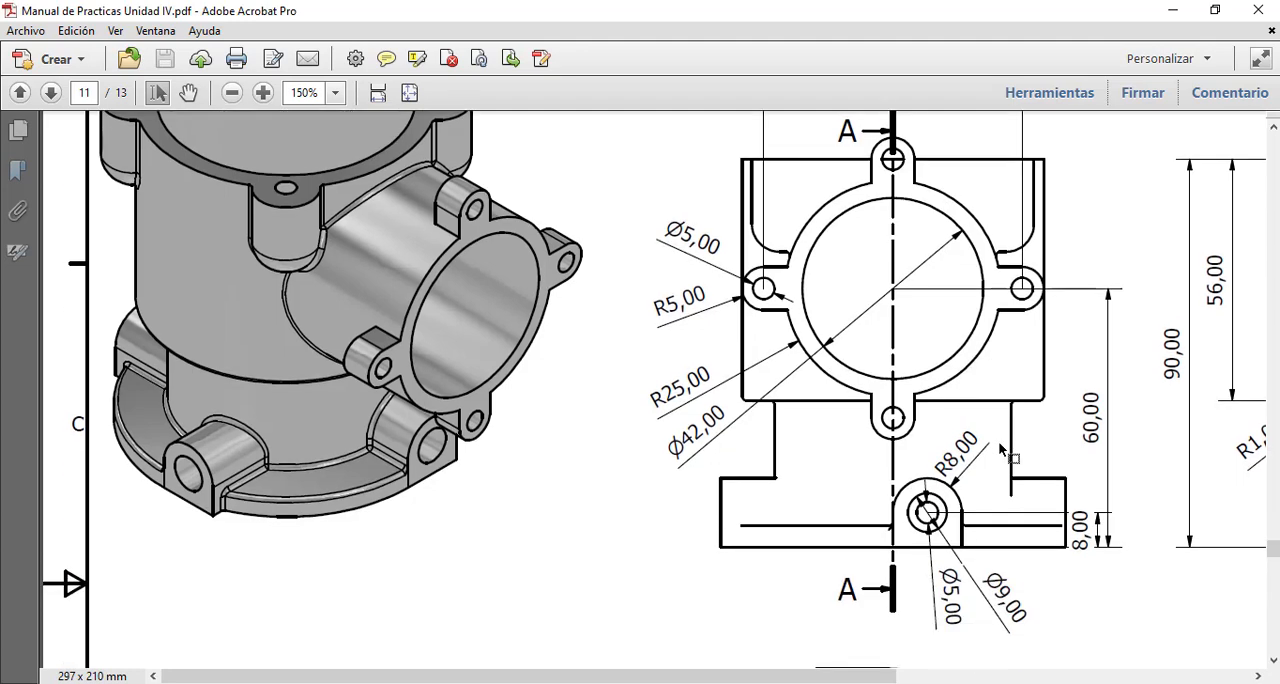
scroll(998, 463, "down", 8)
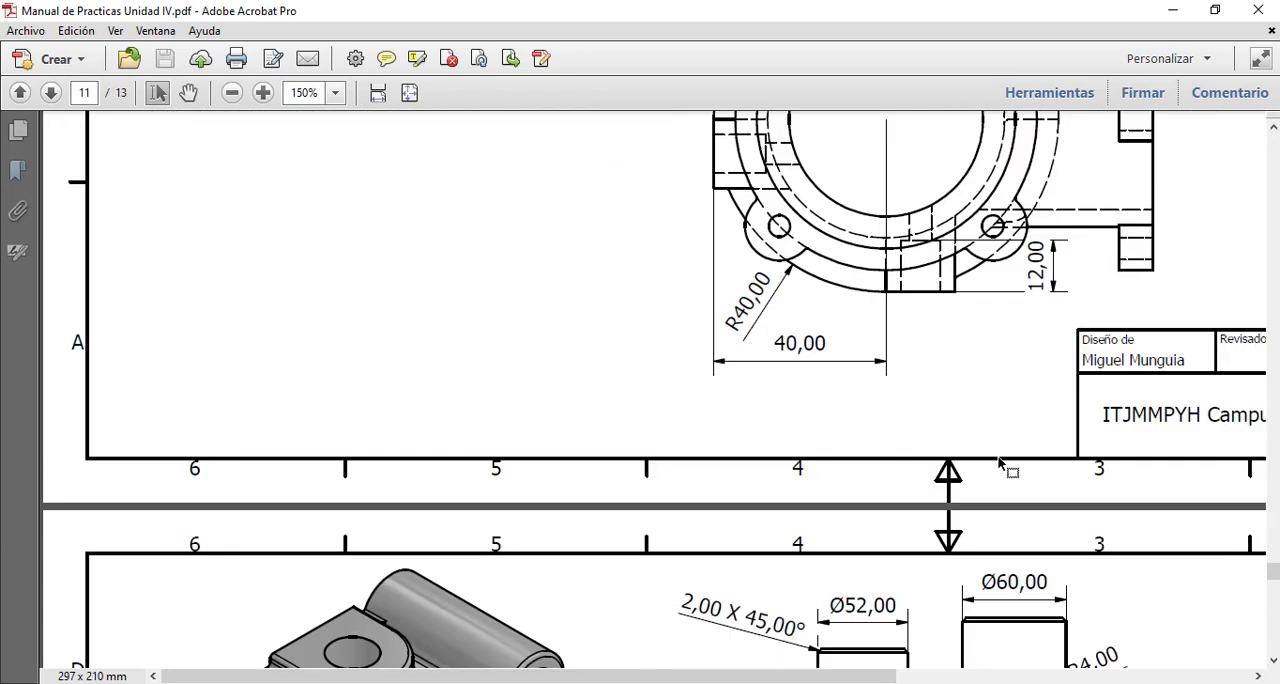
scroll(998, 460, "up", 20)
scroll(998, 457, "up", 3)
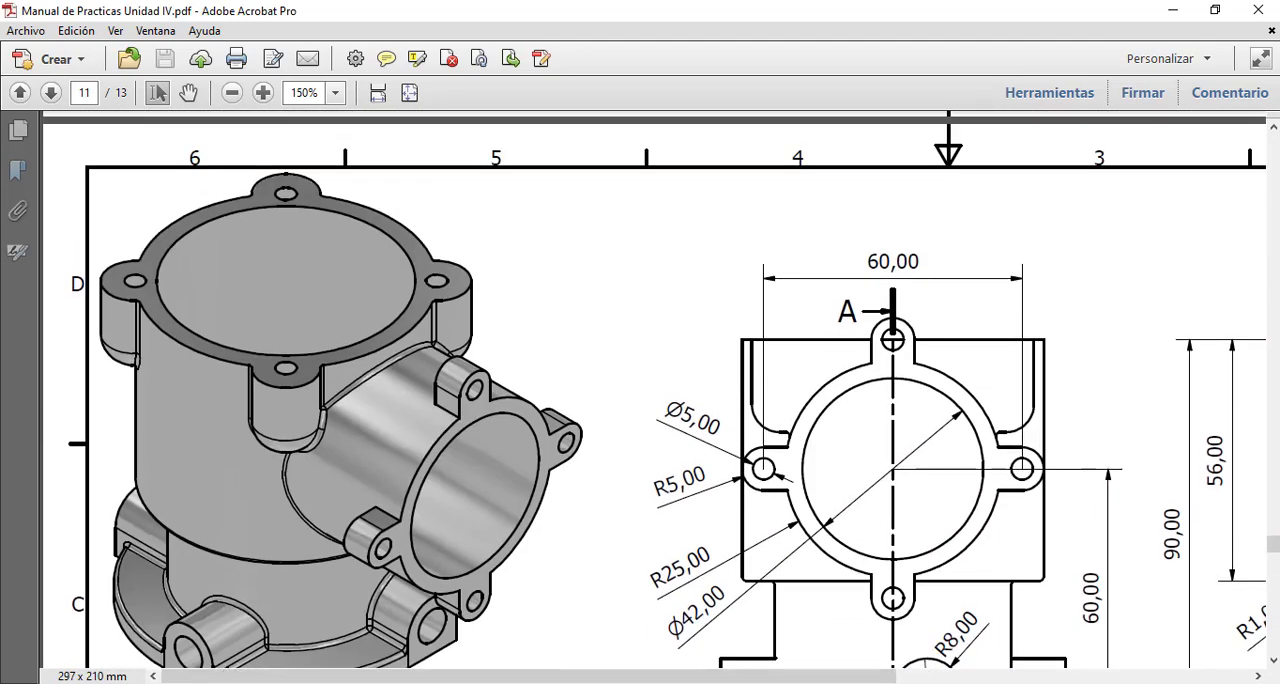
key("alt+Tab")
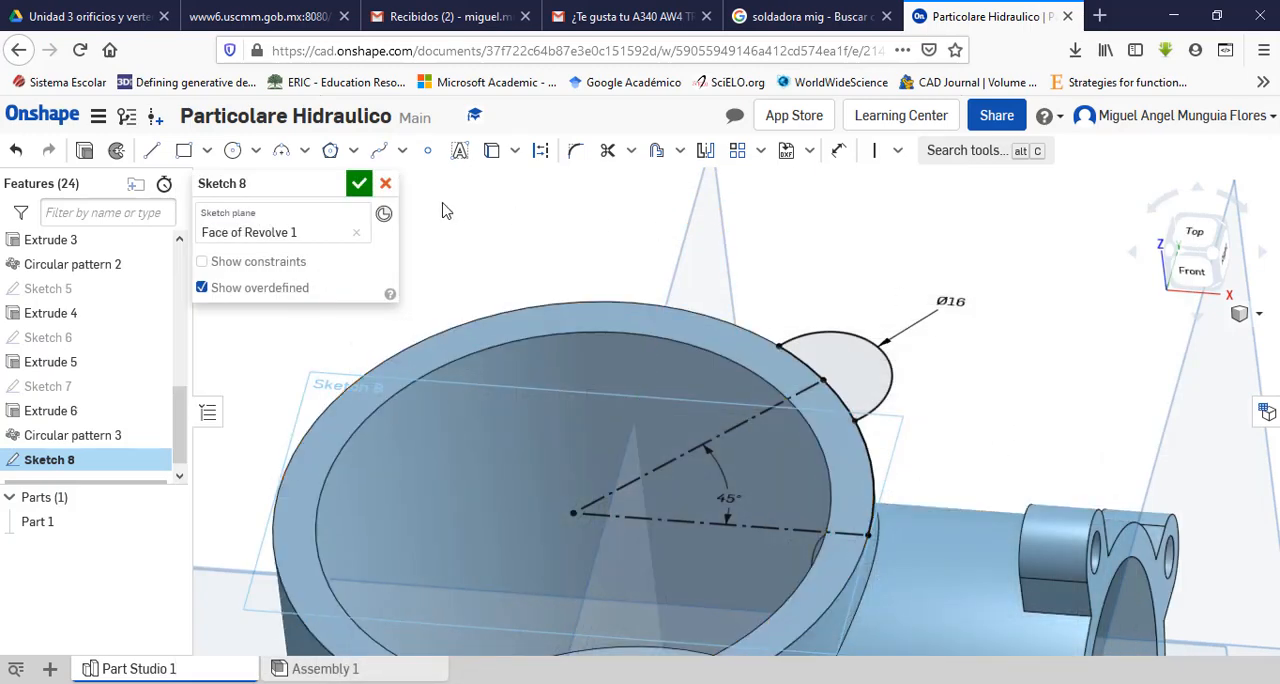
Step: Finish the ear sketch and extrude its profile 15 mm downward from the rim, added to the existing part
left_click(359, 185)
scroll(886, 294, "up", 3)
scroll(891, 294, "down", 3)
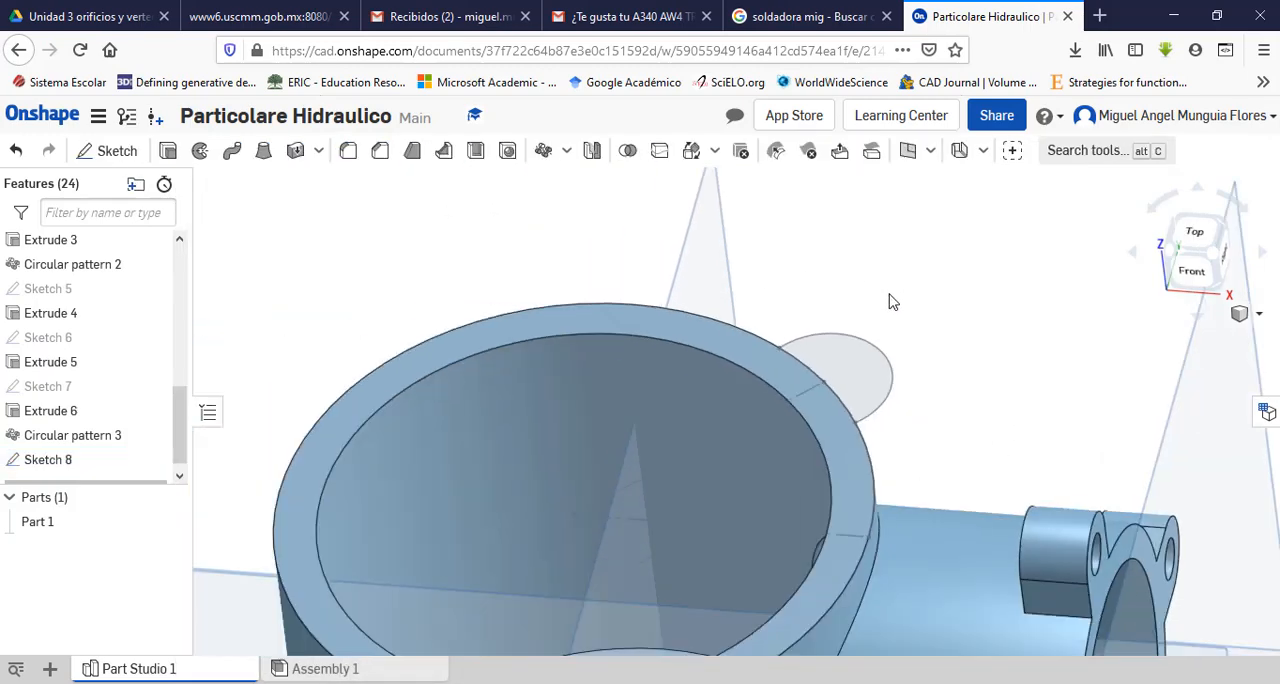
right_click_drag(899, 302, 860, 289)
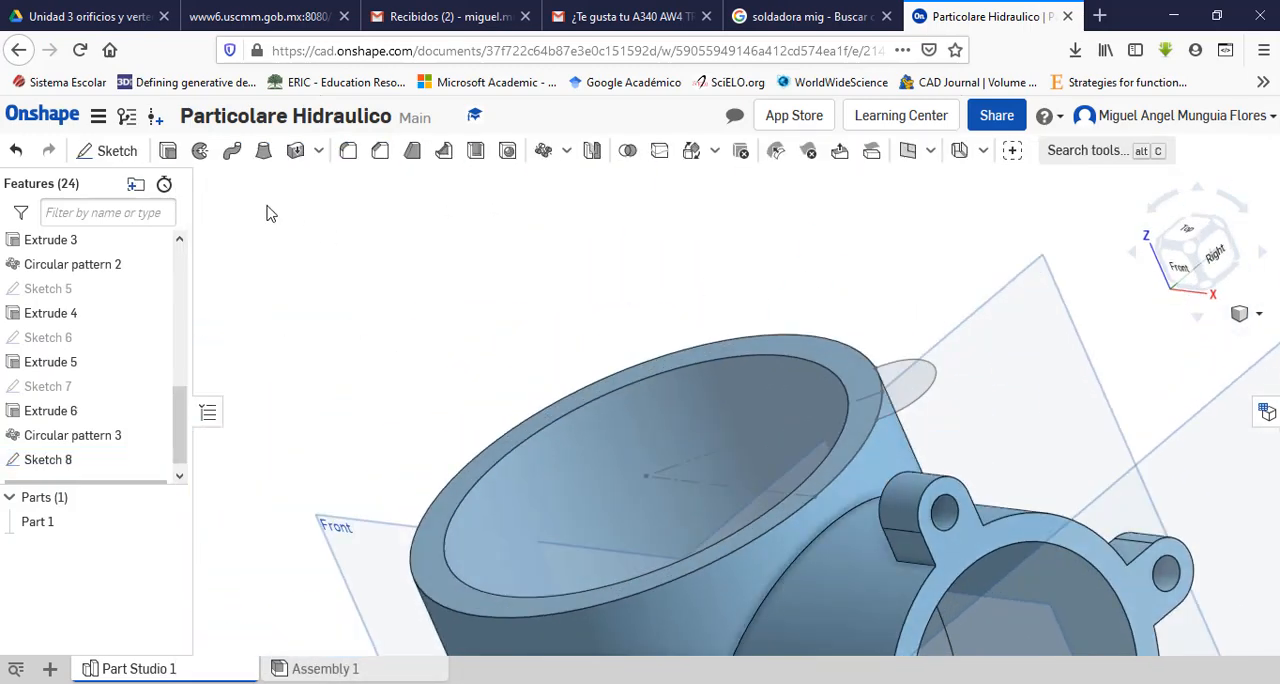
key("shift+e")
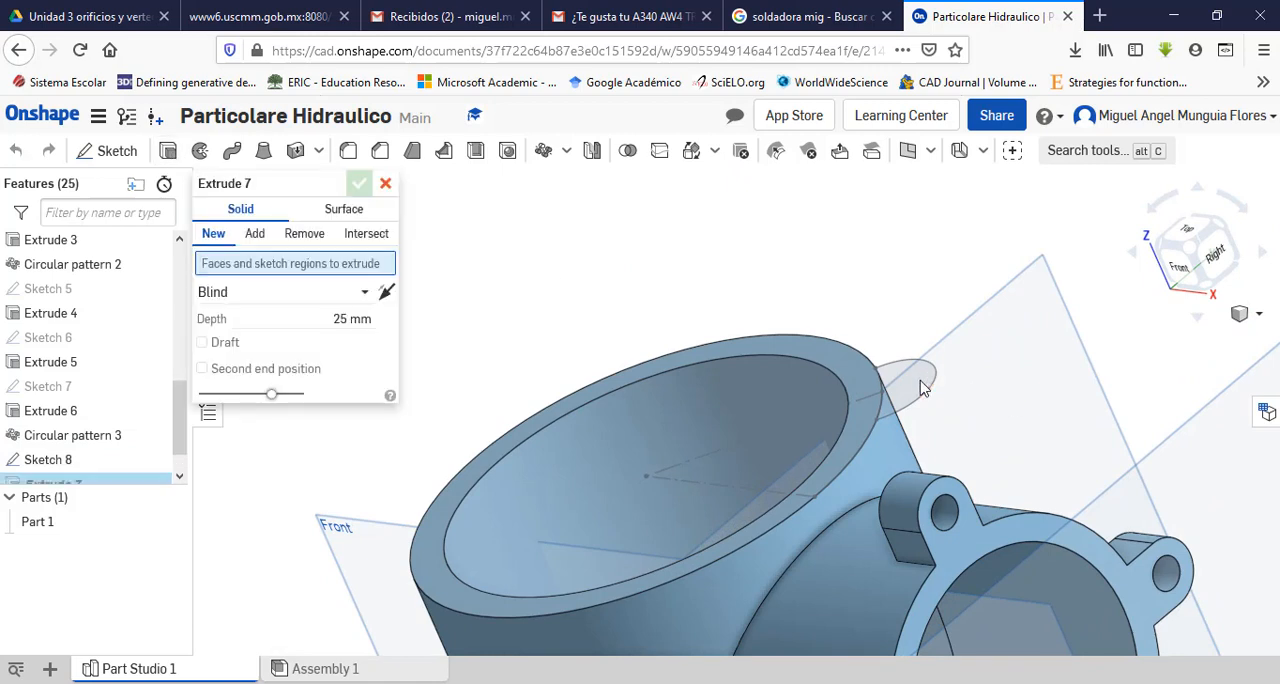
left_click(893, 384)
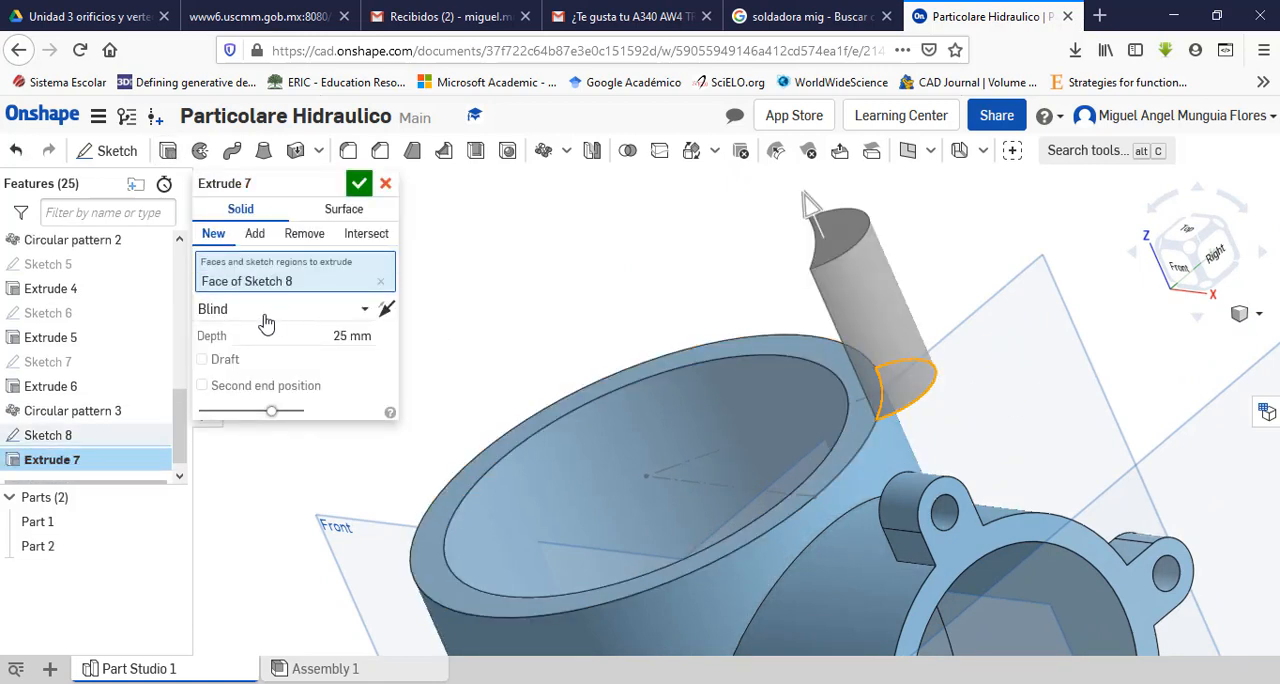
left_click(388, 313)
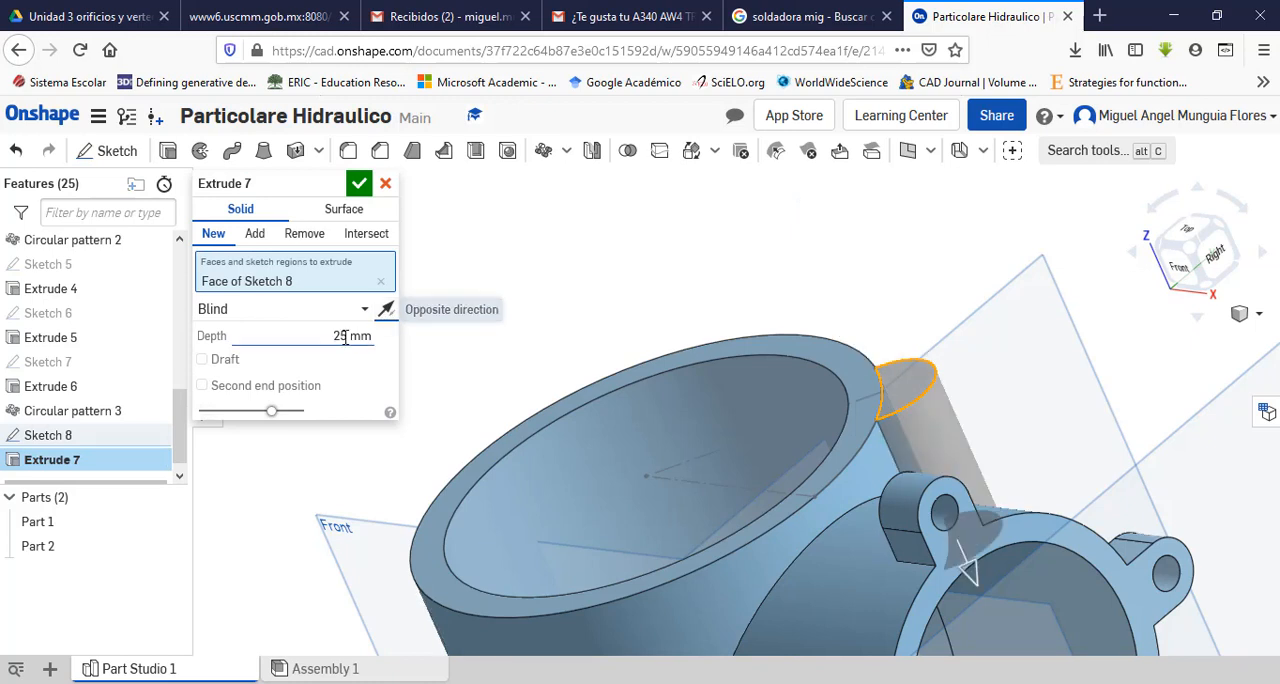
left_click(340, 336)
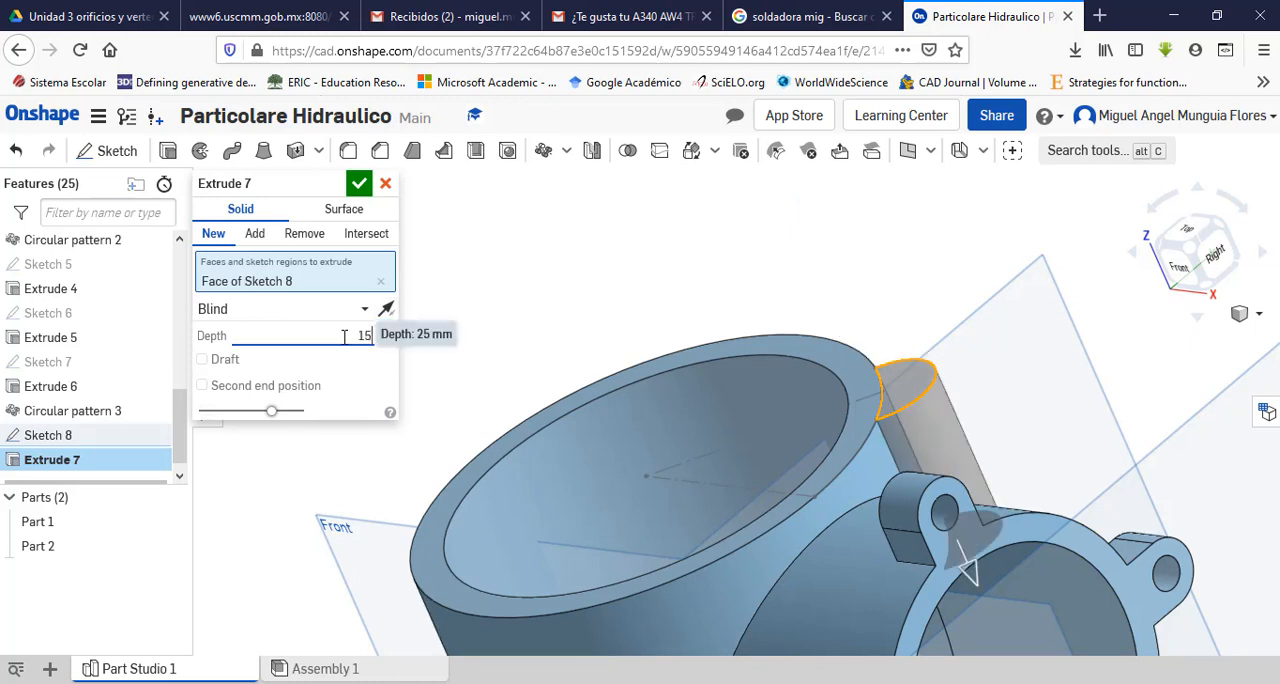
type("15")
key("Return")
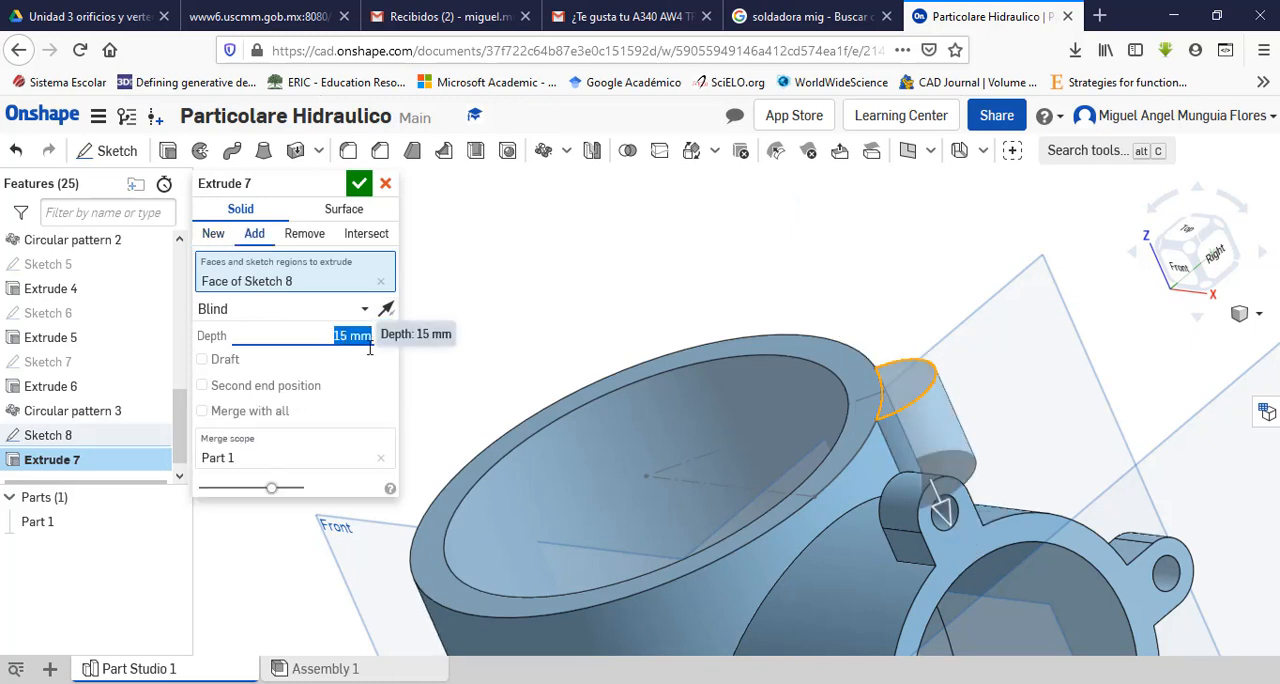
left_click(358, 185)
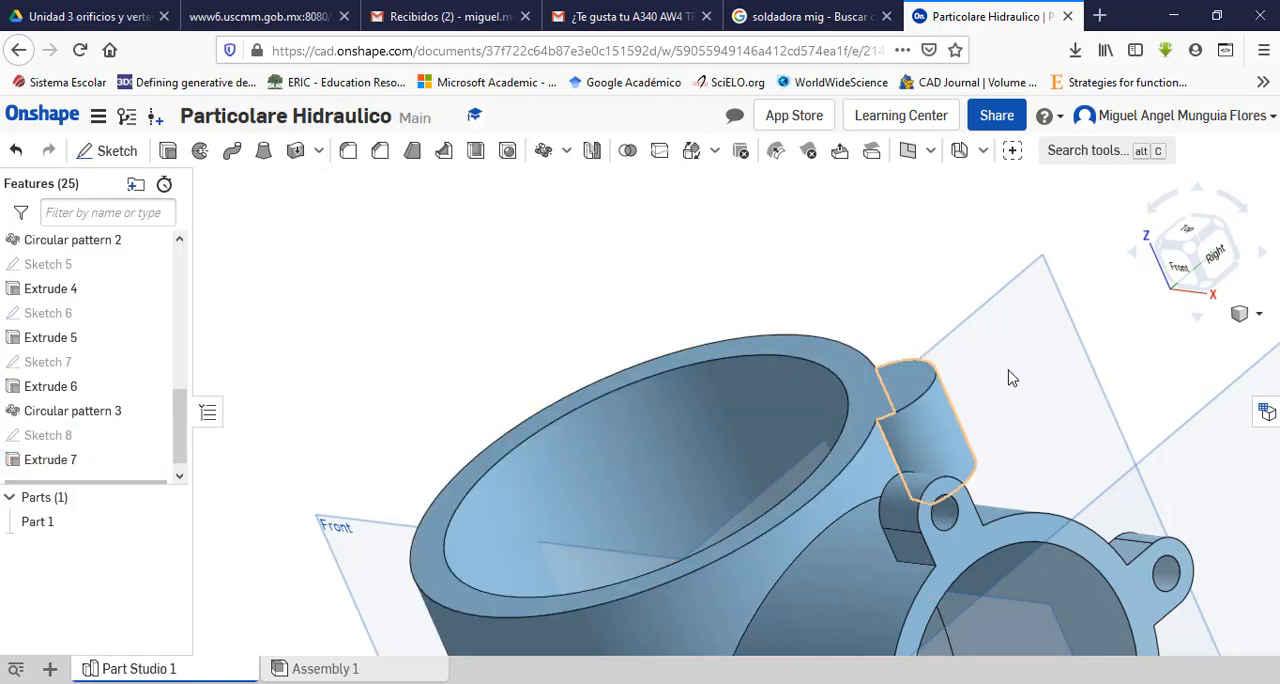
Step: Fillet the curved outer edge on the underside of the rim ear with an 8 mm radius
right_click_drag(1005, 376, 740, 325)
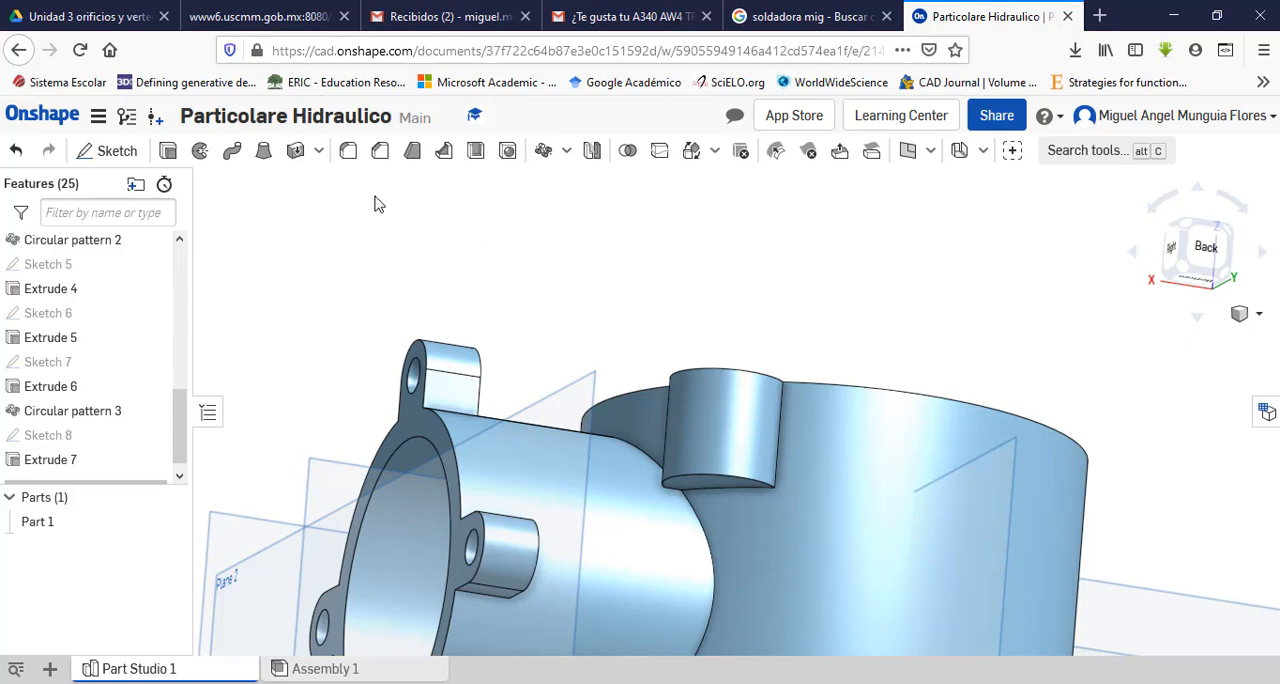
left_click(353, 151)
scroll(789, 374, "down", 3)
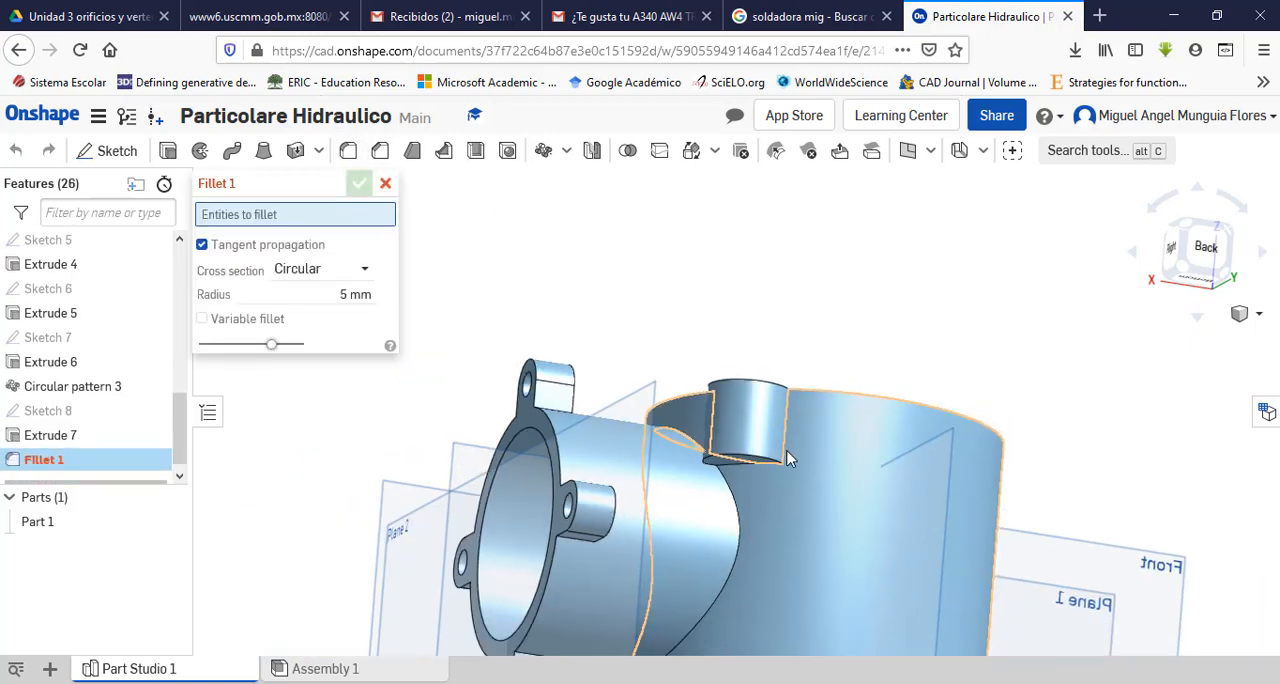
scroll(785, 473, "up", 4)
scroll(784, 474, "up", 5)
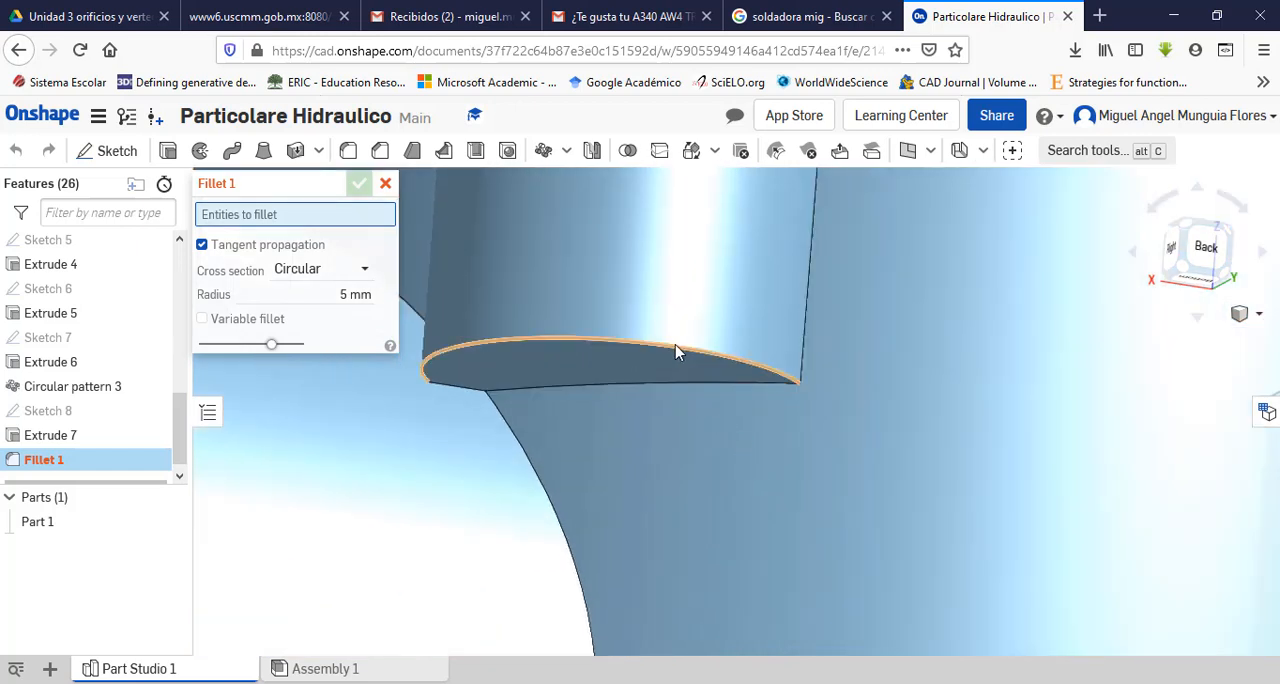
left_click(676, 352)
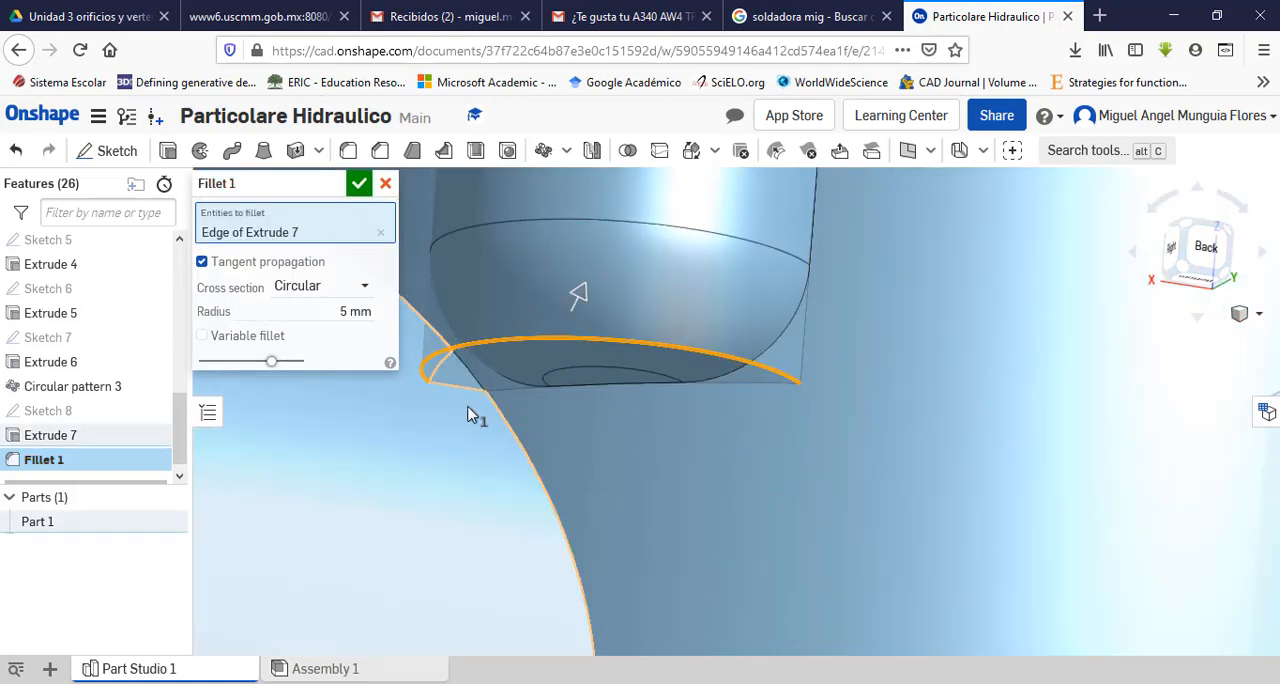
left_click(346, 314)
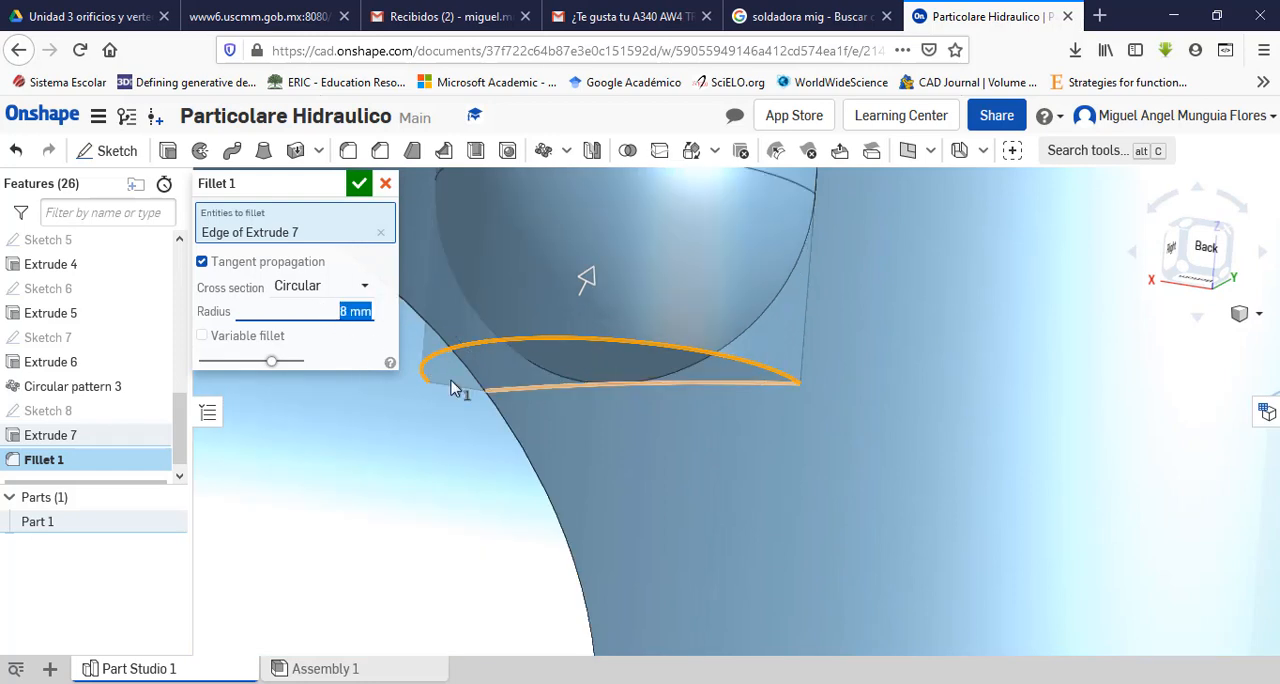
left_click(358, 185)
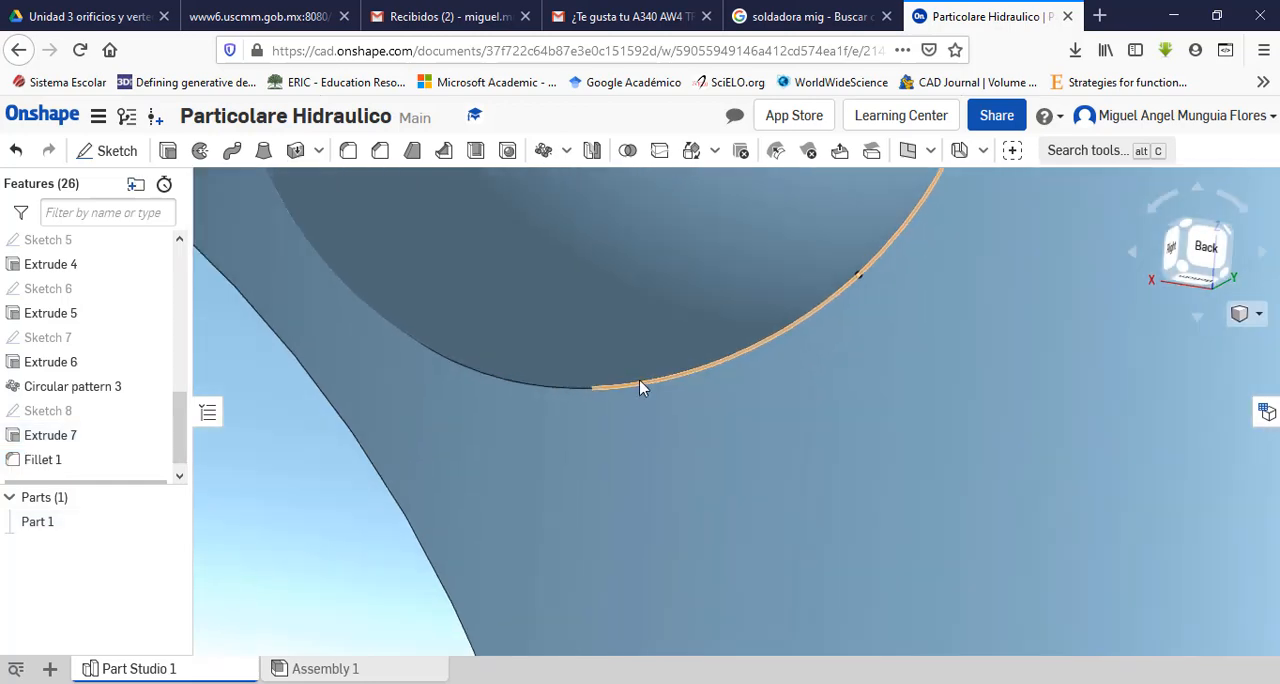
Step: Inspect the rounded ear and compare it with the ears in the PDF drawing's isometric and plan views
scroll(639, 388, "up", 5)
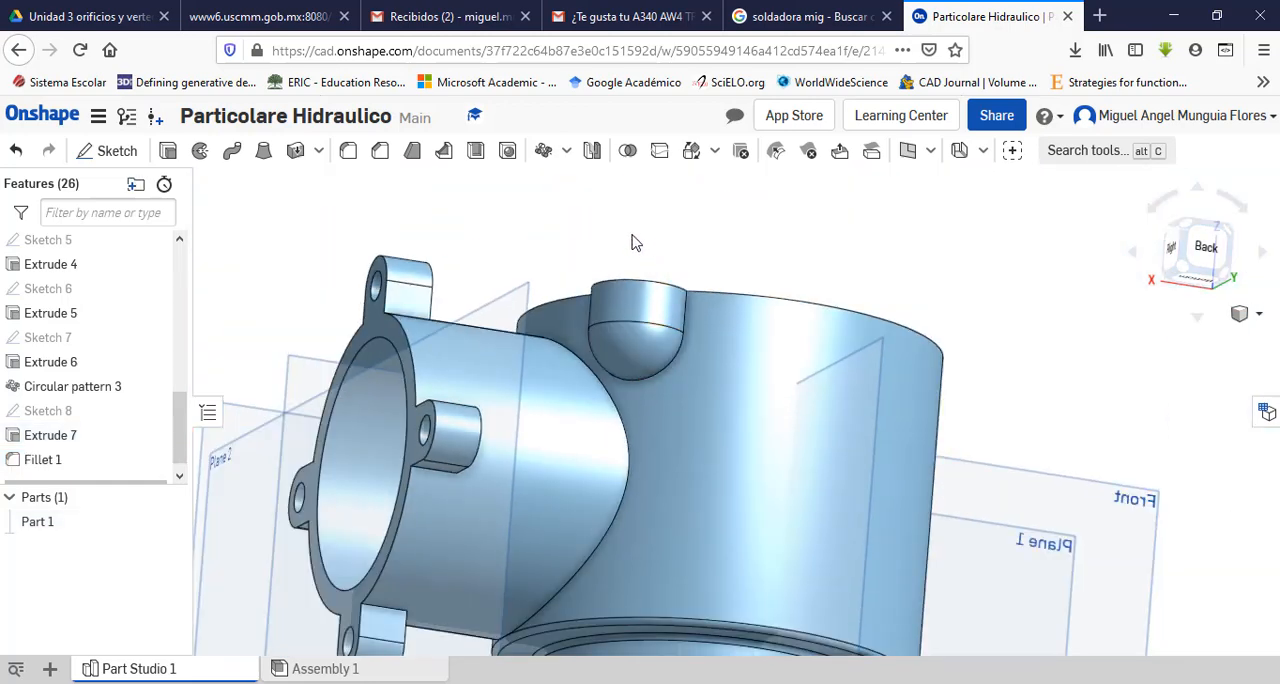
middle_click_drag(631, 234, 652, 264)
right_click_drag(652, 271, 751, 343)
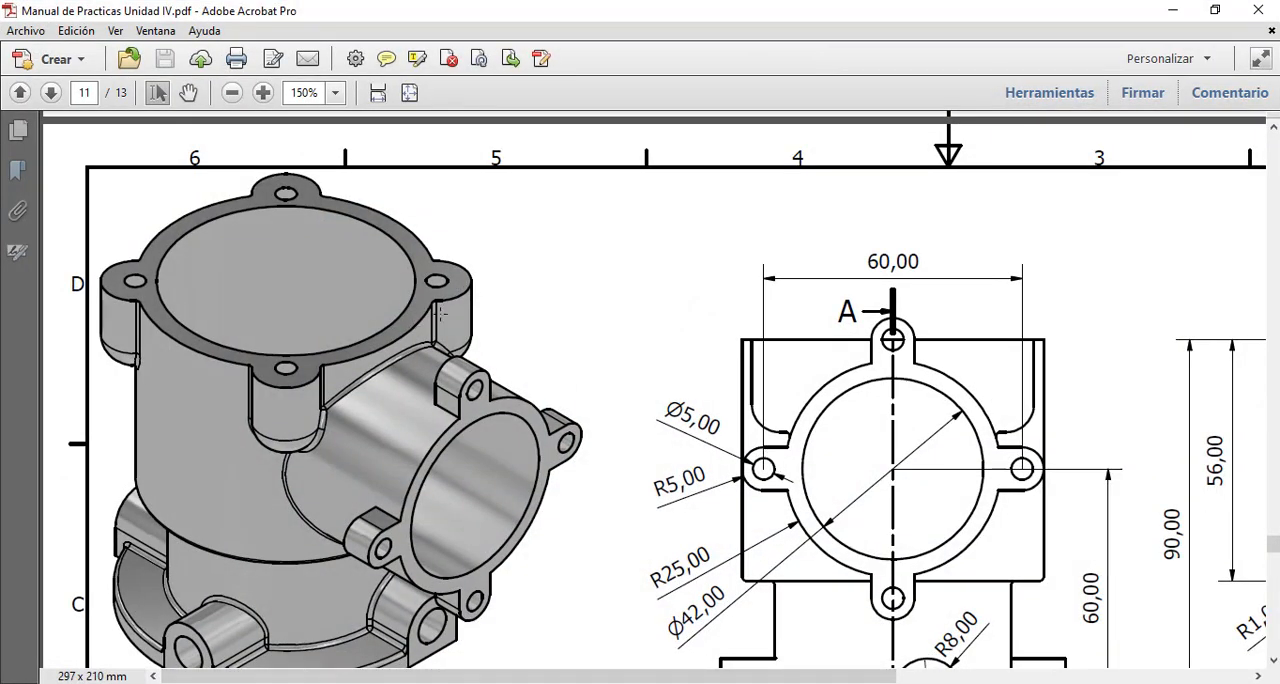
scroll(638, 414, "down", 10)
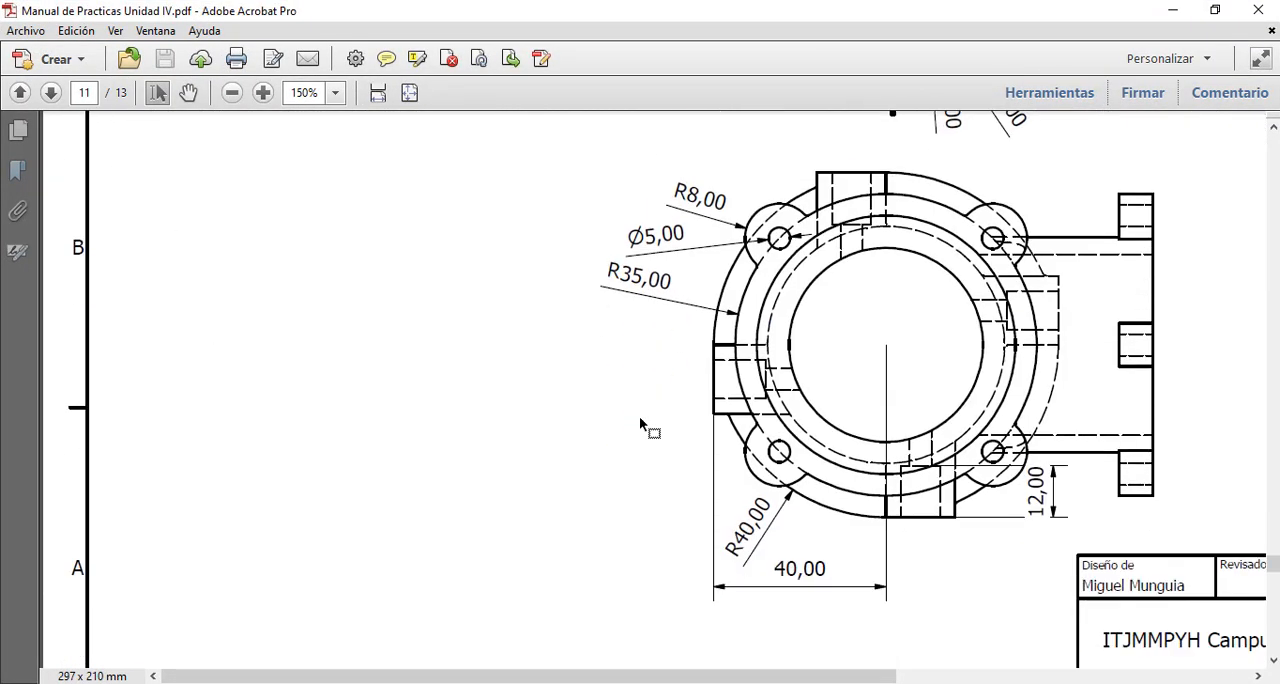
scroll(639, 416, "up", 7)
mouse_move(660, 676)
left_mouse_down()
mouse_move(977, 676)
mouse_move(626, 676)
left_mouse_up()
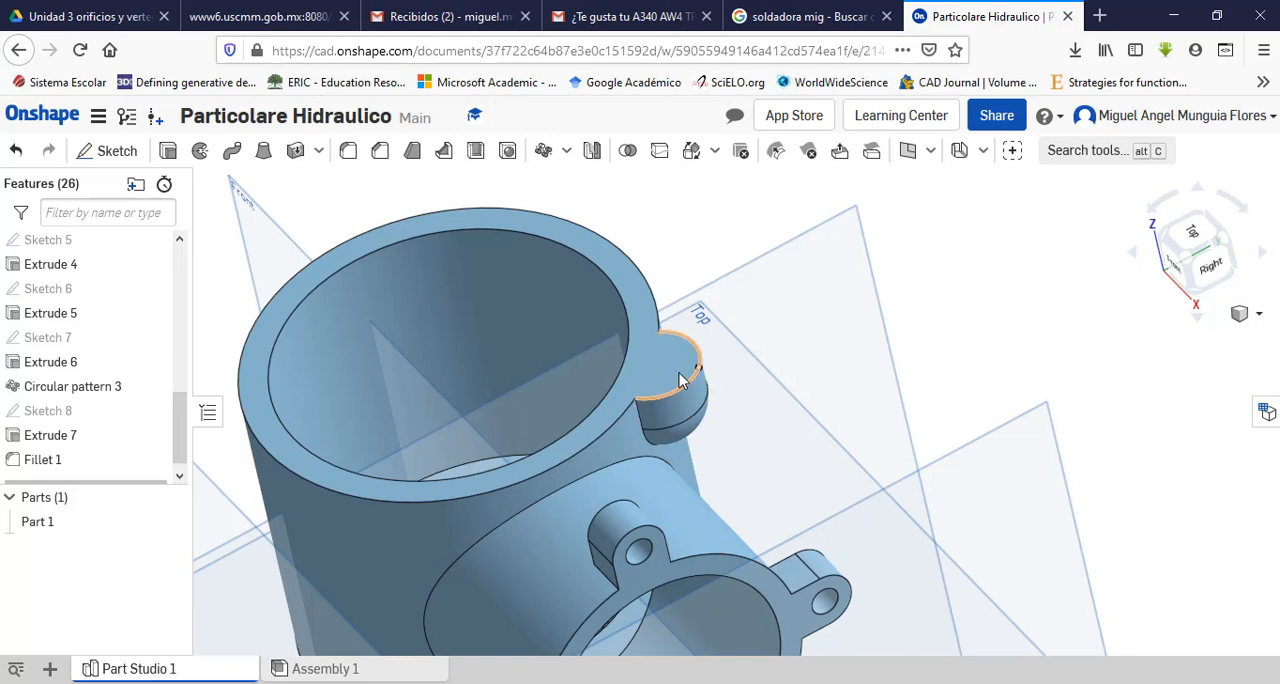
Step: Open a sketch on the rim's upper face and start a circle centred on the ear's arc
left_click(676, 379)
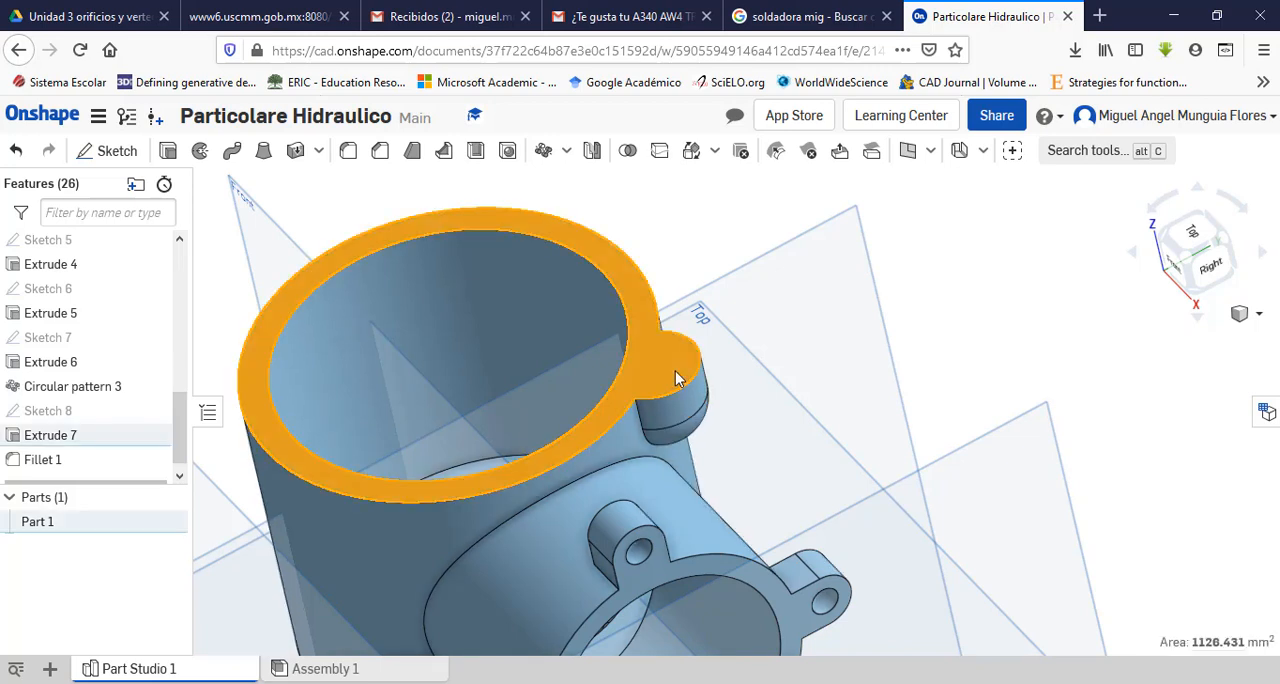
left_click(106, 161)
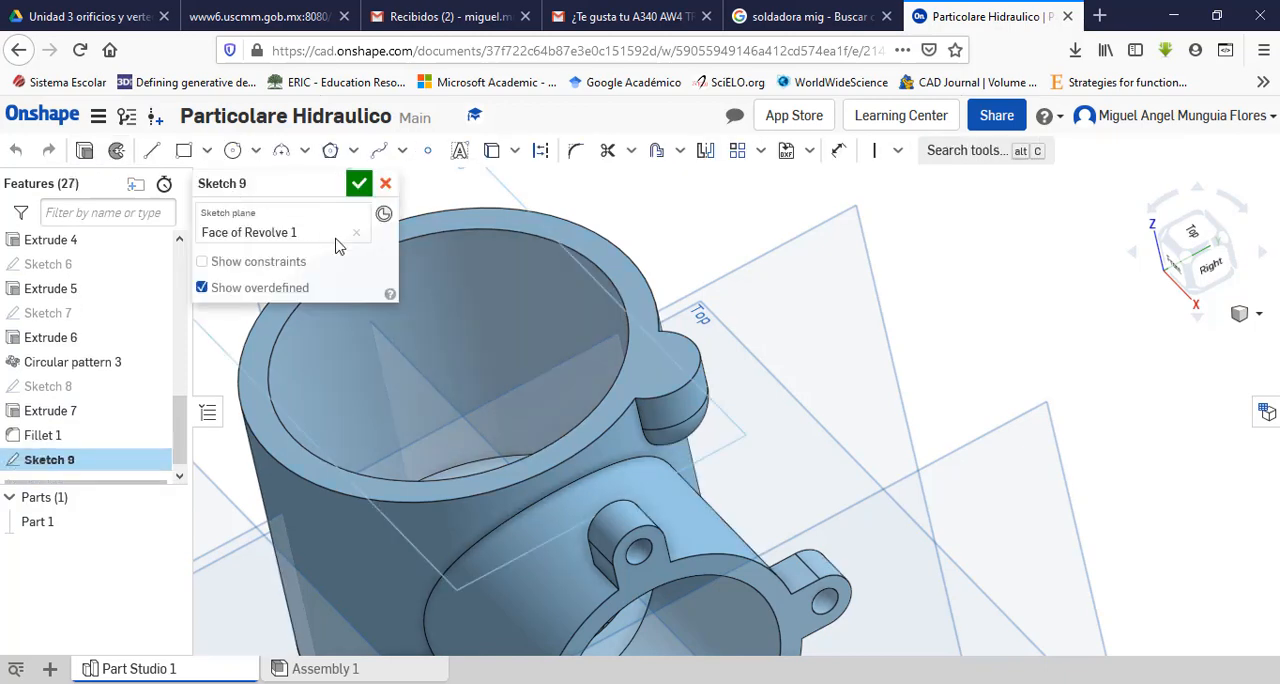
left_click(1201, 237)
scroll(835, 323, "up", 3)
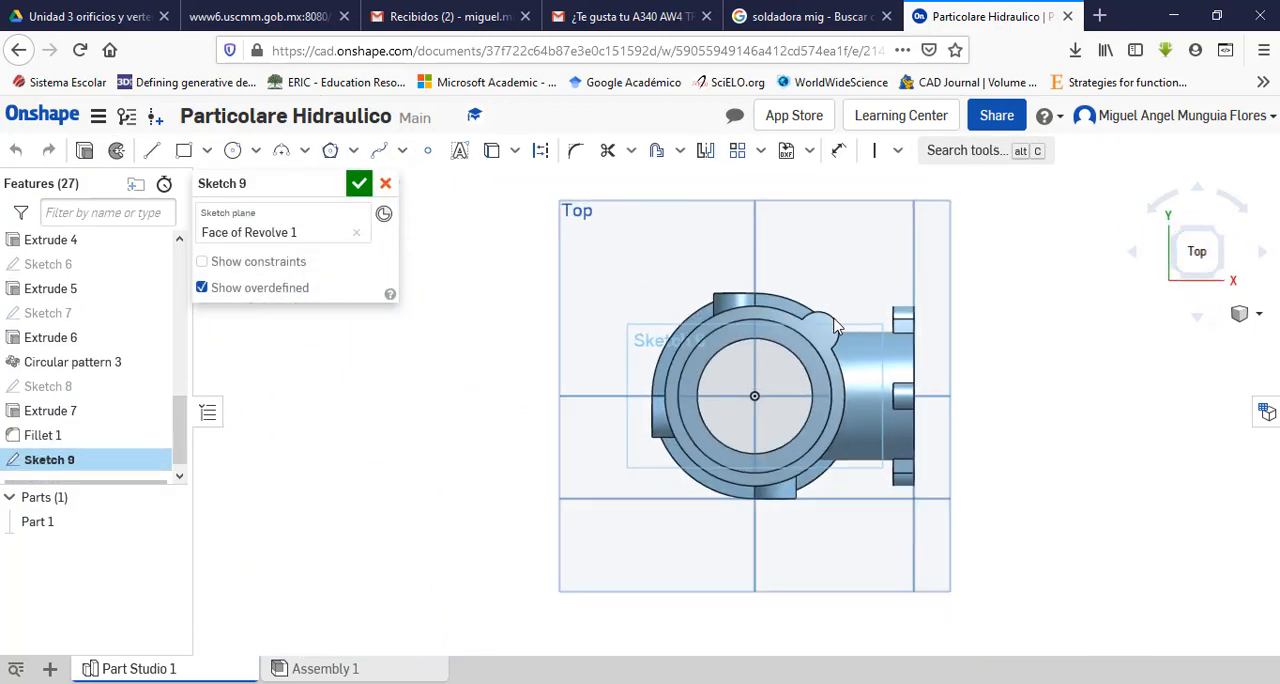
scroll(835, 323, "up", 3)
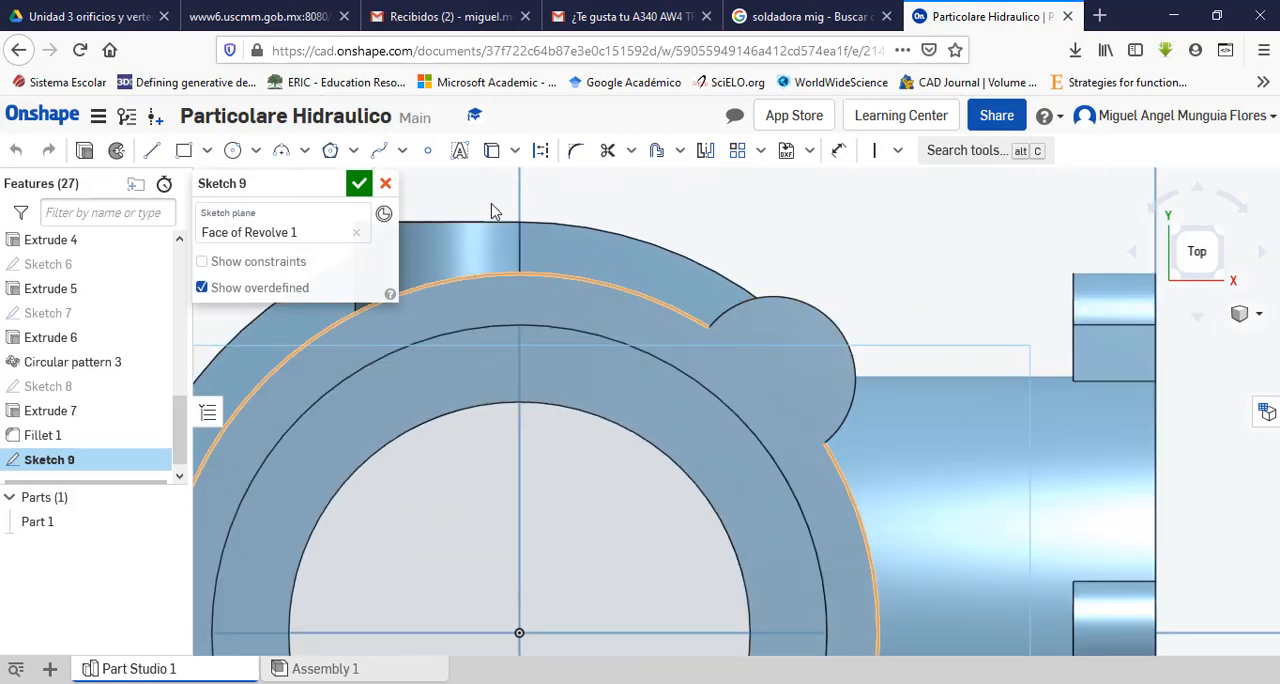
left_click(232, 150)
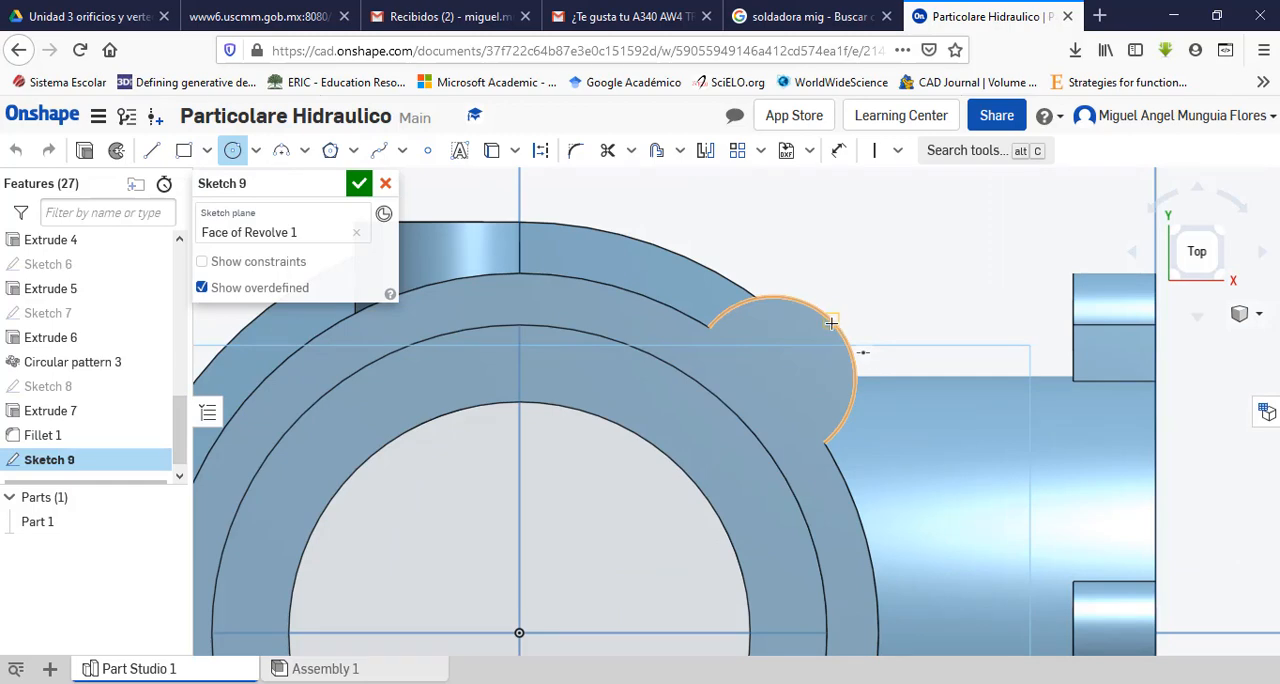
left_click(773, 377)
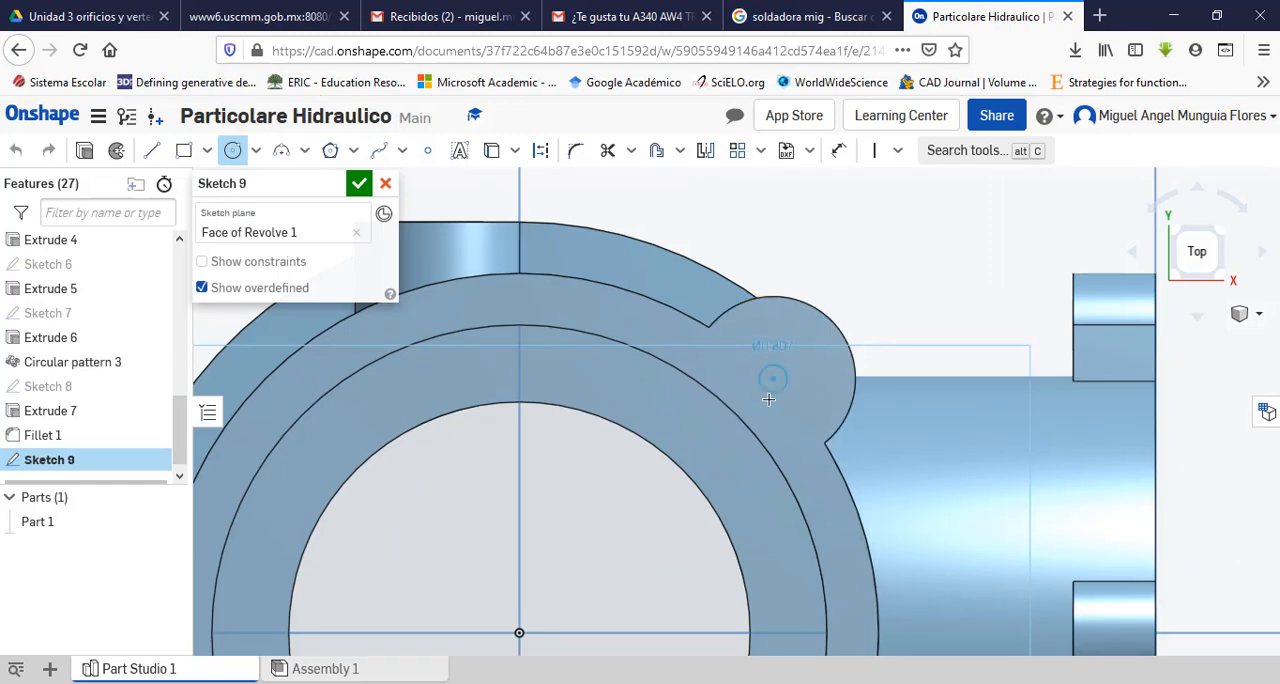
Step: Look up the ear hole's diameter in the PDF plan view, set the circle's diameter to 5 mm and finish the sketch
key("alt+Tab")
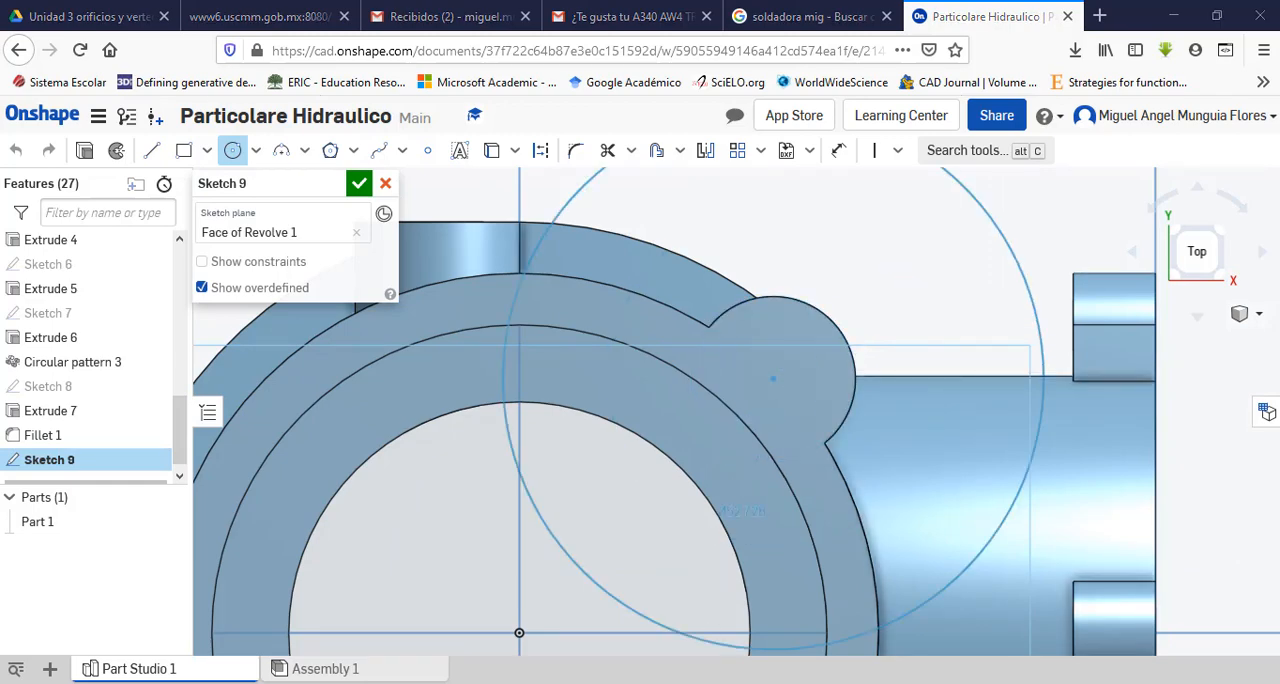
scroll(656, 525, "down", 6)
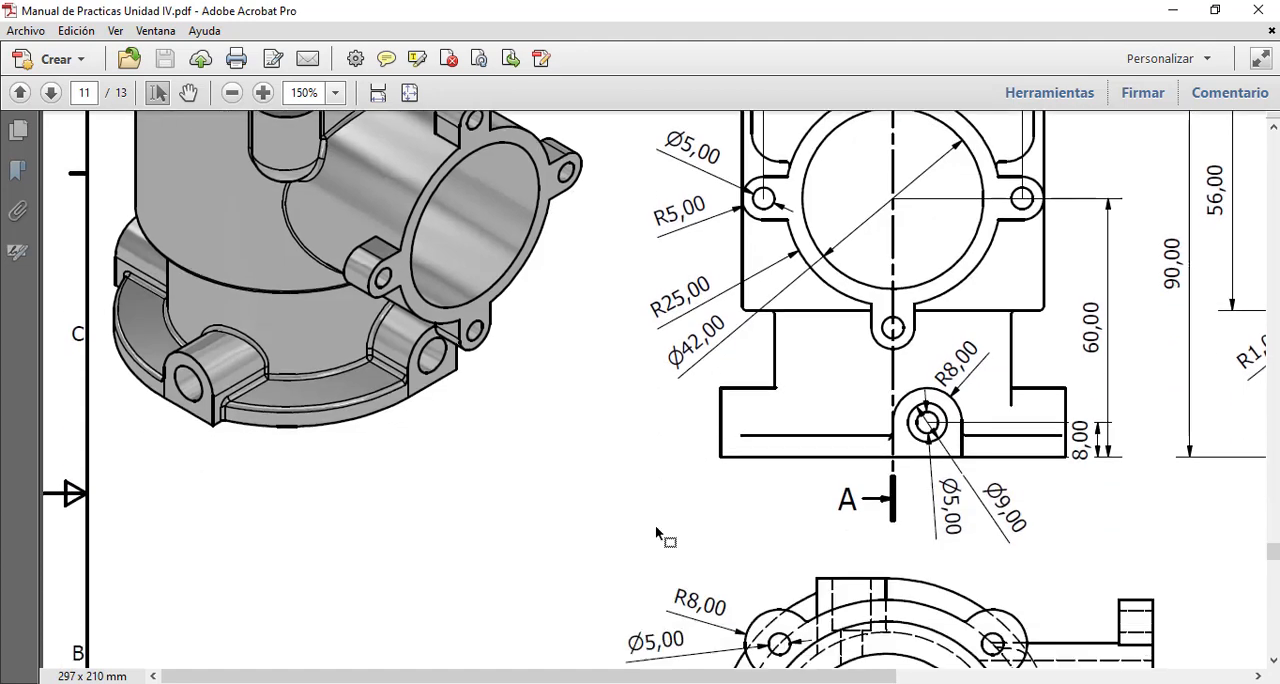
scroll(656, 525, "down", 1)
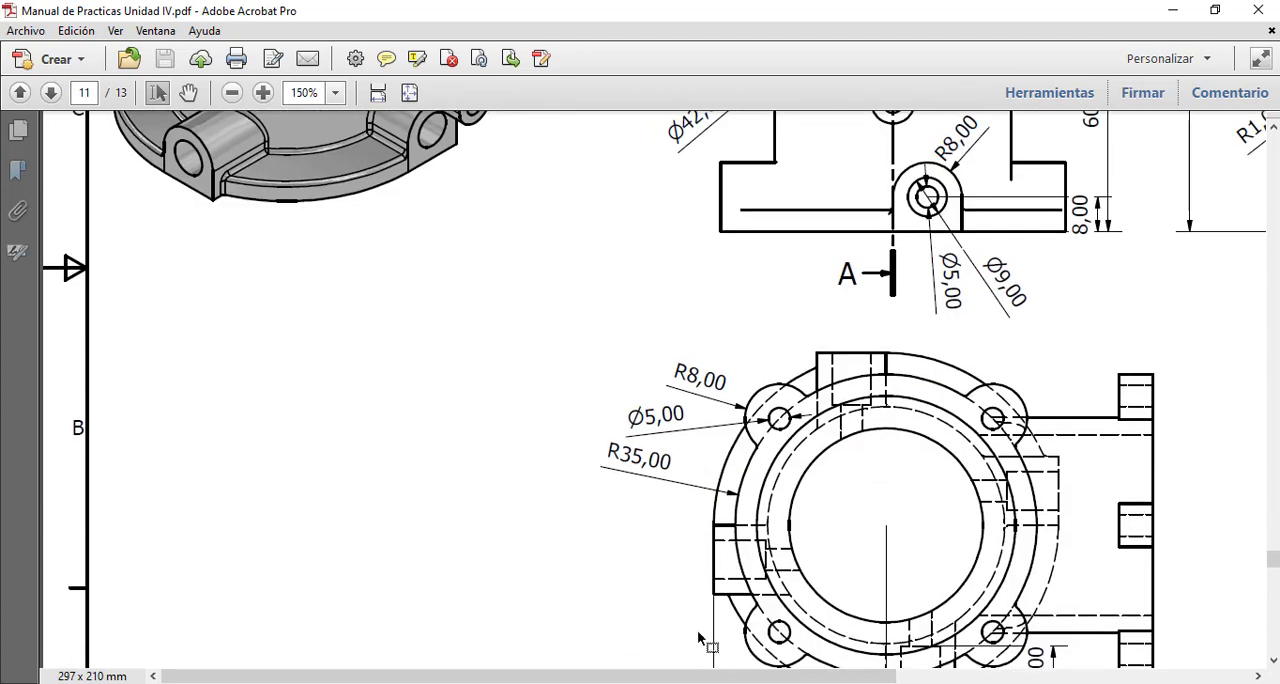
key("alt+Tab")
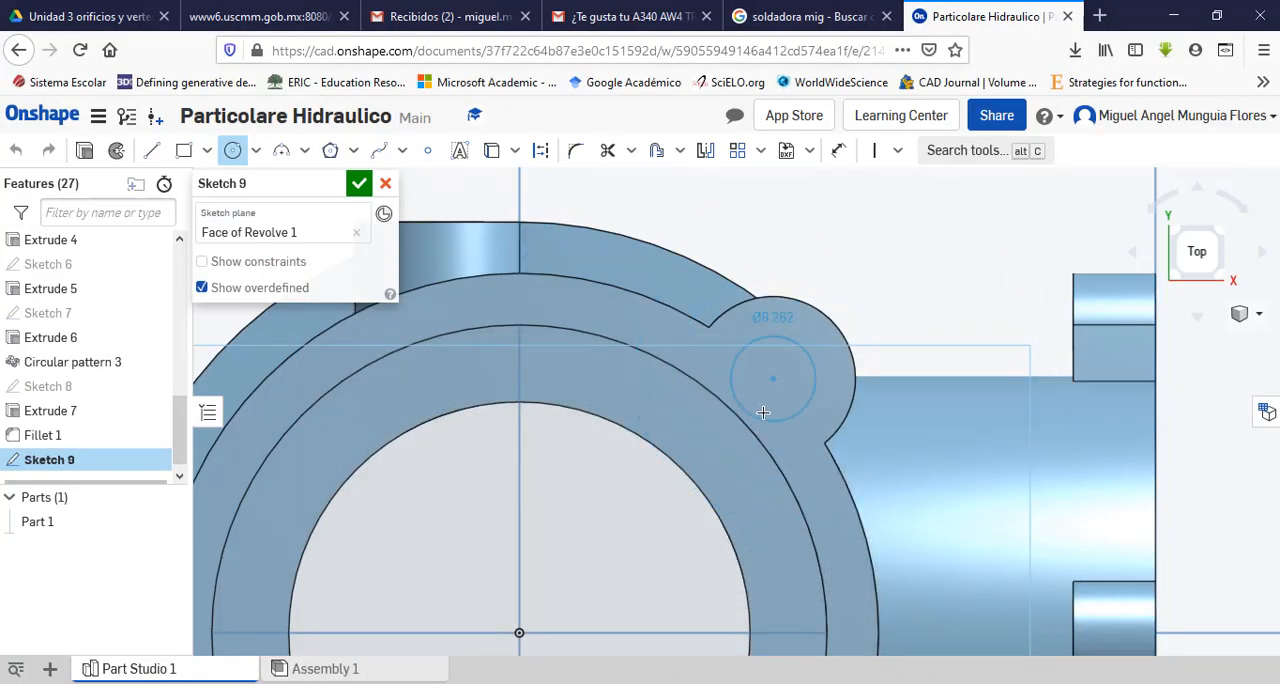
type("5")
key("Return")
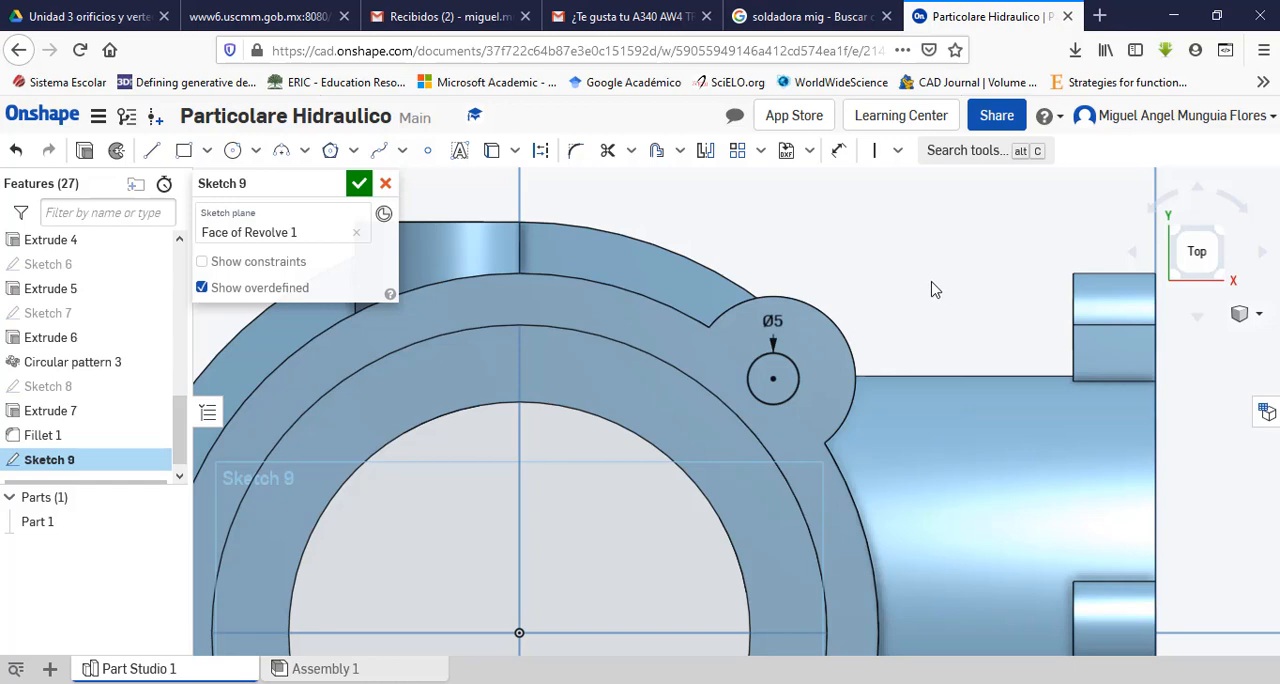
left_click(359, 183)
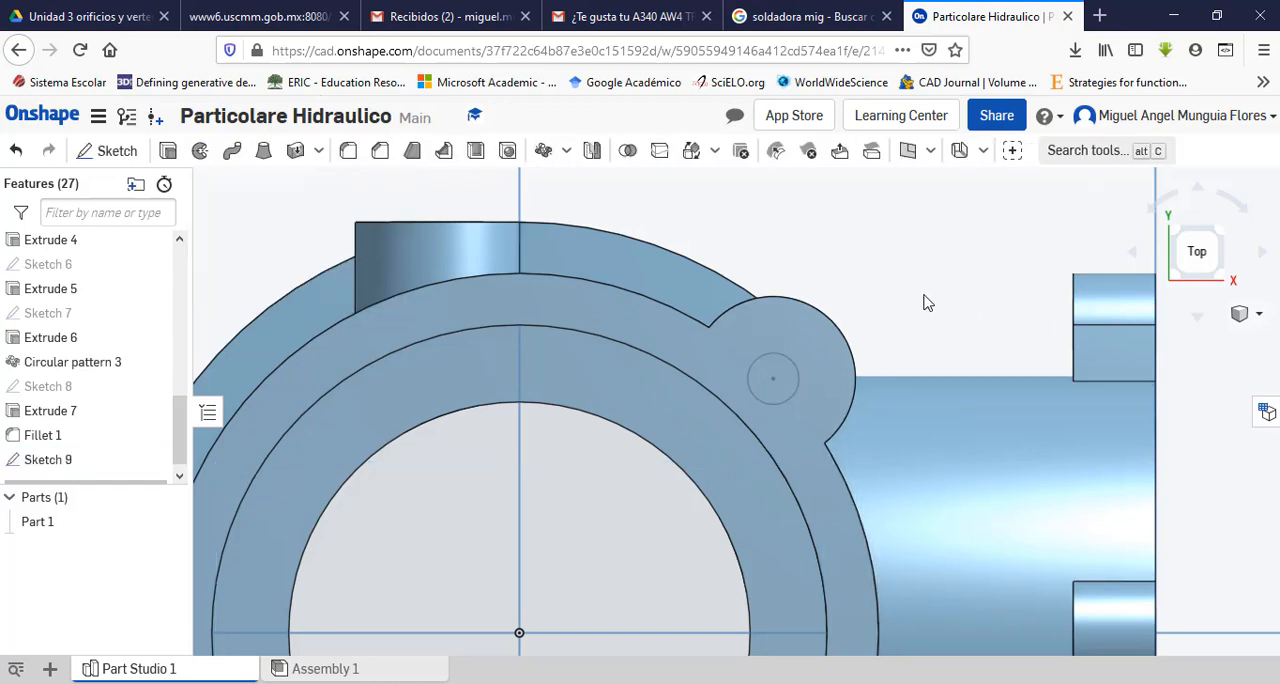
Step: Cut the circle on the rim ear 12 mm deep into the part as a blind Remove extrude
middle_click_drag(923, 300, 938, 274)
right_click_drag(938, 274, 695, 217)
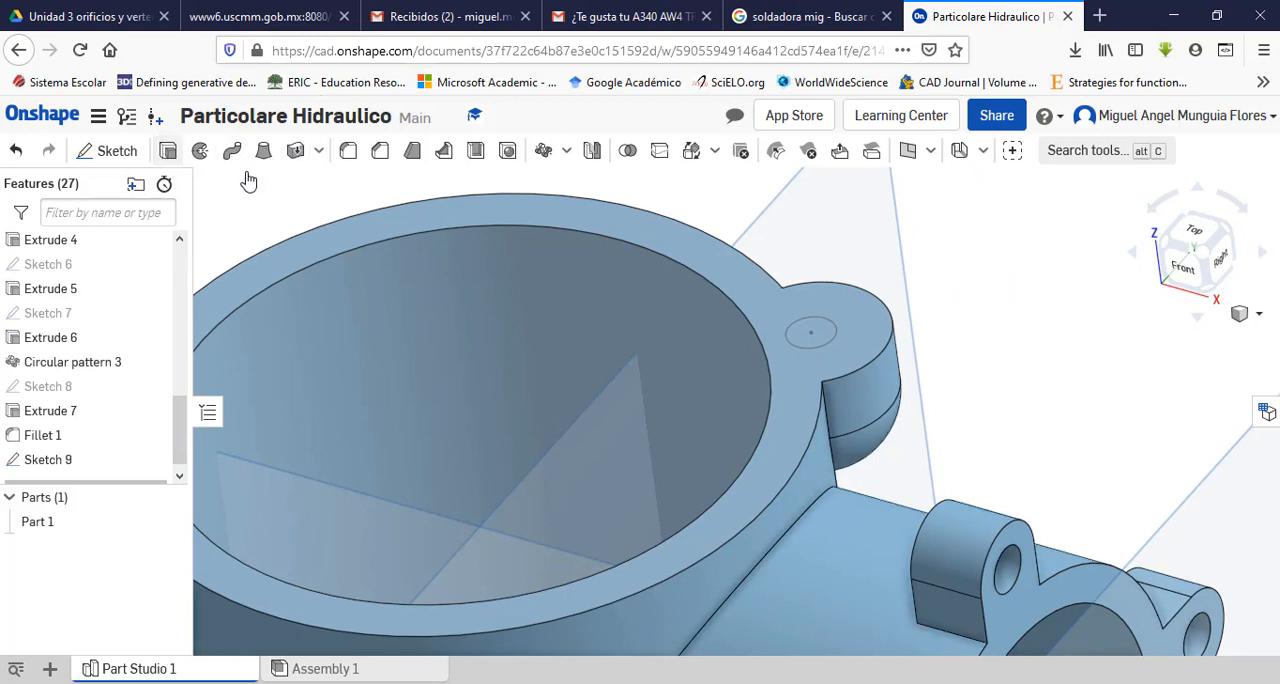
left_click(815, 341)
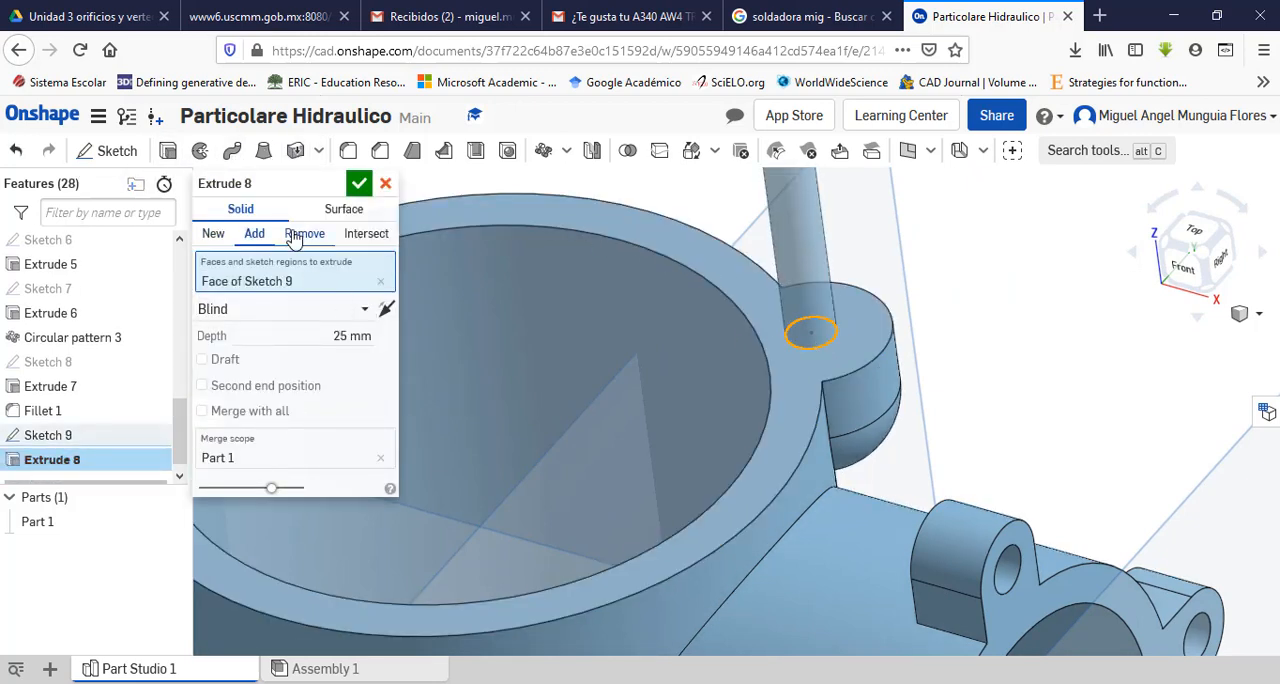
left_click(343, 336)
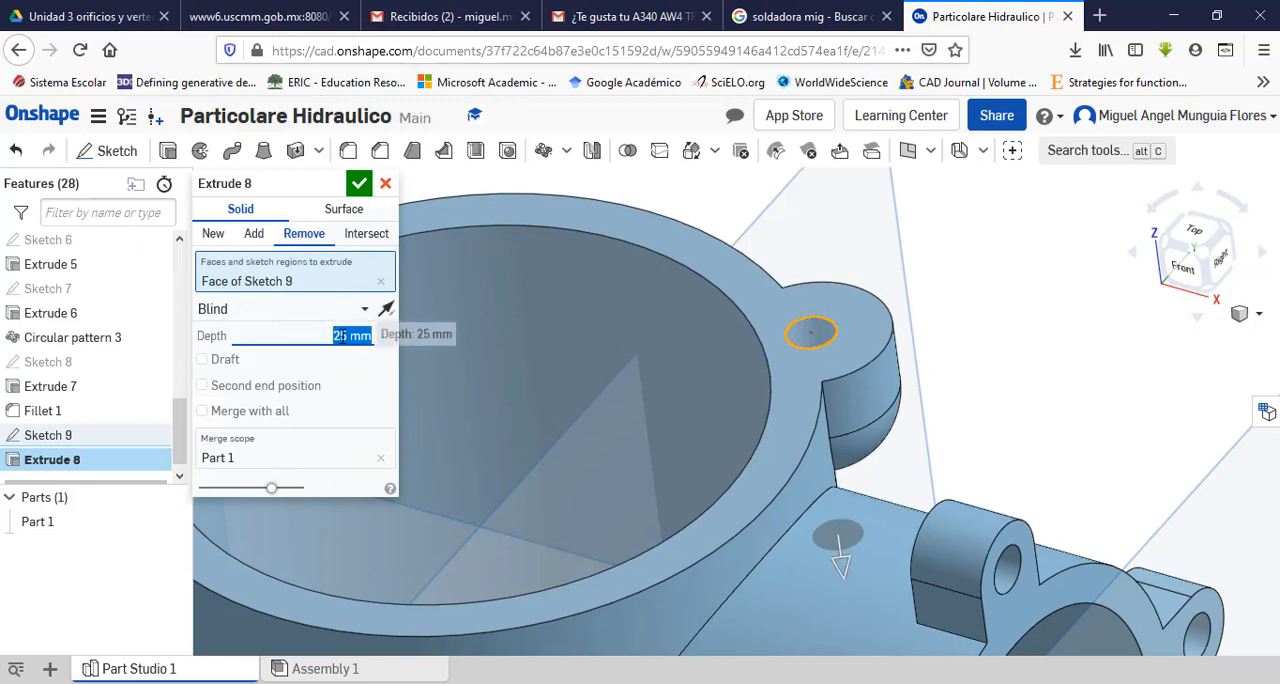
left_click(346, 337)
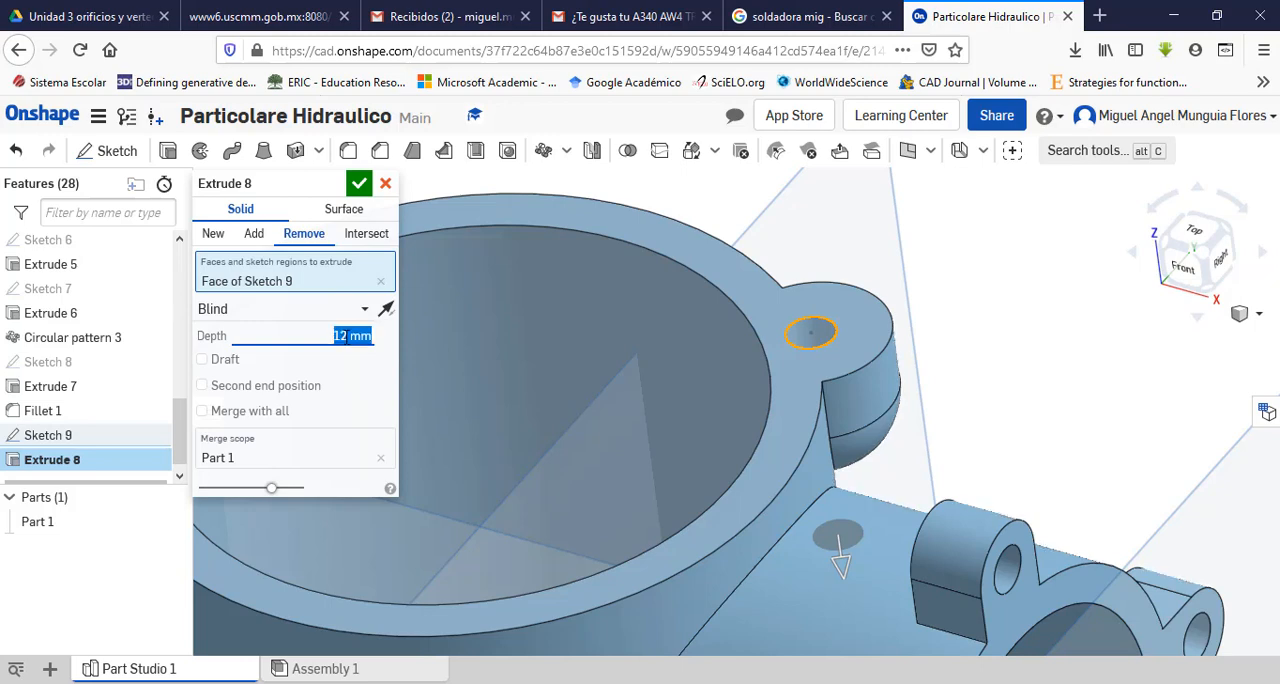
key("Return")
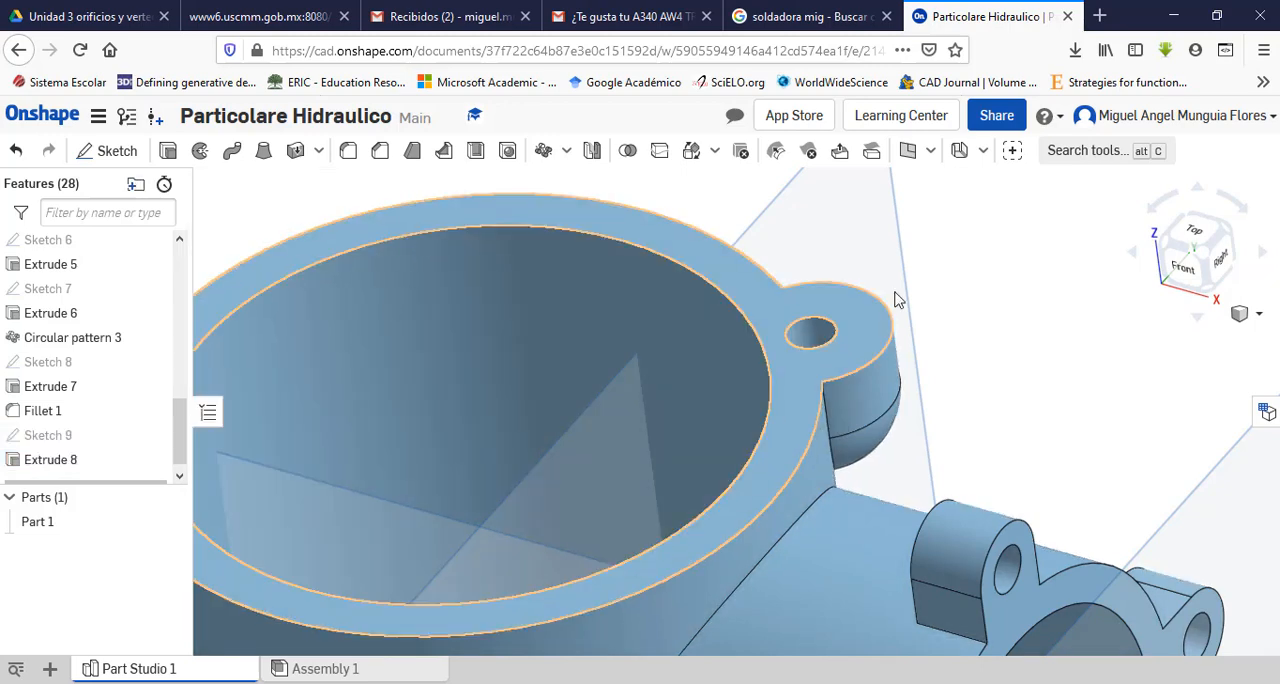
Step: Inspect the drilled rim ear and check the arrangement of the ears in the PDF plan view
scroll(917, 296, "down", 2)
right_click_drag(989, 353, 849, 514)
key("alt+Tab")
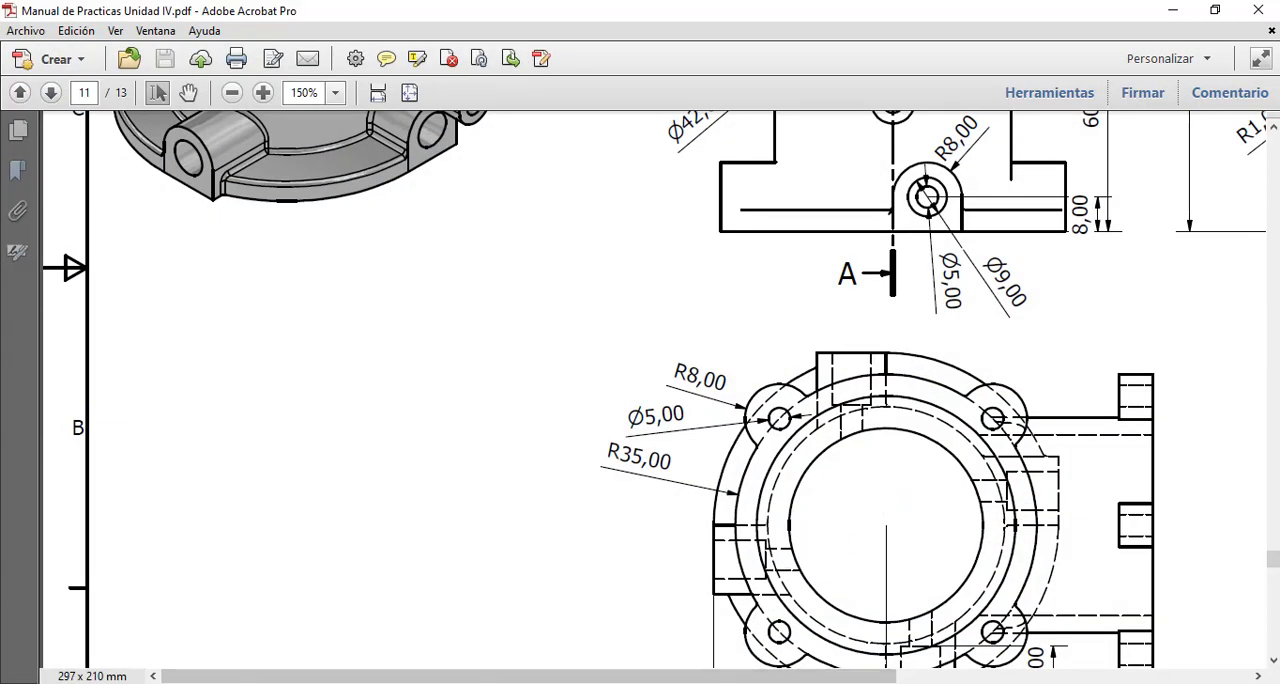
mouse_move(759, 683)
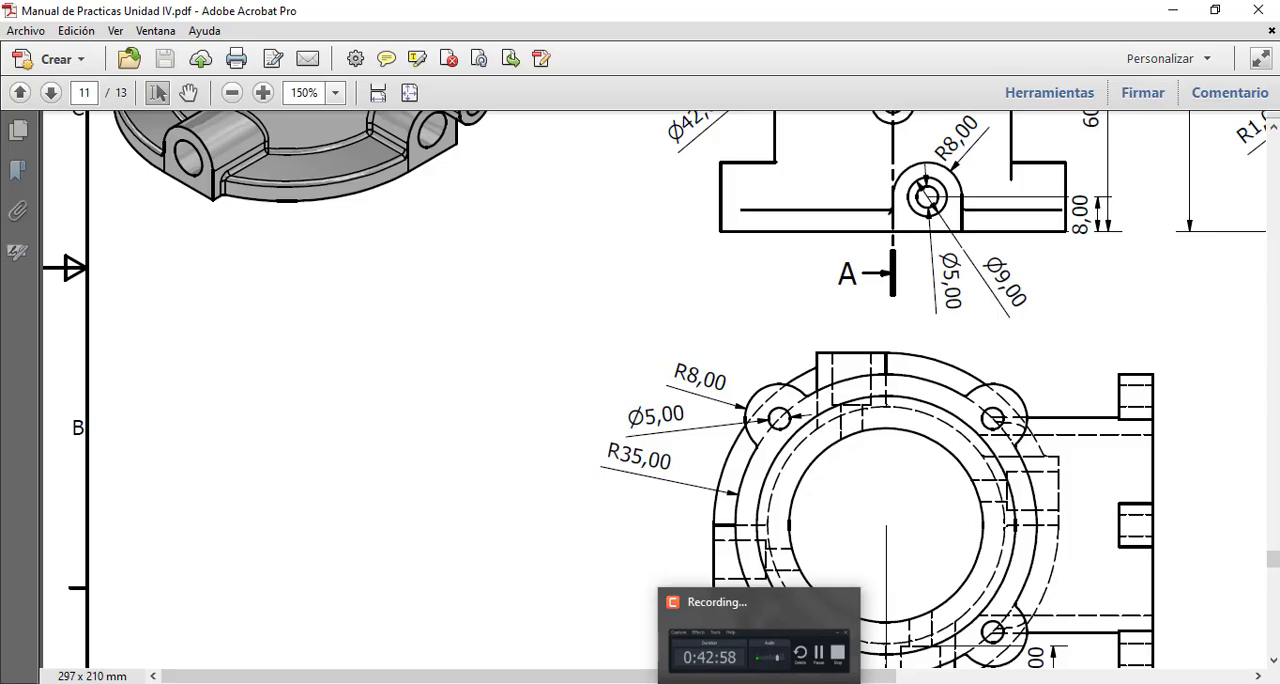
left_click(759, 683)
scroll(959, 328, "up", 3)
scroll(955, 330, "down", 5)
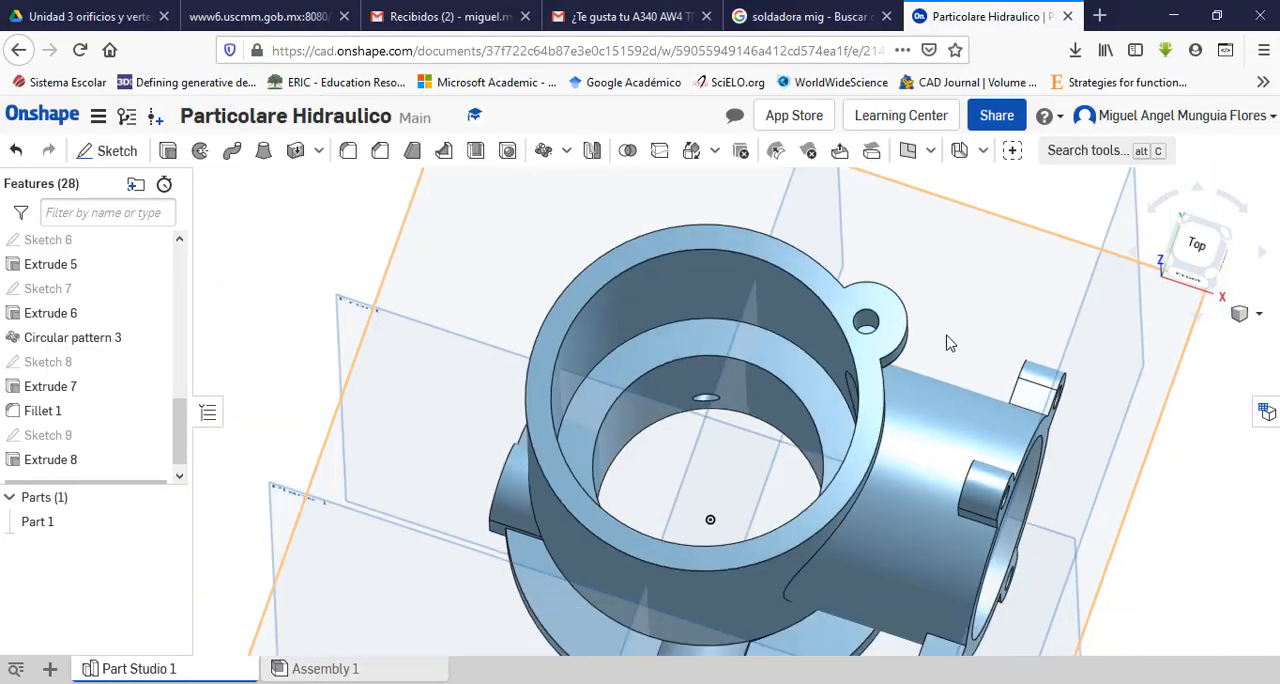
scroll(946, 335, "down", 1)
right_click_drag(936, 338, 933, 309)
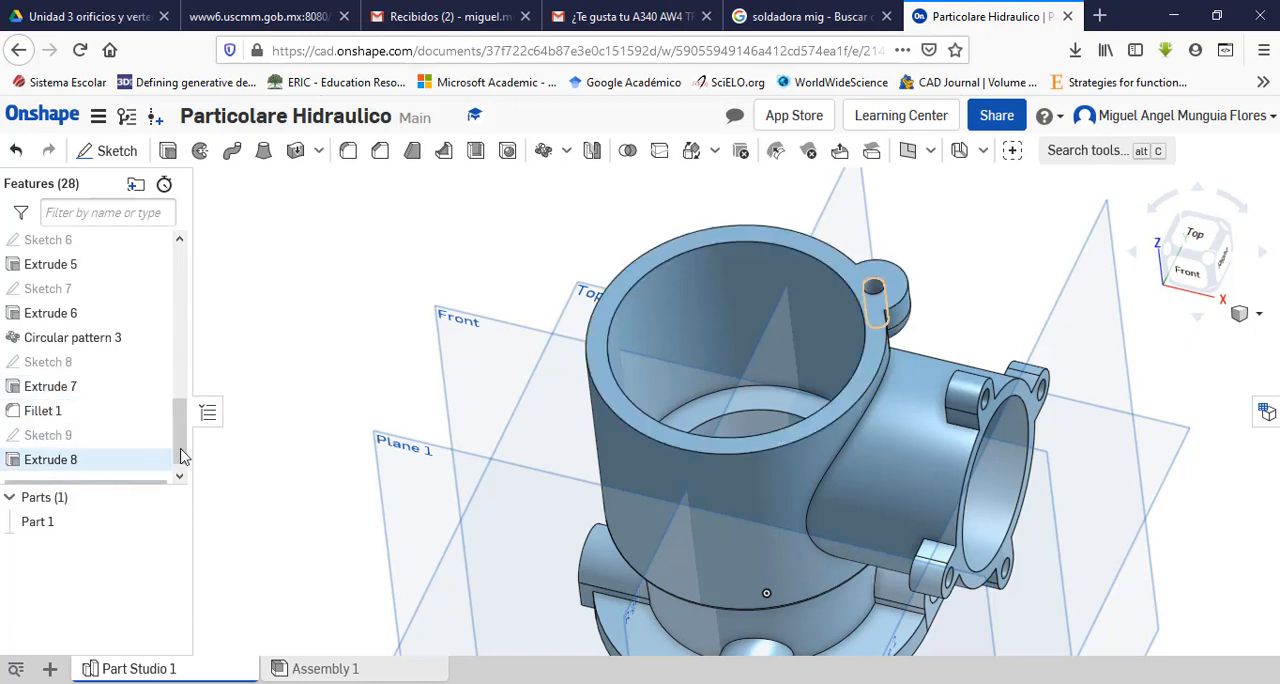
Step: Circular-pattern the ear's Extrude 7, Fillet 1 and Extrude 8 around the inner cylindrical face: 4 instances over 360 degrees, applied per instance
left_click(543, 150)
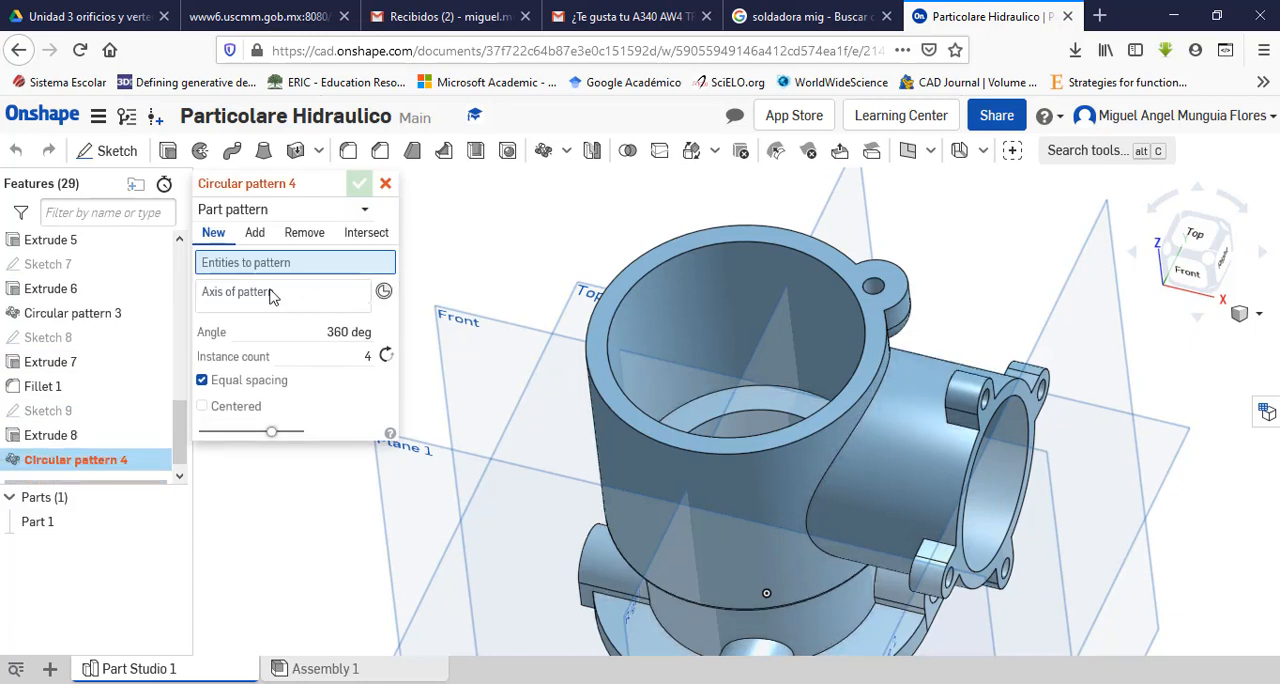
left_click(366, 213)
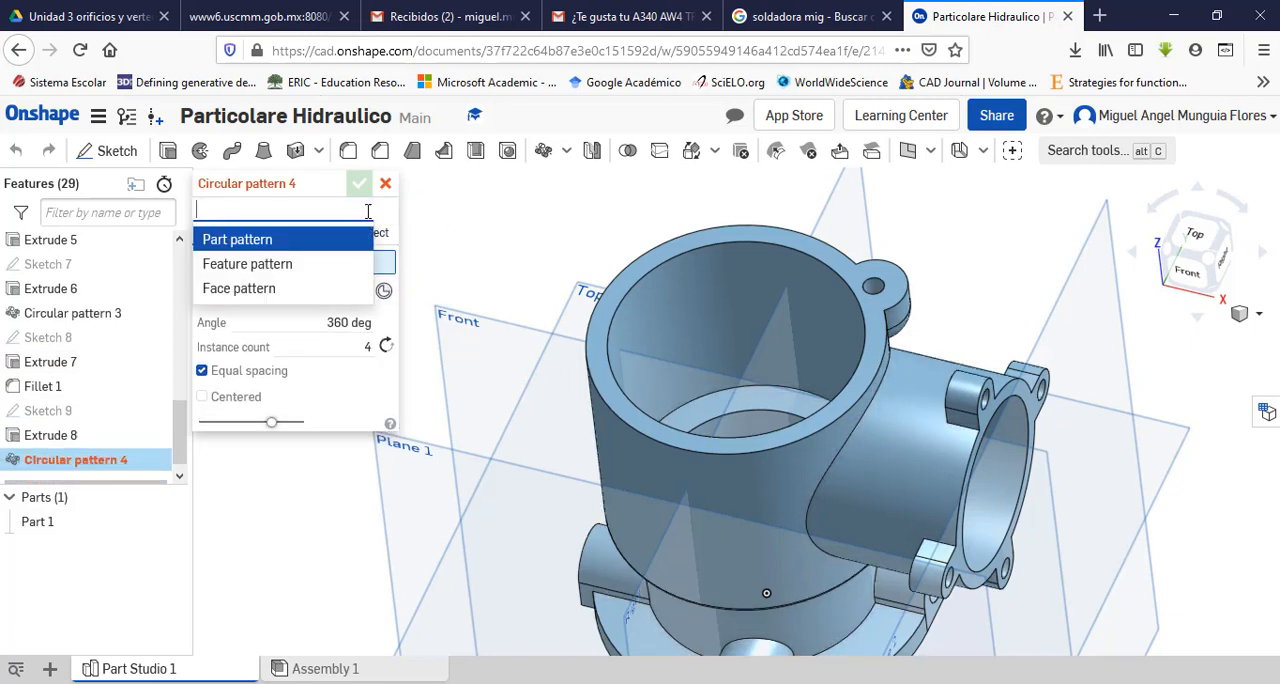
left_click(252, 265)
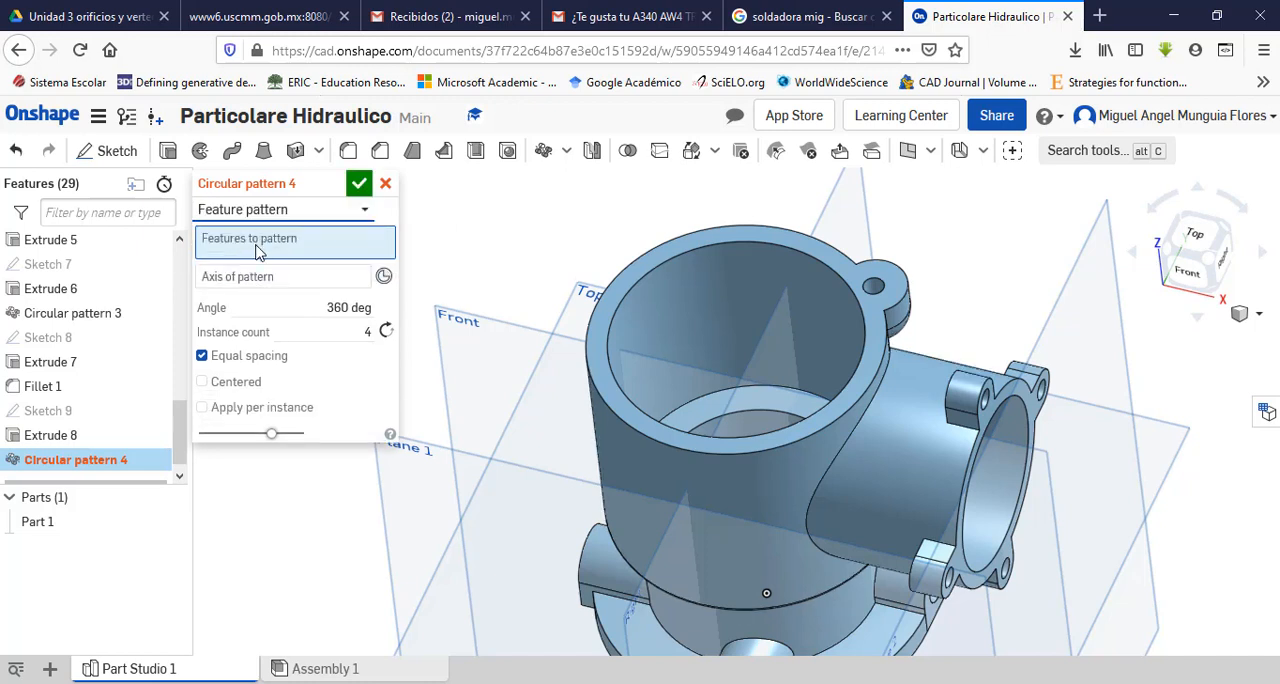
left_click(44, 366)
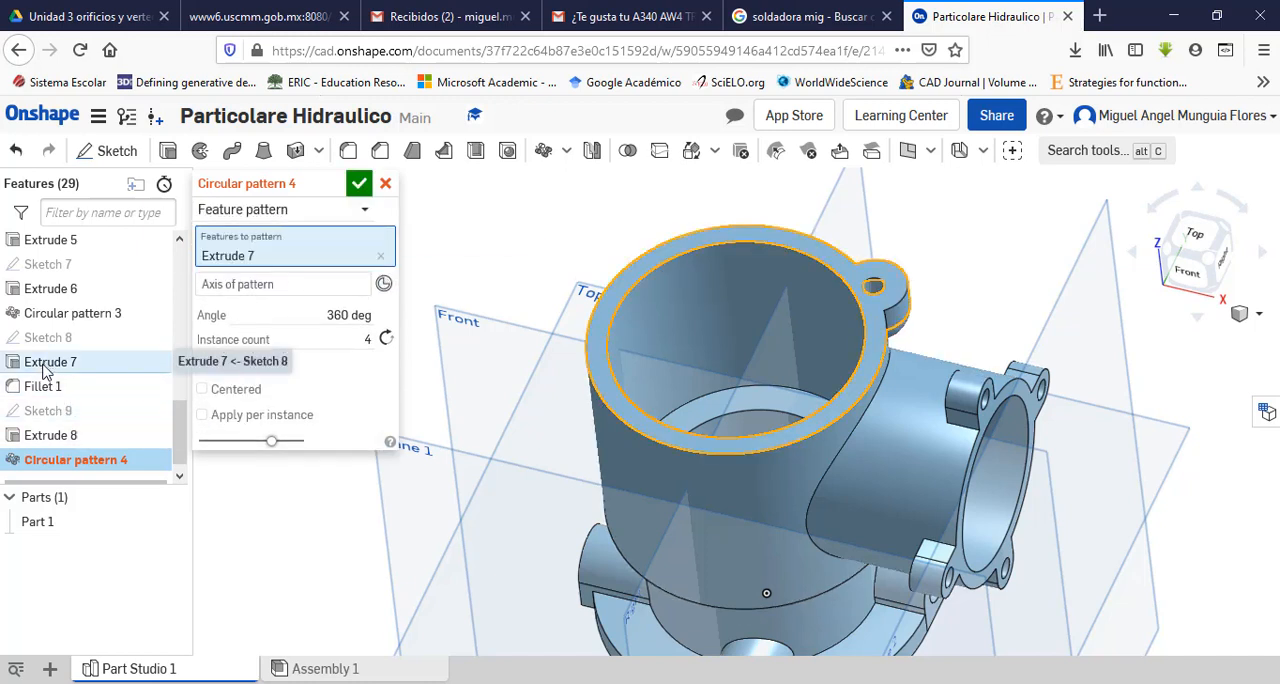
left_click(38, 389)
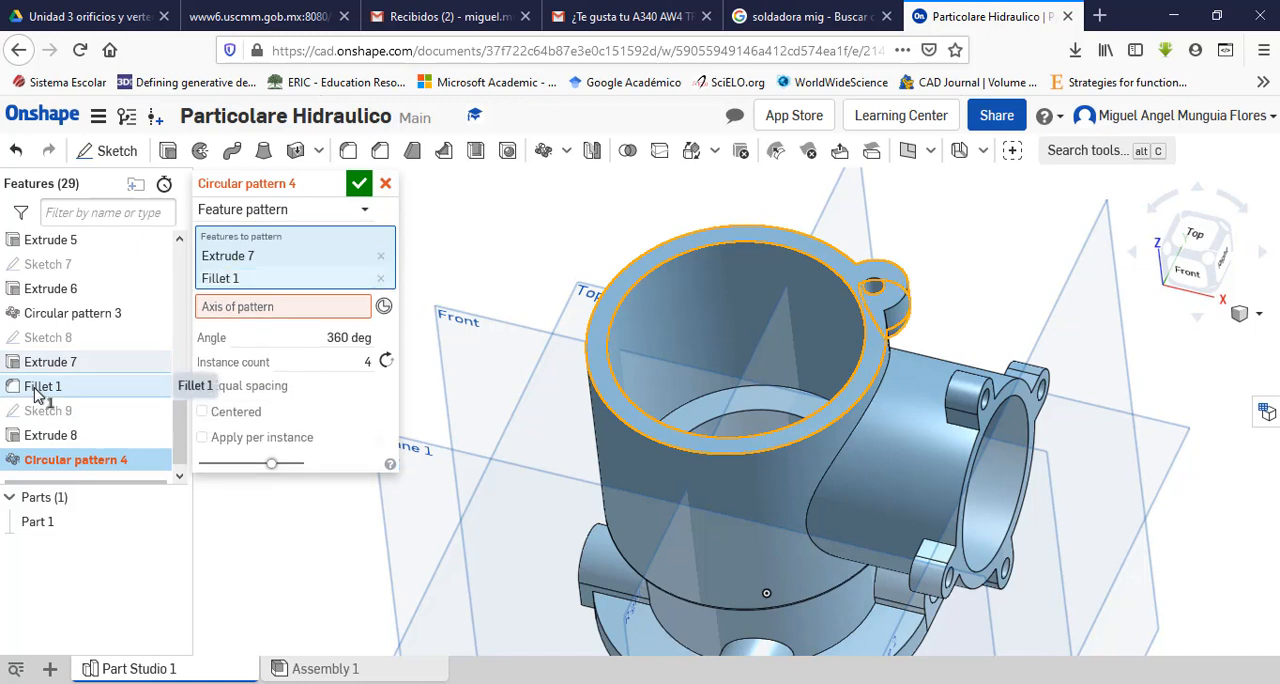
left_click(50, 437)
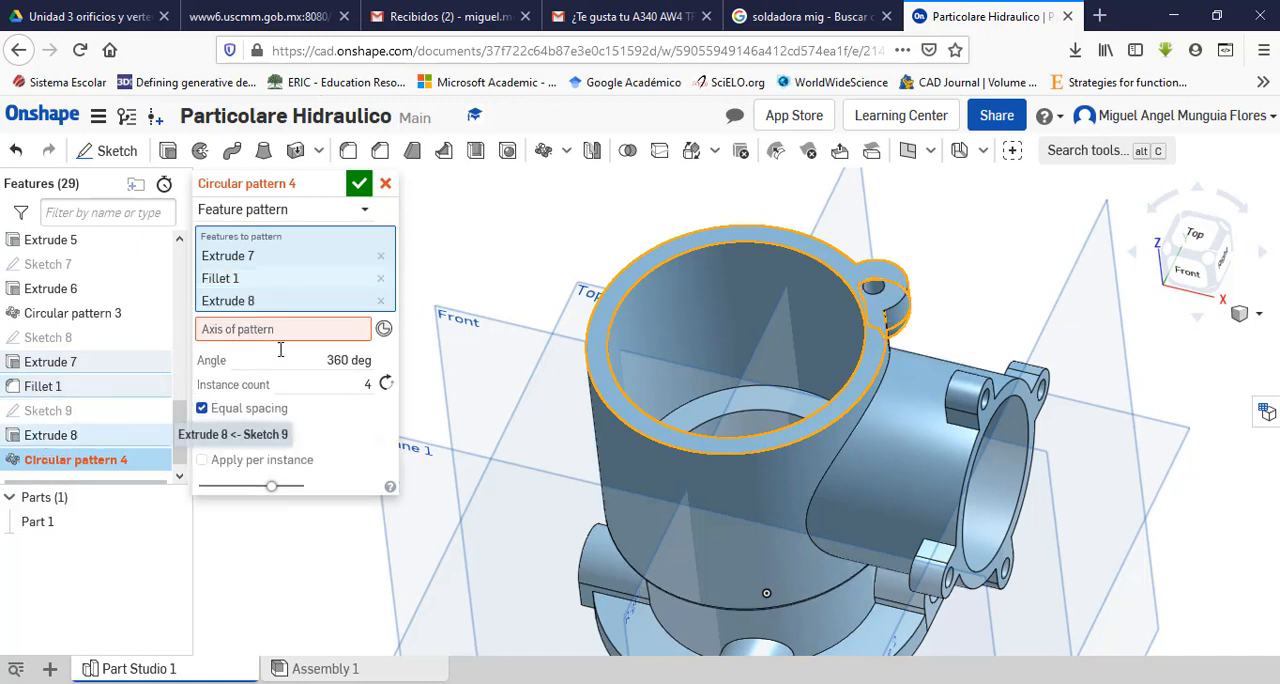
left_click(279, 339)
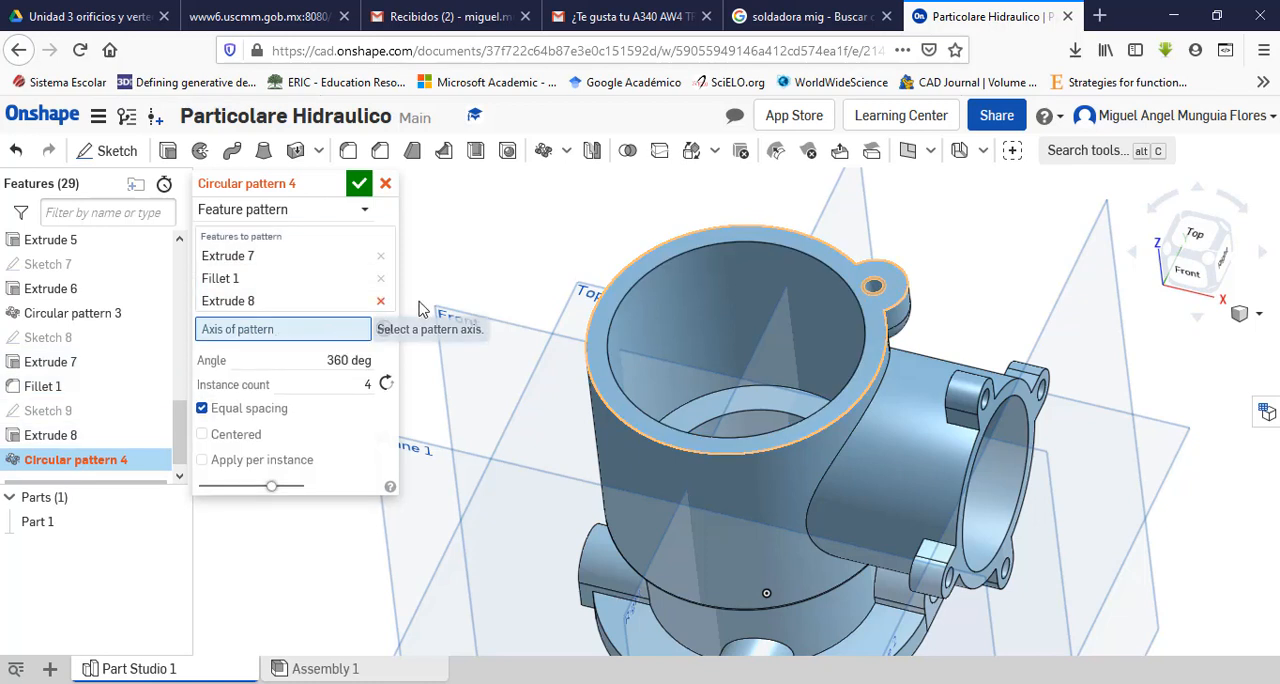
left_click(670, 352)
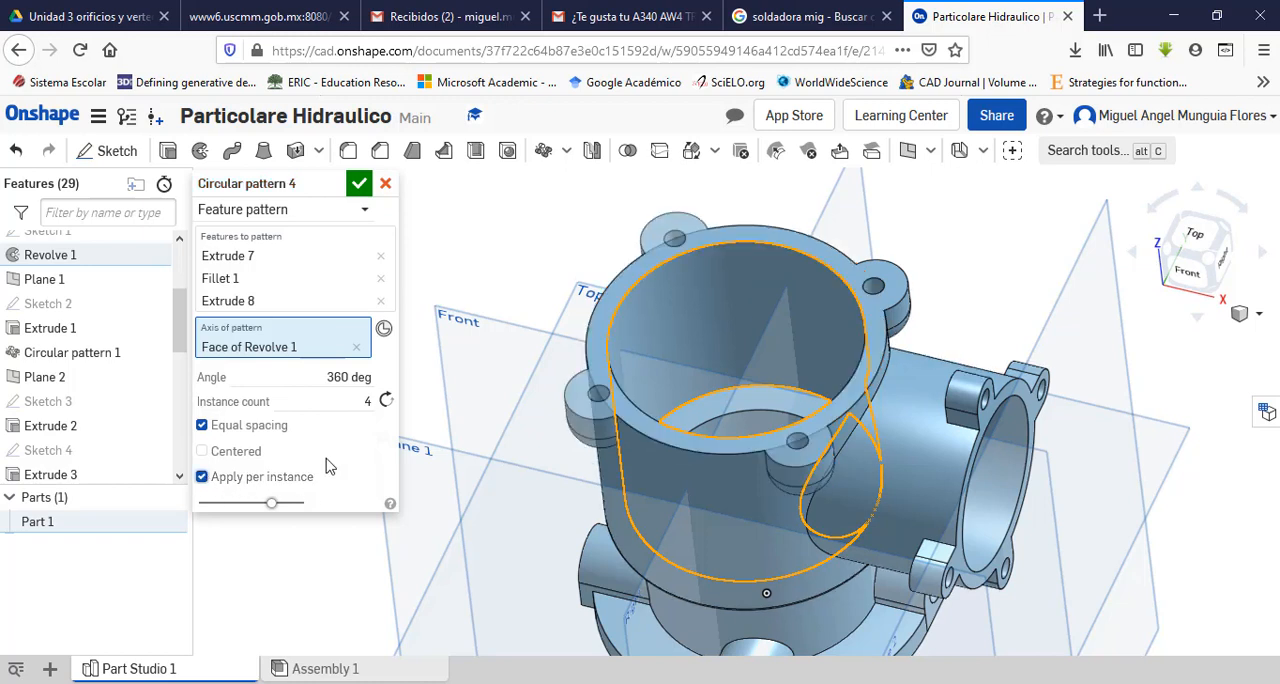
left_click(358, 185)
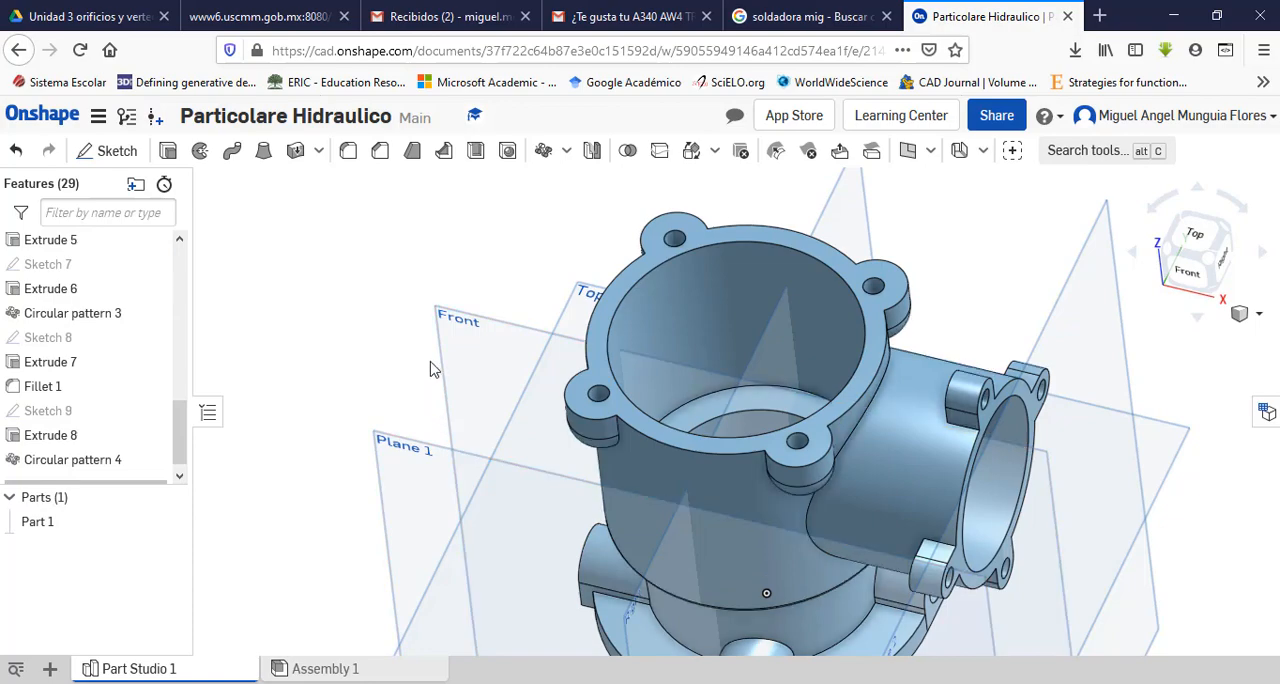
Step: Look up the edge fillets and their radius in the PDF's isometric, front and section views
right_click_drag(432, 369, 606, 637)
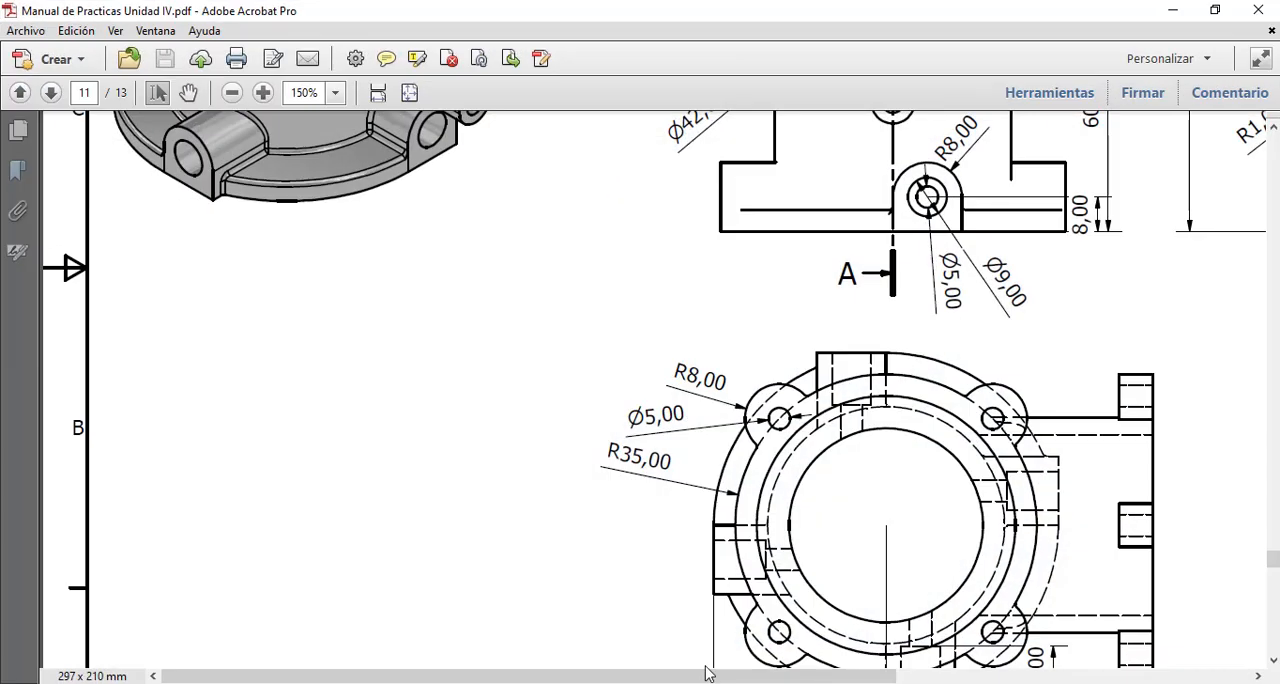
scroll(367, 275, "up", 10)
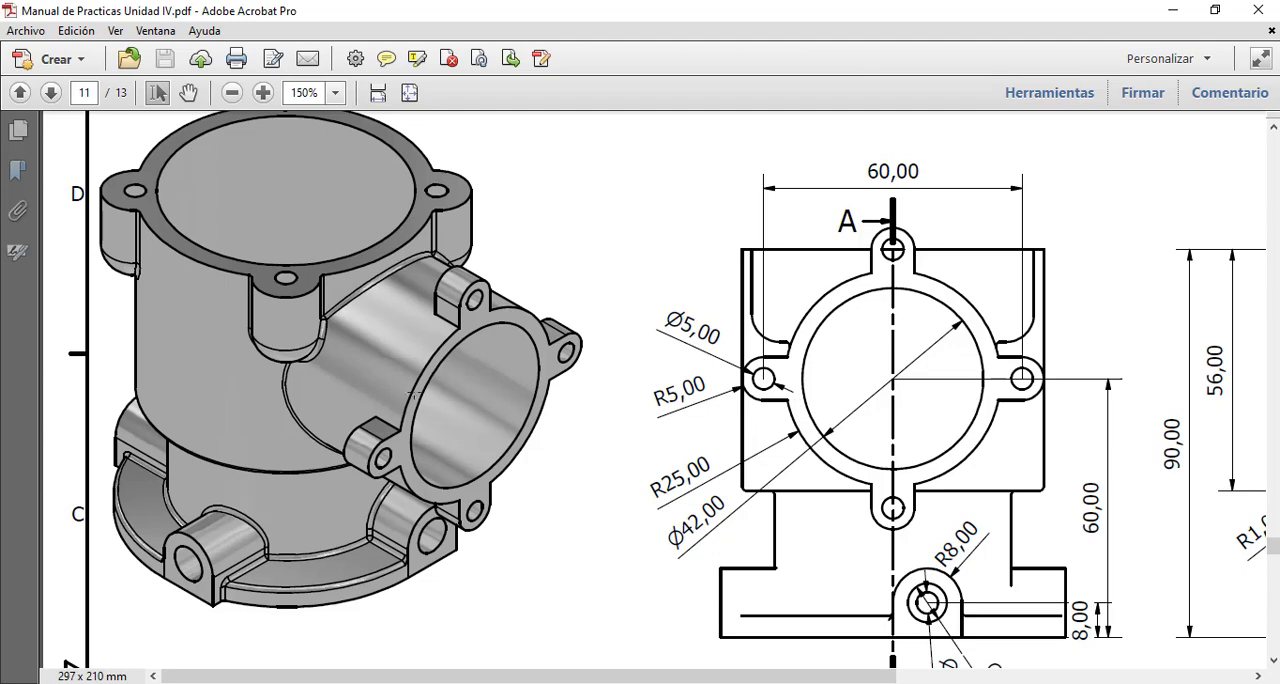
scroll(314, 592, "down", 6)
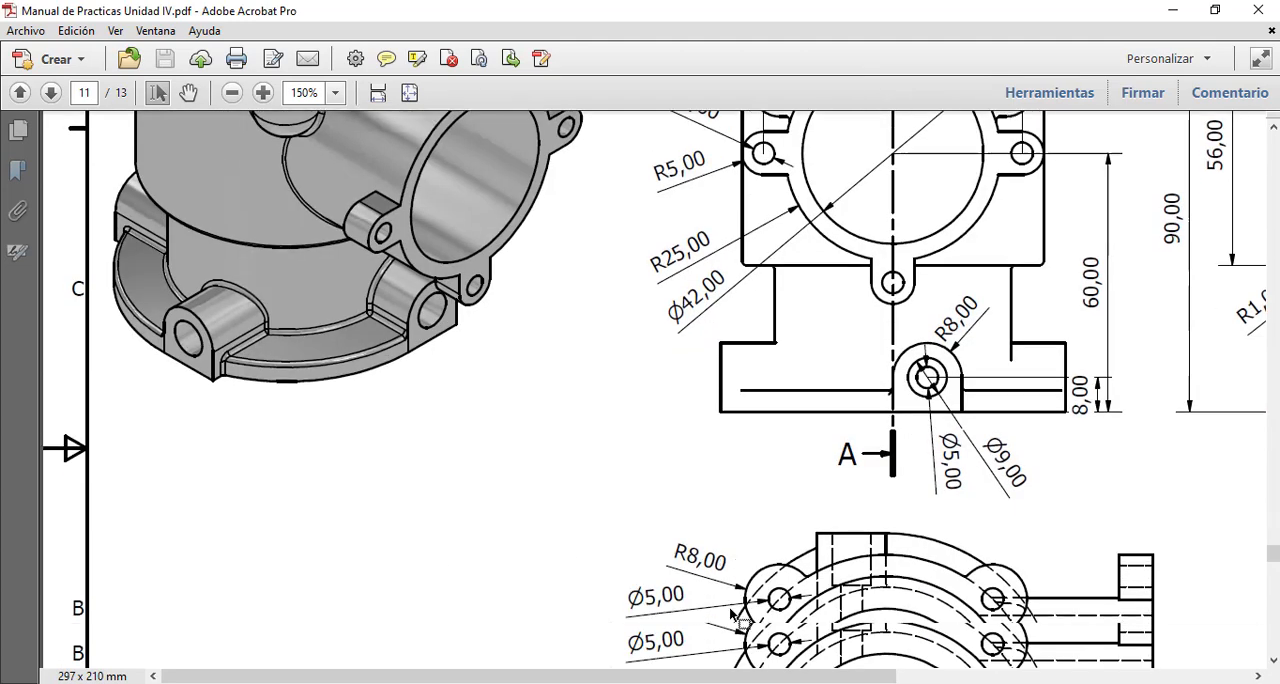
scroll(786, 470, "up", 3)
scroll(795, 432, "up", 1)
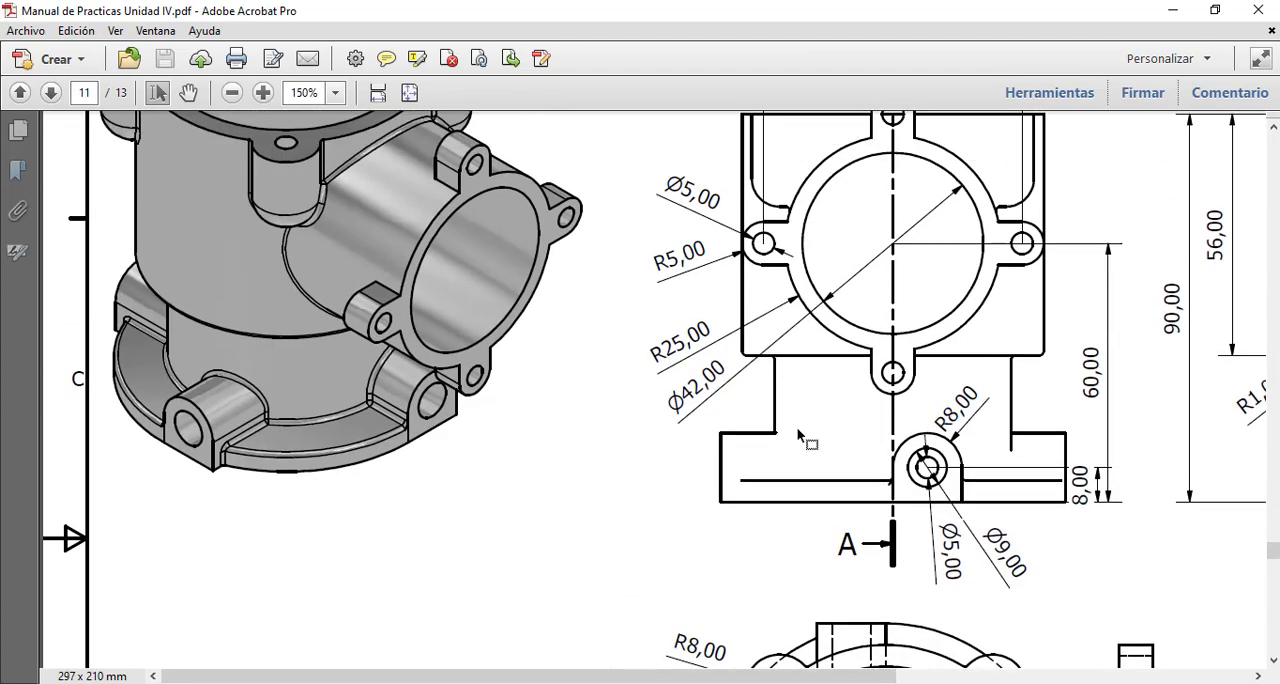
left_click_drag(748, 676, 1007, 676)
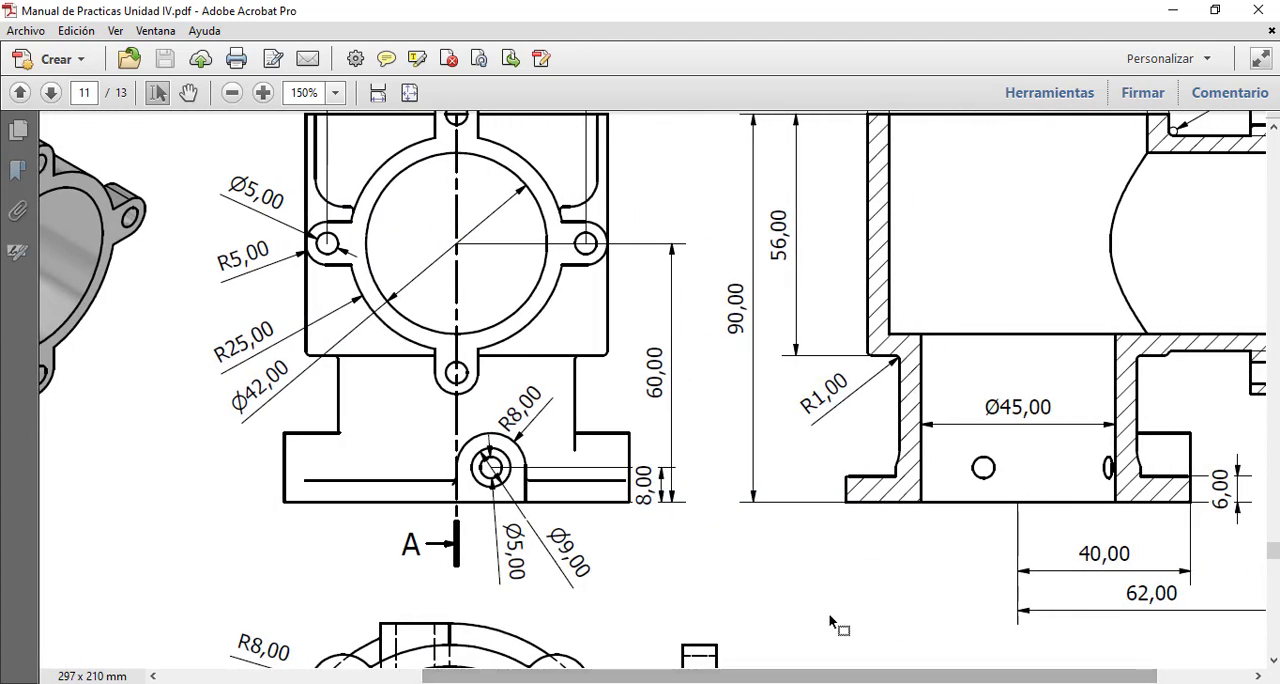
key("alt+Tab")
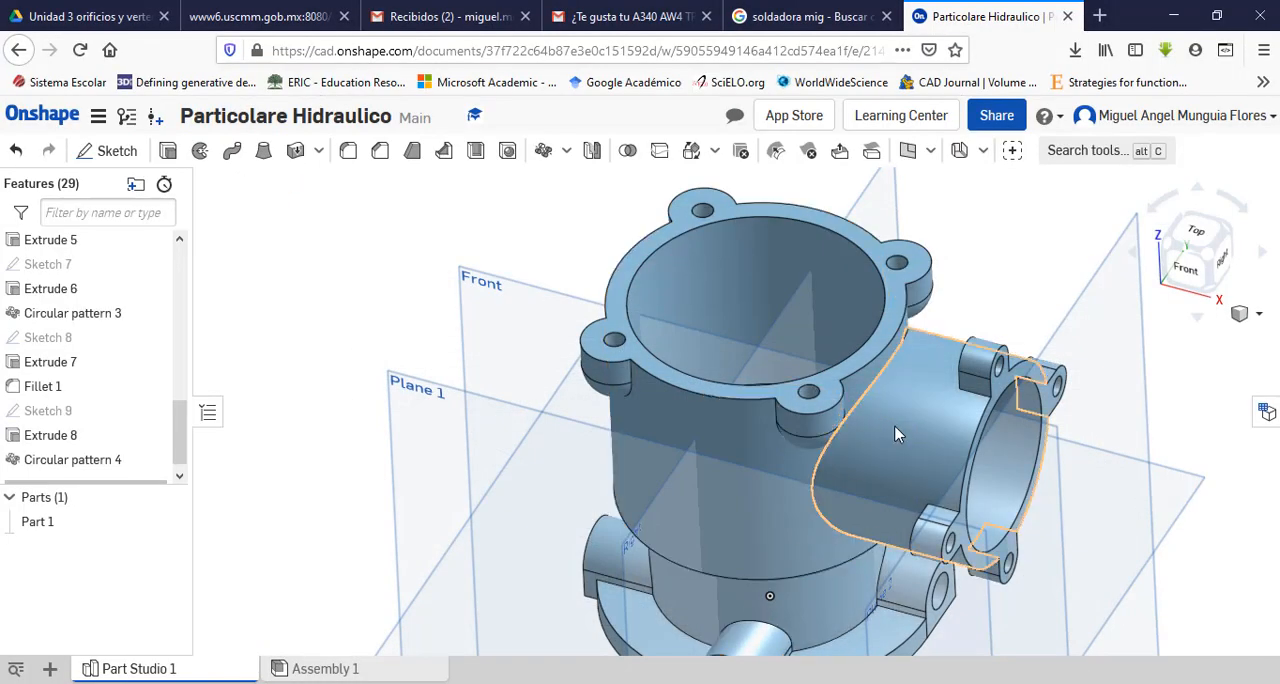
Step: Start a fillet on the edge where the side pipe meets the main body and set its radius to 1 mm
right_click_drag(405, 474, 497, 185)
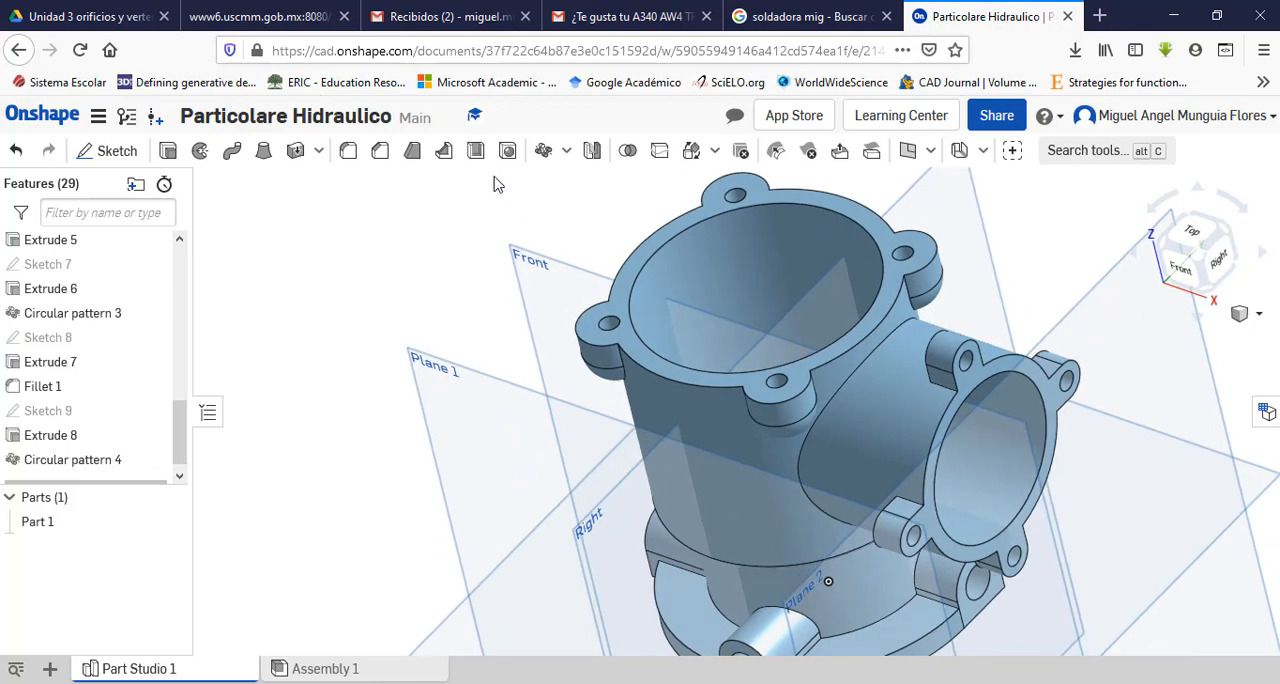
left_click(348, 151)
scroll(900, 406, "up", 3)
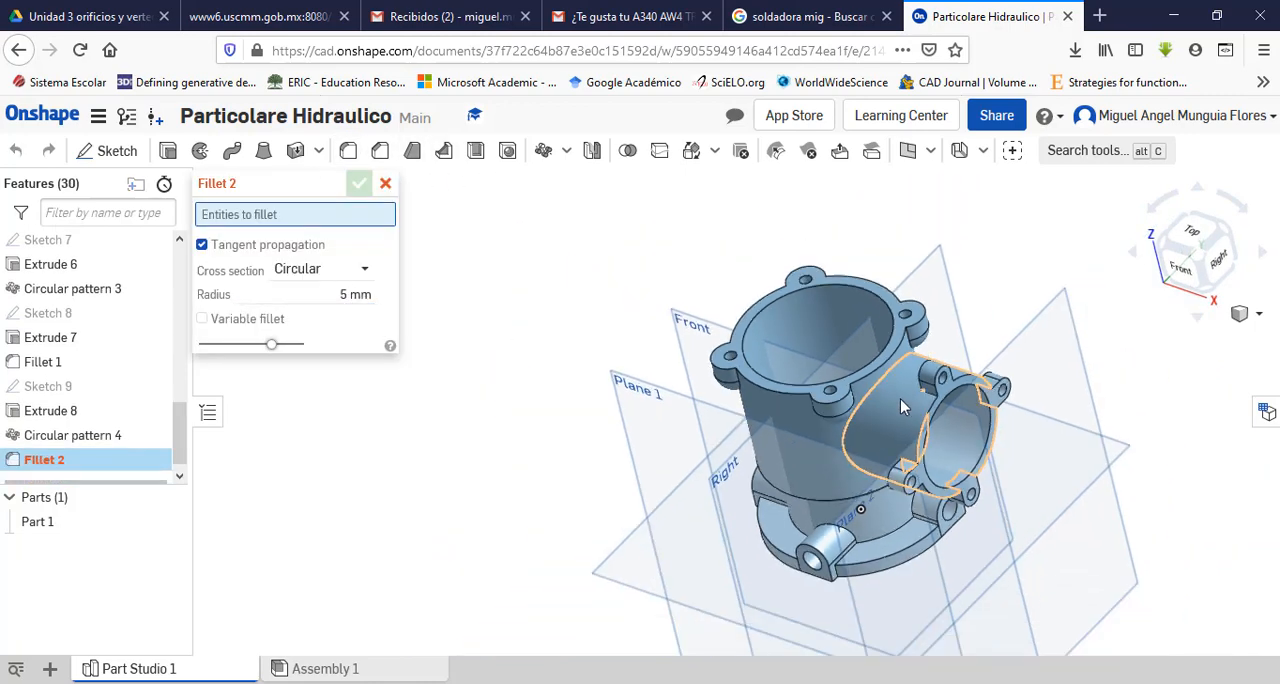
scroll(895, 402, "down", 5)
left_click(818, 410)
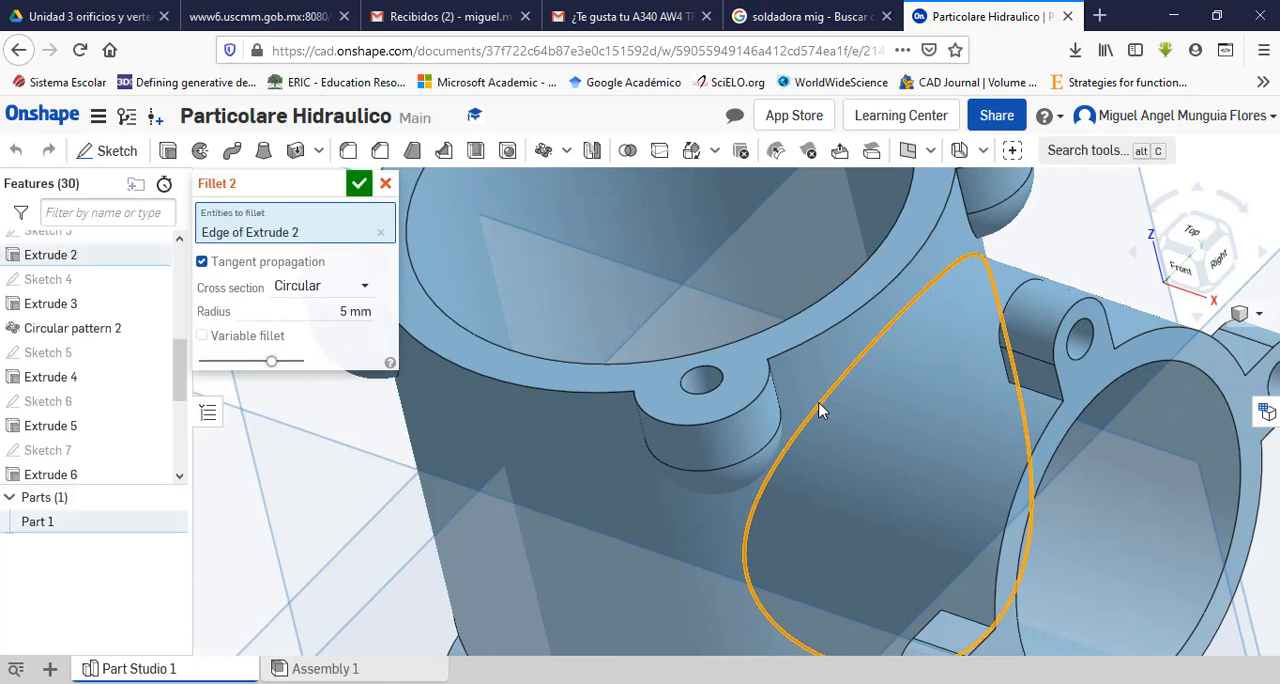
left_click(350, 314)
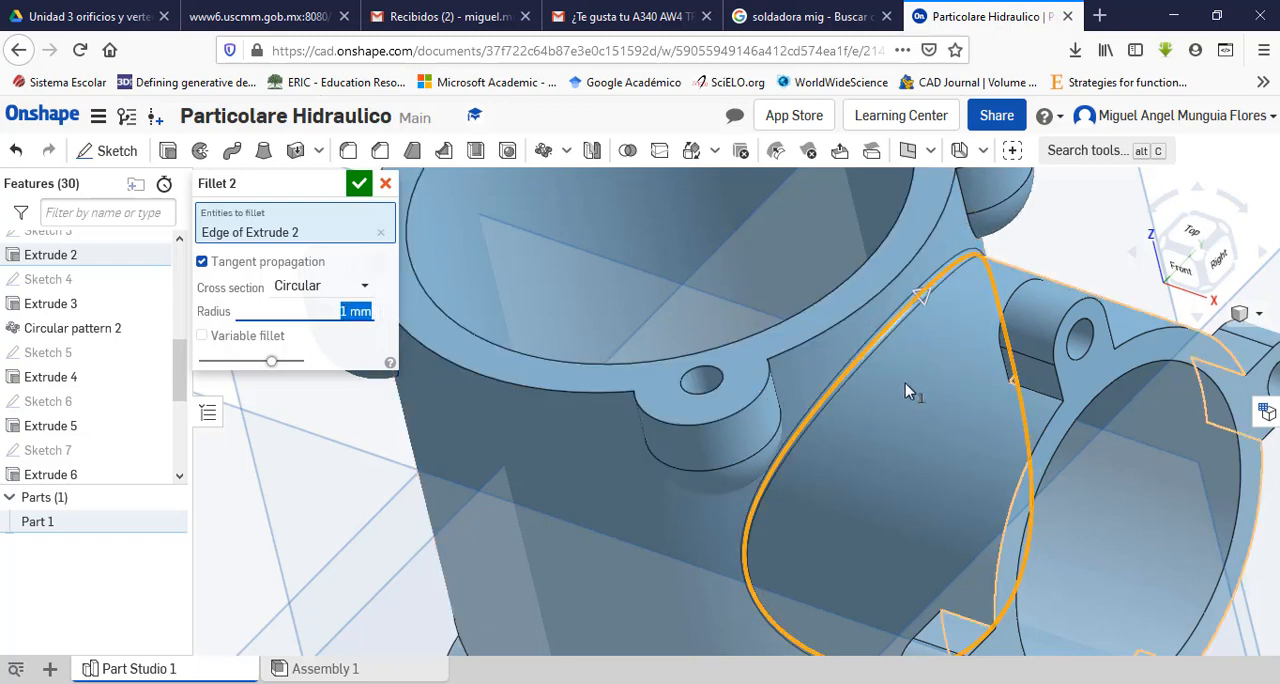
Step: Add the edges joining the two rim ears nearest the side pipe to the body to the fillet selection
scroll(930, 396, "up", 3)
scroll(930, 396, "down", 4)
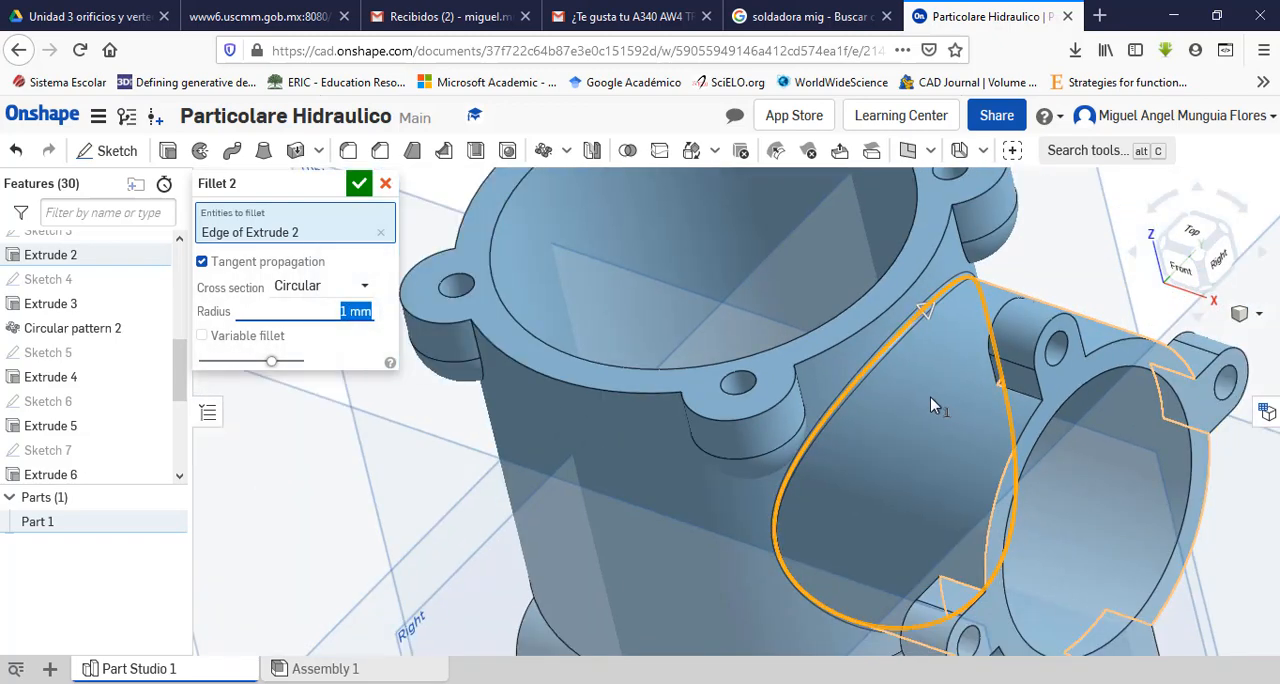
left_click(959, 240)
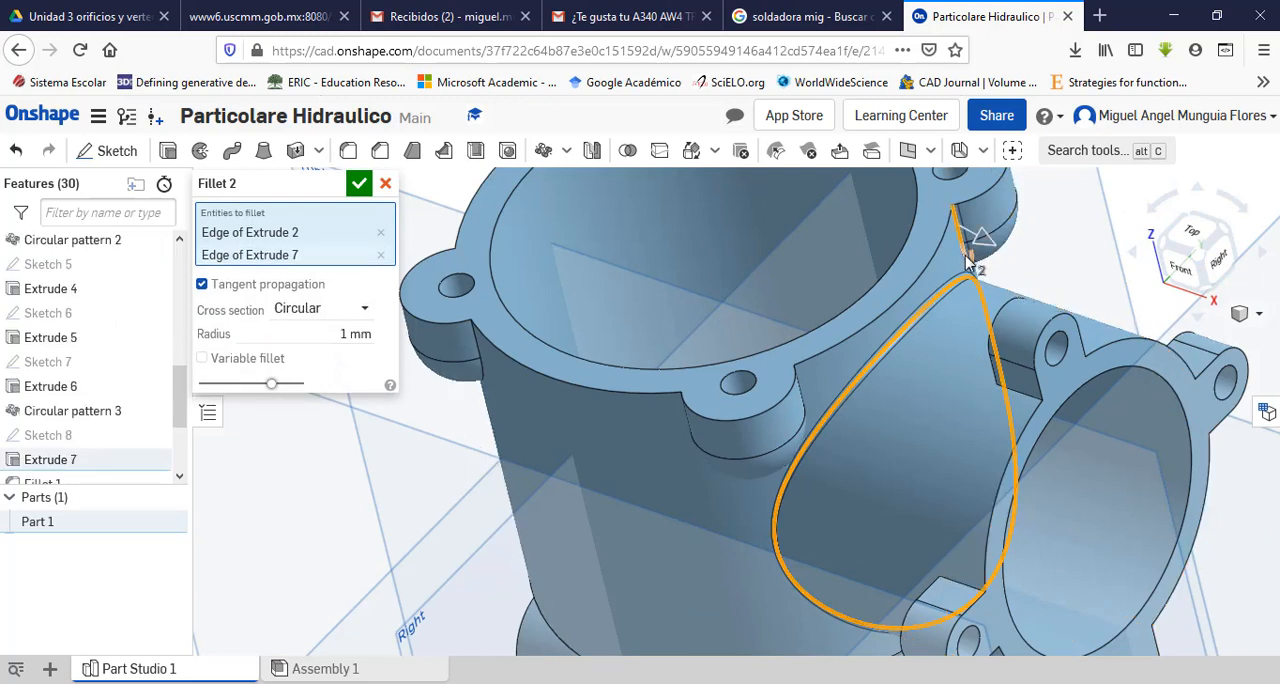
left_click(968, 262)
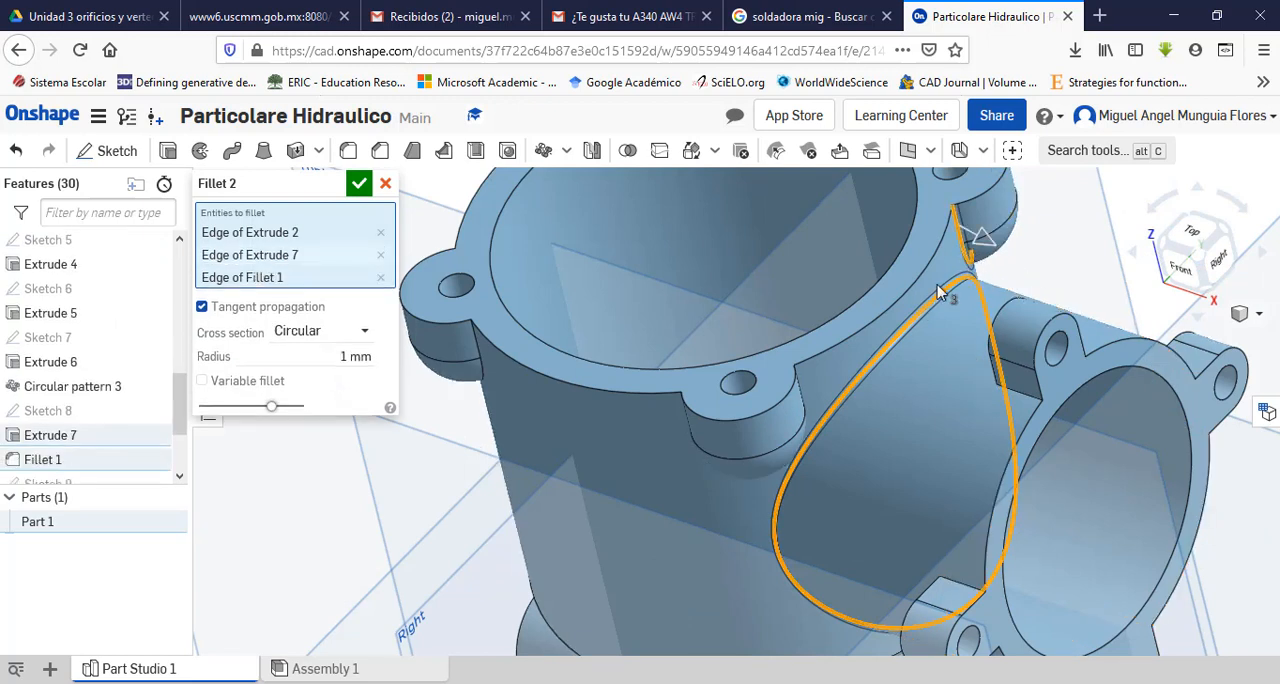
left_click(802, 396)
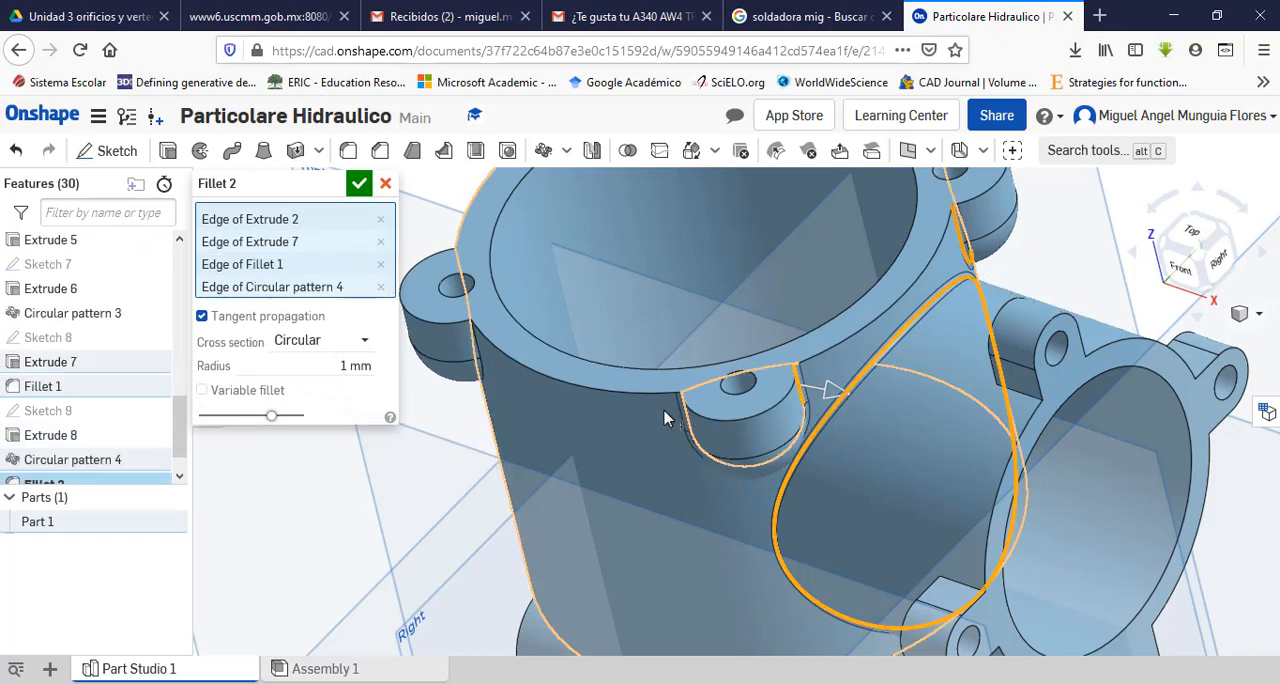
Step: Add the edges joining the two remaining rim ears to the main body to the fillet selection
right_click_drag(581, 451, 560, 425)
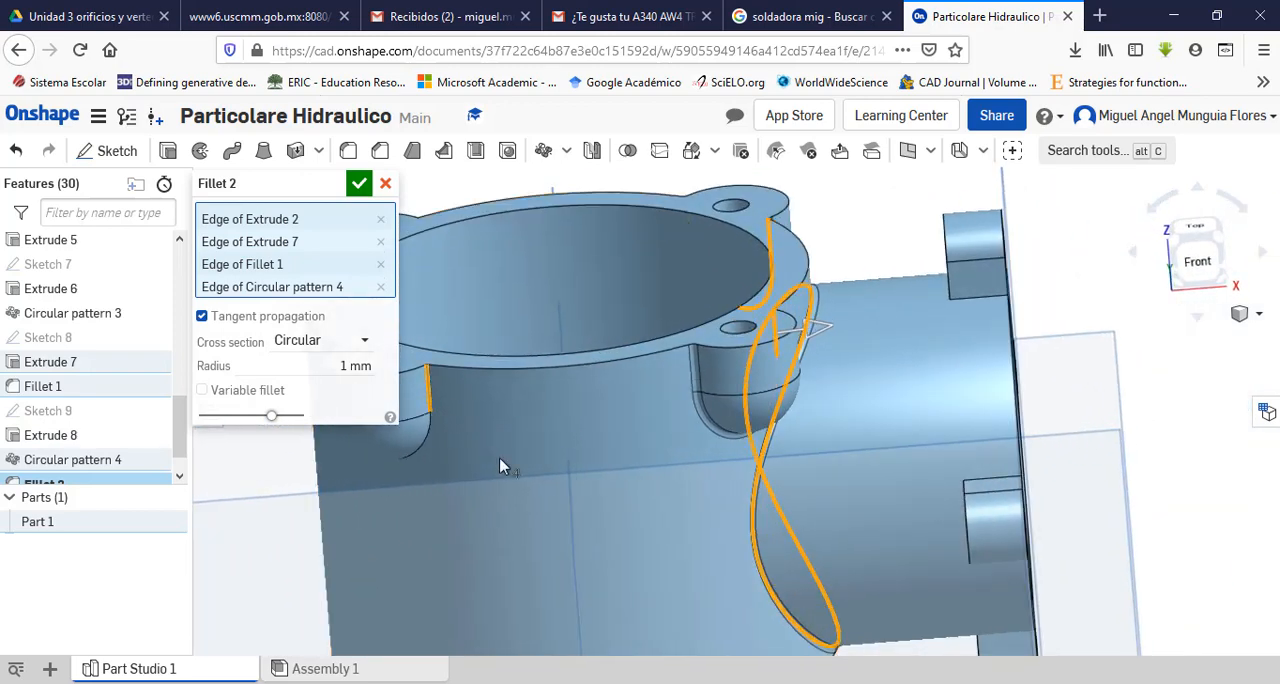
left_click(502, 467)
scroll(555, 478, "up", 1)
scroll(480, 476, "down", 5)
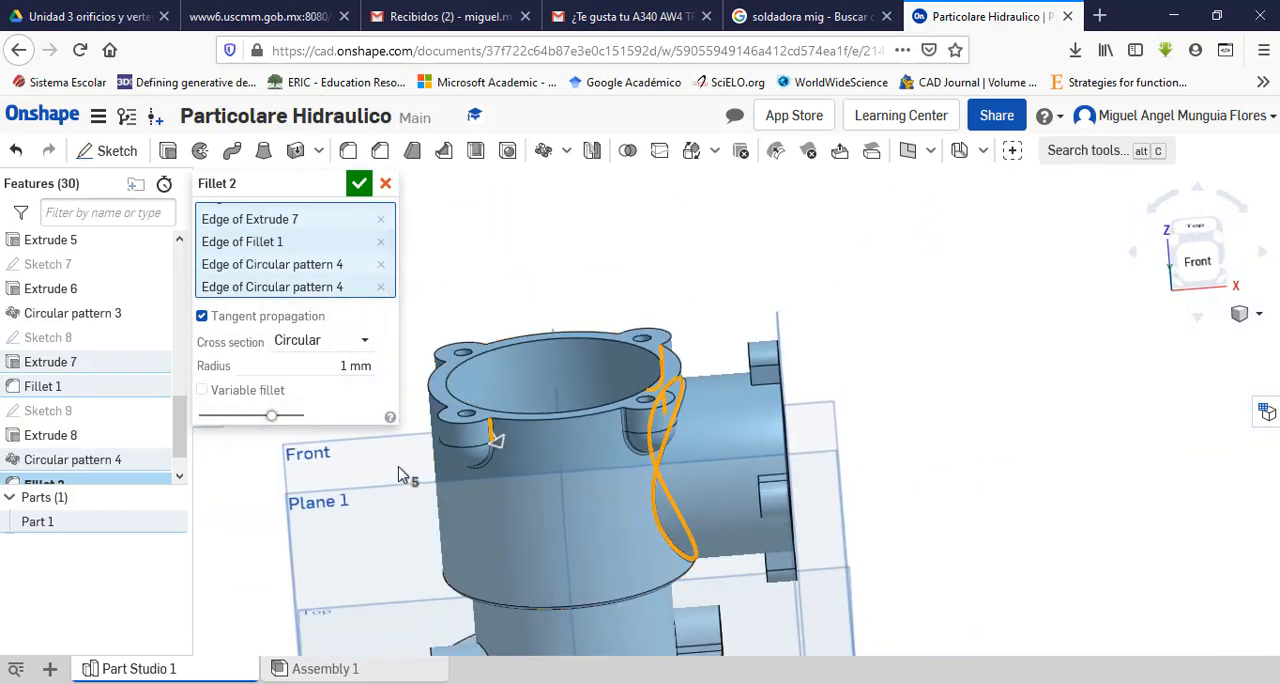
right_click_drag(398, 474, 435, 430)
scroll(429, 424, "down", 2)
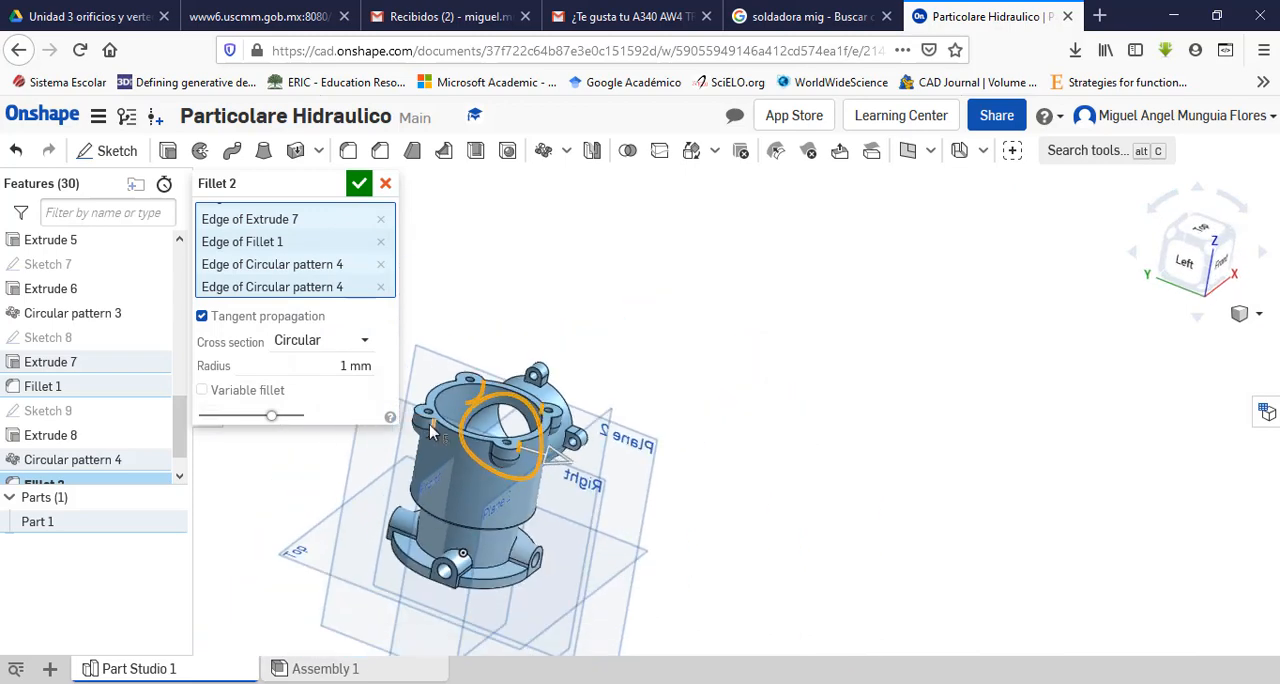
scroll(429, 424, "up", 4)
left_click(443, 432)
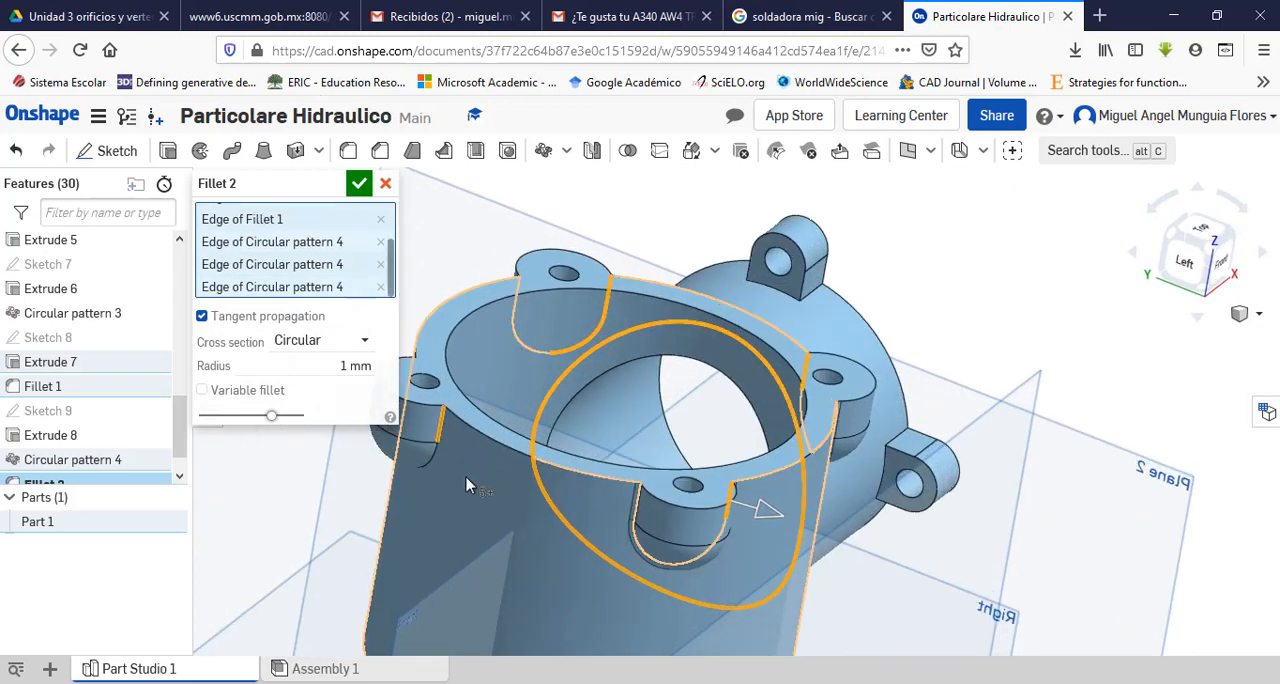
Step: Add a neck-to-flange arc and the edges where its two adjoining base bosses meet the neck to the fillet selection
scroll(450, 450, "up", 2)
scroll(456, 469, "down", 4)
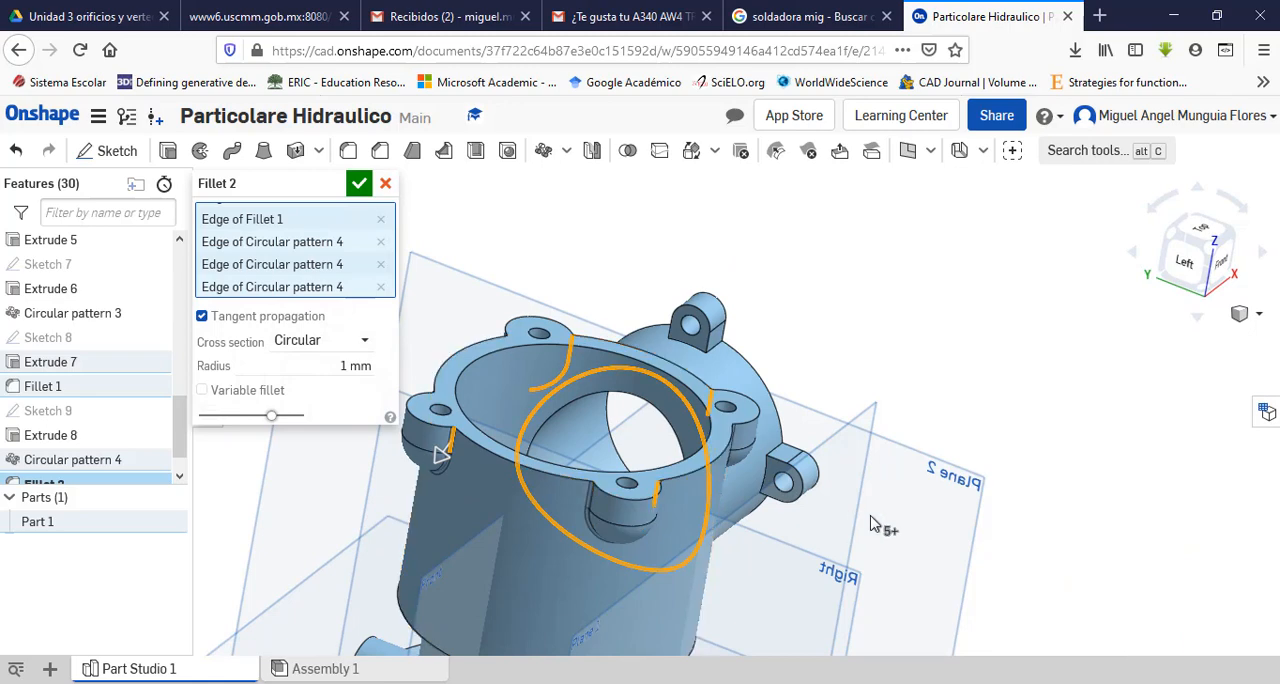
right_click_drag(872, 524, 798, 488)
scroll(800, 480, "up", 2)
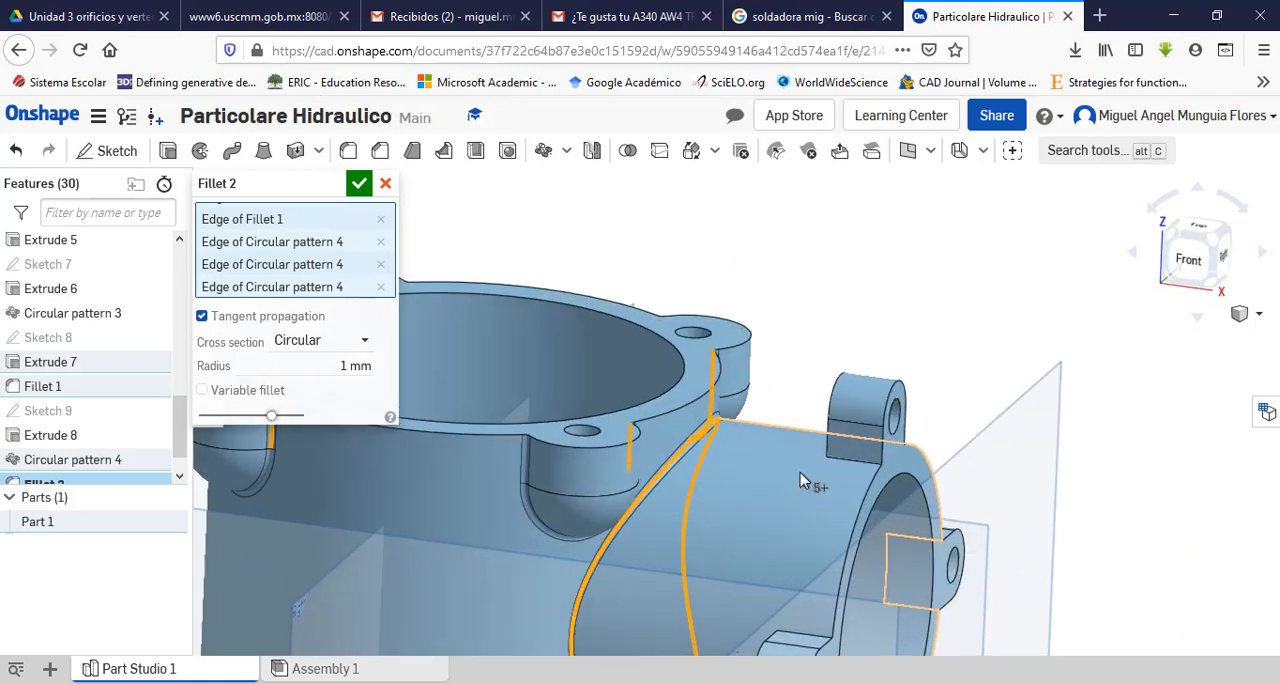
scroll(800, 476, "down", 5)
right_click_drag(770, 570, 772, 560)
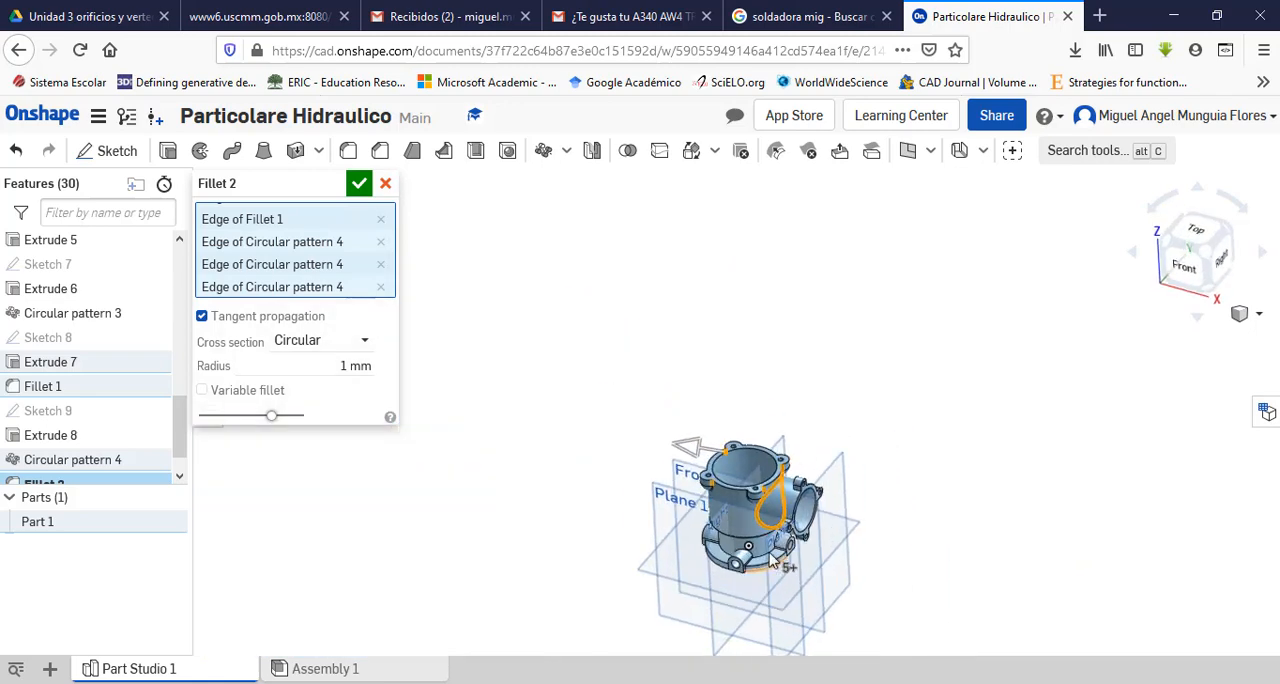
scroll(770, 562, "up", 8)
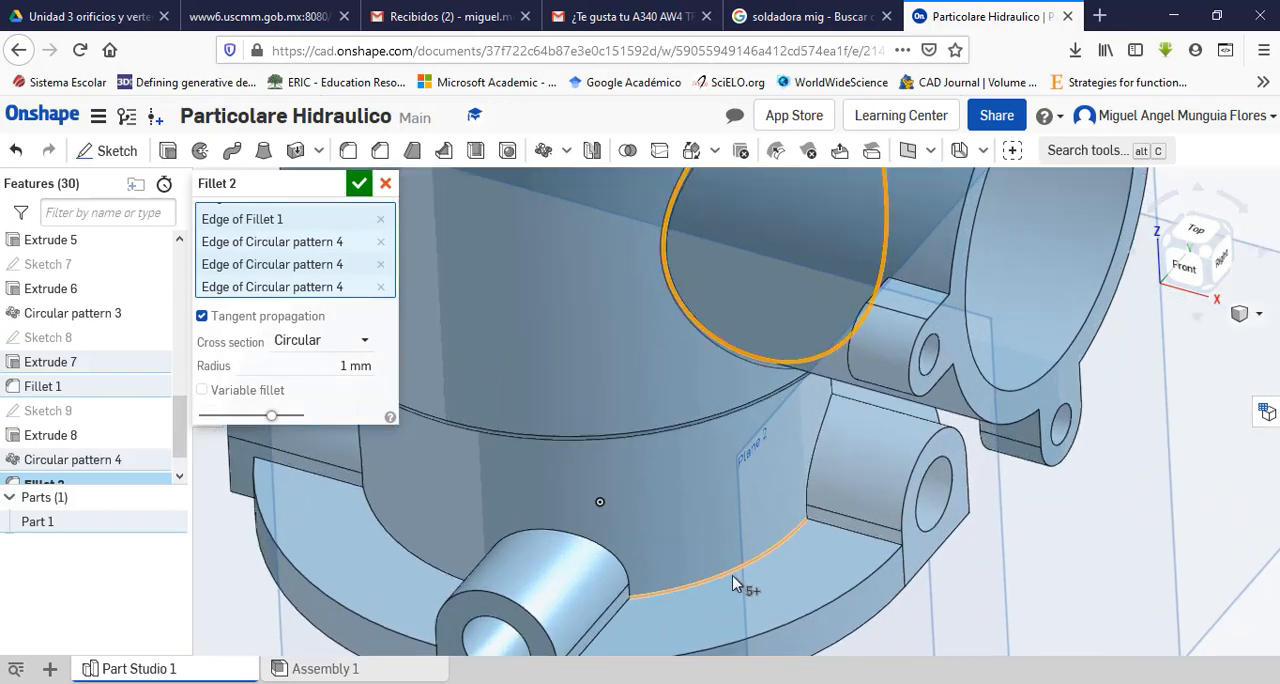
left_click(734, 584)
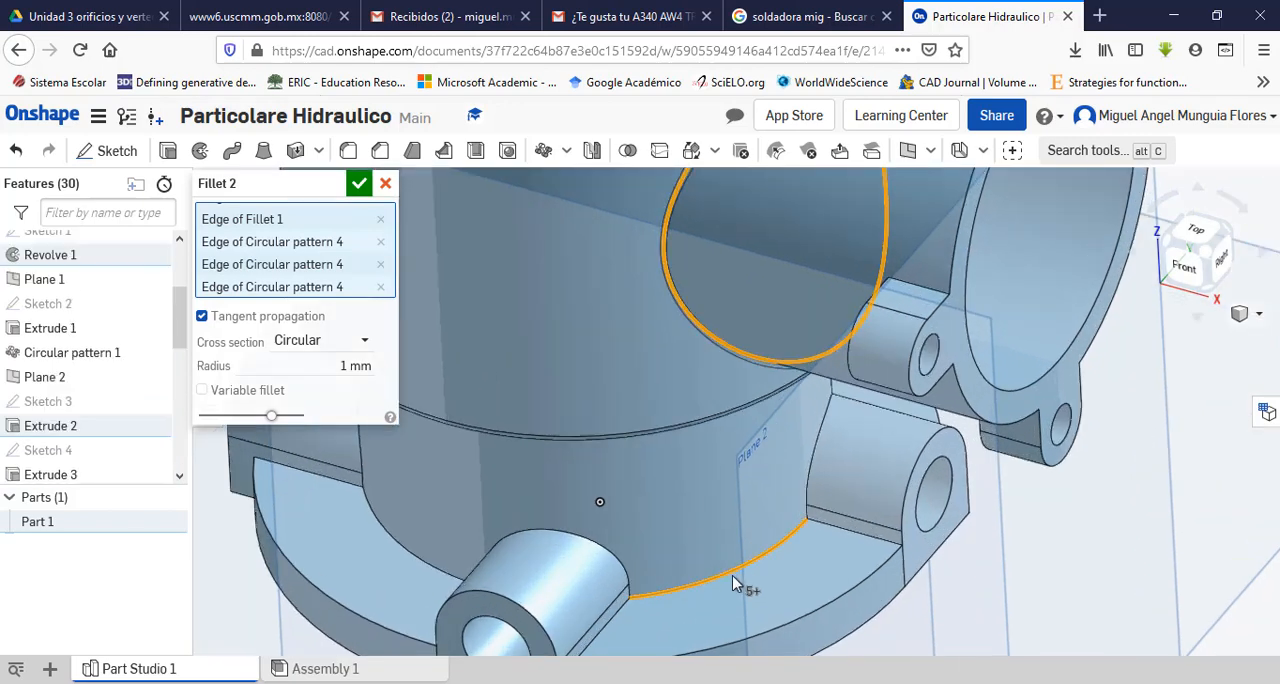
left_click(810, 494)
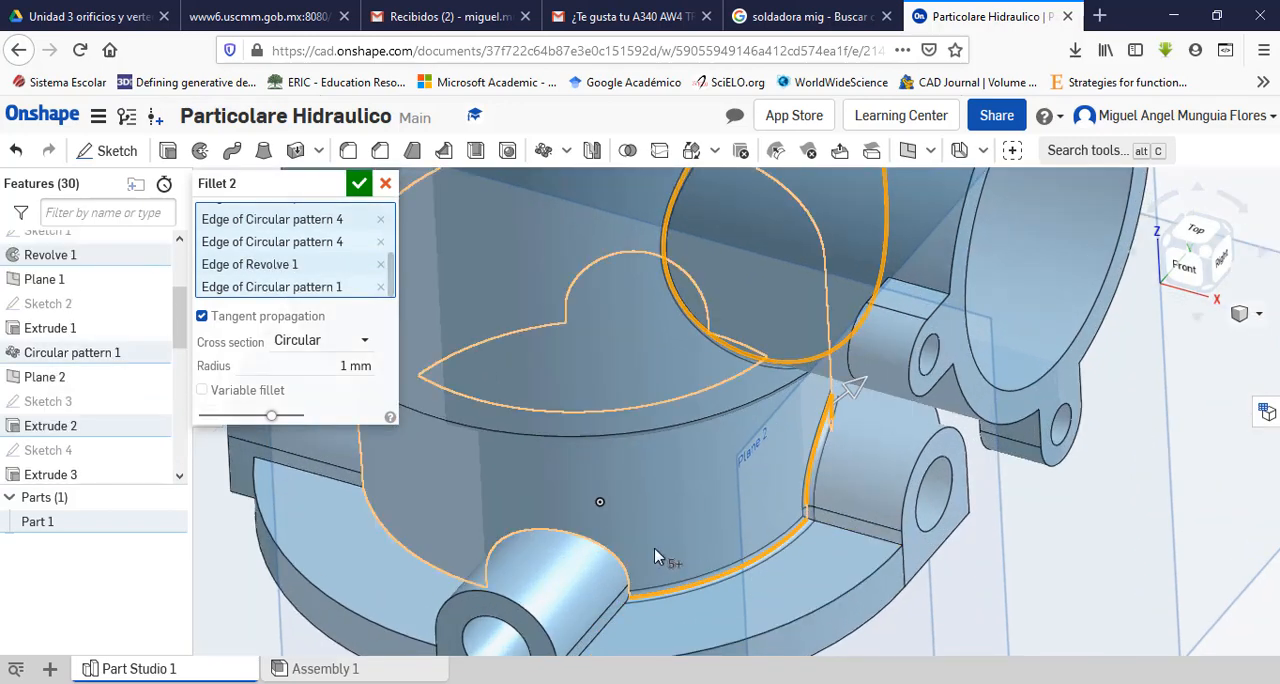
left_click(618, 588)
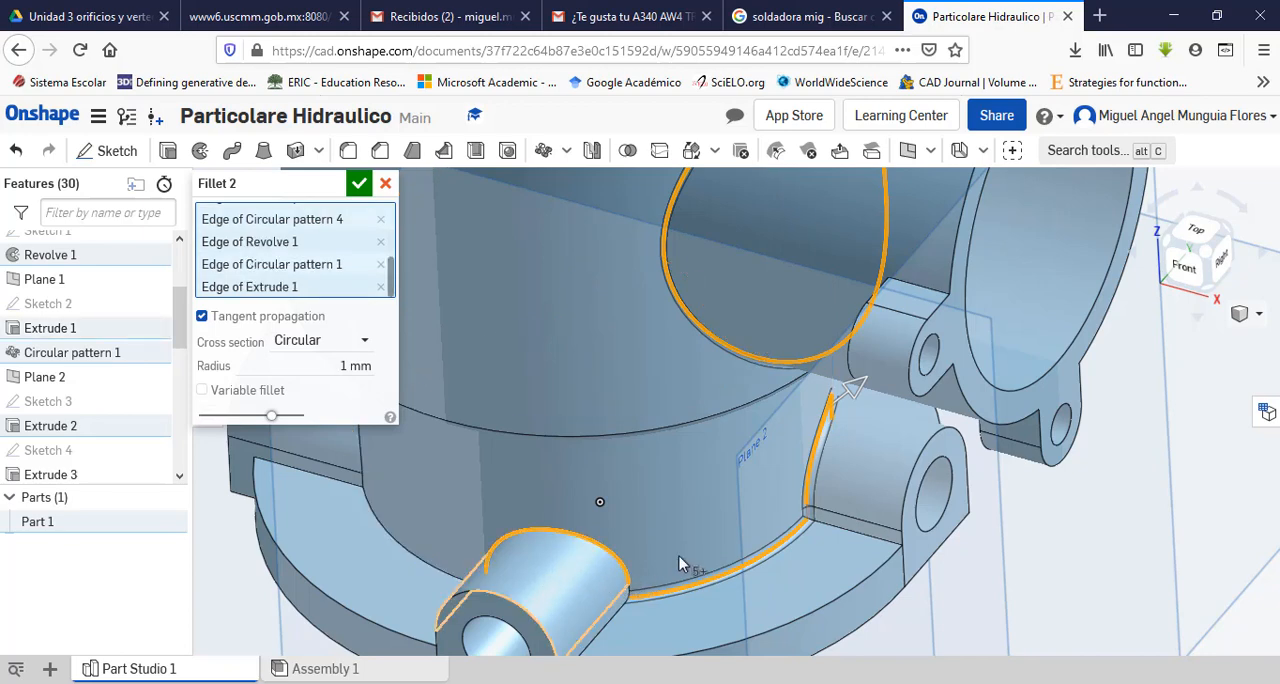
scroll(768, 556, "up", 1)
scroll(768, 556, "down", 3)
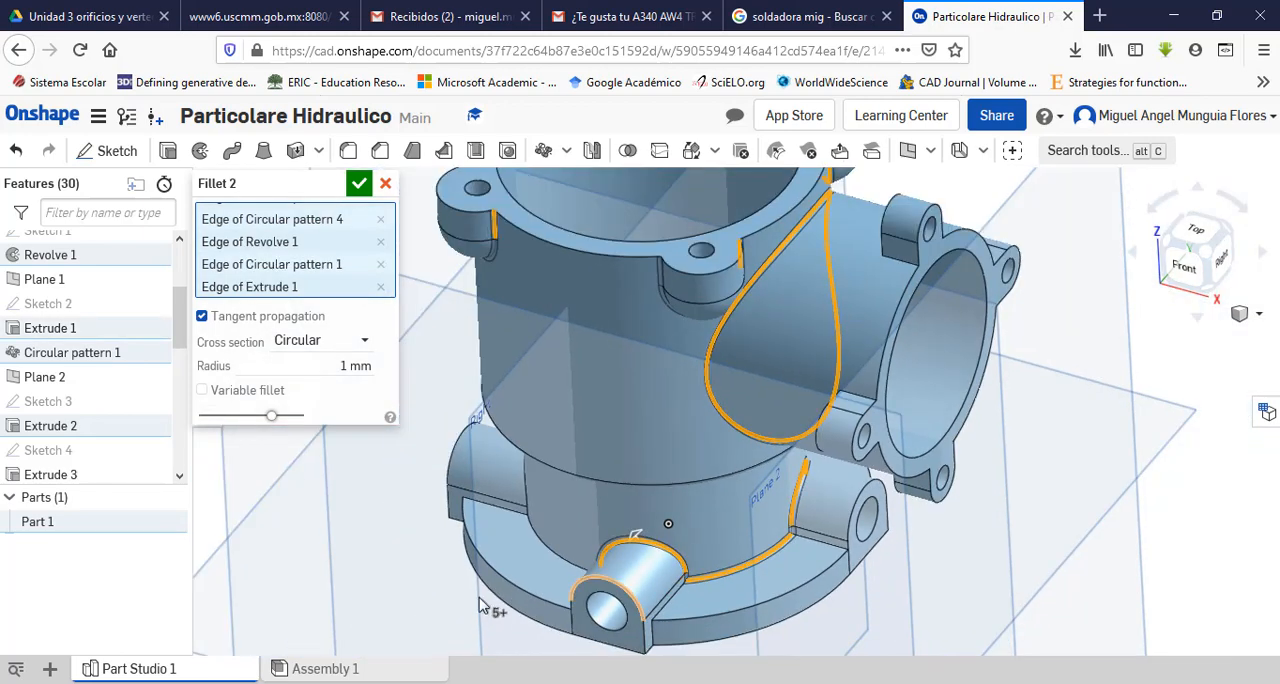
Step: Extend the fillet selection around the neck with the next two neck-to-flange arcs and the other two boss-to-neck edges
right_click_drag(472, 594, 514, 583)
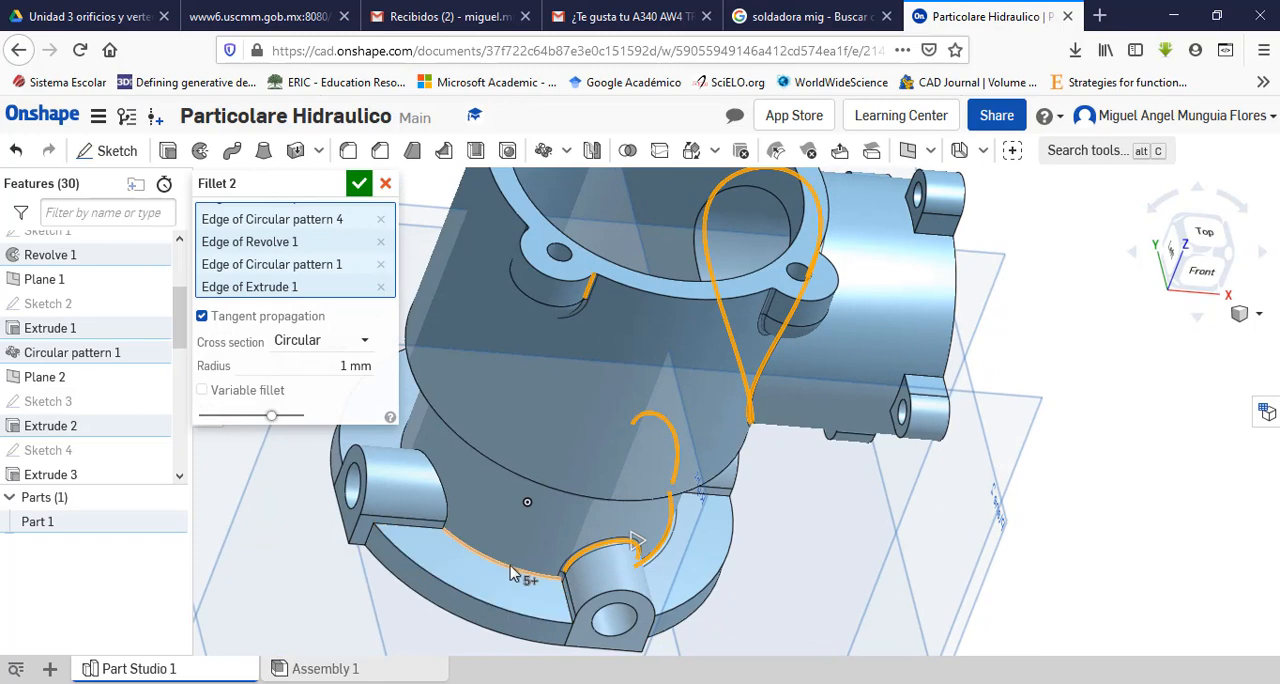
left_click(470, 557)
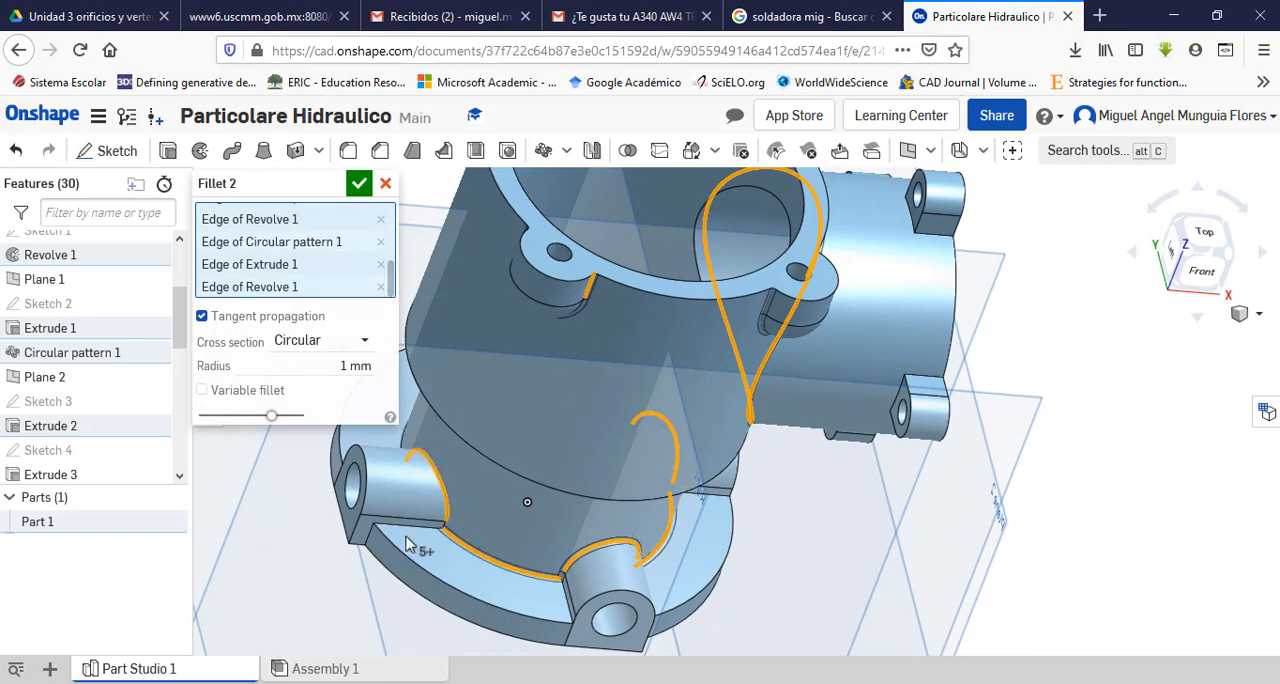
left_click(406, 543)
right_click_drag(290, 525, 375, 556)
left_click(366, 540)
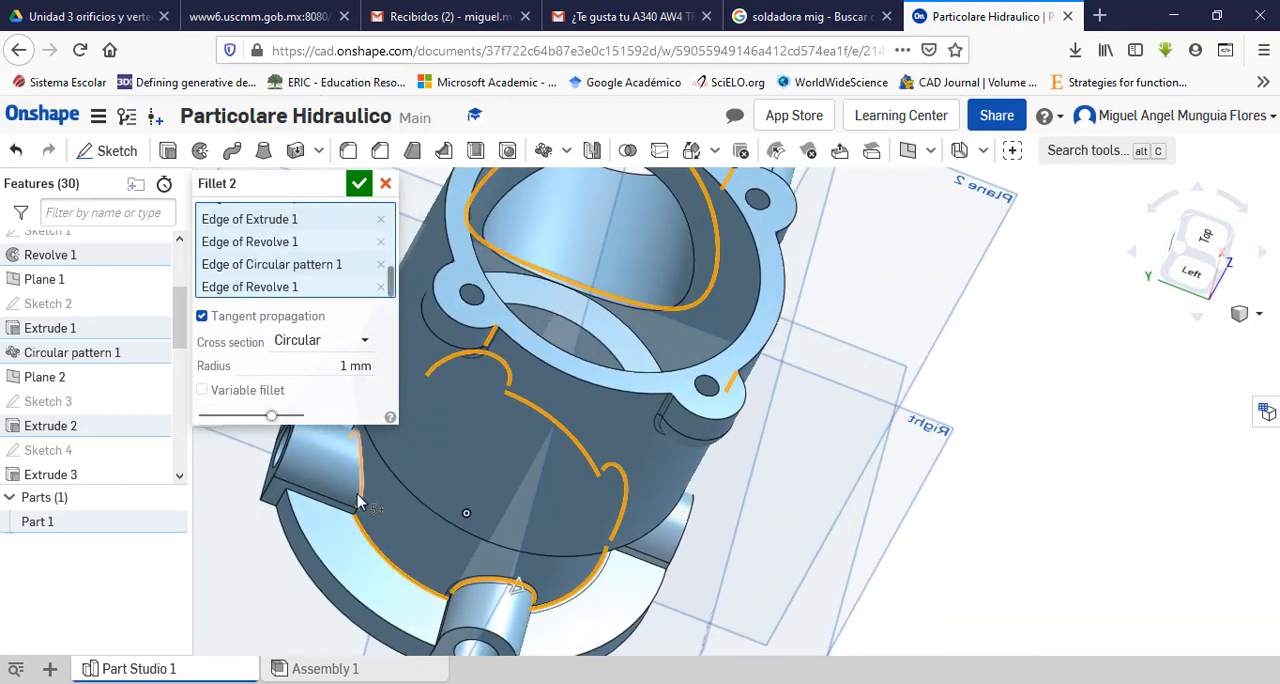
left_click(362, 497)
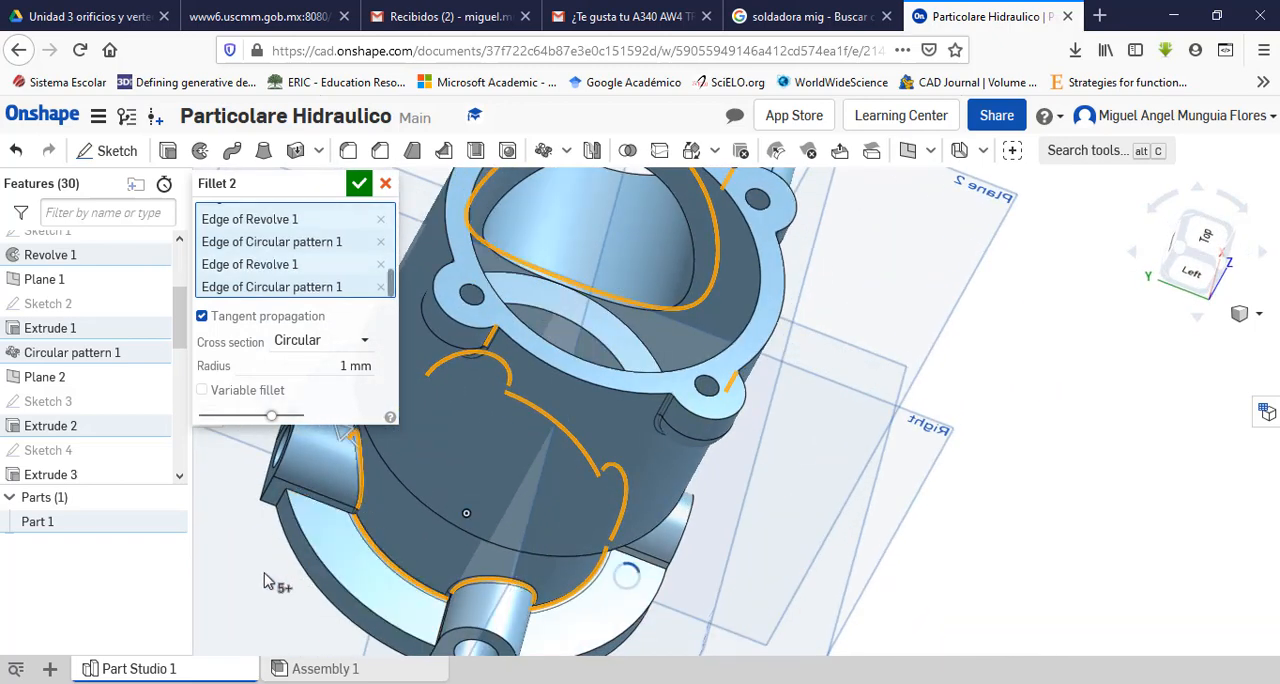
Step: Check the base flange in the PDF's isometric view and add two outer upper edges of the flange to the fillet selection
right_click_drag(265, 580, 369, 621)
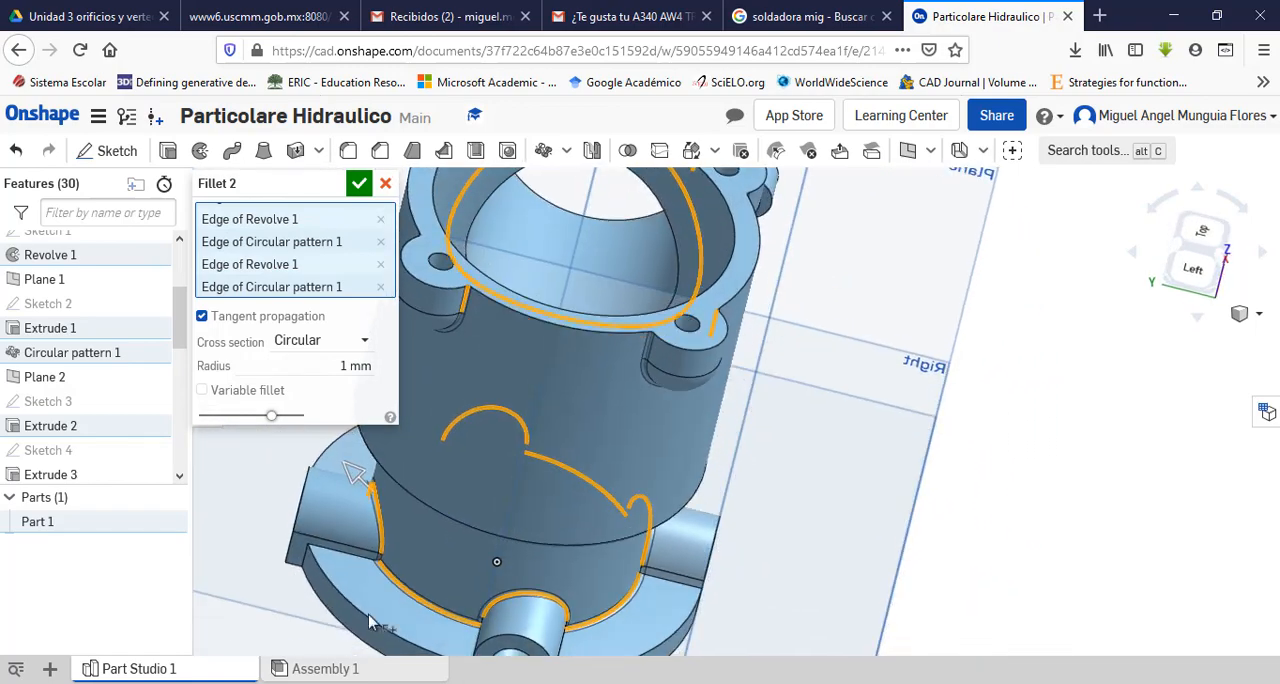
key("alt+Tab")
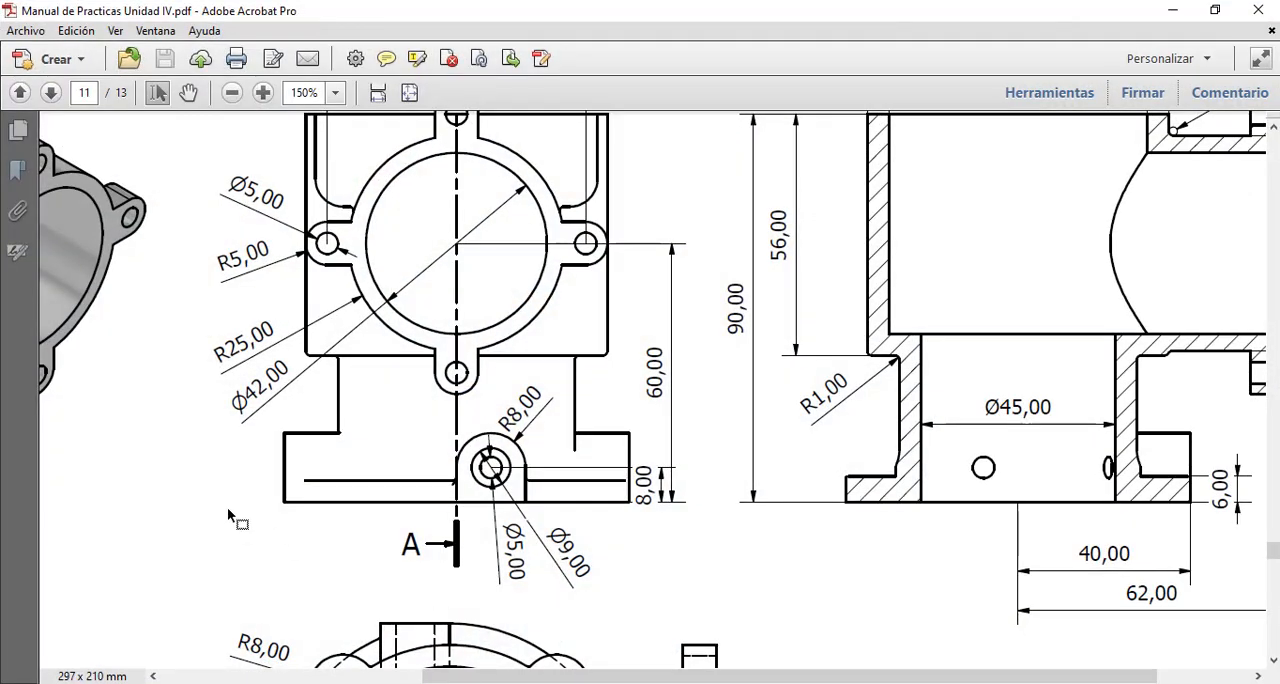
scroll(233, 550, "left", 5, "shift")
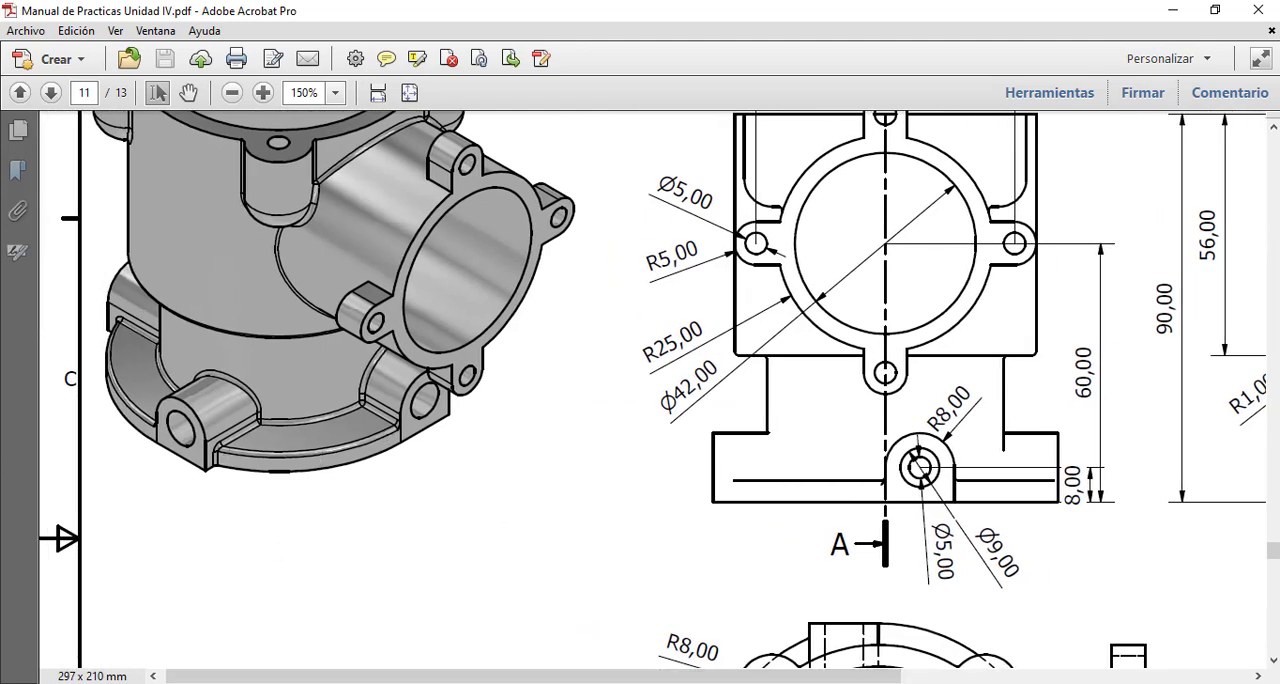
key("alt+Tab")
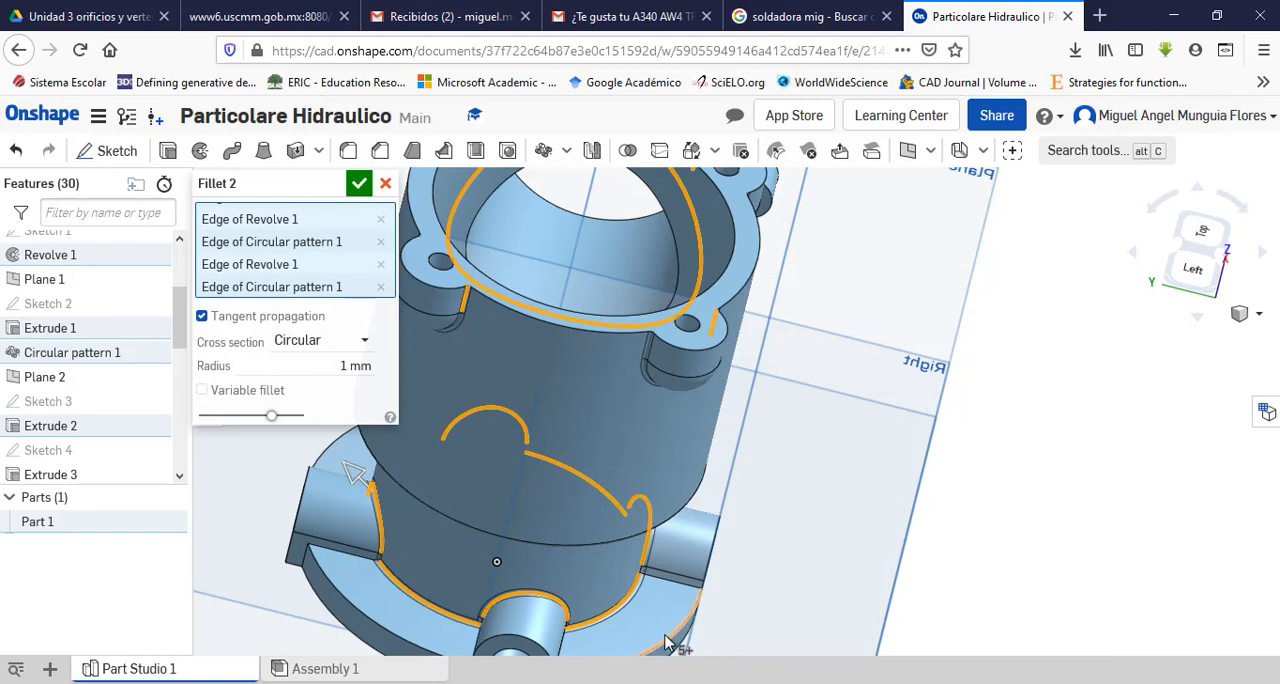
left_click(372, 622)
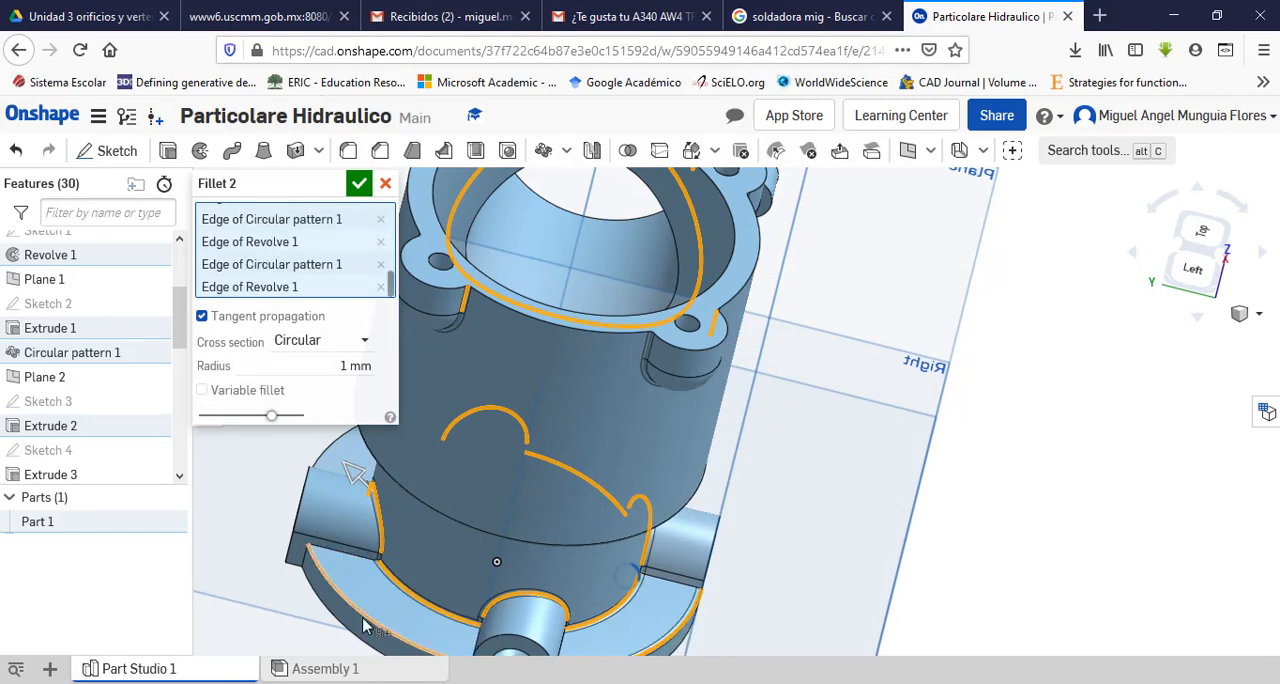
left_click(365, 625)
Step: Add the remaining outer upper edge segments of the base flange, on the side pipe's side, to the fillet selection
scroll(887, 591, "down", 5)
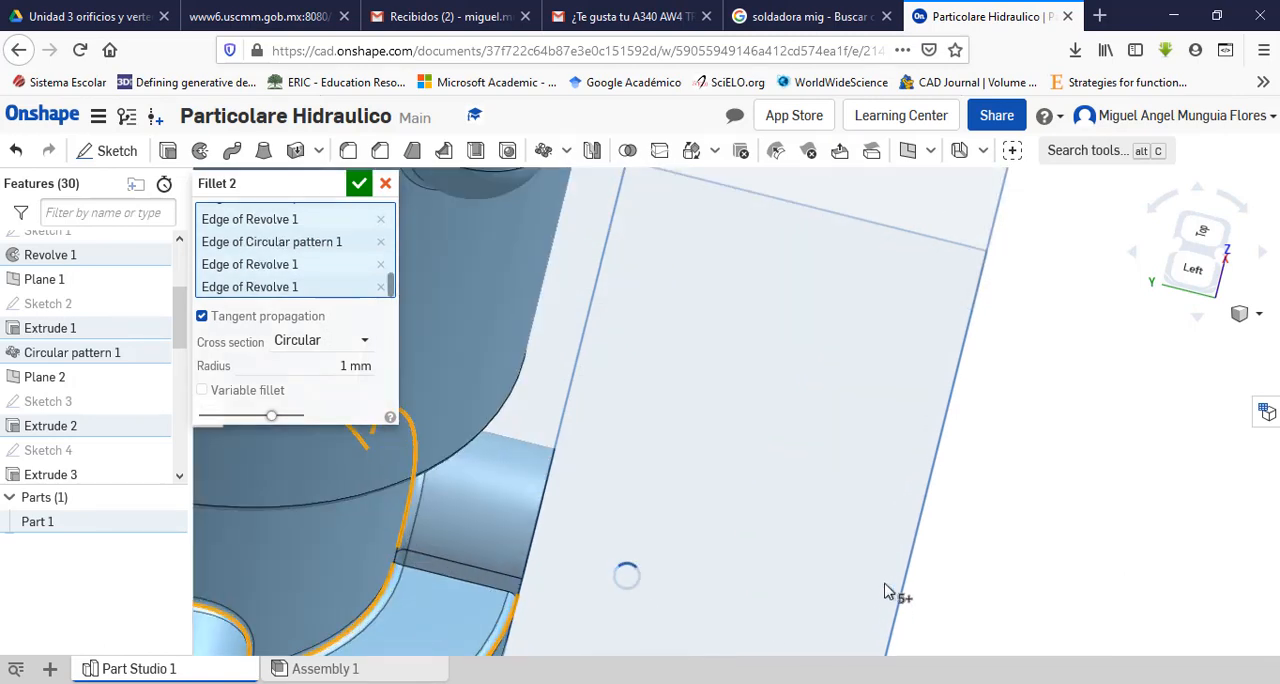
right_click_drag(829, 591, 883, 640)
scroll(893, 608, "down", 3)
scroll(838, 632, "up", 8)
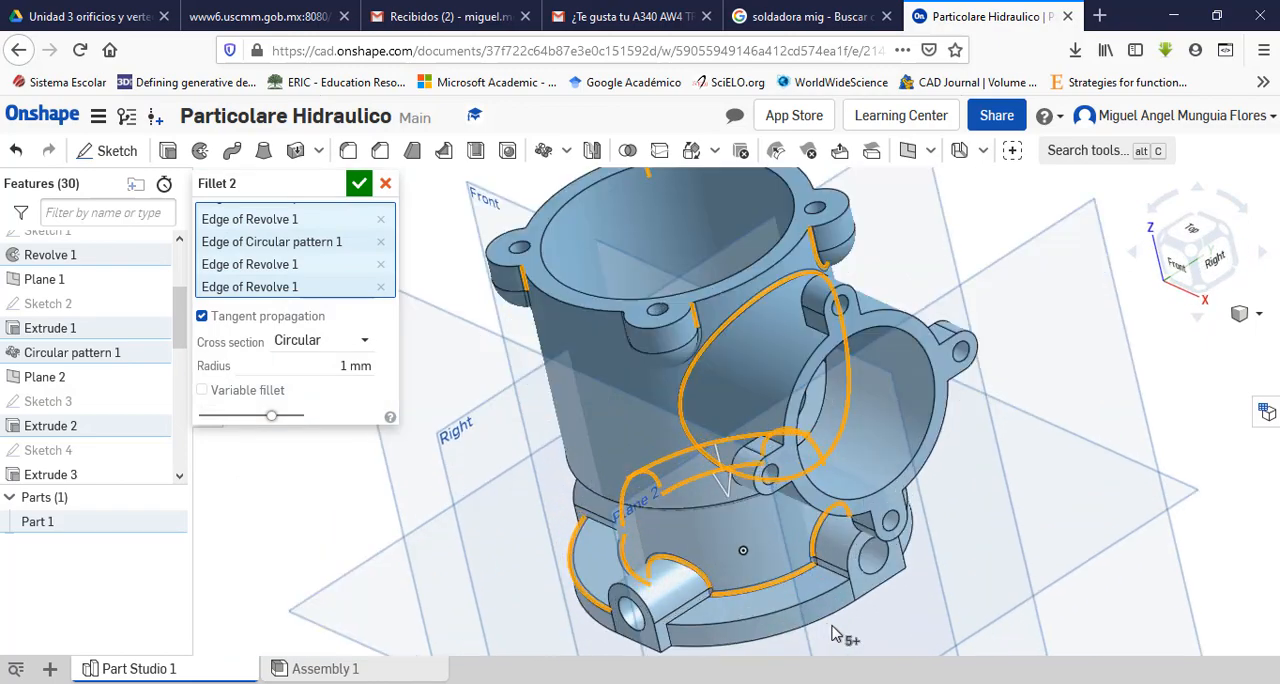
left_click(812, 564)
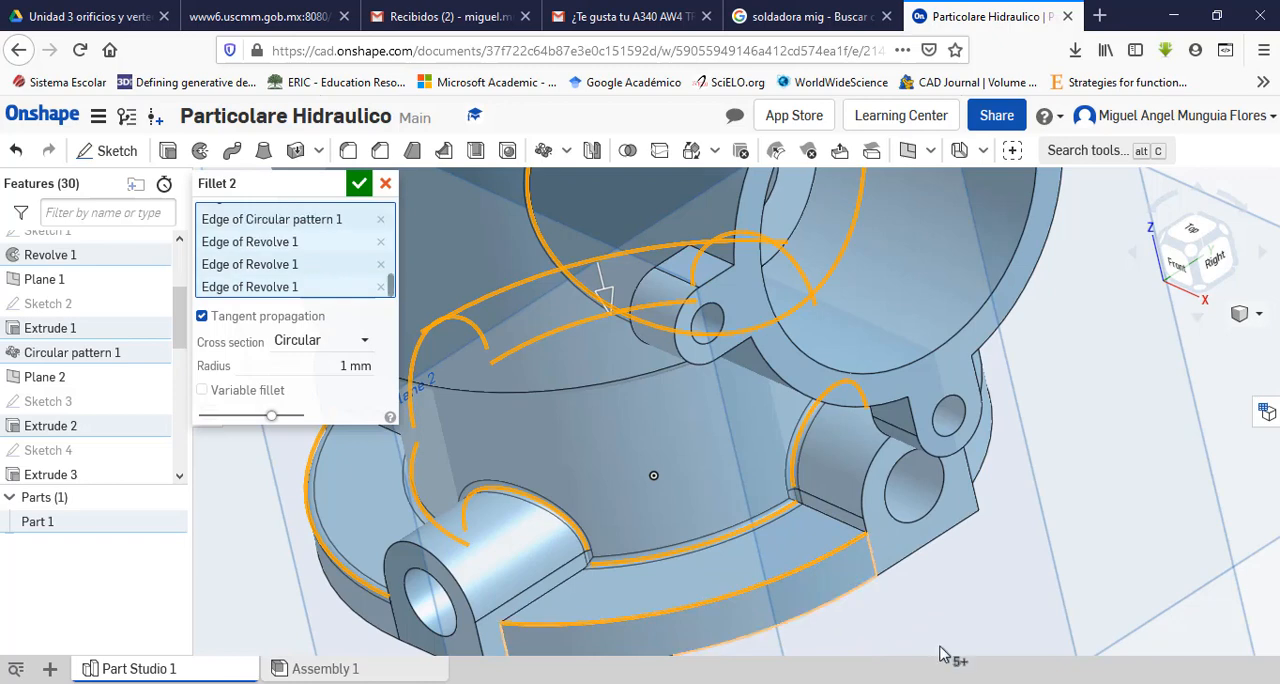
scroll(943, 648, "up", 2)
scroll(943, 648, "down", 5)
right_click_drag(1018, 594, 1035, 532)
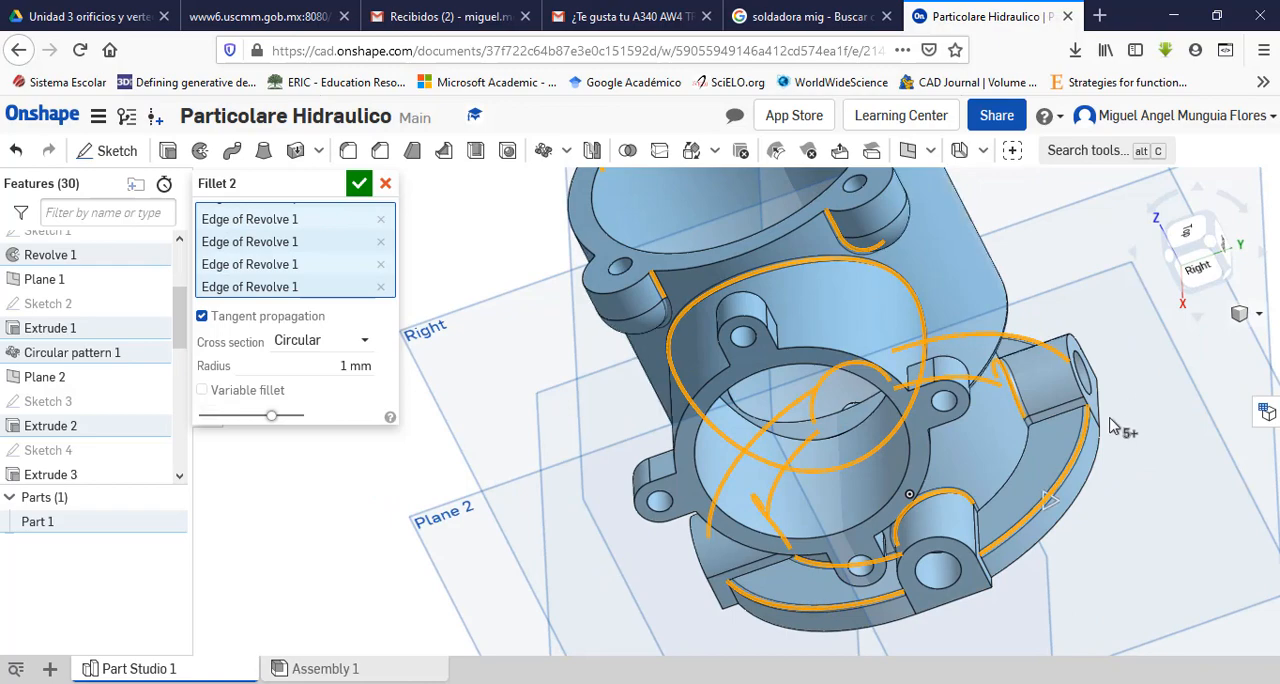
Step: Add the last neck-to-flange arc, behind the side pipe, to the fillet selection
right_click_drag(1113, 425, 1130, 390)
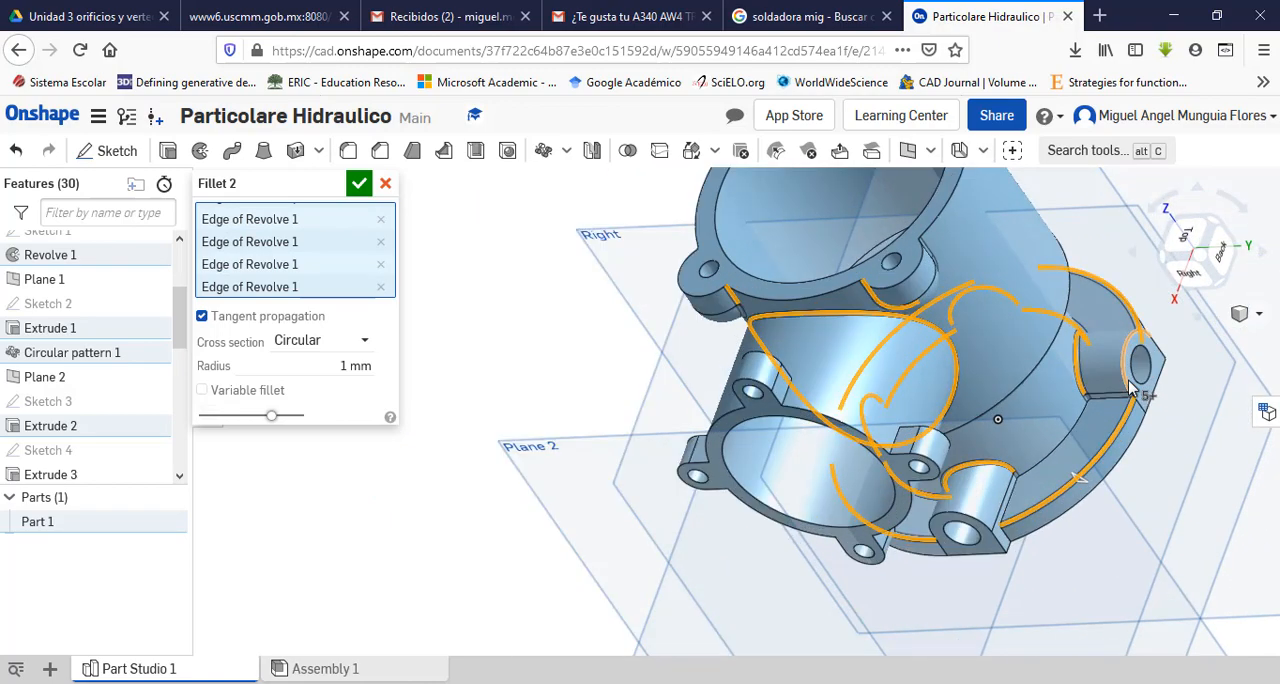
scroll(1130, 390, "up", 5)
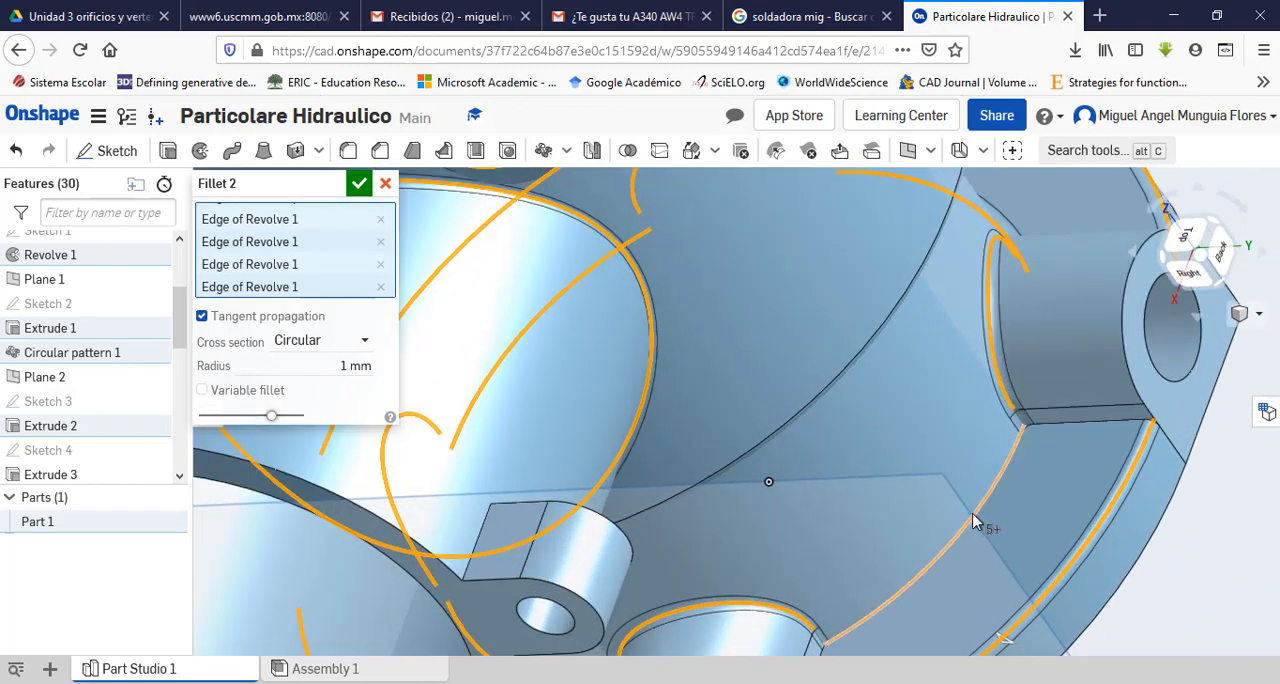
left_click(975, 521)
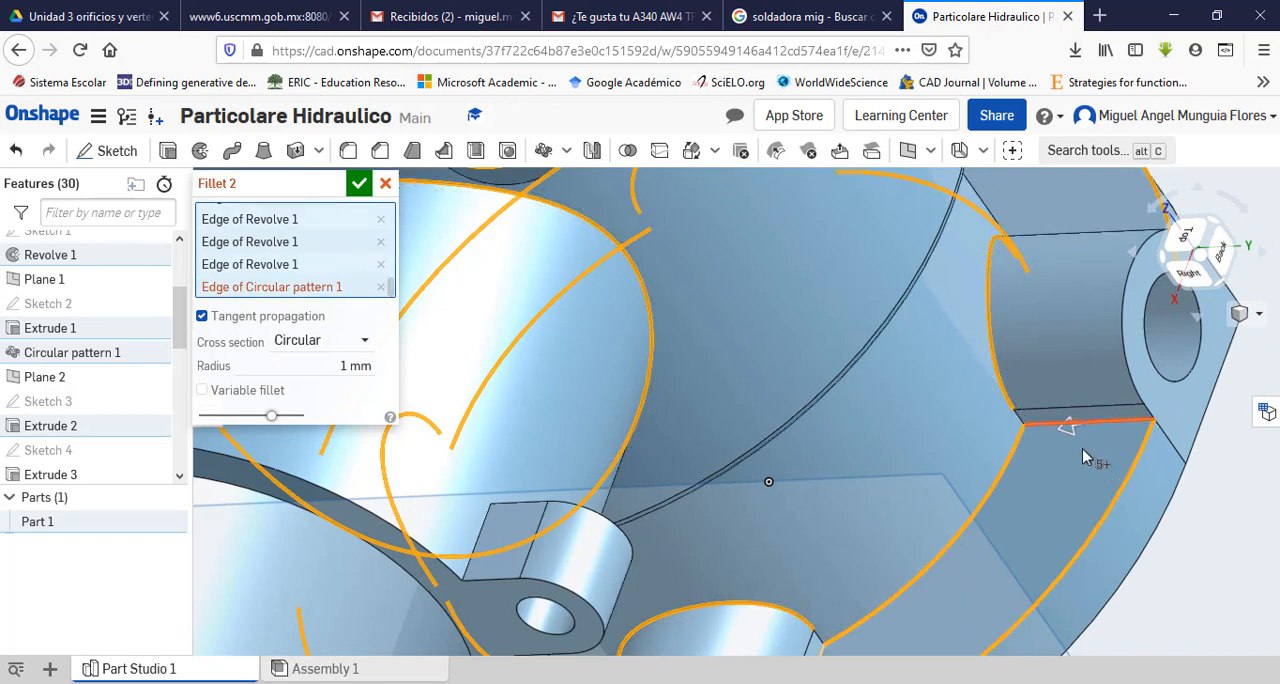
Step: Remove the boss's straight edge along the flange from the fillet selection and accept the 1 mm fillet
scroll(1080, 430, "down", 1)
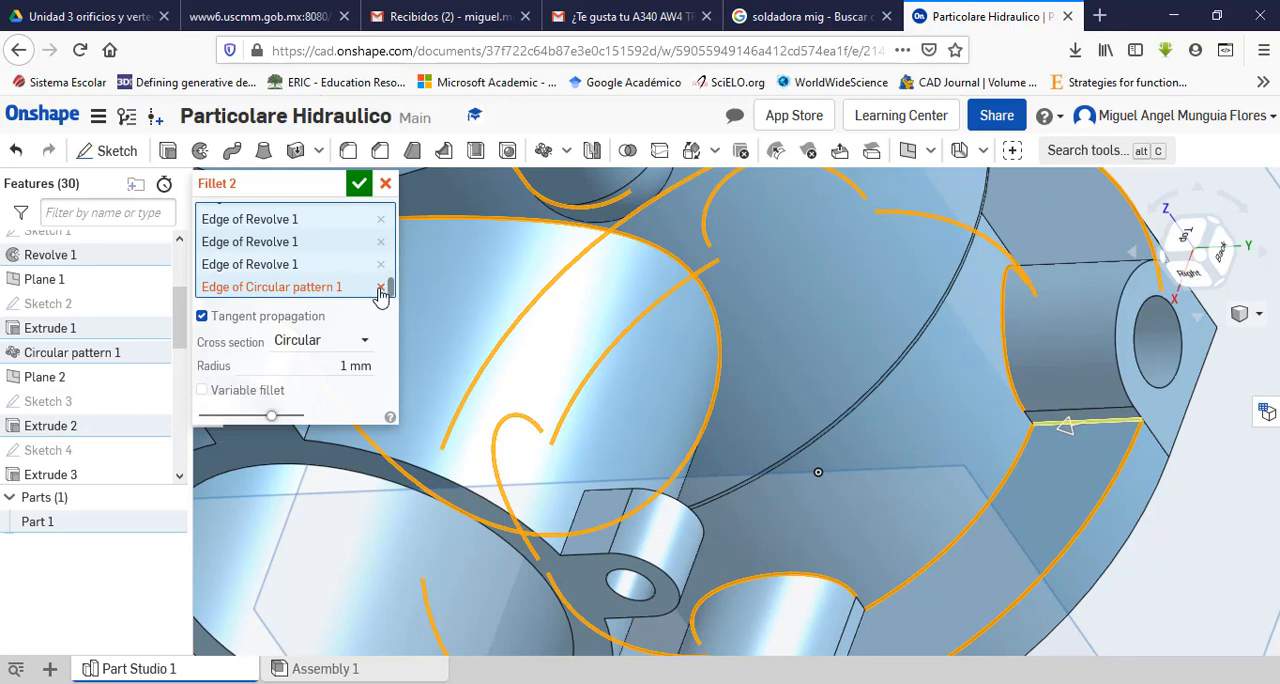
left_click(381, 292)
scroll(1010, 503, "up", 2)
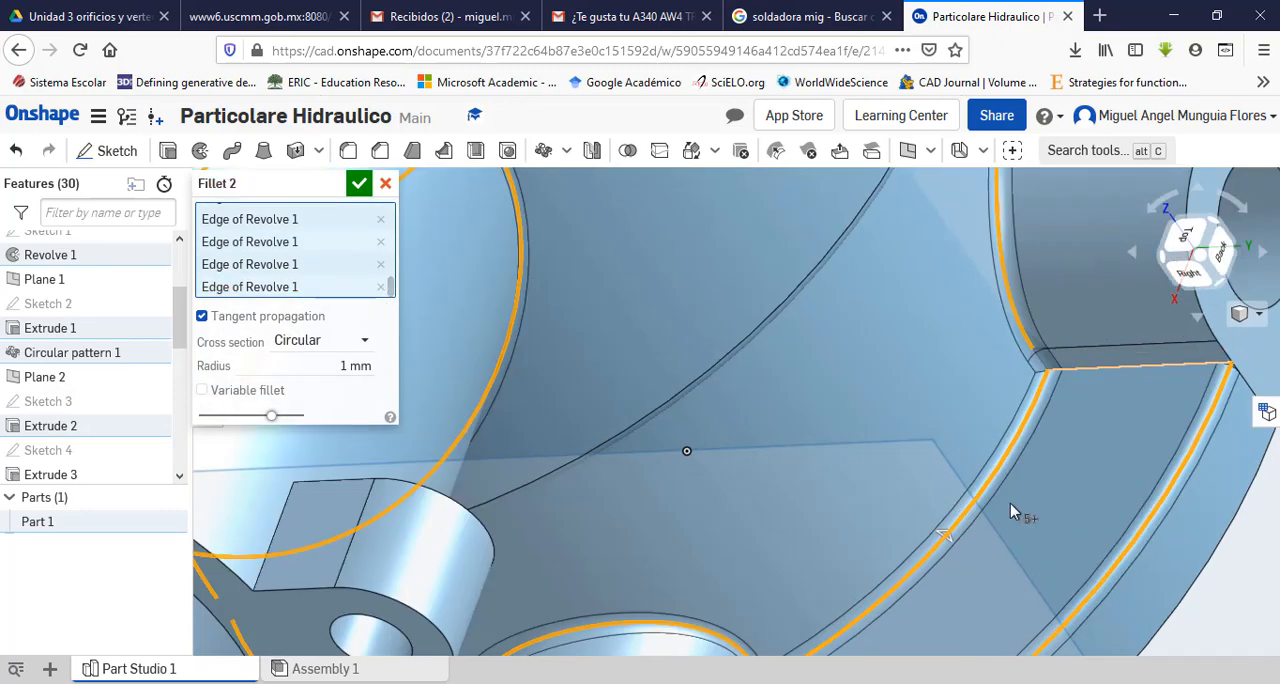
scroll(1010, 503, "down", 2)
scroll(1009, 540, "down", 8)
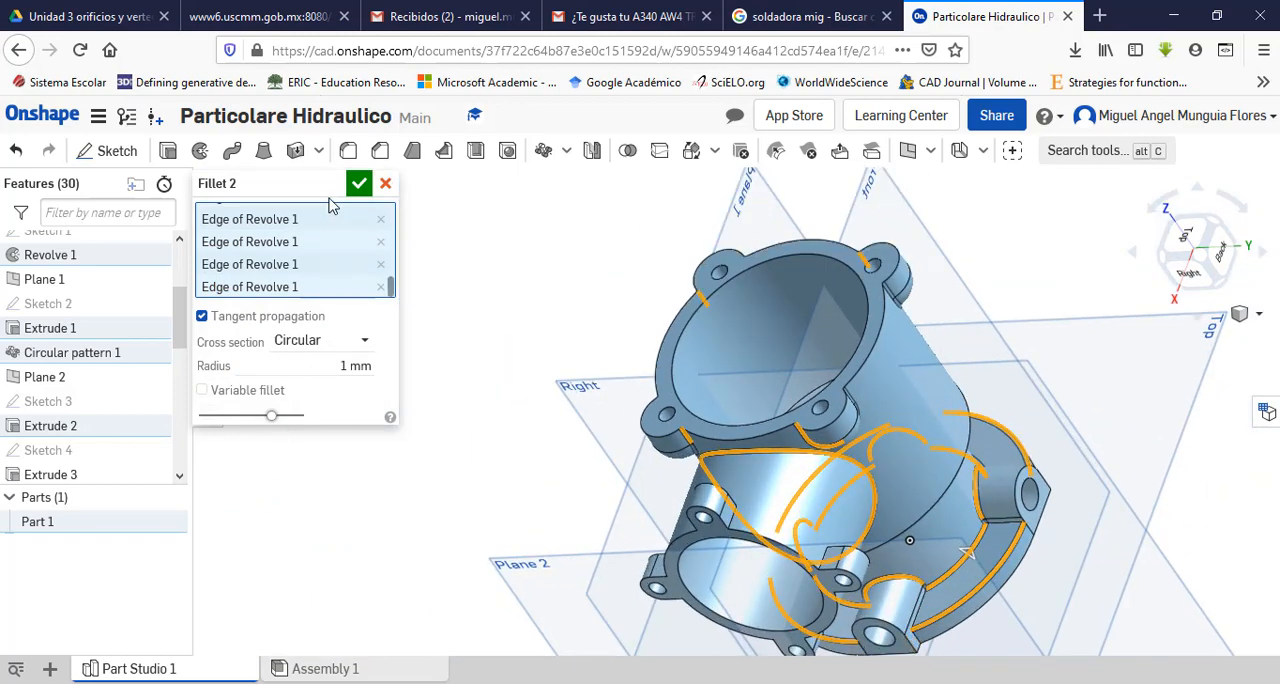
left_click(357, 185)
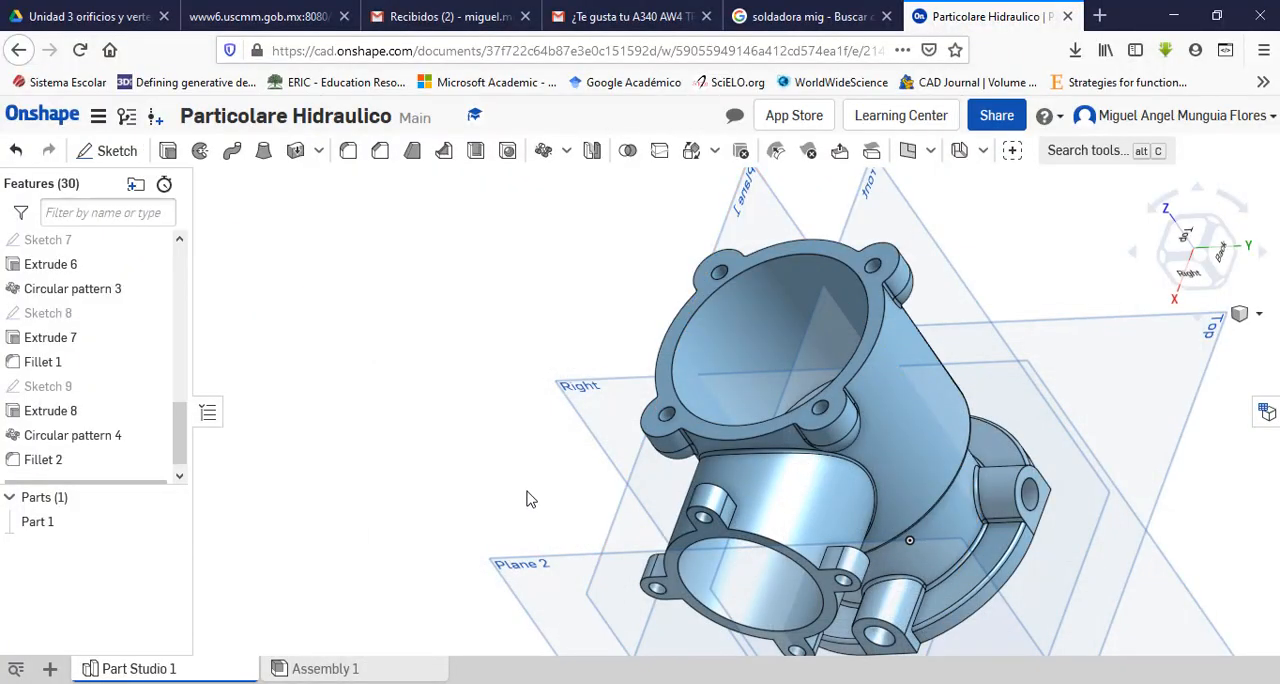
right_click_drag(529, 497, 619, 467)
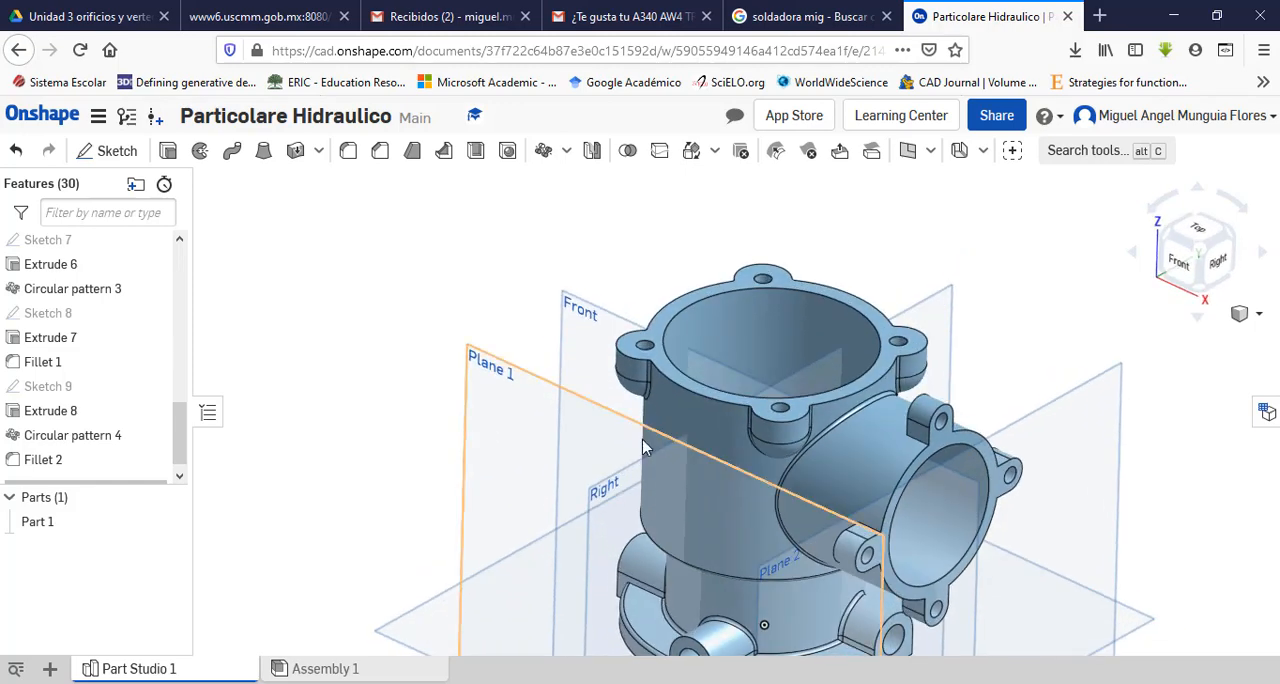
scroll(654, 432, "up", 3)
scroll(654, 432, "down", 6)
scroll(840, 495, "up", 3)
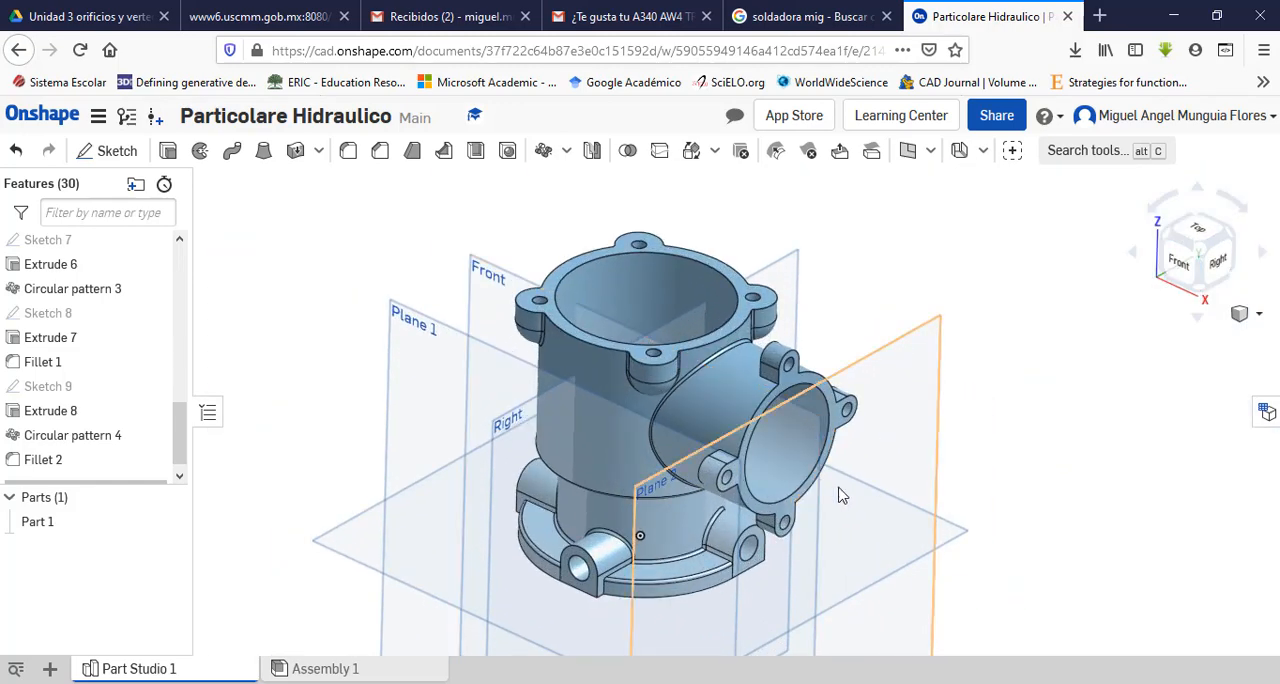
mouse_move(897, 501)
right_mouse_down()
mouse_move(889, 469)
mouse_move(795, 497)
mouse_move(926, 474)
mouse_move(949, 429)
mouse_move(929, 426)
mouse_move(926, 360)
mouse_move(931, 489)
mouse_move(906, 451)
mouse_move(849, 463)
mouse_move(869, 474)
mouse_move(931, 463)
mouse_move(851, 517)
mouse_move(937, 451)
mouse_move(906, 501)
right_mouse_up()
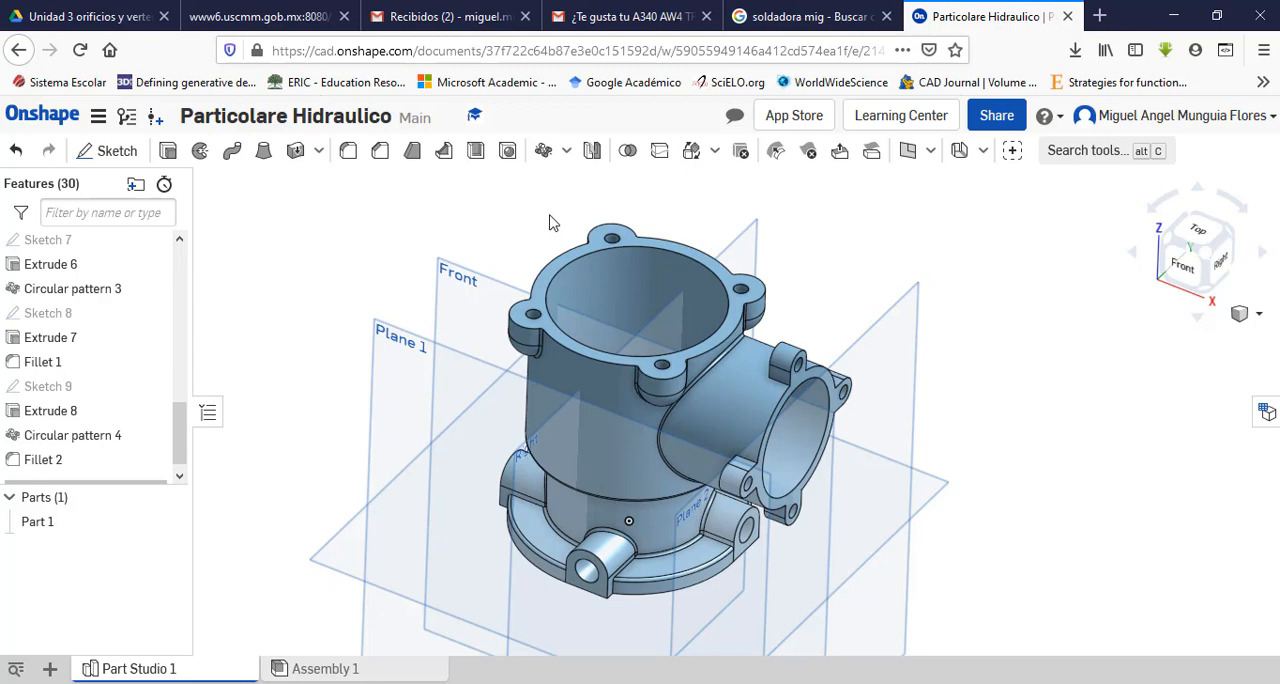
Step: Inspect the finished part's upper rim, screw ears, side pipe and base flange up close and as a whole
scroll(557, 237, "up", 3)
scroll(553, 253, "down", 3)
scroll(553, 305, "up", 3)
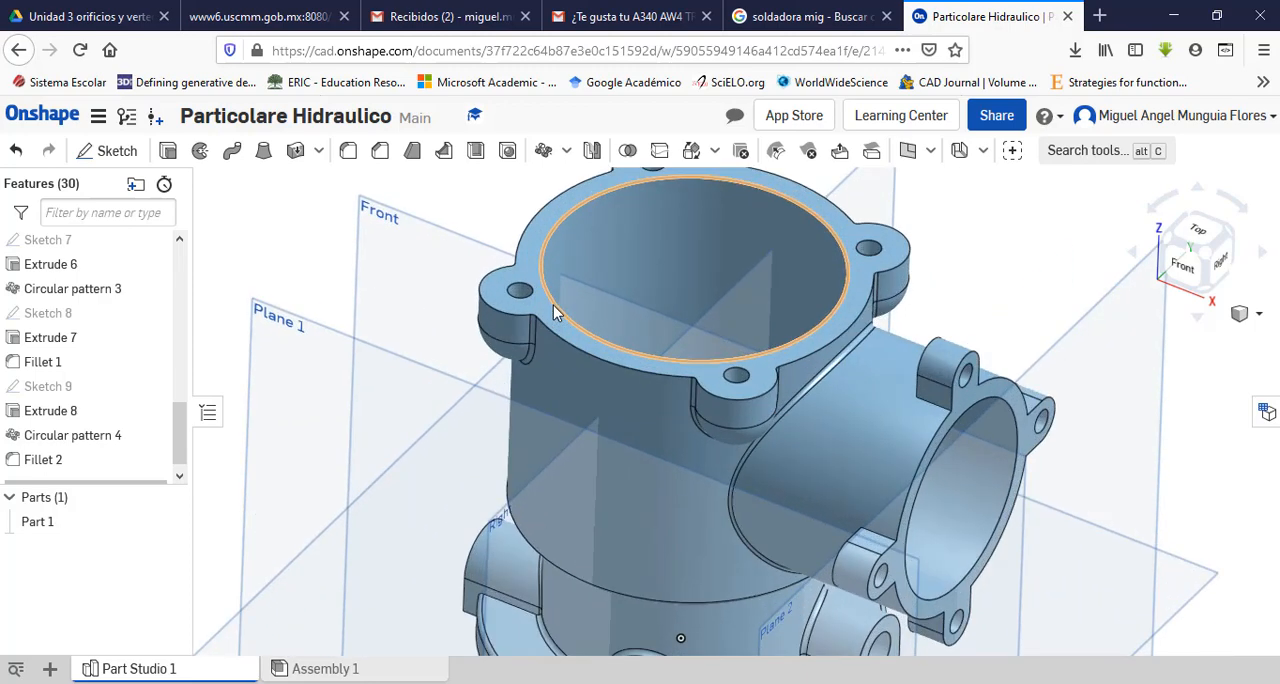
scroll(555, 360, "up", 2)
scroll(557, 366, "down", 6)
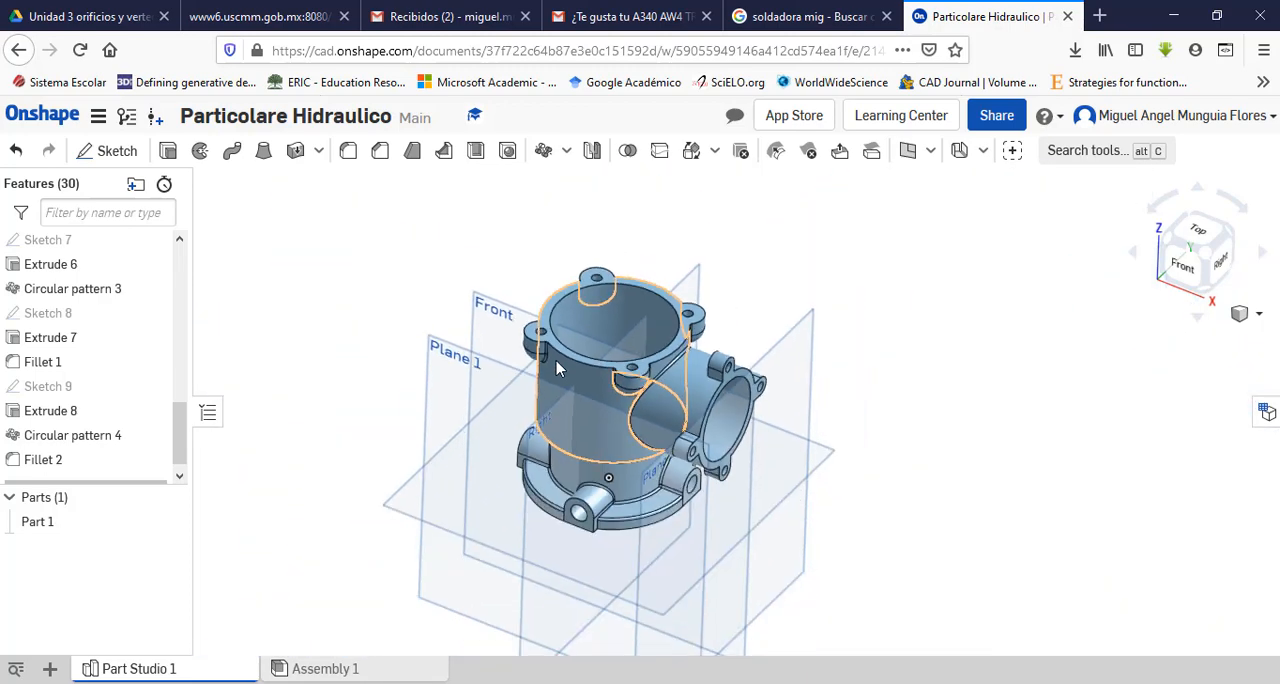
scroll(558, 290, "up", 6)
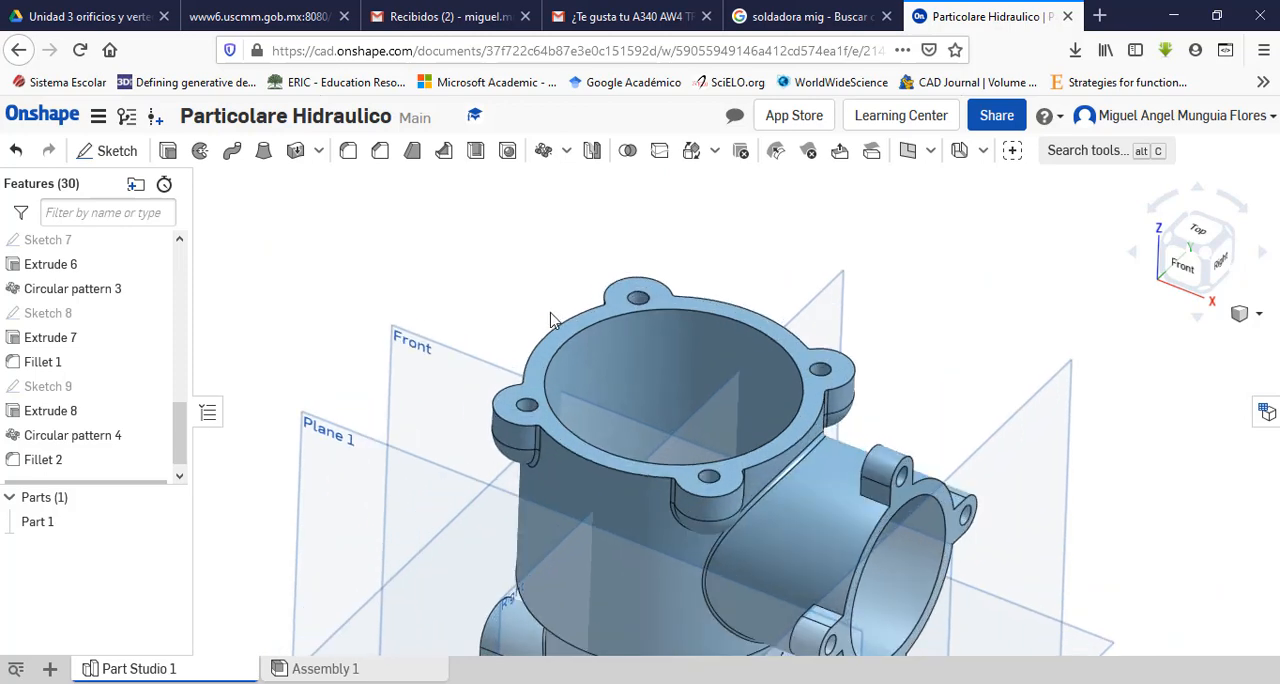
mouse_move(540, 332)
right_mouse_down()
mouse_move(523, 306)
mouse_move(602, 280)
mouse_move(489, 341)
mouse_move(540, 337)
mouse_move(520, 339)
right_mouse_up()
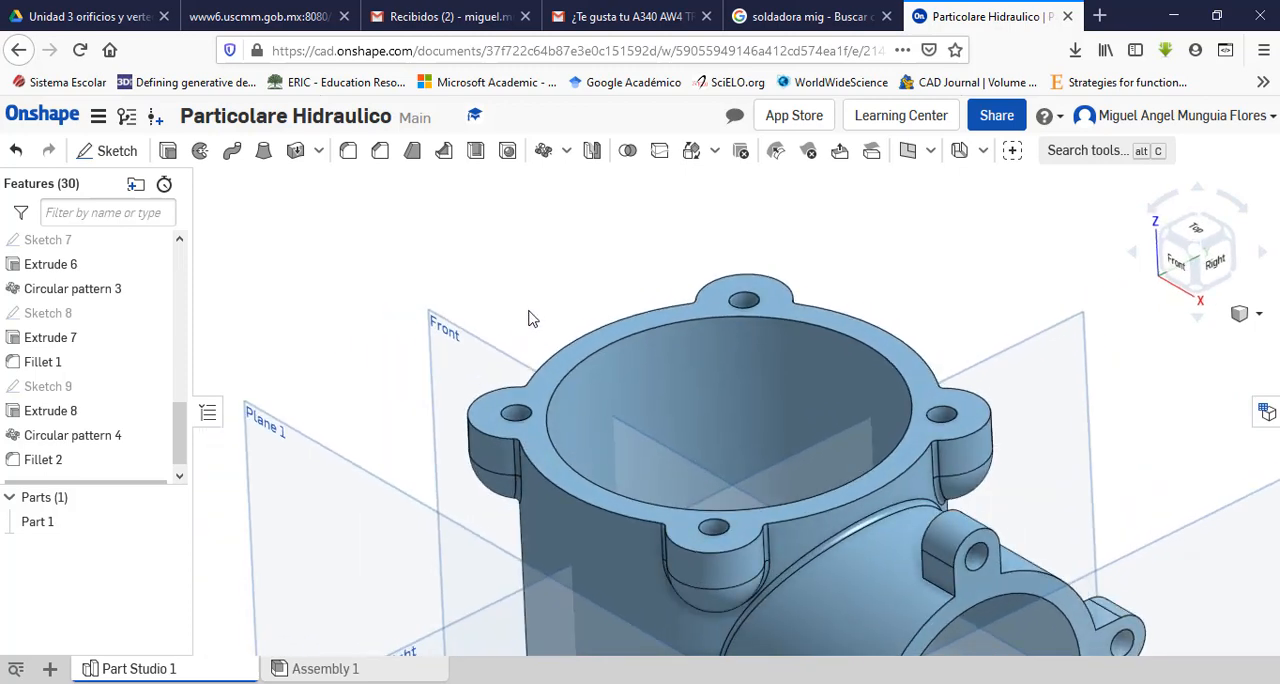
scroll(548, 310, "down", 3)
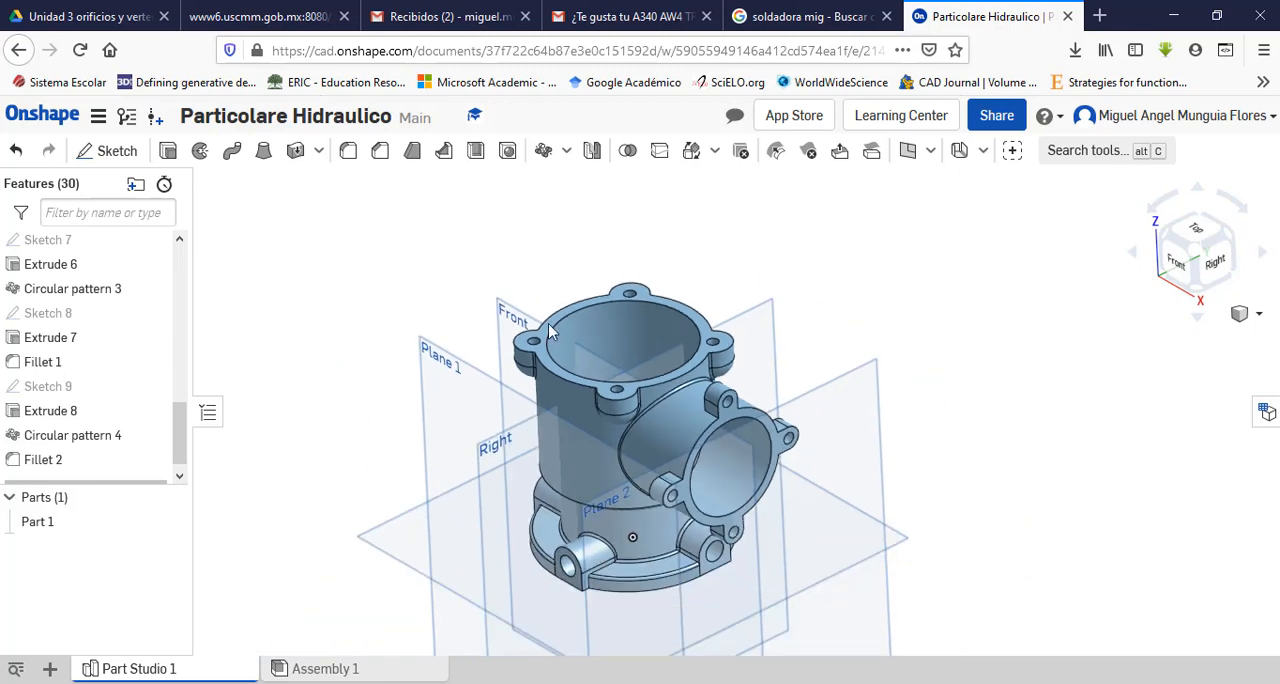
scroll(530, 490, "up", 5)
scroll(533, 497, "down", 5)
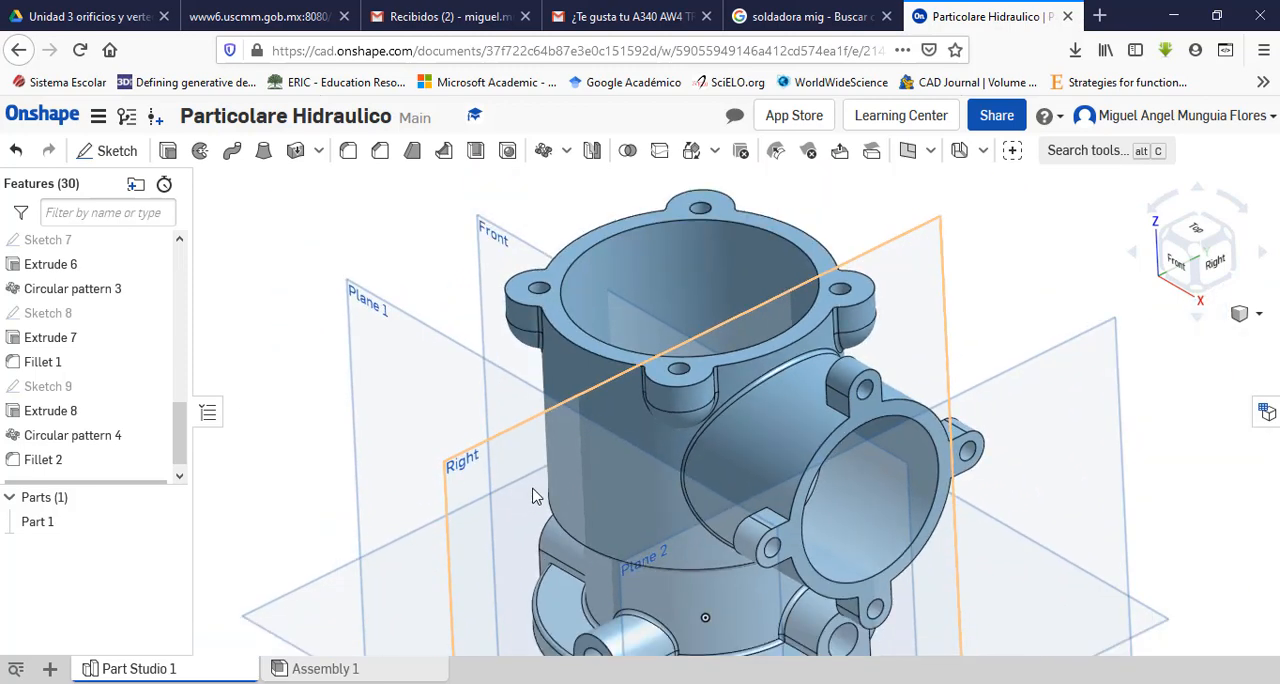